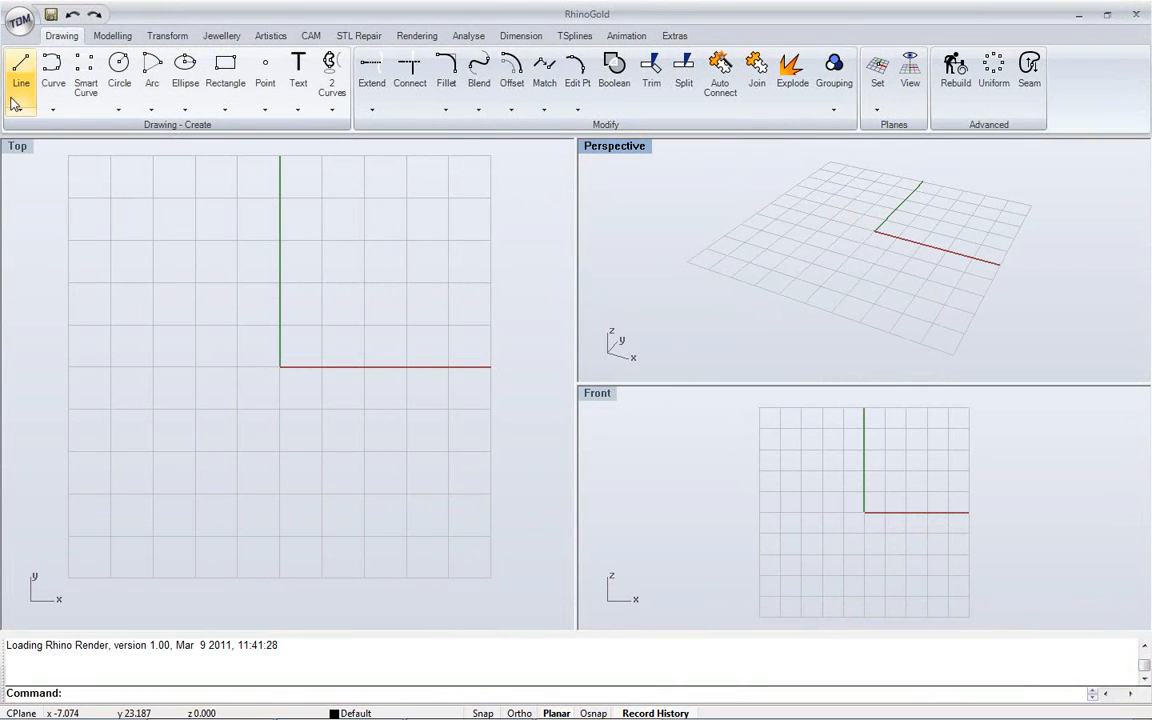
Review the available tools for drawing, modelling, transforming, jewellery, artistic work and CAM
left_click(110, 36)
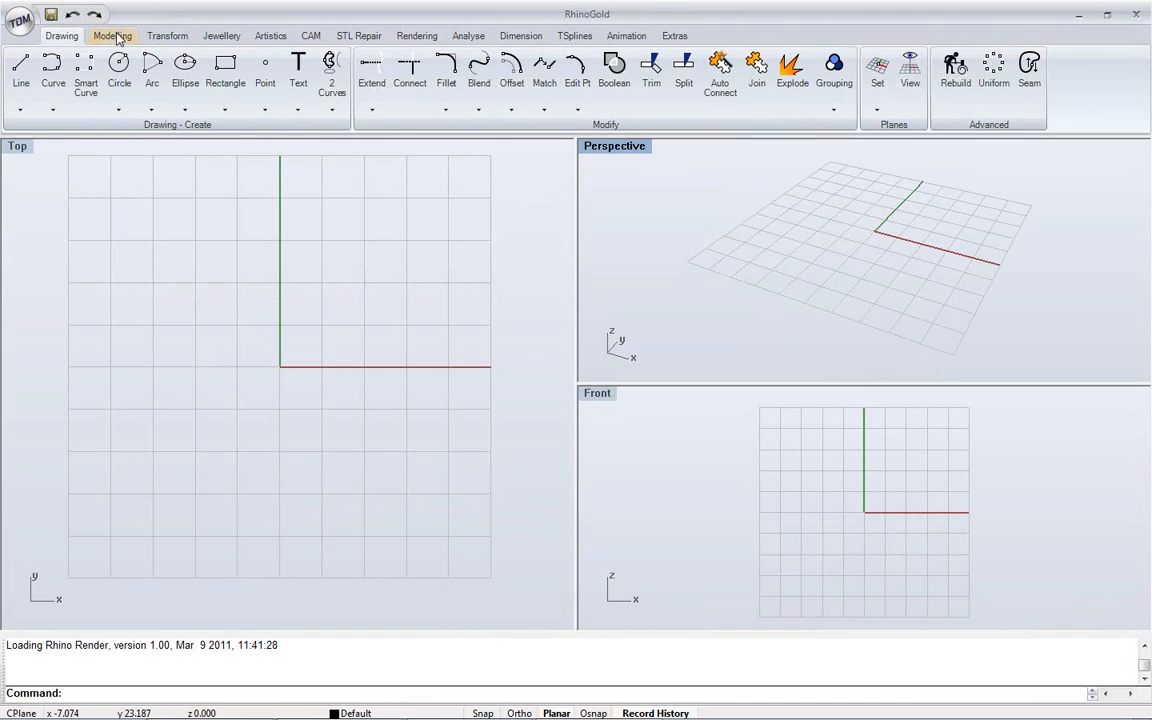
left_click(165, 36)
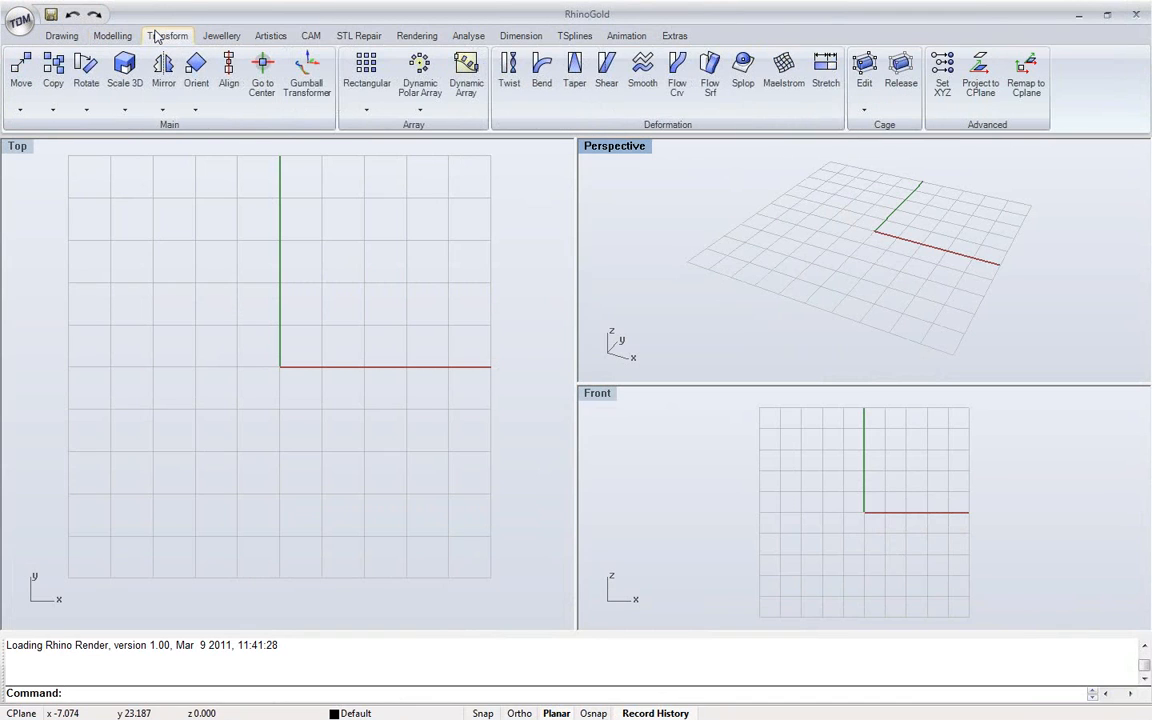
left_click(60, 36)
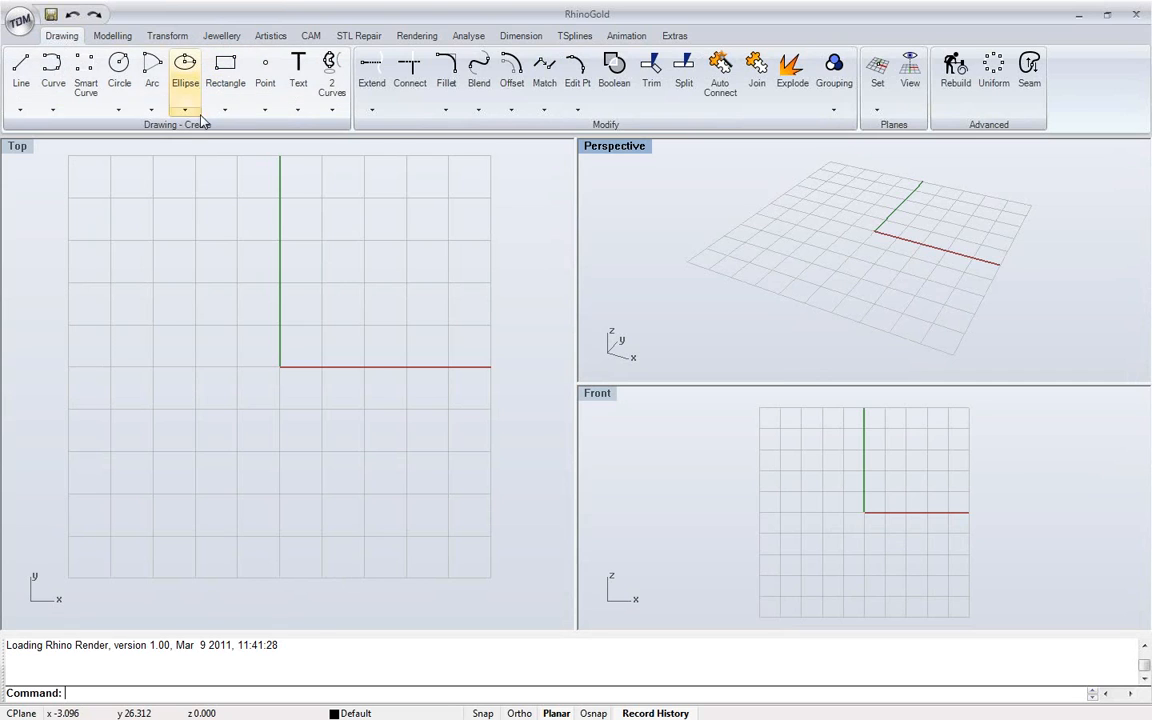
left_click(113, 36)
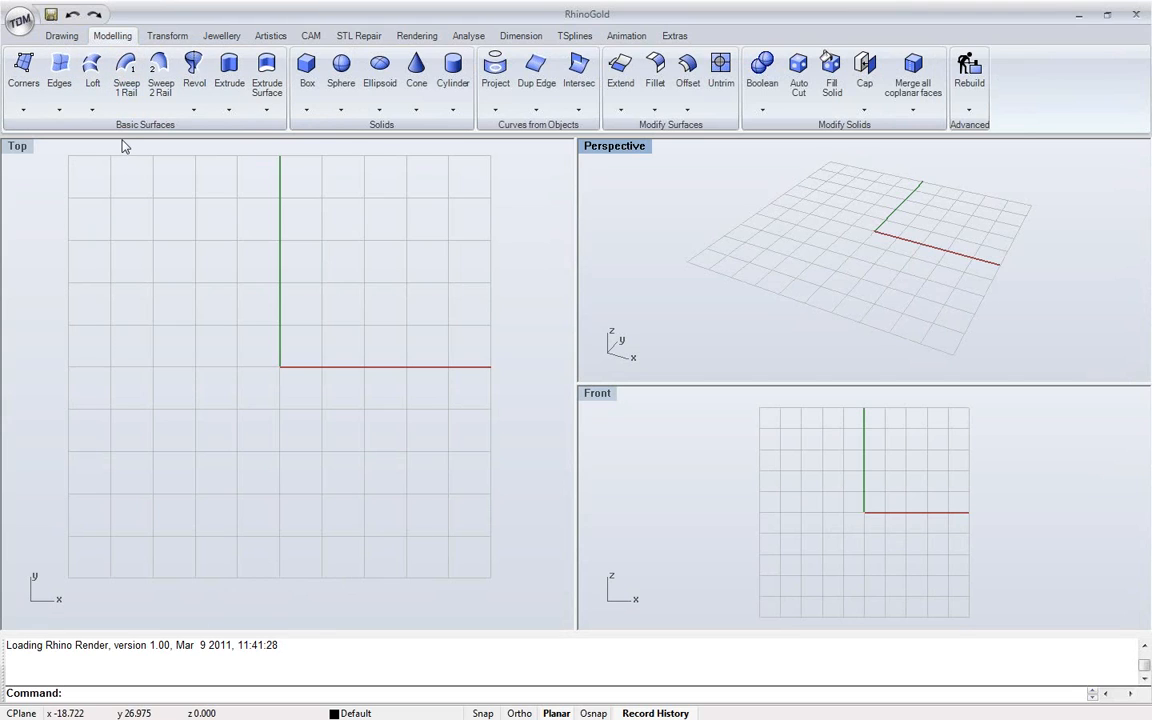
left_click(168, 36)
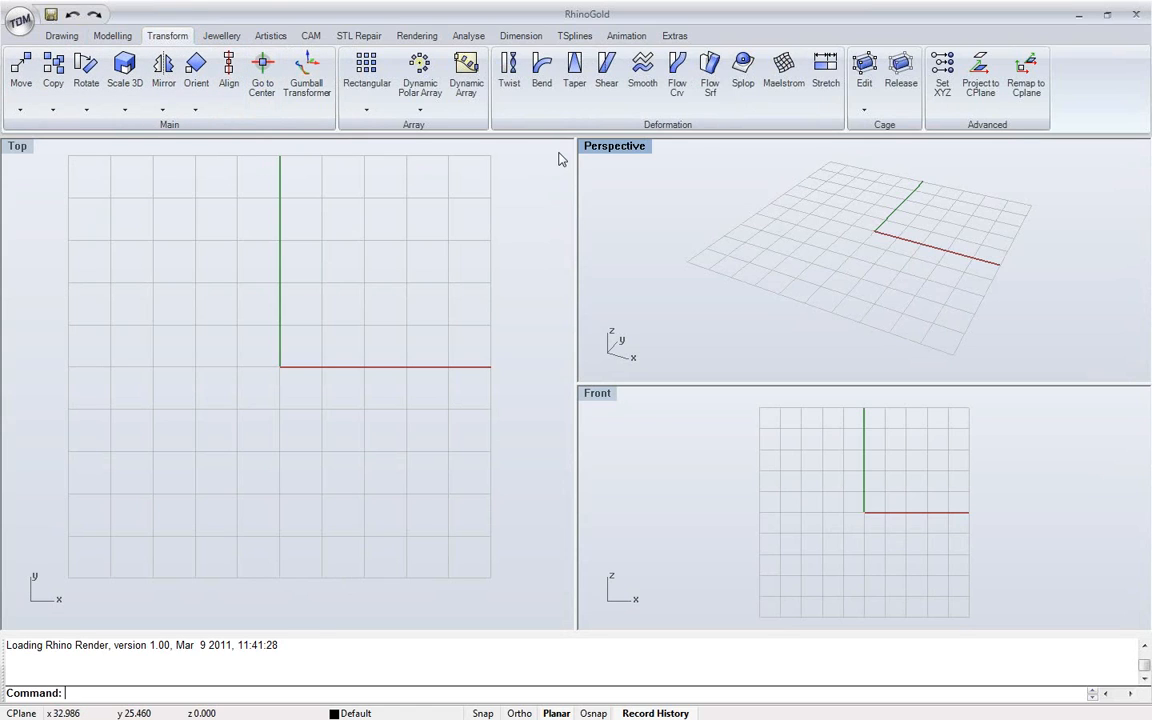
left_click(222, 36)
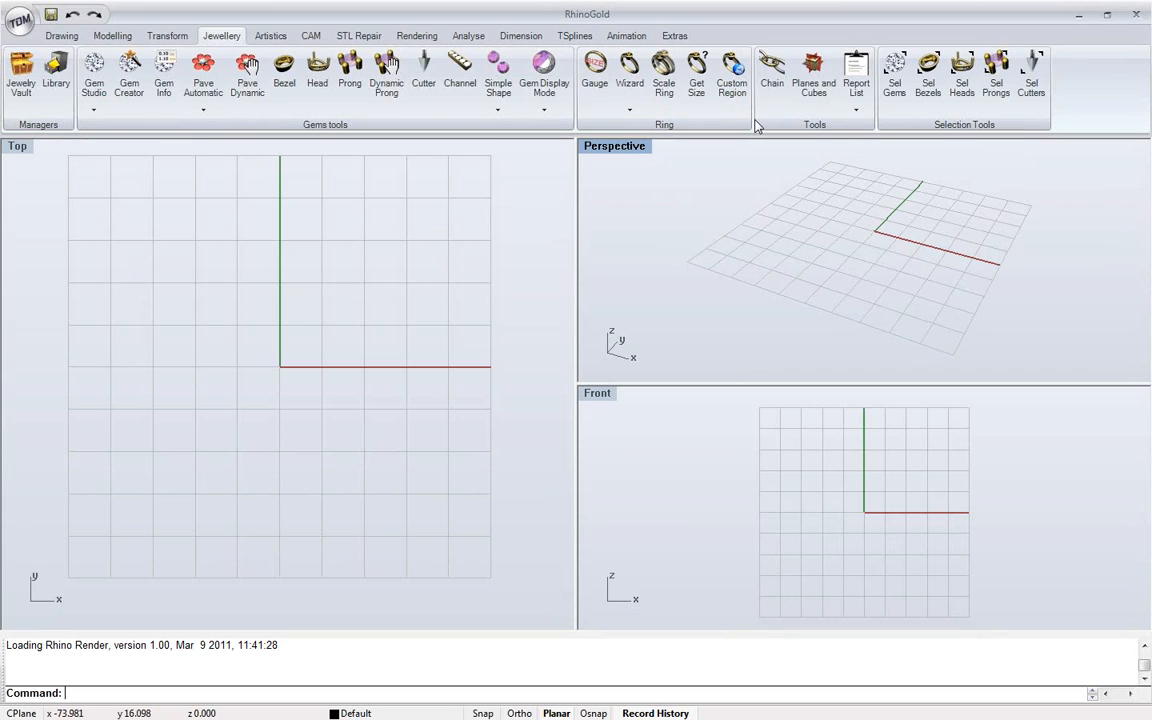
left_click(270, 38)
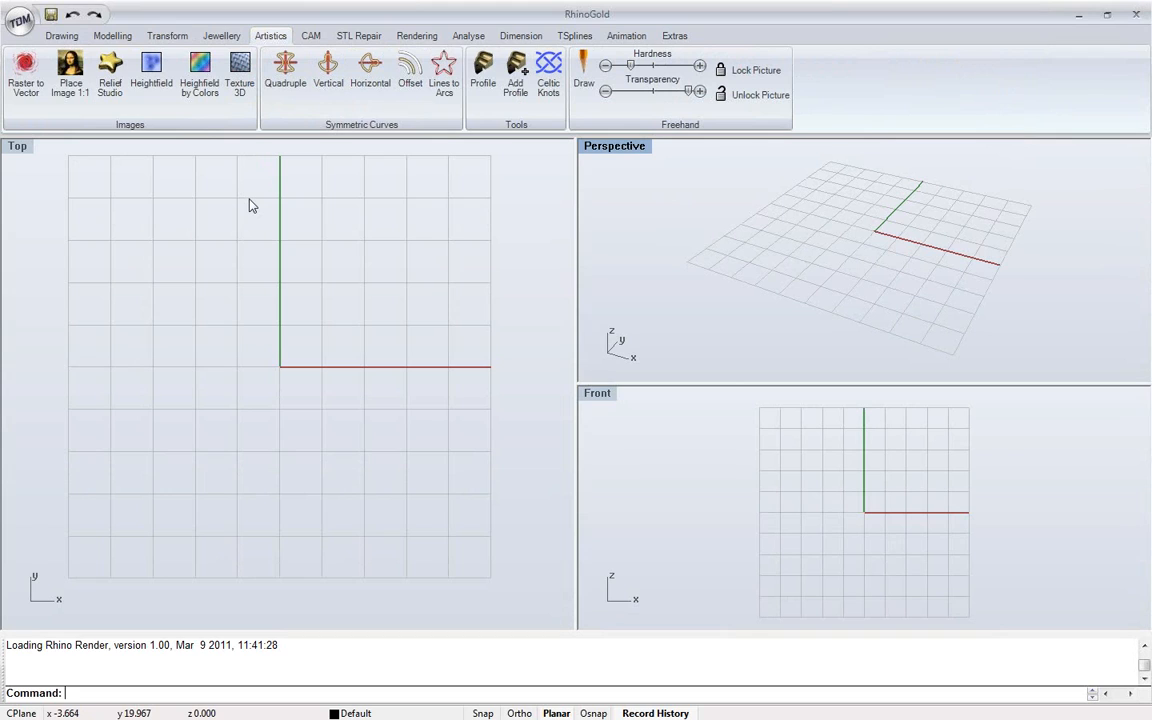
left_click(311, 37)
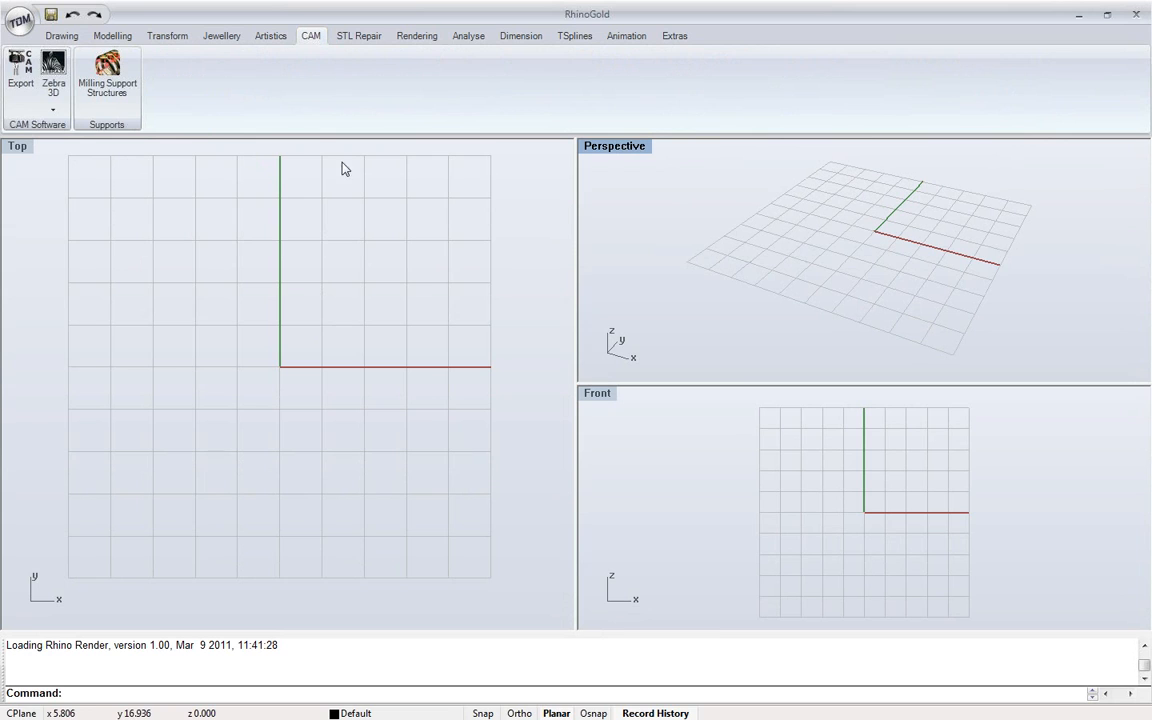
Review the available tools for STL repair, rendering, analysis, dimensioning, T-Splines, animation and extras, returning to the drawing tools
left_click(358, 36)
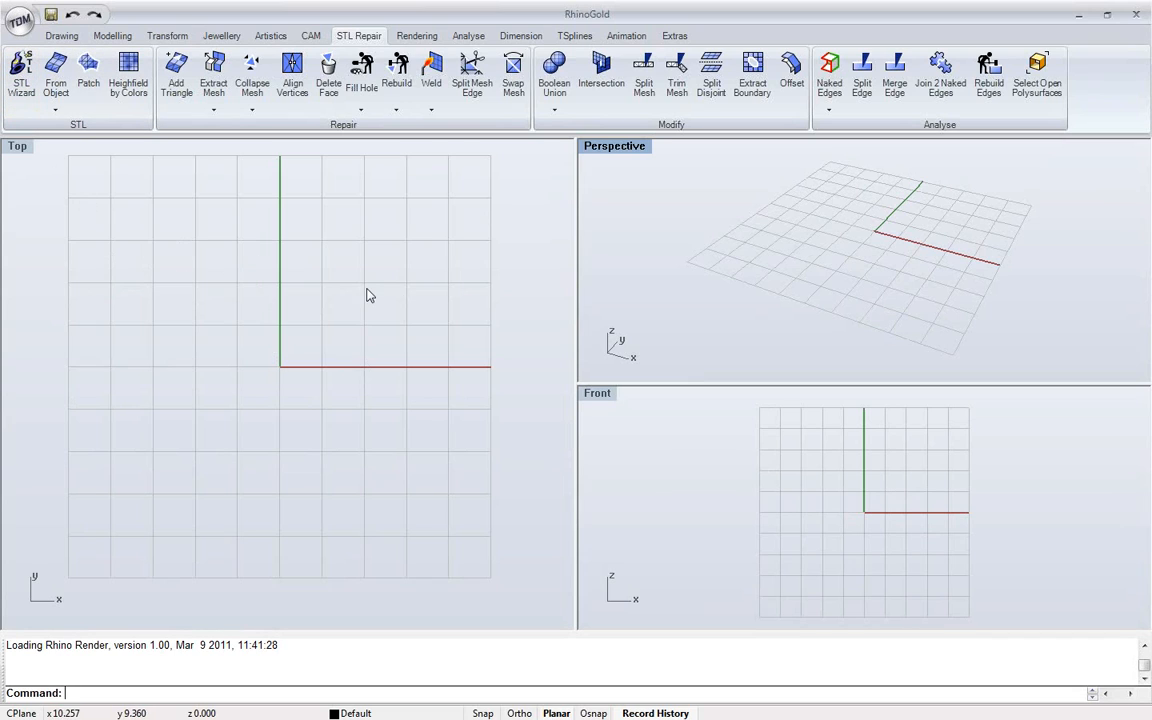
left_click(418, 37)
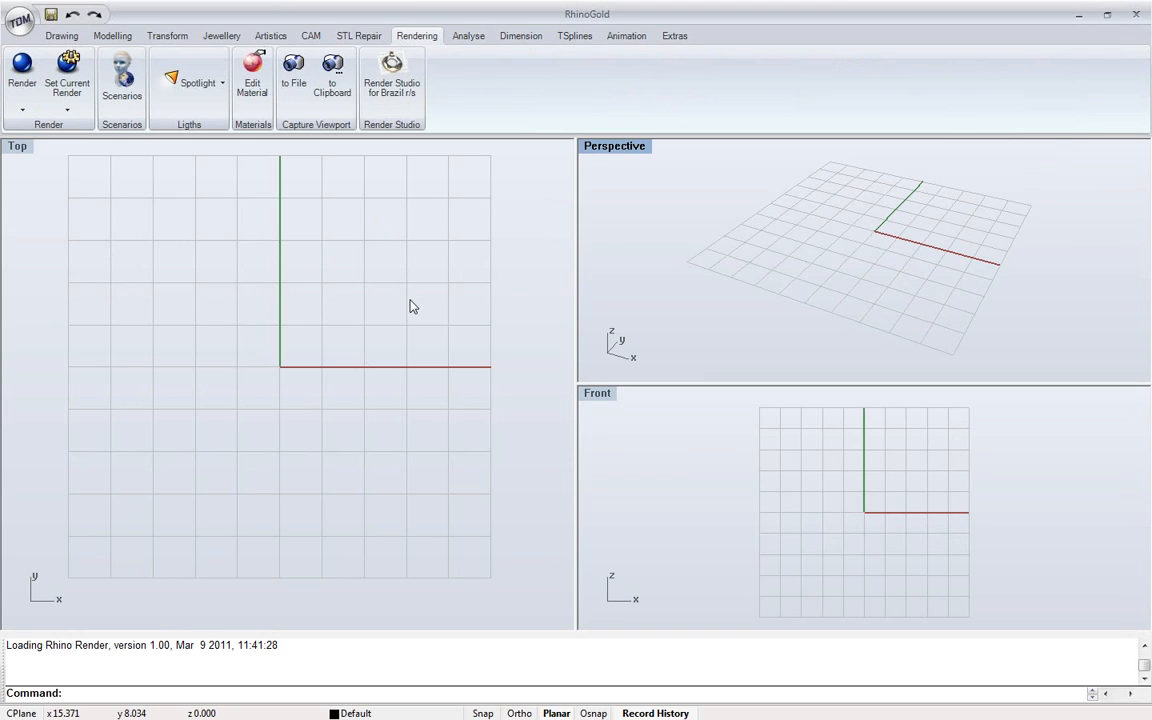
left_click(472, 38)
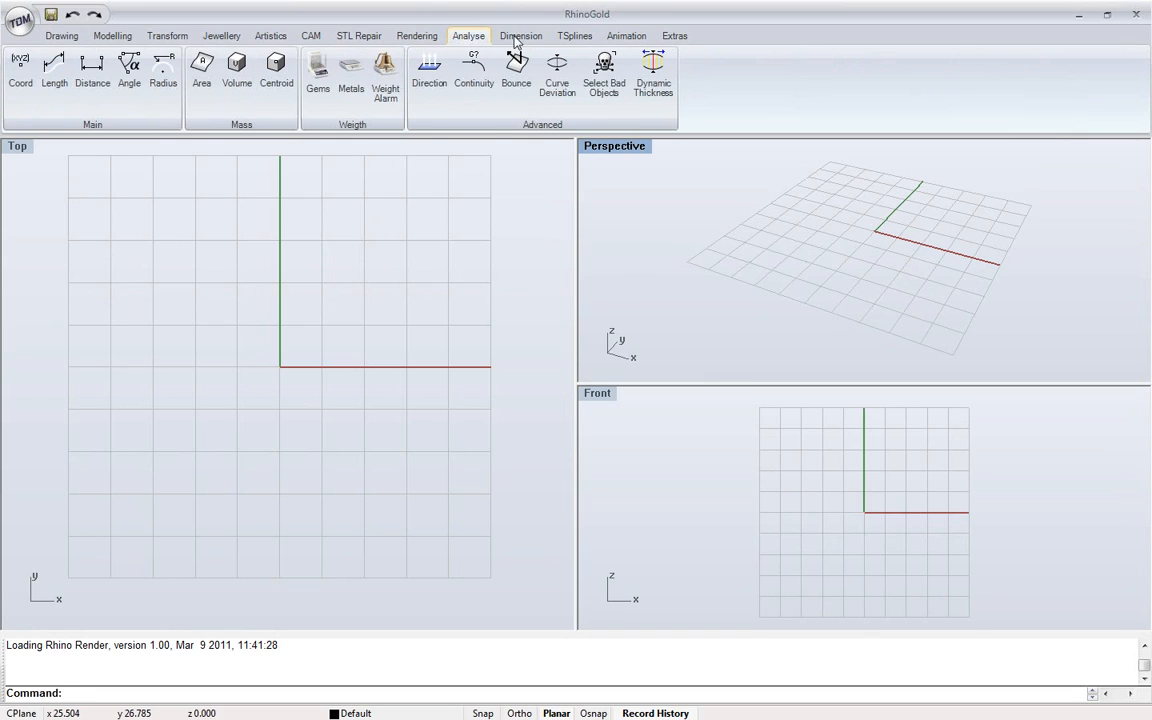
left_click(519, 38)
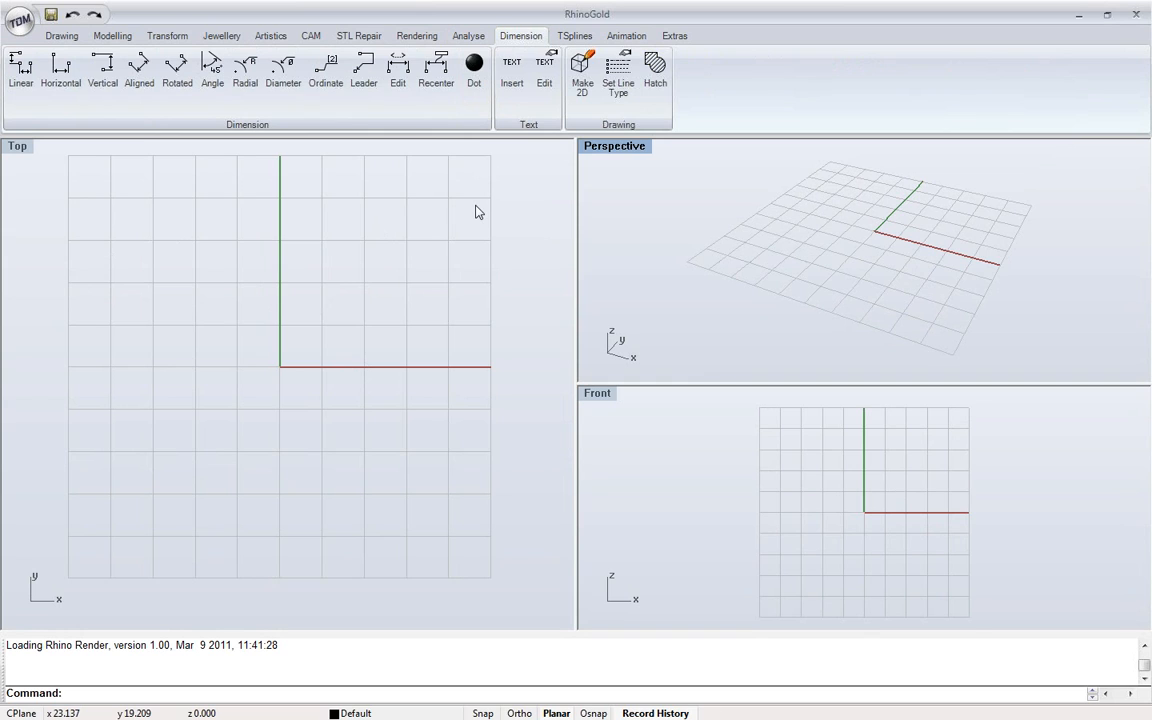
left_click(576, 36)
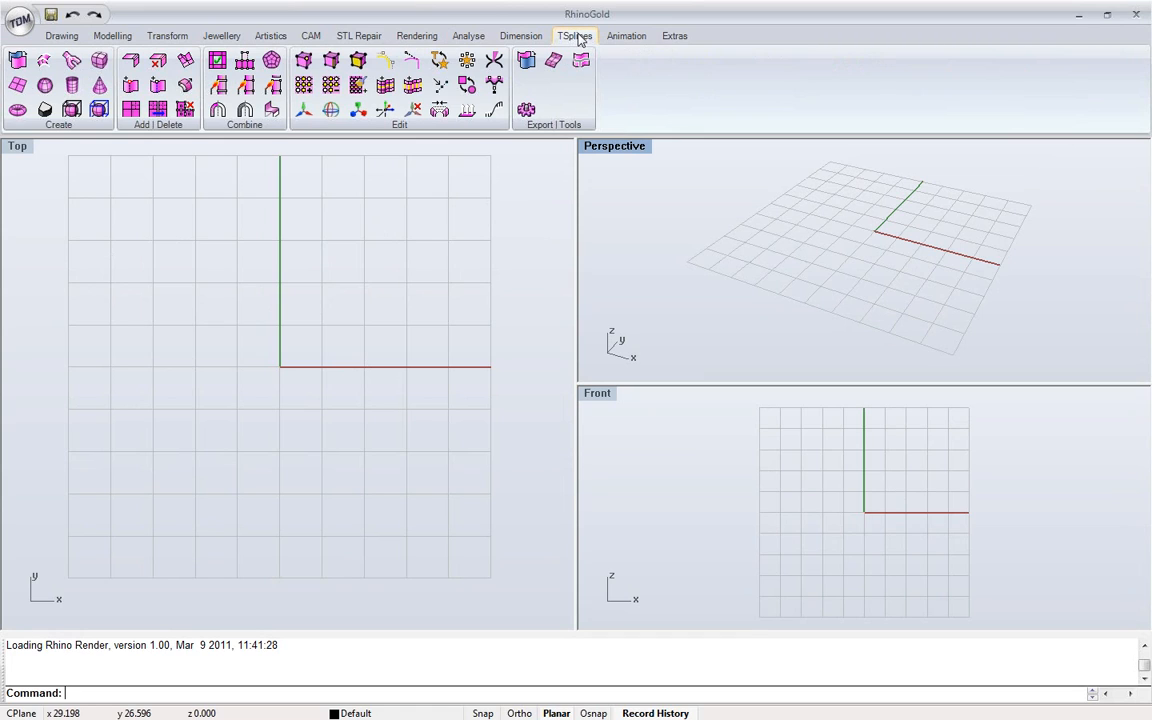
left_click(632, 44)
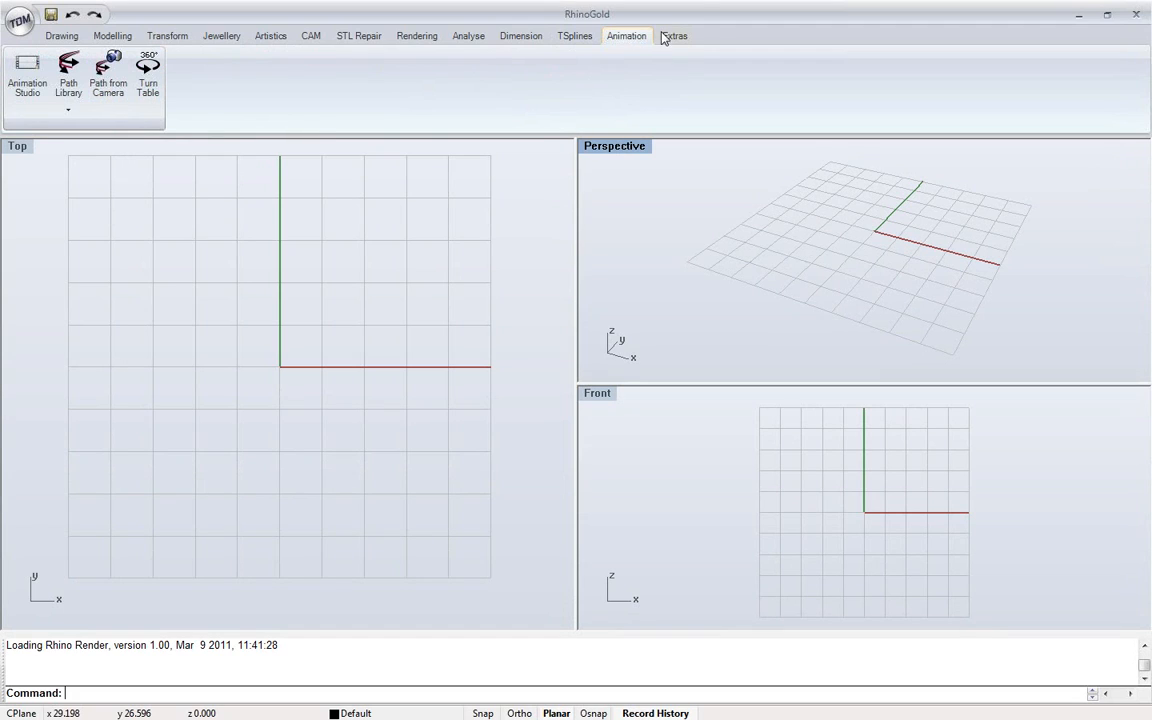
left_click(675, 38)
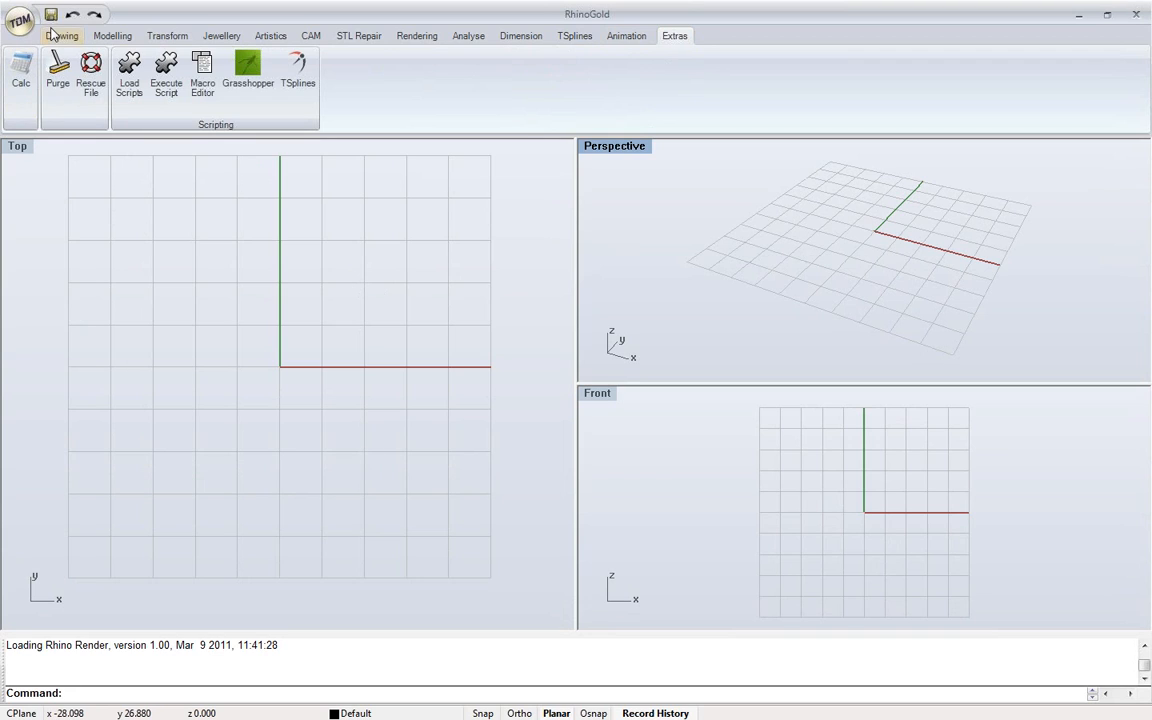
left_click(58, 35)
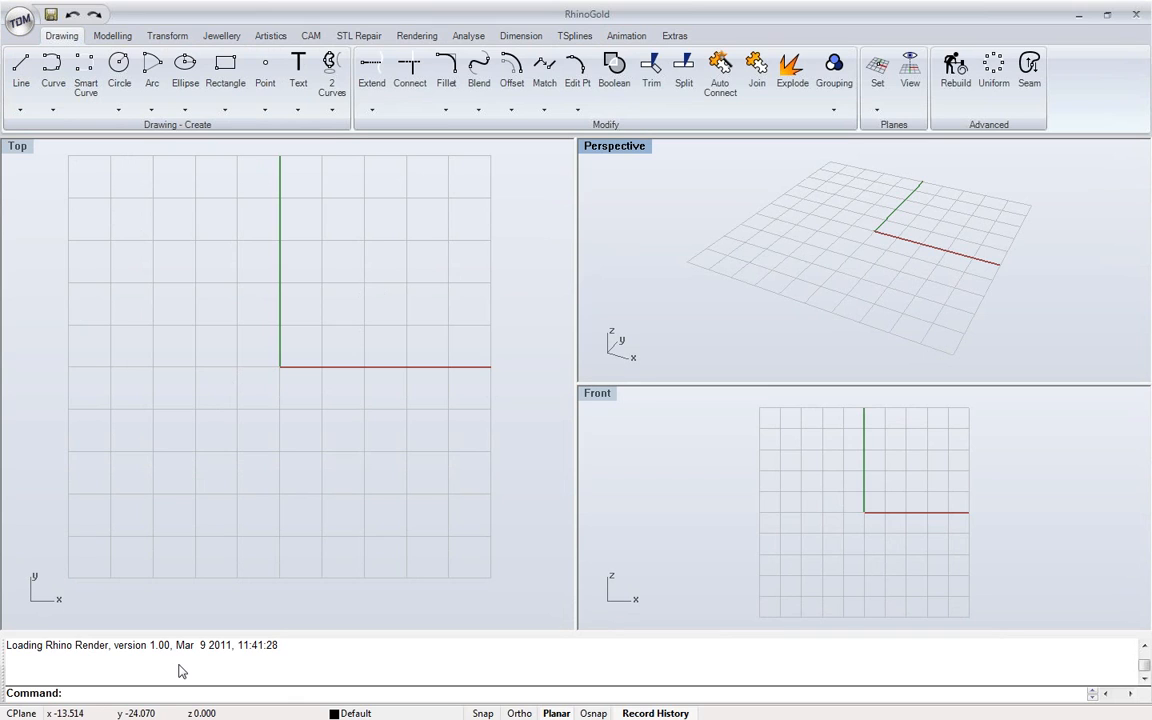
Display the Browser and look through its metal render materials and its library, ending on the Explorer
left_click(16, 22)
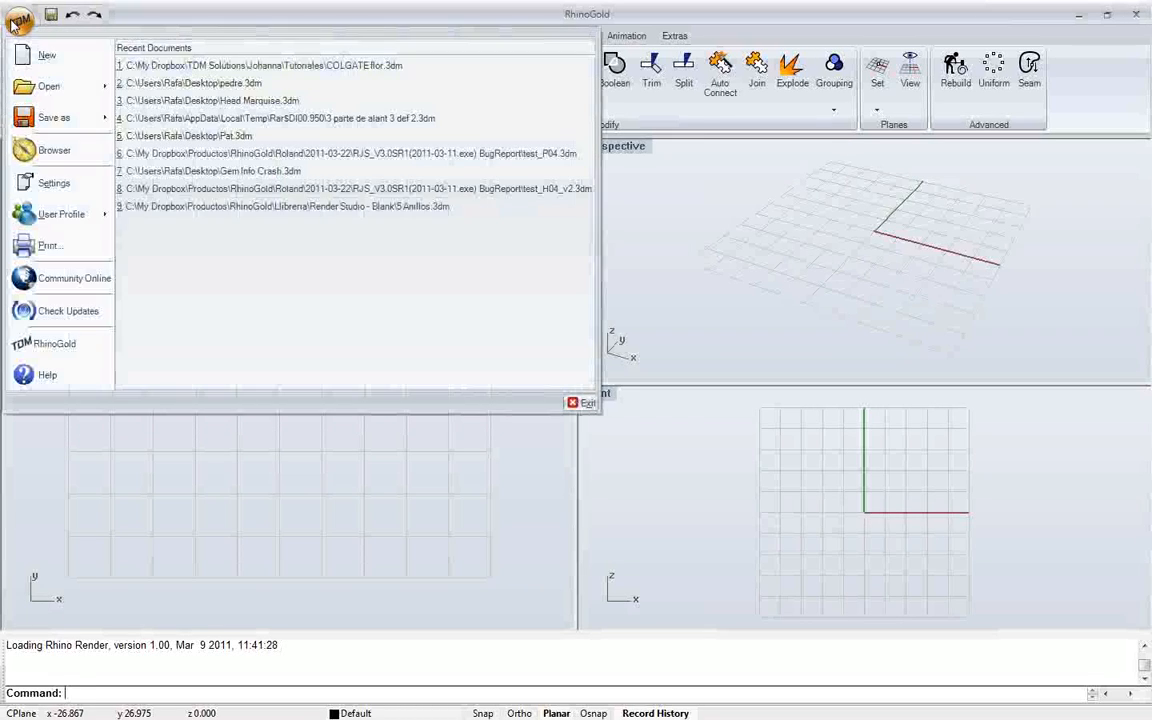
left_click(57, 160)
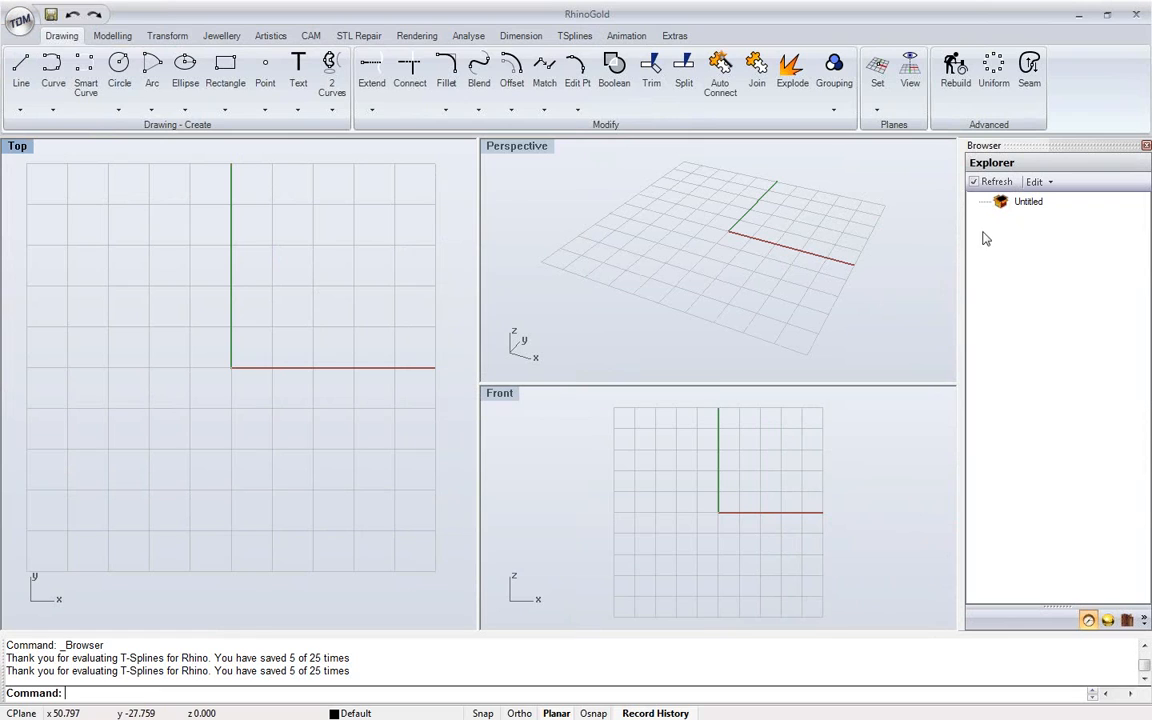
left_click(1107, 620)
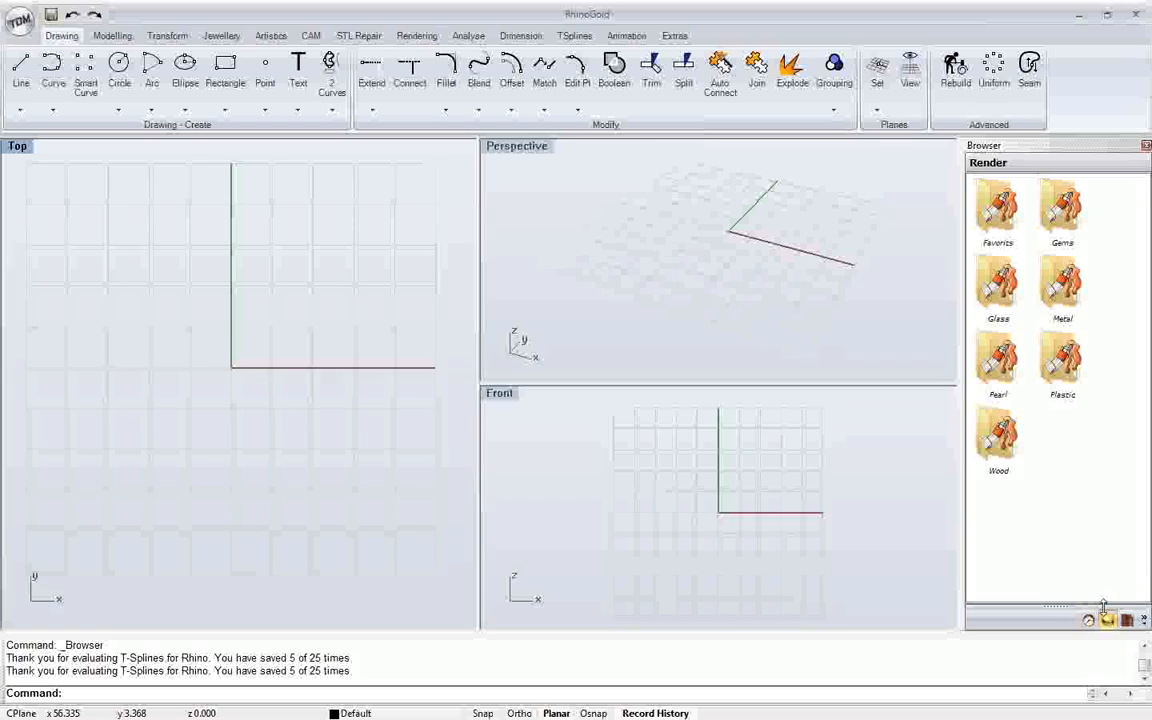
double_click(1058, 282)
left_click(1123, 314)
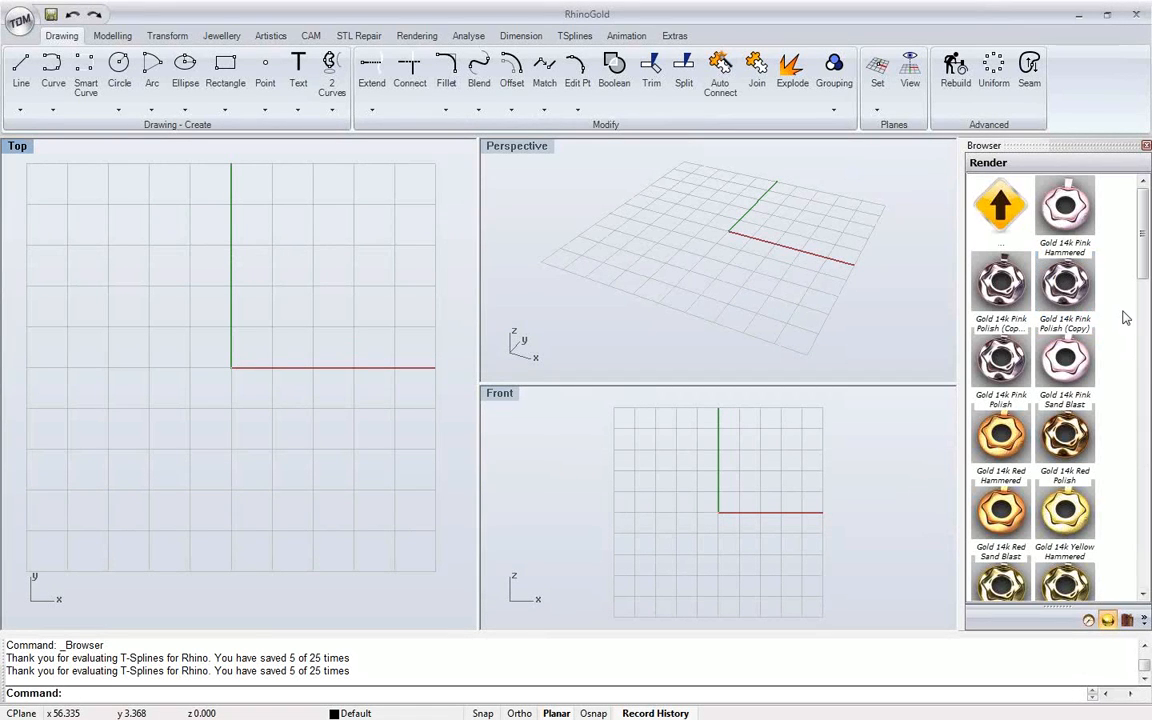
double_click(1002, 210)
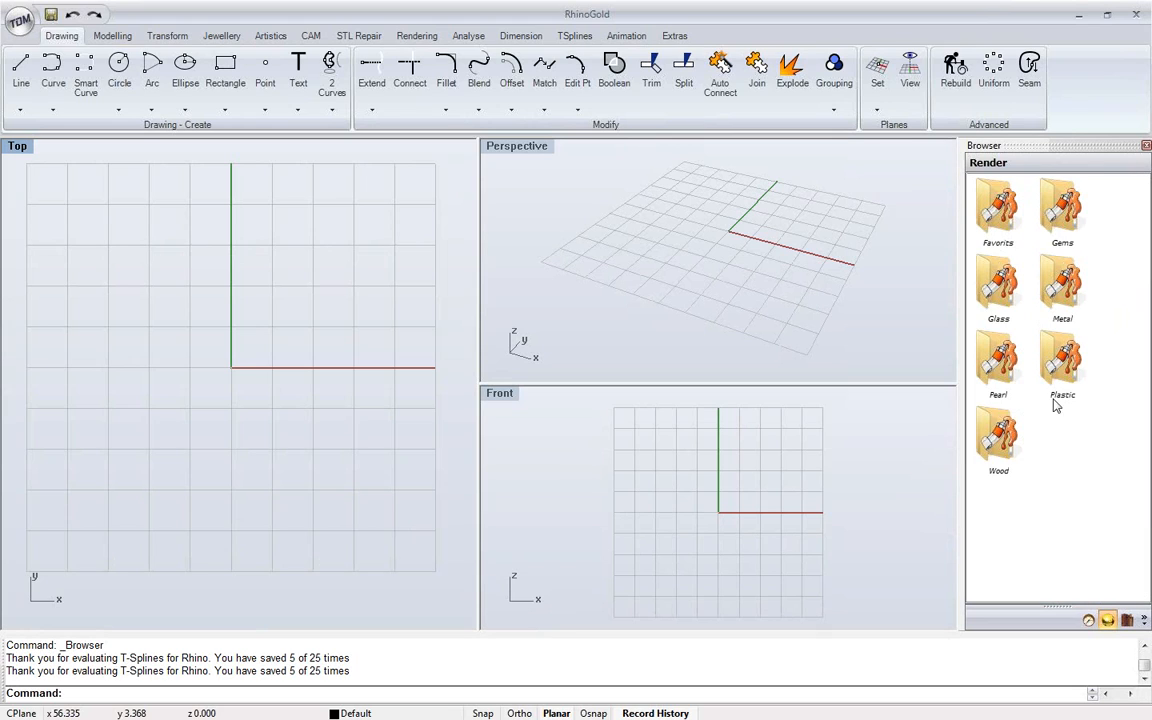
left_click(1127, 620)
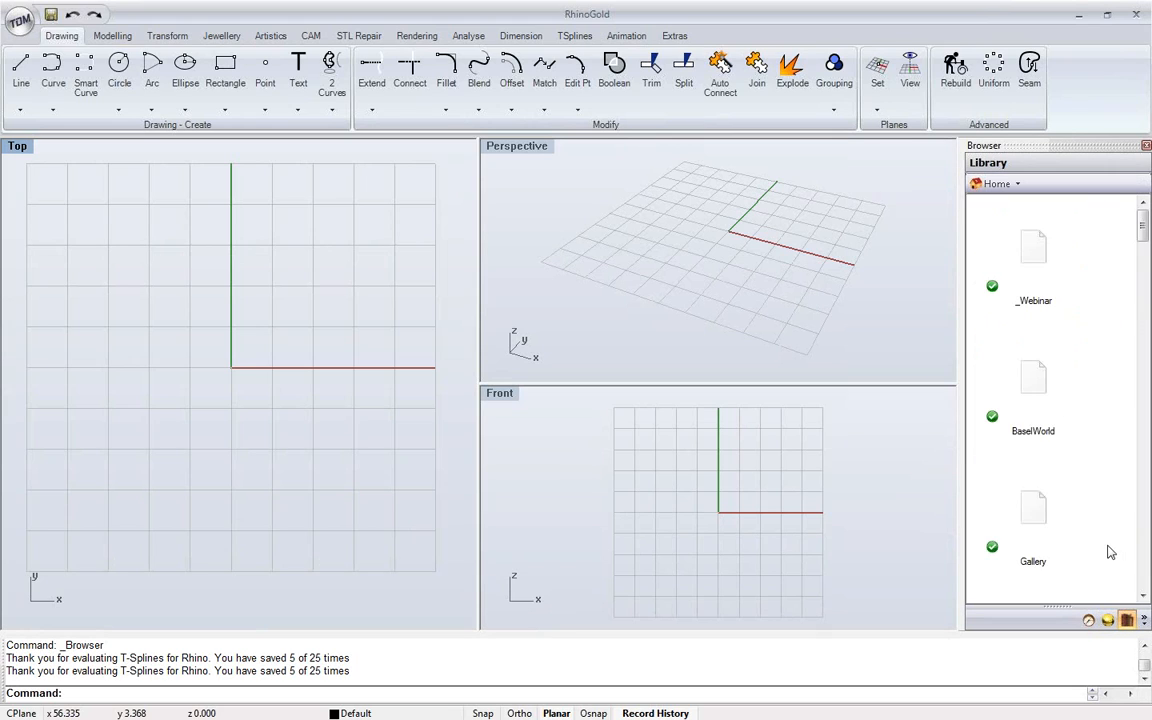
left_click(1089, 620)
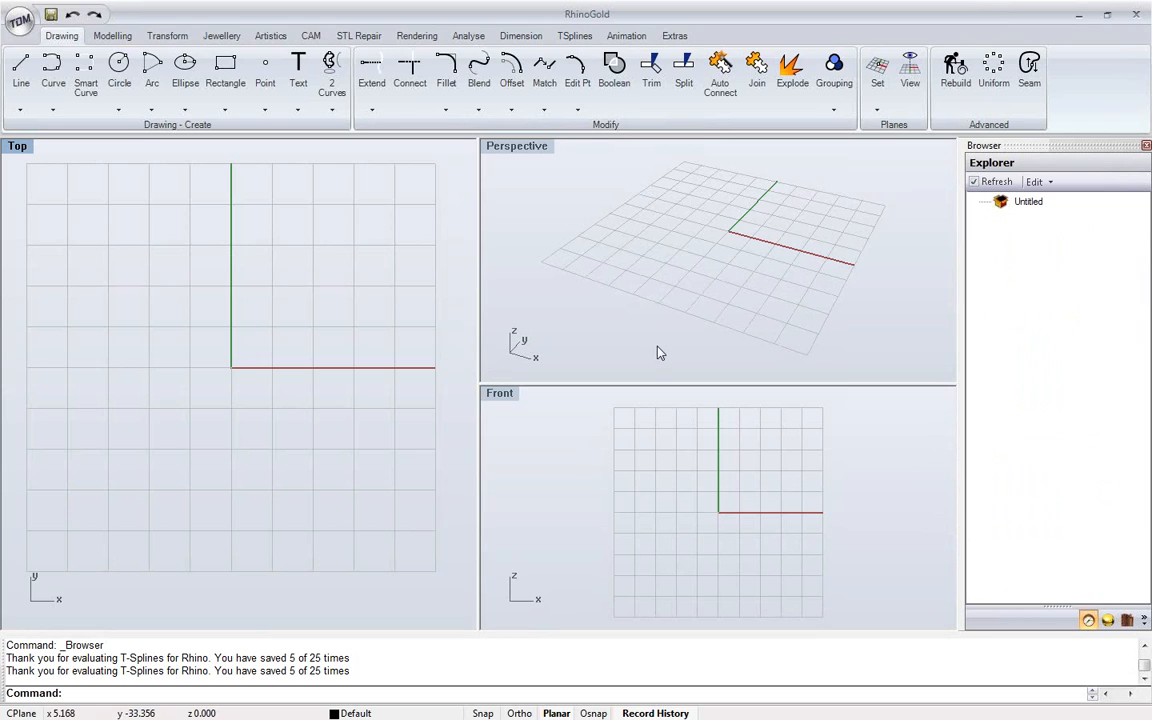
Maximize the Perspective viewport and view the grid from a steeper angle
double_click(532, 148)
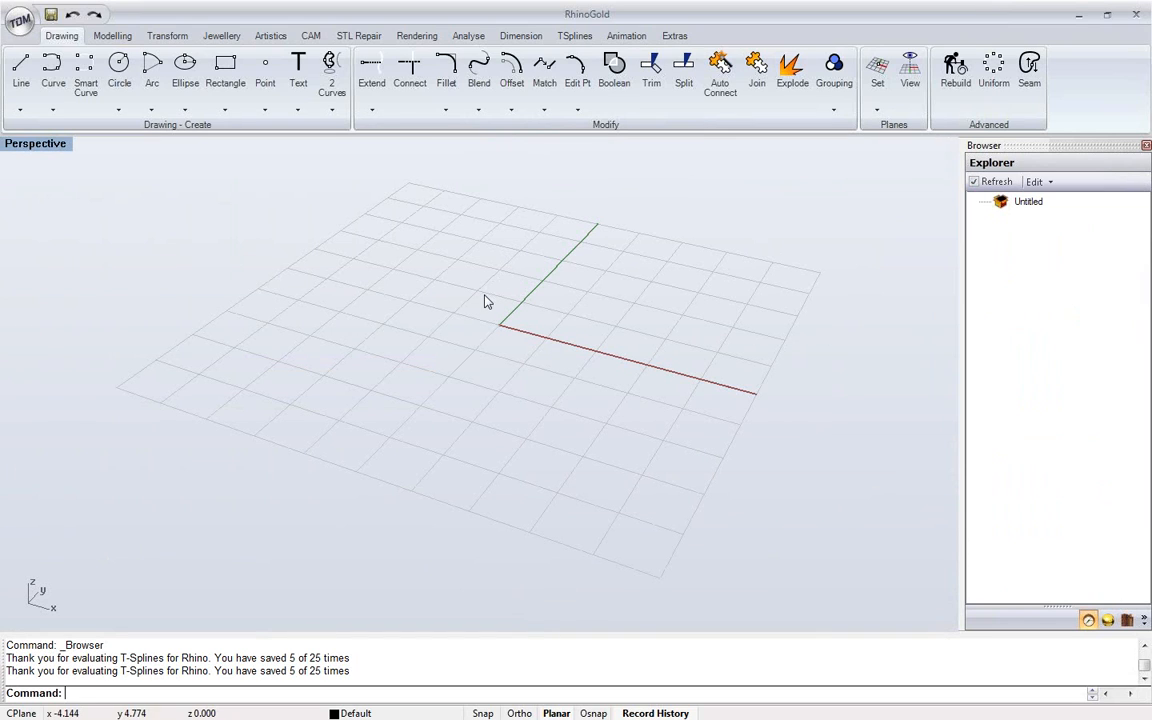
mouse_move(484, 302)
right_mouse_down()
mouse_move(535, 342)
mouse_move(491, 299)
mouse_move(474, 347)
mouse_move(496, 414)
mouse_move(481, 386)
right_mouse_up()
scroll(474, 347, "up", 6)
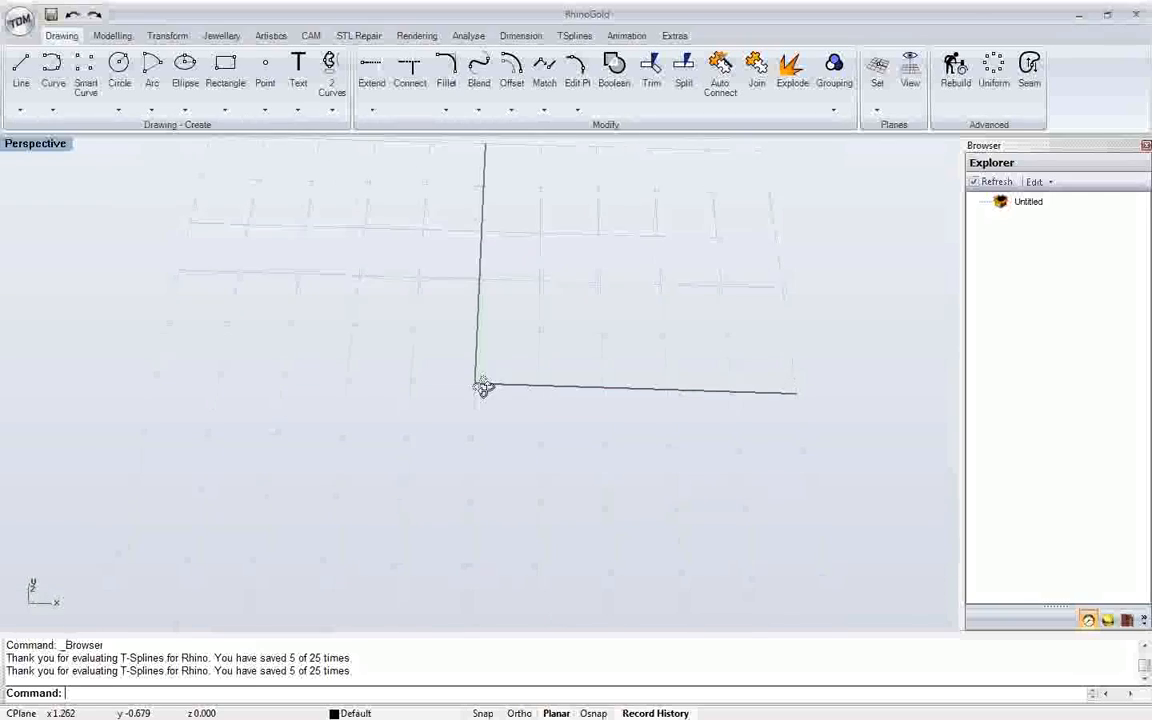
Open Gem Studio and choose the round brilliant cut from the gem types
left_click(236, 36)
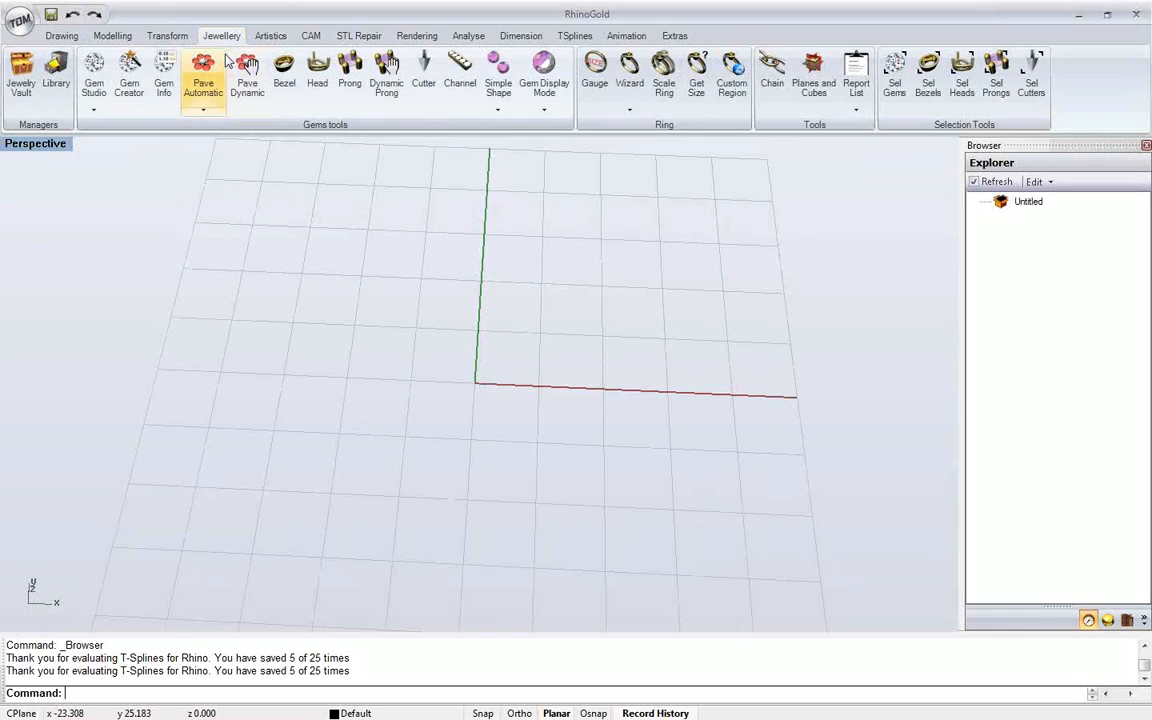
left_click(93, 96)
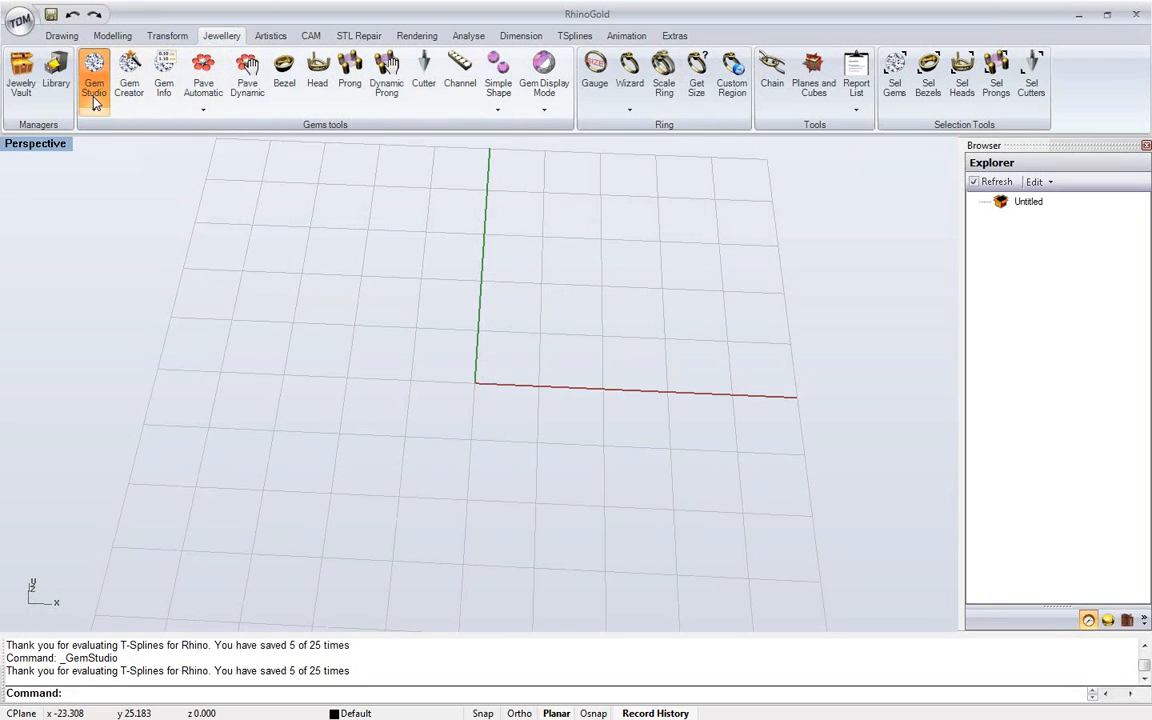
left_click_drag(487, 233, 134, 190)
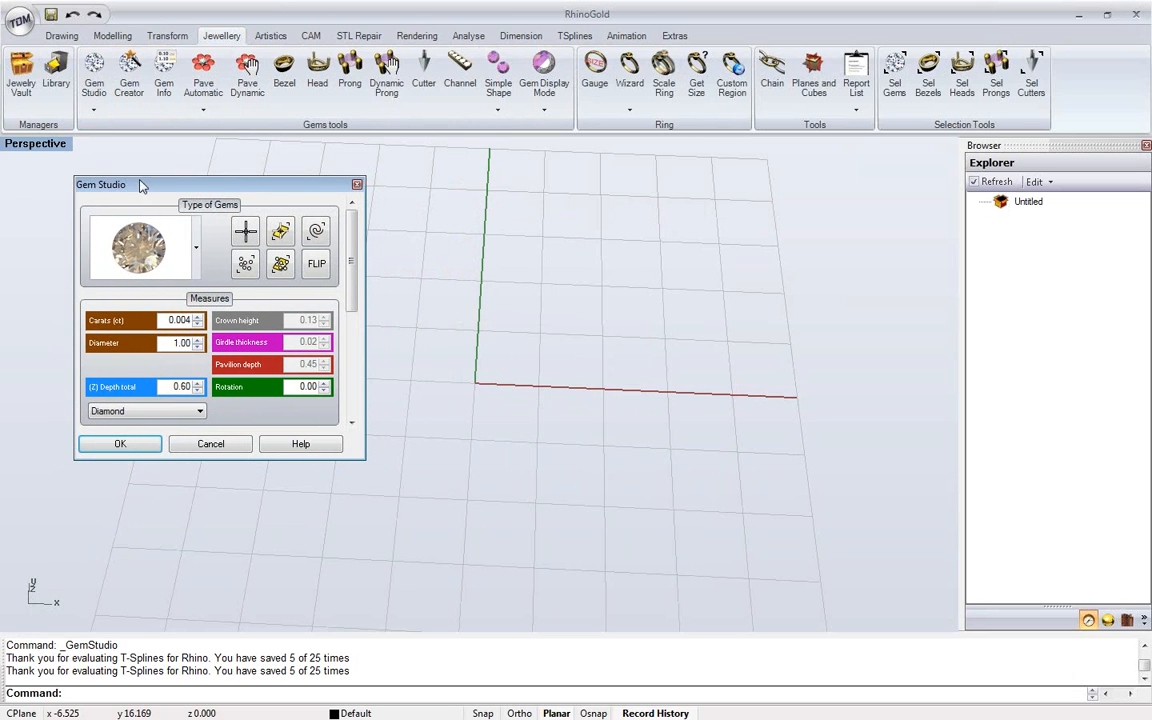
right_click_drag(517, 407, 595, 372)
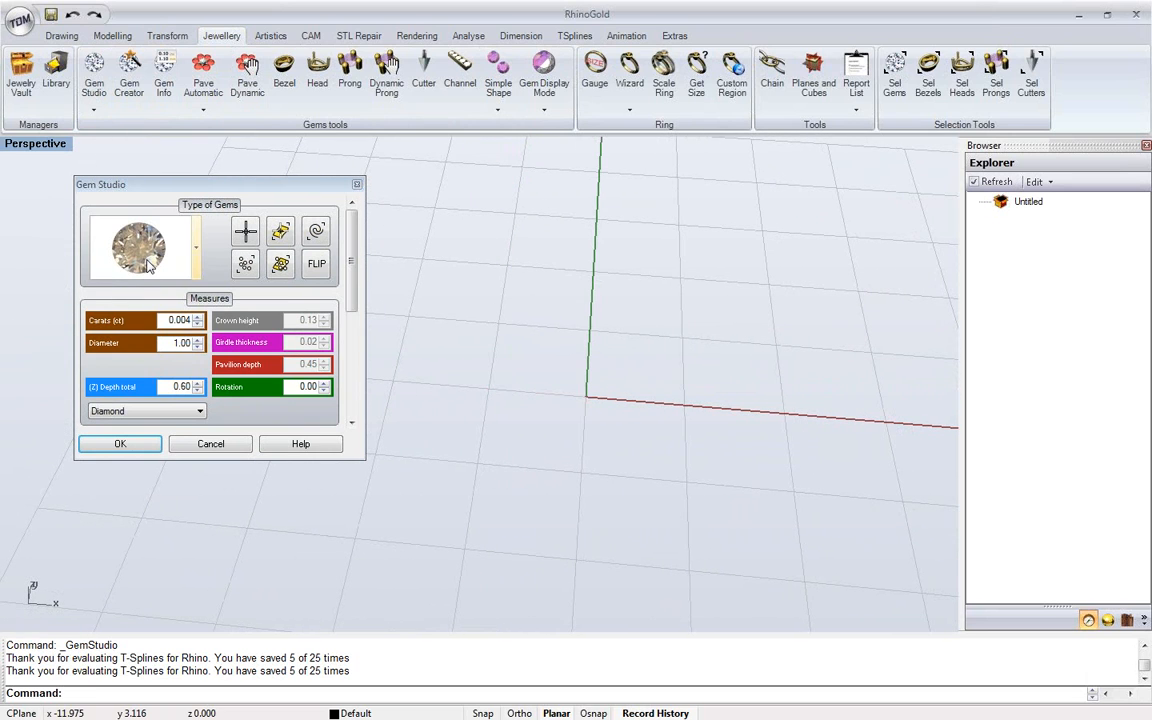
left_click(147, 263)
scroll(135, 170, "down", 5)
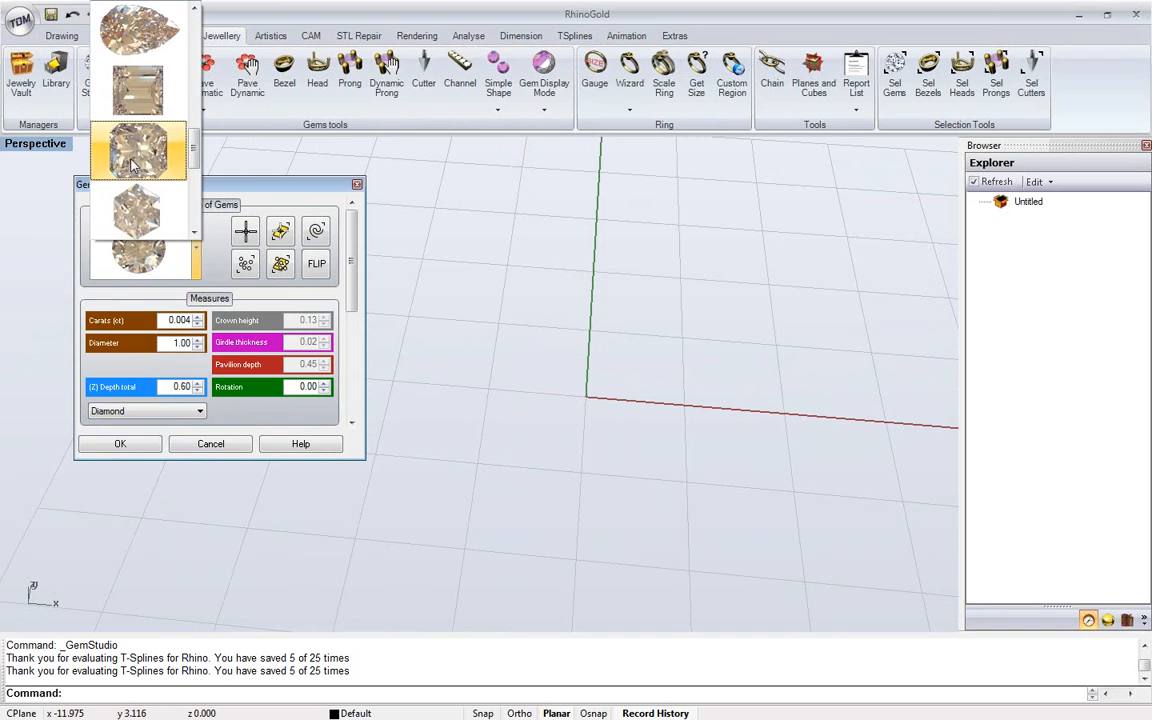
scroll(133, 166, "up", 2)
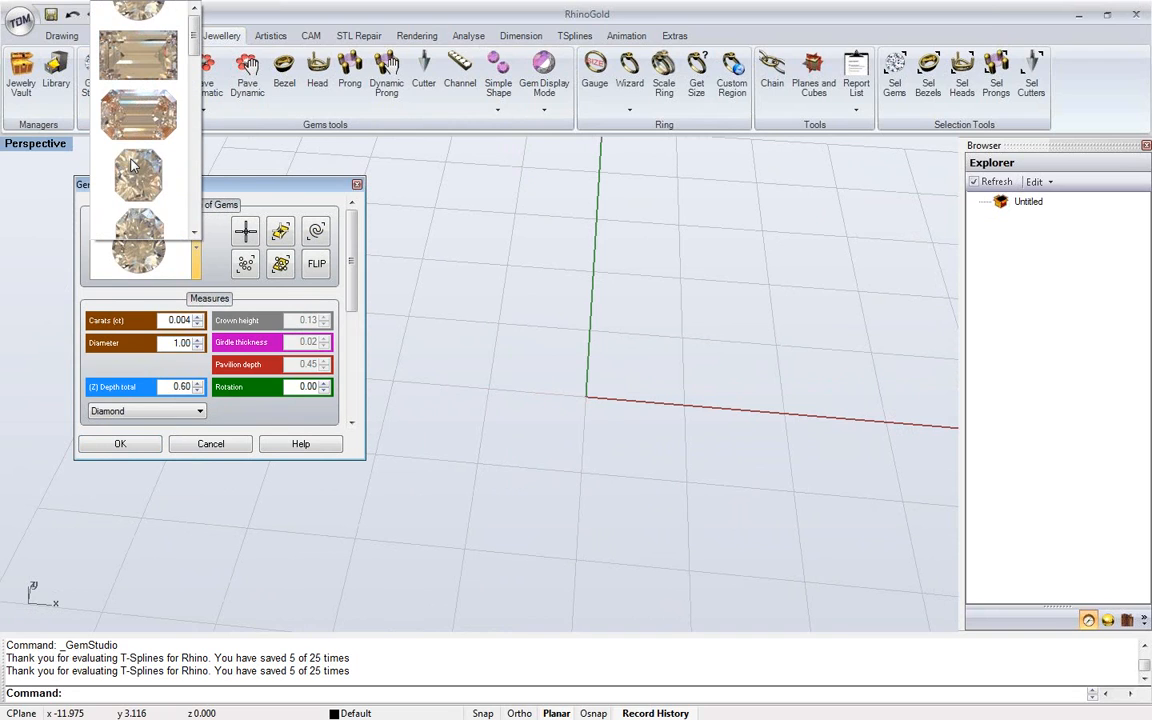
scroll(133, 166, "up", 3)
left_click(128, 35)
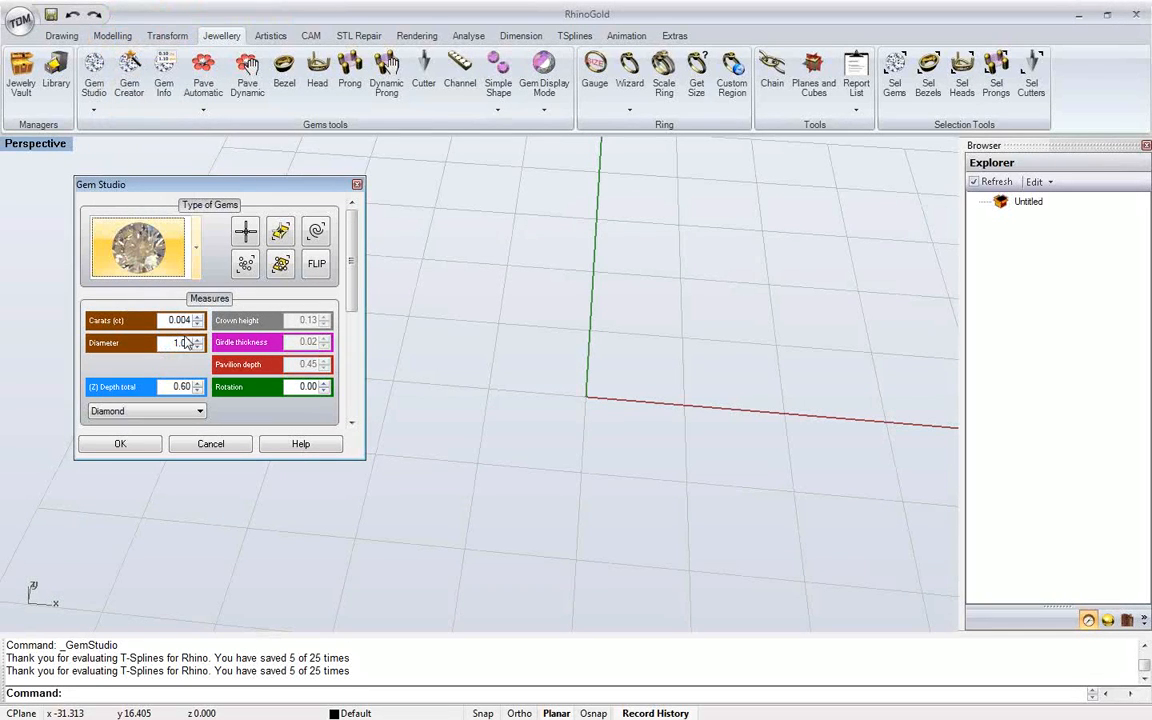
Set the diamond's weight to 1 carat and place one gem on the grid at about x -8.7, y 9.7
double_click(177, 320)
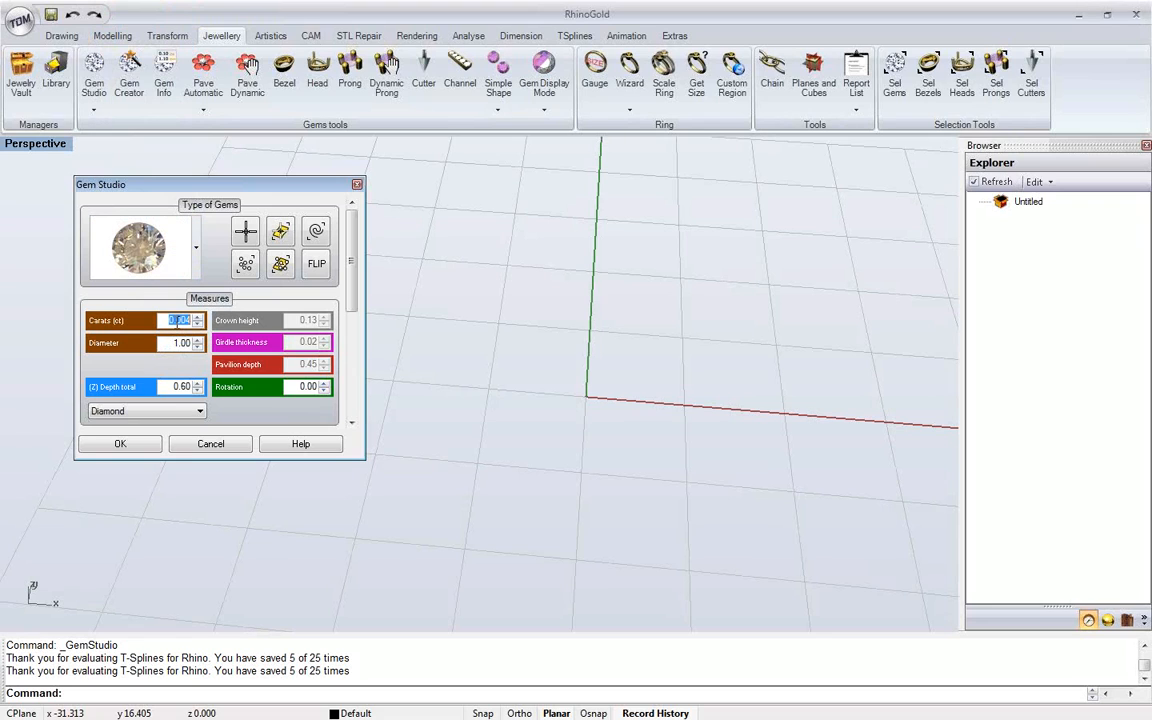
type("1")
left_click(176, 343)
left_click(250, 231)
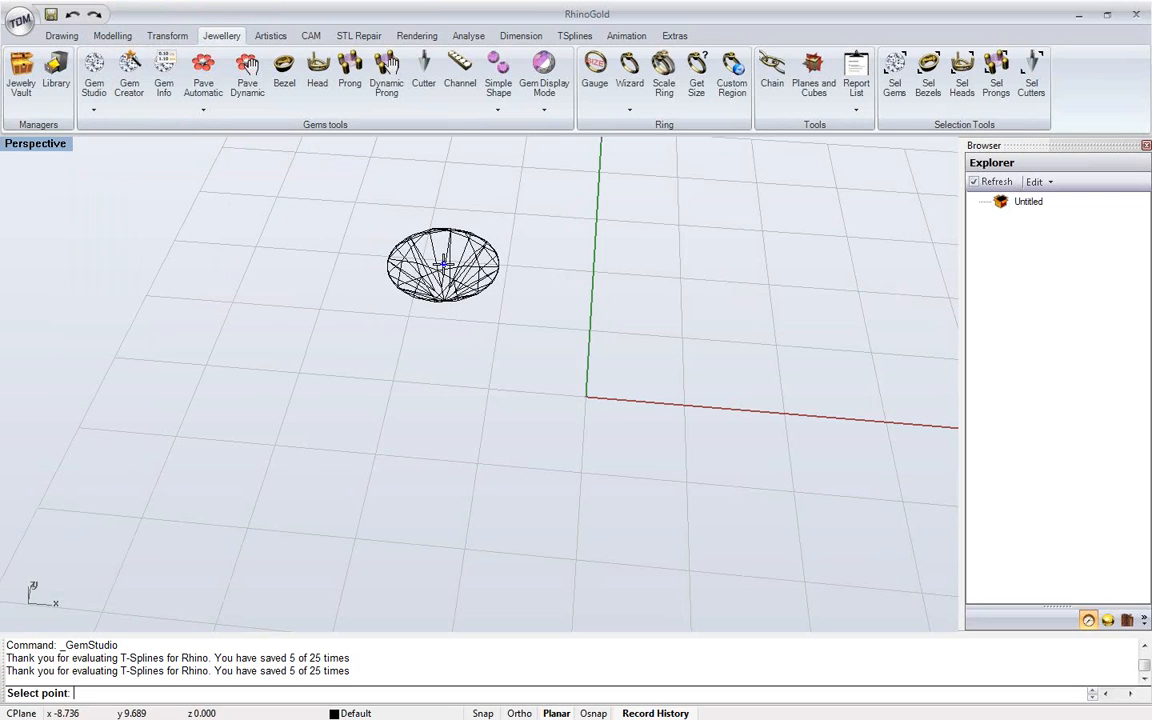
left_click(443, 265)
right_click(380, 357)
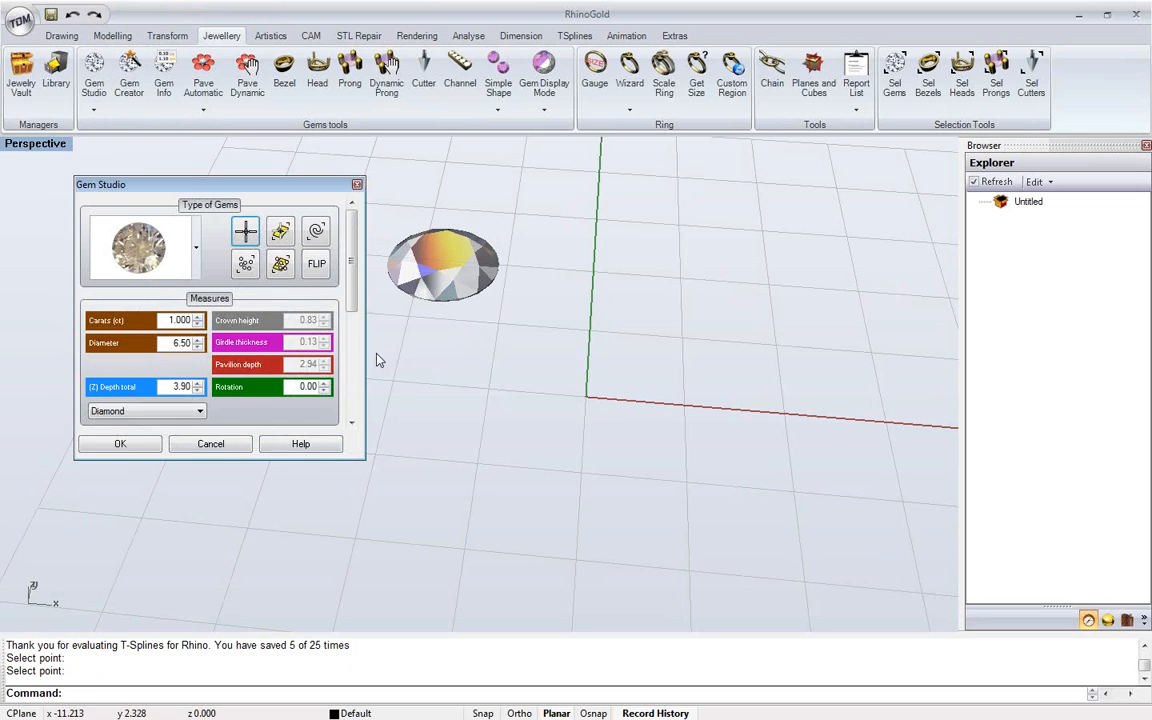
Accept the diamond in Gem Studio and move it to the origin with GoToCenter
left_click(120, 444)
right_click_drag(404, 327, 437, 355)
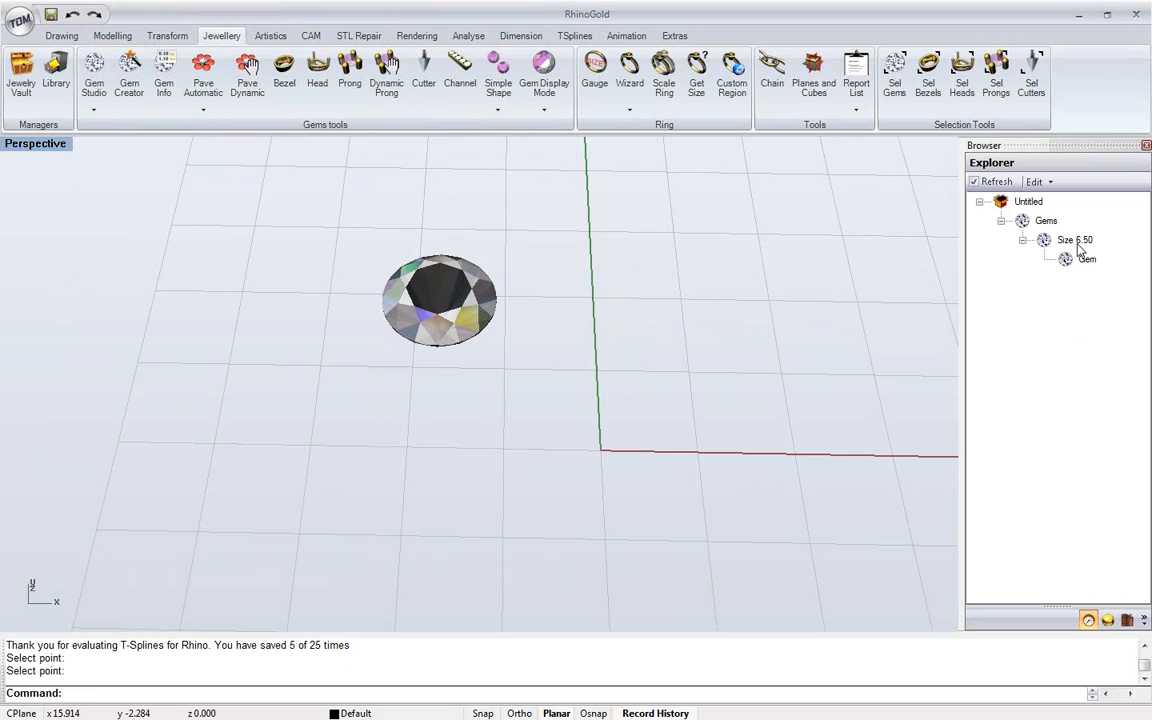
mouse_move(519, 357)
right_mouse_down()
mouse_move(504, 298)
mouse_move(503, 346)
right_mouse_up()
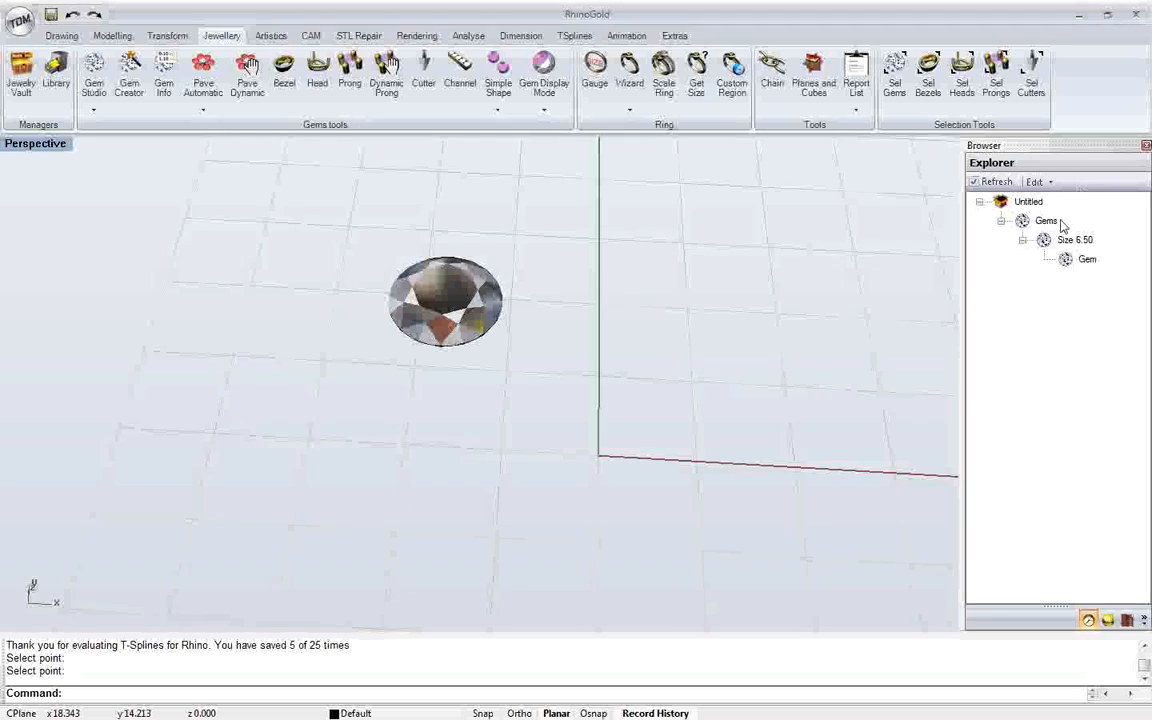
right_click_drag(489, 298, 431, 258, "shift")
left_click(407, 277)
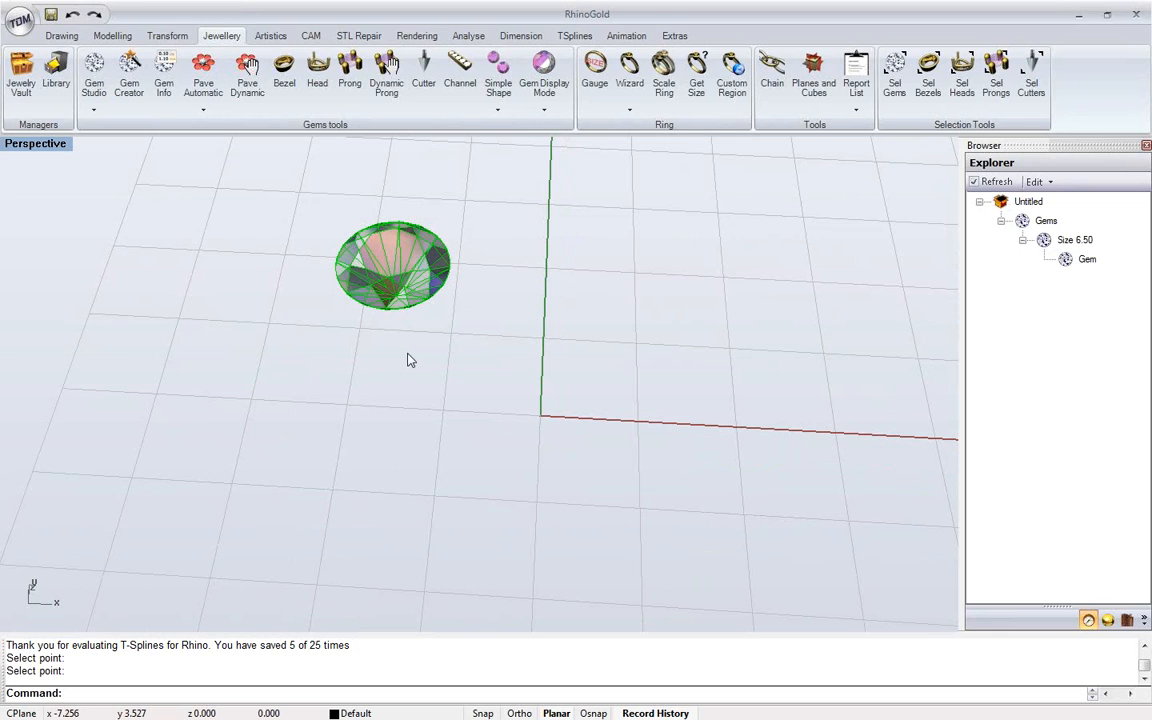
key("F4")
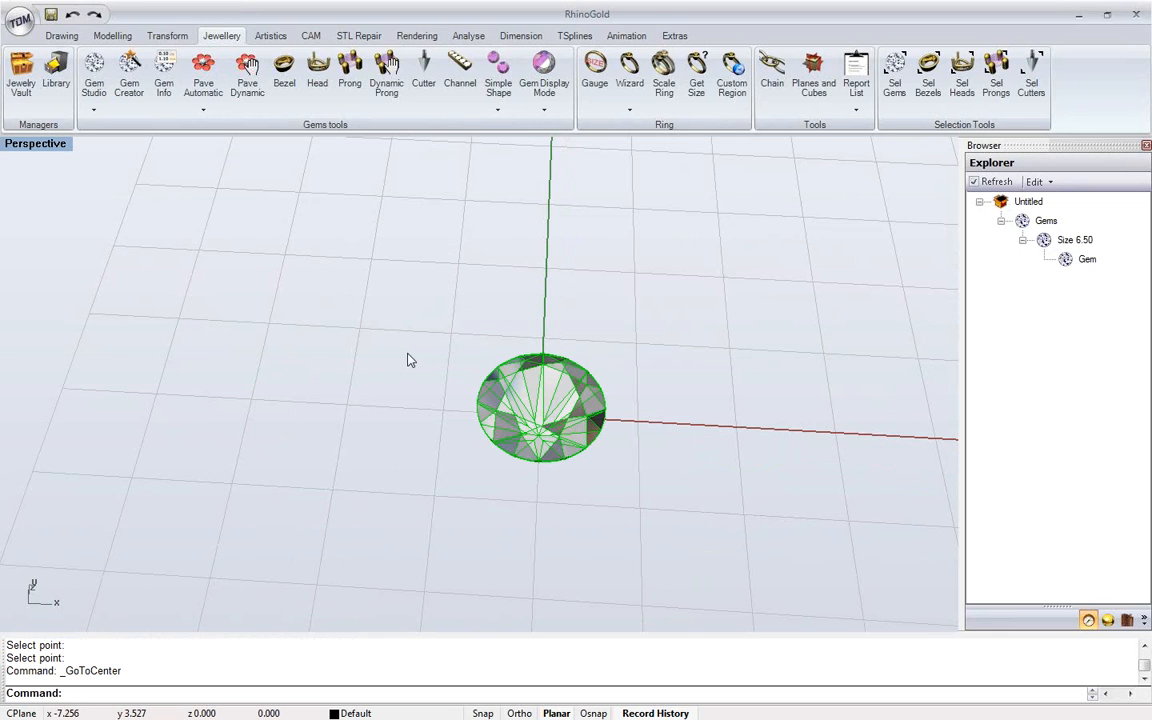
left_click(408, 354)
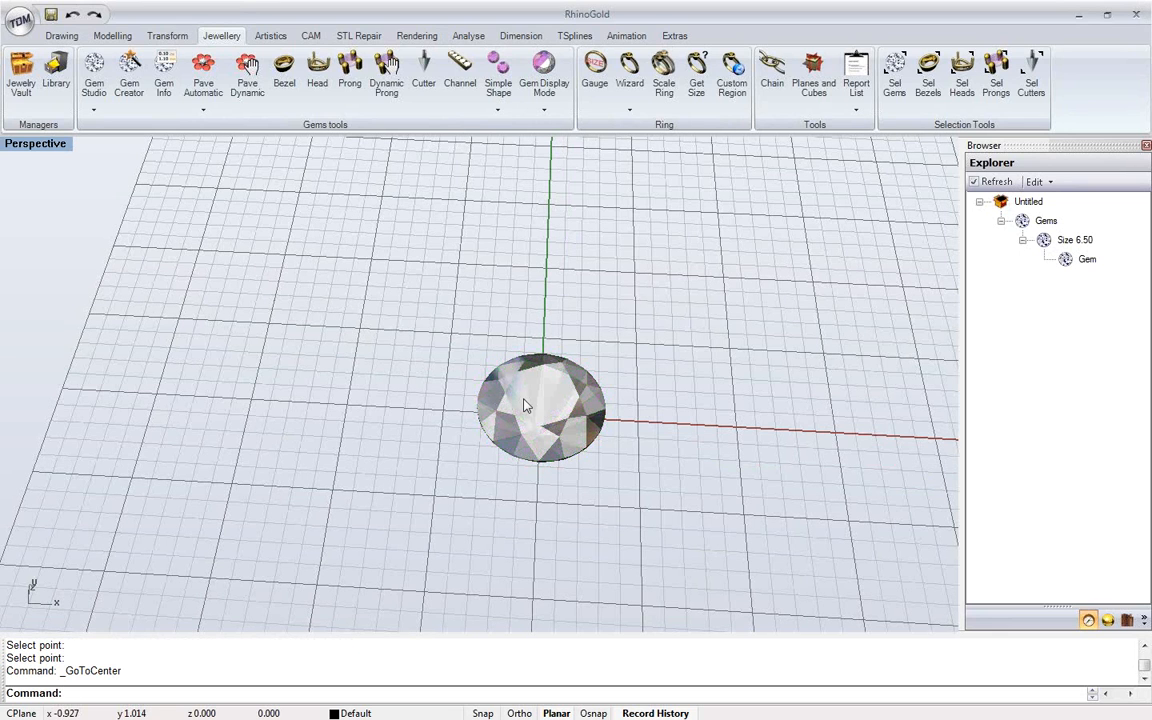
Move the diamond away to the grid's second quadrant and return it to the origin with GoToCenter
left_click_drag(525, 405, 415, 428)
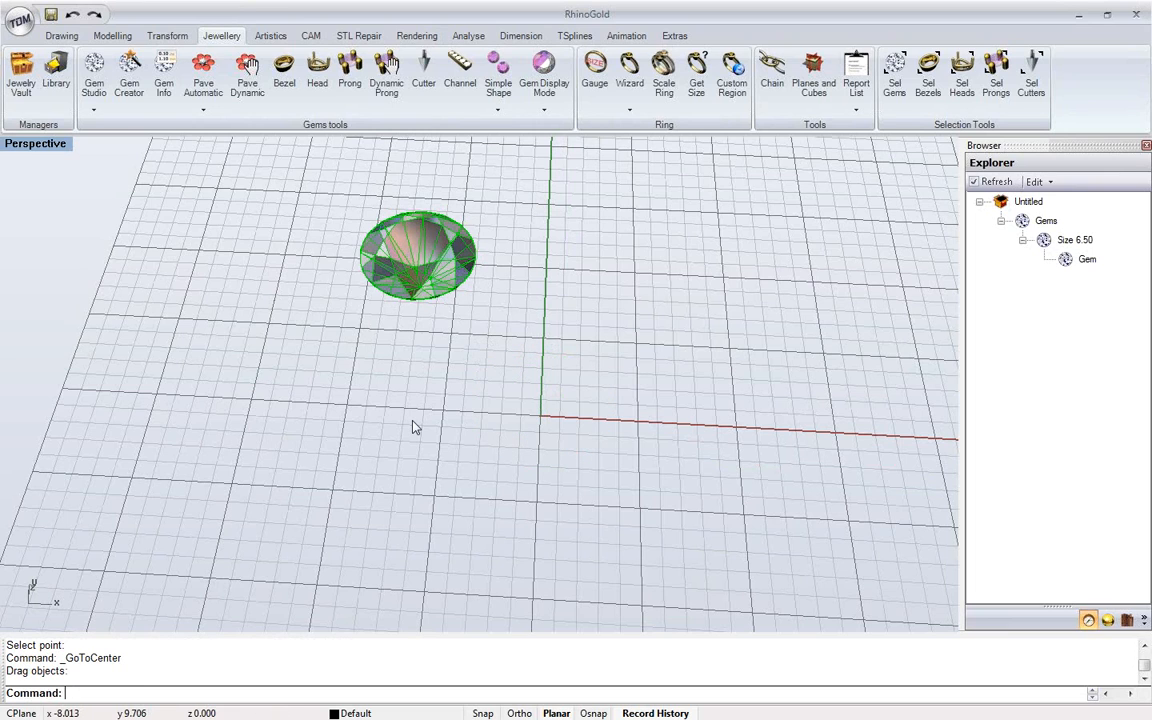
key("F4")
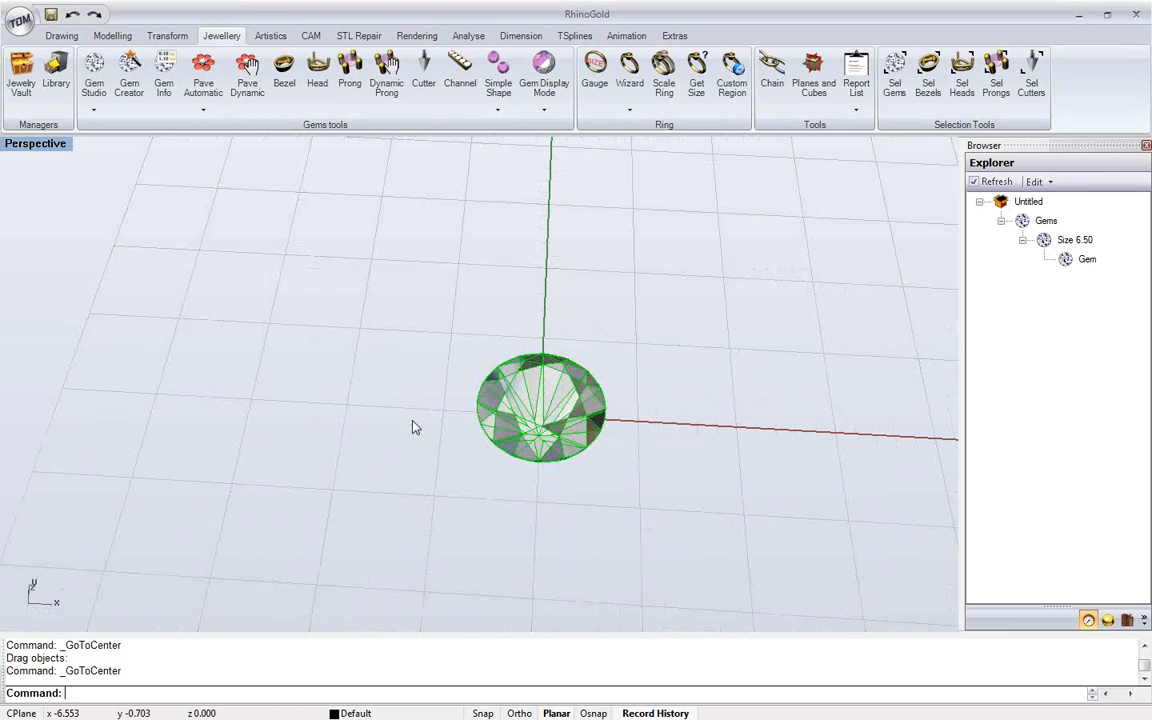
left_click(417, 402)
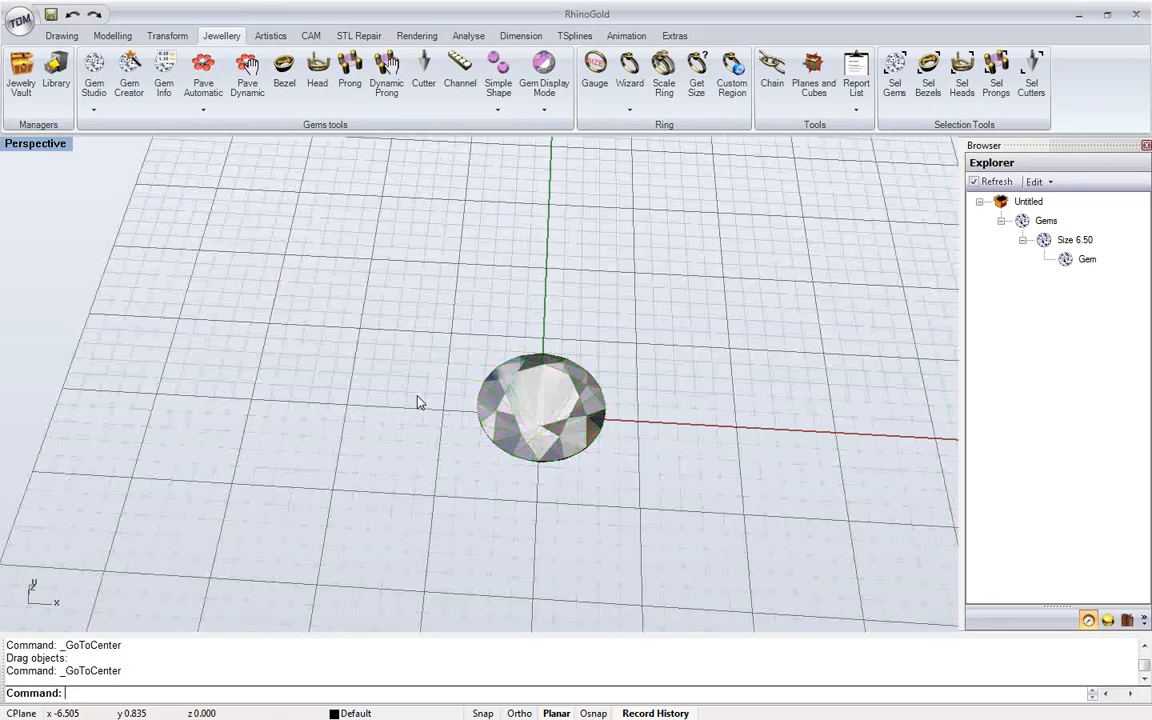
Open Head Studio and select the diamond at the origin as the gem for the head
right_click_drag(563, 427, 544, 392)
scroll(553, 429, "up", 5)
scroll(553, 430, "up", 2)
scroll(571, 396, "down", 4)
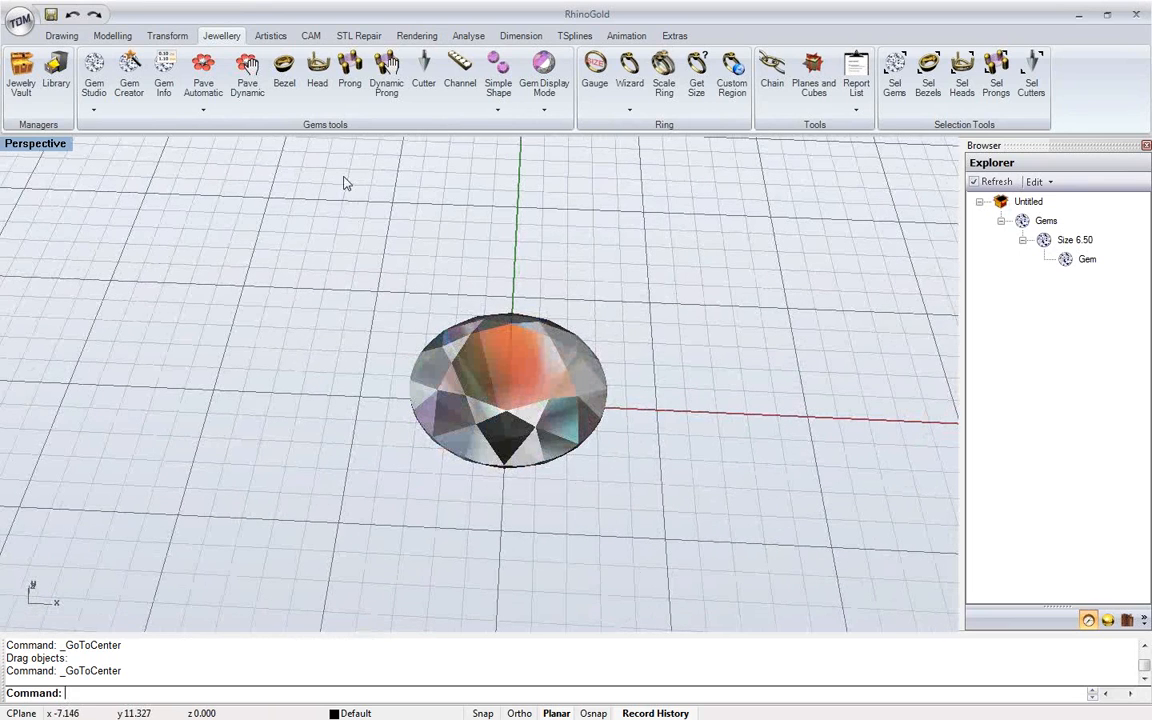
left_click(318, 106)
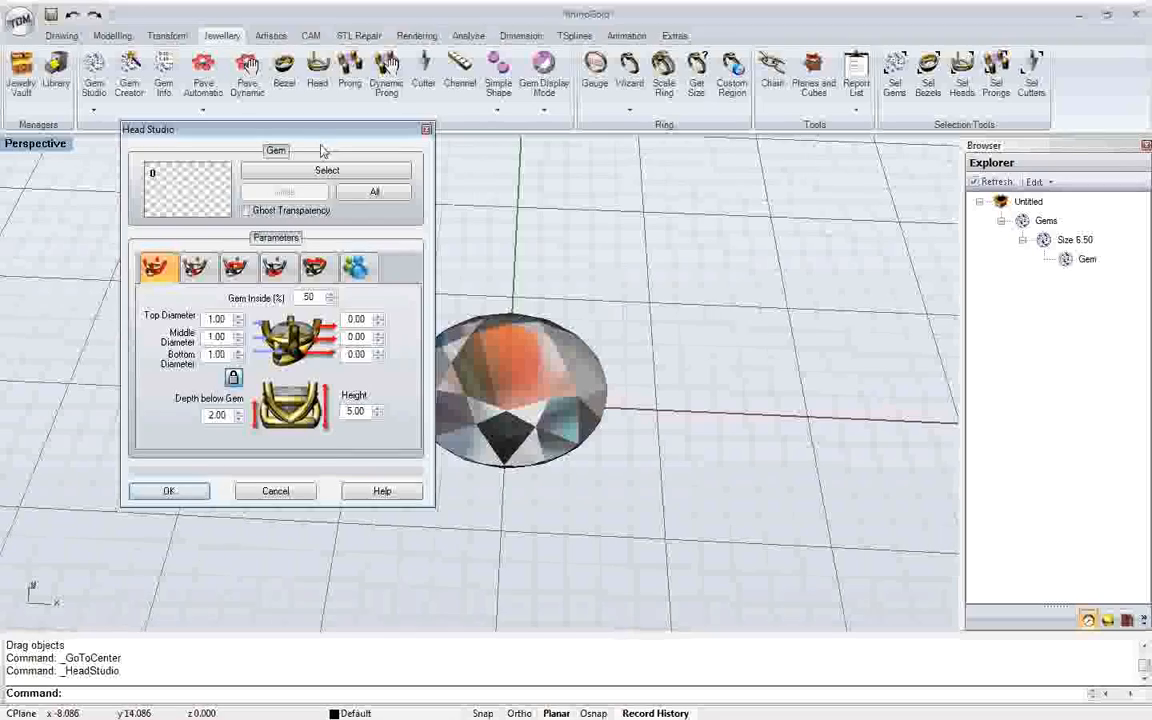
left_click_drag(283, 129, 203, 178)
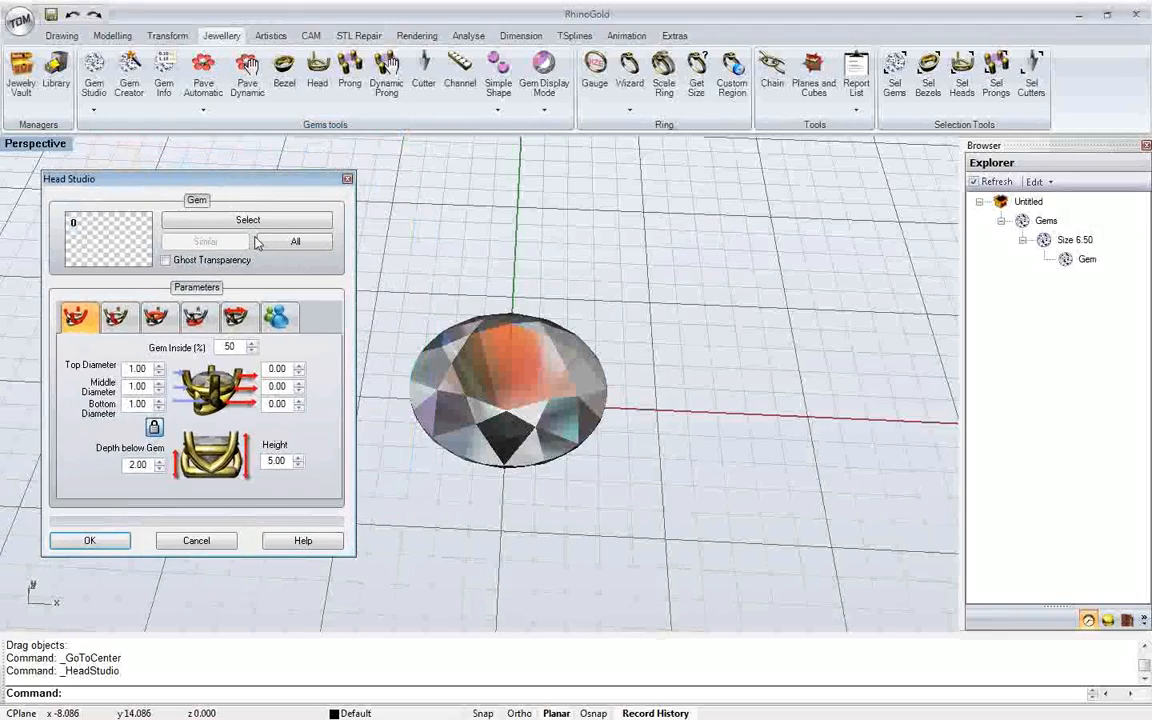
left_click(250, 221)
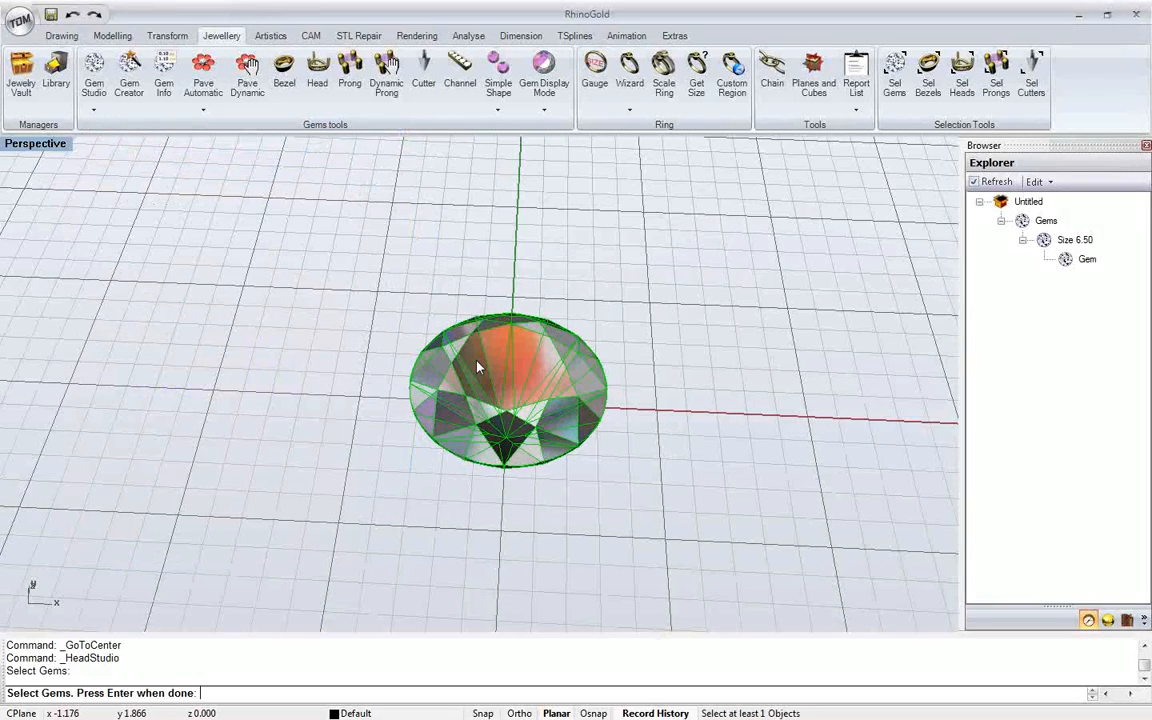
right_click(477, 368)
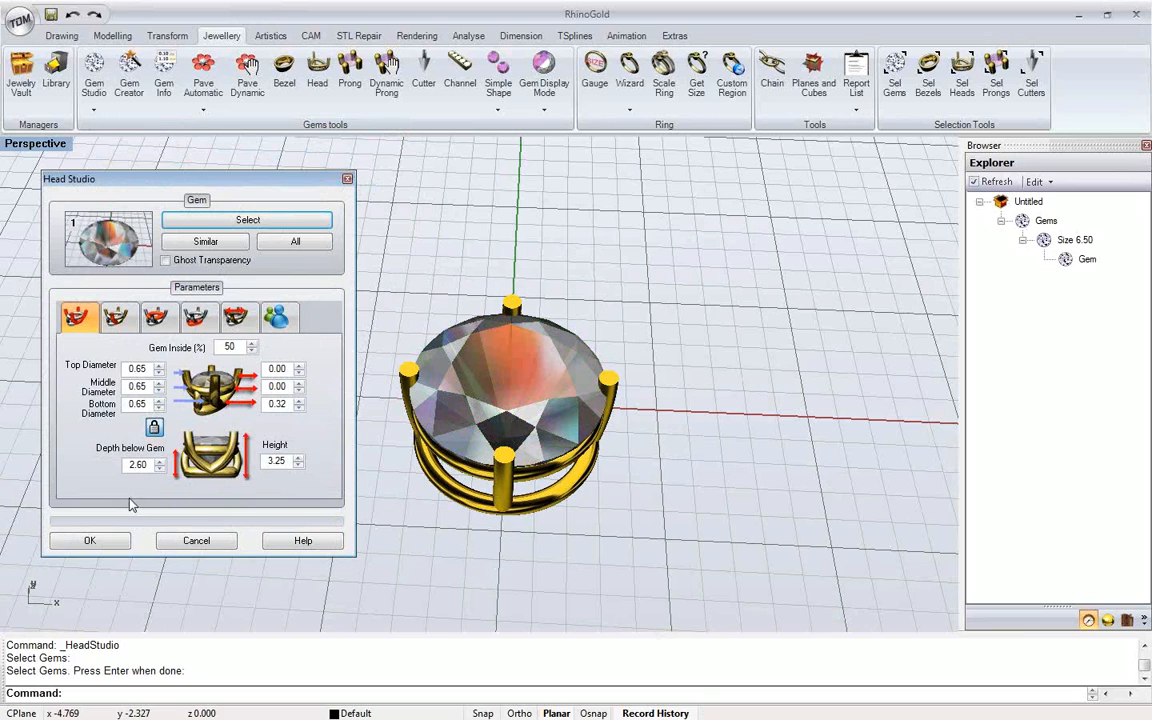
Set the prongs' top, middle and bottom diameters to 0.85 and Gem Inside to 65%
right_click_drag(484, 414, 520, 357, "shift")
scroll(518, 364, "up", 2)
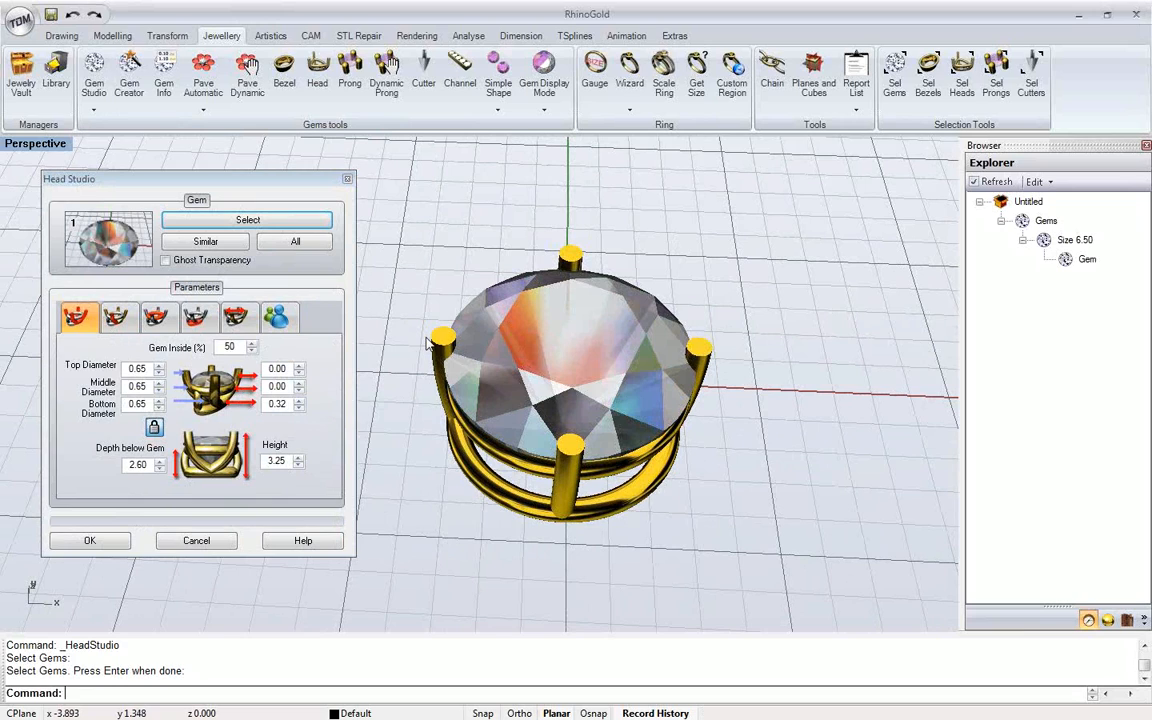
left_click(158, 366)
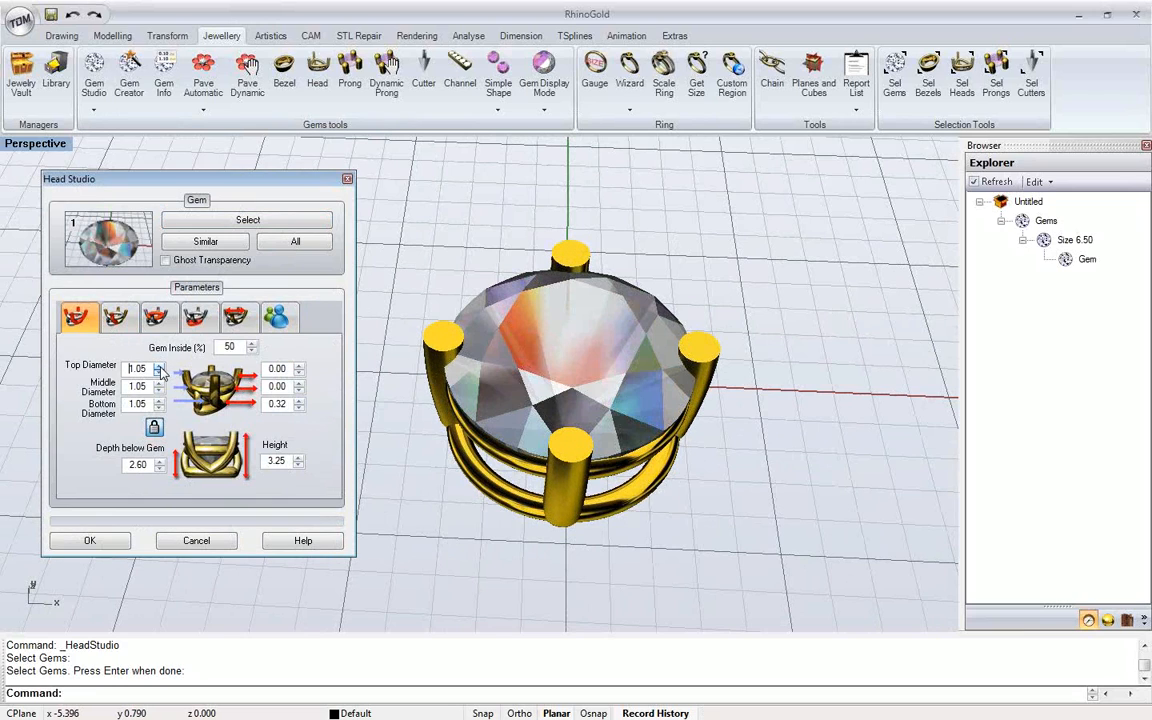
left_click(161, 372)
left_click(161, 372)
left_click(160, 366)
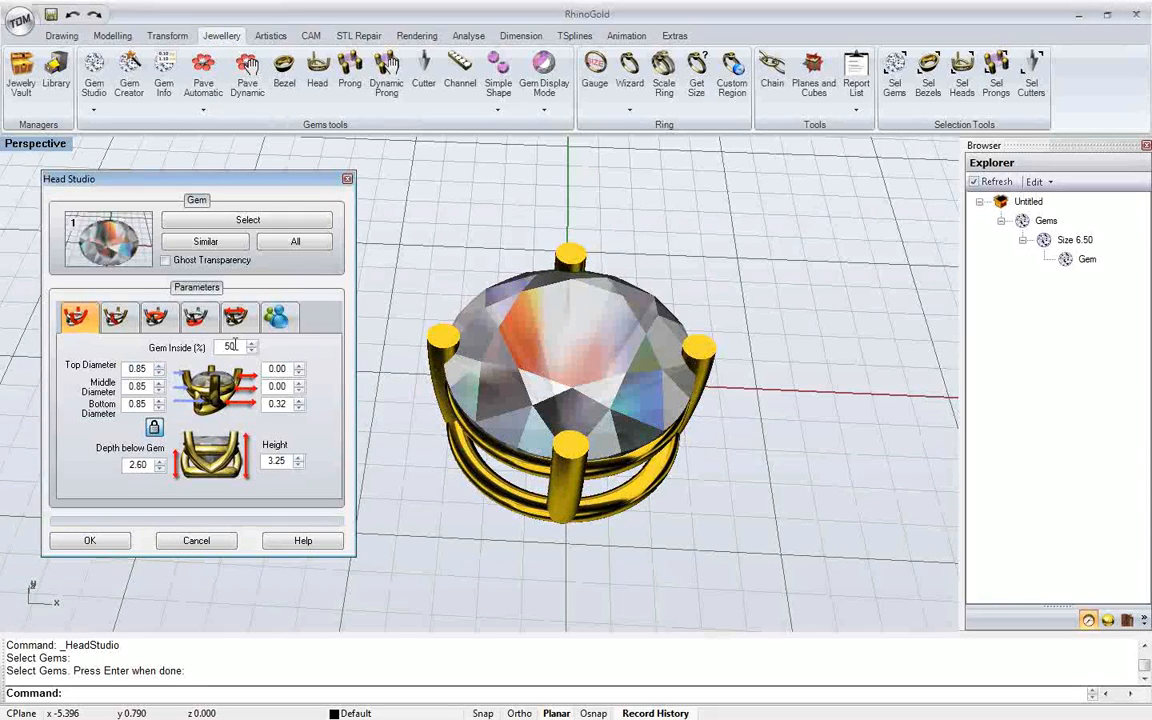
scroll(231, 346, "up", 5)
scroll(231, 346, "down", 3)
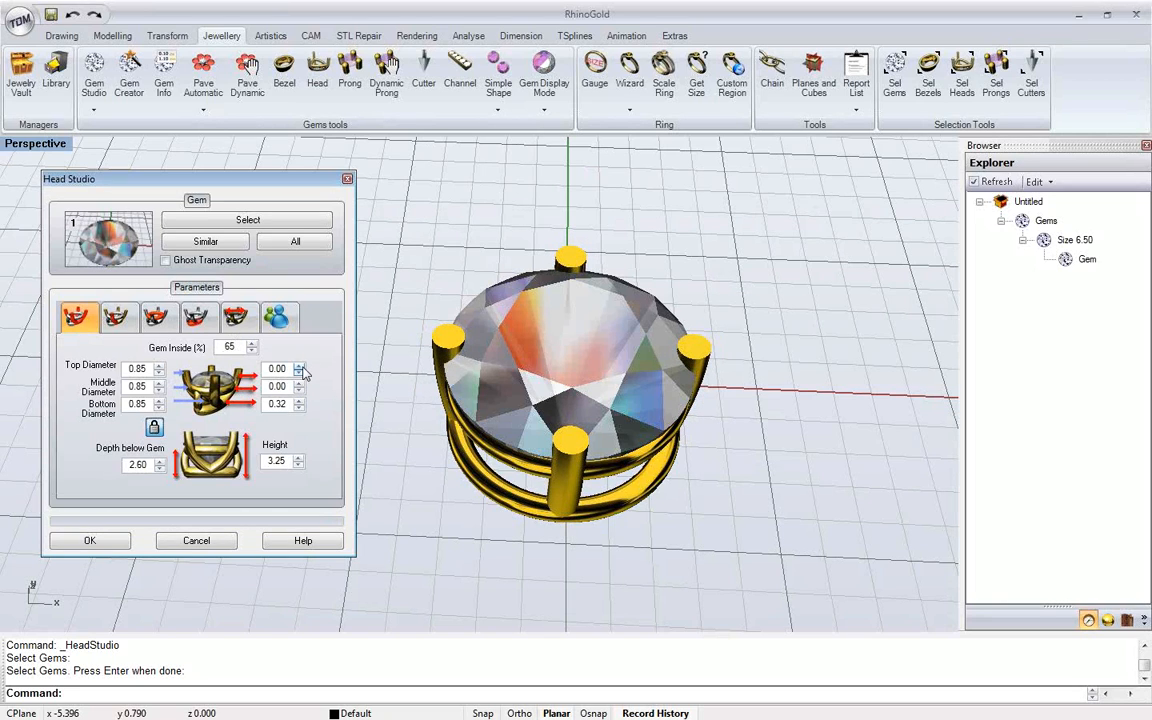
Try a top prong offset of -0.40 and reset it to 0.00
scroll(300, 372, "up", 4)
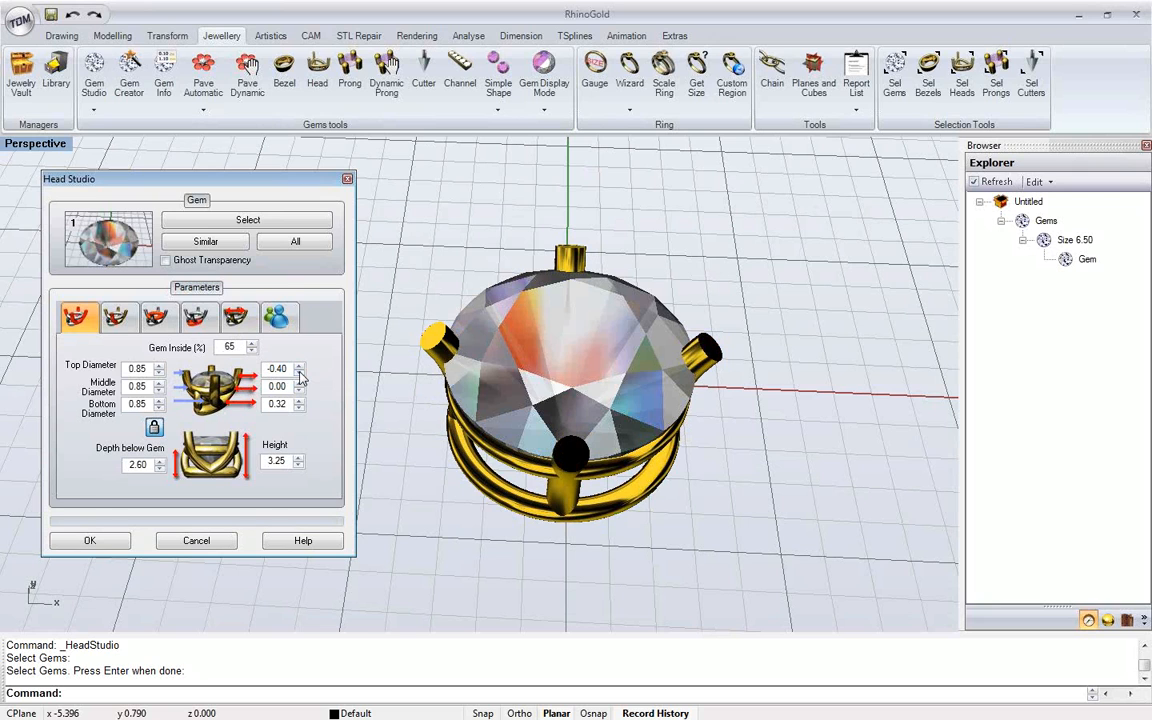
left_click(300, 367)
left_click(300, 367)
left_click(300, 367)
left_click(300, 367)
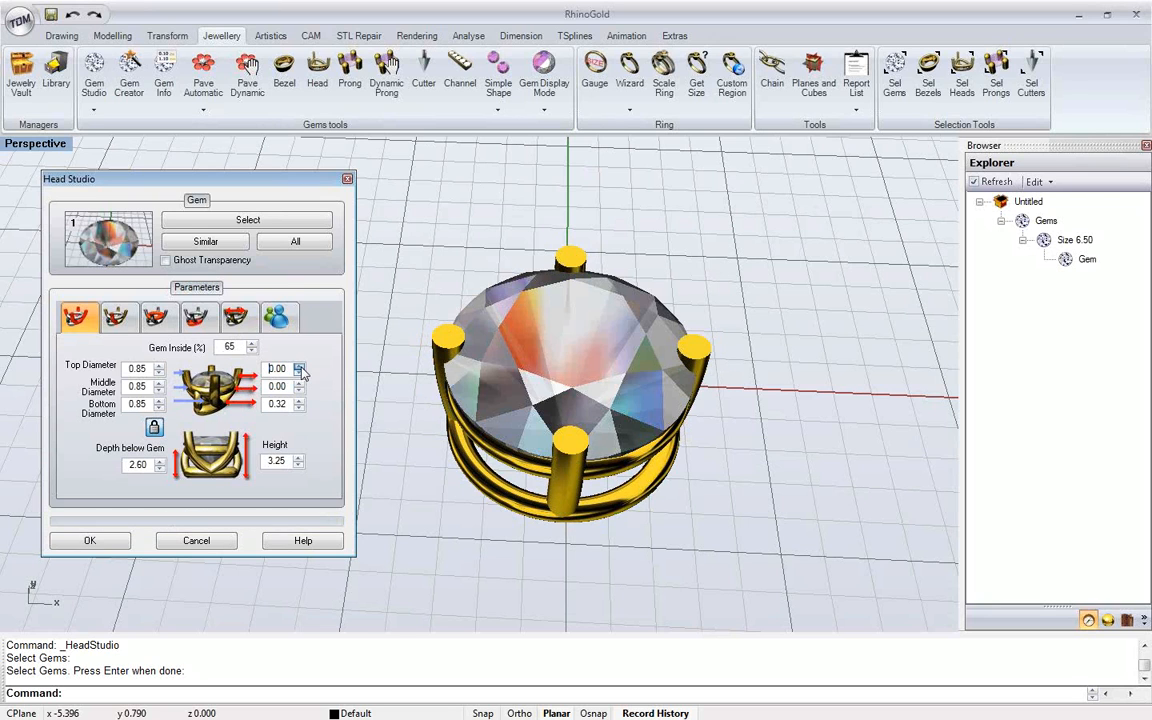
Try seven prongs on the head and set the number of prongs back to 4
right_click_drag(541, 477, 557, 343)
left_click(115, 318)
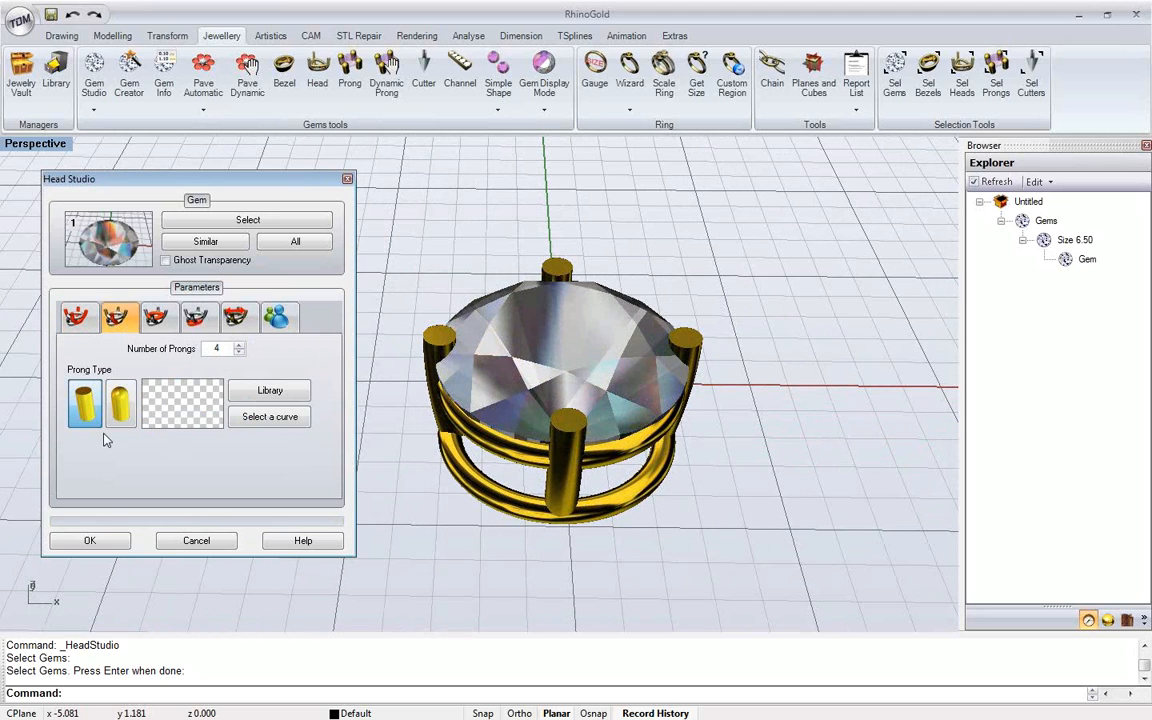
left_click(239, 345)
left_click(239, 345)
left_click(239, 345)
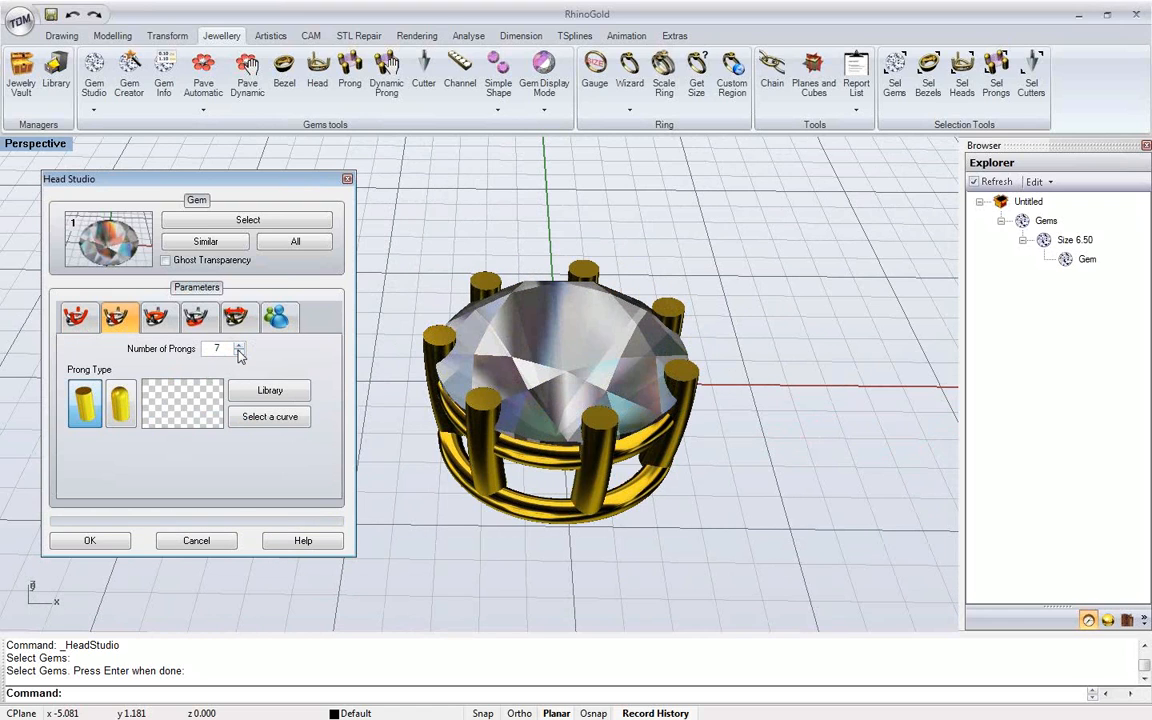
left_click(239, 352)
left_click(239, 352)
left_click(239, 352)
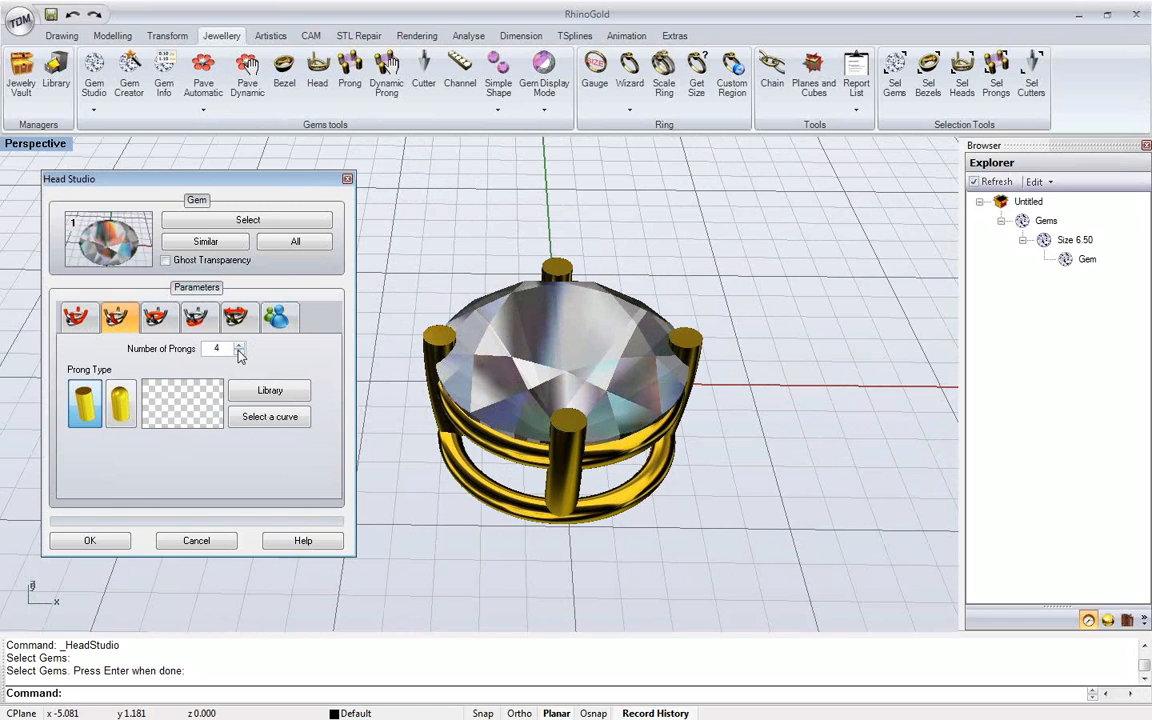
Try the rounded prong type and the Heart 1 library curve as prong profile, and inspect the heart-shaped prongs up close
left_click(128, 400)
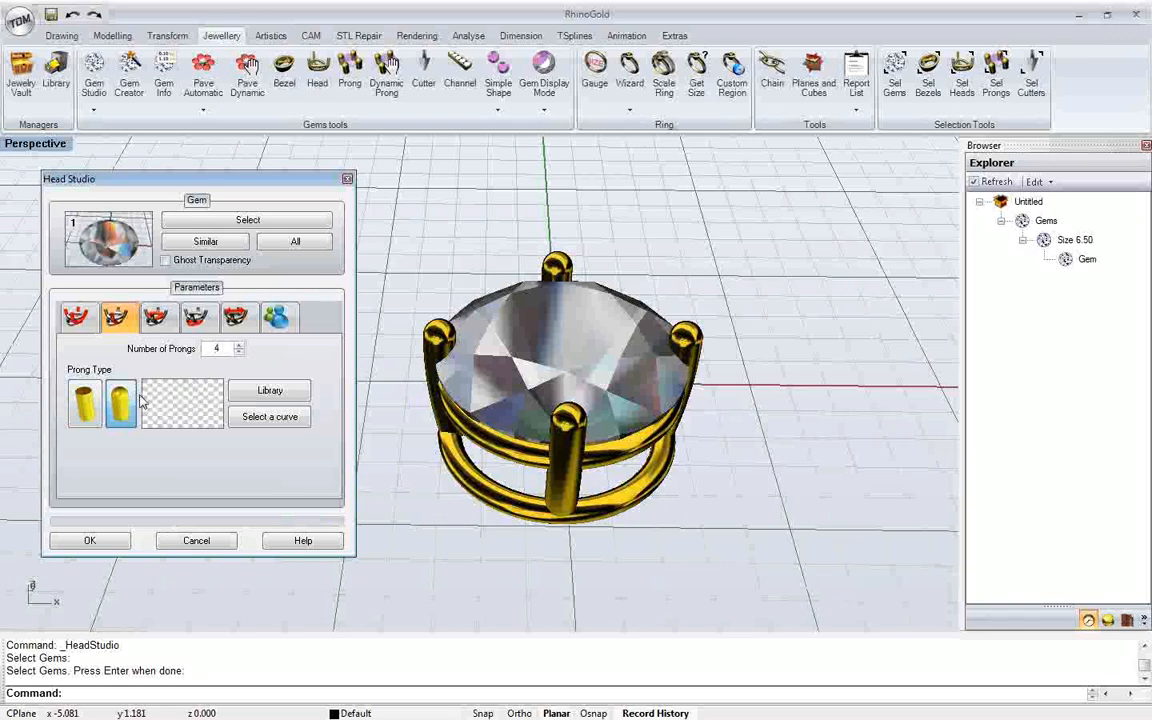
left_click(268, 391)
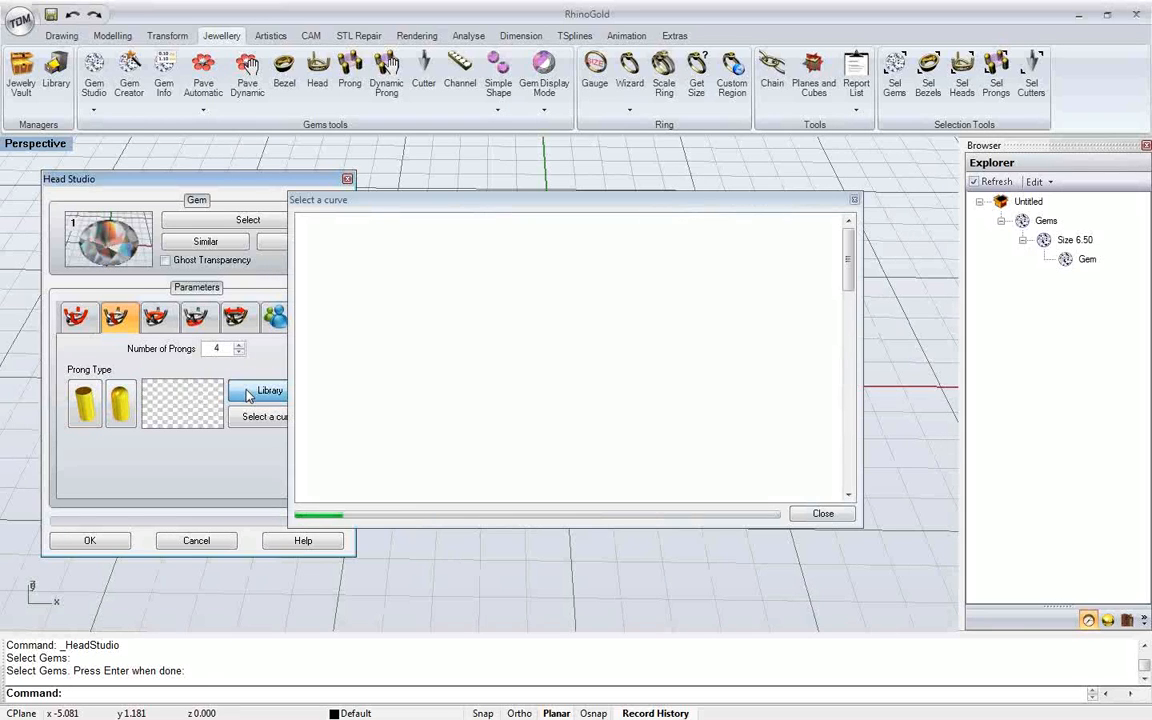
scroll(424, 373, "down", 5)
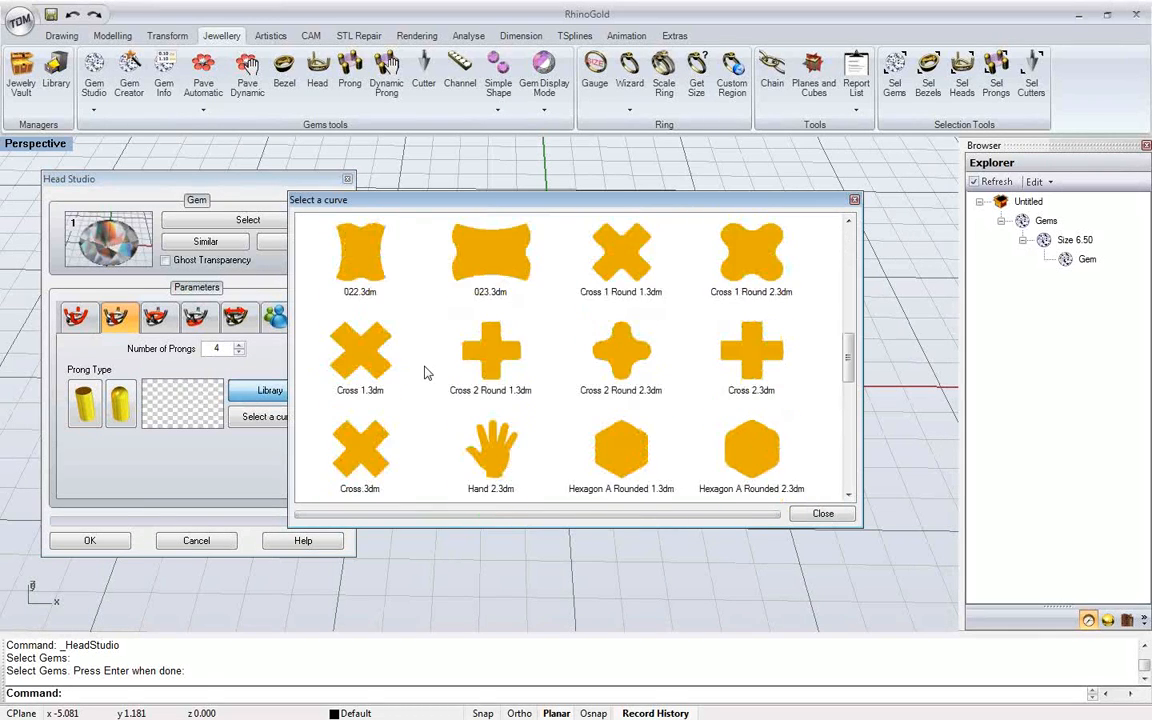
scroll(424, 373, "down", 8)
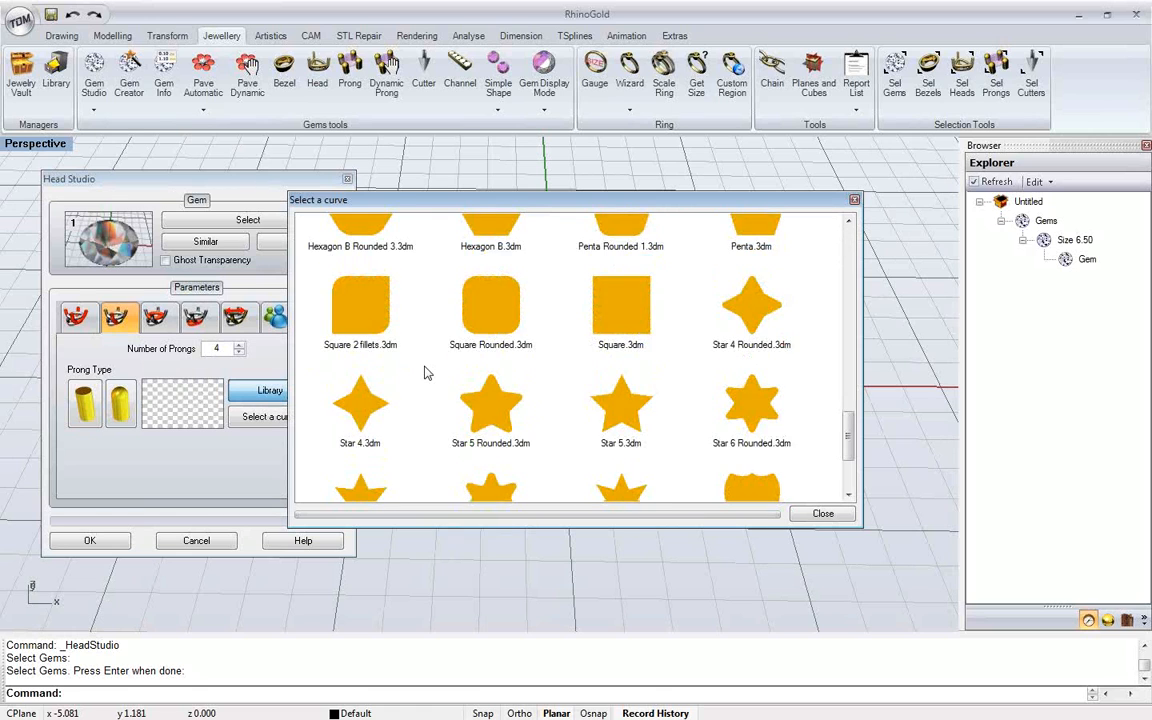
scroll(424, 373, "up", 13)
left_click(363, 258)
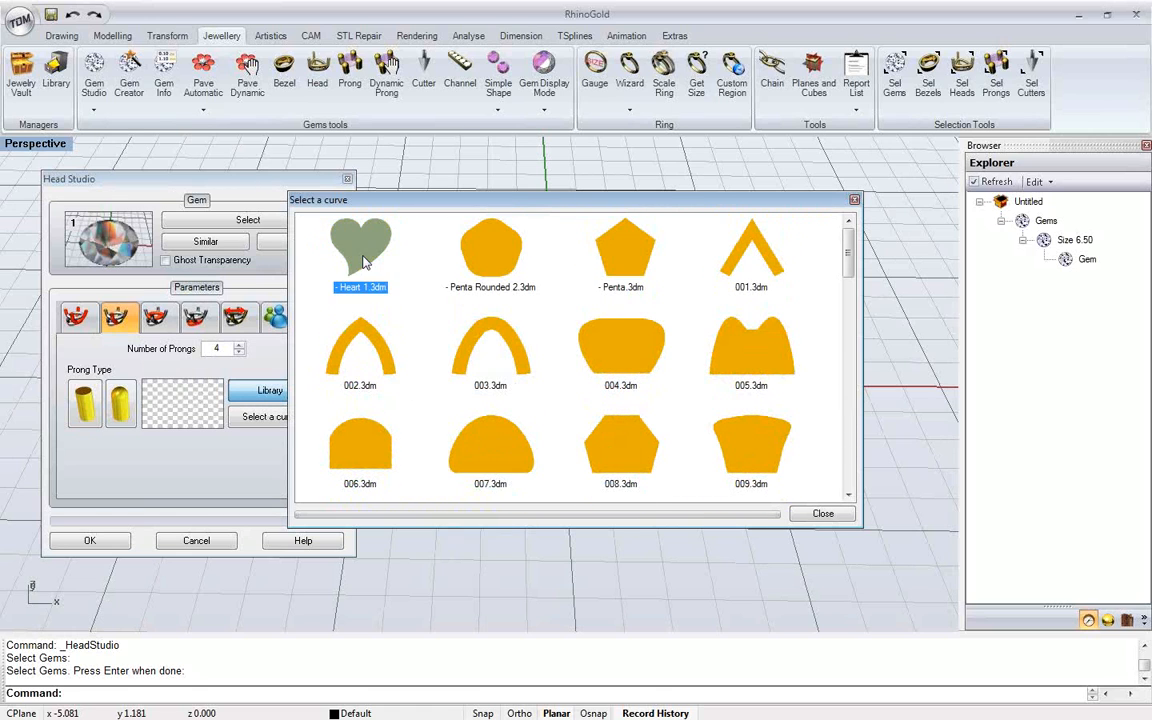
double_click(363, 258)
right_click_drag(543, 311, 540, 305)
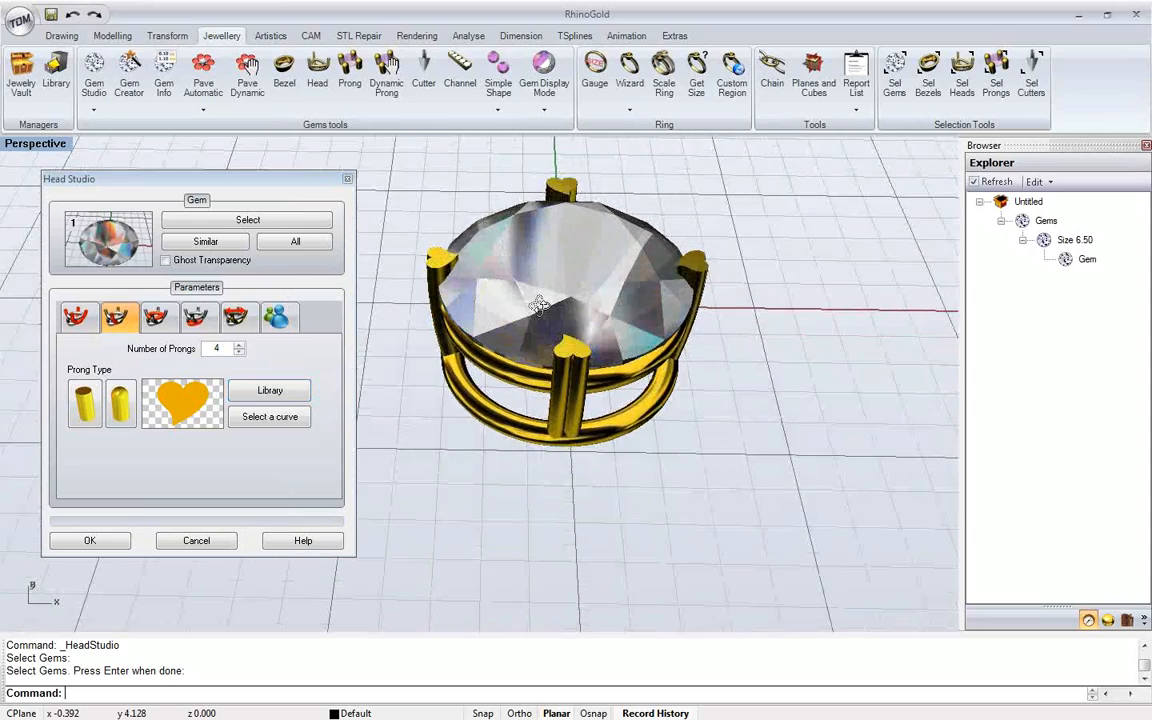
middle_click(540, 305)
left_click(403, 323)
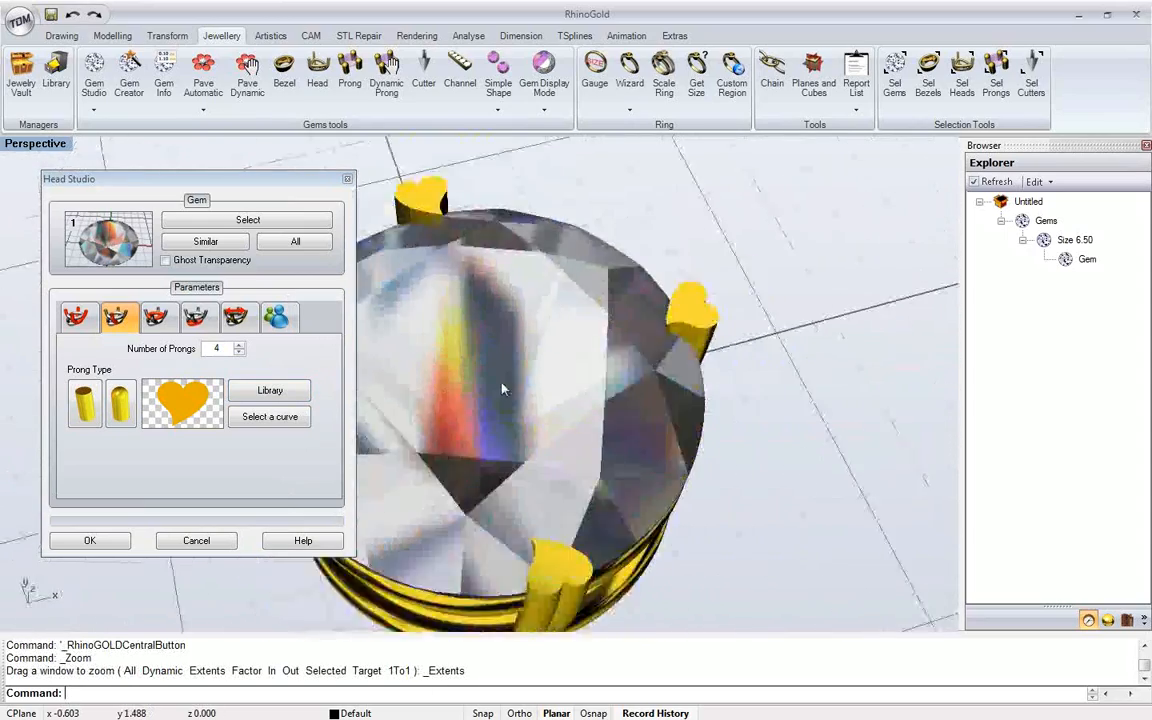
right_click_drag(503, 389, 563, 324)
right_click_drag(568, 298, 432, 328)
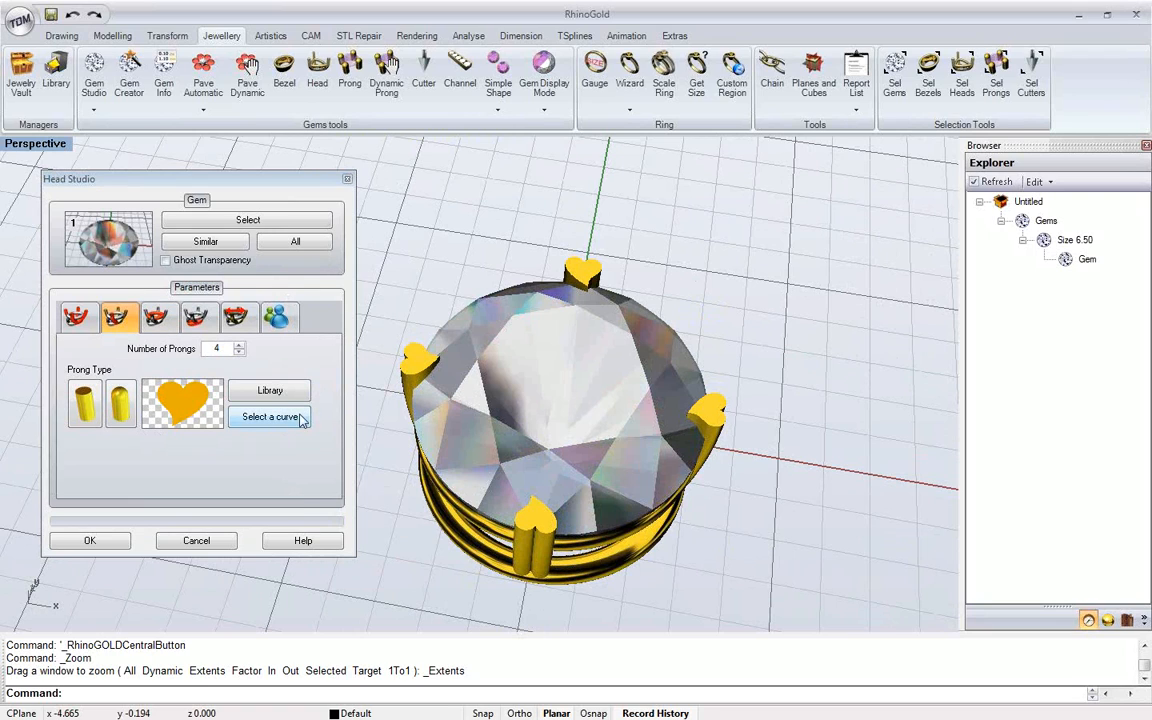
Change the prong type from the heart profile to the rounded-top prong
left_click(120, 403)
right_click_drag(513, 395, 521, 420)
right_click_drag(456, 436, 475, 401)
Set the head's upper rail to a height of 0.95 and a width of 0.75
left_click(156, 317)
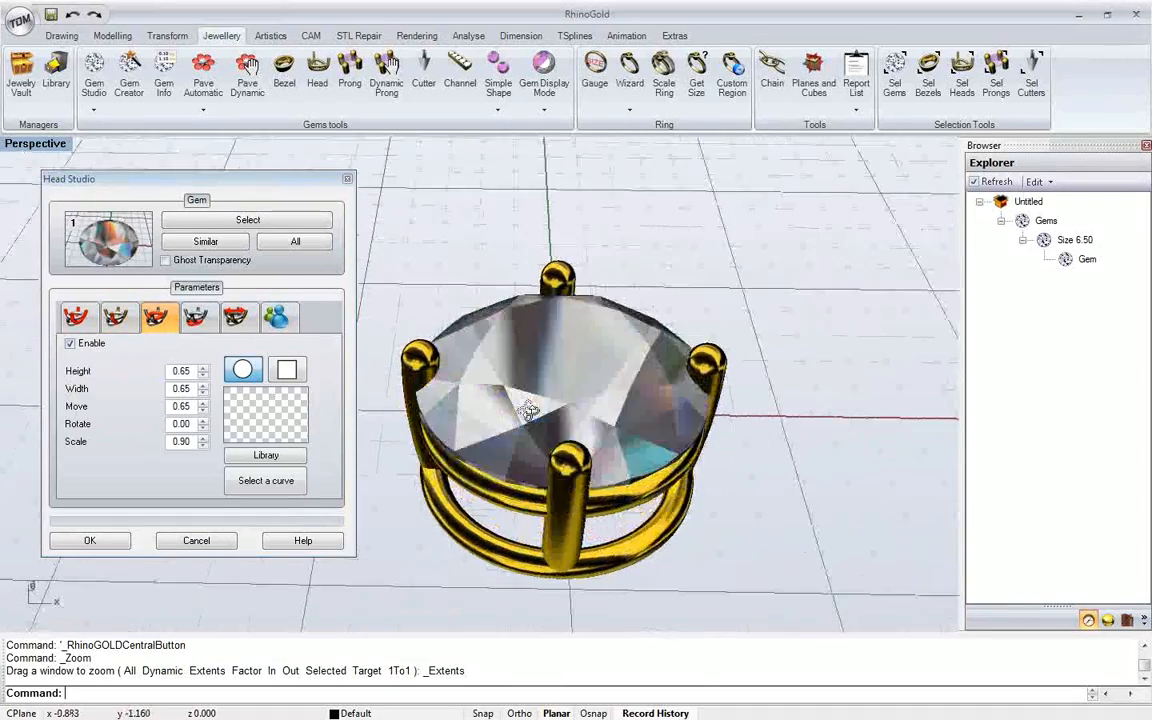
left_click(202, 368)
right_click_drag(480, 412, 548, 380)
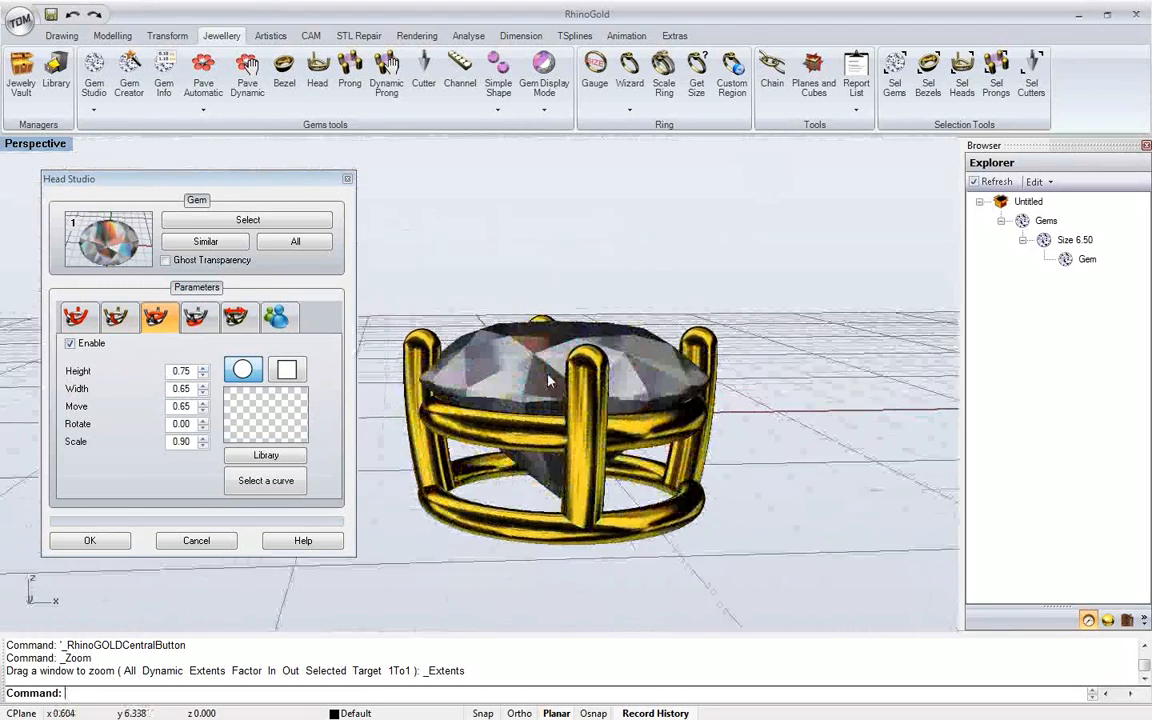
scroll(515, 456, "up", 4)
right_click_drag(515, 456, 583, 380)
scroll(570, 388, "down", 2)
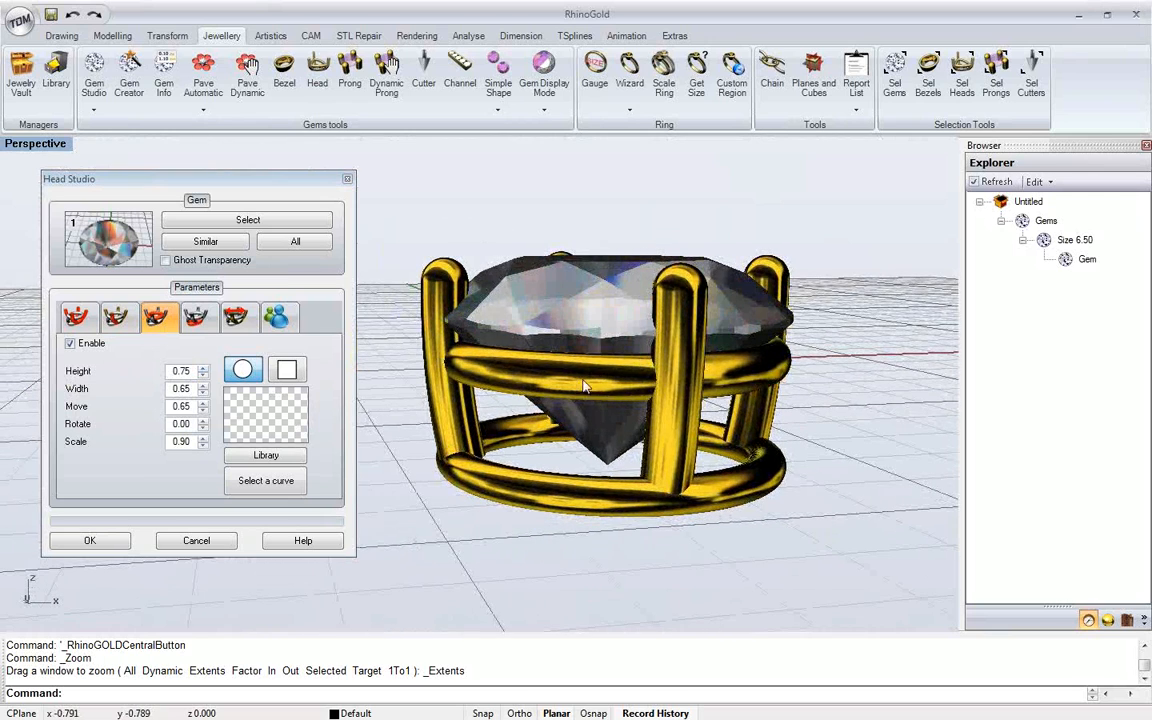
left_click(203, 368)
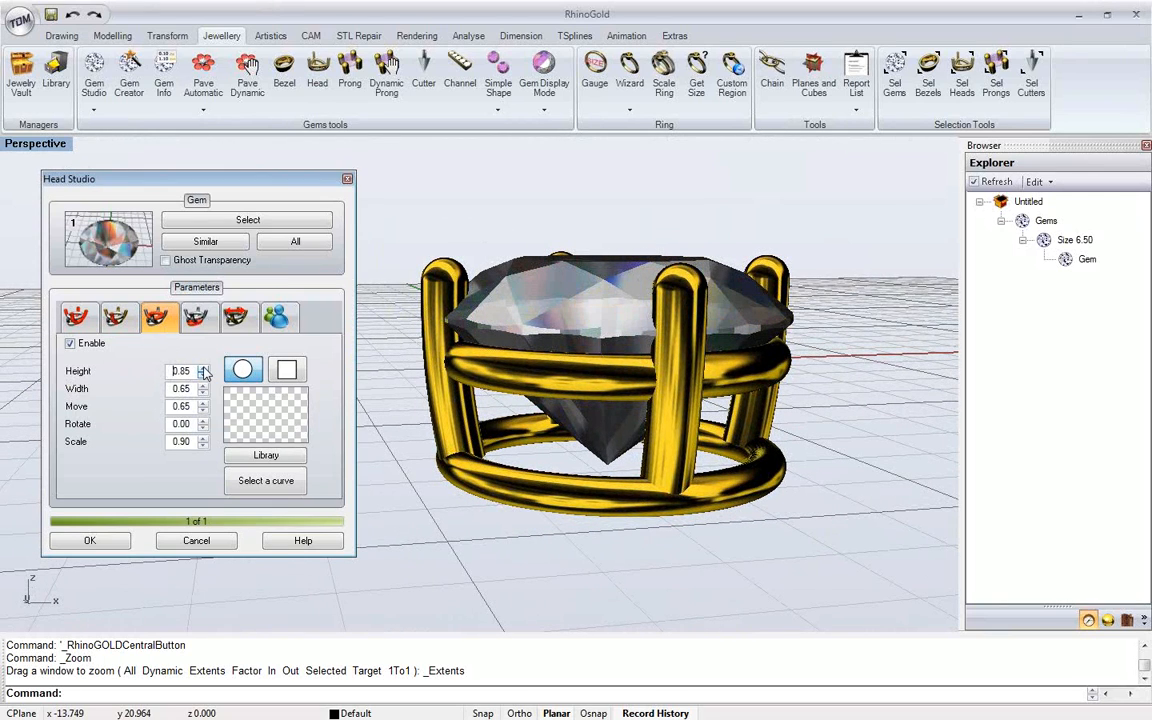
left_click(203, 386)
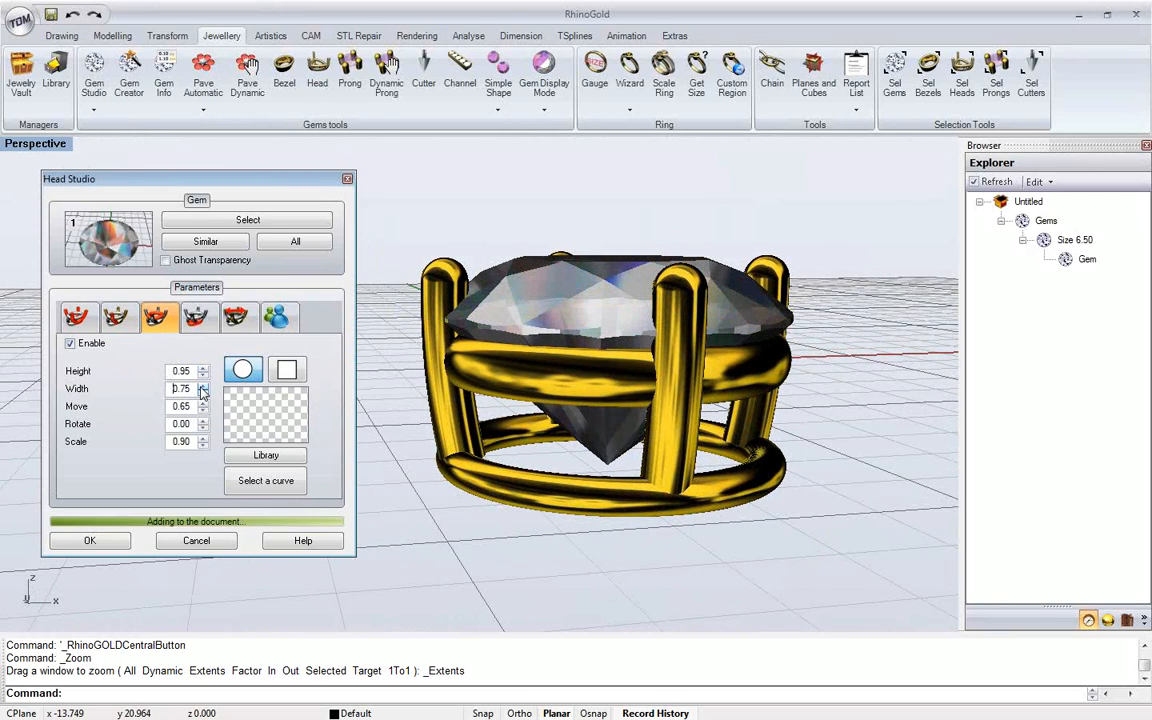
Set the upper rail's width to 0.95 and try a square profile on it
left_click(203, 386)
left_click(203, 386)
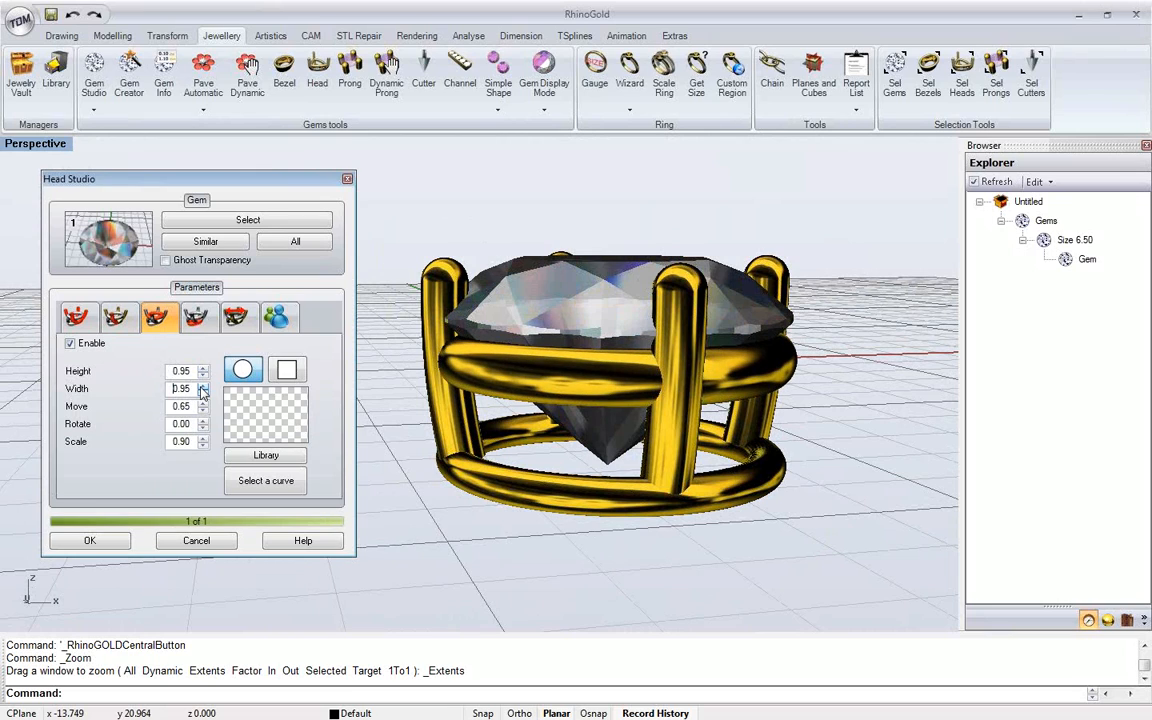
left_click(287, 371)
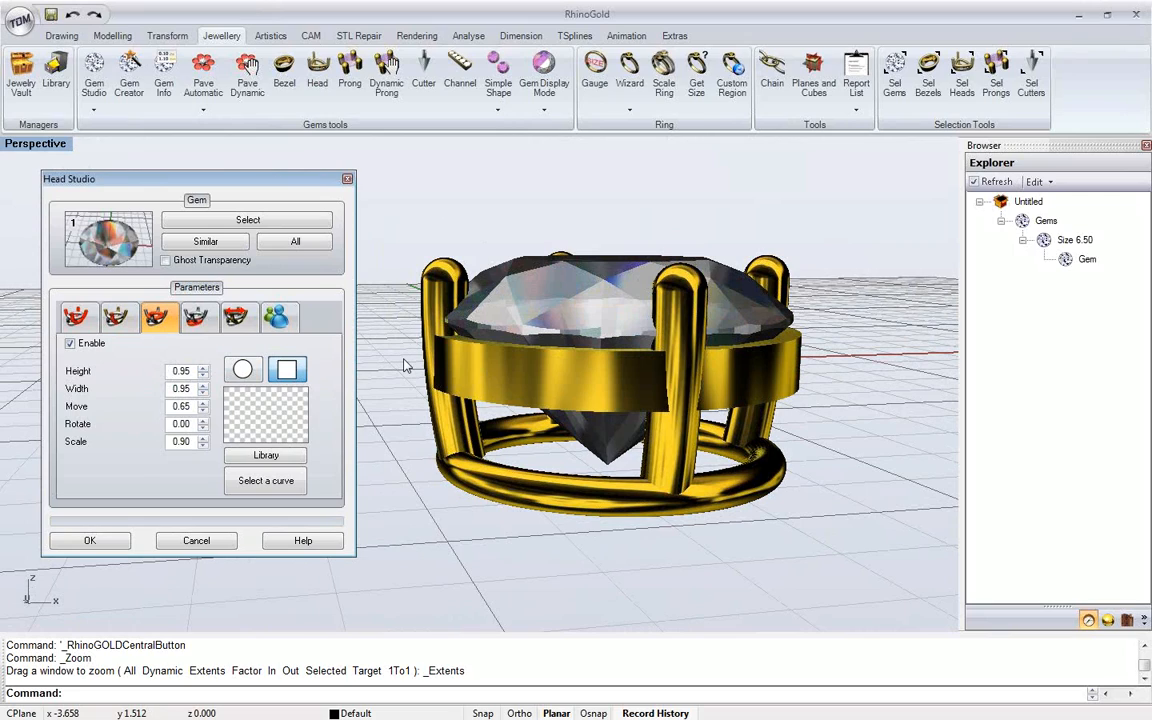
right_click_drag(507, 376, 509, 393)
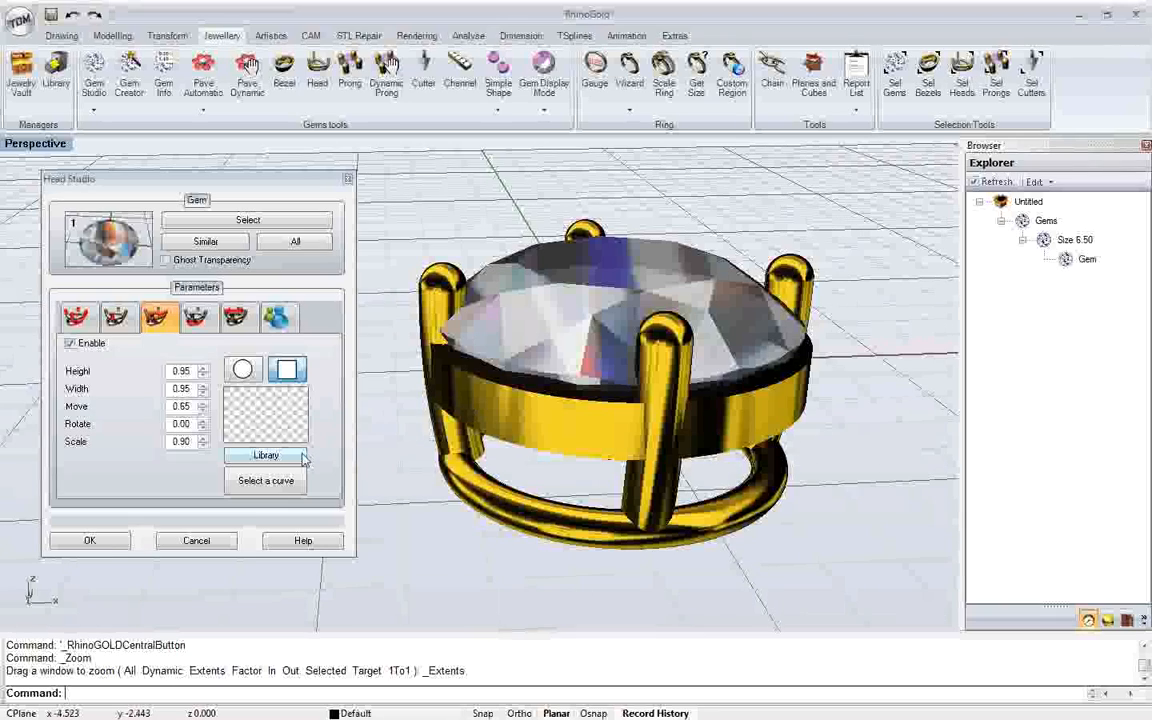
Apply the Penta Rounded 2 library curve as the upper rail's profile and inspect the rail
left_click(266, 456)
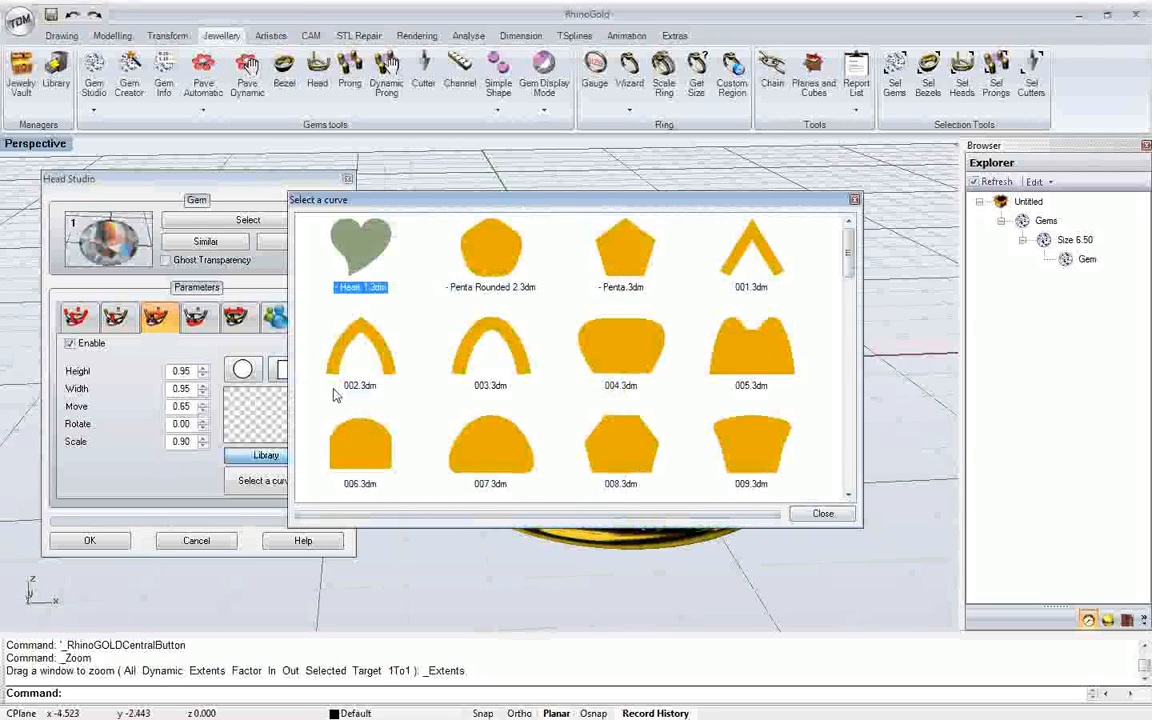
double_click(473, 254)
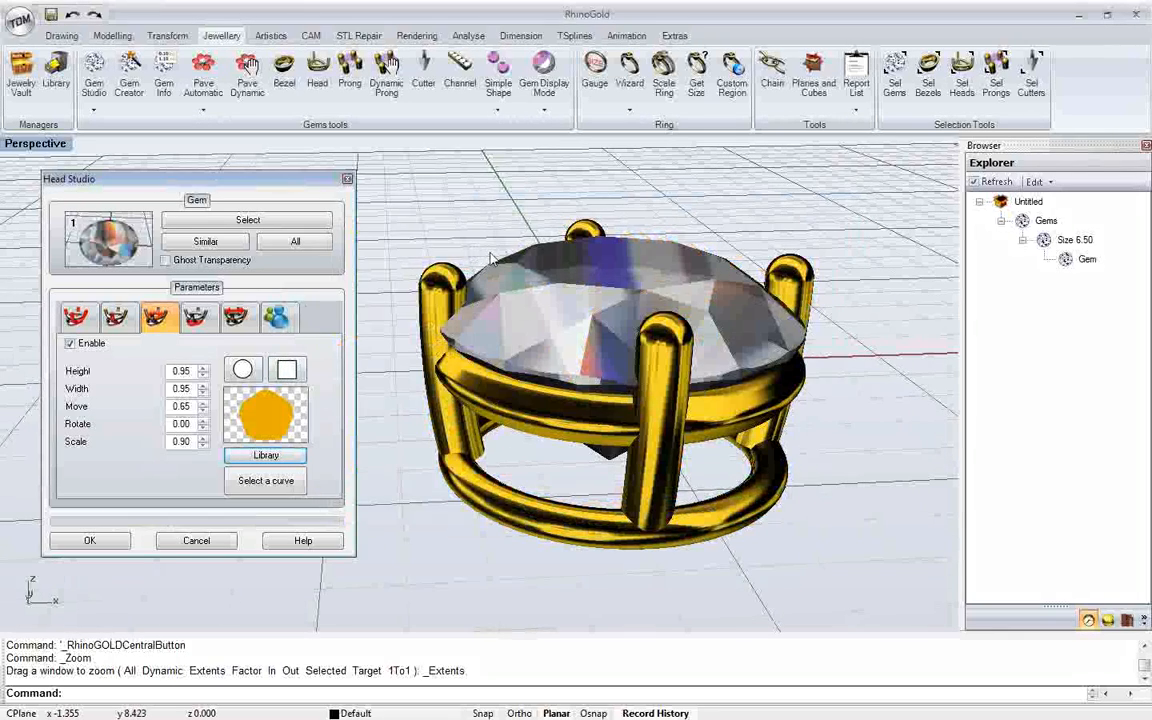
mouse_move(539, 296)
right_mouse_down()
mouse_move(728, 247)
mouse_move(548, 288)
mouse_move(522, 337)
mouse_move(535, 280)
mouse_move(552, 296)
right_mouse_up()
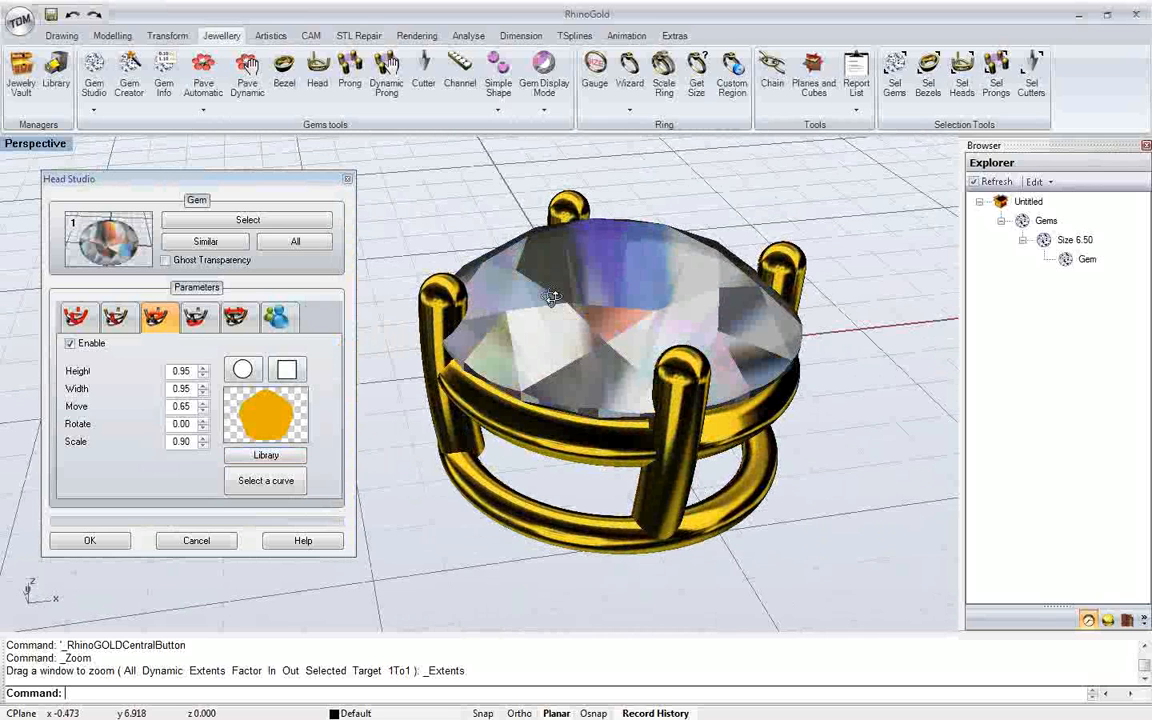
mouse_move(552, 296)
right_mouse_down()
mouse_move(570, 318)
mouse_move(550, 281)
right_mouse_up()
Set the head's lower rail to a height of 0.85 and a width of 0.95
left_click(195, 322)
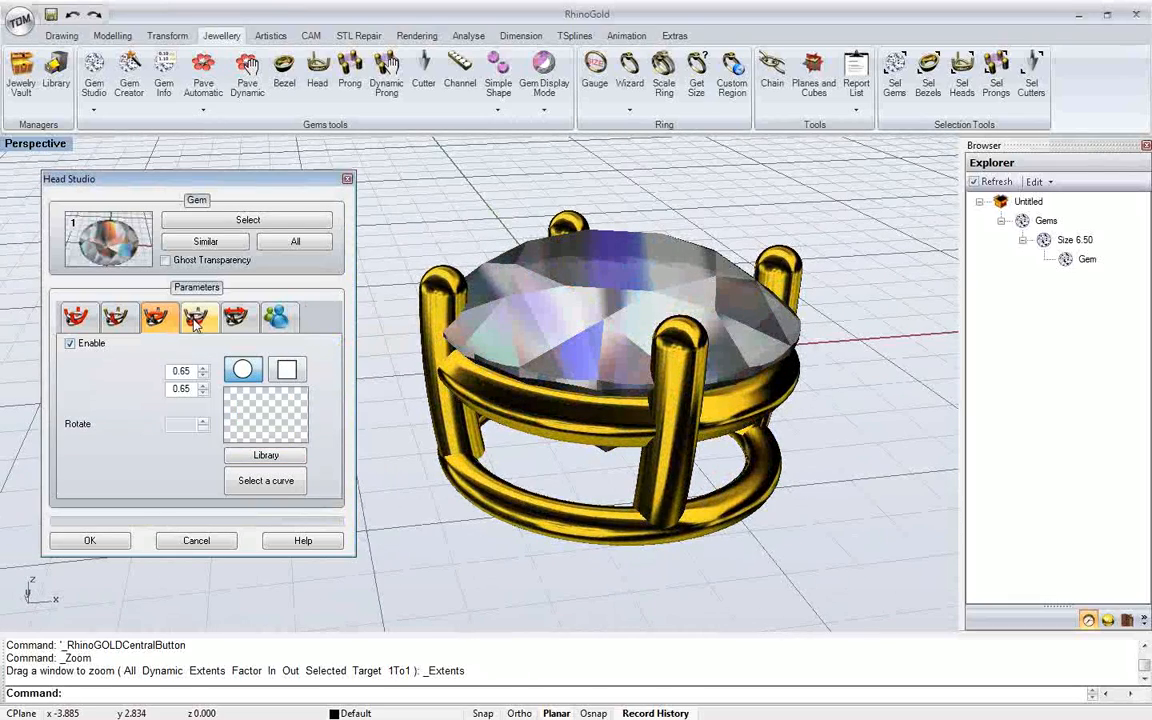
mouse_move(642, 448)
right_mouse_down()
mouse_move(648, 404)
mouse_move(634, 424)
right_mouse_up()
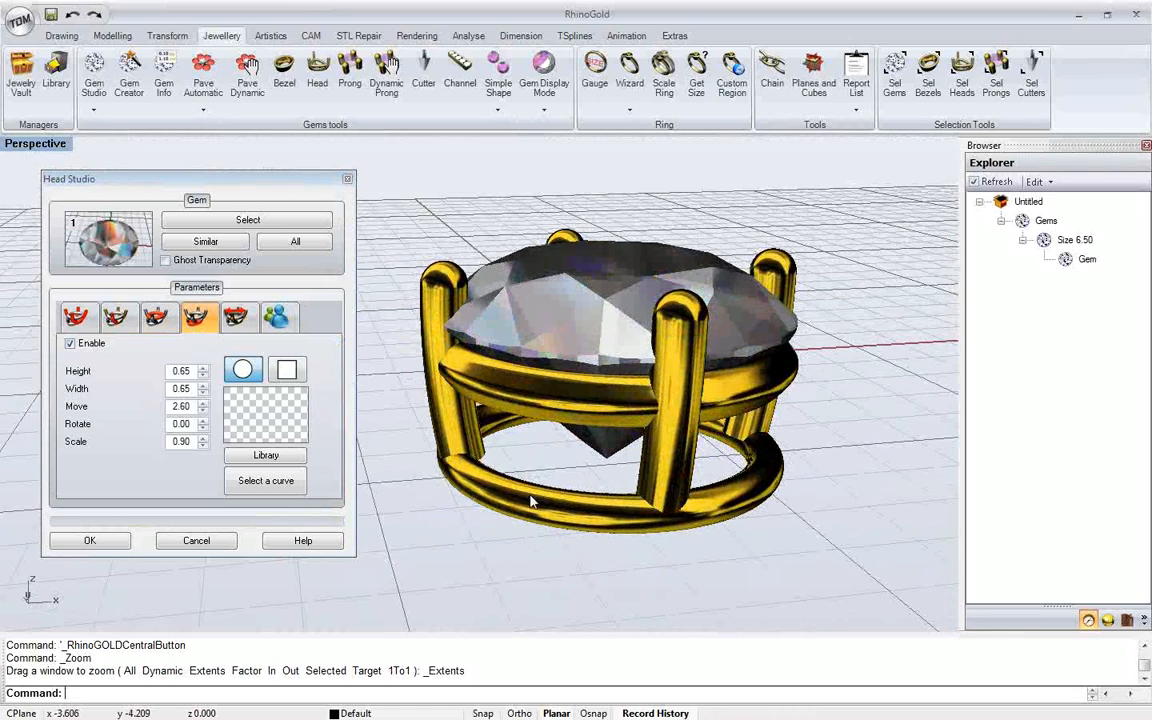
left_click(203, 367)
left_click(203, 367)
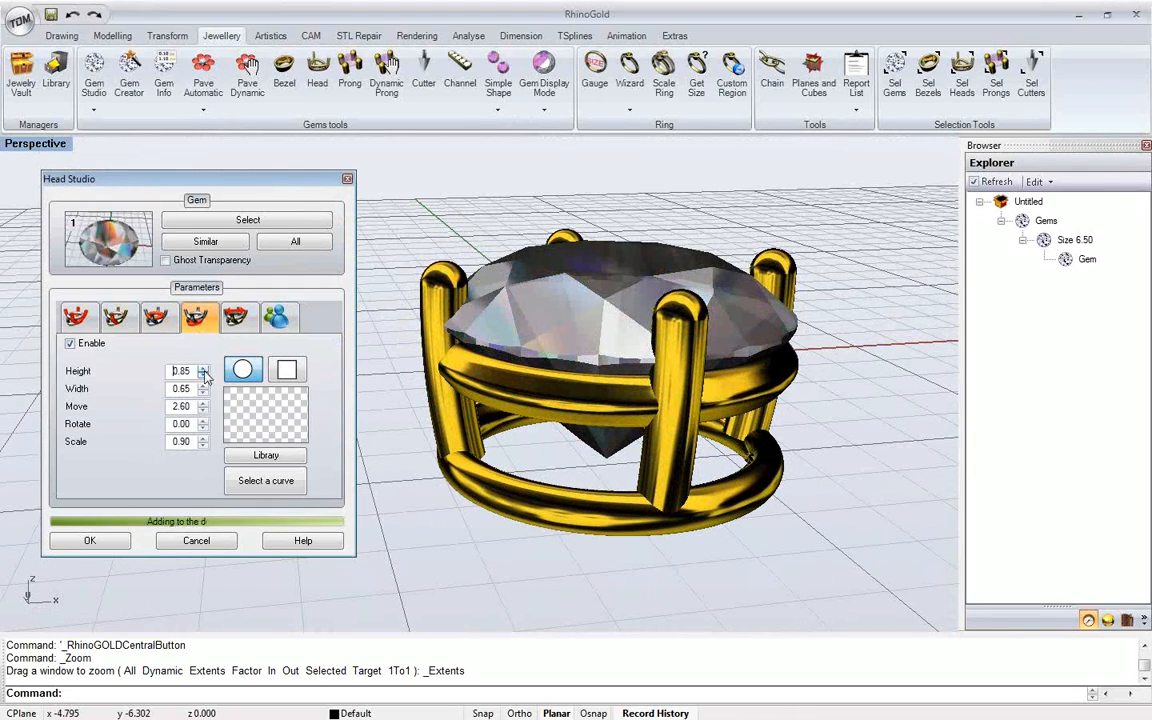
left_click(203, 385)
left_click(203, 385)
left_click(203, 385)
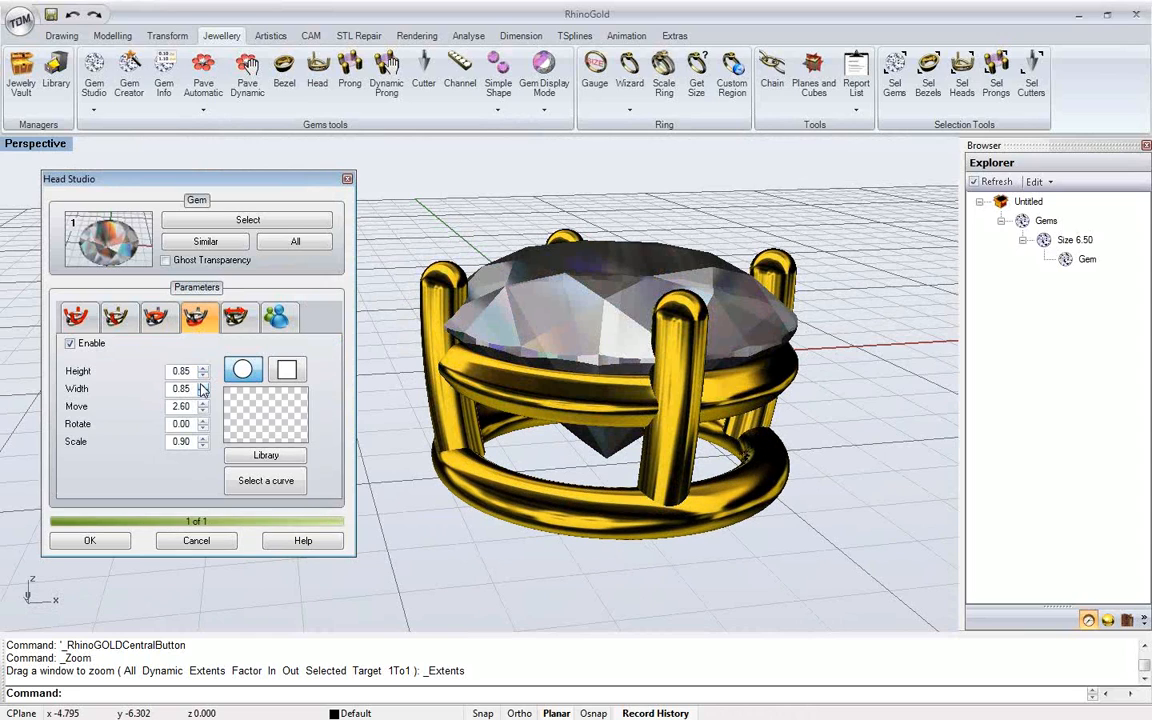
right_click_drag(387, 413, 378, 438)
Try a square profile on the lower rail, then give it the Penta Rounded 2 library curve
left_click(298, 373)
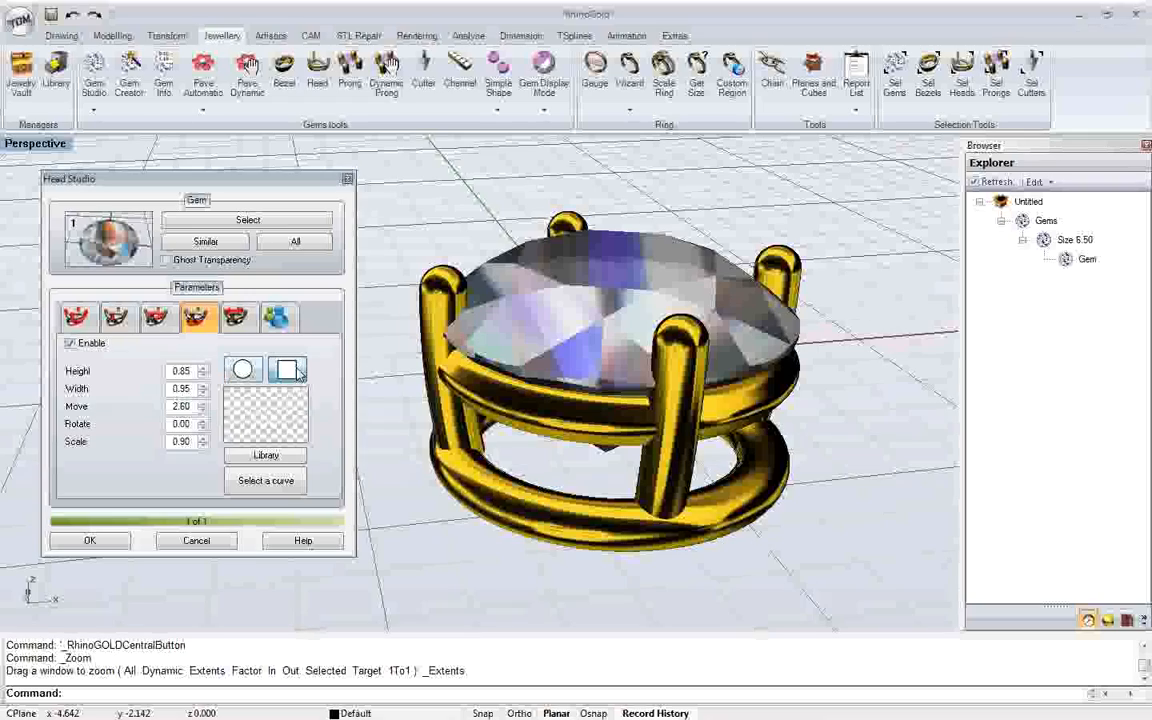
left_click(266, 455)
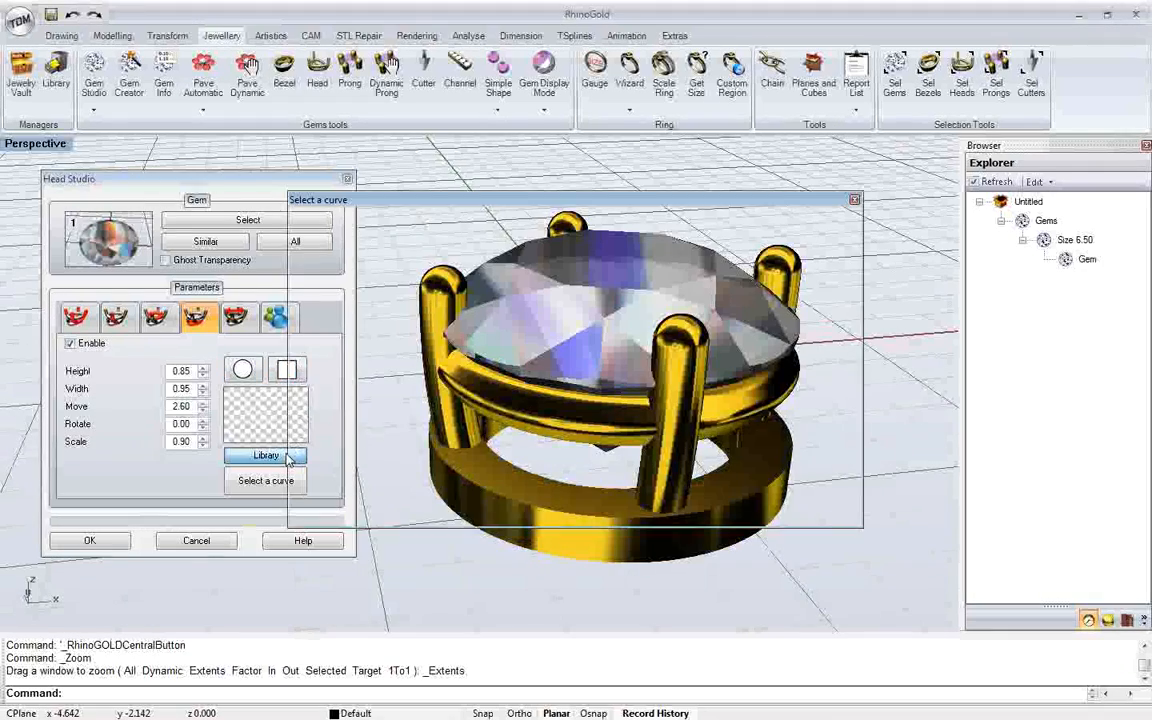
double_click(490, 195)
right_click_drag(490, 247, 528, 393)
scroll(528, 393, "up", 6)
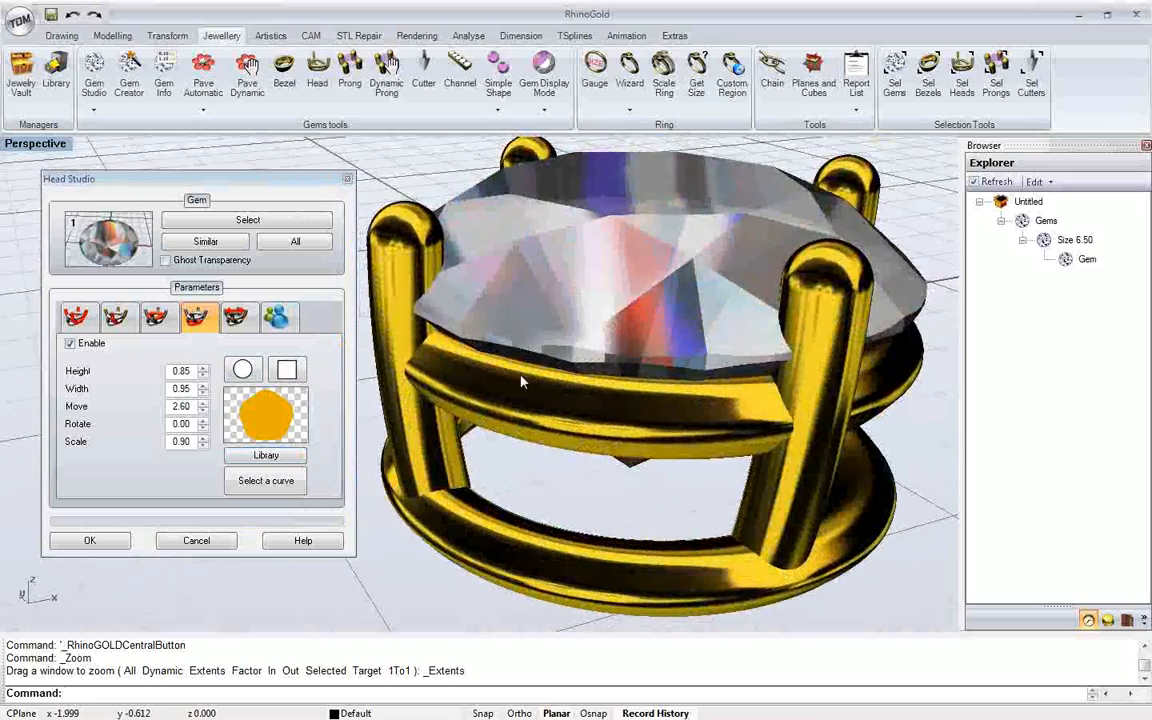
scroll(478, 362, "down", 3)
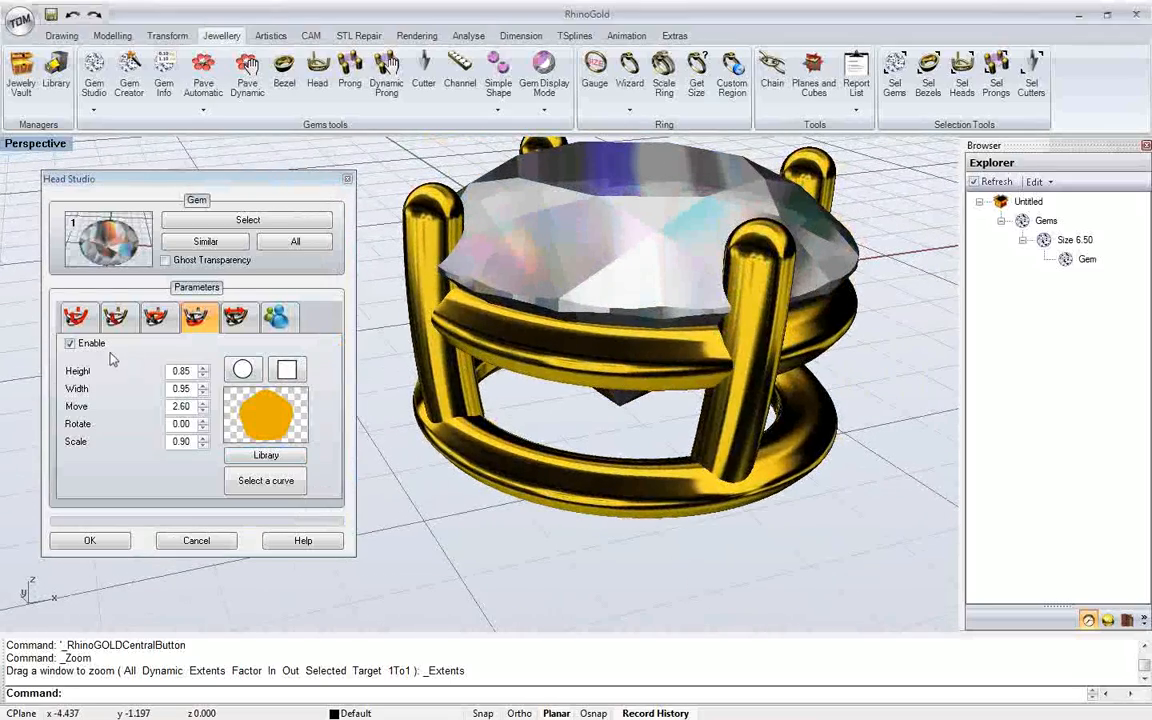
Reduce the bottom diameter of the prongs by two increments
left_click(78, 325)
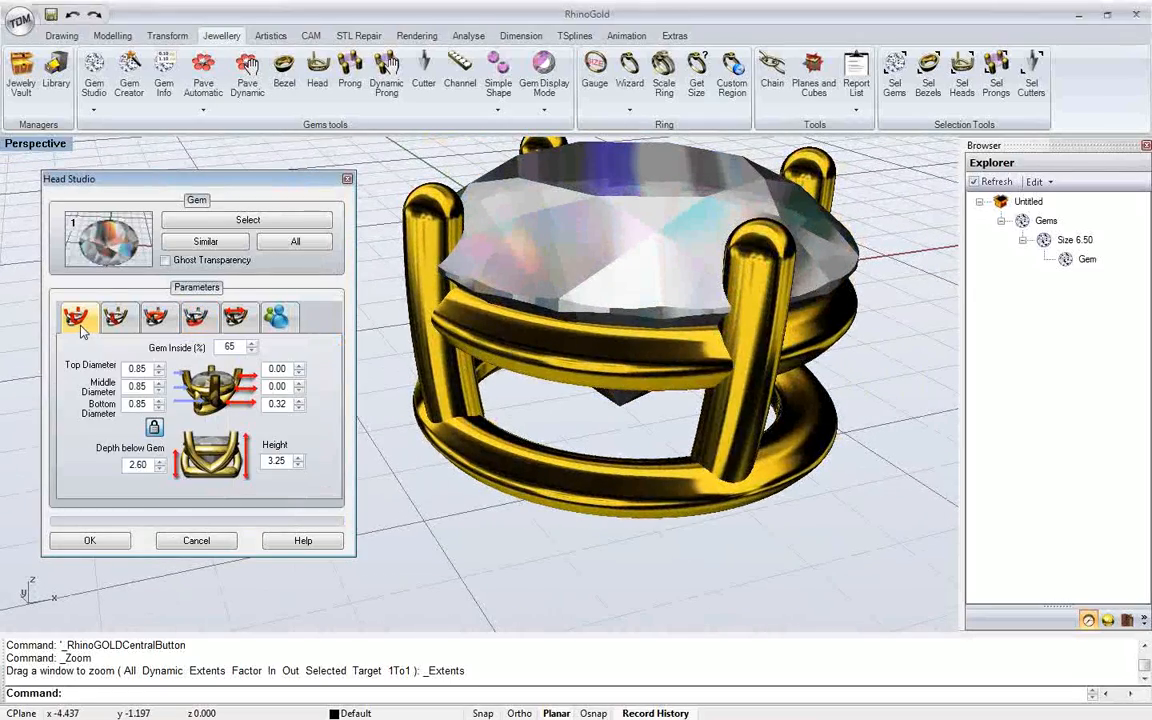
left_click(160, 409)
left_click(160, 409)
right_click_drag(582, 457, 505, 422)
Try moving prong 1 around the gem by 5.0 and reset its Move value to 0.0
left_click(235, 317)
scroll(560, 377, "up", 2)
right_click_drag(560, 378, 587, 412, "shift")
left_click(262, 403)
left_click(262, 403)
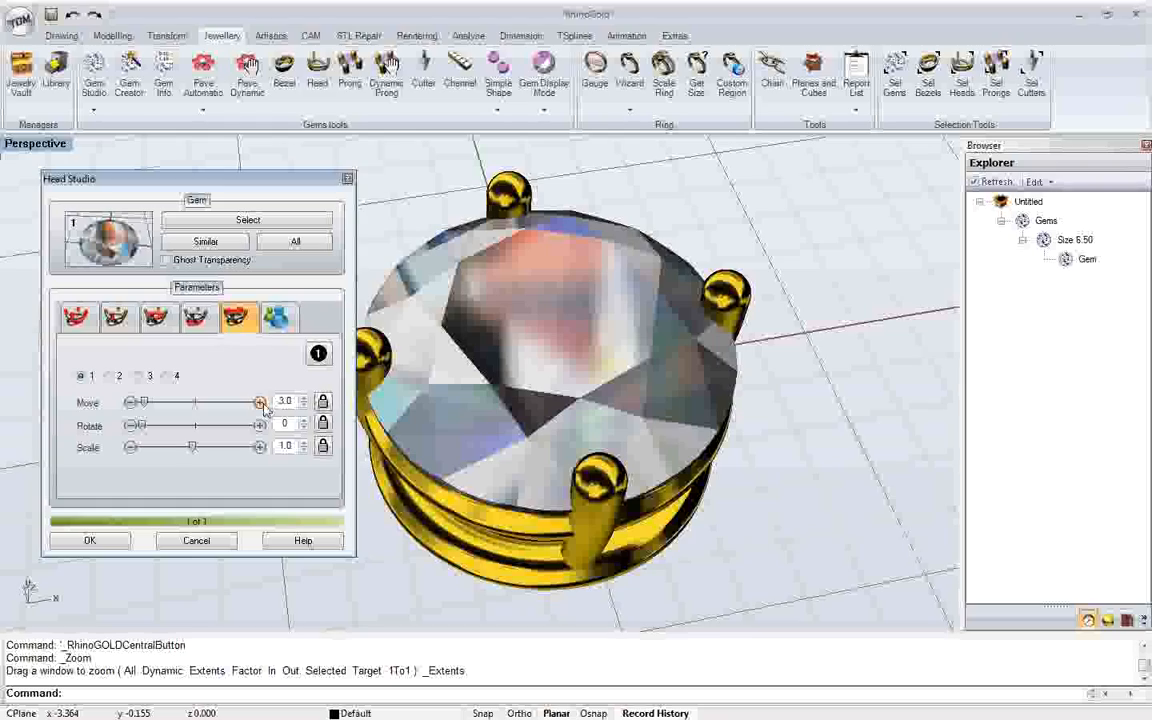
left_click(262, 403)
left_click(261, 403)
left_click(261, 403)
right_click_drag(525, 360, 500, 358, "shift")
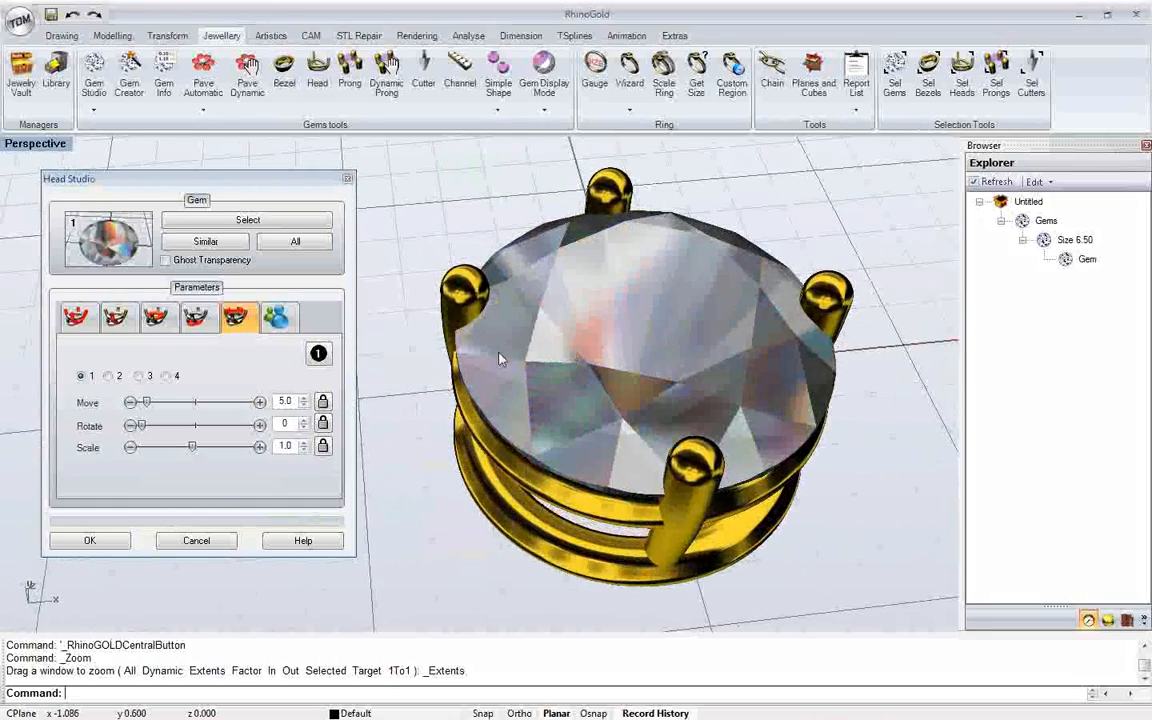
left_click(148, 404)
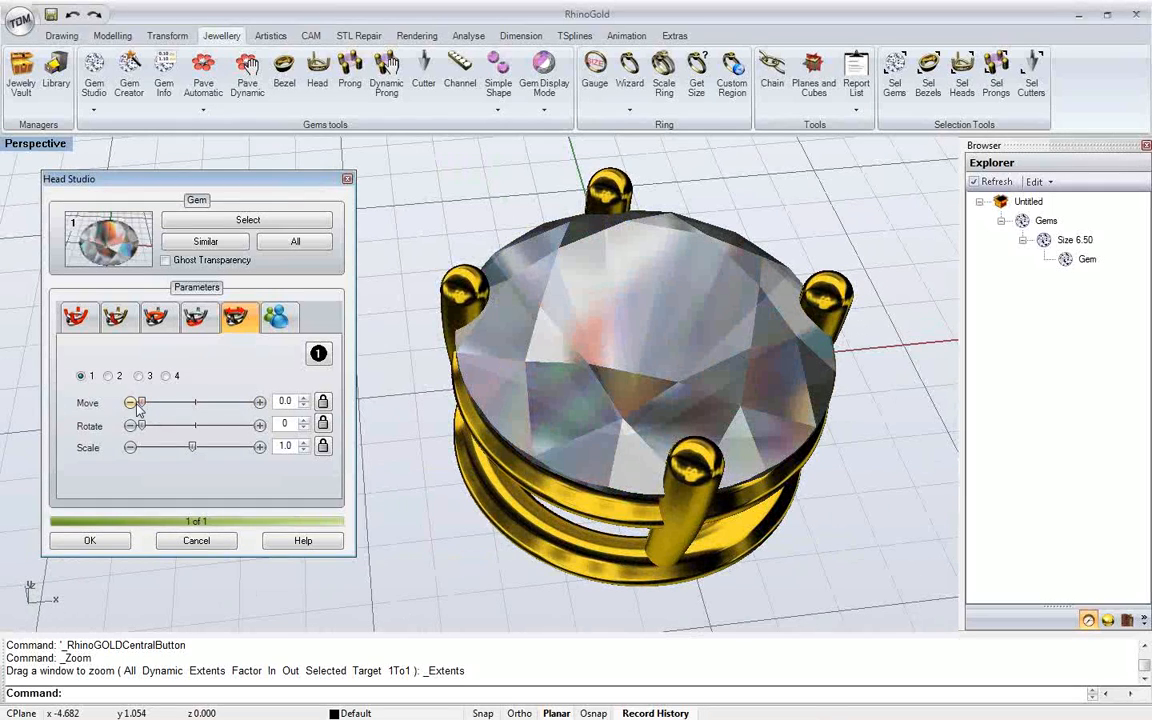
Try the Heart 1 library curve as the prong profile
left_click(115, 316)
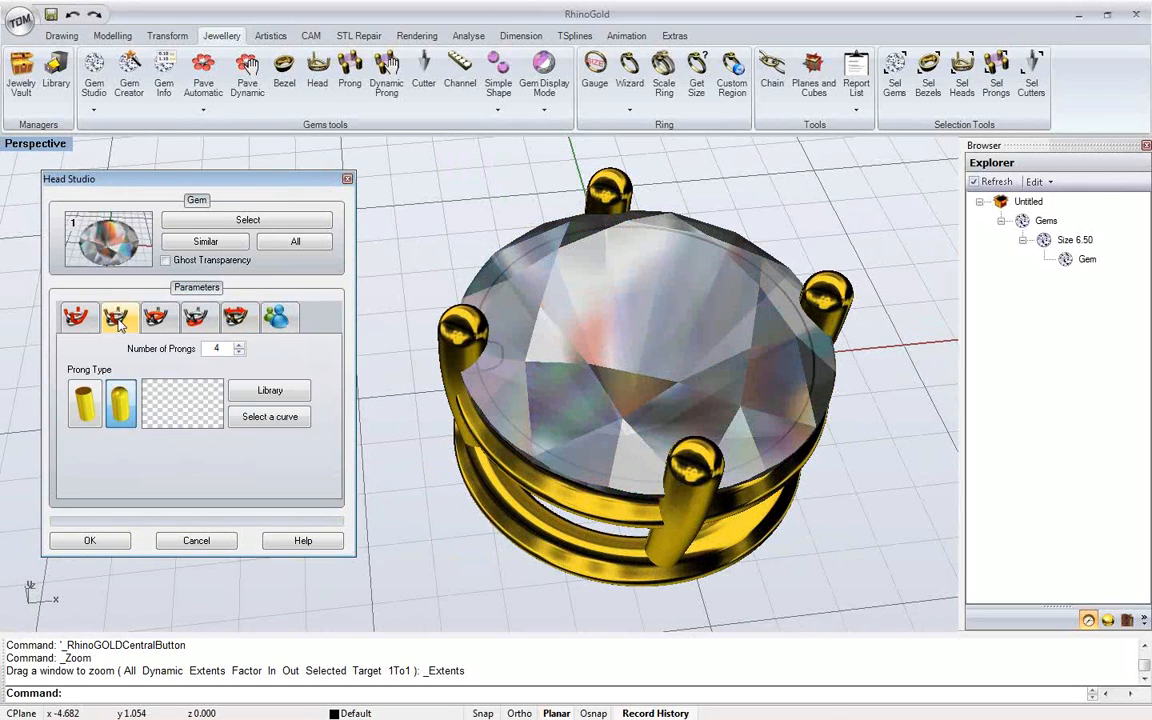
left_click(269, 391)
double_click(337, 262)
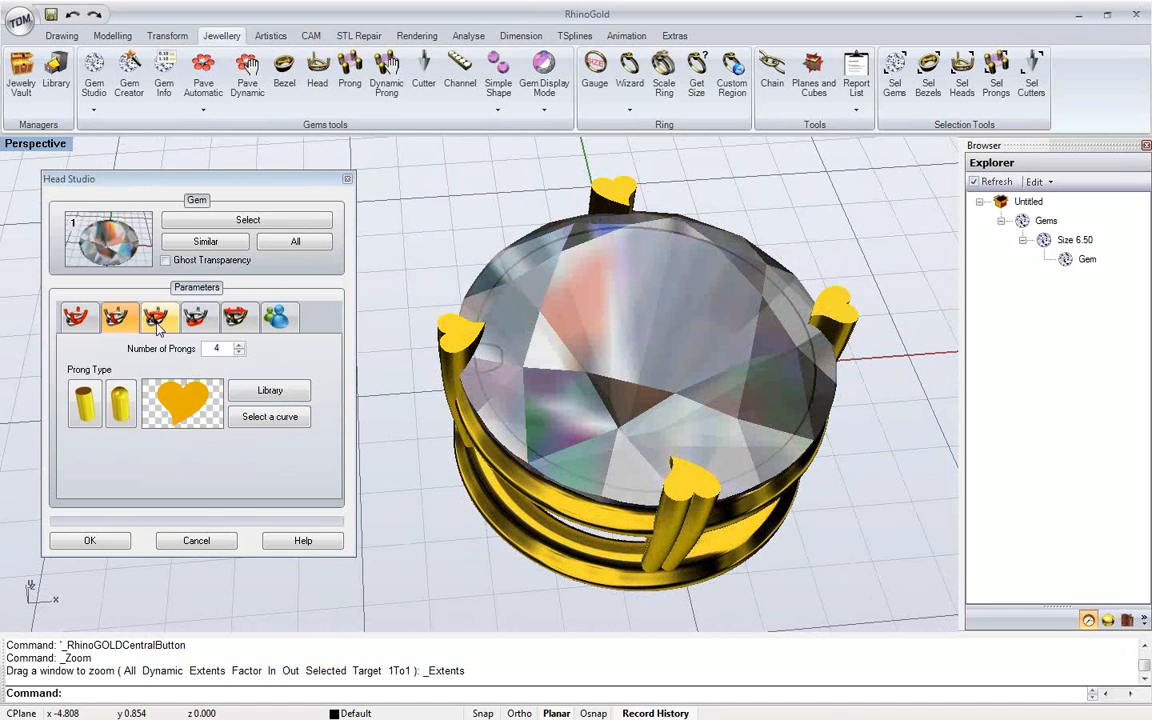
Lock the Move value across all prongs, try shifting them together, and set Move to 1.0
left_click(236, 317)
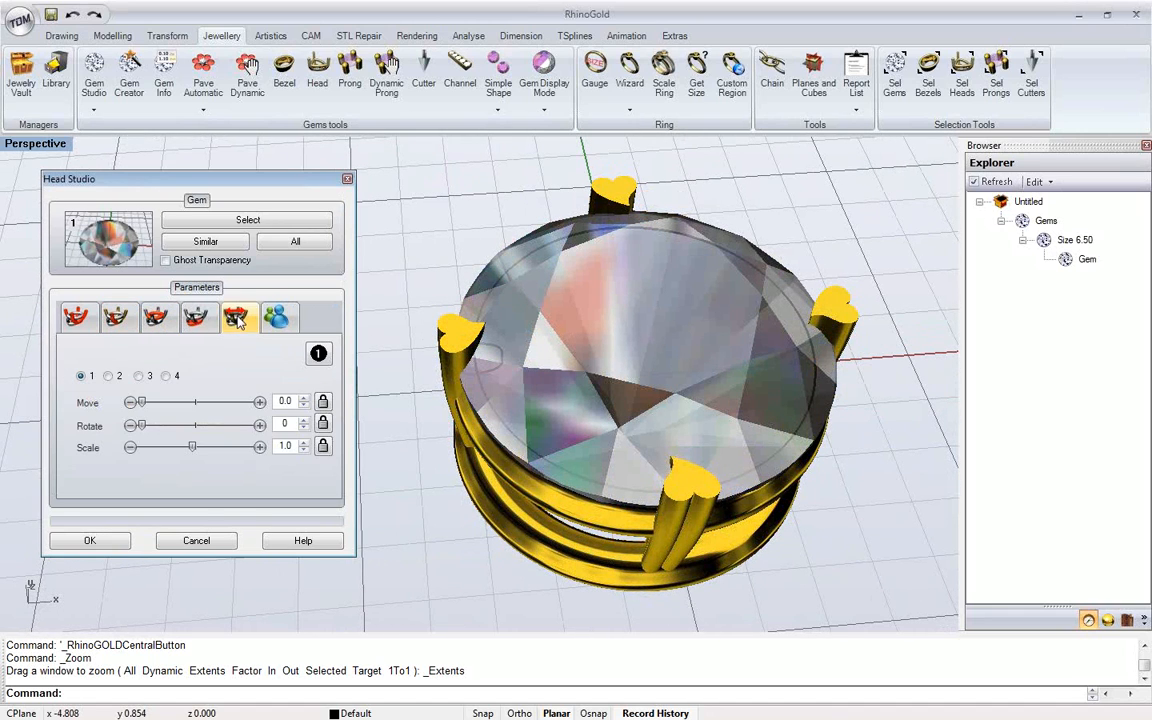
left_click(261, 403)
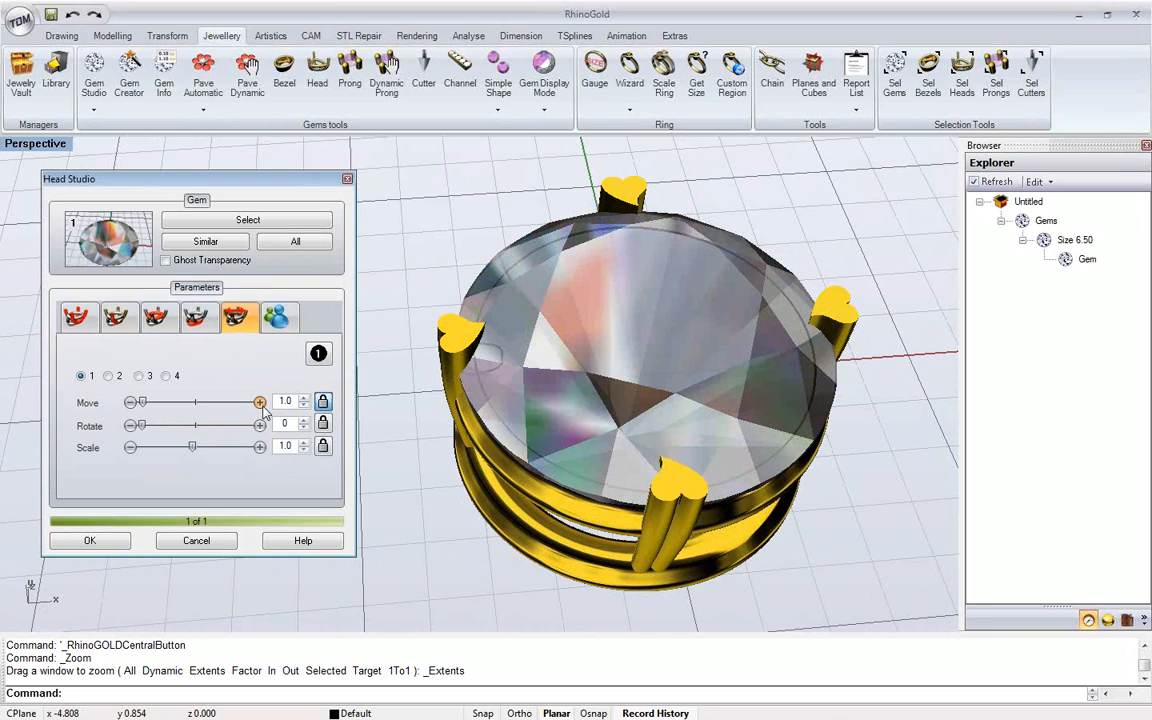
left_click(261, 403)
left_click(261, 403)
left_click(261, 403)
left_click(261, 403)
left_click(261, 403)
left_click(131, 403)
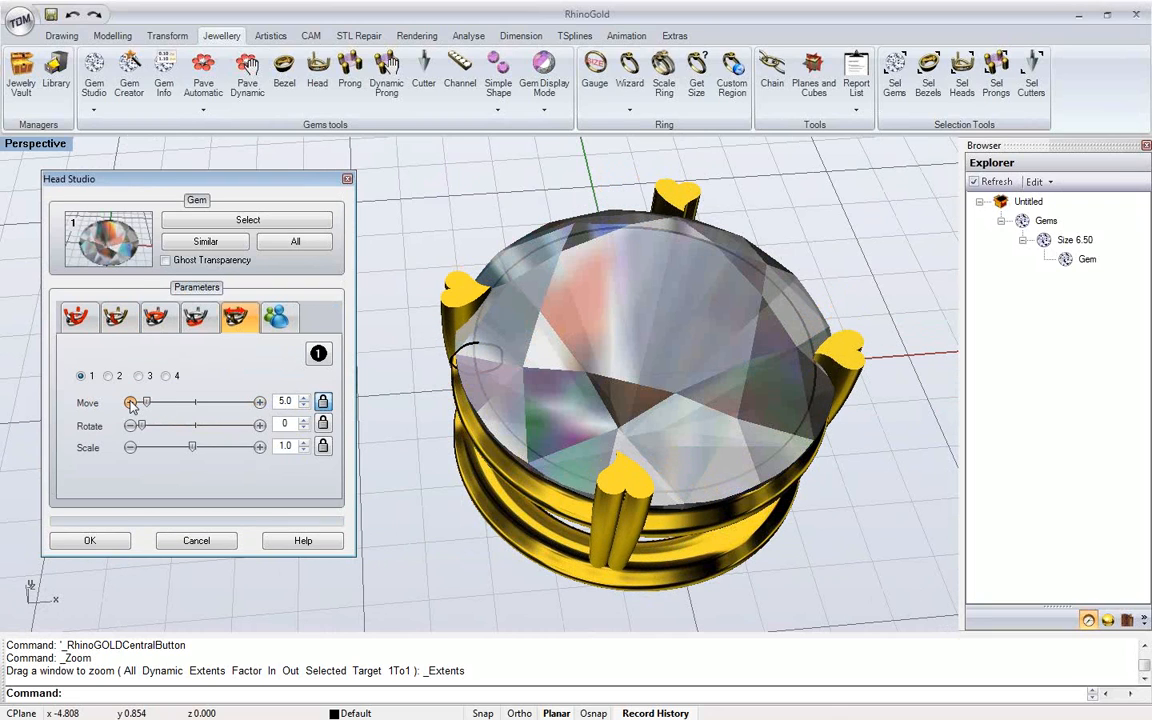
left_click(131, 403)
left_click(131, 403)
left_click(131, 403)
left_click(131, 403)
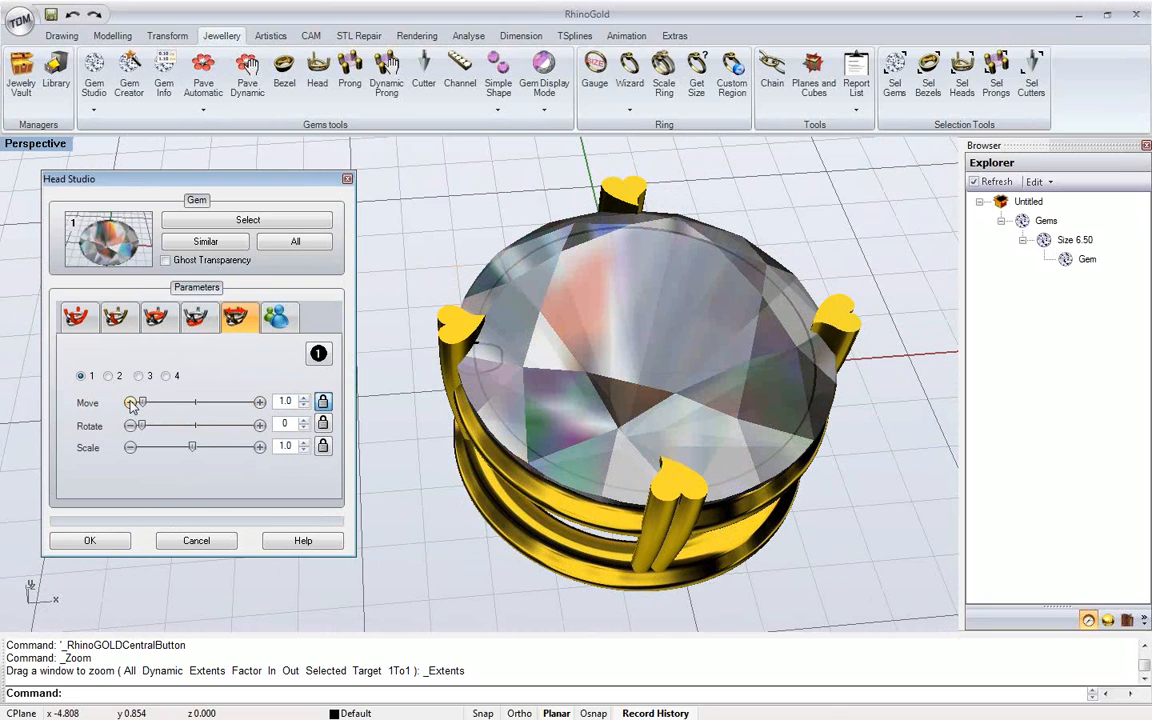
Lock the Rotate value across all prongs and set their rotation to 90
left_click(265, 426)
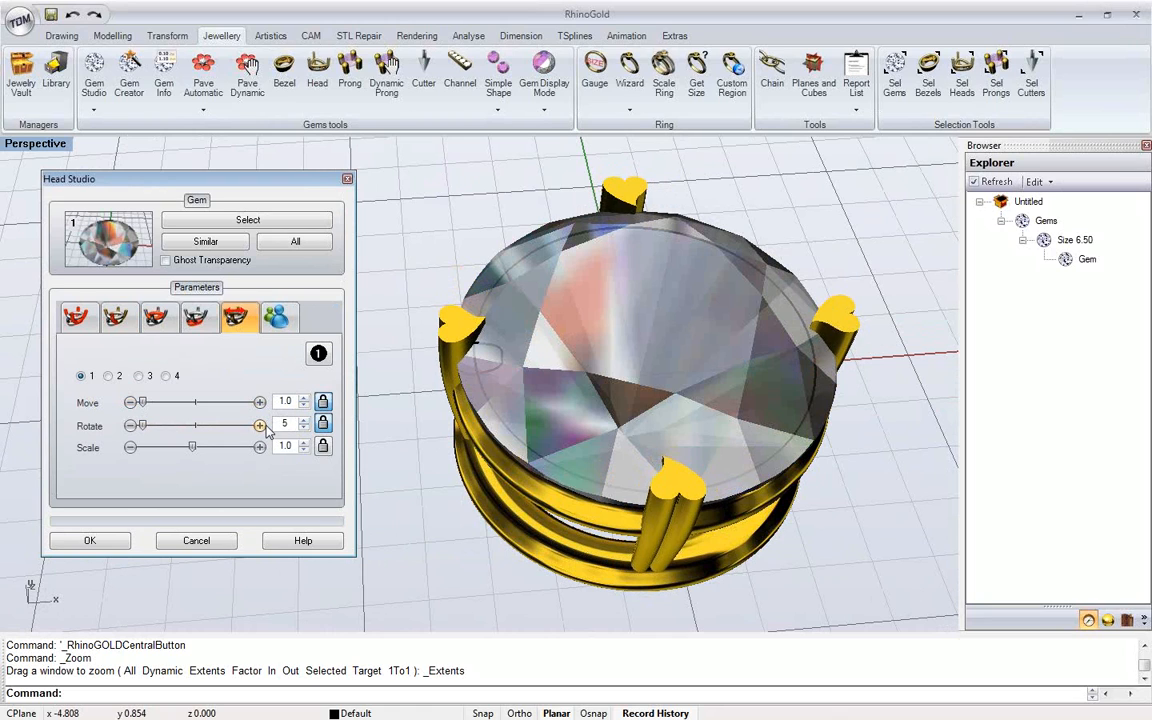
left_click(265, 426)
left_click(265, 426)
left_click(265, 426)
left_click(265, 426)
left_click(265, 426)
left_click(265, 426)
left_click(261, 425)
left_click(261, 425)
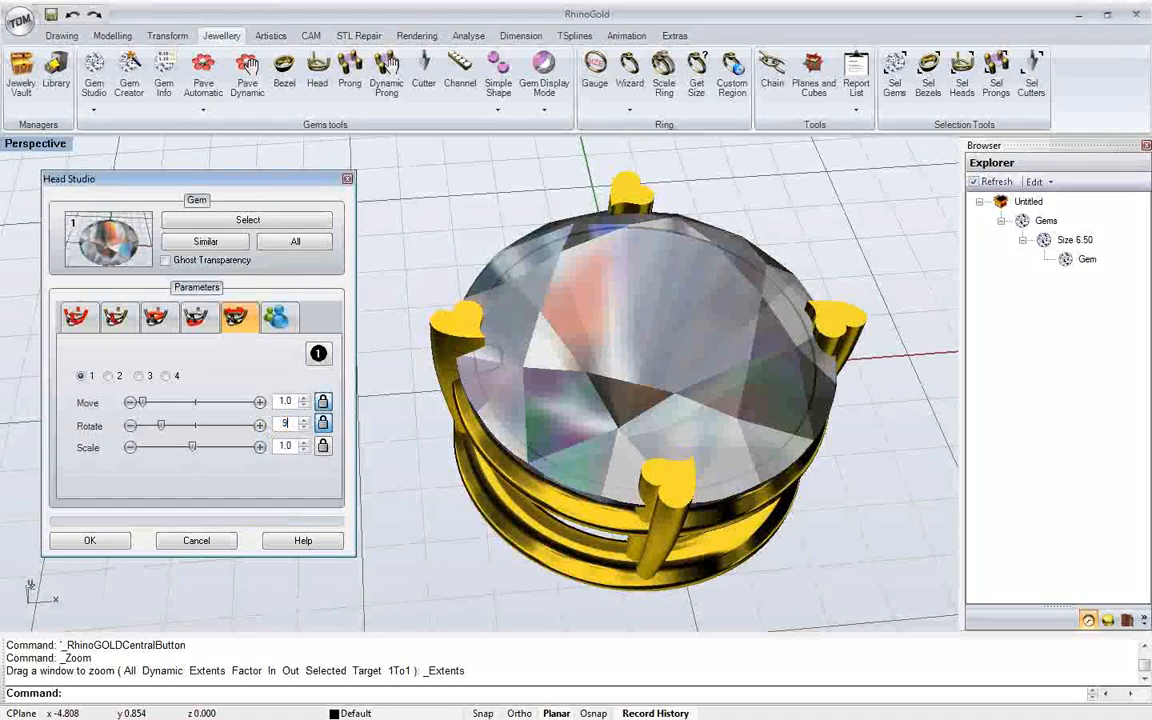
left_click(283, 402)
mouse_move(691, 370)
right_mouse_down()
mouse_move(699, 459)
mouse_move(700, 362)
mouse_move(688, 381)
right_mouse_up()
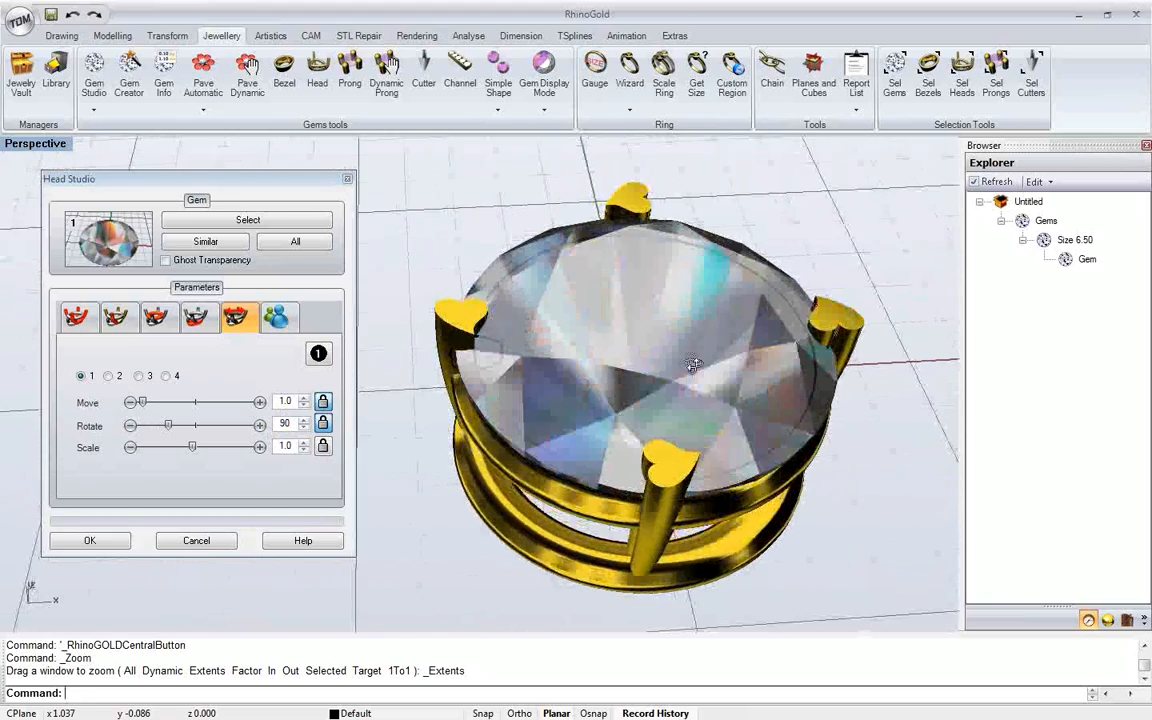
Change the prongs to the rounded-top type, create the head, and inspect it around the gem
left_click(116, 318)
left_click(120, 403)
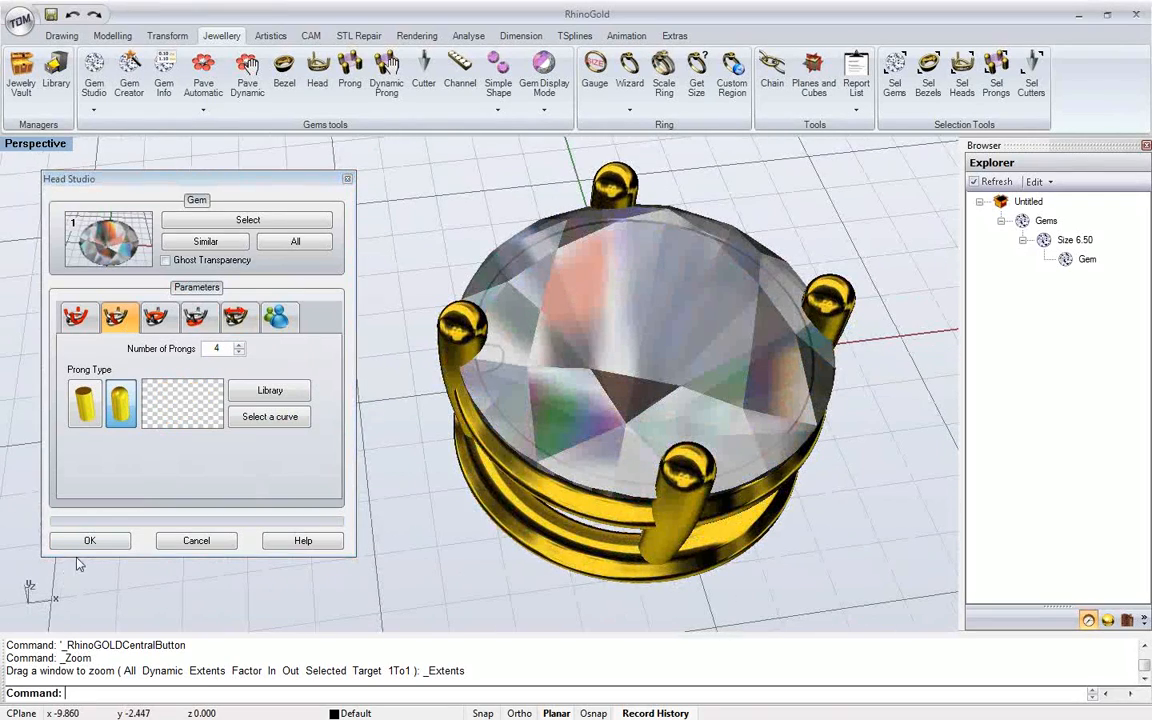
left_click(95, 543)
right_click_drag(556, 362, 495, 357, "shift")
scroll(501, 360, "down", 4)
scroll(503, 370, "up", 2)
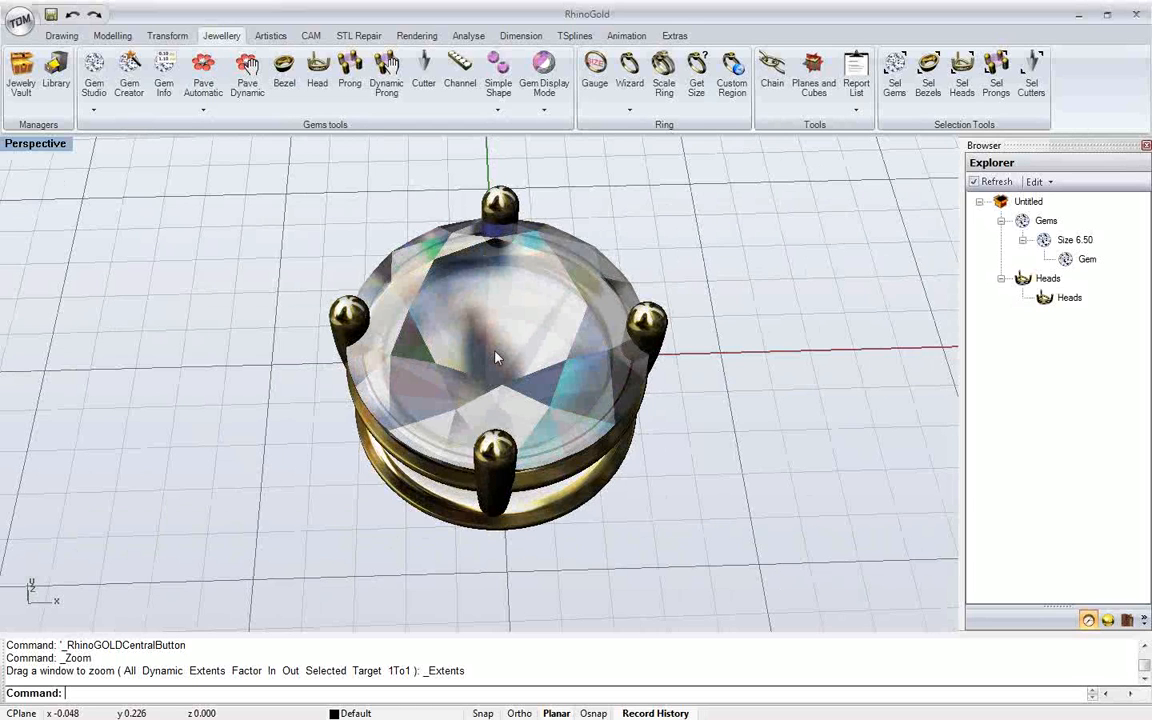
right_click_drag(496, 358, 464, 338)
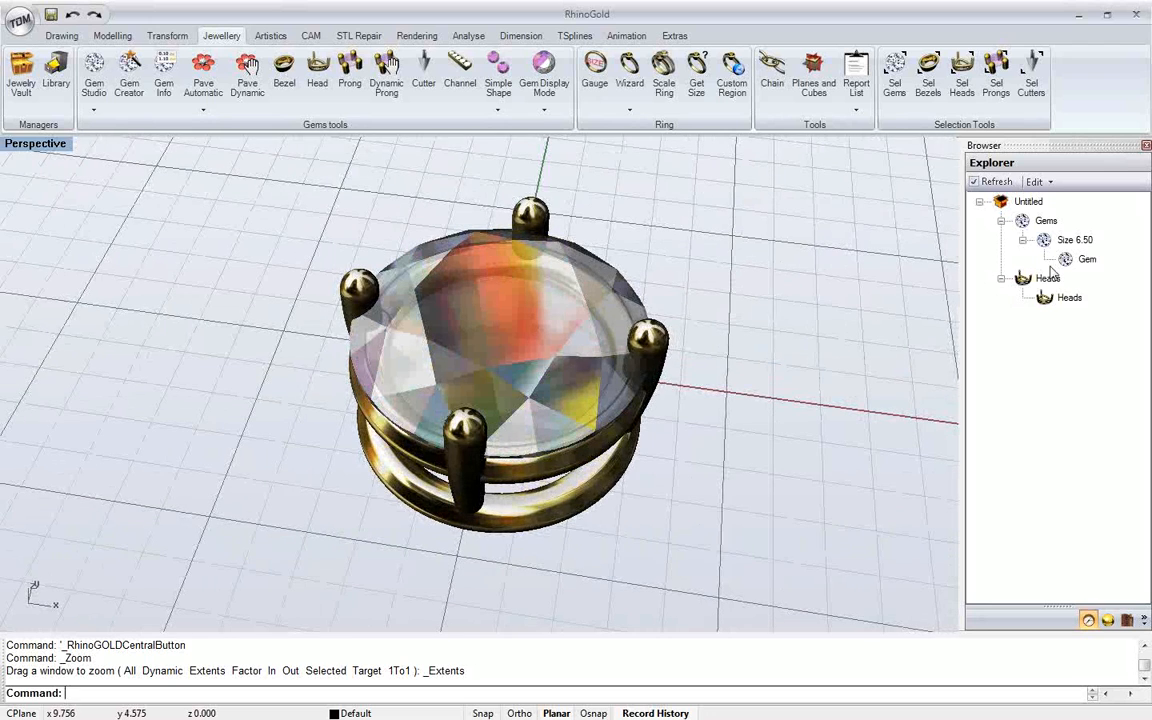
Edit the gem's parameters, set its width to 7.70 mm, and update it to resize the head with it
left_click(1086, 260)
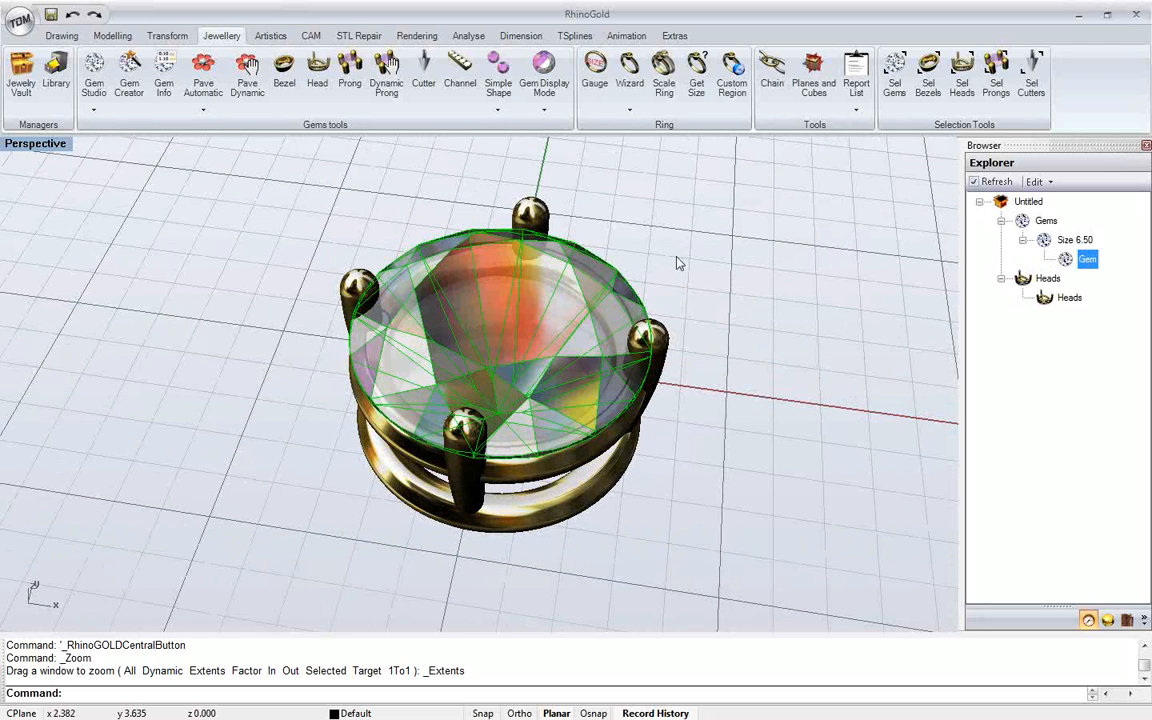
double_click(1072, 266)
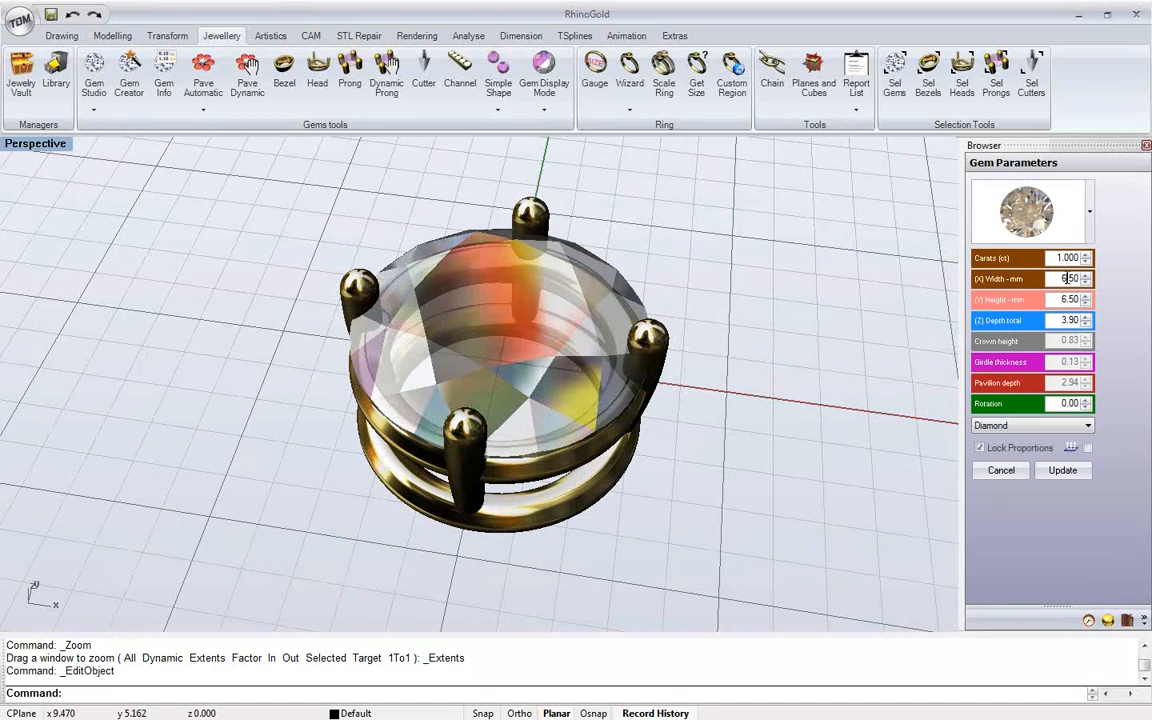
scroll(1069, 278, "up", 18)
scroll(1066, 278, "down", 6)
left_click(1062, 470)
right_click_drag(577, 356, 717, 306)
Review the commands in the central pop-up menu for the selected gem and close it
left_click(474, 333)
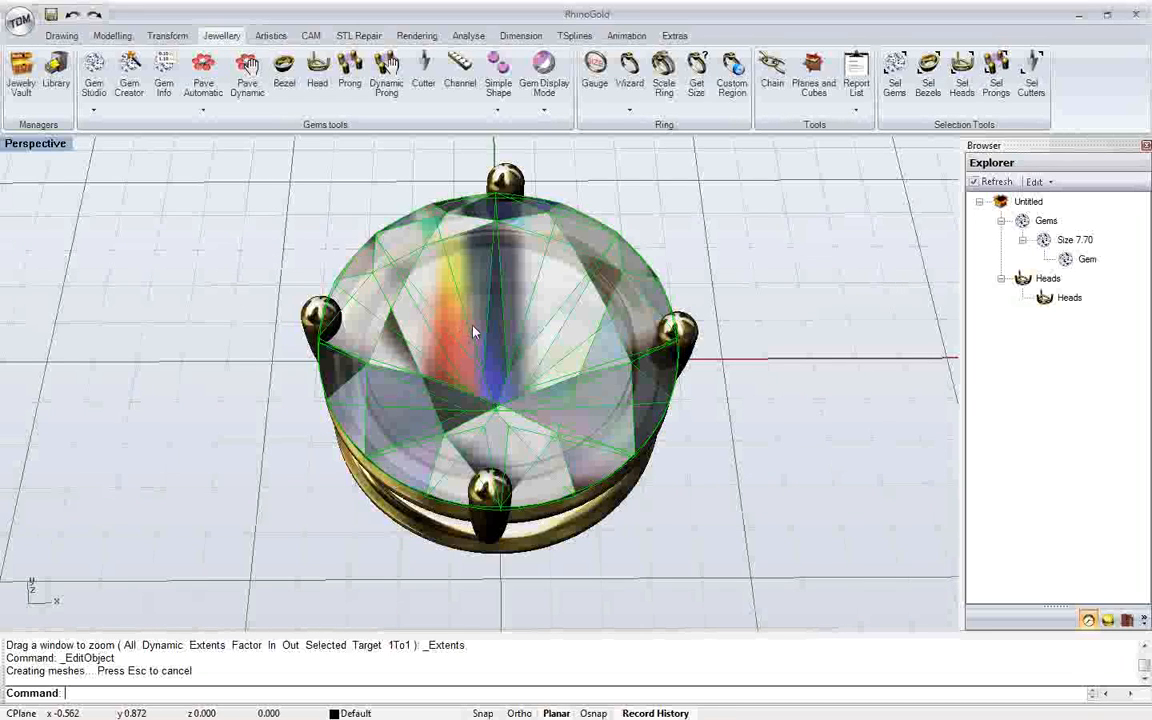
middle_click(474, 333)
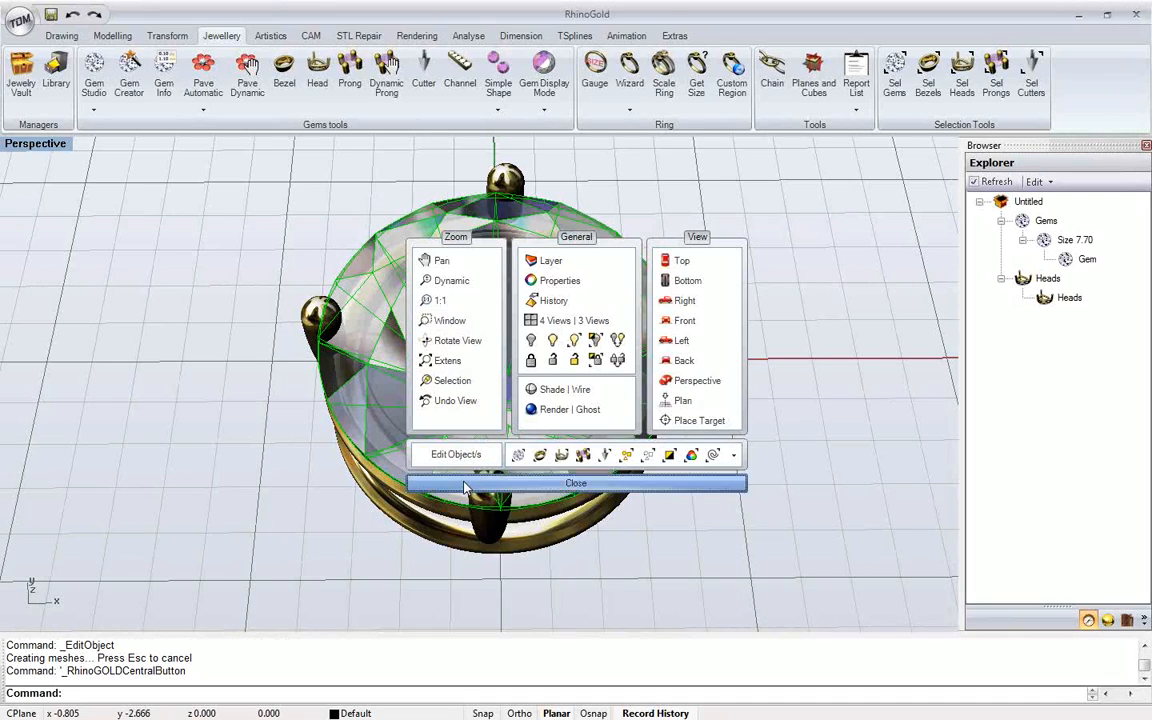
left_click(465, 484)
right_click_drag(448, 438, 459, 399)
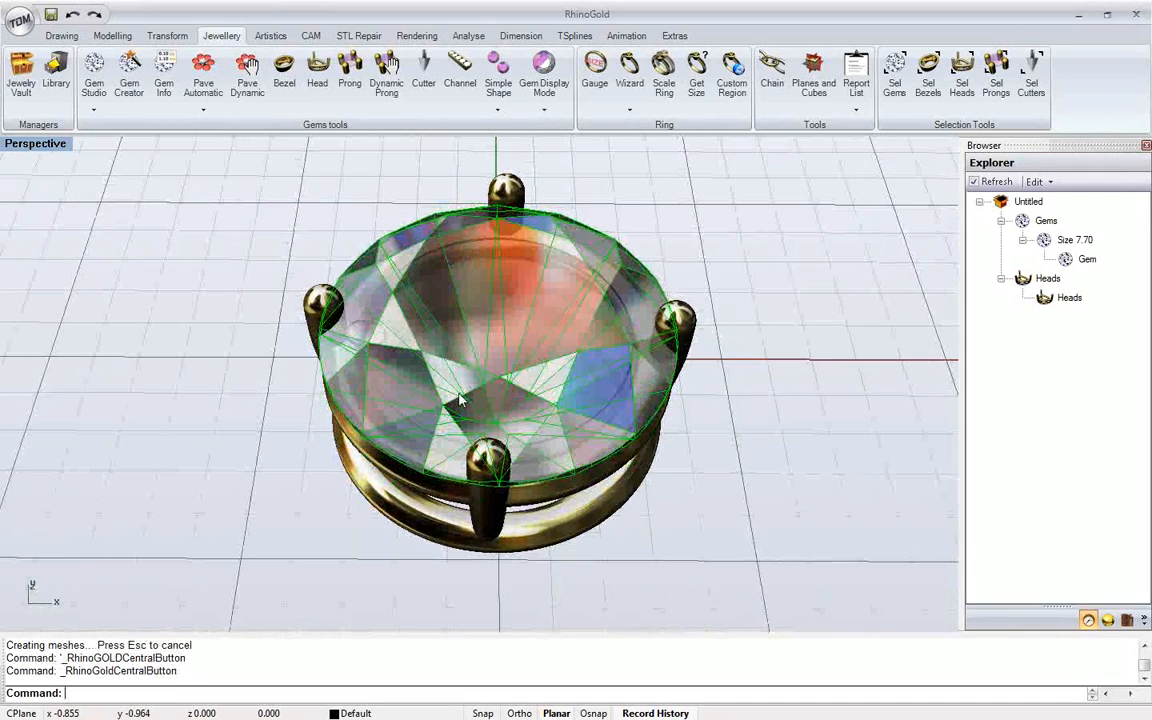
Edit the selected gem's parameters and change its cut to the square shape with clipped corners
middle_click(459, 399)
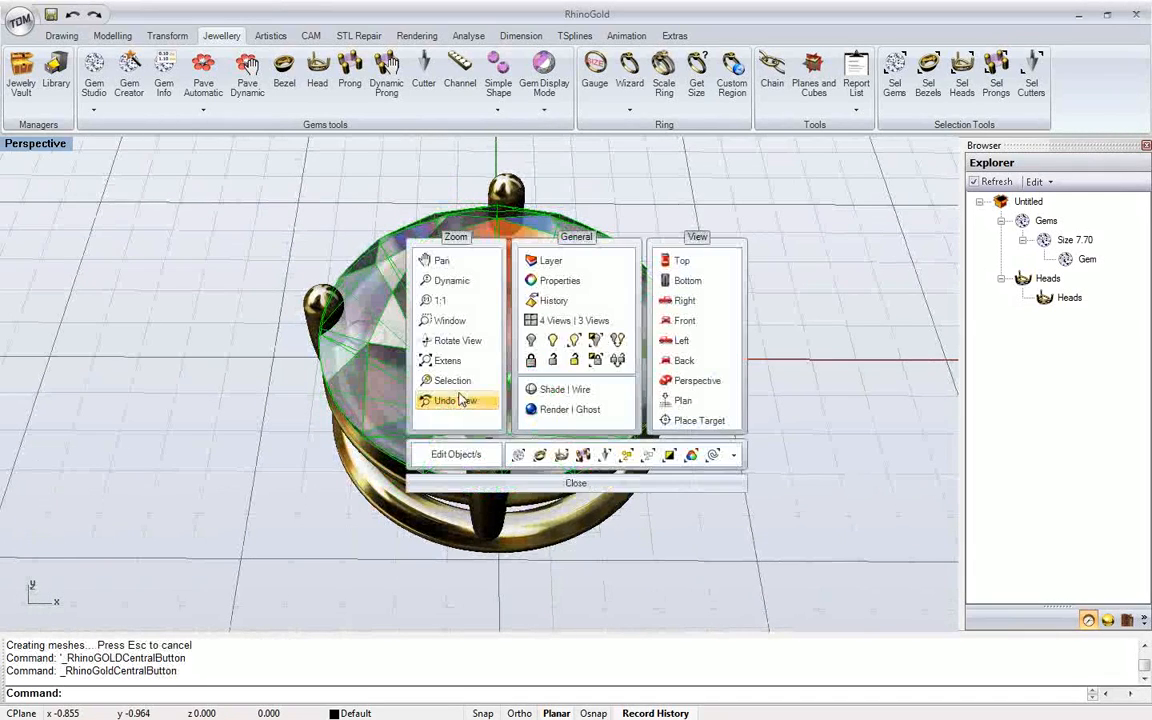
left_click(458, 455)
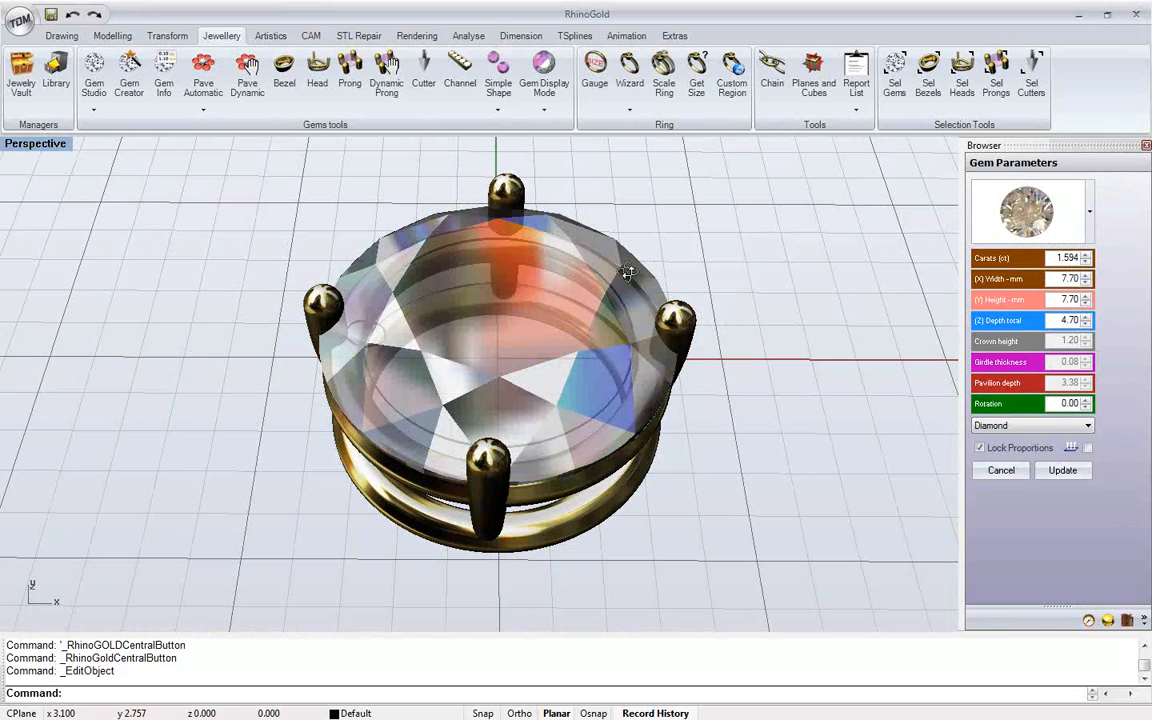
right_click_drag(627, 271, 636, 335)
left_click(1089, 212)
scroll(1042, 192, "up", 1)
scroll(1042, 192, "up", 5)
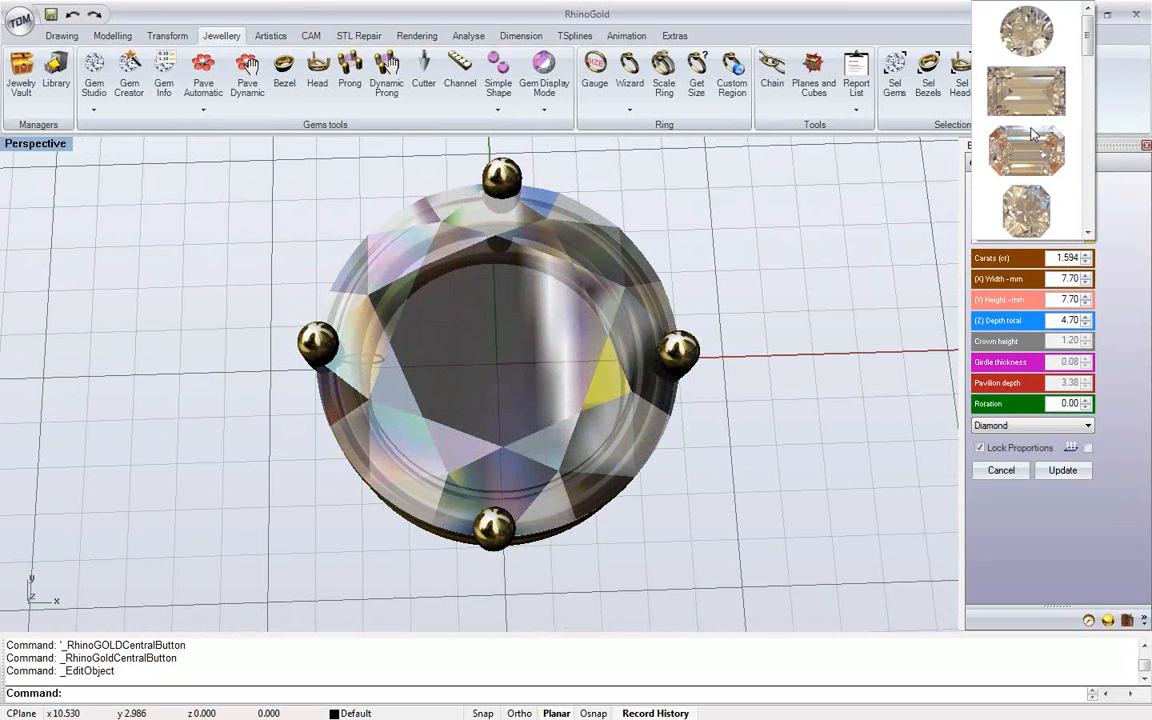
left_click(1034, 152)
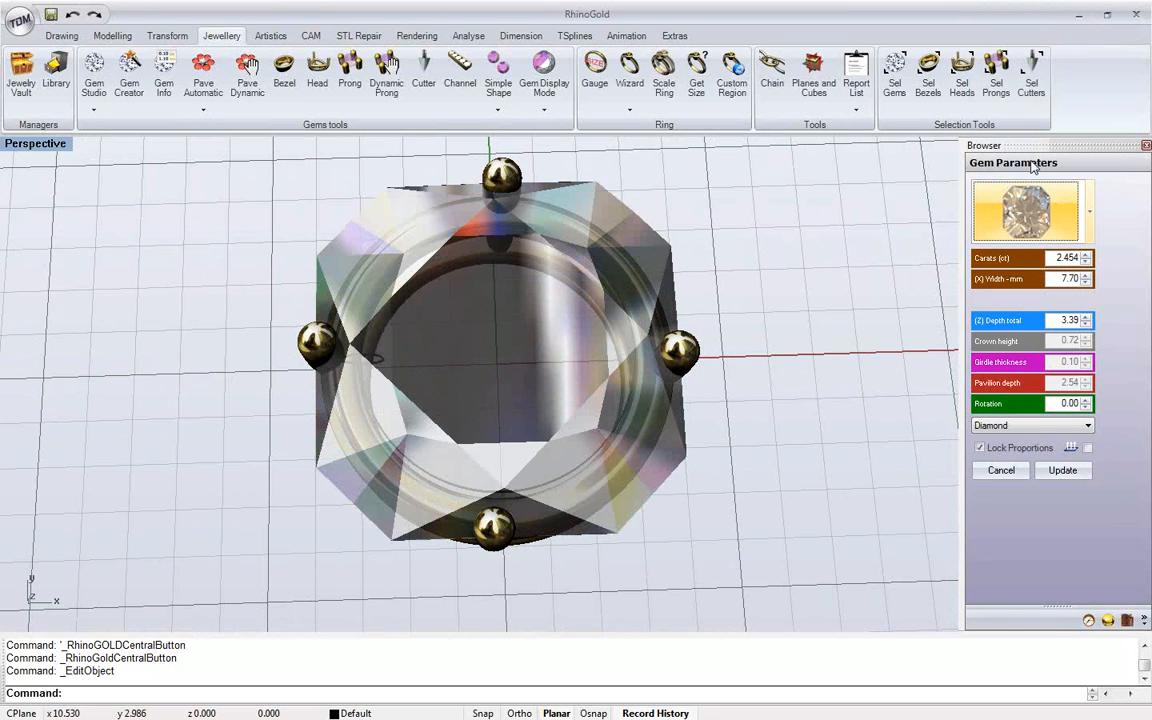
Update the gem to adapt the head to its new shape, and inspect the rebuilt head
right_click_drag(503, 326, 502, 351)
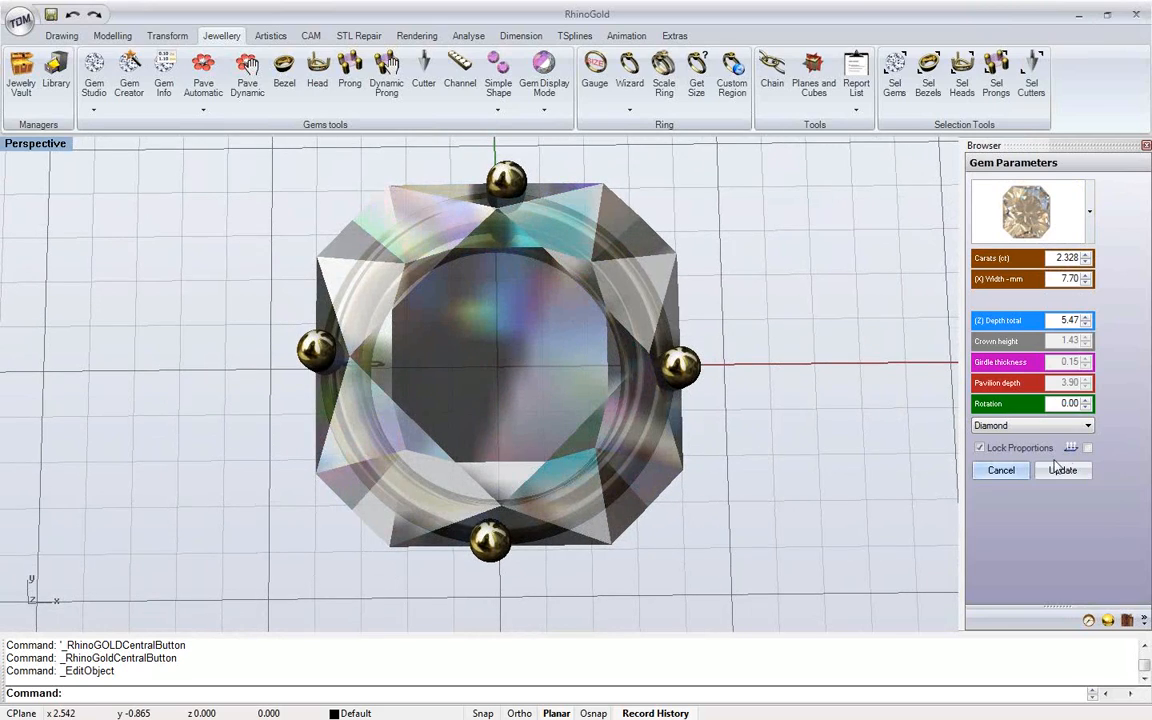
right_click_drag(620, 380, 620, 398)
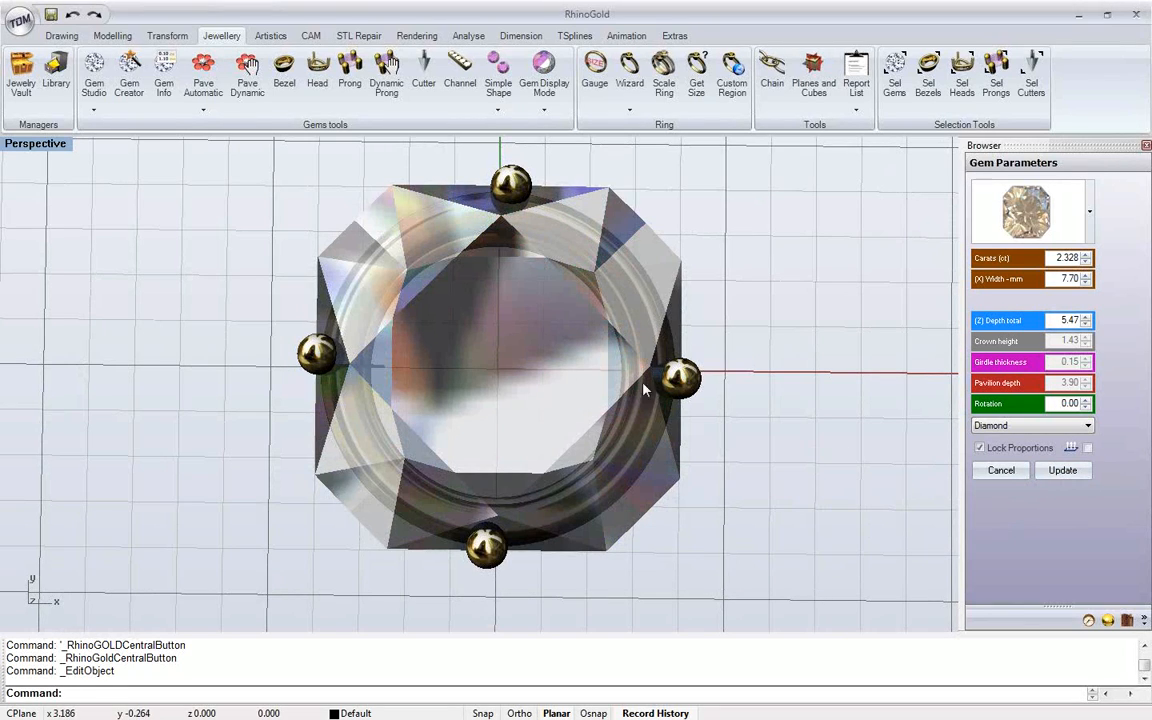
left_click(1066, 471)
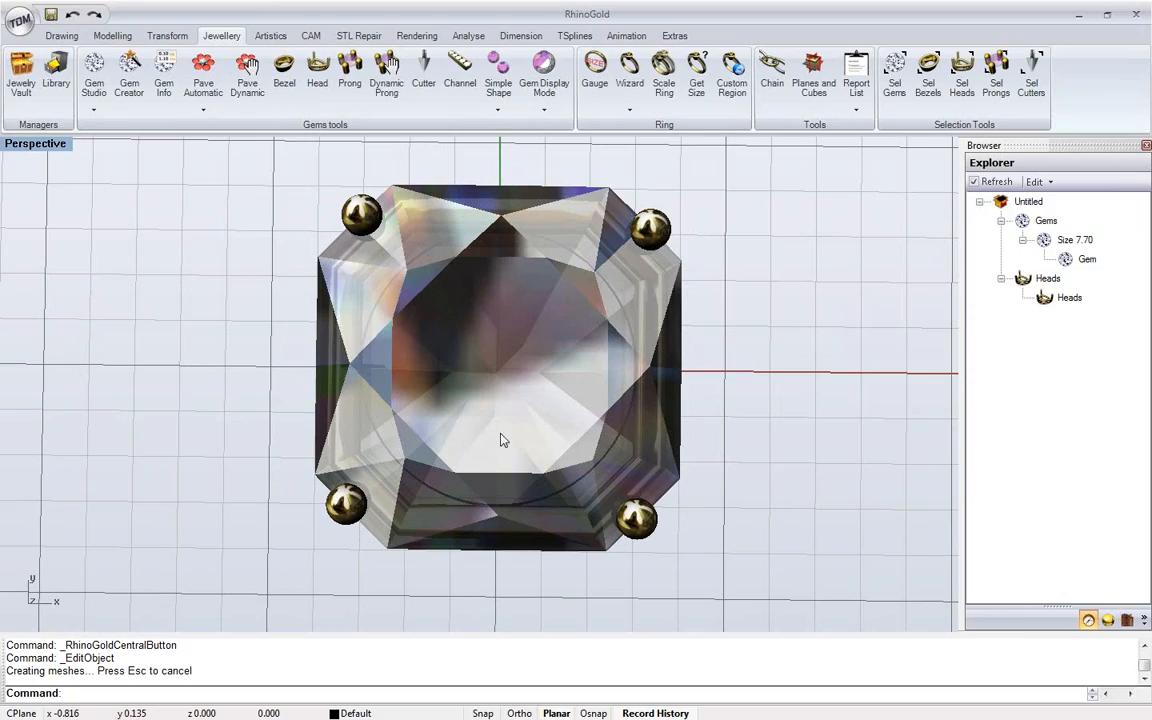
right_click_drag(609, 386, 691, 275)
scroll(645, 312, "down", 6)
scroll(681, 272, "up", 4)
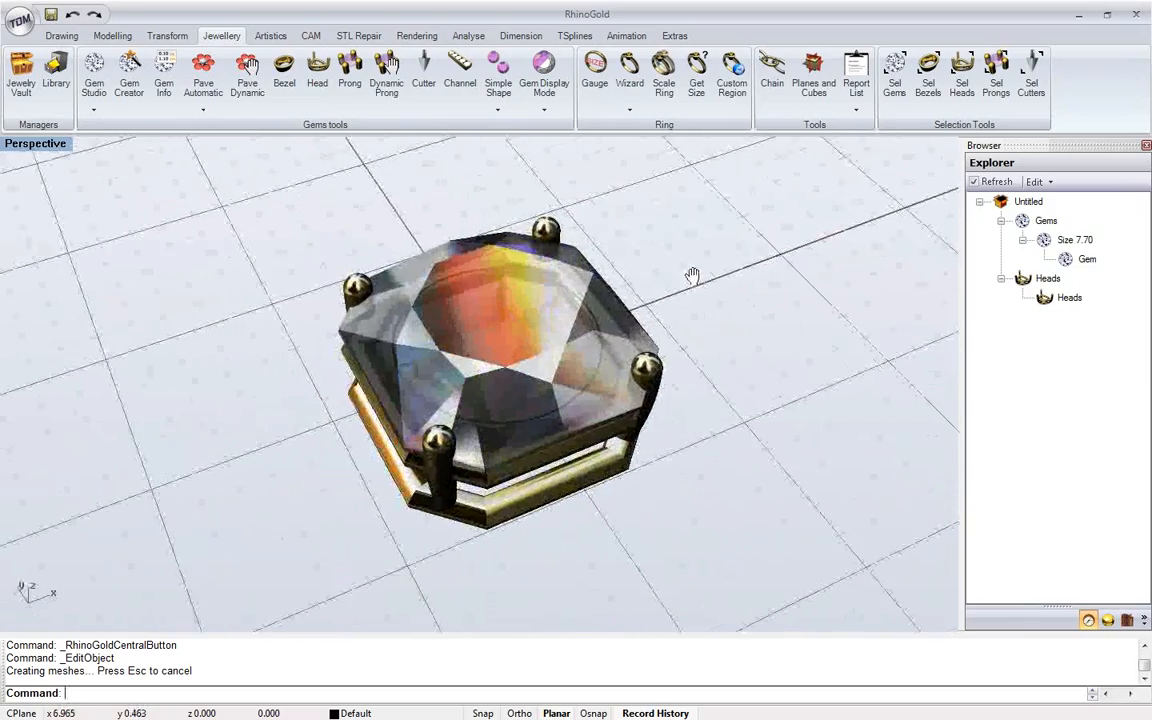
Edit the head, set the linked top, middle and bottom prong diameters to 1.25, accept, and inspect the thicker prongs
double_click(1047, 300)
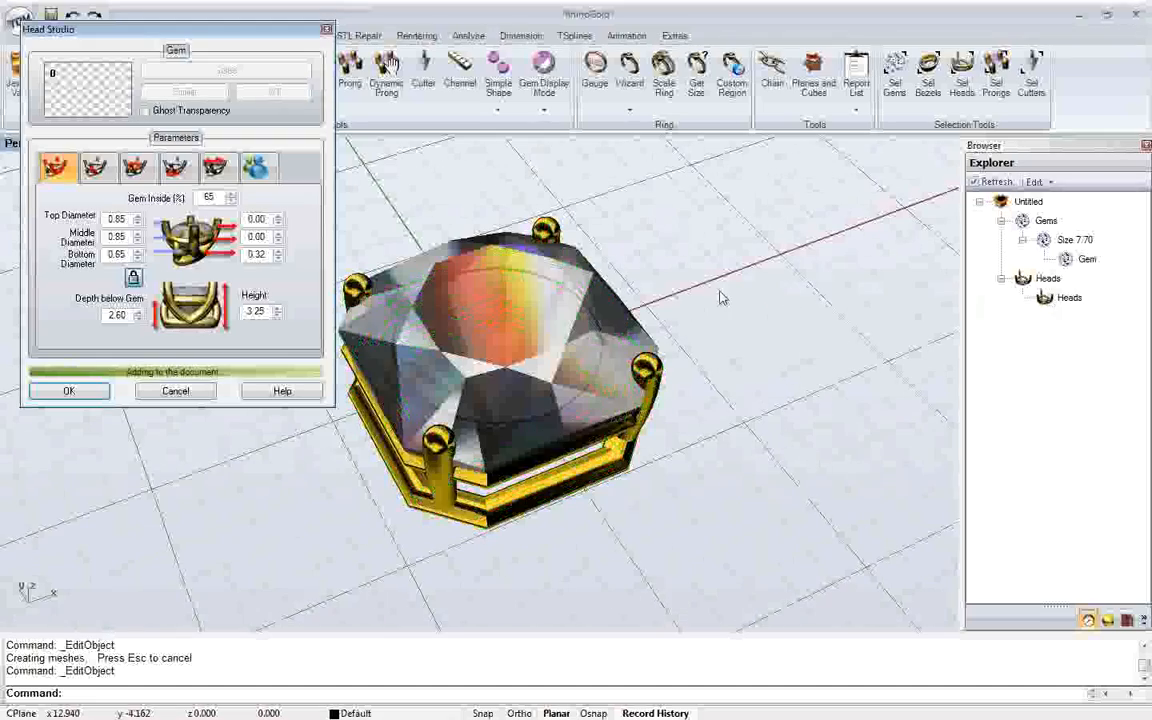
right_click_drag(676, 307, 510, 362)
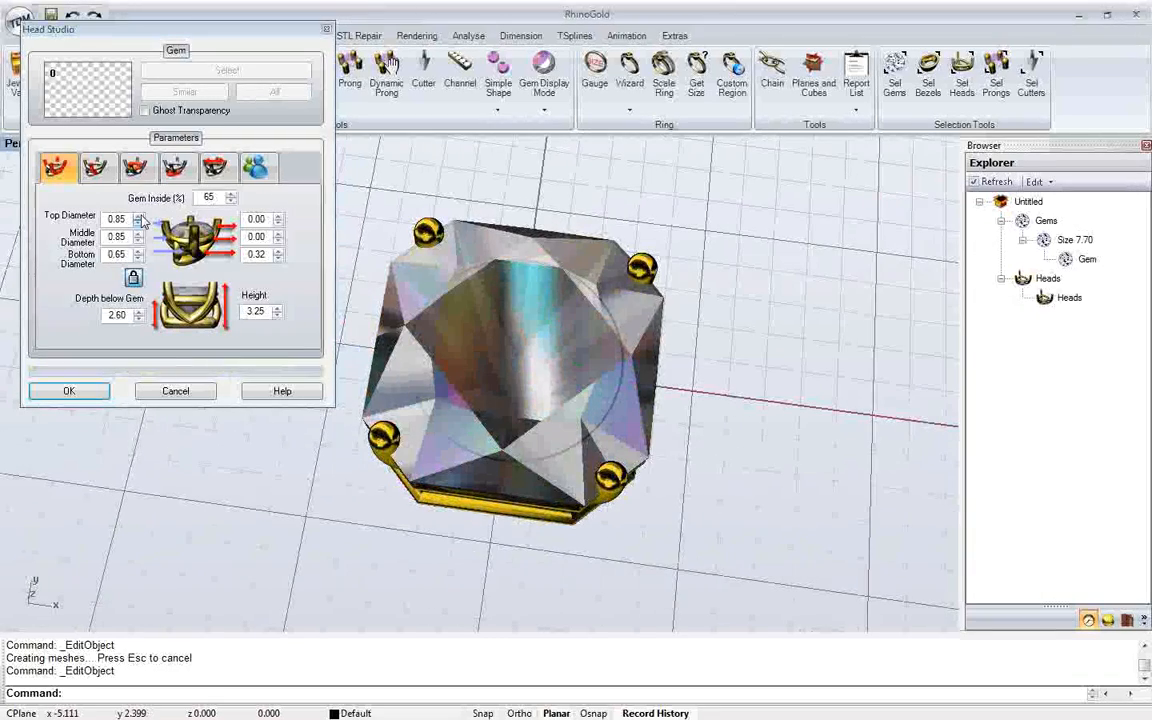
left_click(139, 217)
left_click(139, 217)
left_click(139, 217)
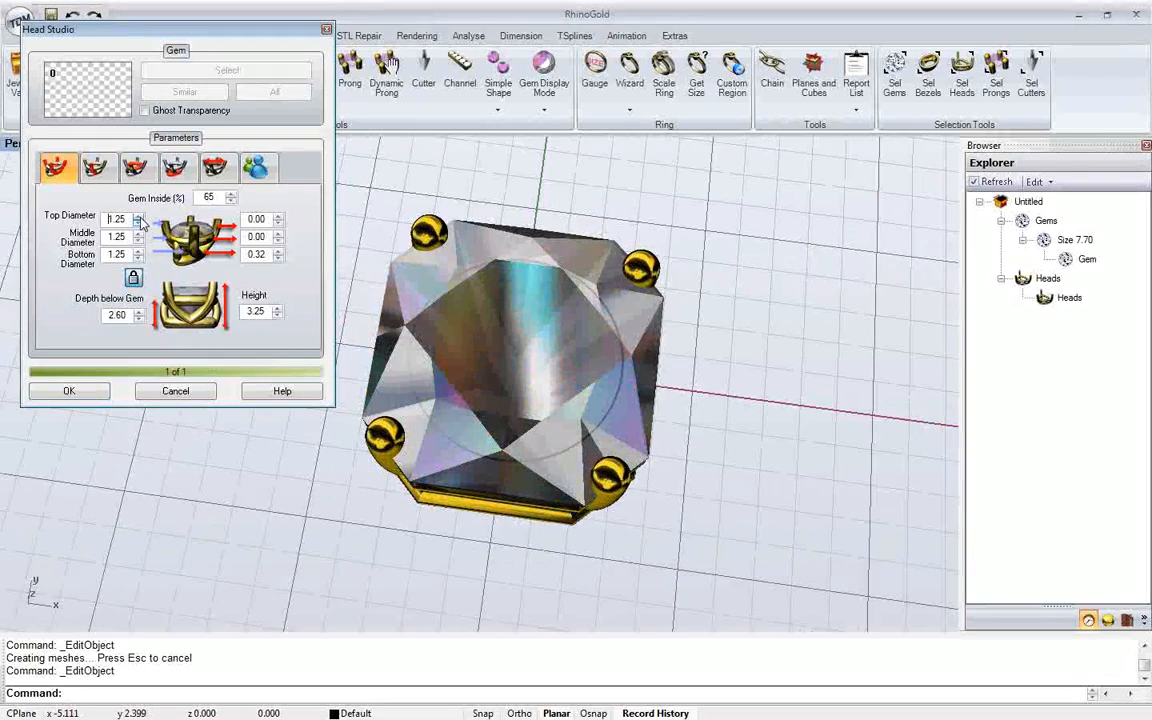
left_click(56, 391)
right_click_drag(470, 245, 386, 216)
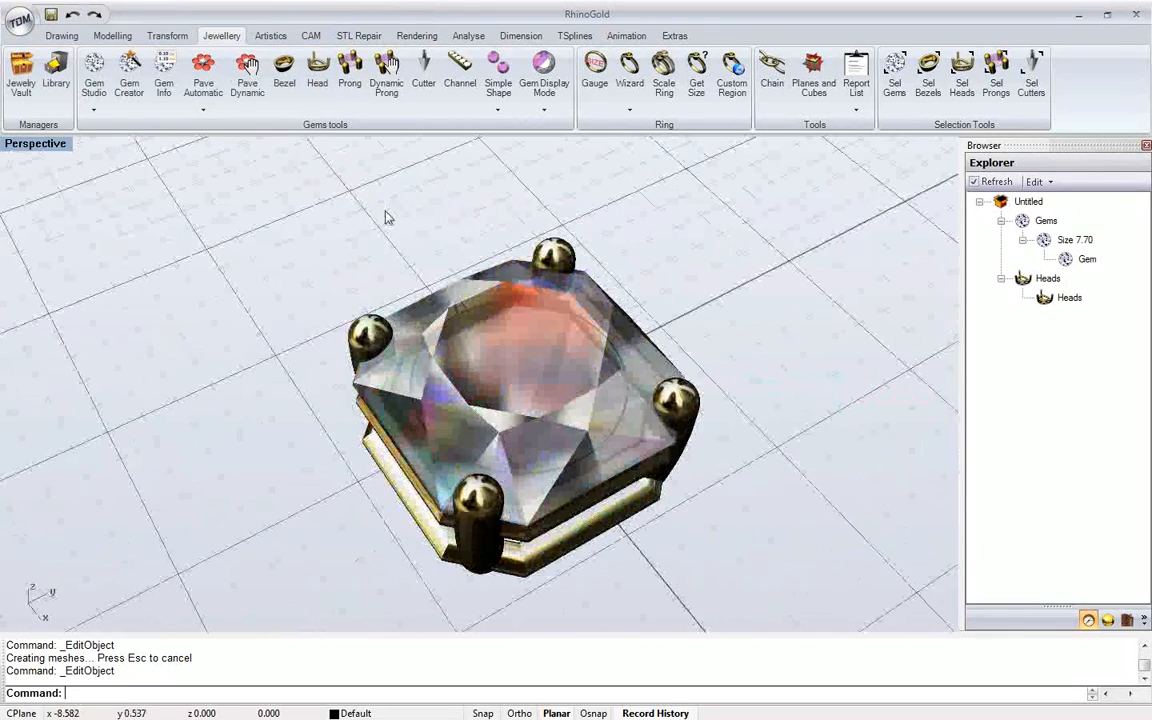
scroll(501, 290, "up", 2)
right_click_drag(516, 304, 509, 420, "shift")
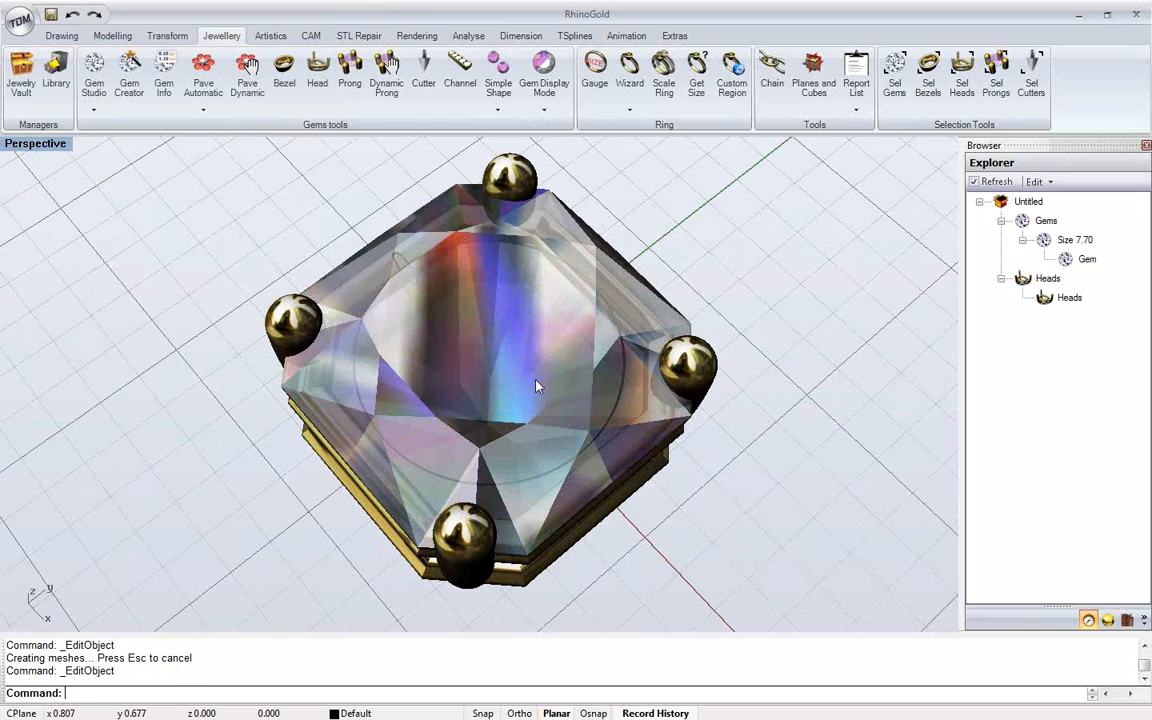
Switch to the RhinoGold 2011 Webinar presentation in PowerPoint, start the slide show at Fleximetrical Technology, and advance to Adaptable Interface
key("alt+Tab")
key("alt+Tab")
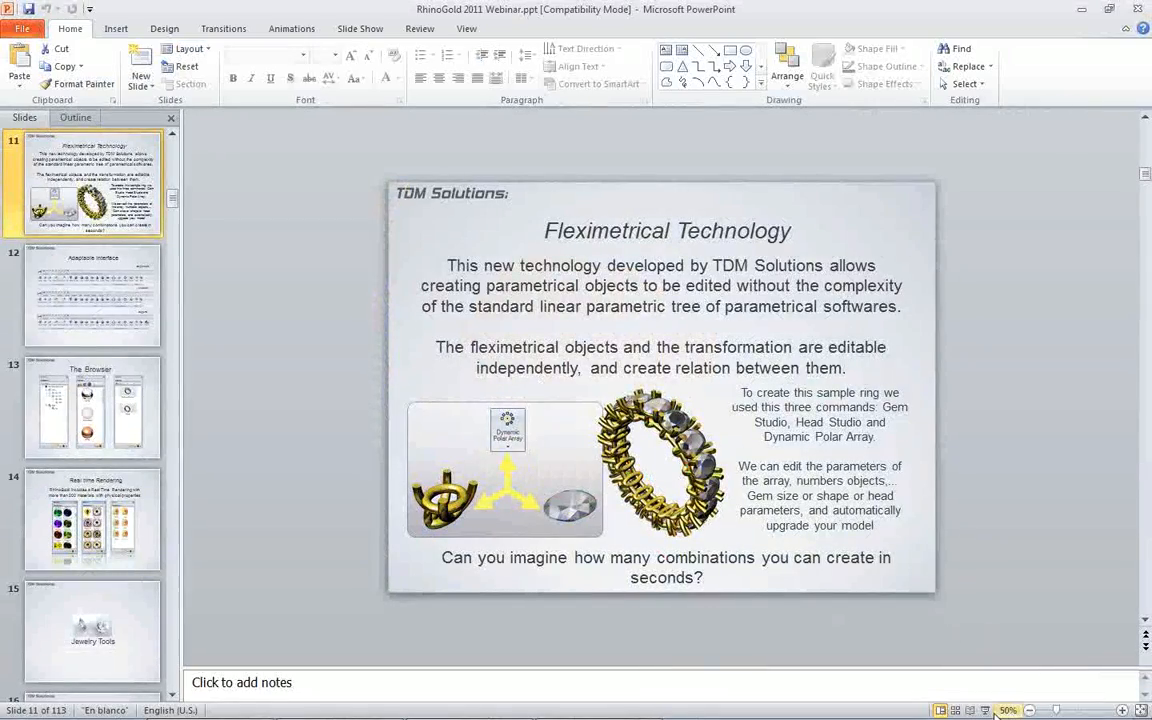
left_click(986, 710)
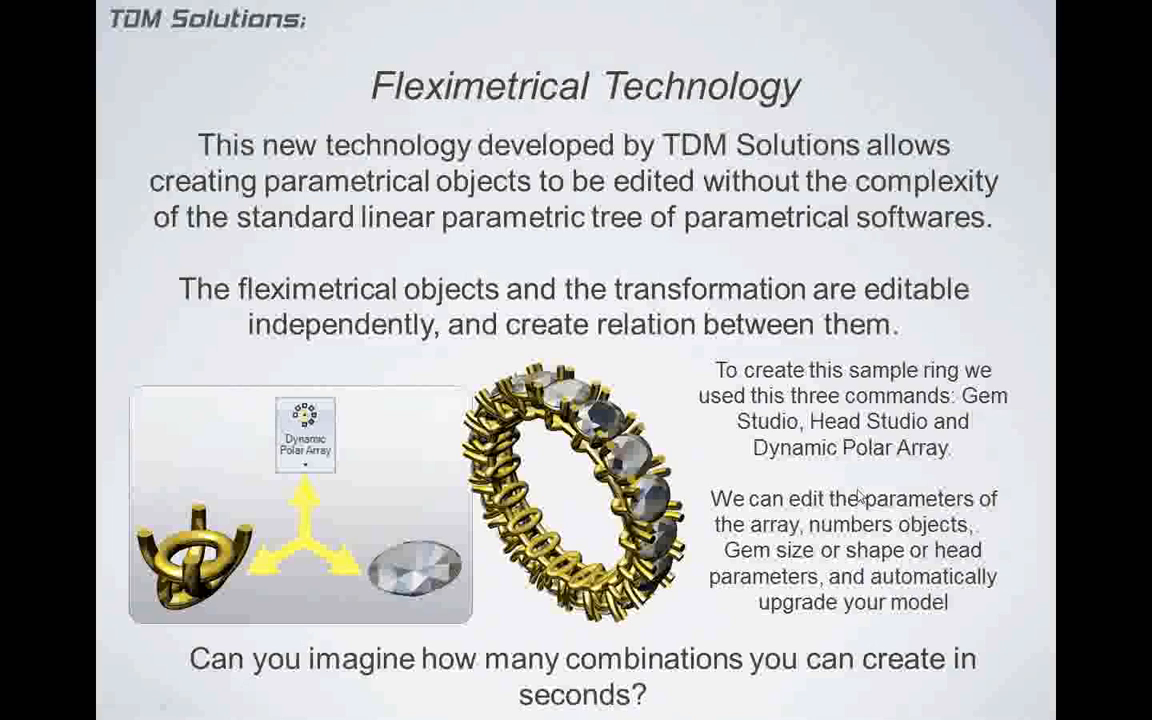
left_click(780, 393)
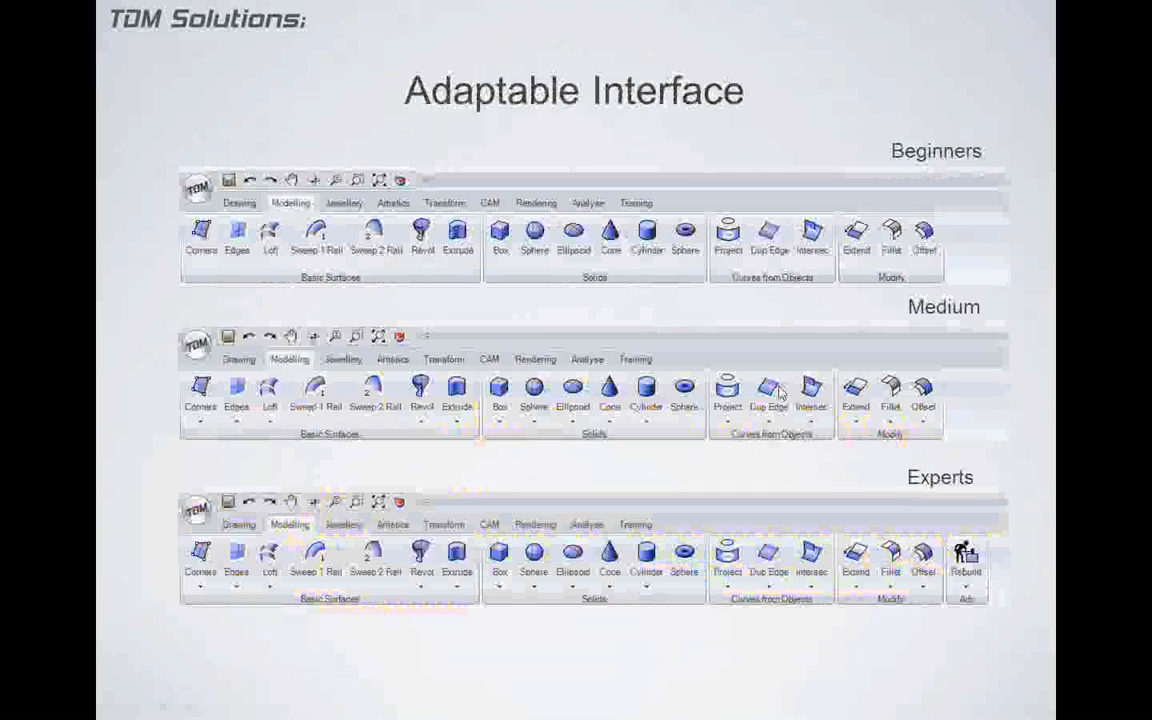
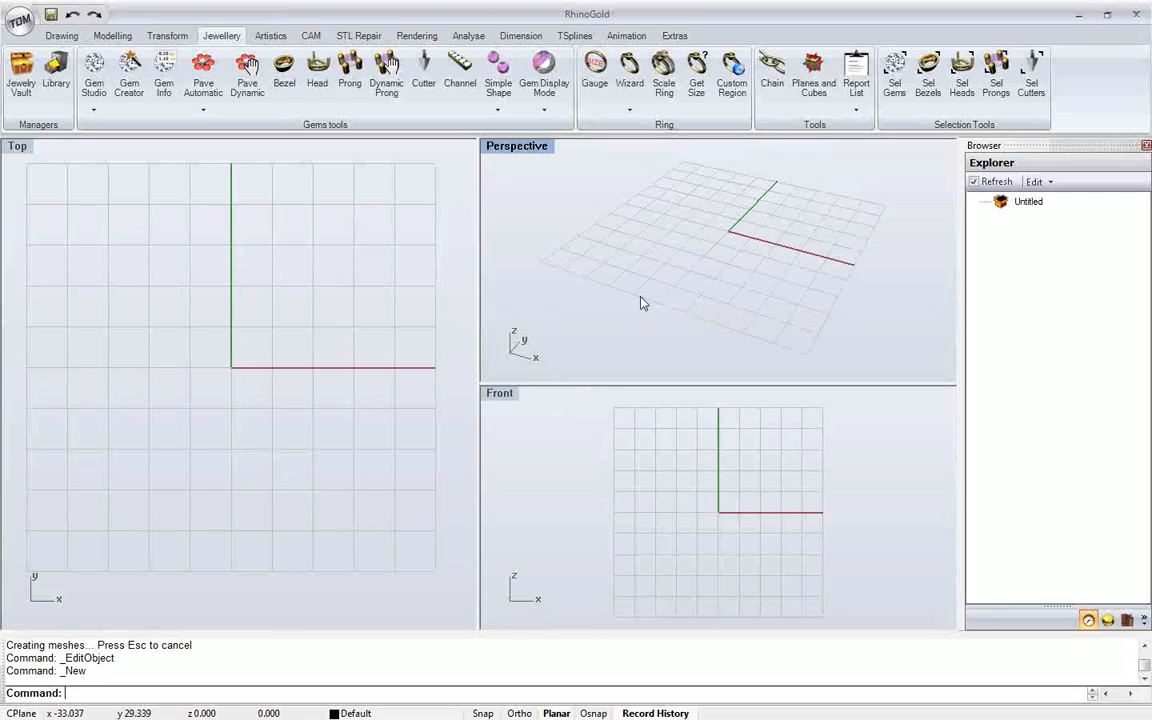
Open the library model Gems by two curves.3dm from the _Webinar folder
left_click(1127, 620)
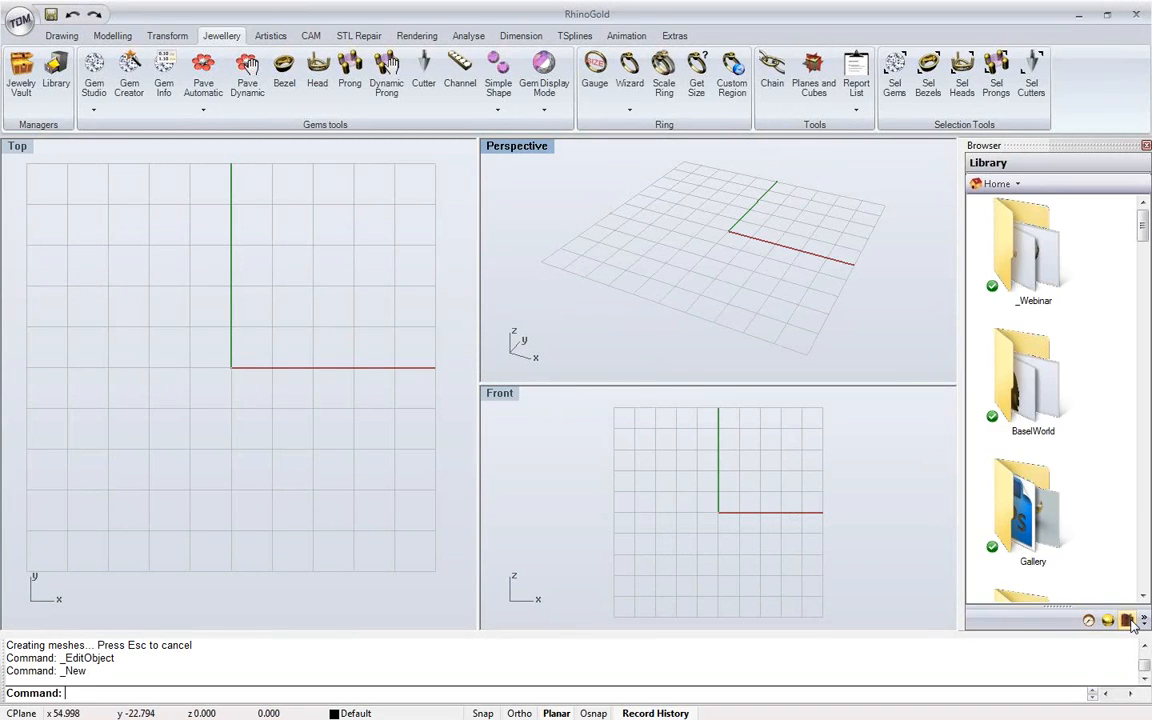
double_click(1018, 272)
scroll(1113, 339, "down", 3)
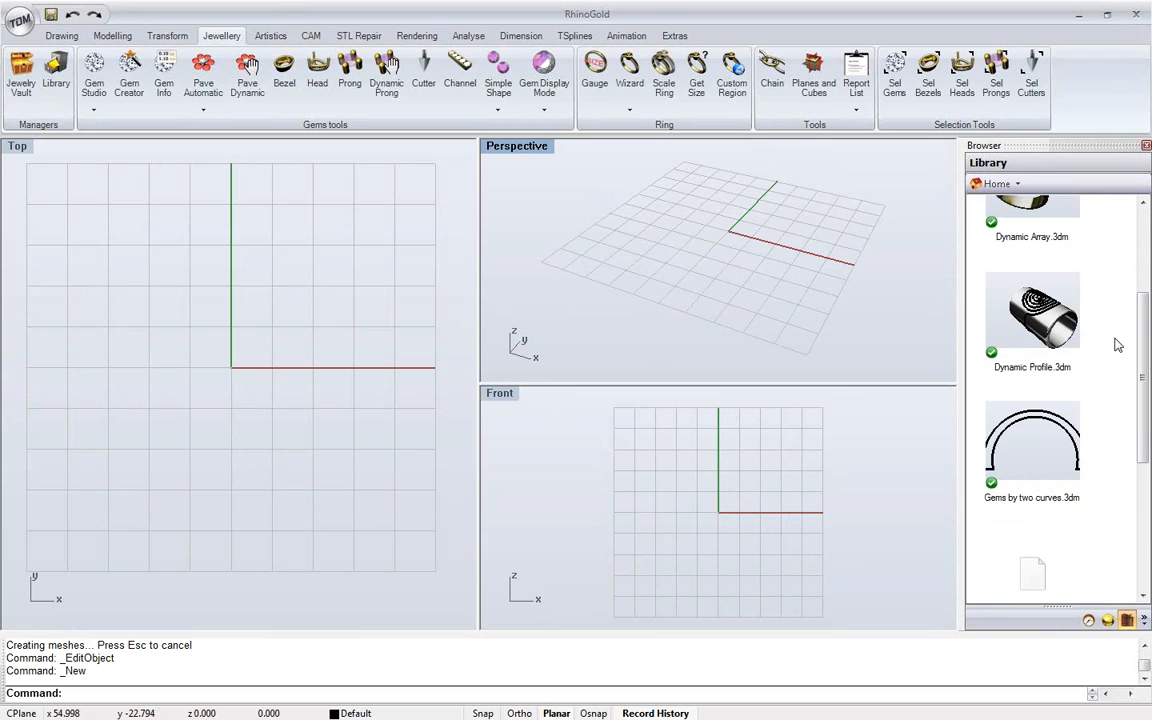
left_click_drag(1024, 262, 710, 298)
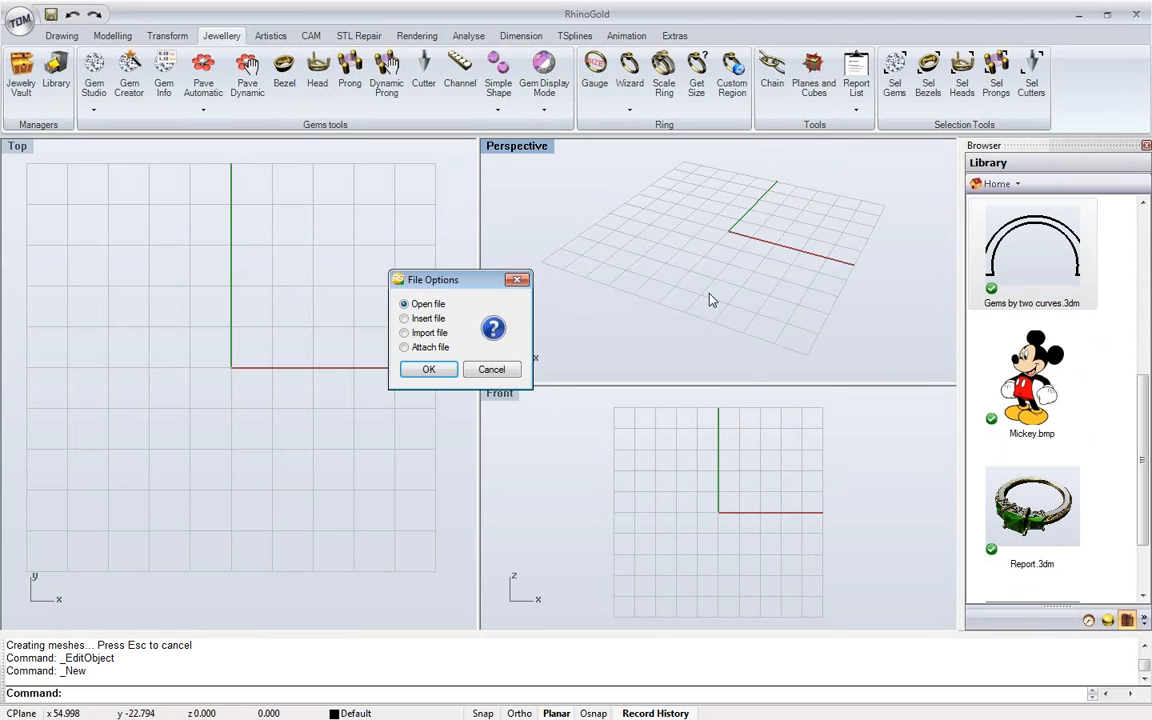
left_click(429, 370)
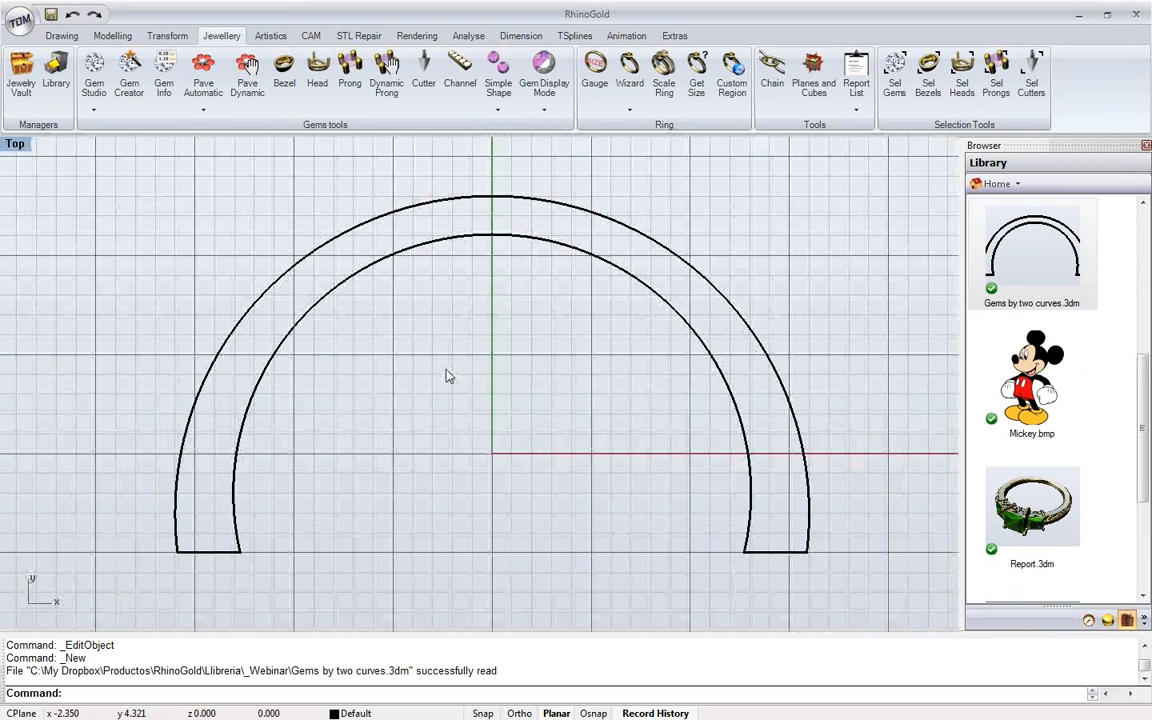
right_click_drag(483, 406, 459, 393)
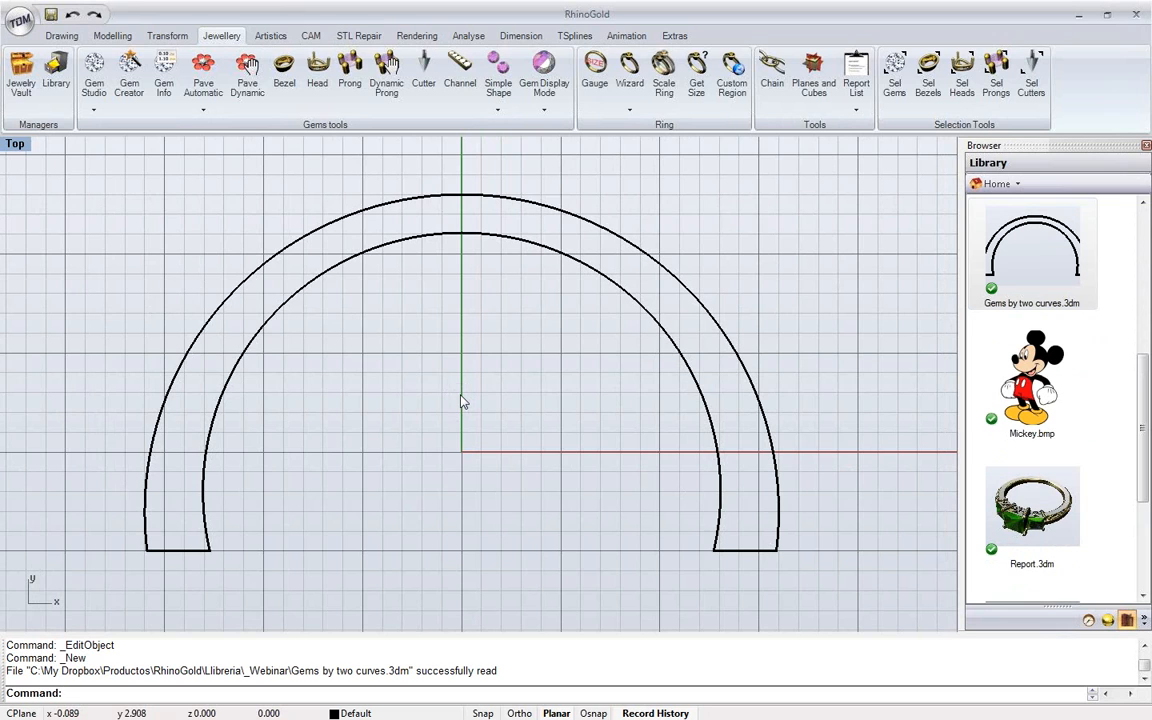
right_click_drag(455, 401, 474, 418)
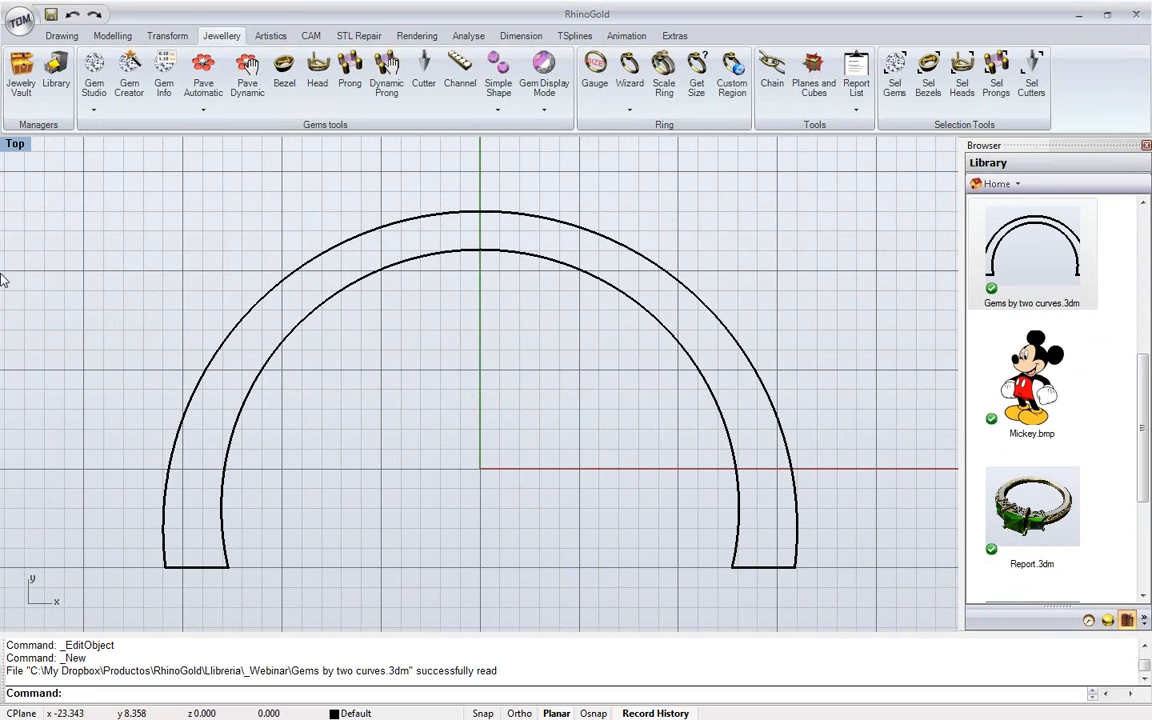
Start the Gems by 2 curves command and select the outer and inner arch curves
left_click(92, 113)
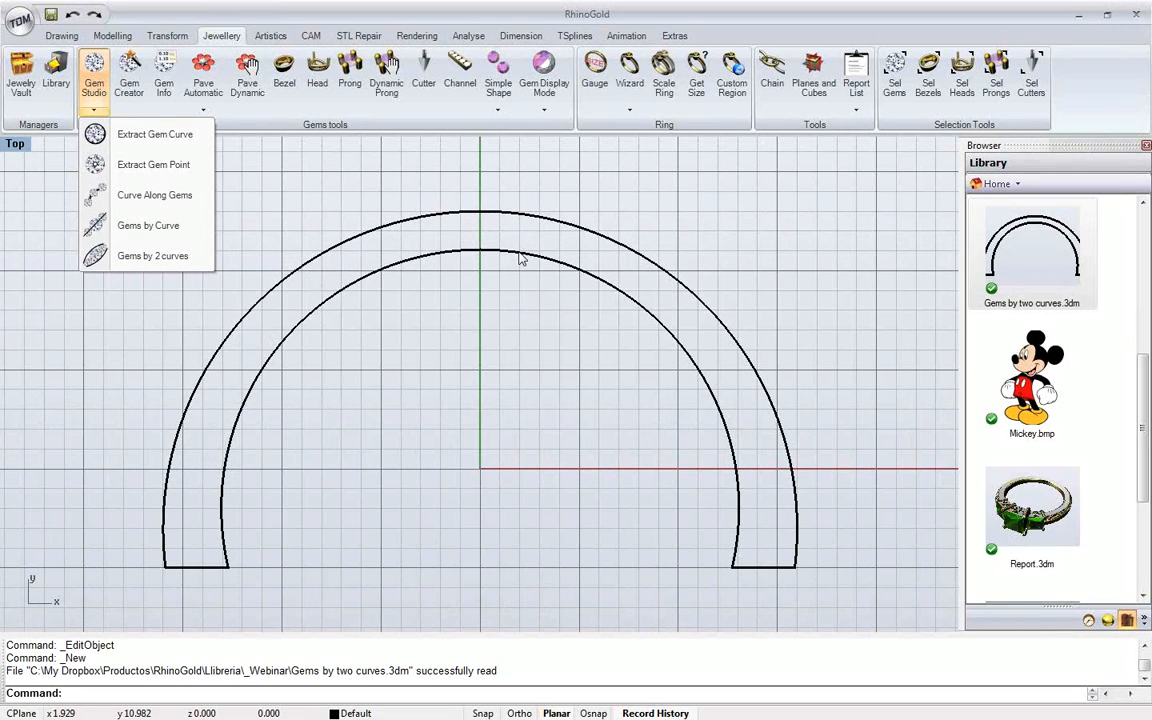
right_click_drag(449, 279, 465, 268)
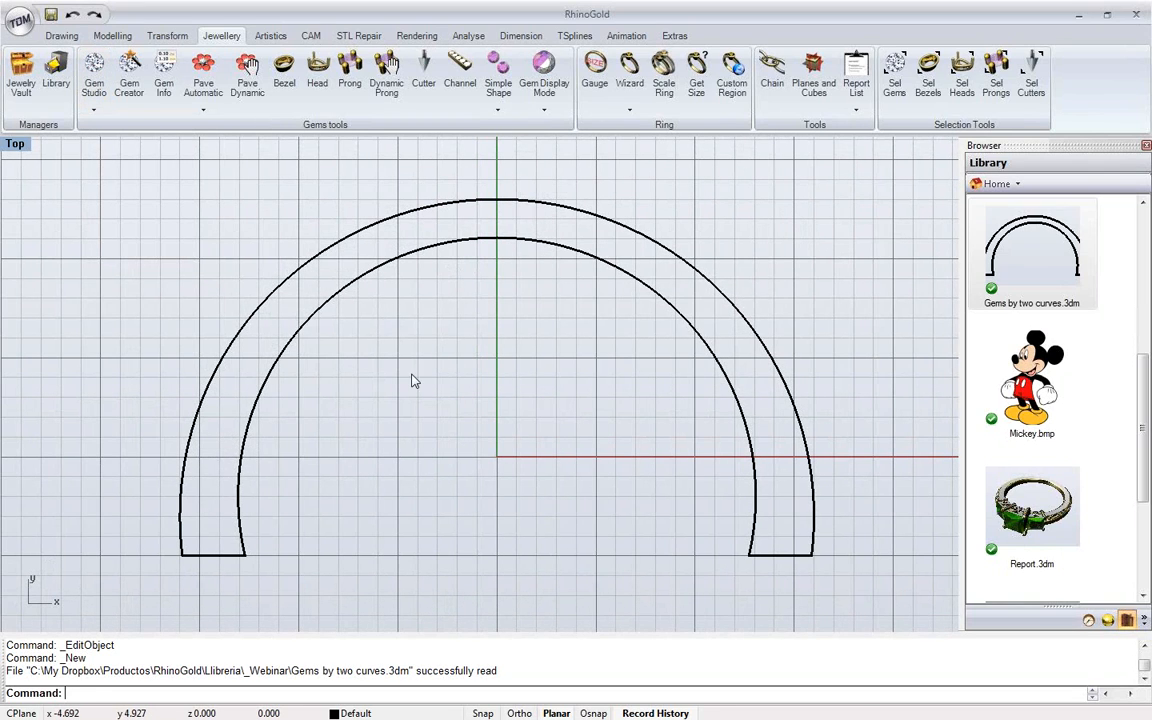
right_click_drag(411, 381, 424, 386)
left_click(93, 82)
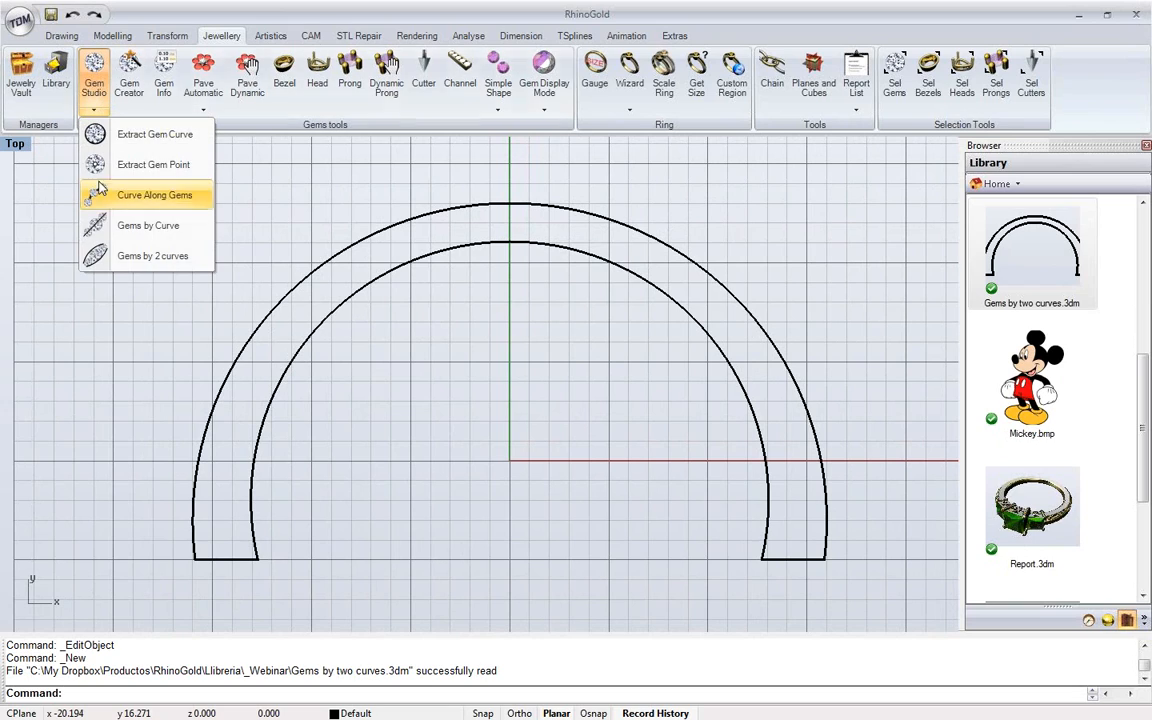
left_click(95, 257)
left_click_drag(249, 88, 181, 178)
left_click(93, 272)
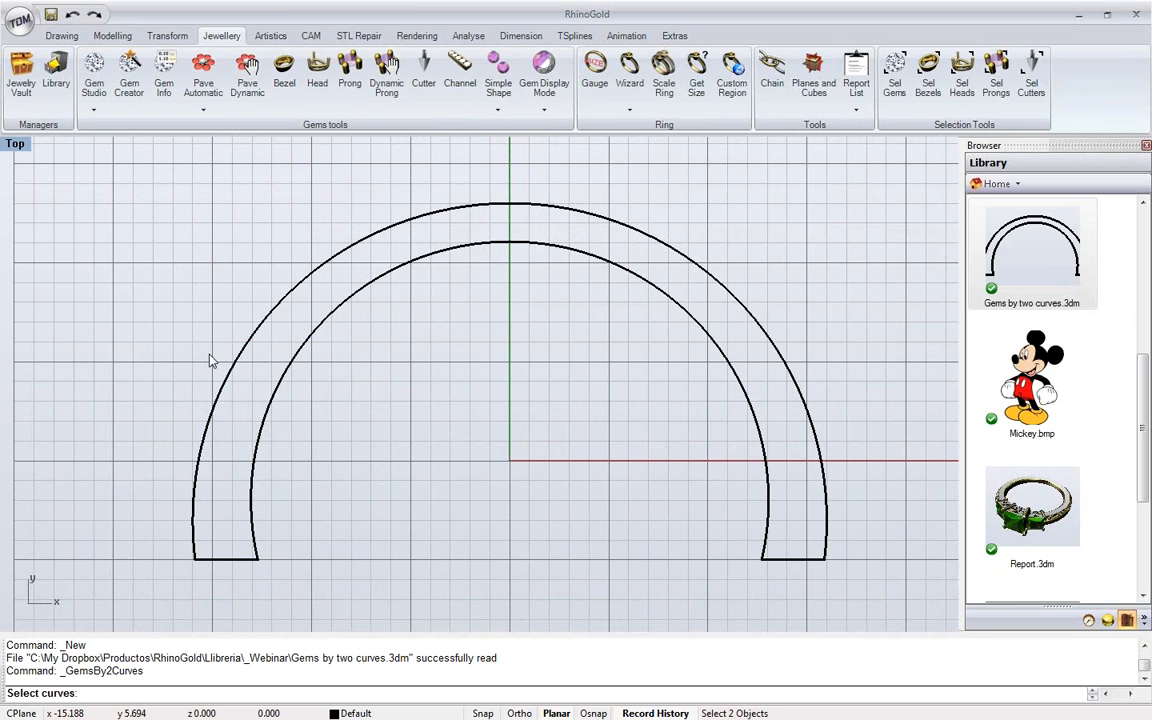
left_click(232, 375)
left_click(272, 413)
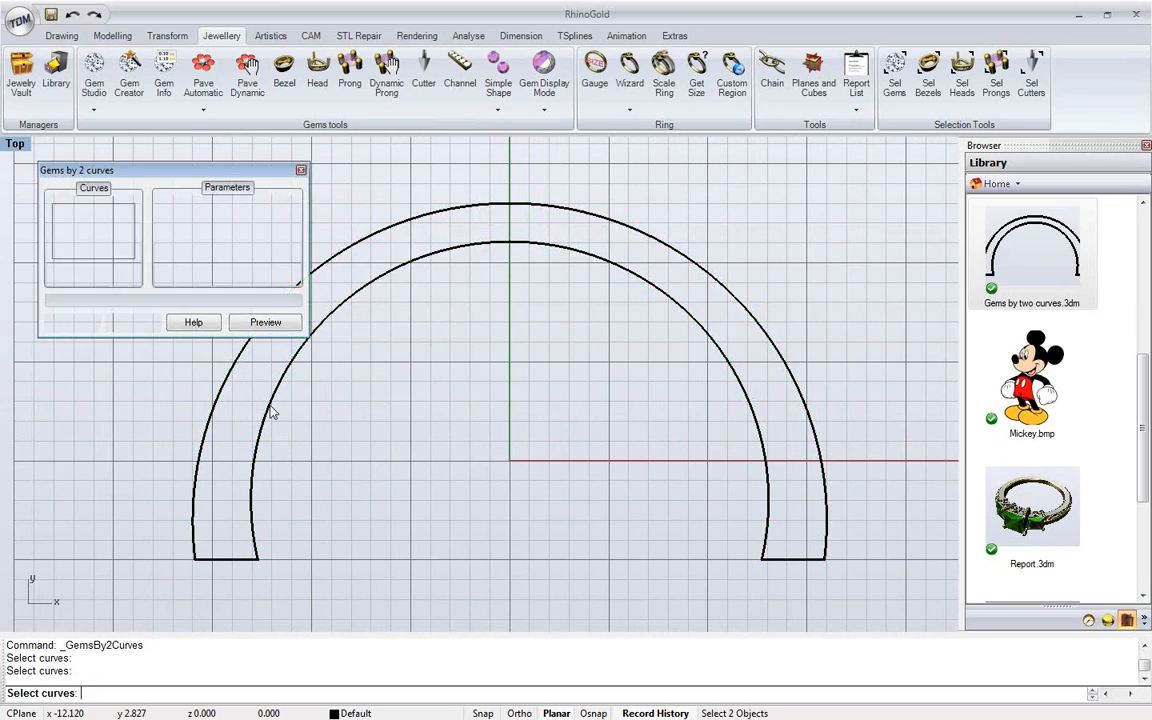
left_click_drag(223, 173, 212, 142)
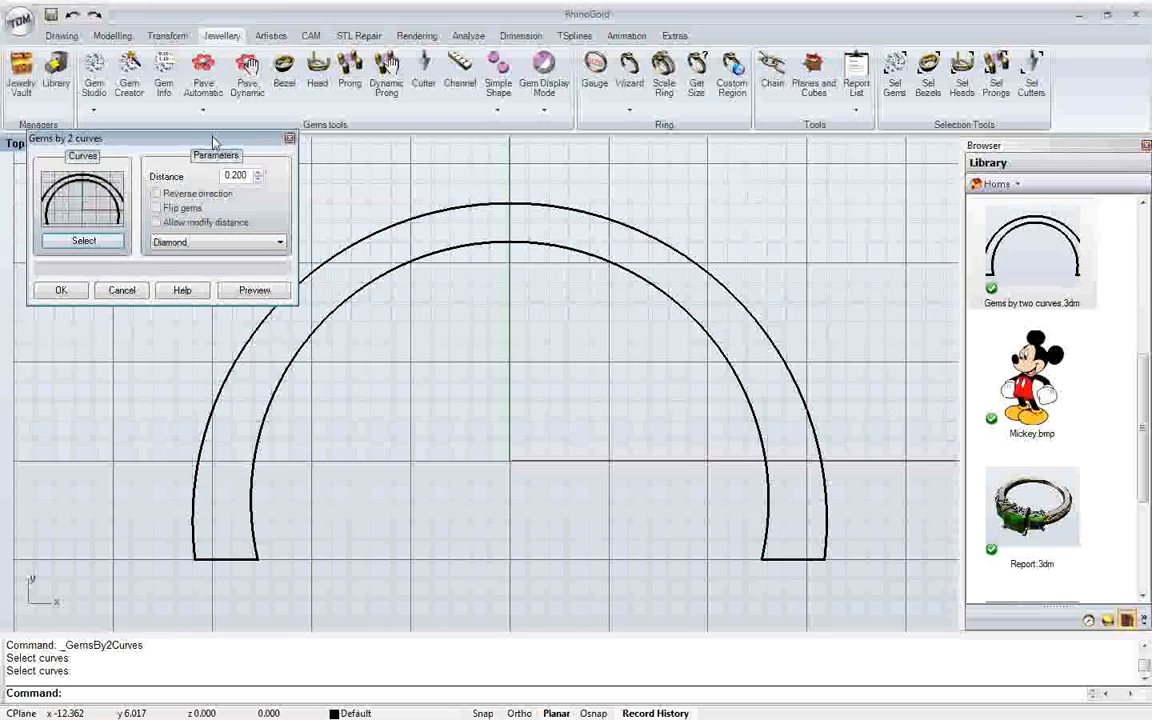
Set the gem spacing distance to 0.250, preview the gems between the two curves, and examine the gaps between them
left_click(240, 175)
type("50")
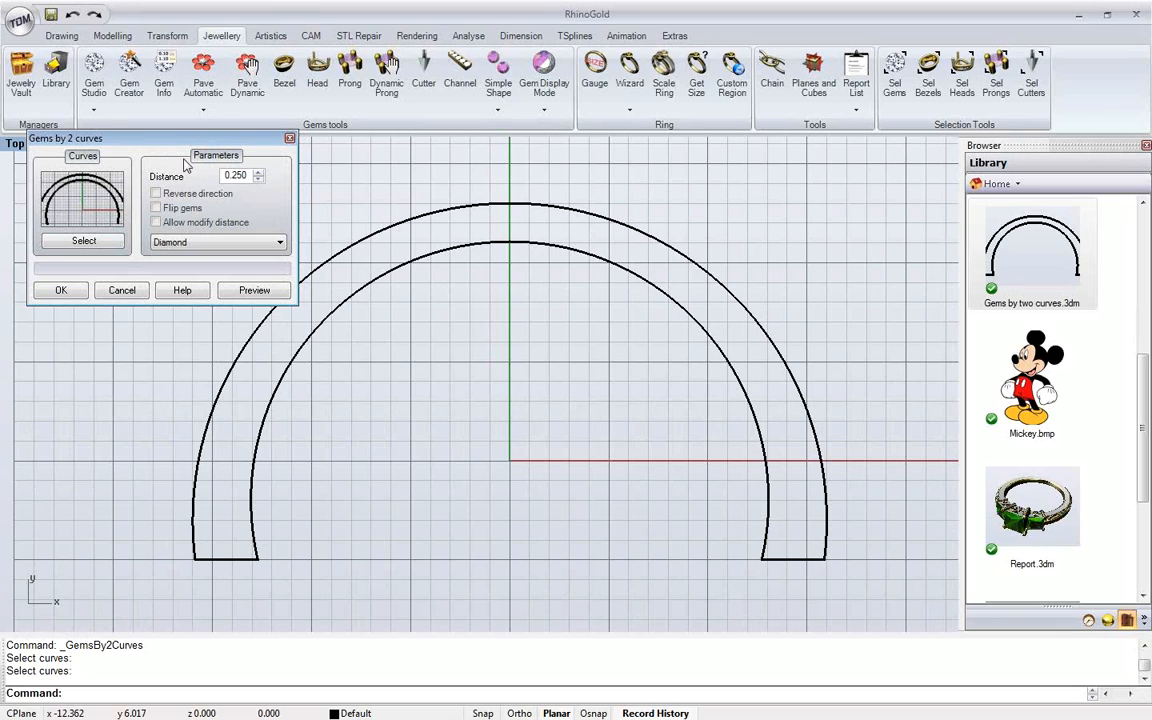
left_click_drag(186, 146, 181, 167)
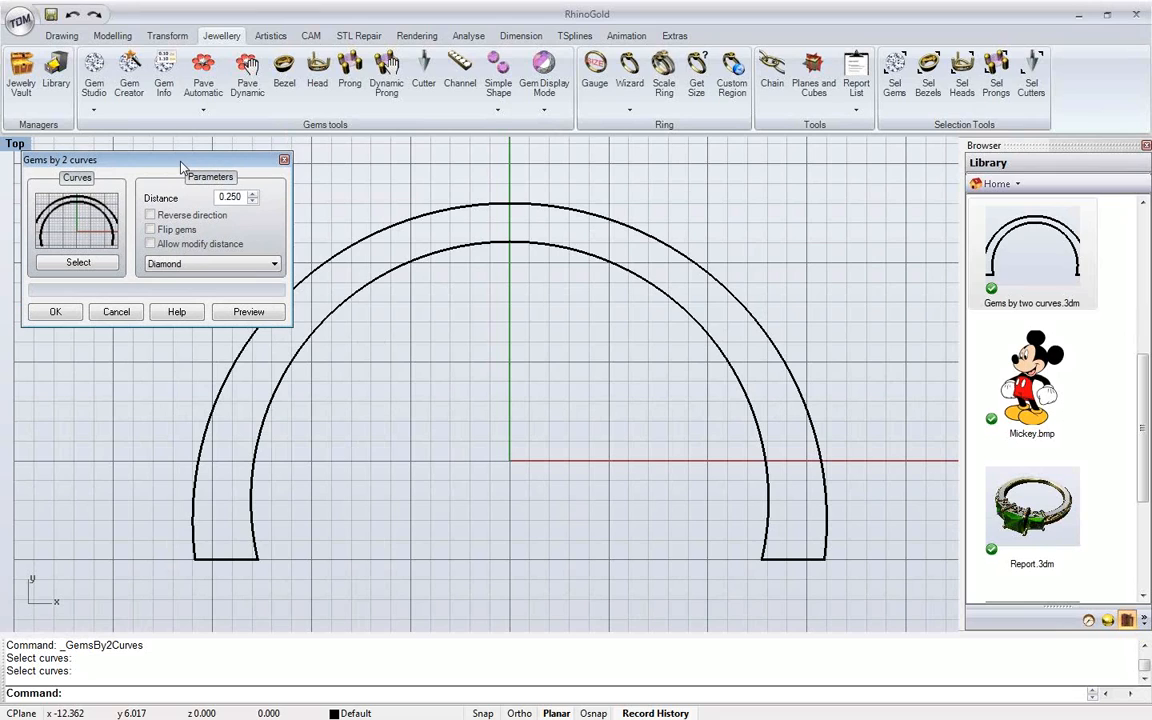
left_click_drag(181, 167, 172, 158)
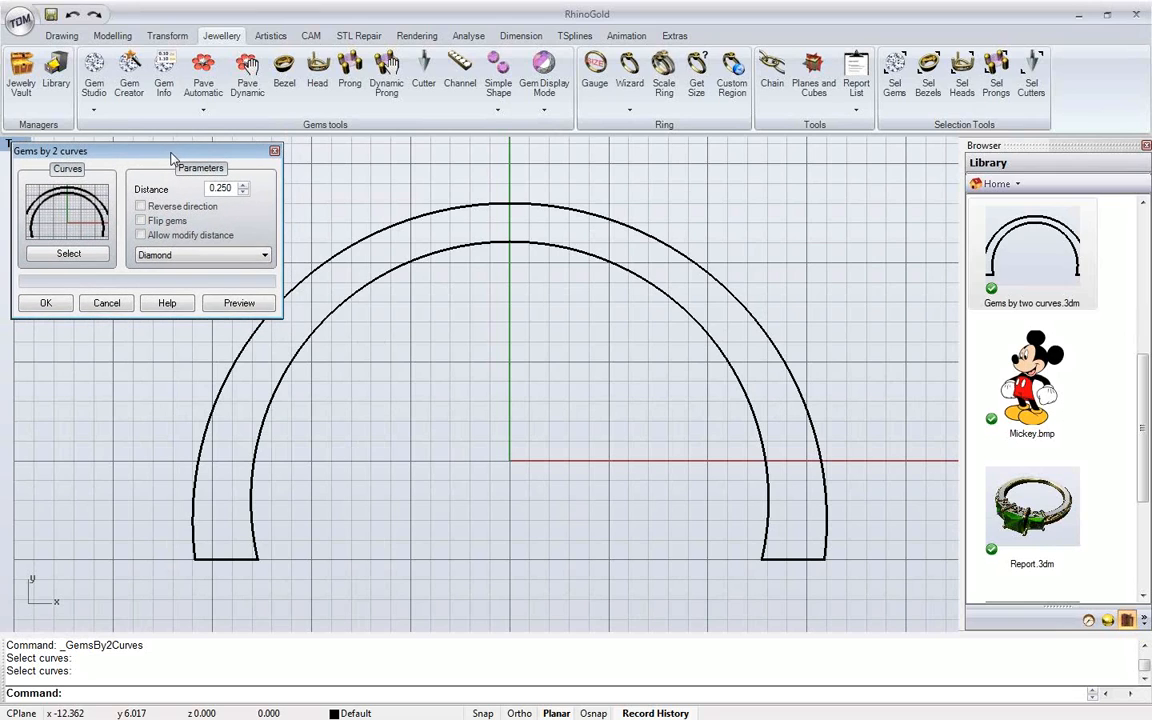
left_click(236, 303)
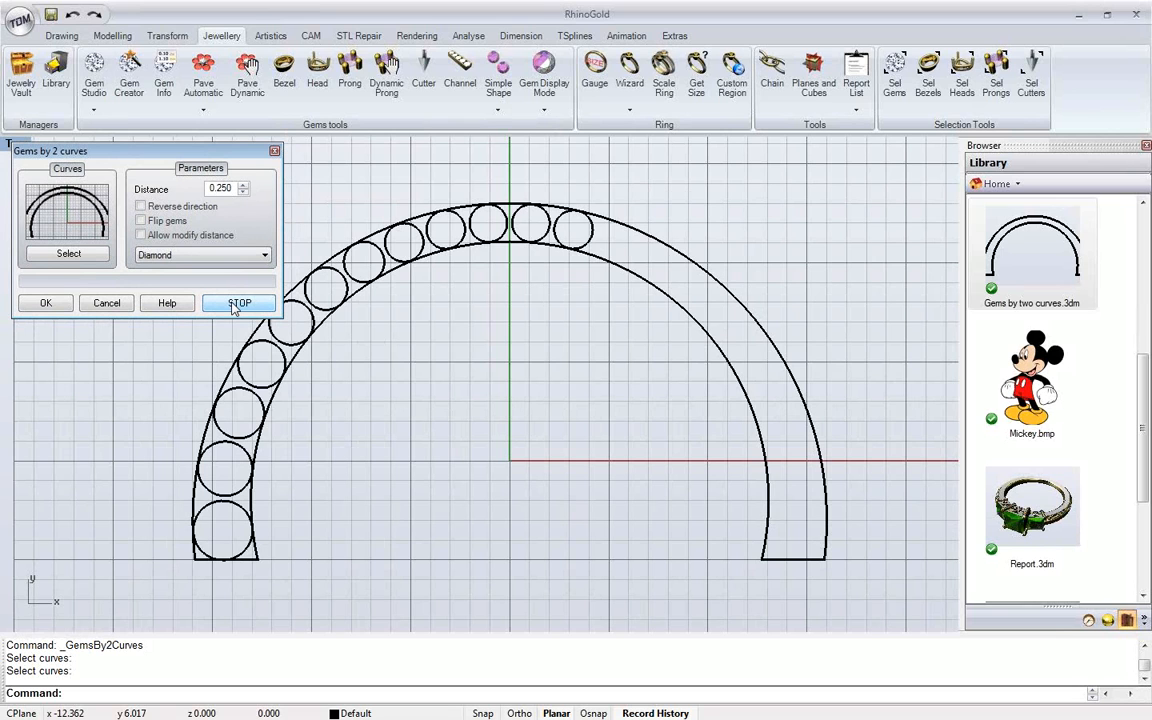
scroll(405, 285, "up", 5)
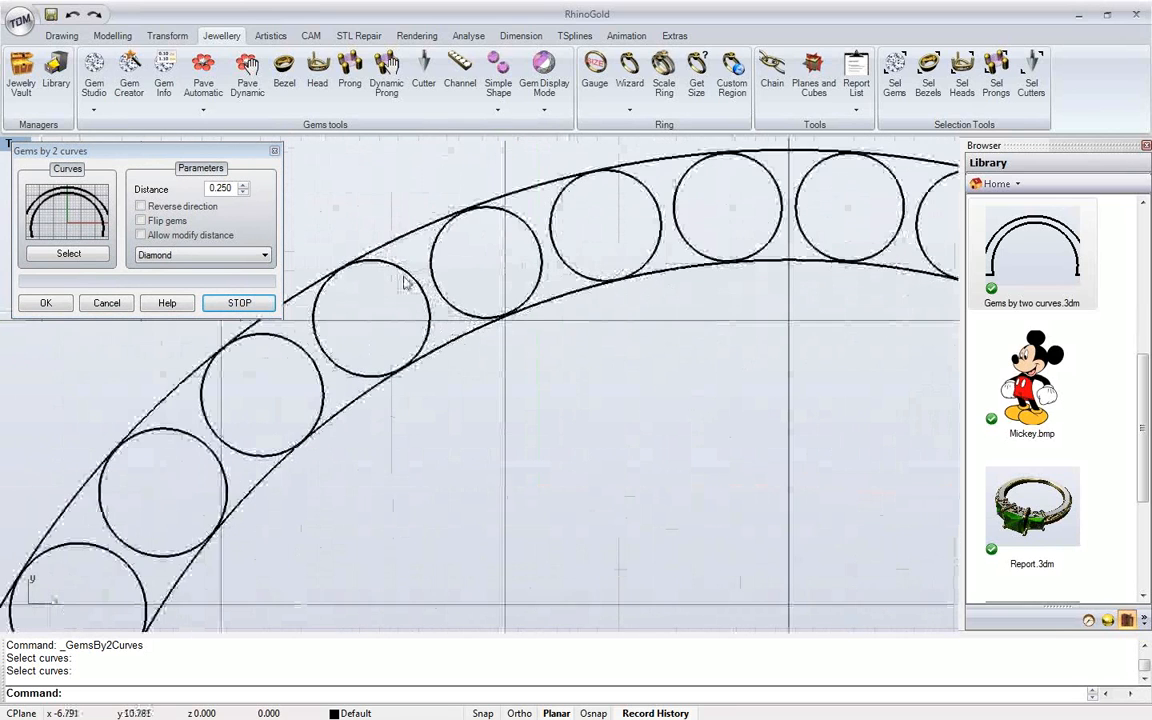
scroll(404, 281, "up", 6)
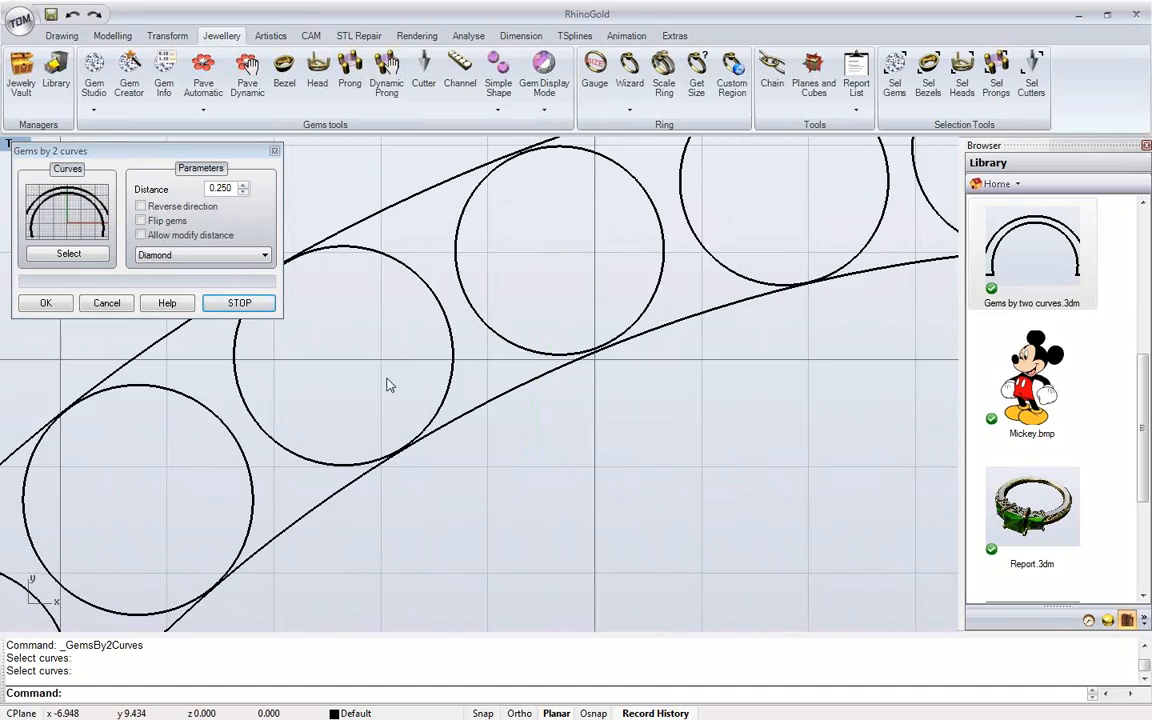
Examine the previewed diamonds along the whole arch and accept the Gems by 2 curves result
scroll(391, 362, "down", 6)
scroll(490, 334, "down", 6)
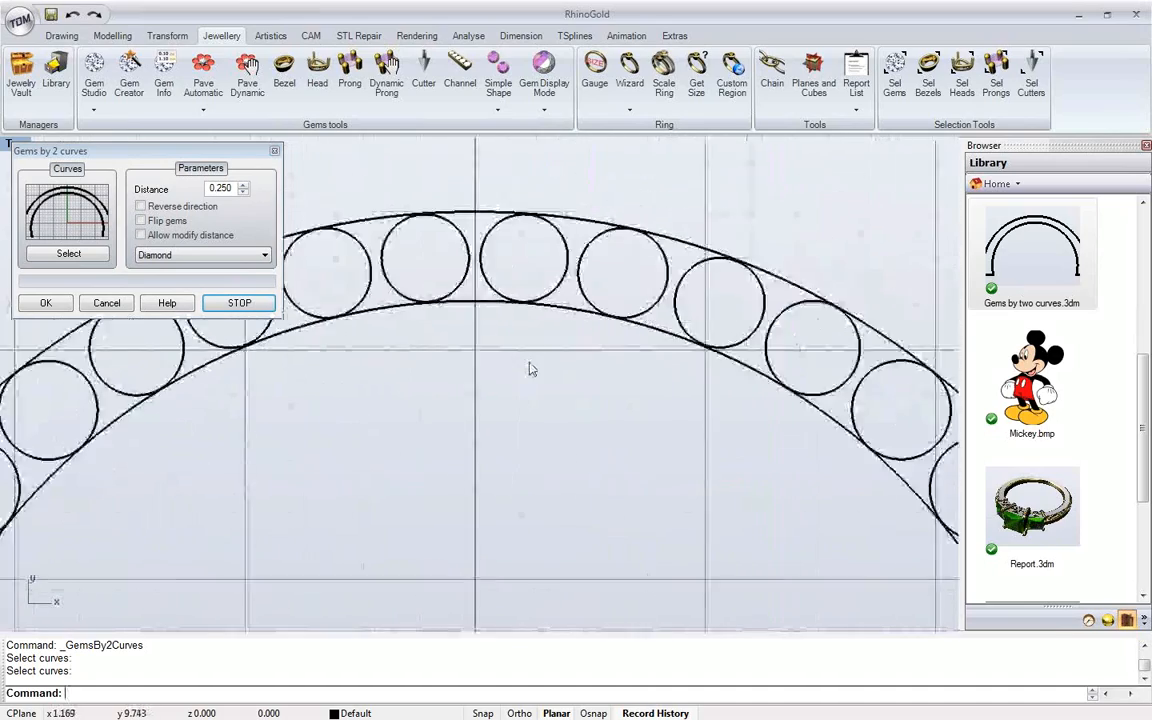
scroll(570, 461, "down", 5)
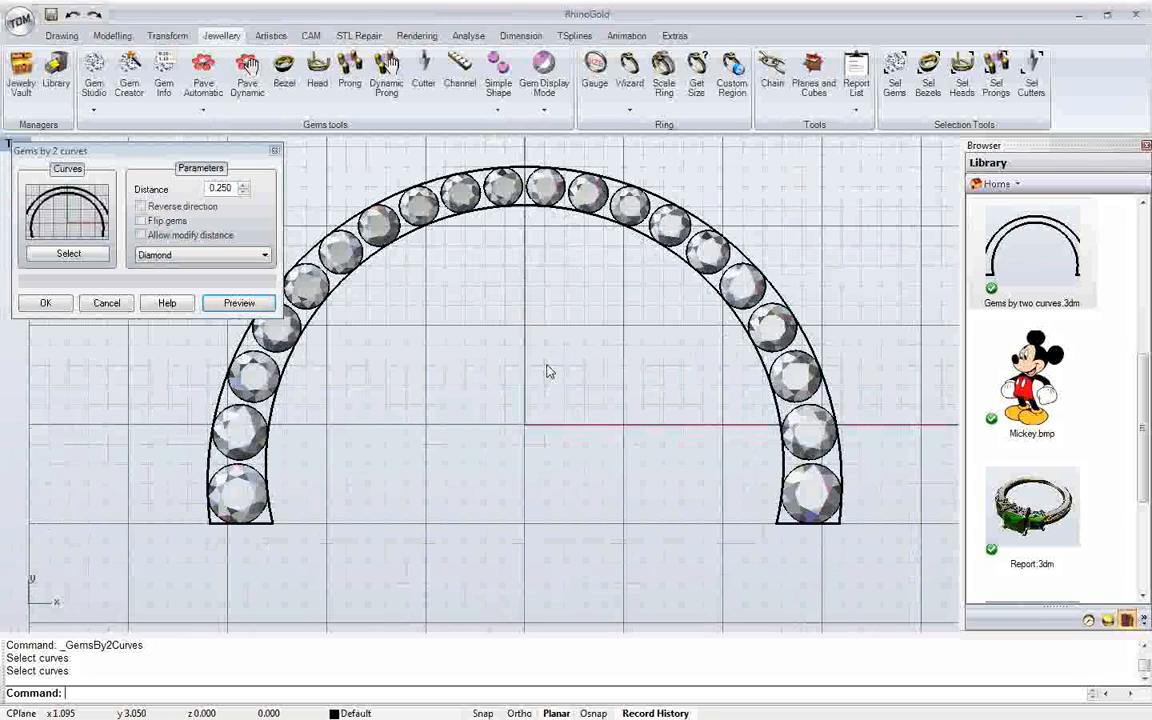
right_click_drag(550, 368, 565, 421)
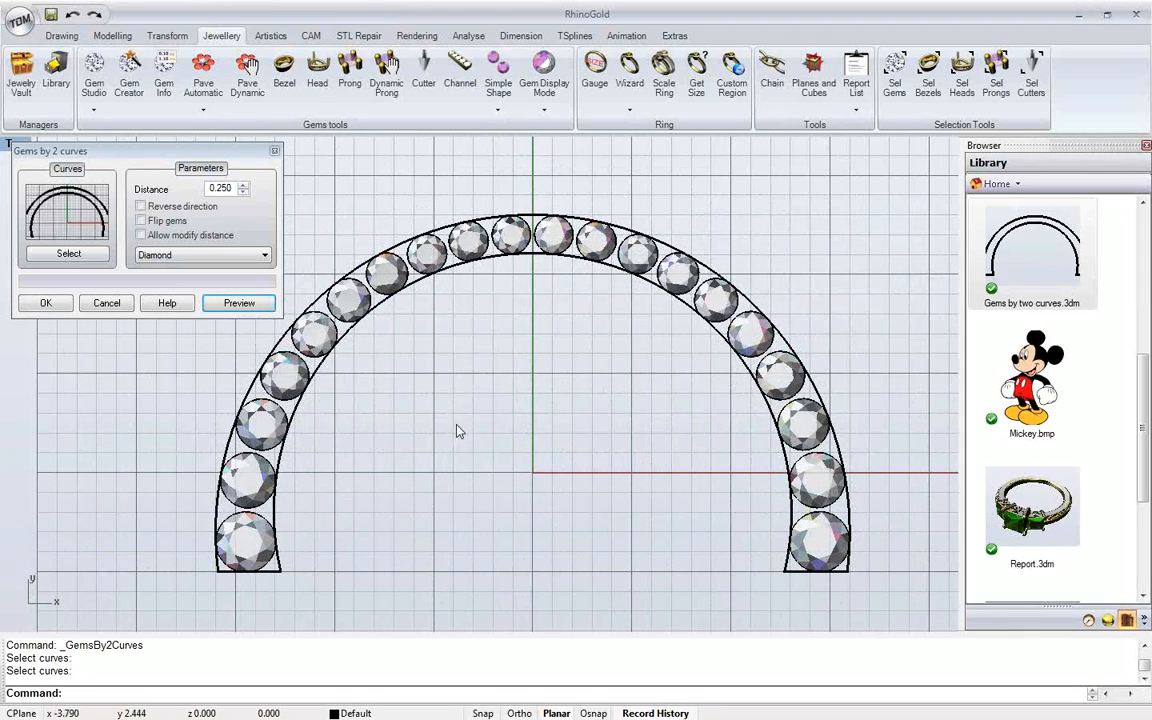
left_click(31, 307)
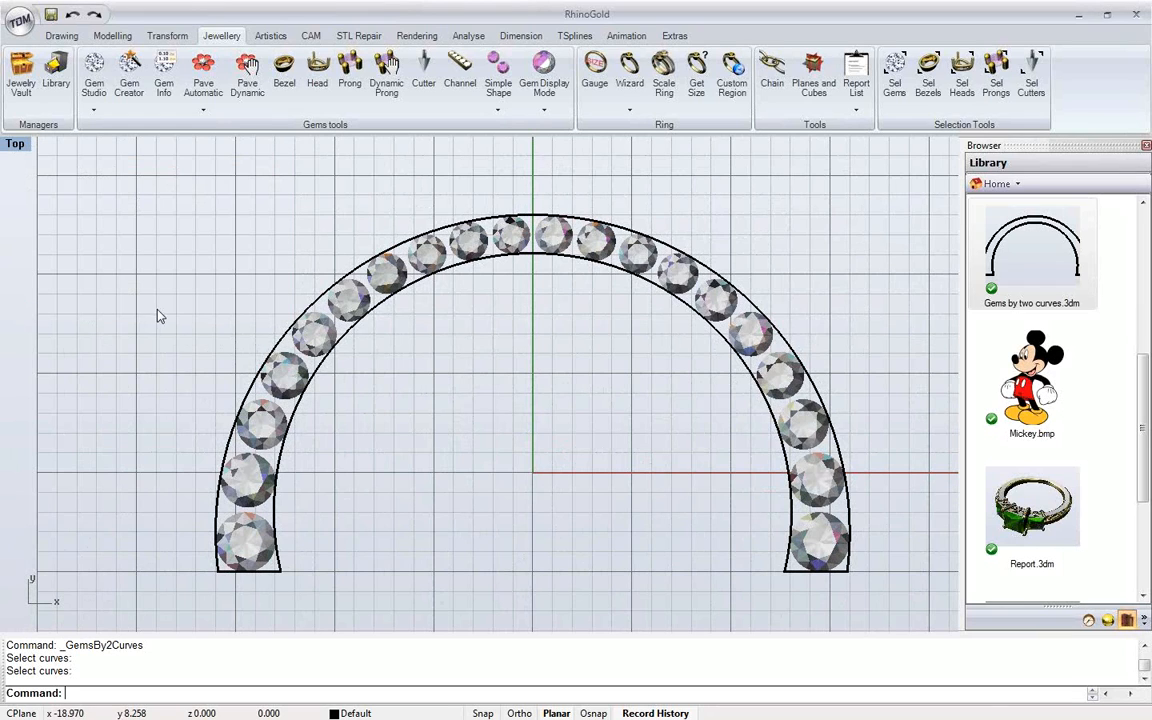
Show the model in the Explorer and collapse all the gem size groups from Size 3.00 to Size 1.90
left_click(1087, 620)
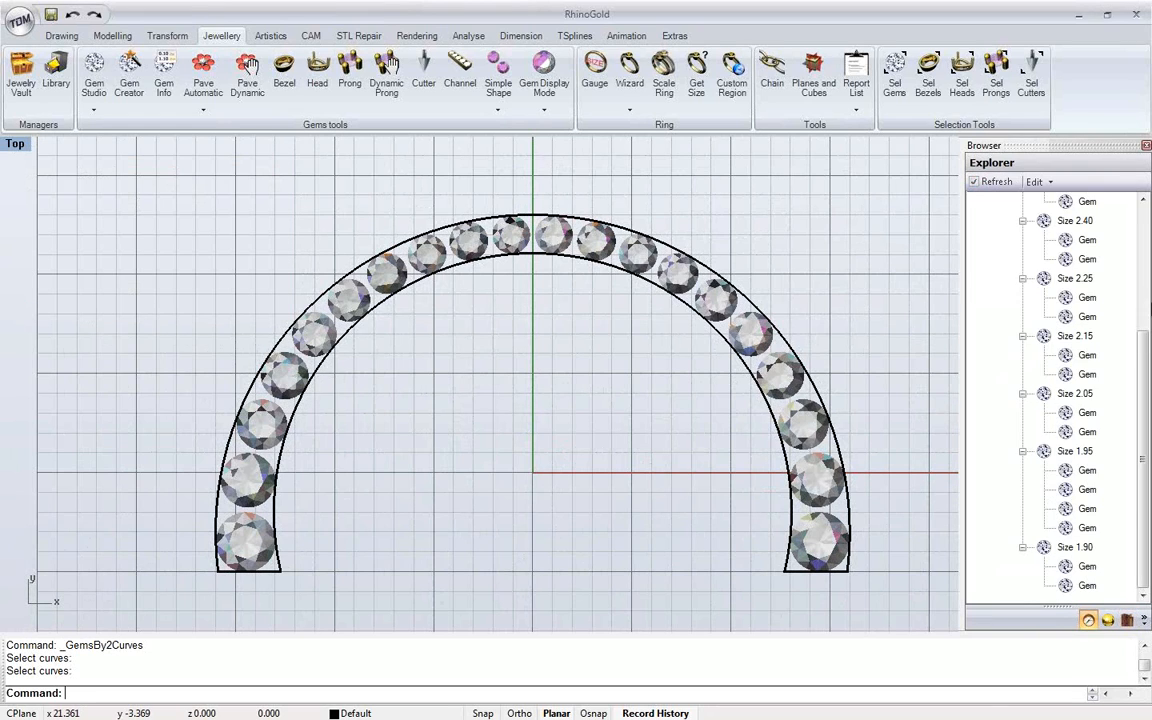
left_click(1144, 311)
left_click(1022, 240)
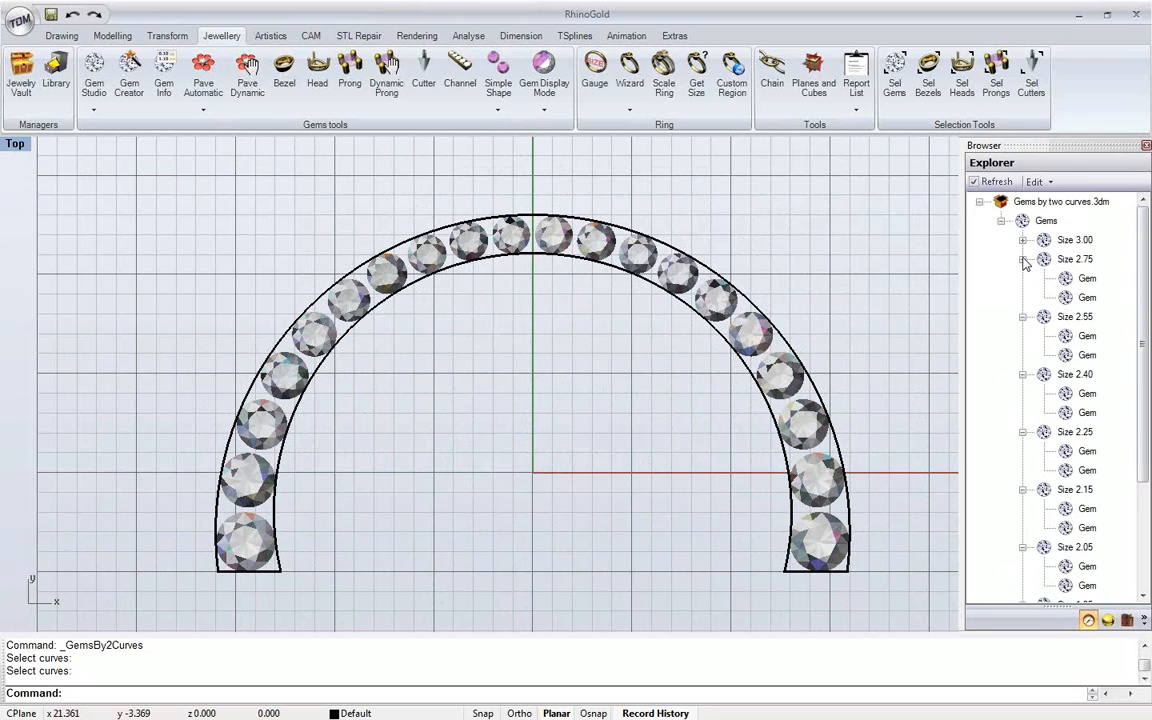
left_click(1022, 259)
left_click(1022, 278)
left_click(1022, 297)
left_click(1022, 316)
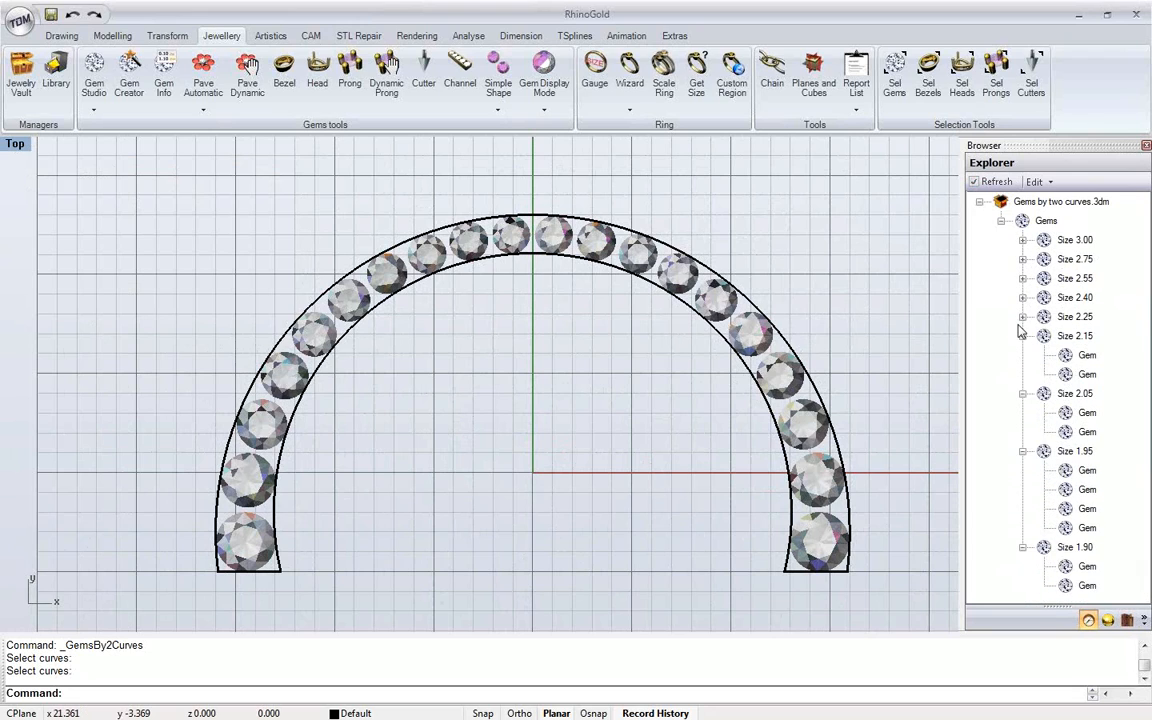
left_click(1022, 336)
left_click(1022, 355)
left_click(1022, 374)
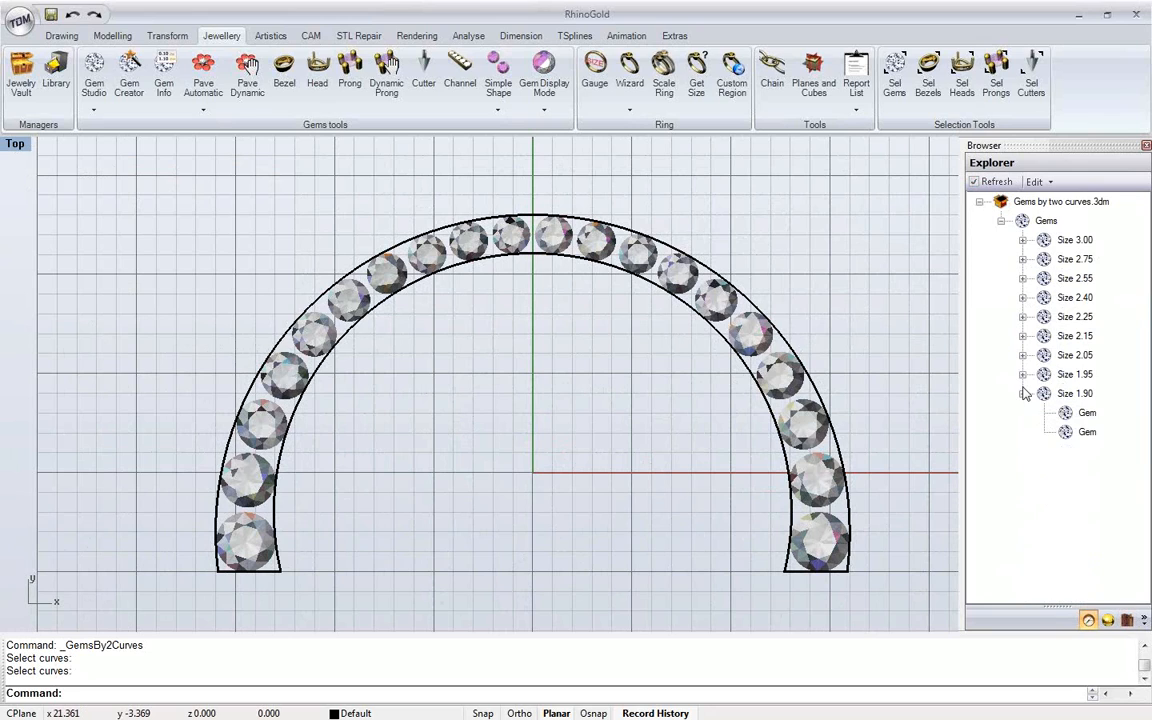
left_click(1022, 393)
Highlight the gems of each size group in turn from Size 3.00 to Size 1.95, clear the selection, and view the whole arch
left_click(1066, 241)
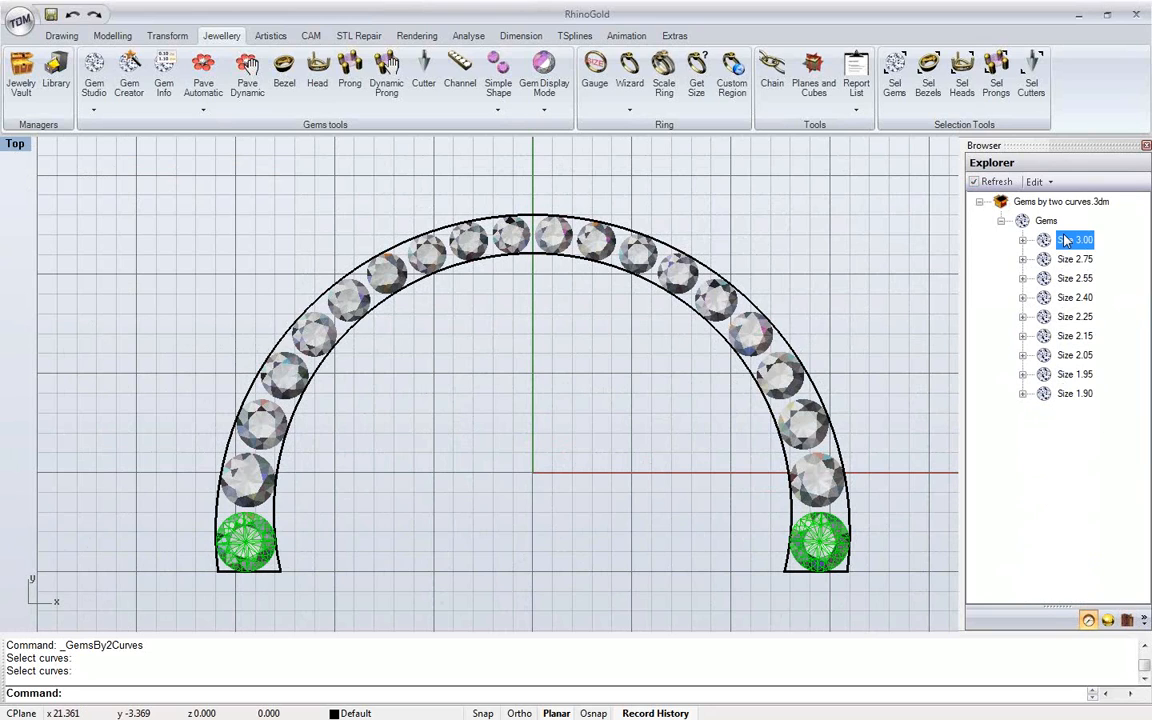
left_click(1068, 259)
left_click(1069, 278)
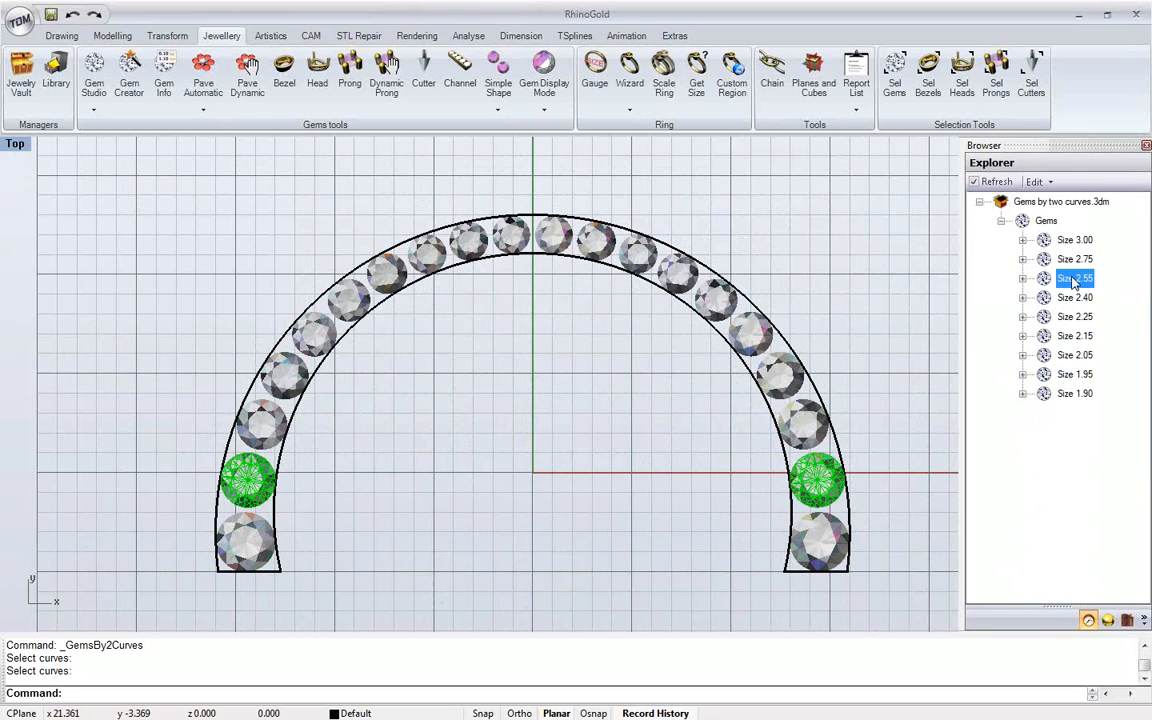
left_click(1070, 297)
left_click(1070, 316)
left_click(1070, 336)
left_click(1070, 355)
left_click(1069, 374)
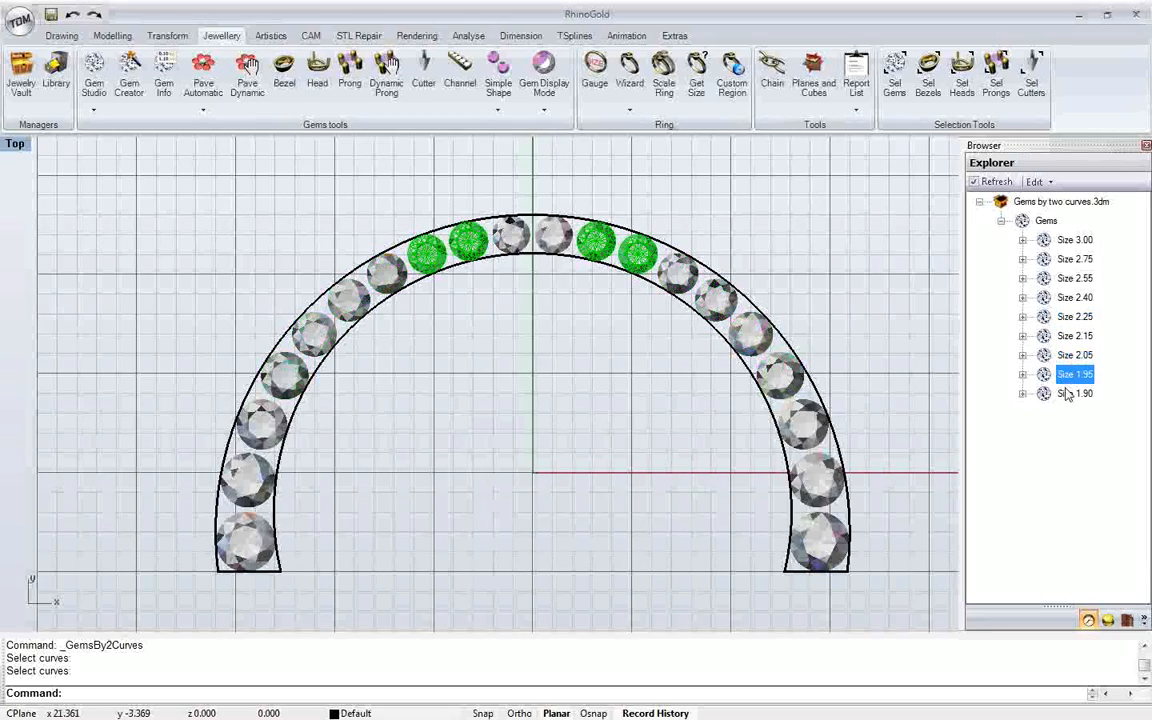
left_click(670, 230)
right_click_drag(625, 301, 596, 290)
scroll(598, 293, "down", 3)
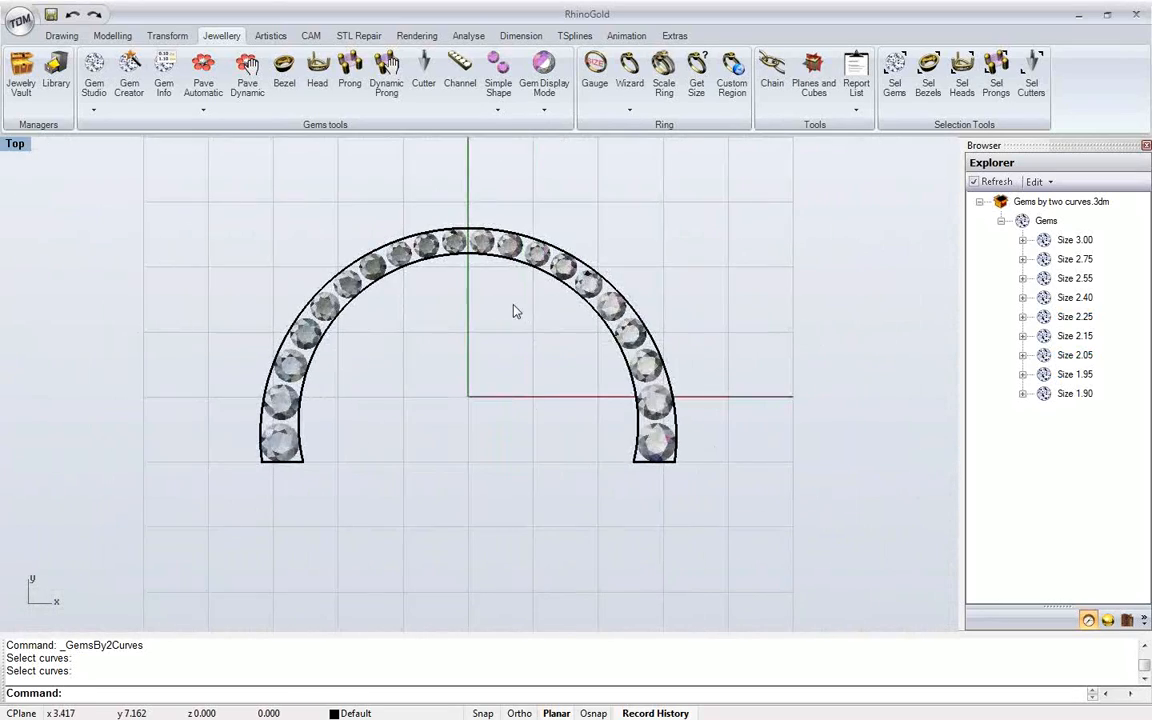
scroll(514, 311, "up", 3)
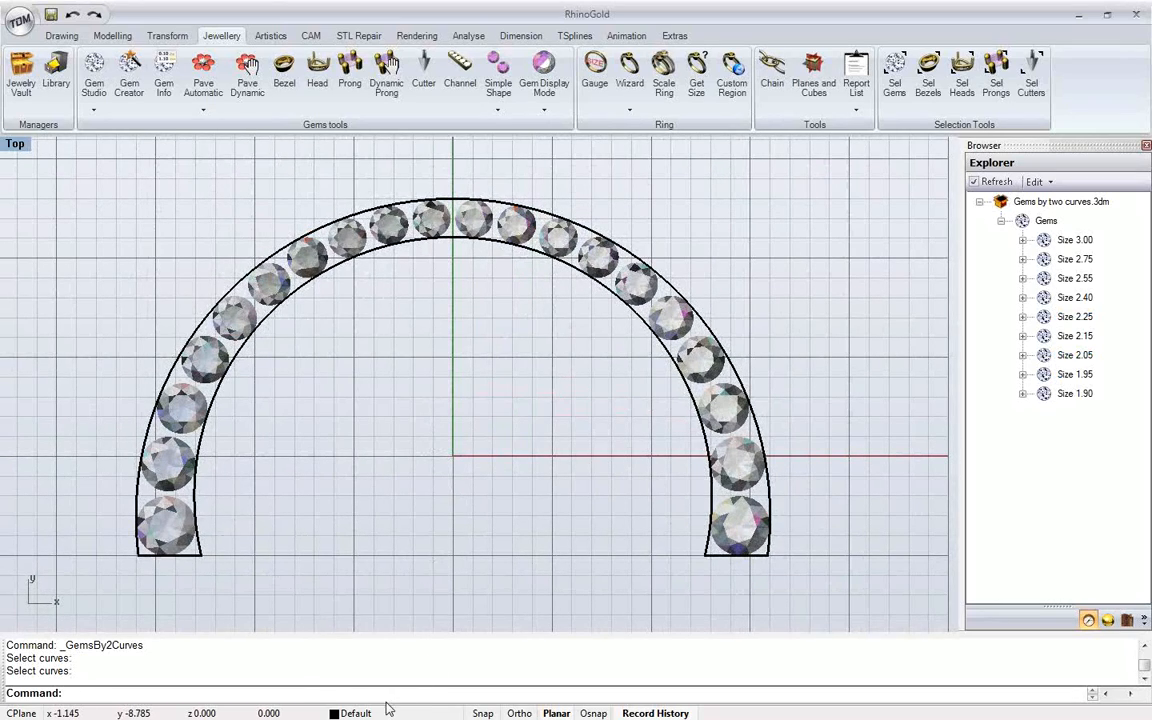
Make Layer 01 current with the Default layer hidden, and show the ring's grooved side face in the maximized Perspective viewport
left_click(375, 711)
left_click(345, 638)
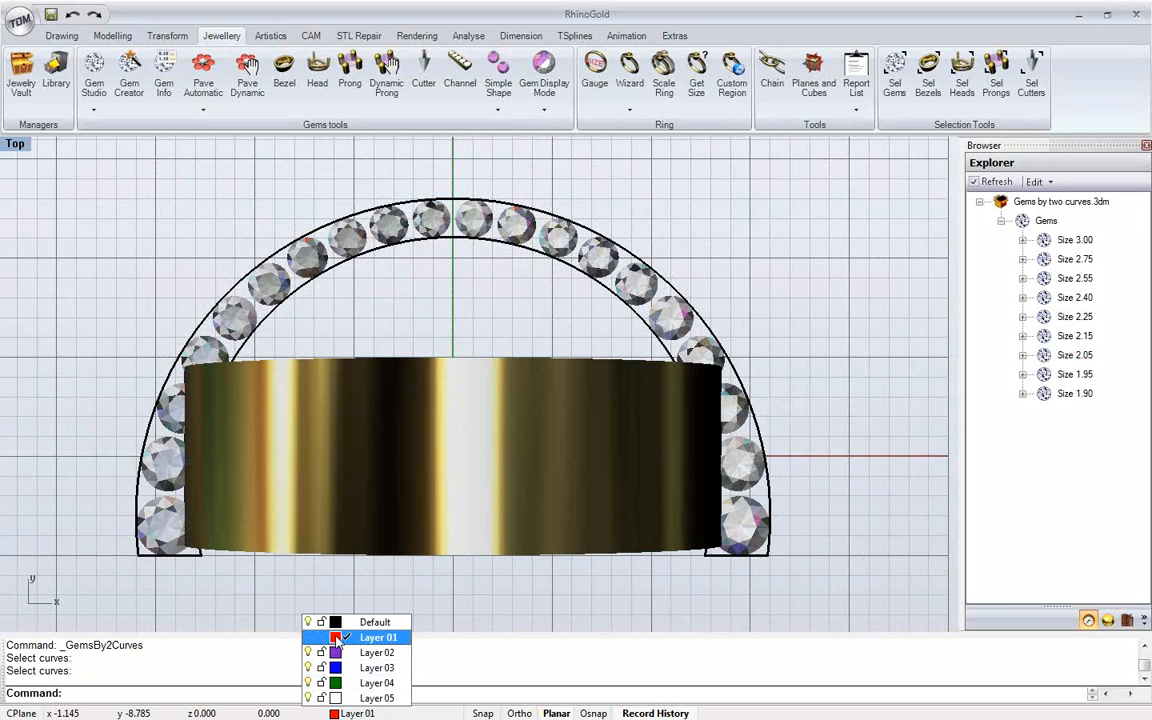
left_click(308, 622)
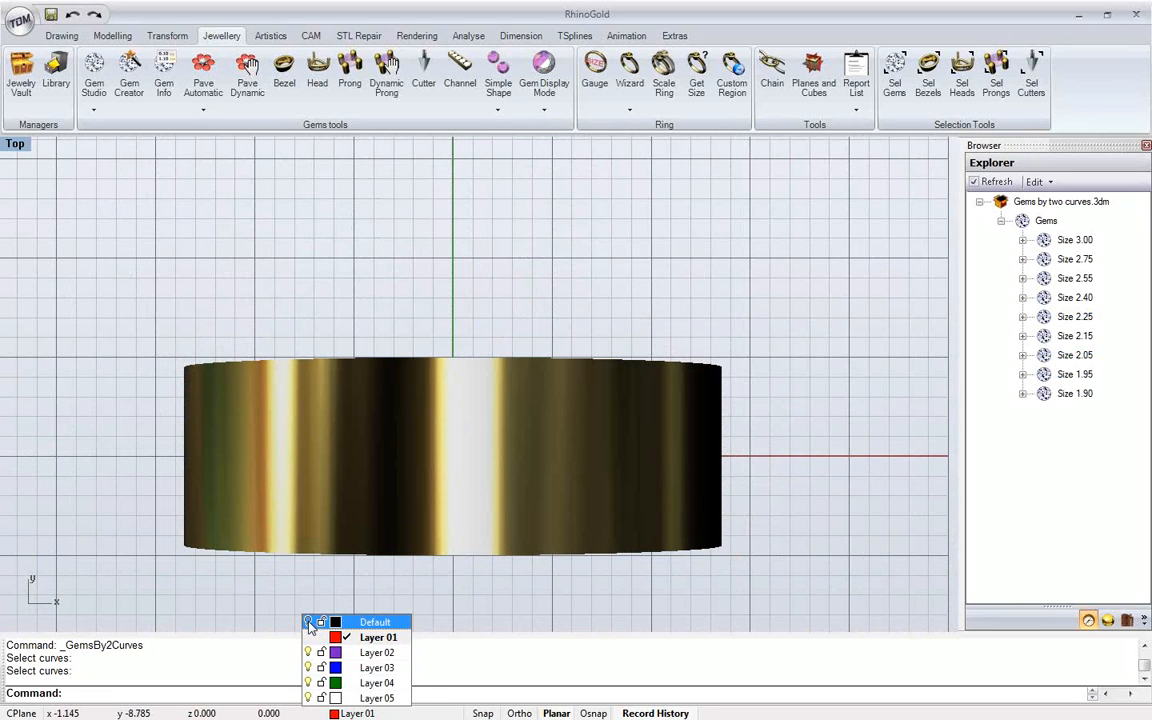
double_click(21, 144)
double_click(496, 151)
right_click_drag(548, 316, 235, 275)
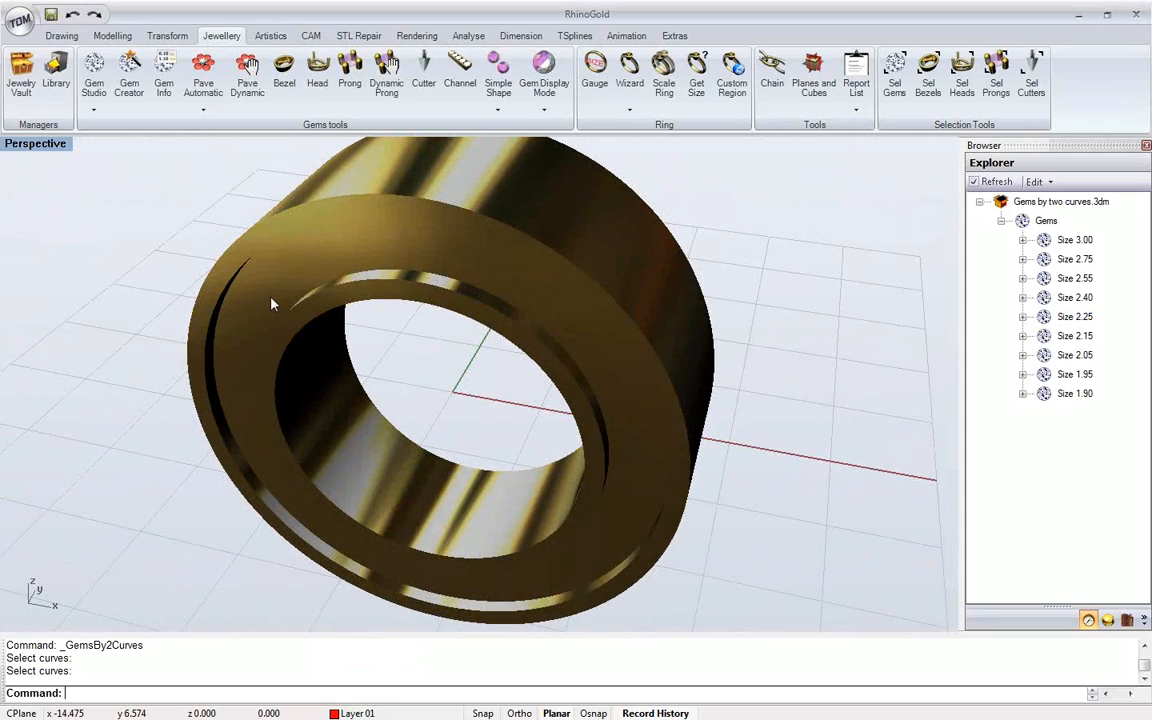
mouse_move(298, 308)
right_mouse_down()
mouse_move(295, 268)
mouse_move(286, 289)
right_mouse_up()
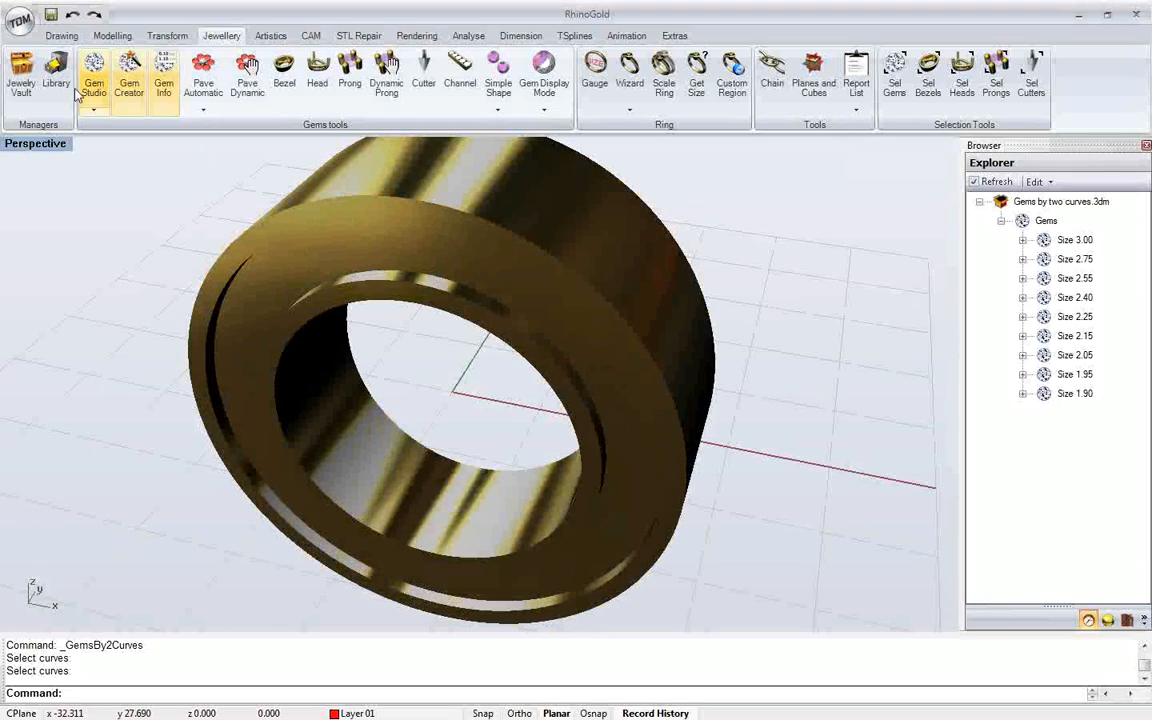
Start Gems by 2 curves and select the inner and outer edges of the groove on the ring's side face
left_click(93, 110)
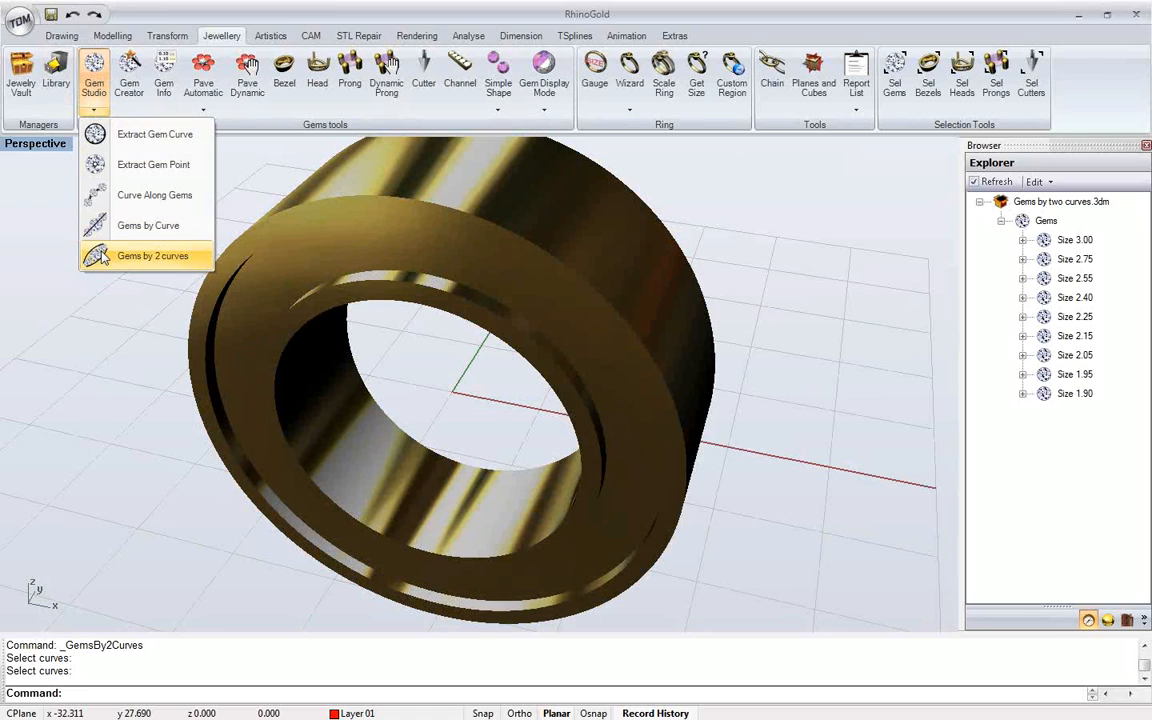
left_click(101, 258)
left_click_drag(110, 16, 112, 159)
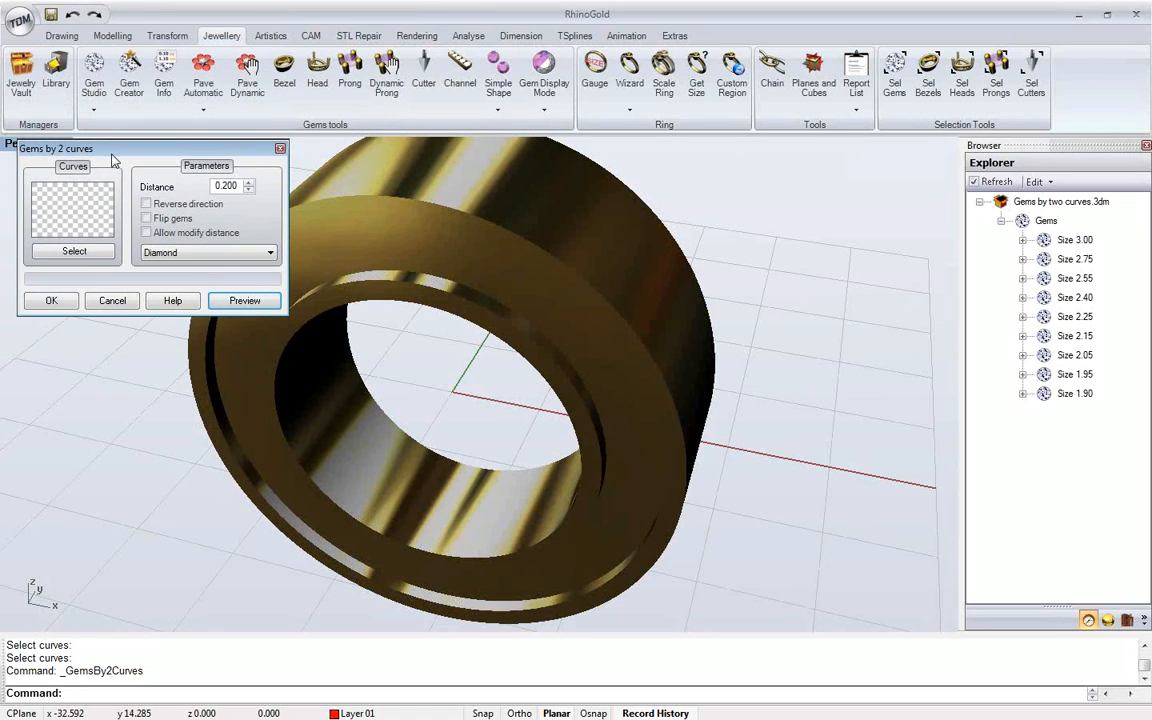
left_click(85, 260)
right_click_drag(230, 335, 442, 334)
scroll(217, 250, "up", 4)
right_click(438, 318)
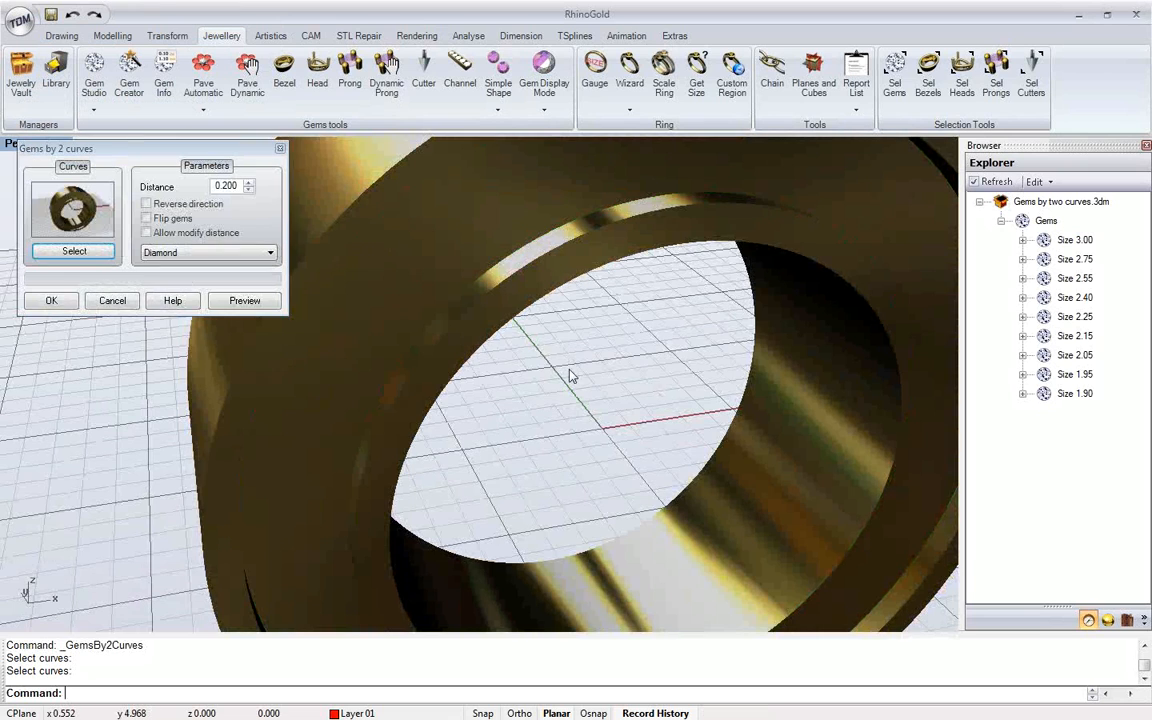
right_click_drag(570, 369, 556, 370)
scroll(557, 376, "down", 5)
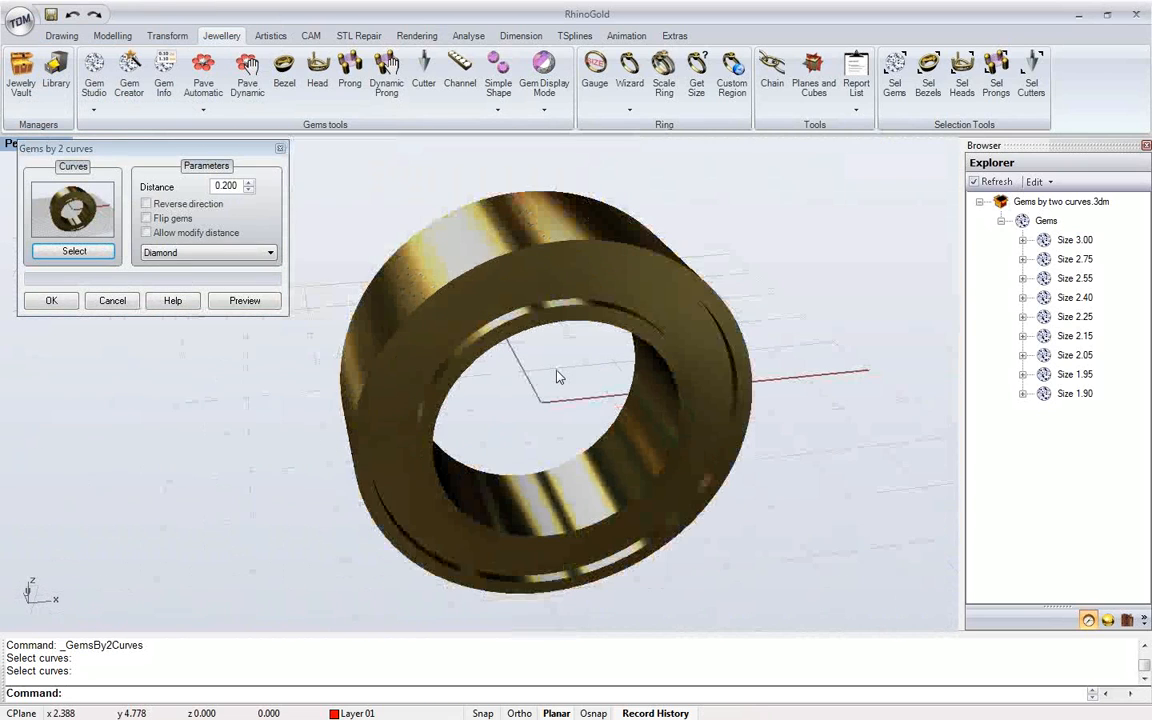
mouse_move(558, 377)
right_mouse_down()
mouse_move(514, 386)
mouse_move(545, 338)
mouse_move(550, 366)
right_mouse_up()
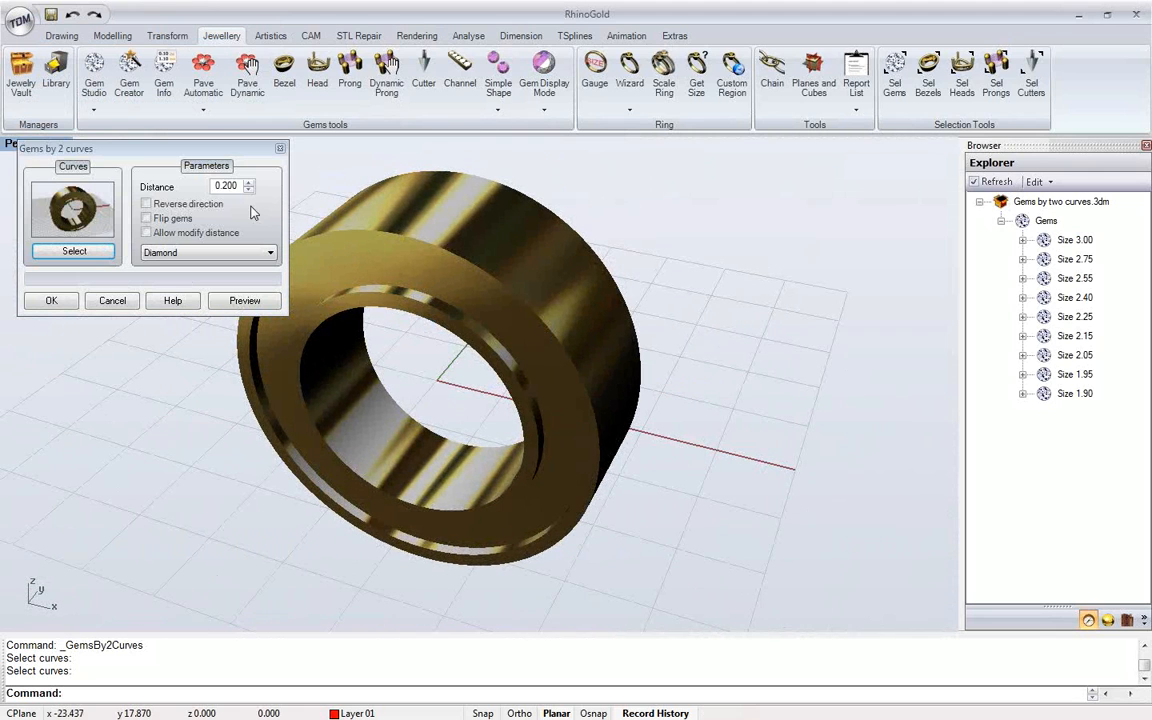
Set the gem spacing distance to 0.250, preview the diamonds around the ring's side face, and accept them
left_click(237, 189)
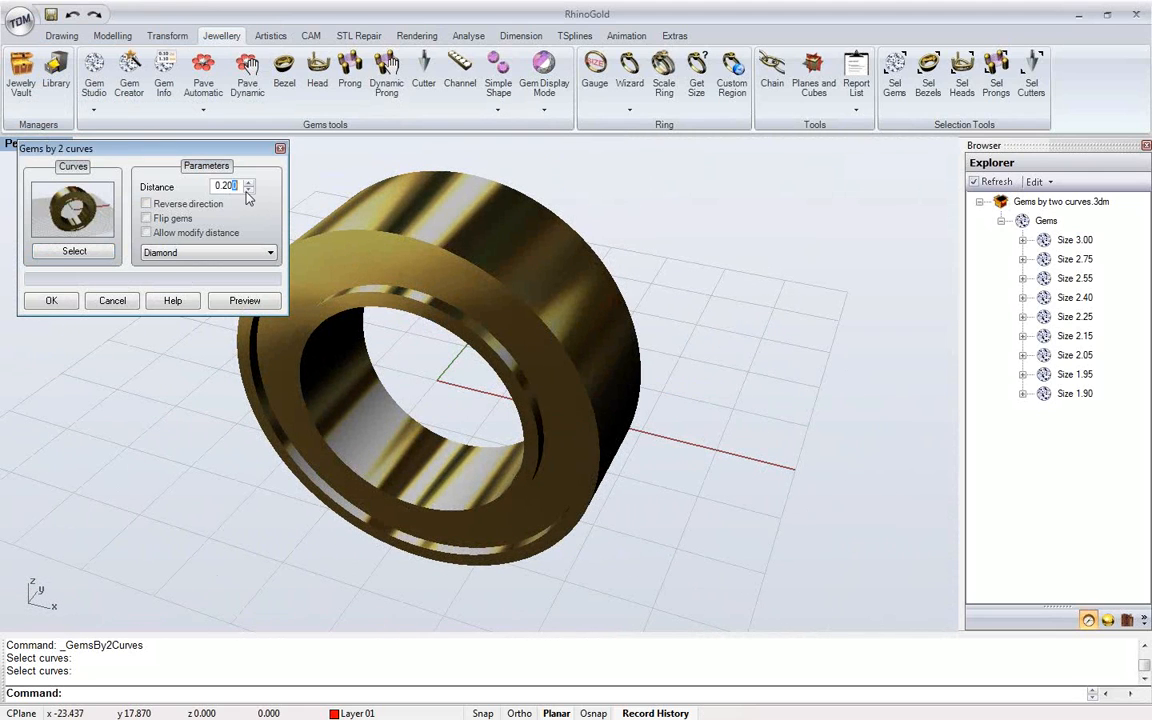
key("BackSpace")
type("5")
right_click_drag(402, 290, 413, 278)
left_click(256, 305)
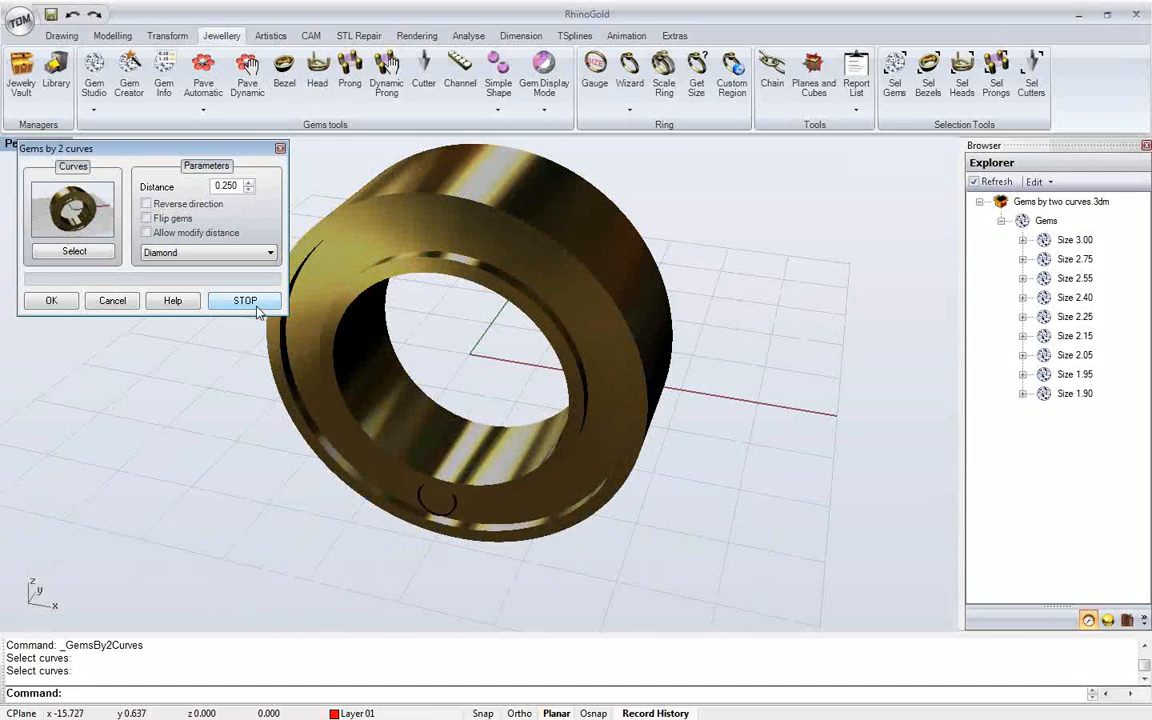
right_click_drag(395, 312, 509, 372)
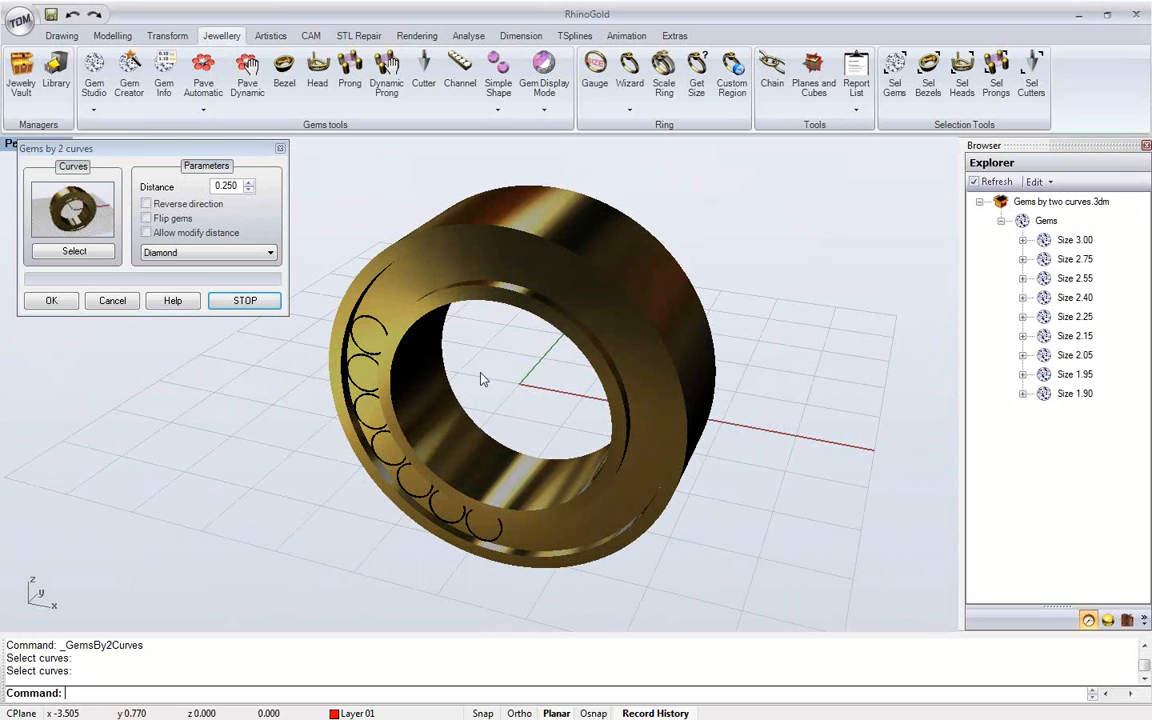
right_click_drag(513, 360, 481, 288)
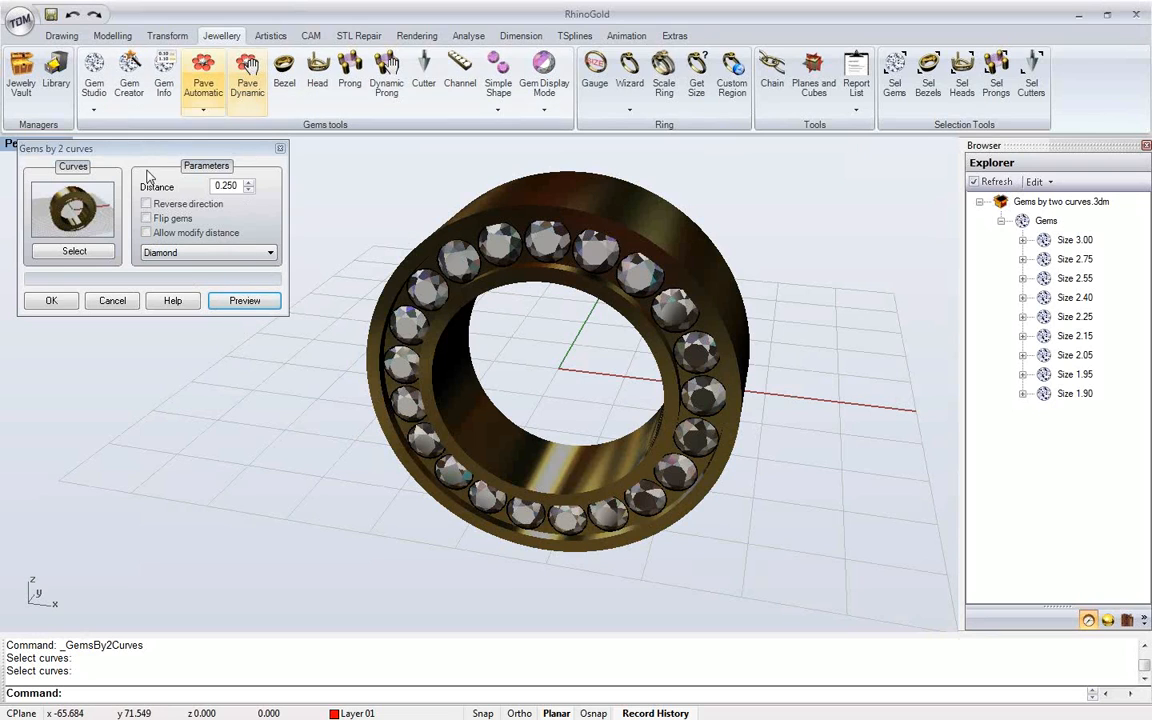
left_click(50, 301)
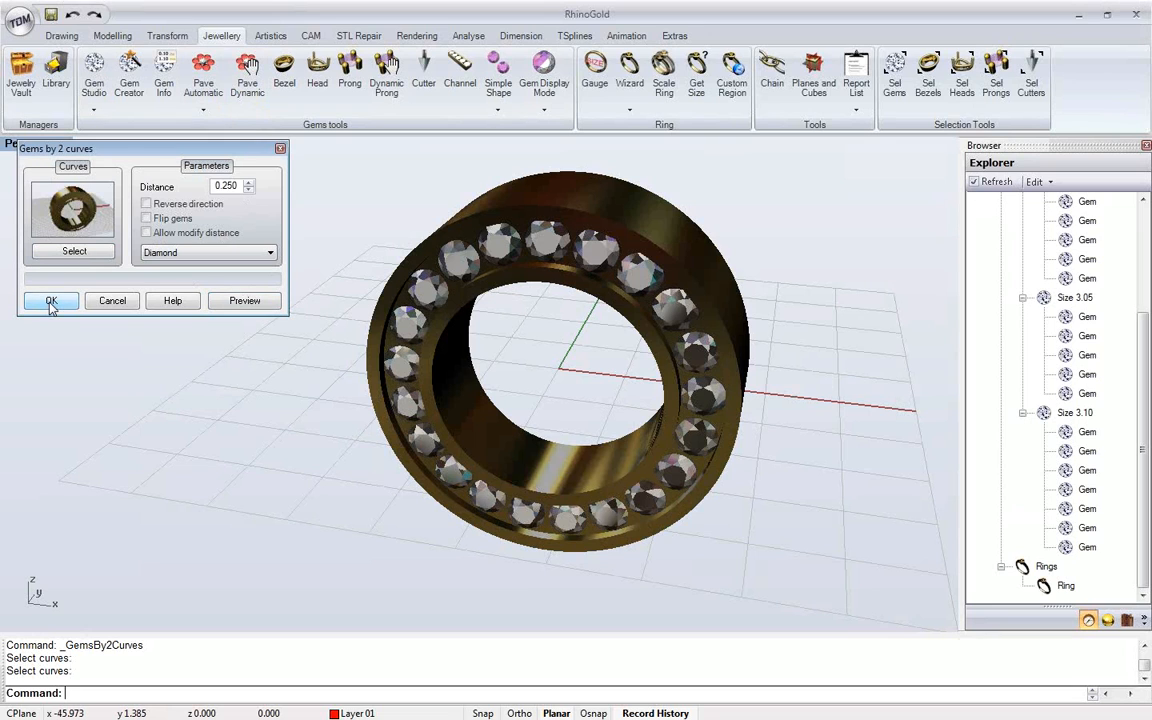
Select all the gems on the ring's side face, mirror them to the opposite face with Symmetry Vertical, and examine that face
right_click_drag(550, 391, 373, 337)
scroll(488, 403, "down", 4)
left_click_drag(273, 229, 388, 502)
right_click_drag(333, 328, 470, 460)
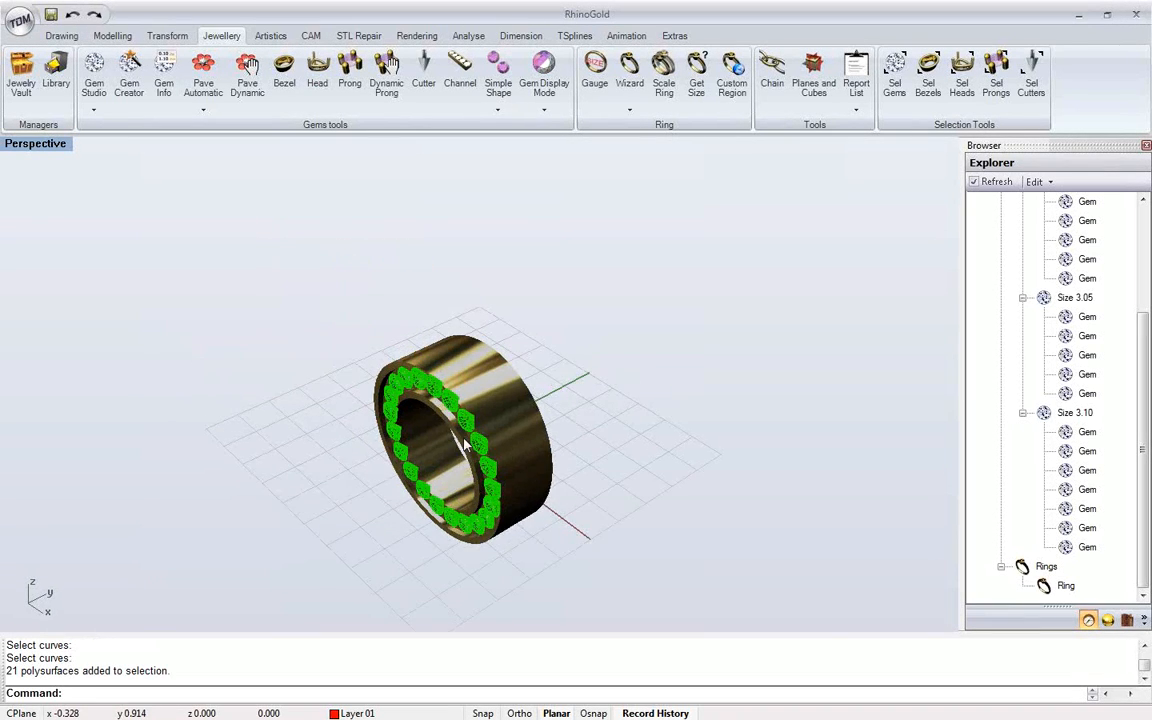
left_click(167, 35)
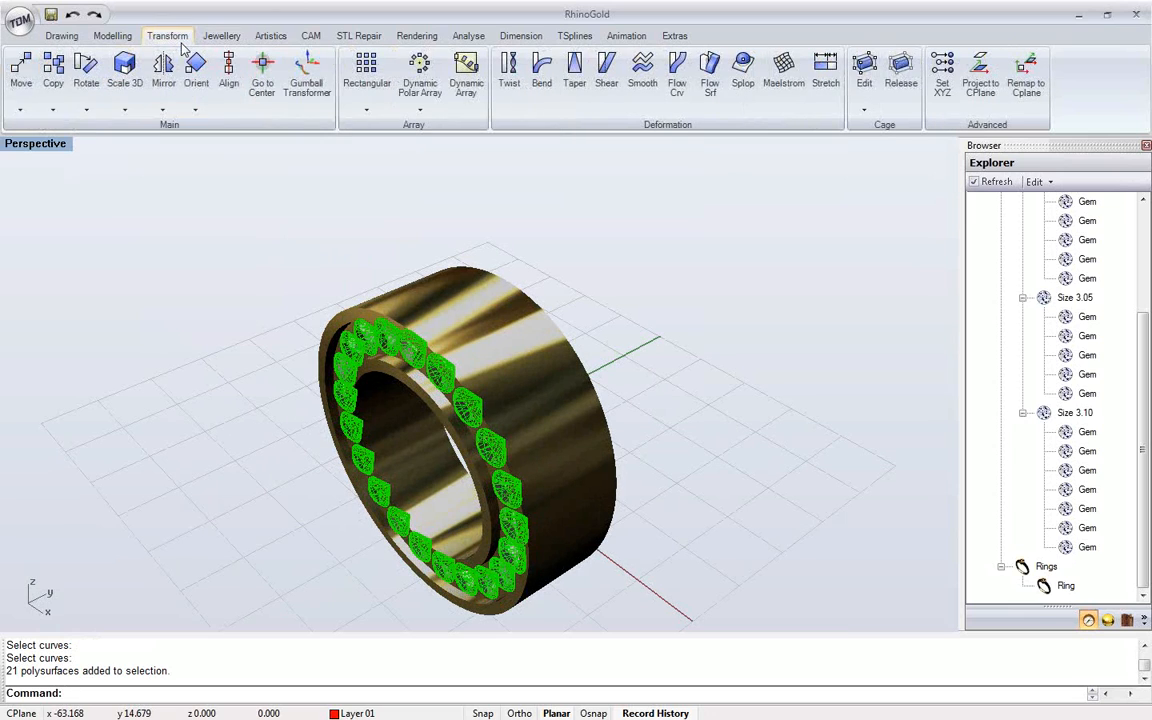
left_click(164, 111)
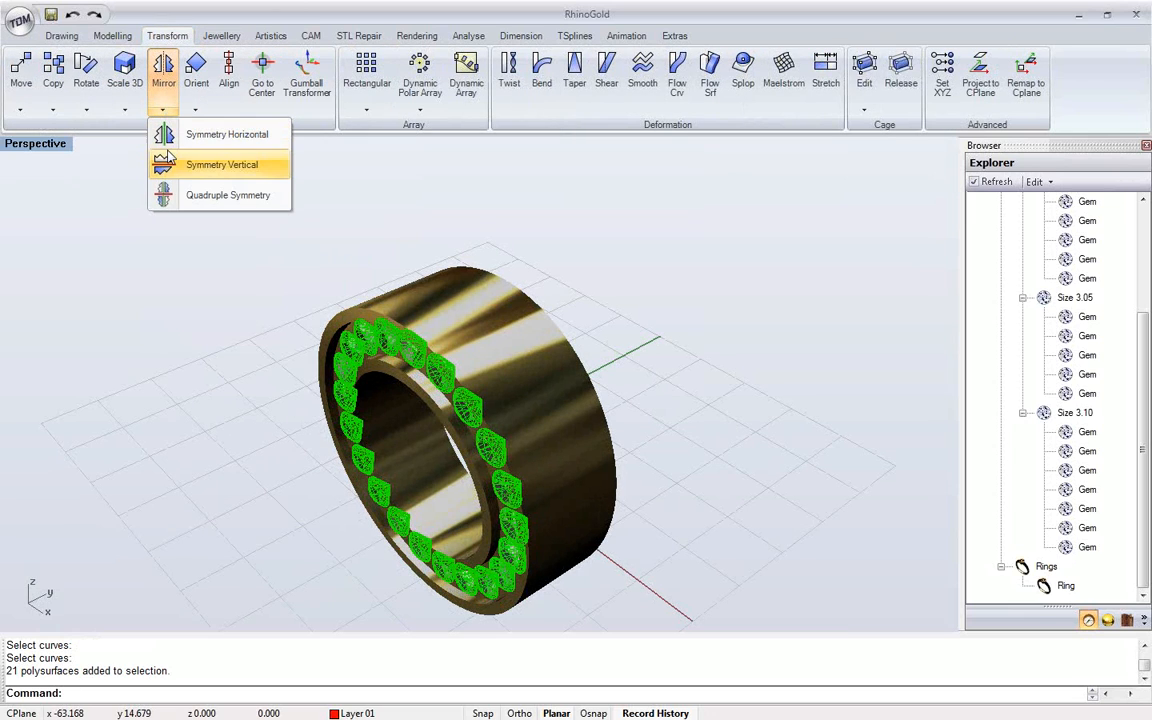
left_click(200, 165)
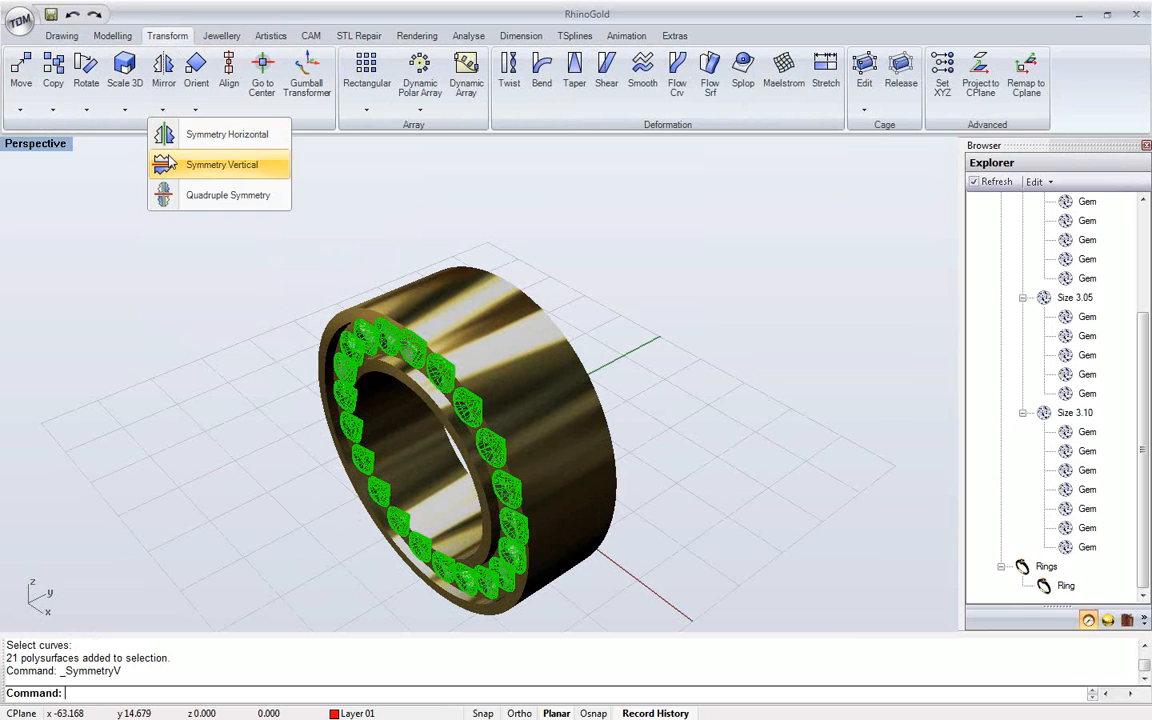
right_click_drag(366, 338, 470, 370)
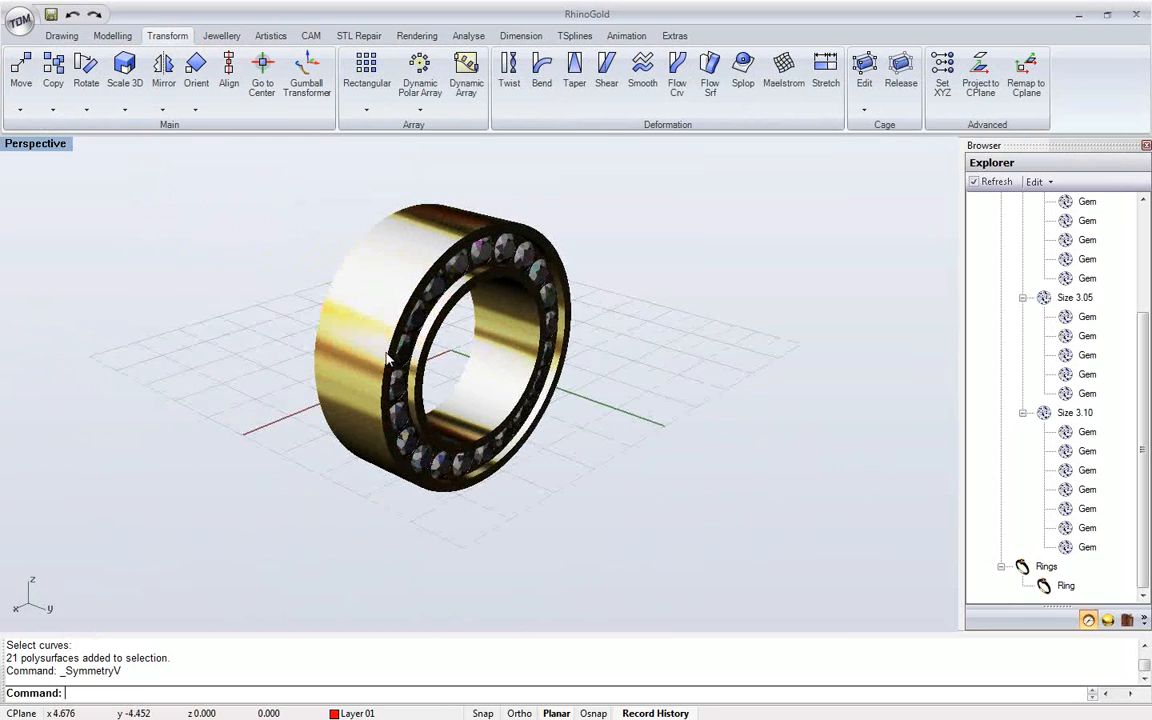
scroll(392, 354, "up", 2)
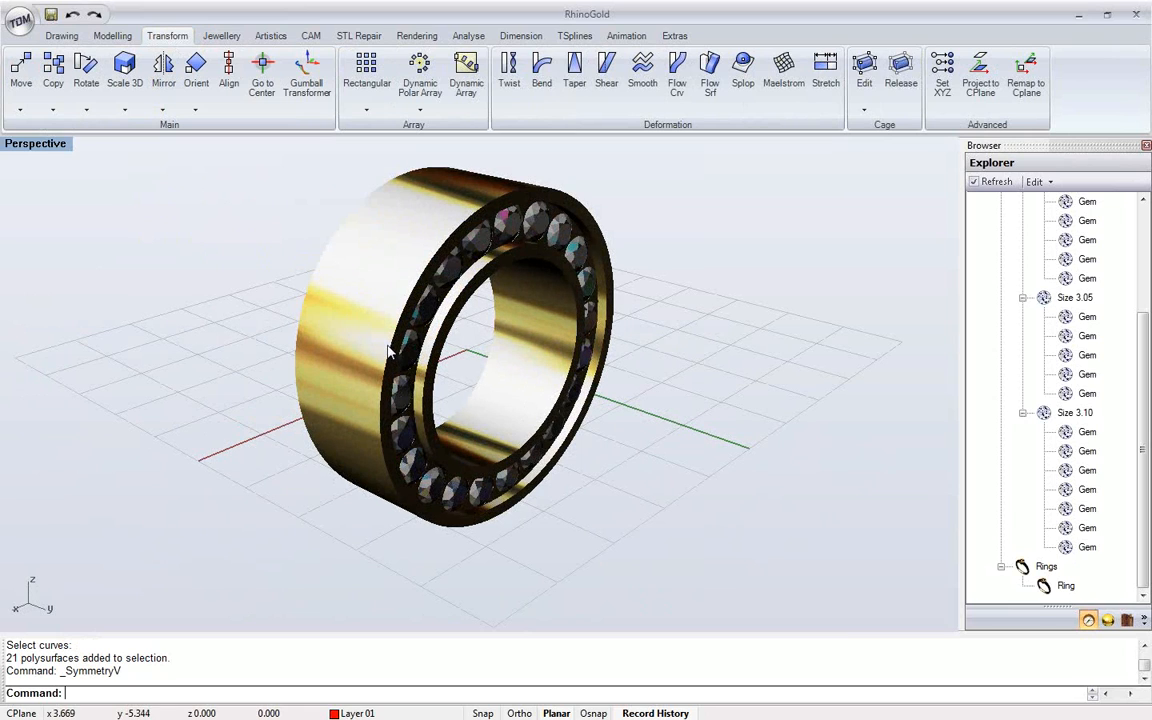
right_click_drag(405, 311, 415, 335, "shift")
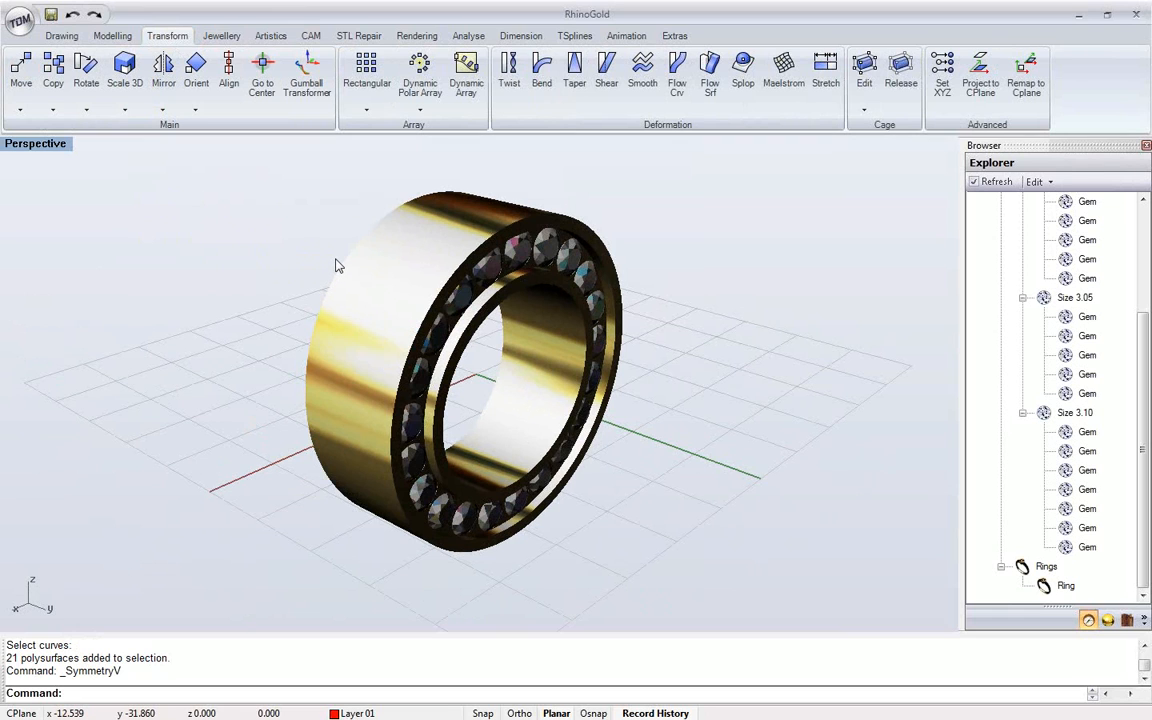
Switch to the PowerPoint webinar presentation and start the slide show at the Gems by Curves slide
key("alt+Tab")
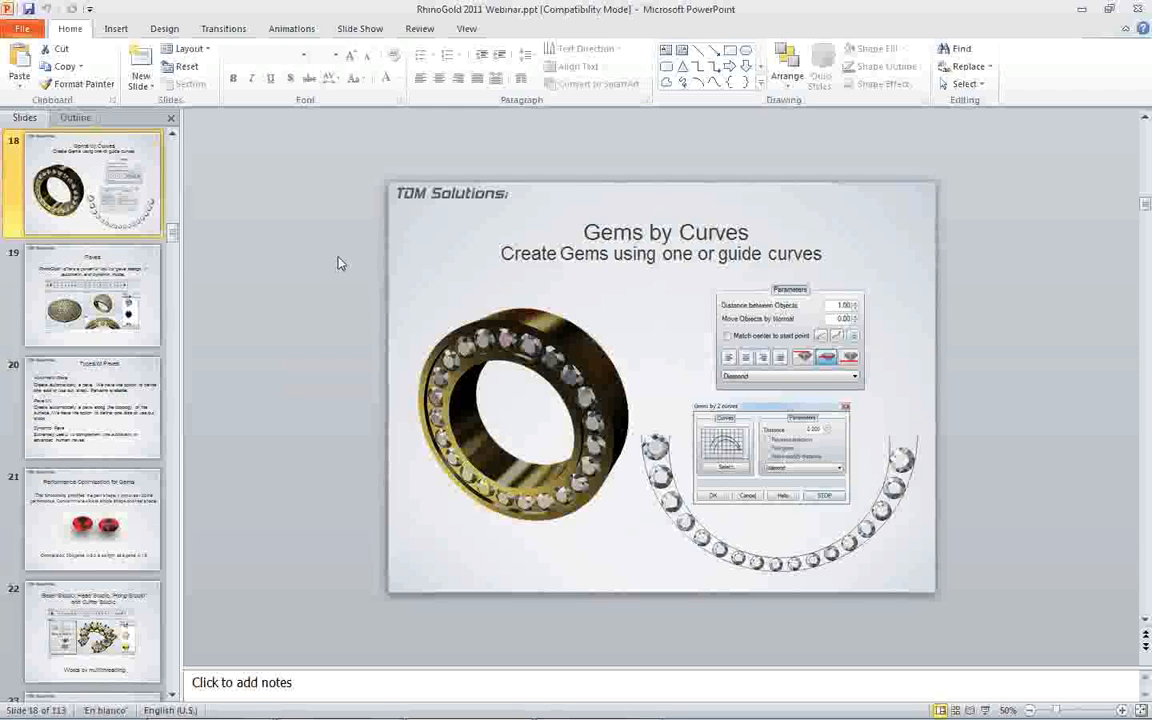
left_click(985, 710)
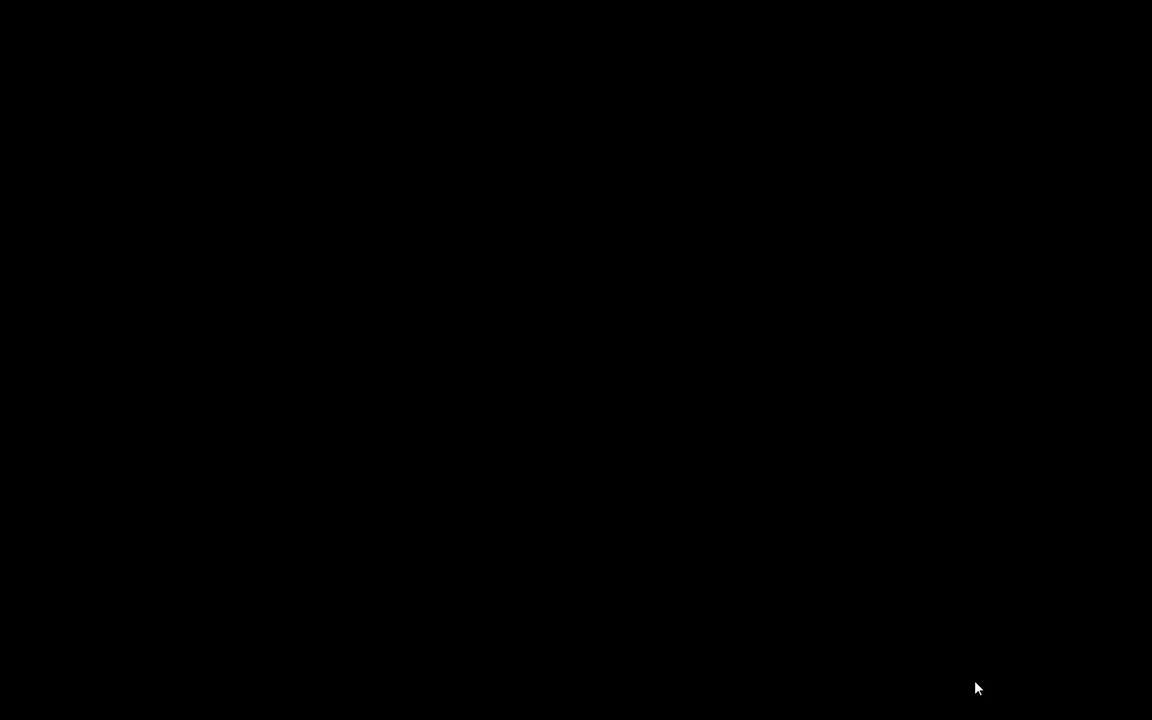
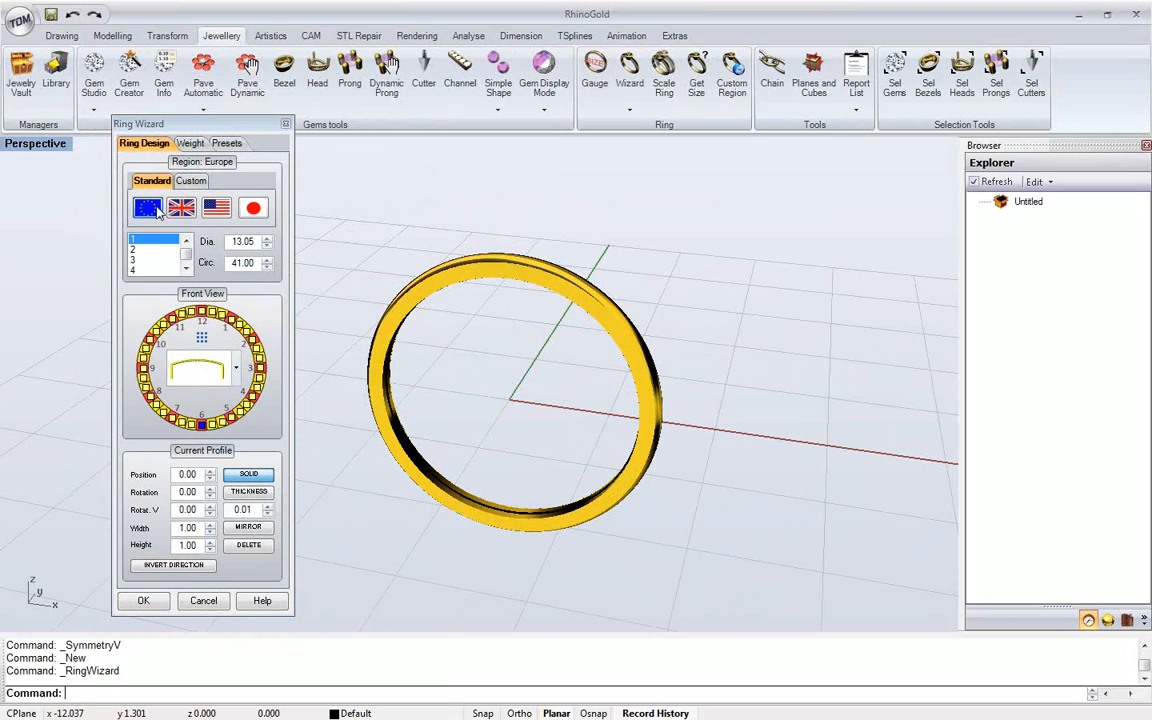
Try the British, US and Japanese size standards and the custom region option in the Ring Wizard, returning to the European standard
left_click(180, 208)
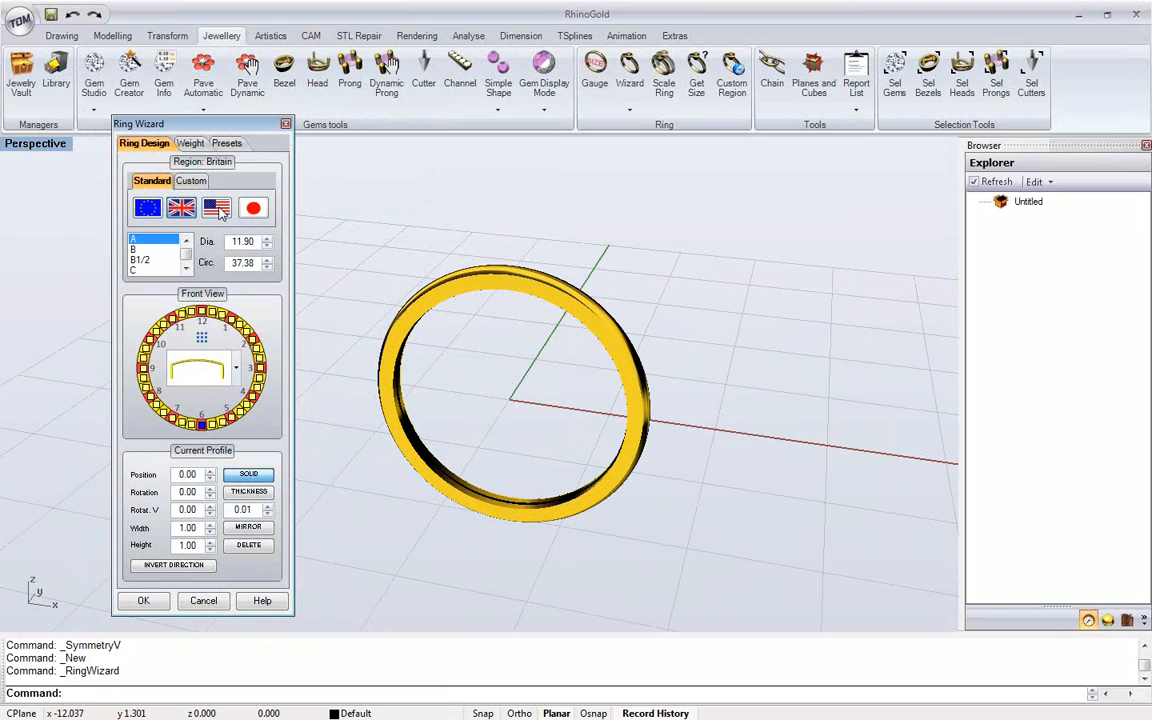
left_click(205, 208)
left_click(258, 209)
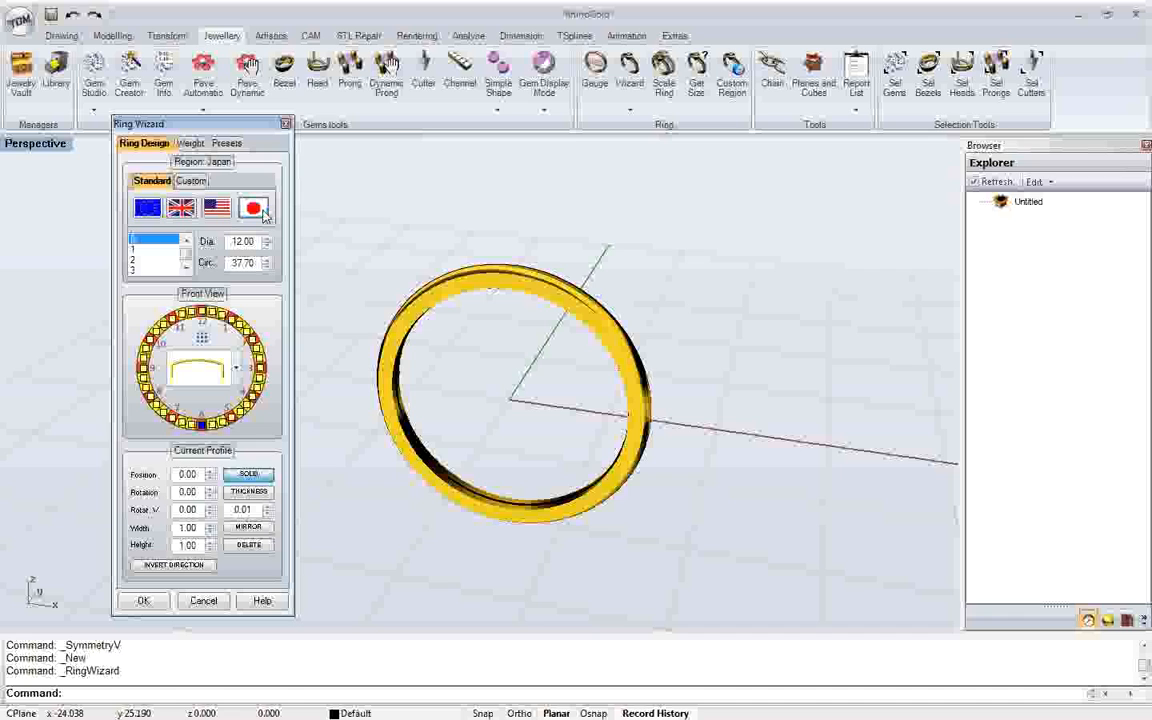
left_click(190, 180)
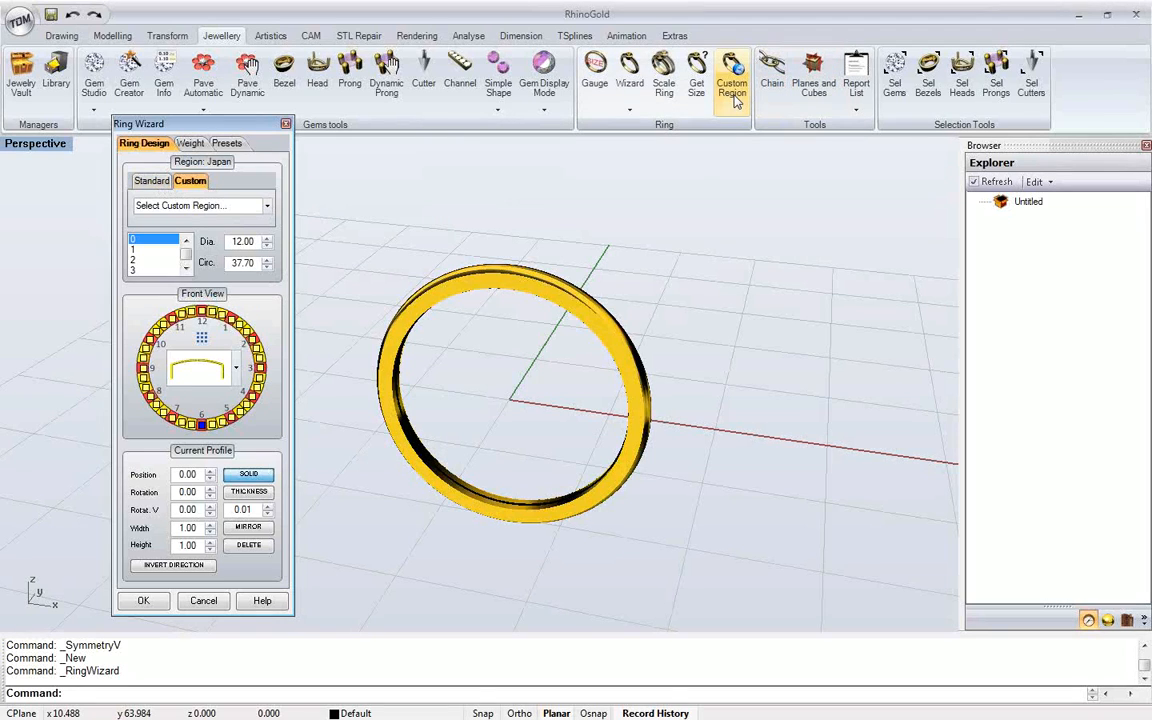
left_click(152, 181)
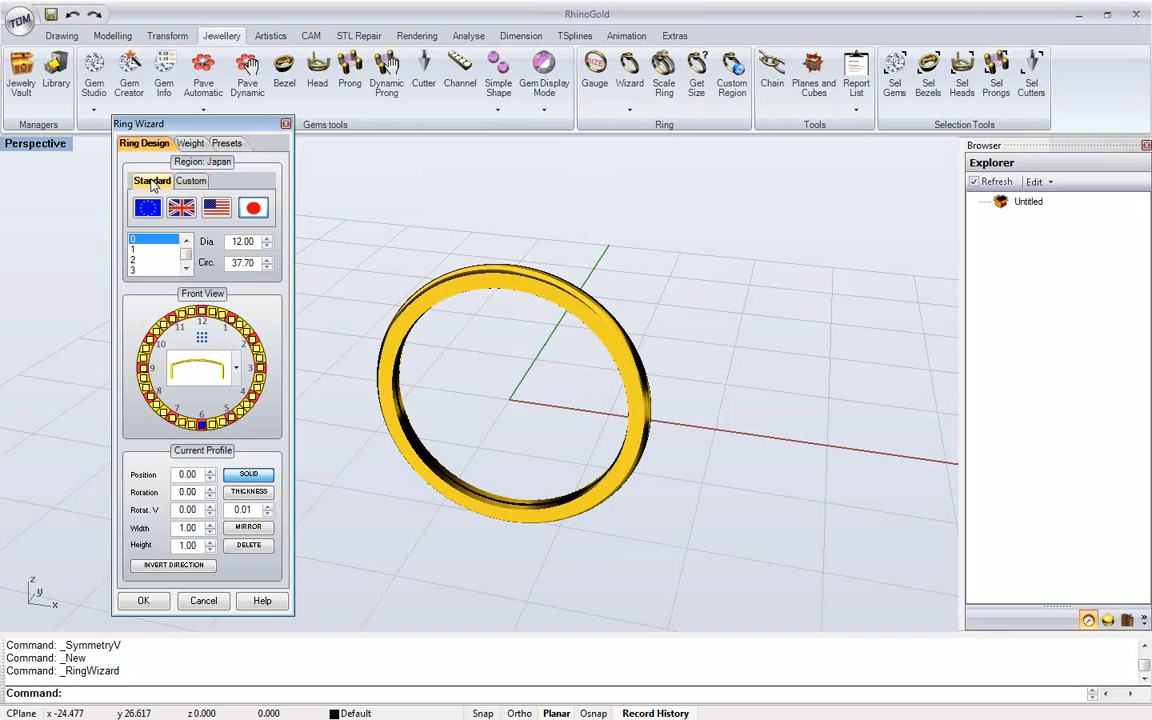
left_click(149, 215)
Try European ring sizes 14 and 12, settle on size 13, and examine the ring
right_click_drag(565, 310, 427, 357)
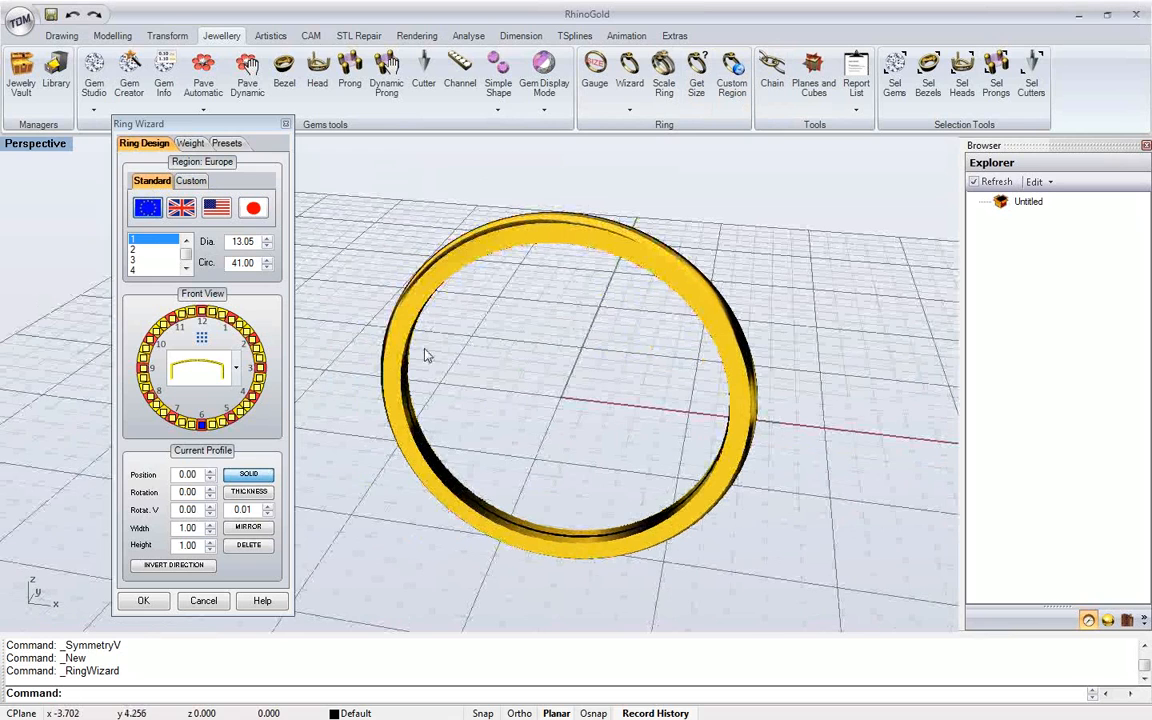
left_click(187, 267)
left_click(187, 267)
left_click(187, 267)
left_click(188, 267)
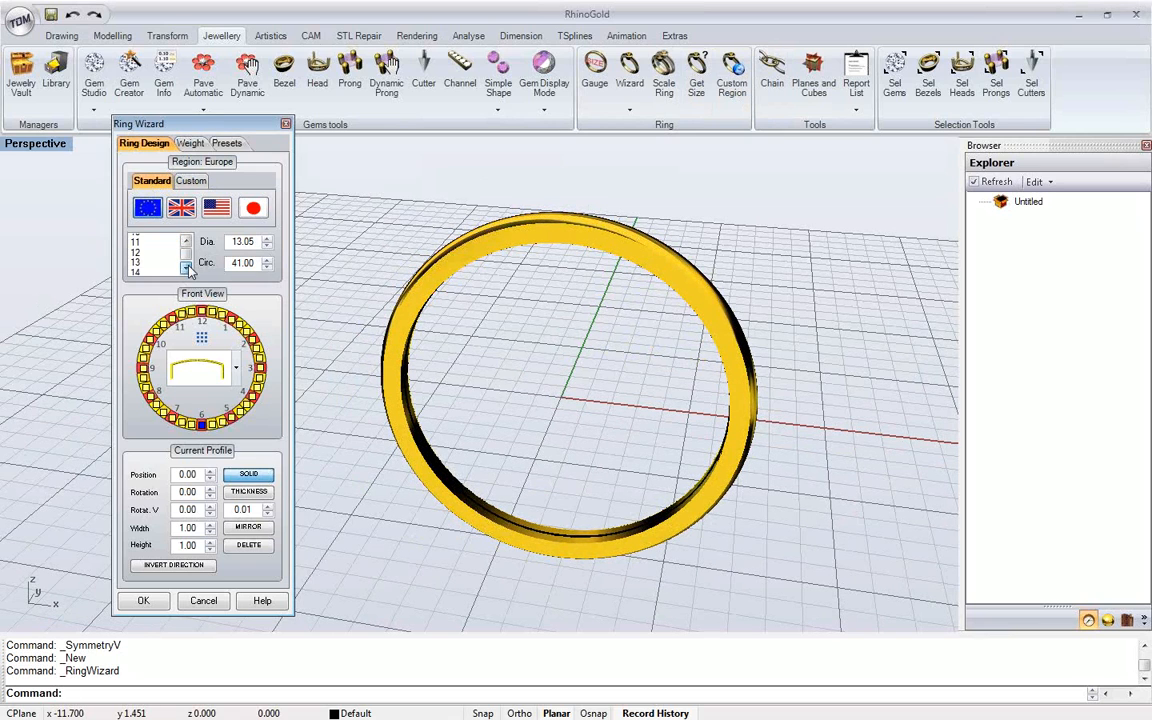
left_click(158, 271)
mouse_move(669, 434)
right_mouse_down()
mouse_move(648, 424)
mouse_move(664, 446)
right_mouse_up()
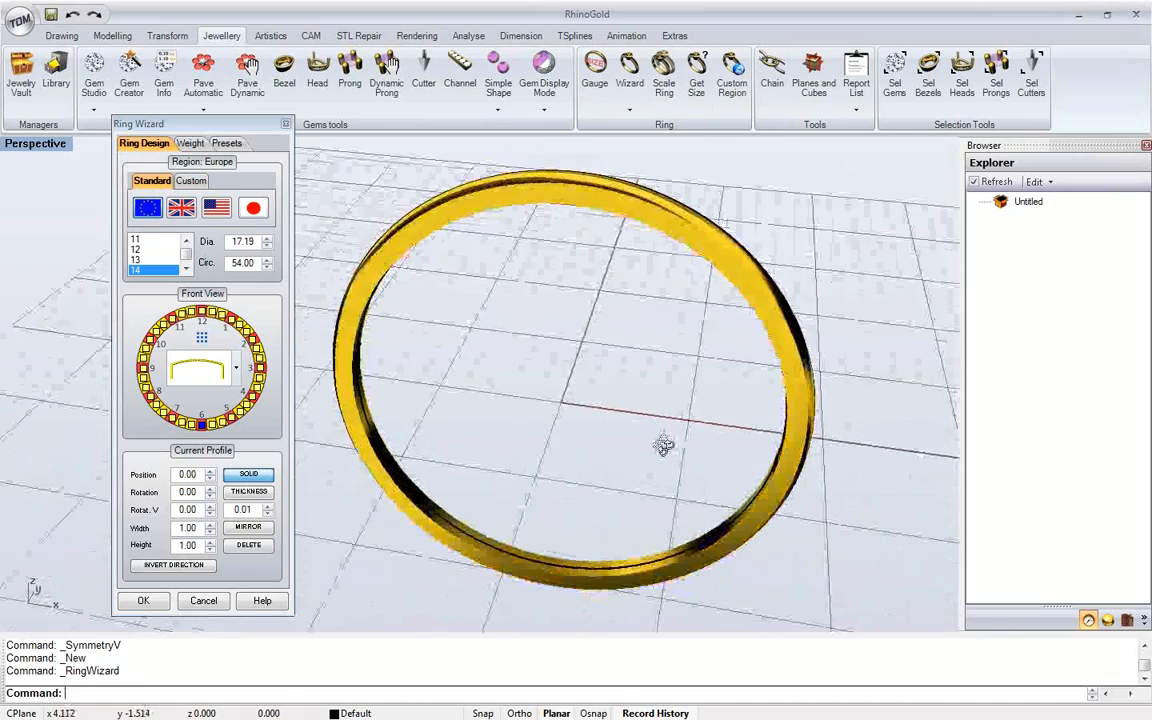
left_click(151, 262)
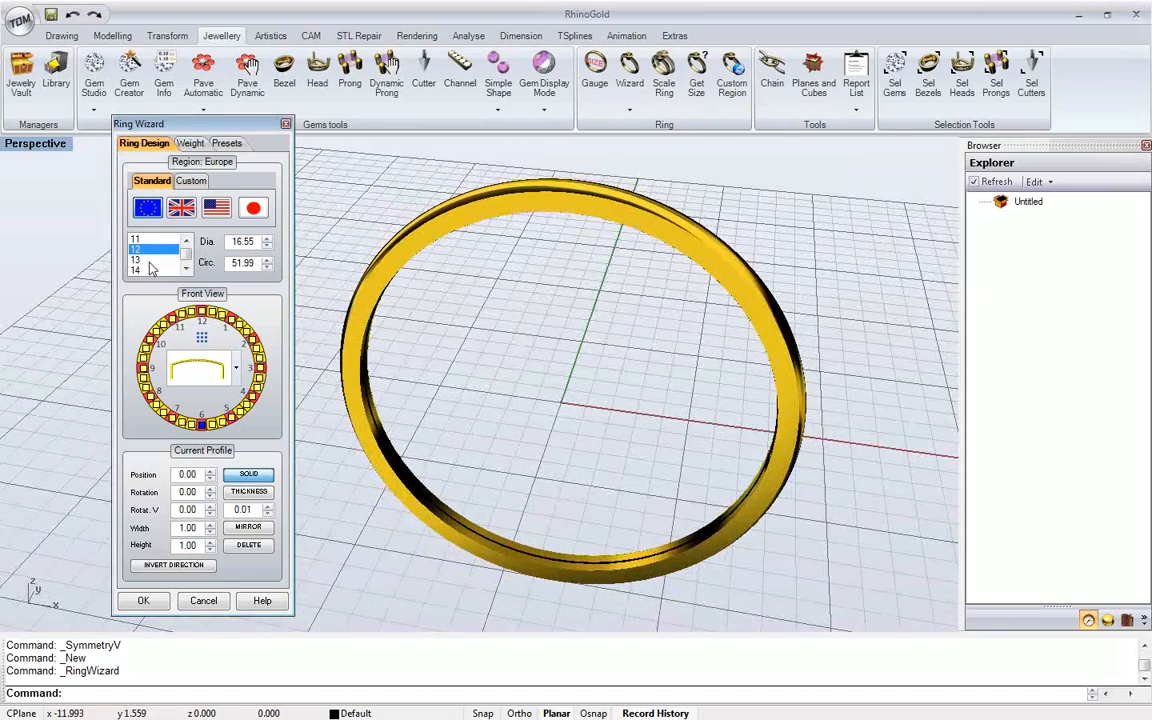
right_click_drag(488, 386, 500, 322)
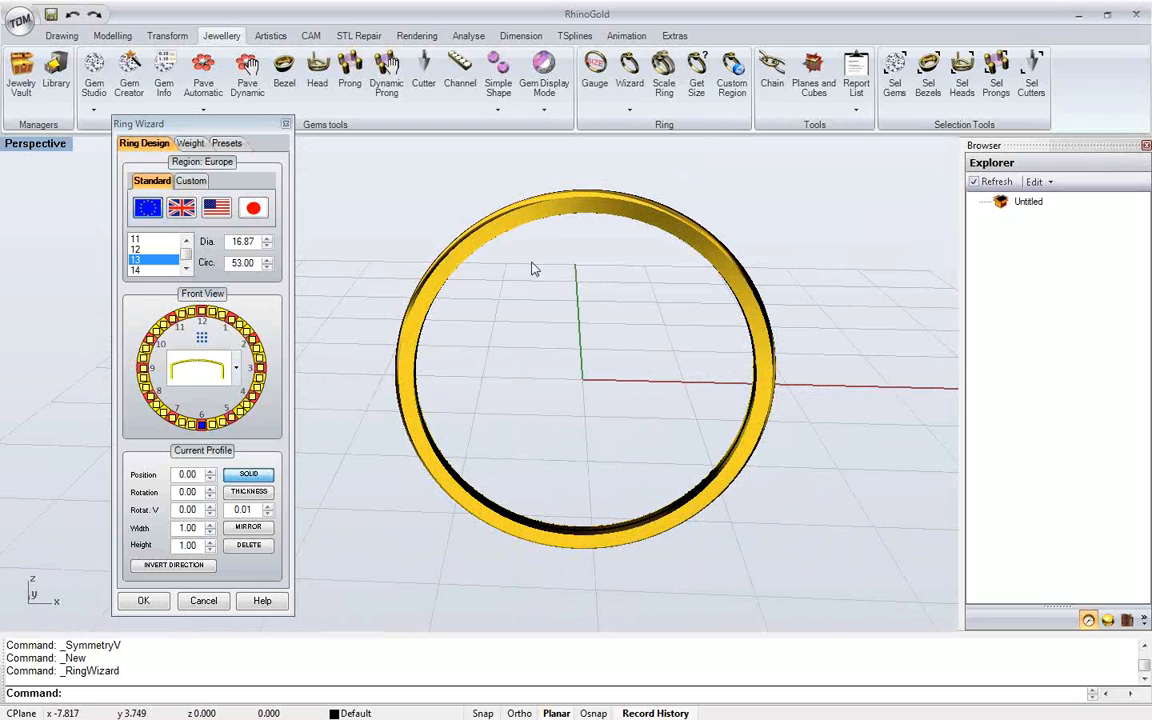
right_click_drag(470, 275, 620, 490)
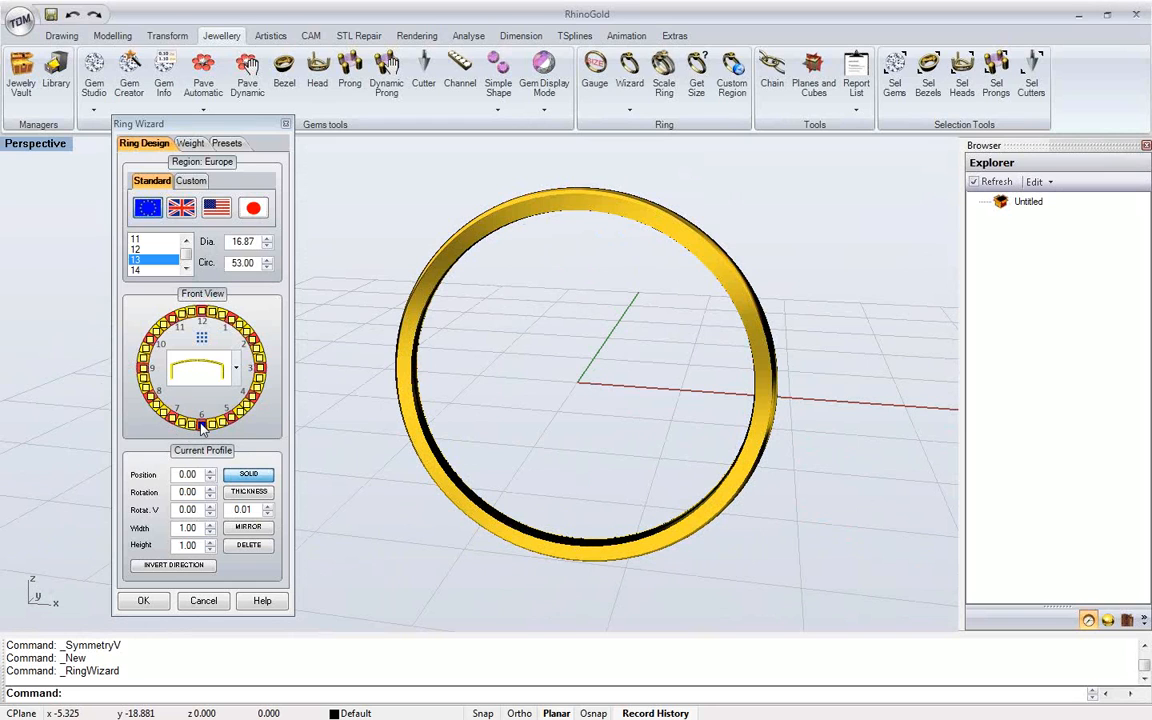
Try several widths for the 6 o'clock profile, viewing the ring at width 4.00 and ending at 5.50
left_click(194, 531)
scroll(194, 531, "up", 15)
scroll(194, 532, "down", 12)
scroll(194, 532, "up", 9)
right_click_drag(480, 520, 493, 498)
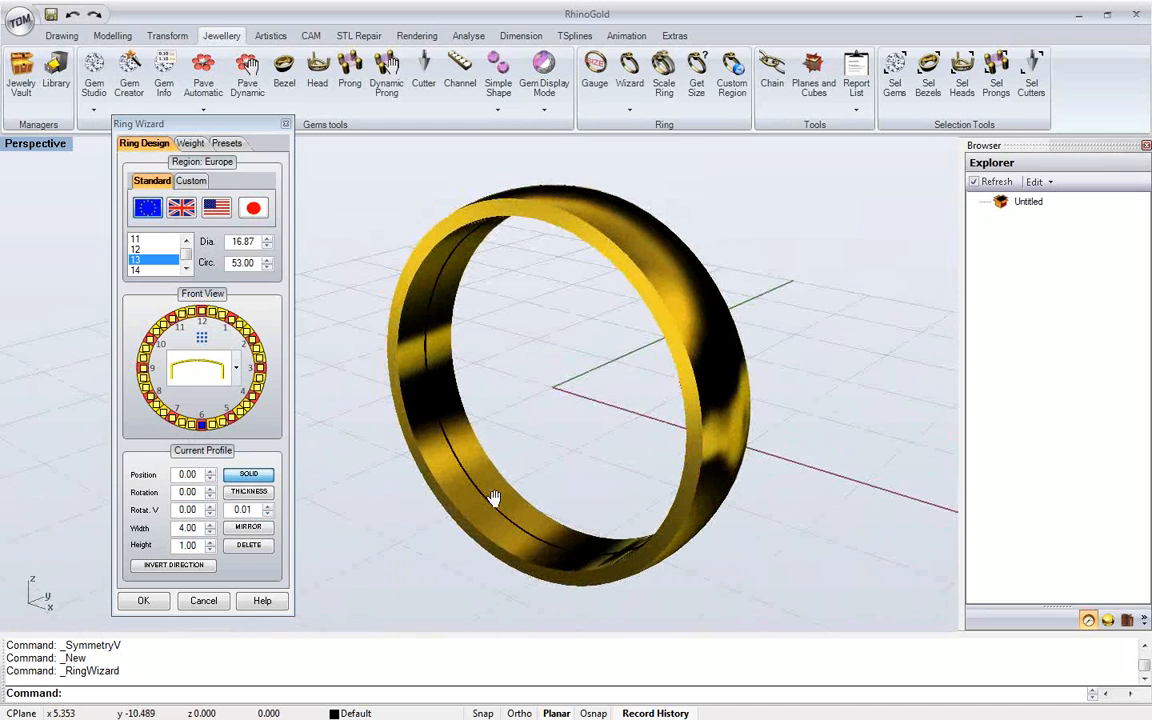
left_click(194, 531)
scroll(194, 531, "up", 9)
scroll(196, 535, "up", 3)
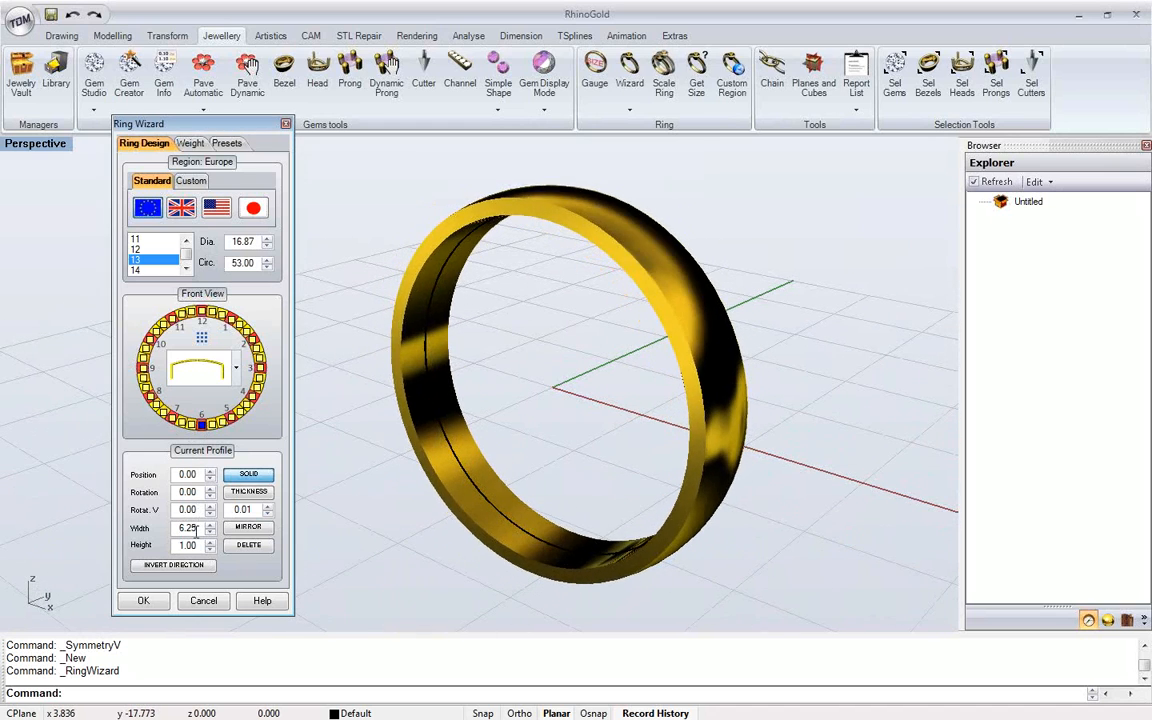
scroll(194, 535, "down", 6)
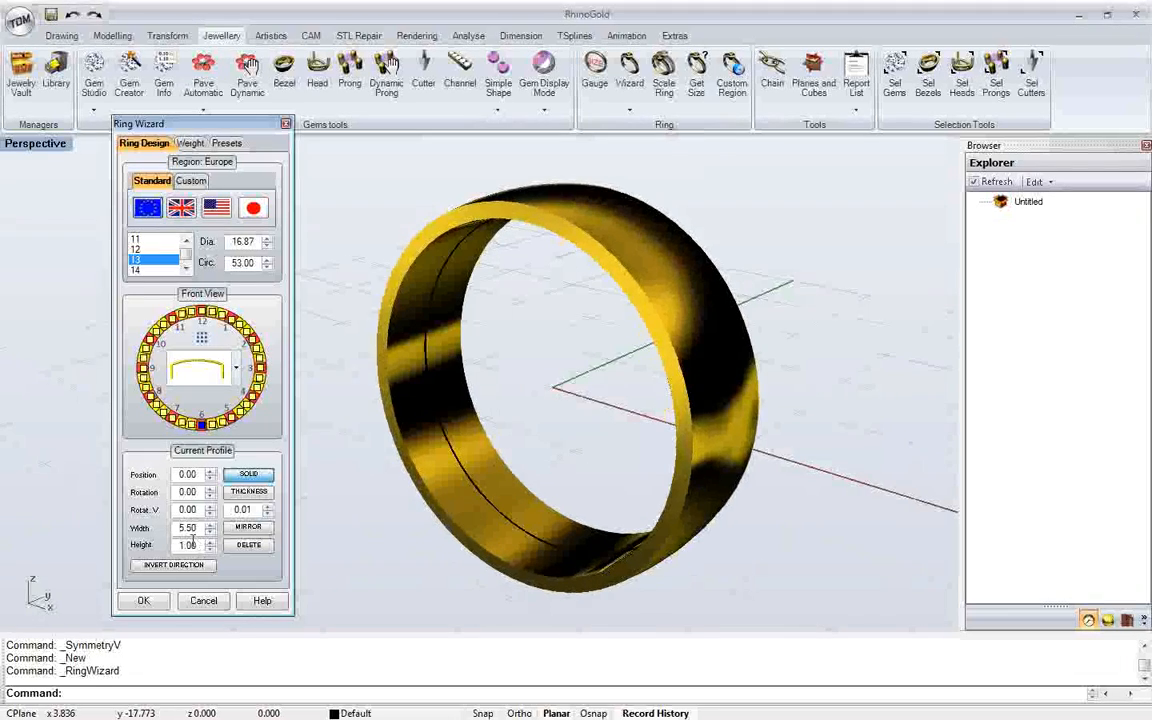
Try several heights for the 6 o'clock profile, including 1.00 and 1.75
left_click(191, 545)
scroll(191, 545, "up", 8)
scroll(191, 545, "down", 8)
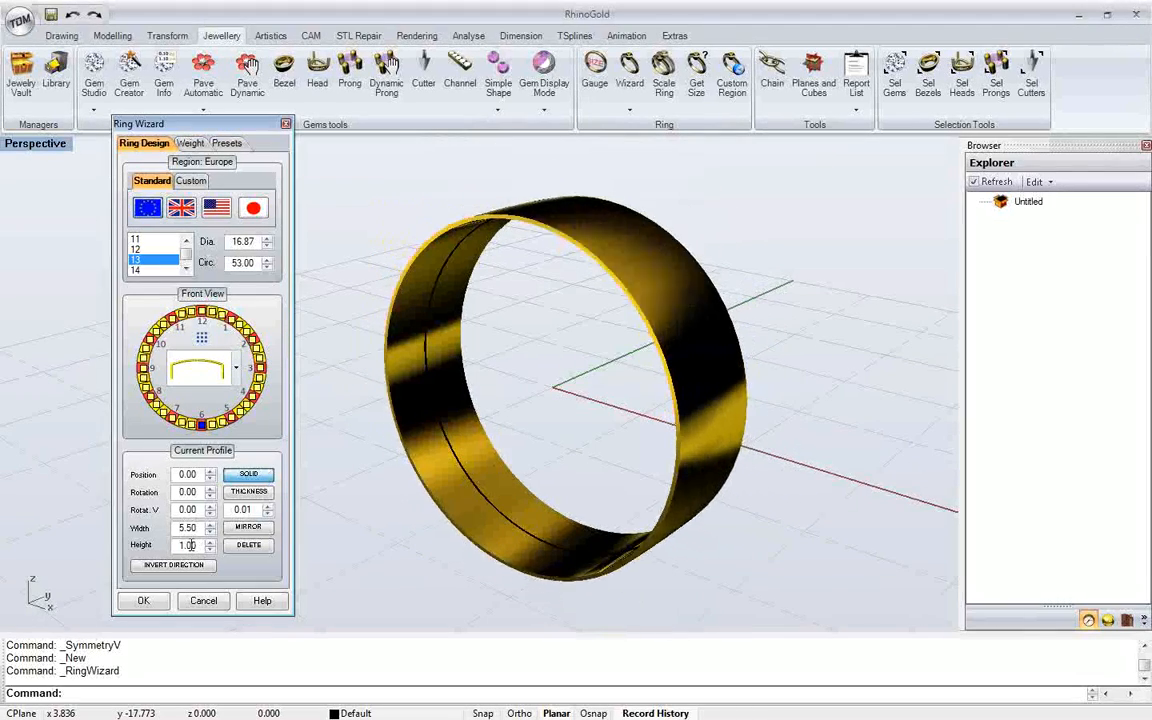
scroll(188, 545, "up", 3)
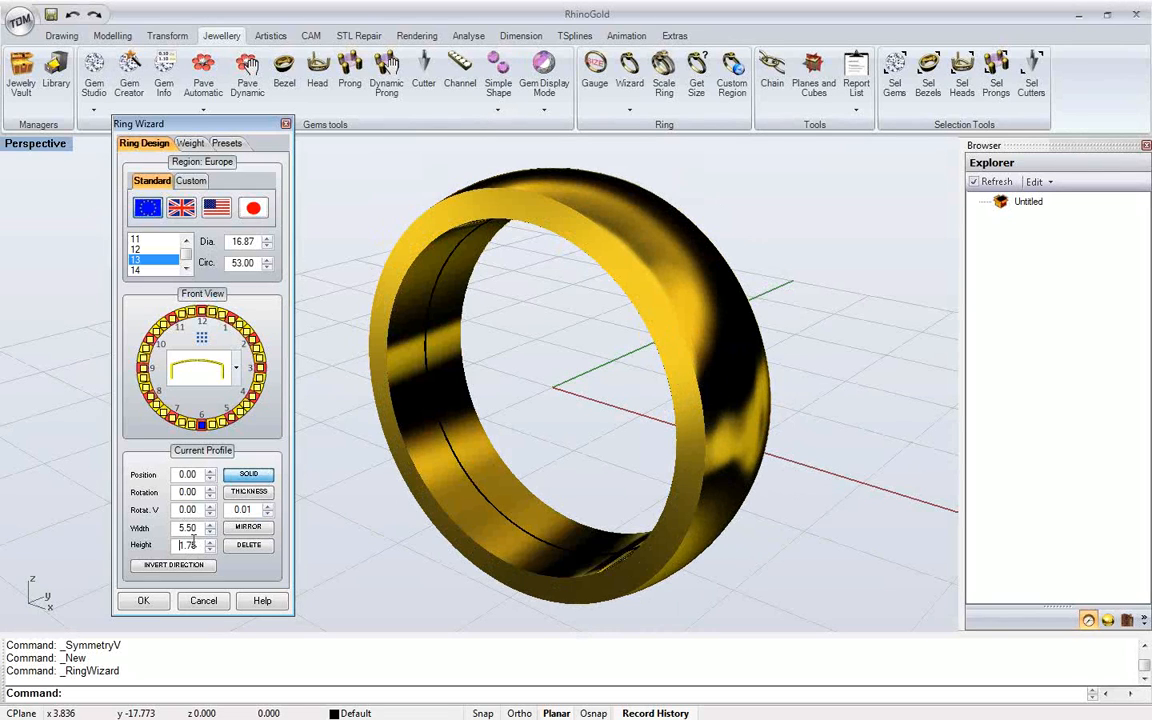
scroll(193, 543, "up", 3)
scroll(194, 546, "down", 6)
scroll(193, 547, "up", 2)
Set the 6 o'clock profile's width to 6 and its height to 3
double_click(187, 527)
type("6")
key("Tab")
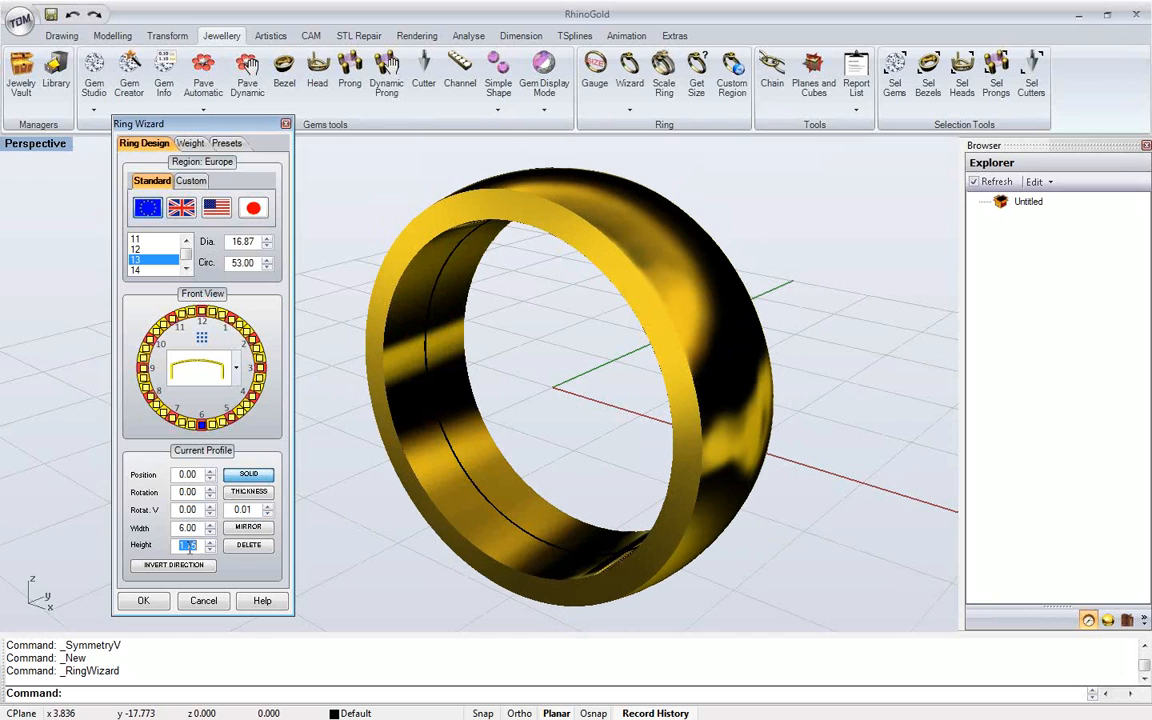
type("3")
key("Tab")
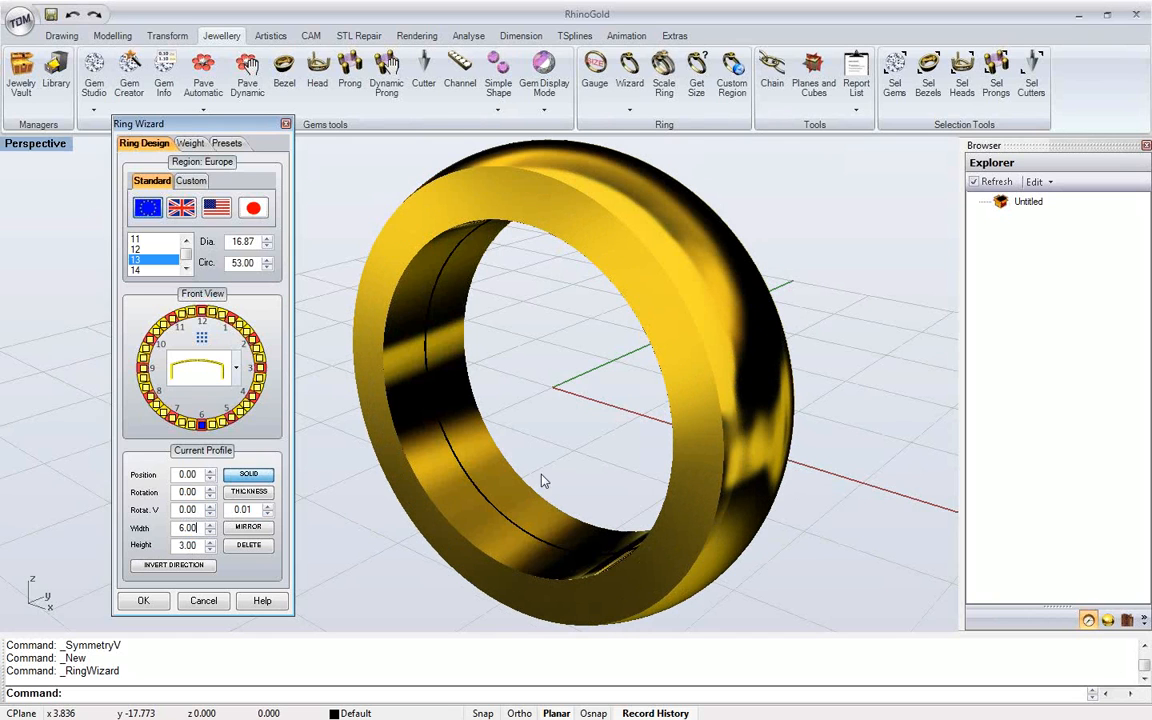
mouse_move(578, 391)
right_mouse_down()
mouse_move(623, 430)
mouse_move(592, 410)
right_mouse_up()
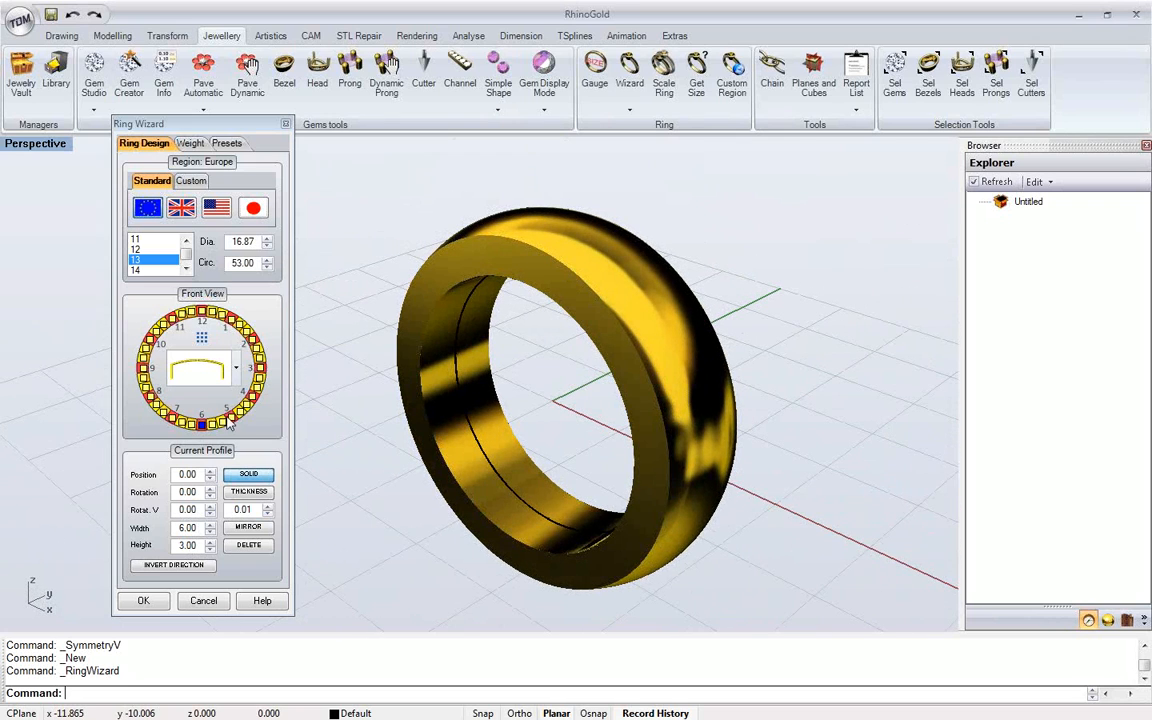
Browse the cross-section shapes for the ring's profile, including the double dome, and choose the single rounded dome
left_click(198, 372)
left_click(187, 380)
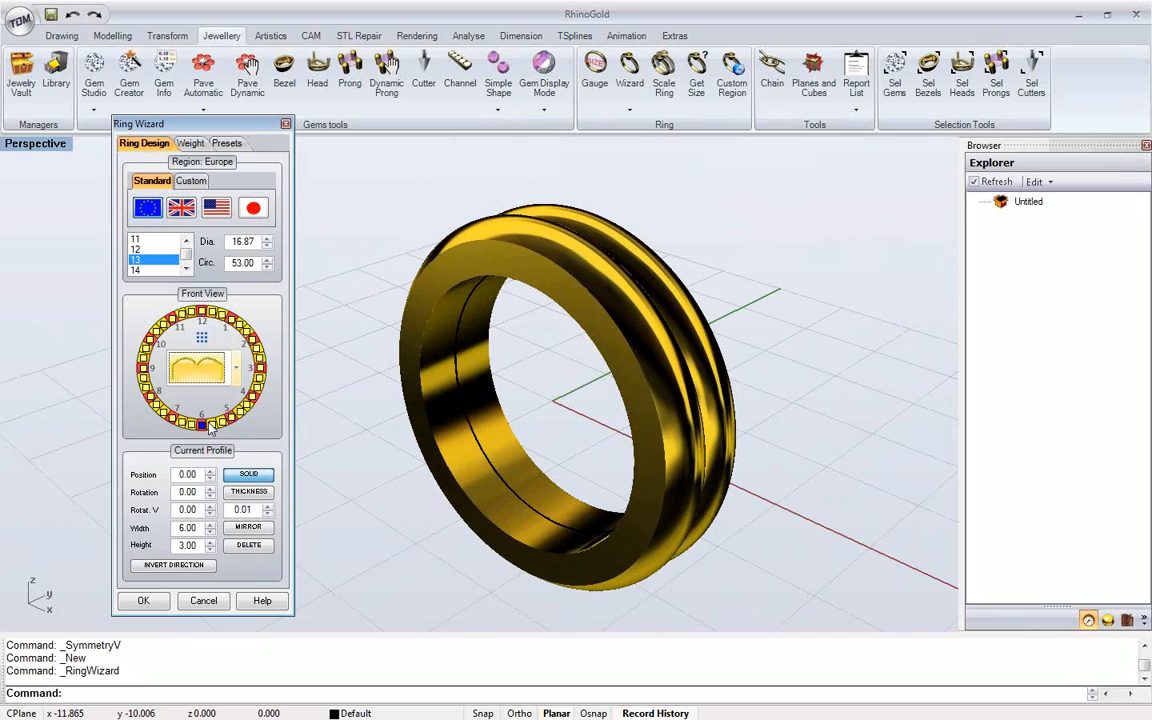
key("Down")
key("Down")
key("Down")
key("Down")
key("Down")
key("Down")
key("Down")
key("Down")
key("Down")
key("Down")
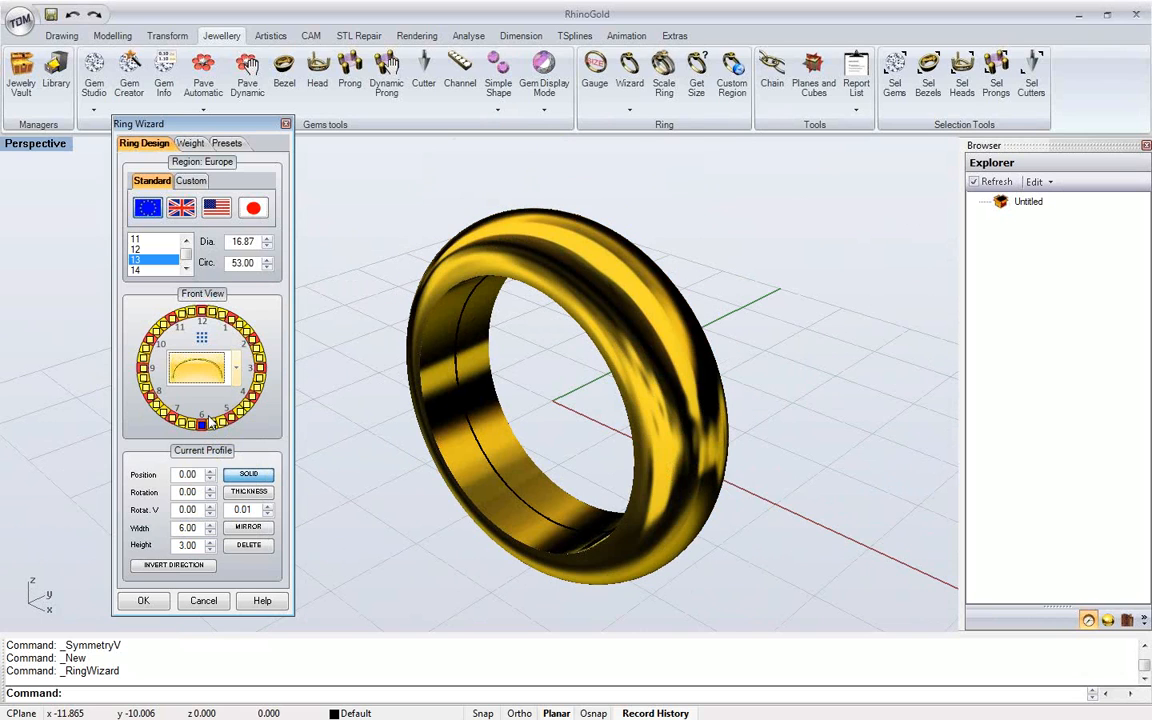
key("Down")
key("Down")
key("Down")
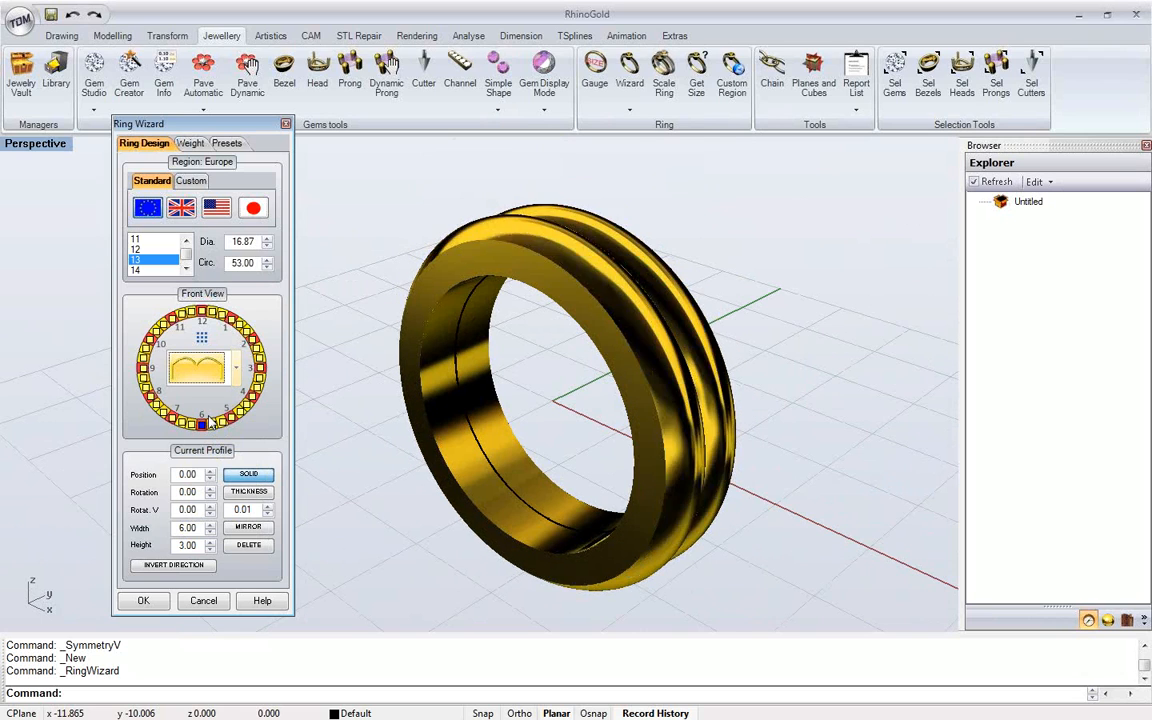
right_click_drag(401, 378, 424, 386)
scroll(424, 407, "down", 2)
scroll(424, 386, "down", 2)
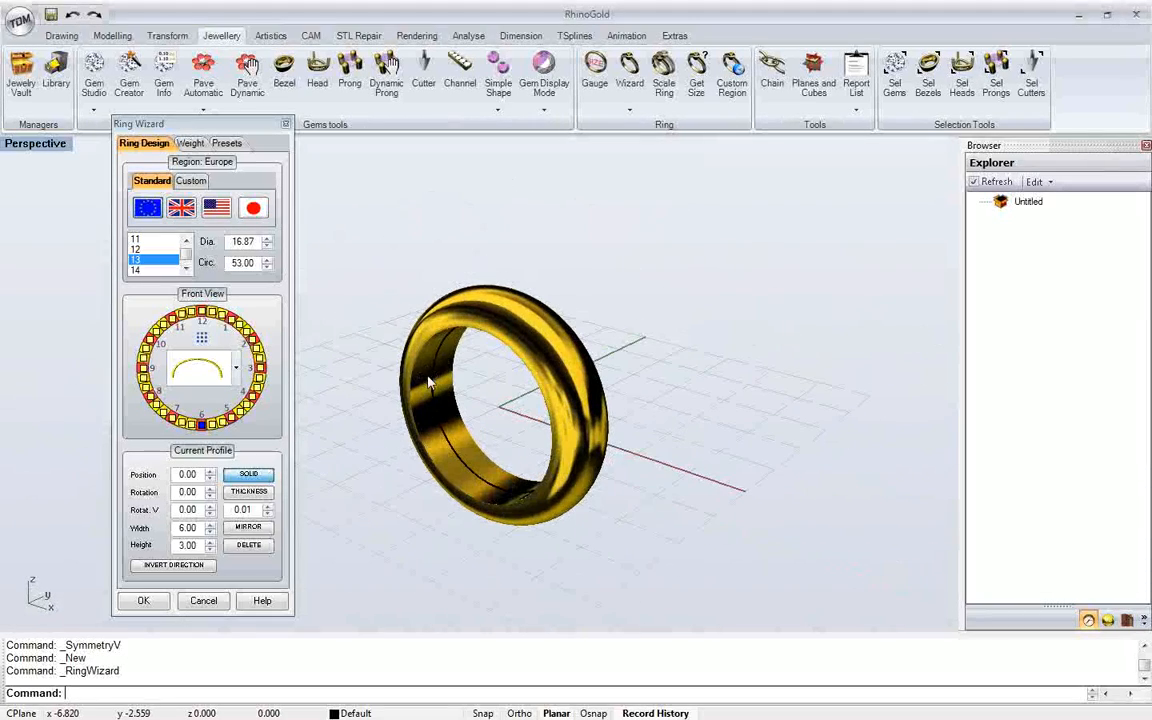
Add a control profile at 12 o'clock with width 12.00 and height 6.00
left_click(203, 313)
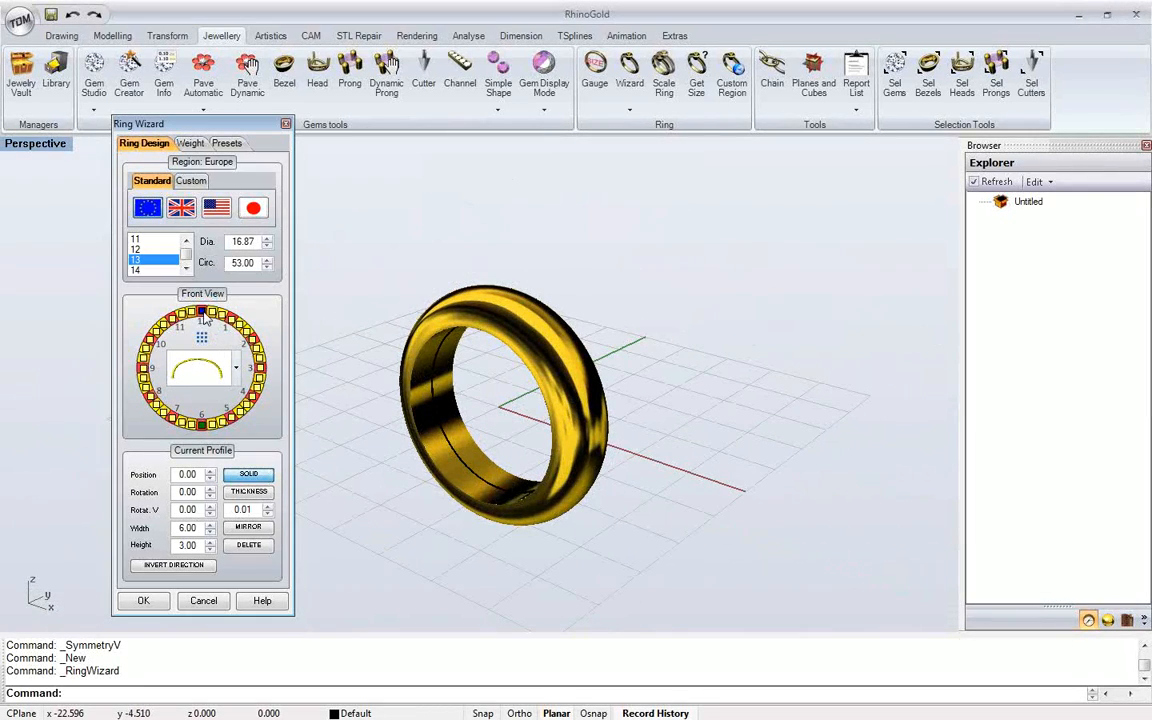
scroll(187, 529, "up", 9)
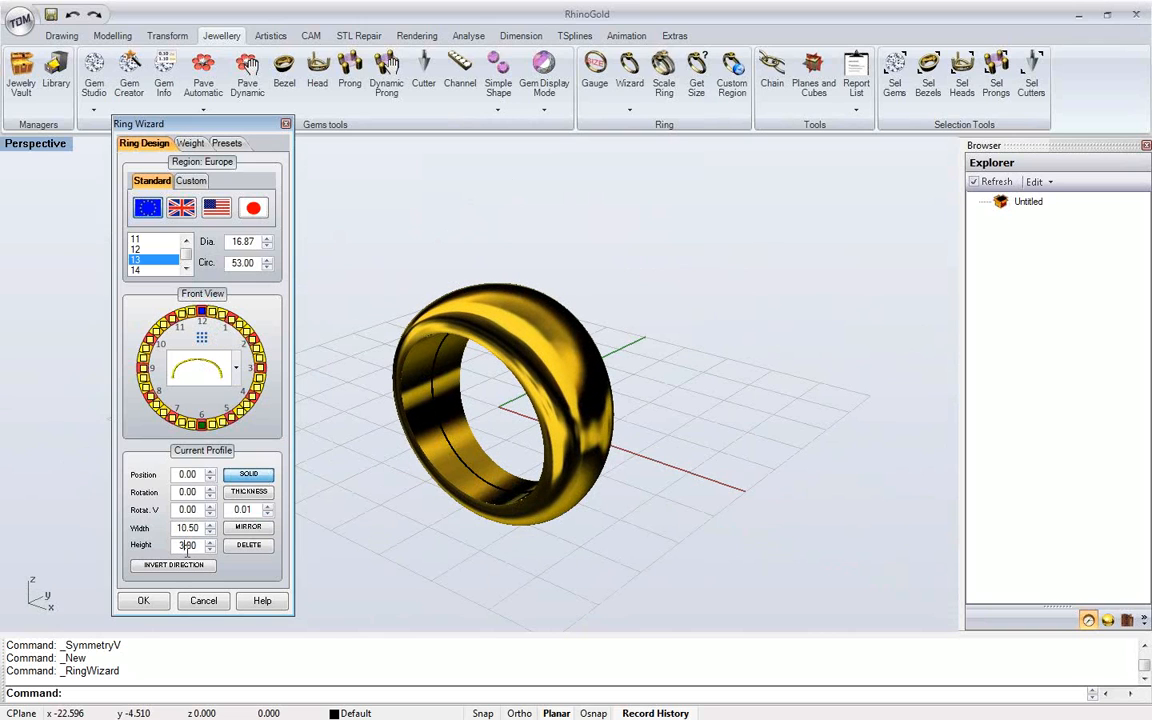
scroll(186, 546, "up", 6)
mouse_move(560, 465)
right_mouse_down()
mouse_move(455, 432)
mouse_move(533, 457)
mouse_move(530, 510)
mouse_move(707, 534)
mouse_move(566, 460)
right_mouse_up()
scroll(535, 484, "up", 4)
scroll(530, 512, "down", 2)
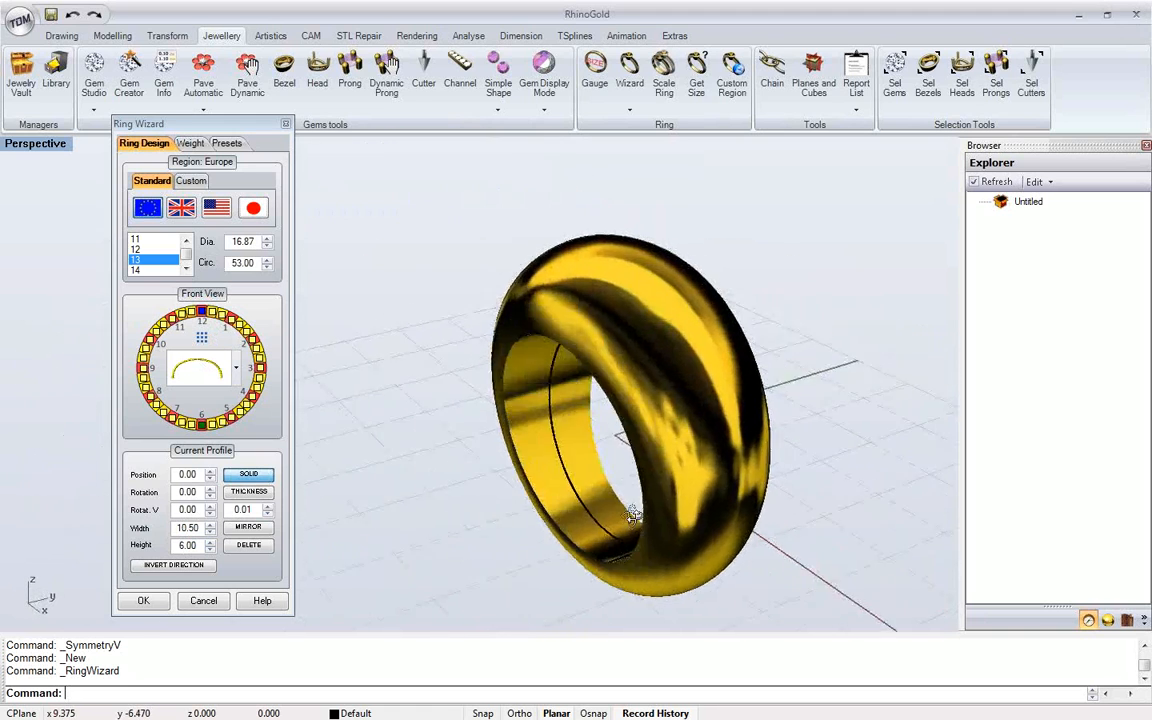
left_click(210, 525)
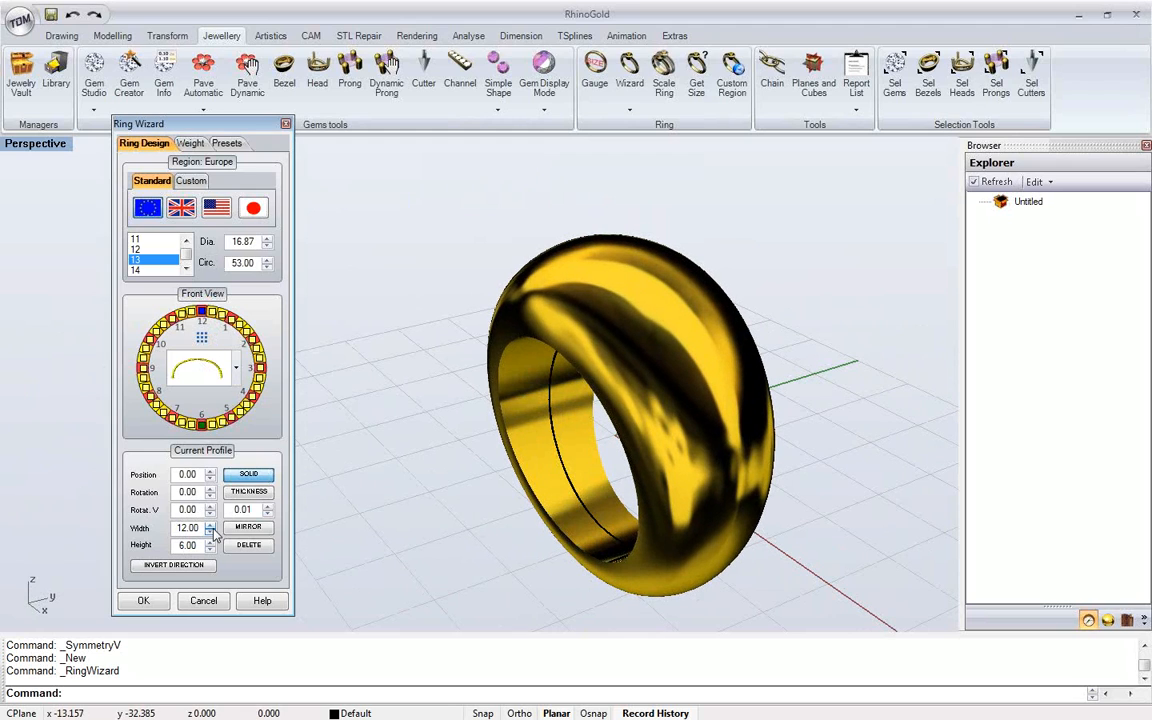
Try the concave, side-grooved and rimmed concave cross-sections on the ring, and return to the rounded dome
left_click(205, 370)
left_click(198, 428)
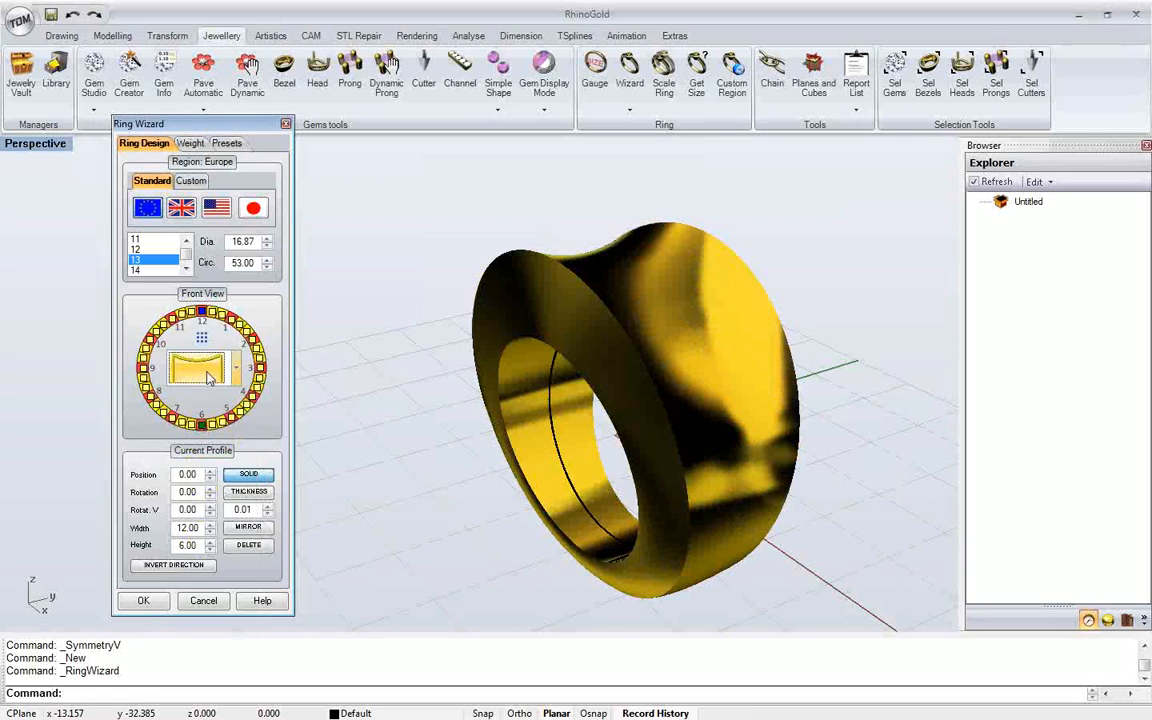
left_click(200, 370)
left_click(205, 450)
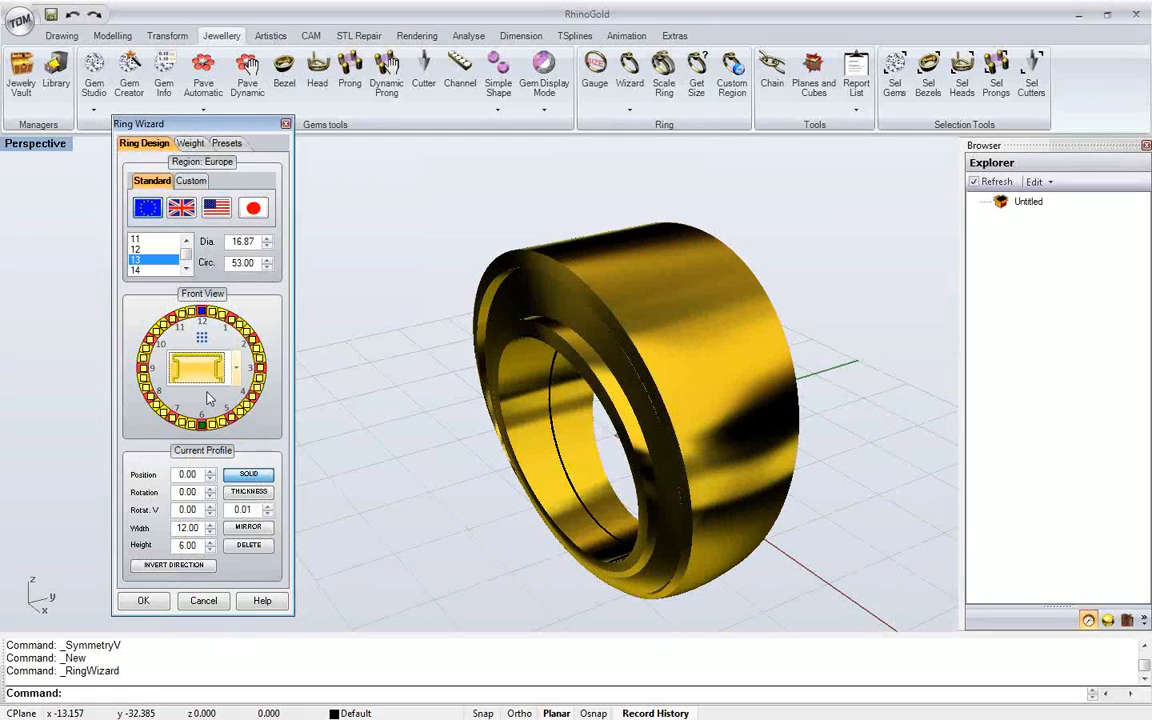
left_click(190, 362)
left_click(207, 462)
right_click_drag(459, 367, 630, 425)
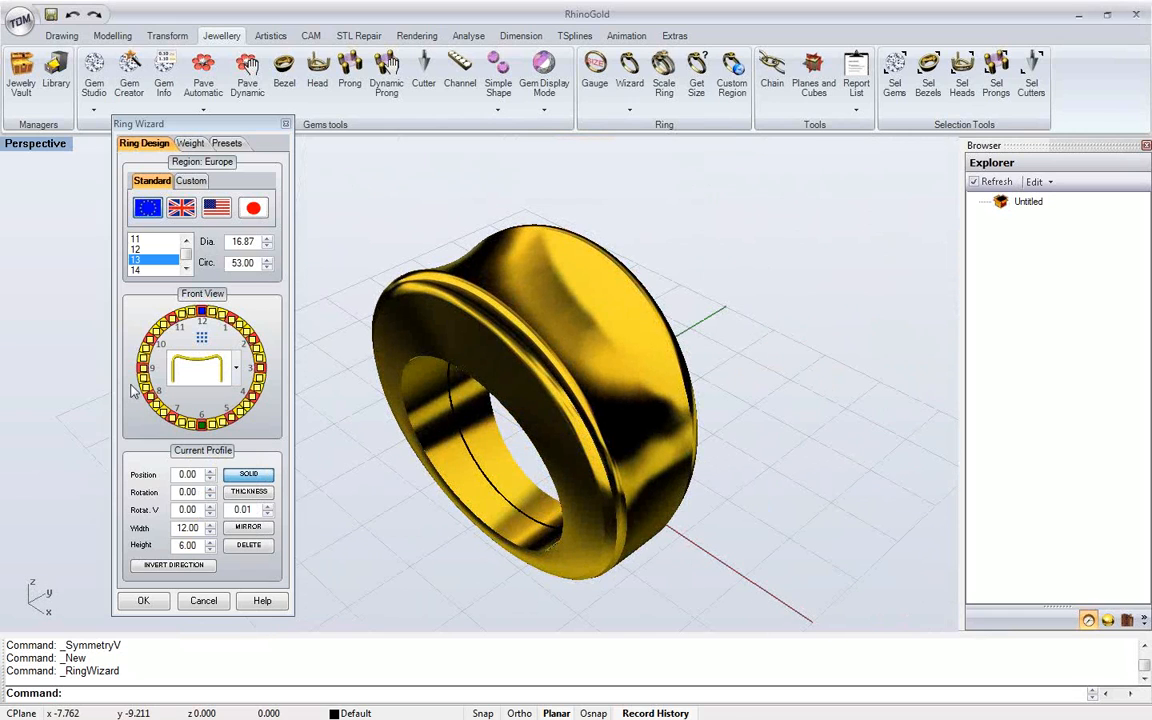
left_click(200, 368)
scroll(189, 465, "up", 5)
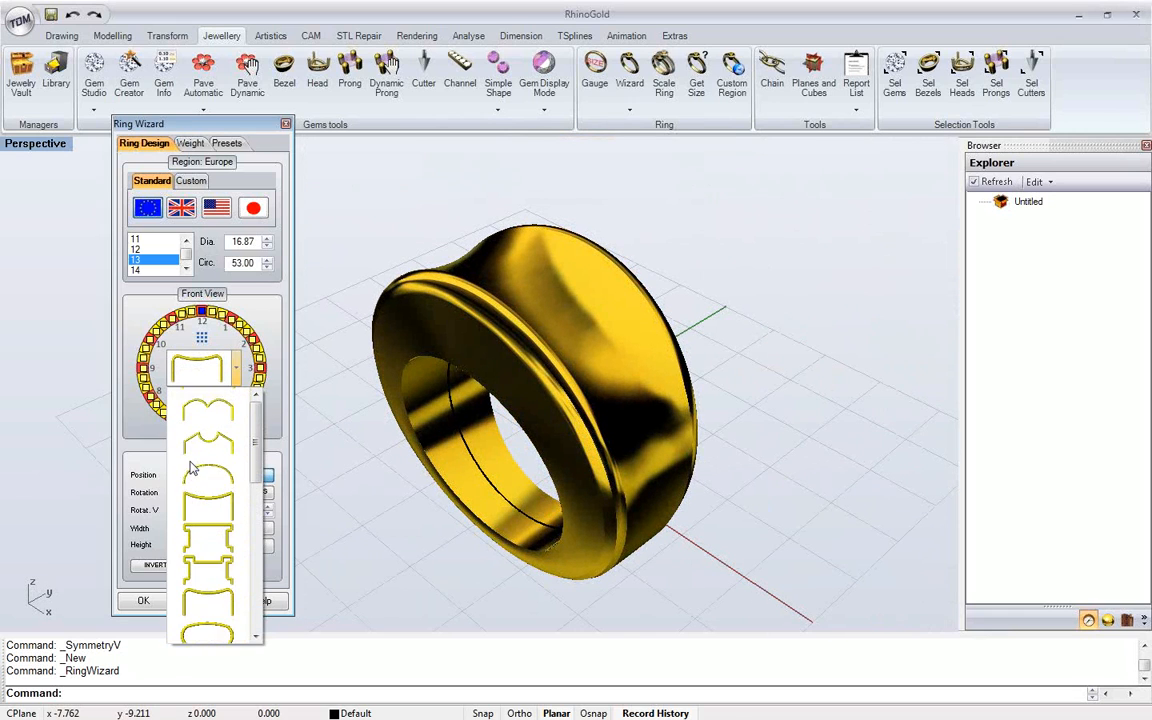
left_click(198, 494)
right_click_drag(345, 425, 474, 356)
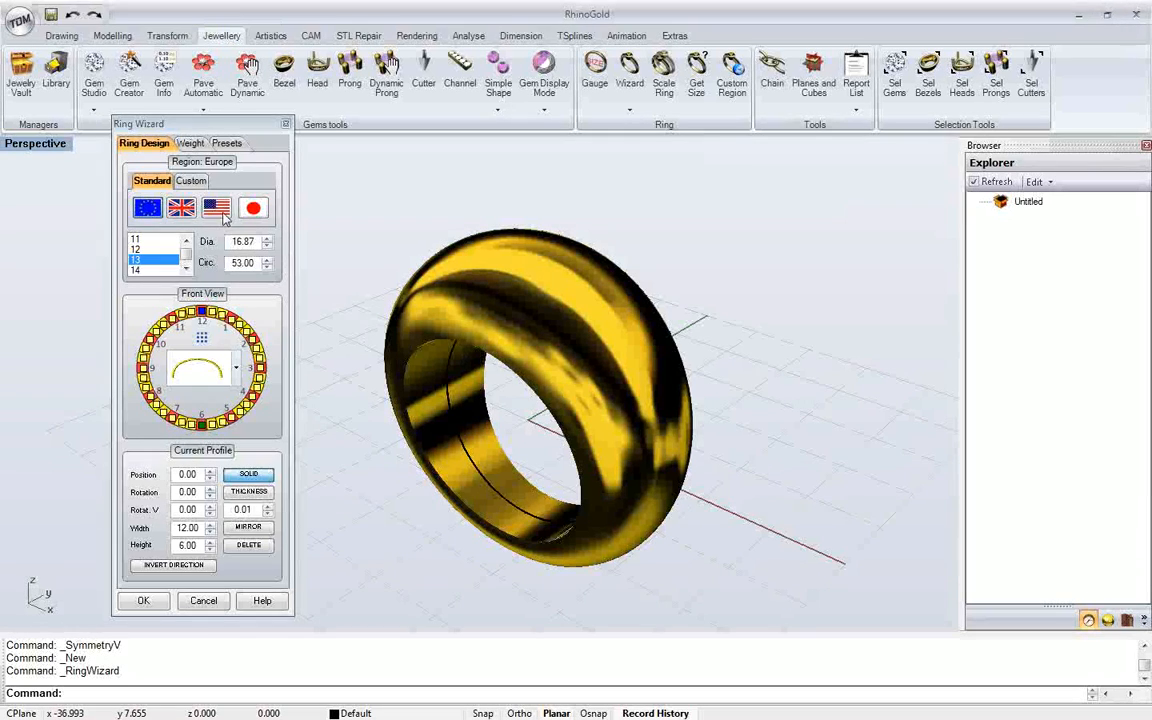
Analyse the ring's weight in Gold 14k Yellow Polish and turn on real-time weight analysis
left_click(189, 143)
left_click_drag(203, 126, 191, 103)
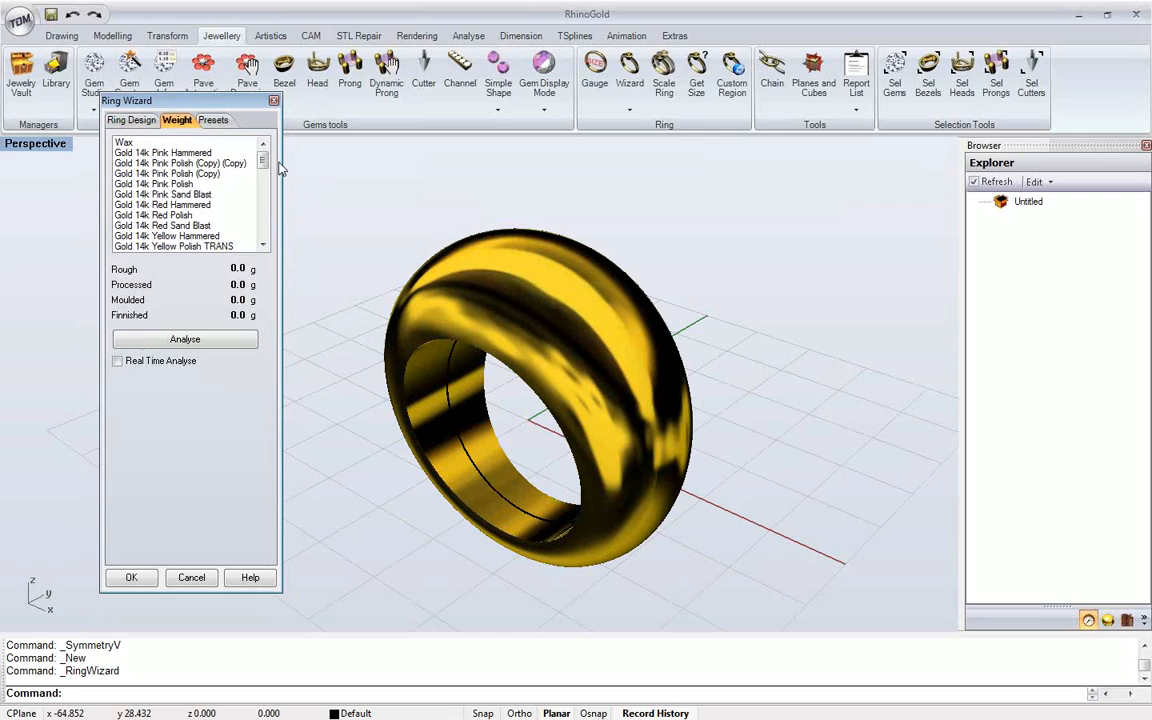
scroll(195, 235, "down", 3)
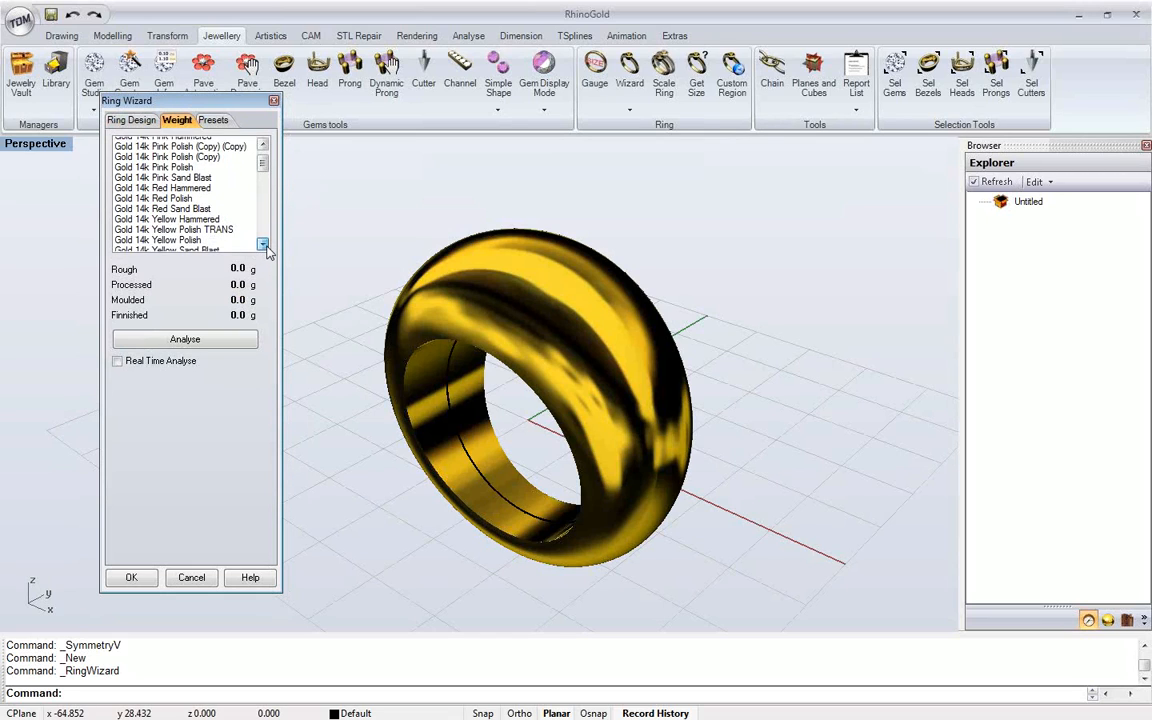
left_click(190, 226)
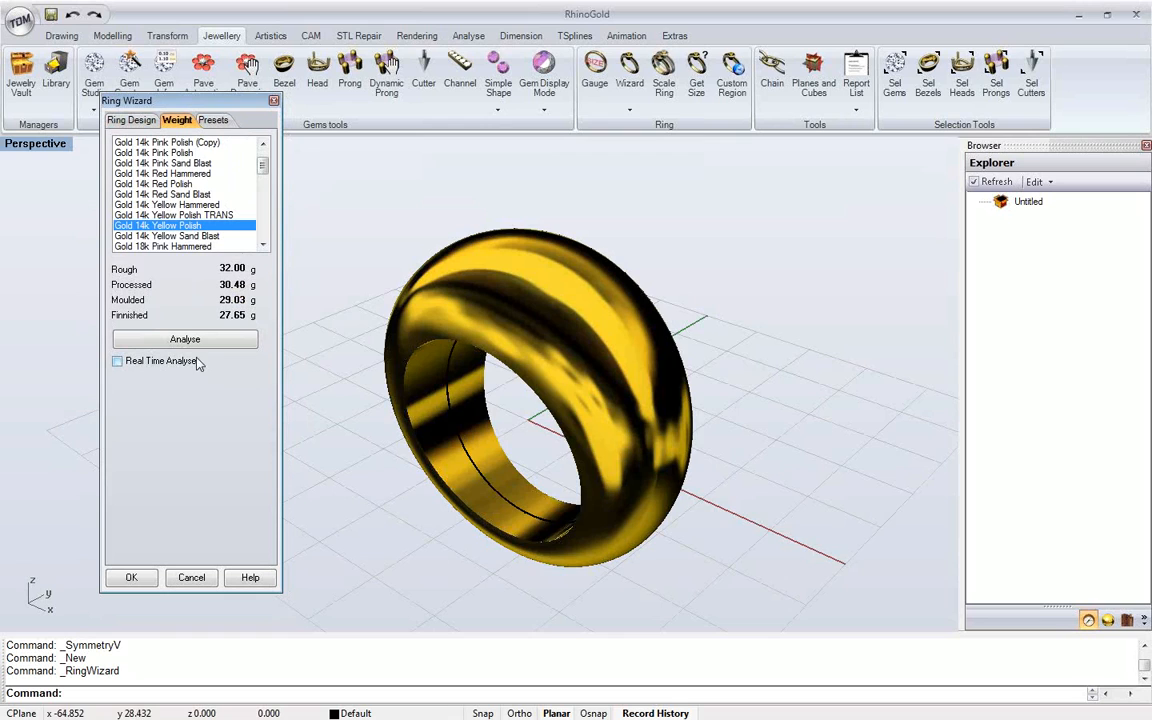
right_click_drag(527, 365, 430, 385)
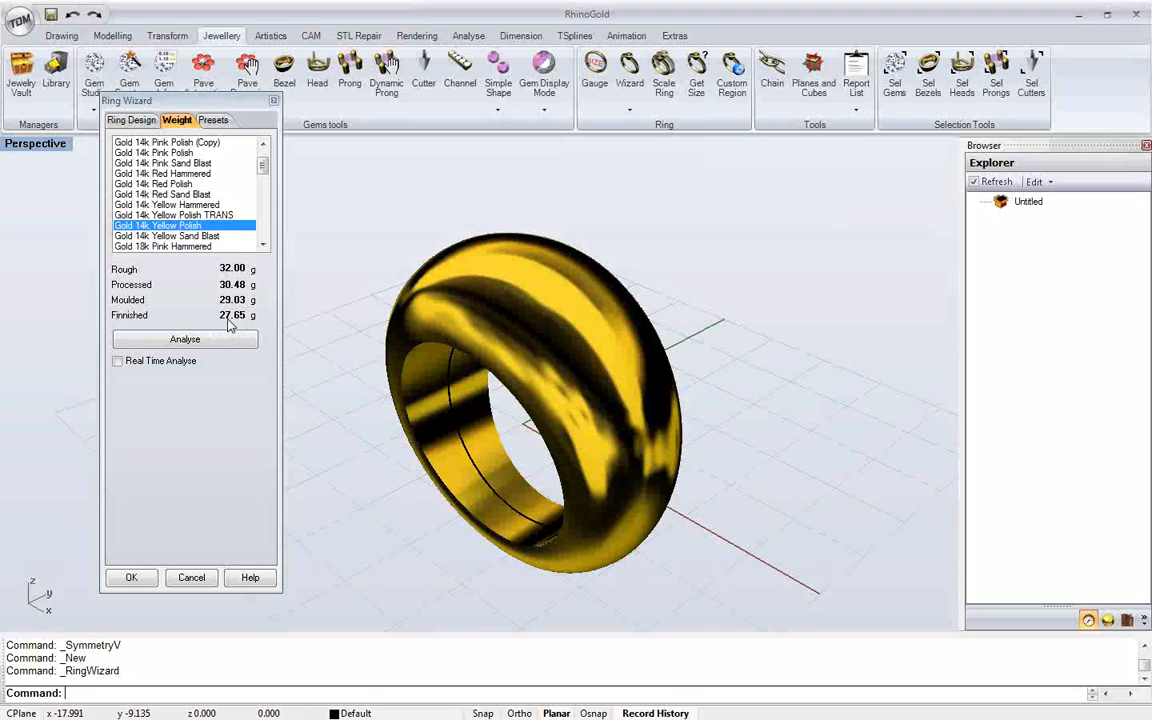
left_click(136, 368)
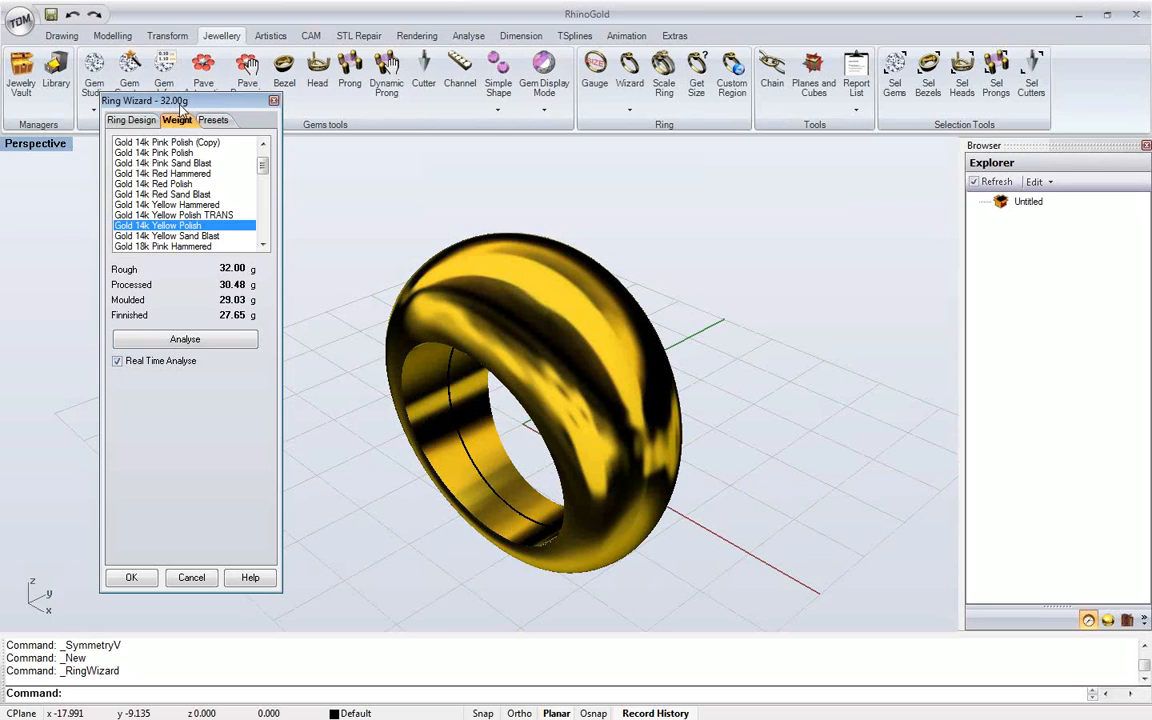
Try a 13.25 width for the 12 o'clock profile, and reduce it to 12.25
left_click(131, 120)
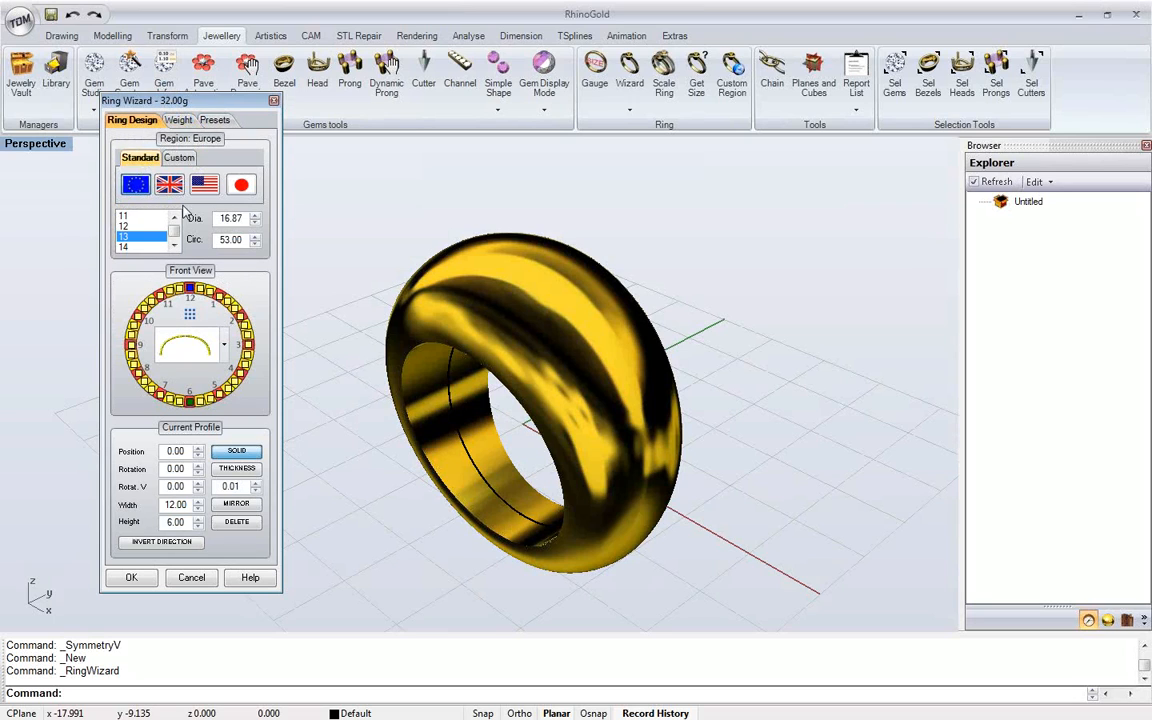
right_click_drag(470, 323, 455, 365)
left_click(198, 501)
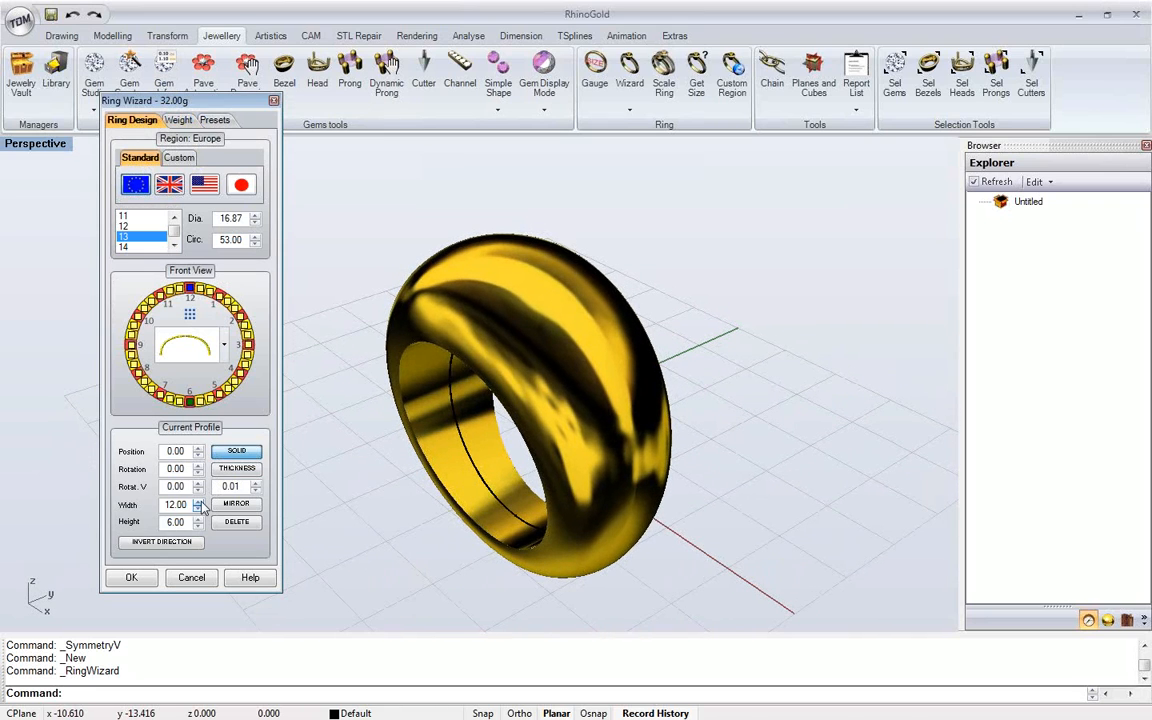
left_click(198, 502)
left_click(198, 502)
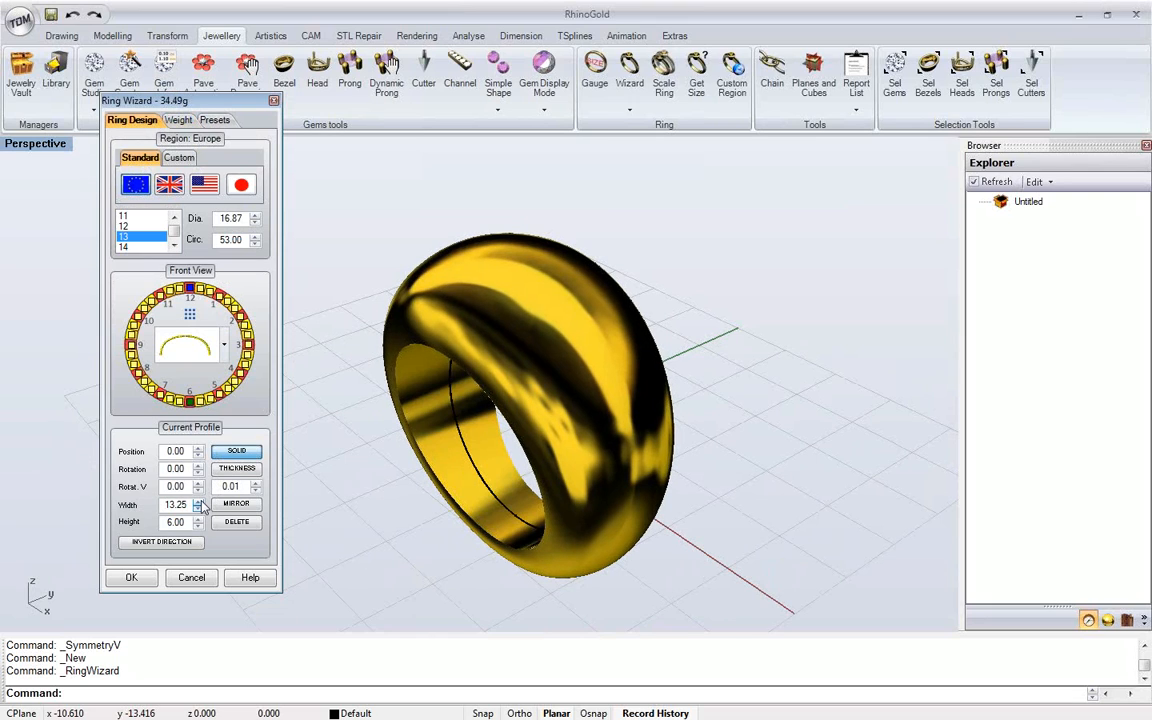
left_click(198, 508)
left_click(198, 508)
left_click(198, 508)
left_click(198, 508)
Hollow out the ring by switching its profile from solid to thickness, and raise the wall value to 0.71
right_click_drag(514, 416, 543, 268)
scroll(558, 218, "up", 5)
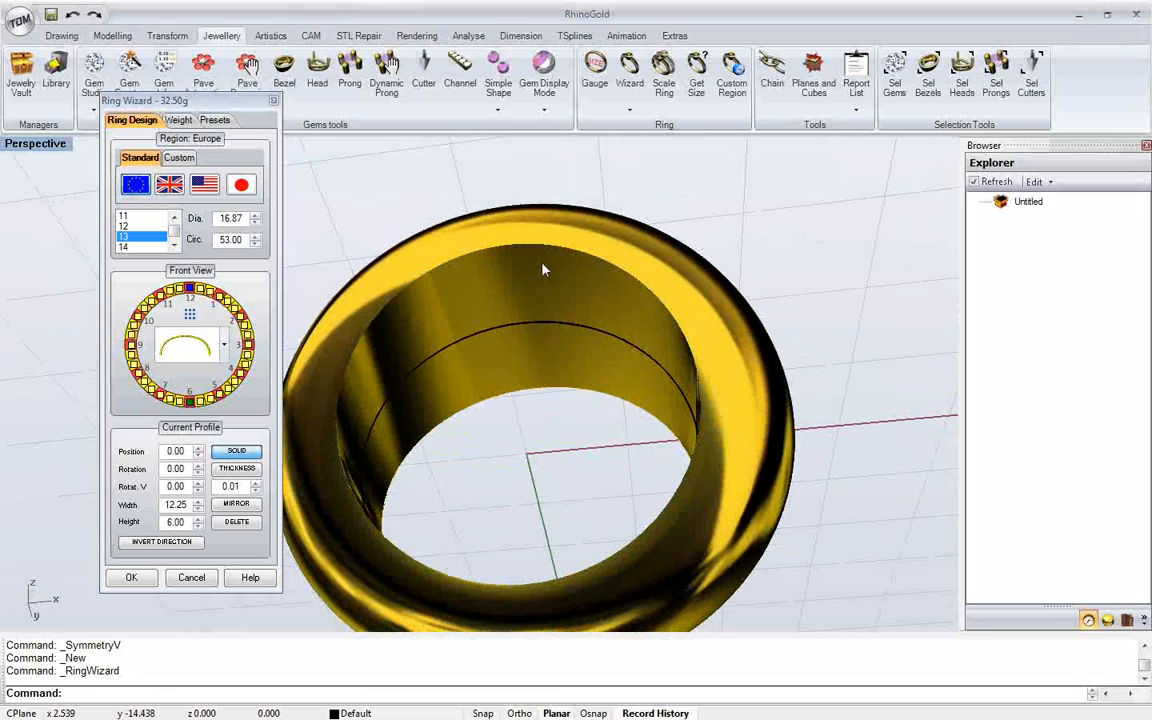
left_click(250, 469)
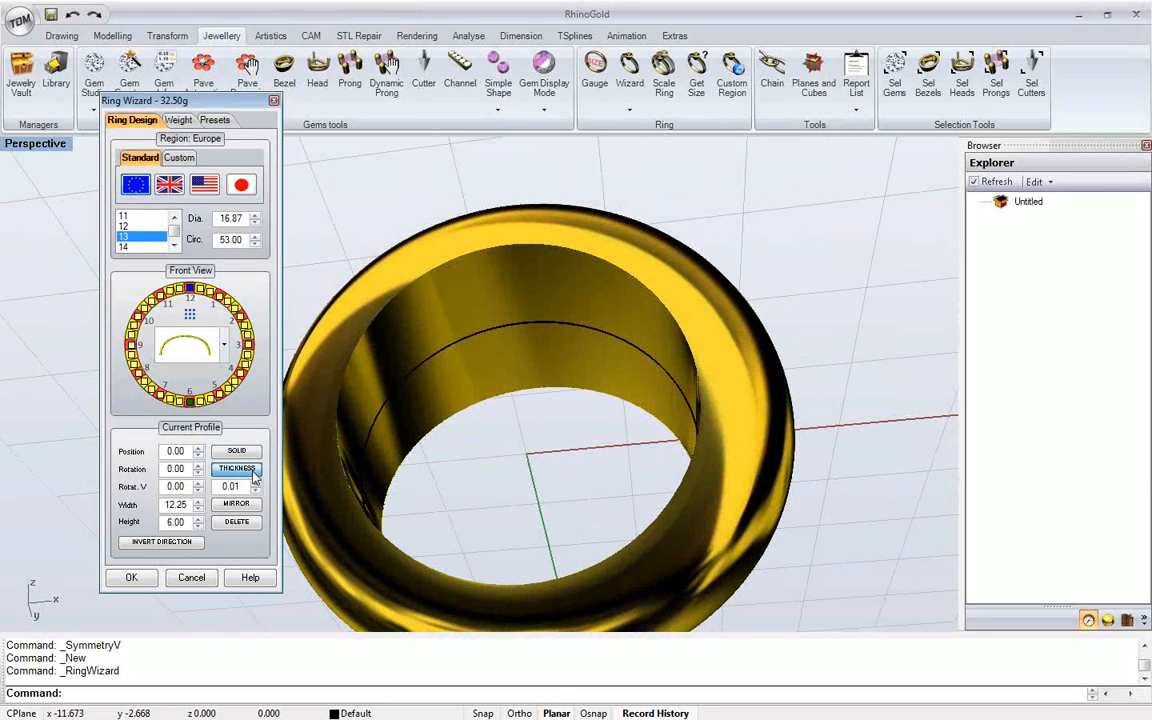
left_click(256, 484)
left_click(256, 484)
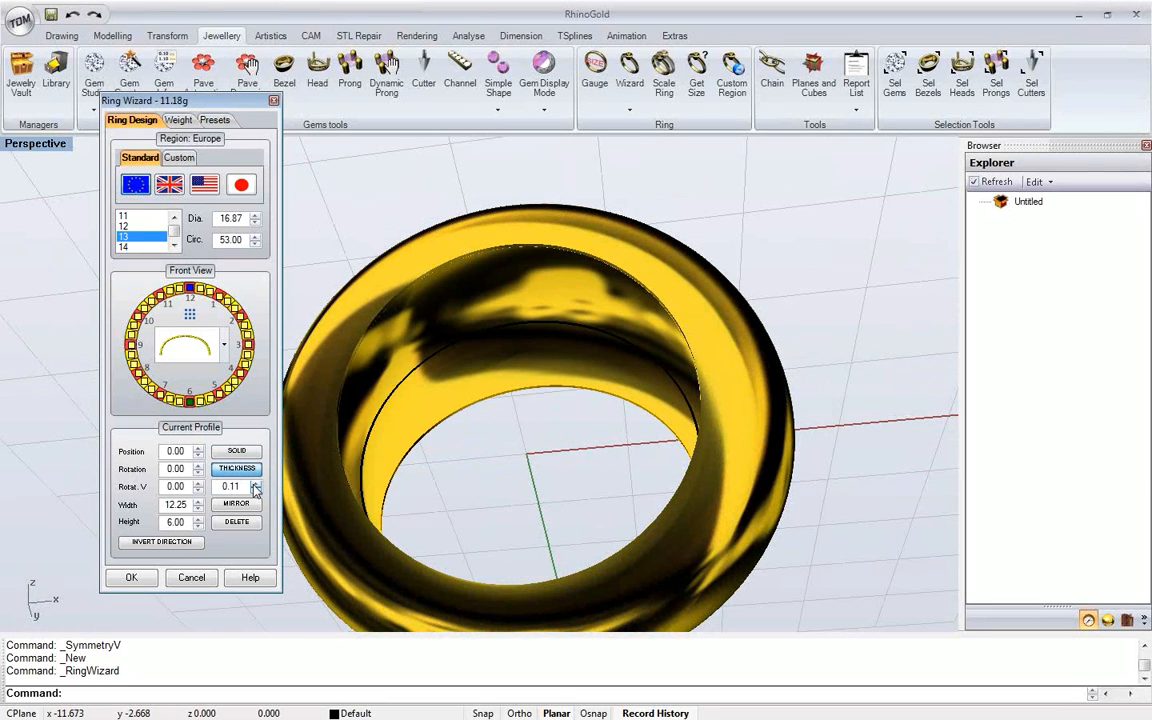
left_click(256, 484)
left_click(256, 484)
left_click(256, 484)
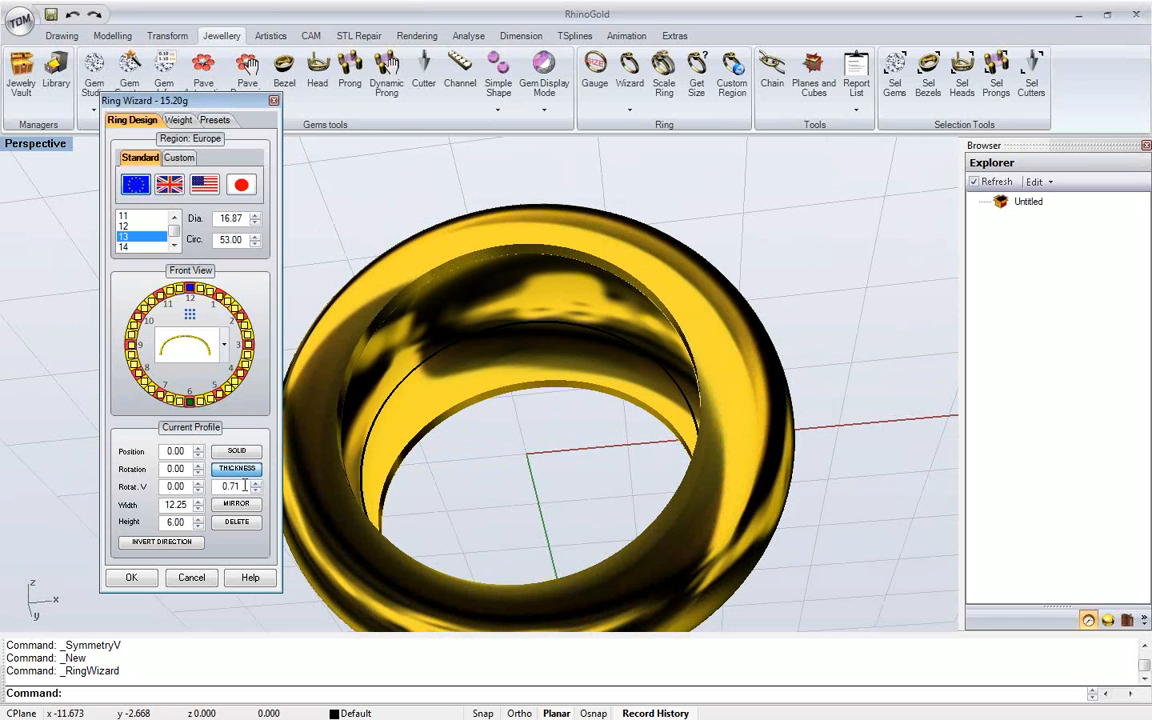
right_click_drag(512, 396, 478, 360)
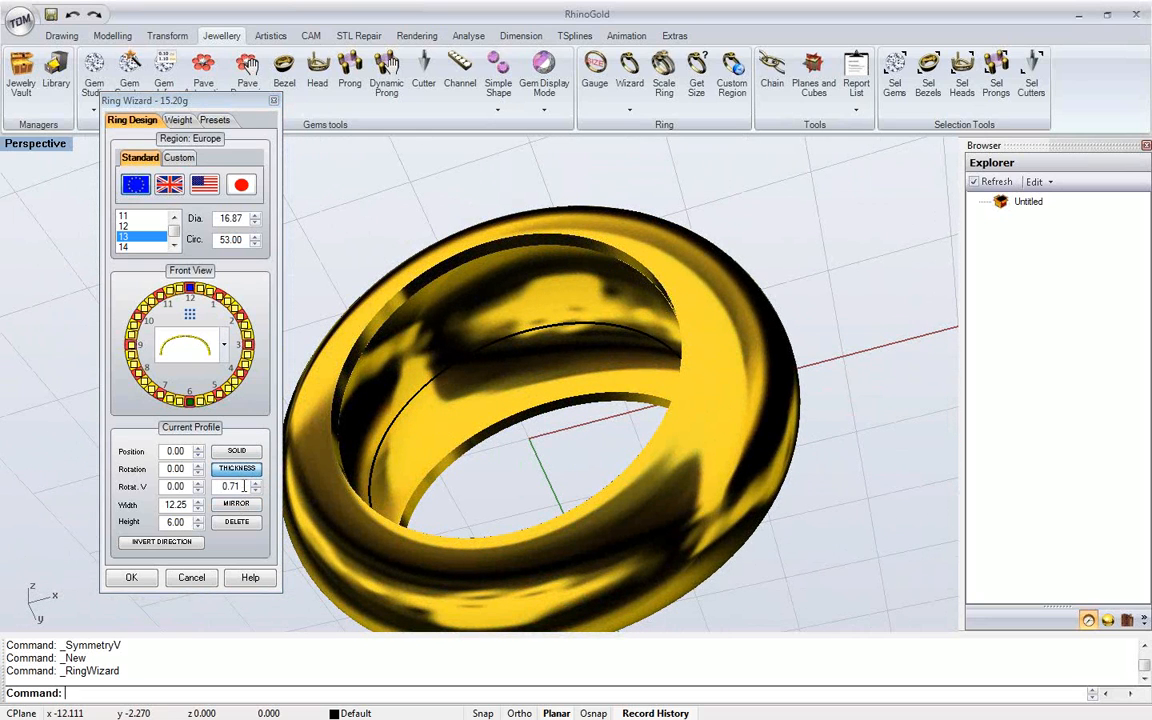
Set the profile's wall thickness to 0.80 and create the hollow ring
left_click_drag(244, 486, 233, 486)
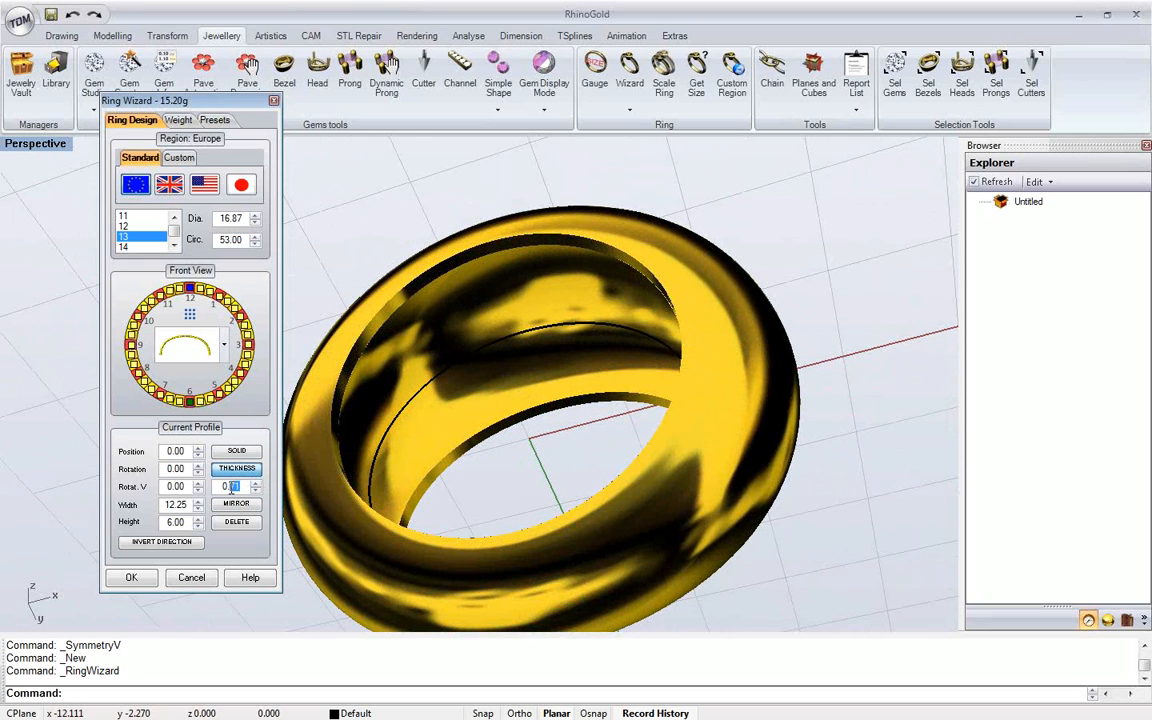
left_click(183, 486)
right_click_drag(378, 294, 526, 271)
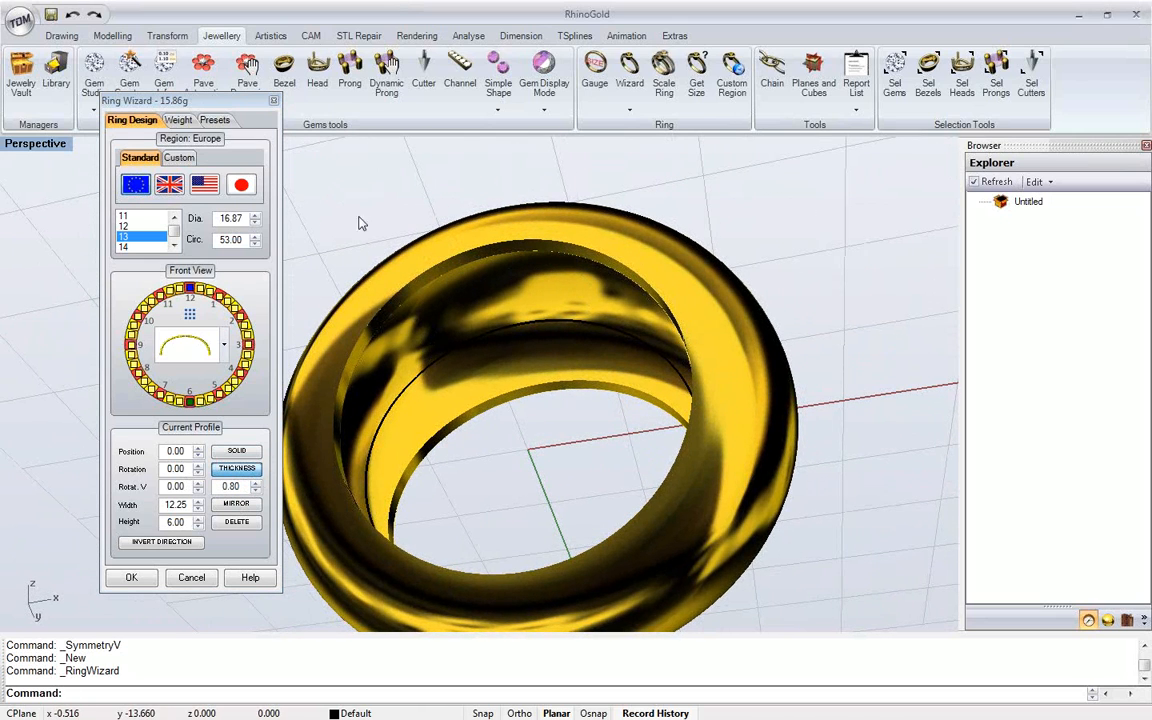
right_click_drag(586, 257, 386, 64)
mouse_move(520, 392)
right_mouse_down()
mouse_move(514, 430)
mouse_move(460, 360)
mouse_move(486, 345)
mouse_move(478, 327)
mouse_move(429, 309)
mouse_move(495, 432)
mouse_move(489, 385)
mouse_move(502, 379)
right_mouse_up()
scroll(513, 431, "down", 2)
left_click(147, 578)
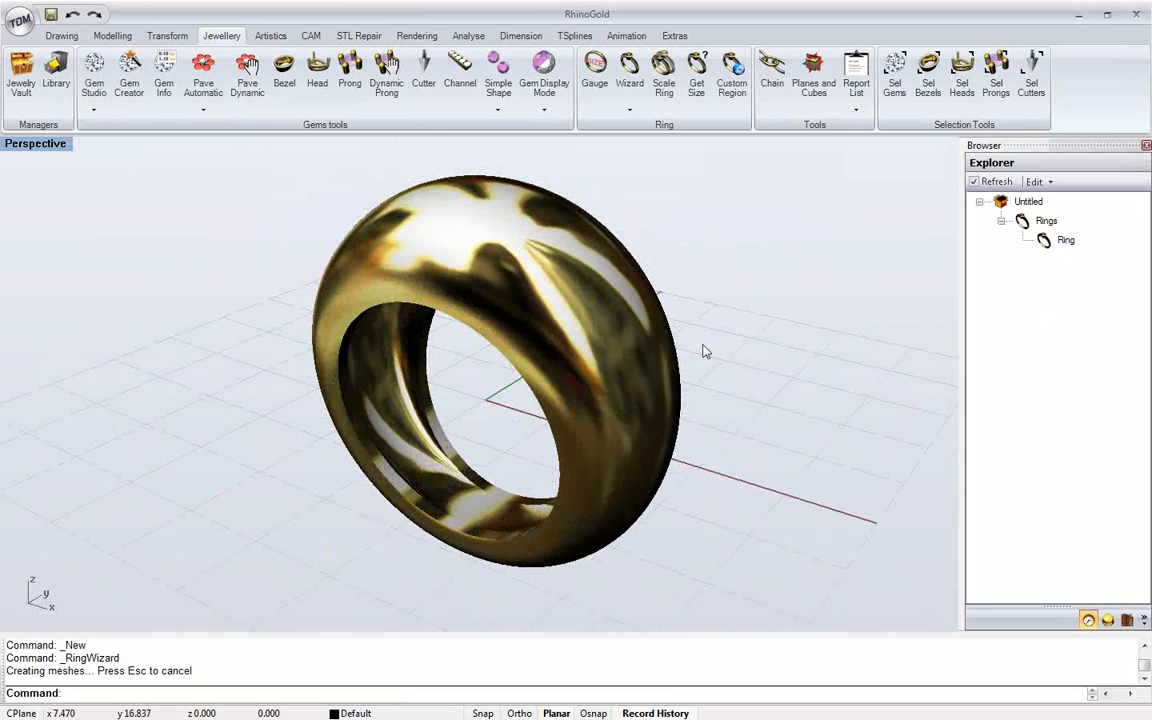
Reopen the finished ring for parametric editing and reduce the 12 o'clock profile's width to 10.75
double_click(1060, 240)
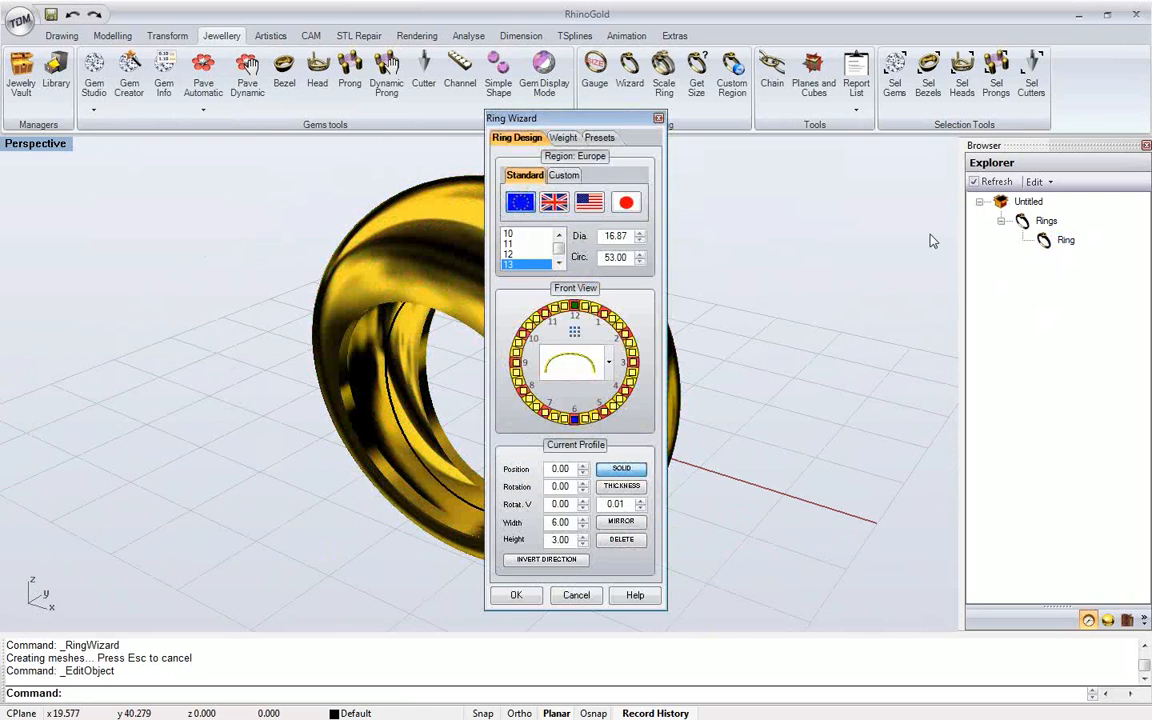
left_click_drag(556, 121, 870, 133)
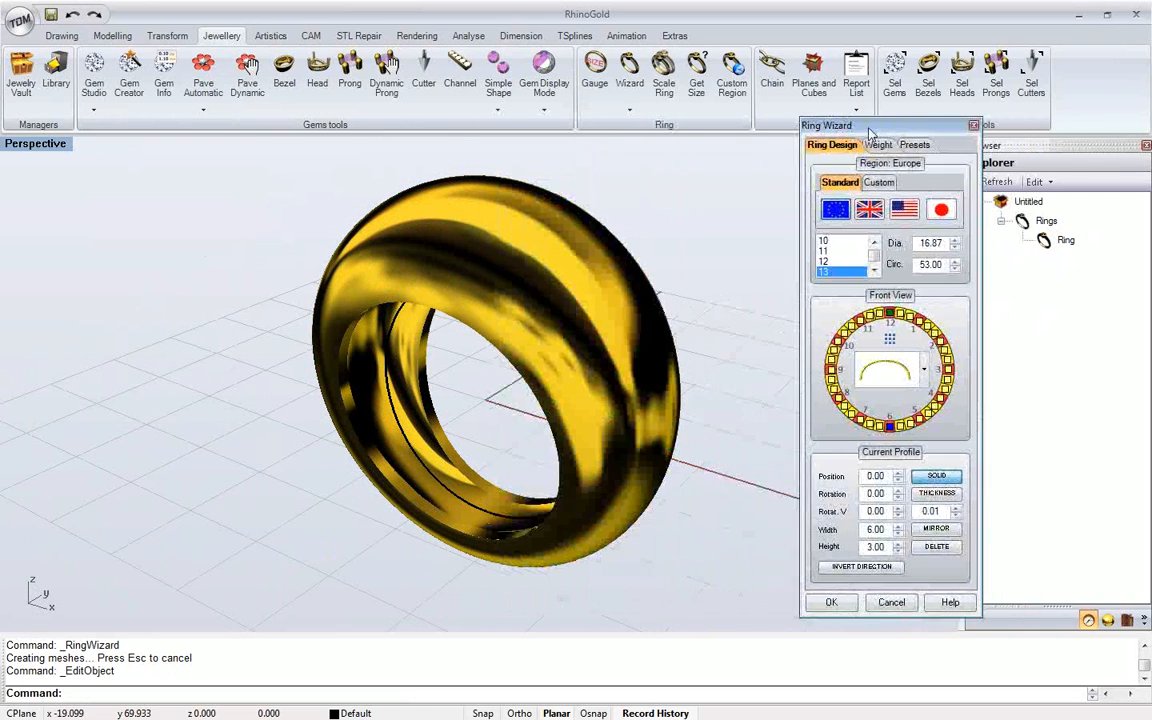
left_click(889, 313)
left_click(897, 535)
left_click(897, 535)
left_click(897, 535)
left_click(897, 535)
left_click(897, 535)
Lower the 12 o'clock profile's height and apply the changes to the ring
left_click(897, 550)
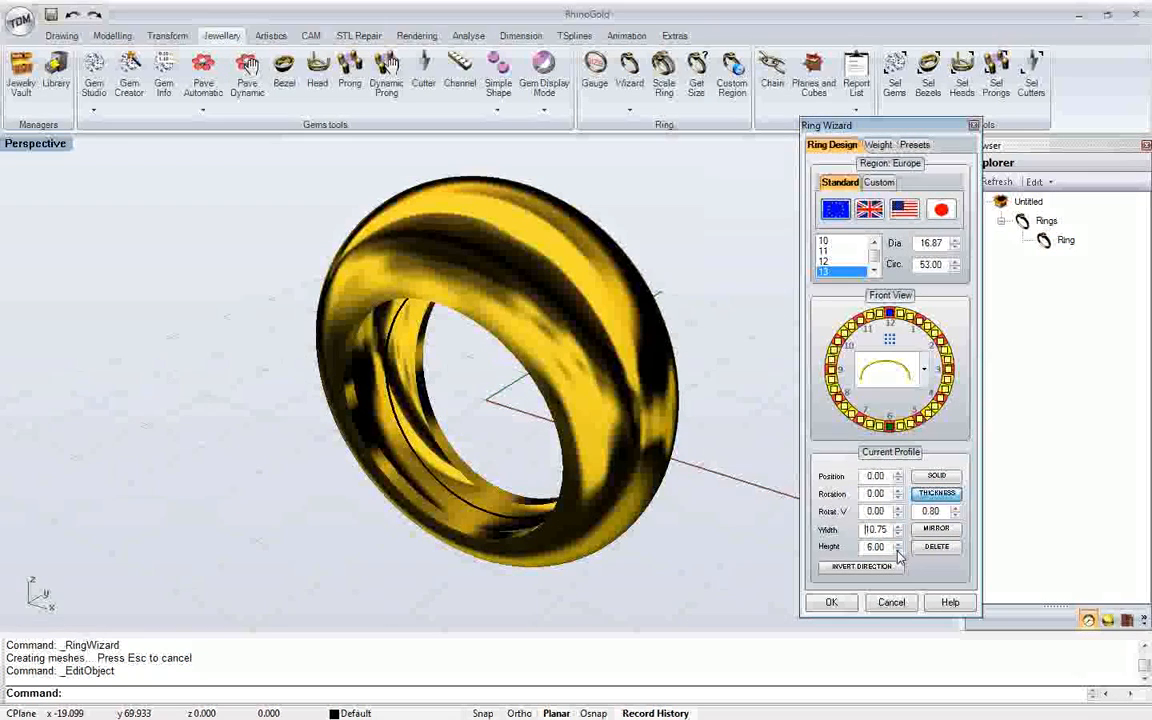
left_click(897, 550)
left_click(897, 550)
left_click(897, 550)
left_click(842, 608)
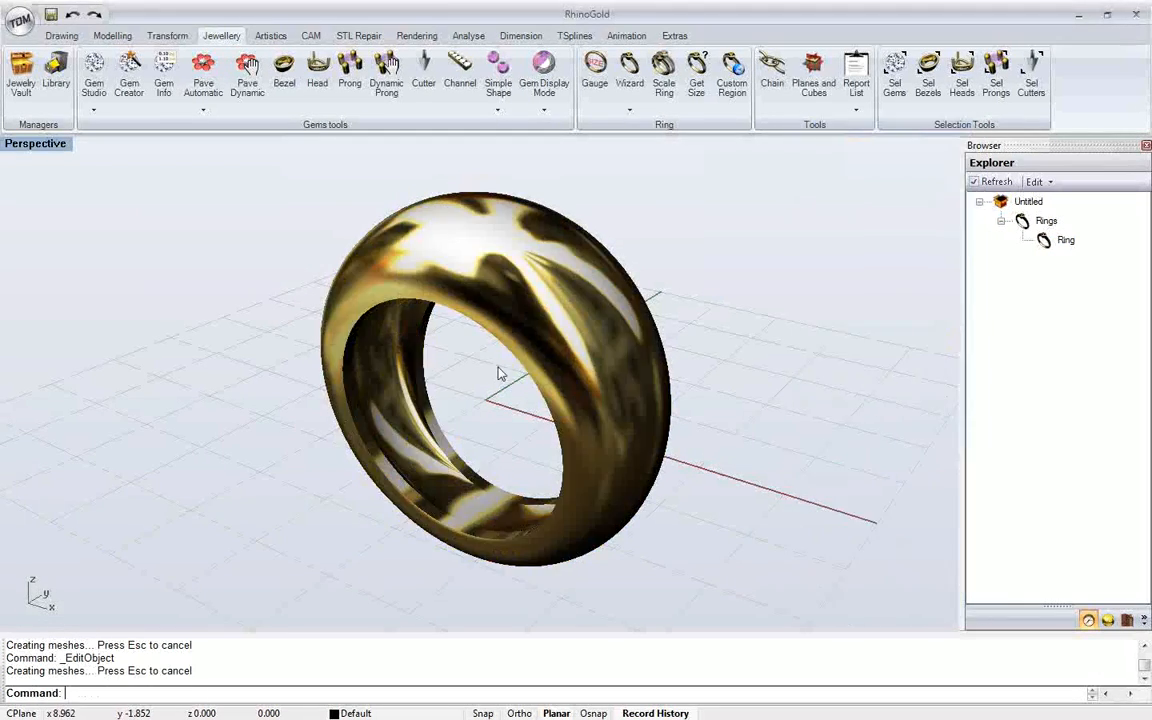
mouse_move(491, 301)
right_mouse_down()
mouse_move(491, 491)
mouse_move(513, 347)
mouse_move(687, 273)
mouse_move(927, 278)
mouse_move(622, 319)
mouse_move(501, 314)
mouse_move(532, 275)
mouse_move(500, 307)
right_mouse_up()
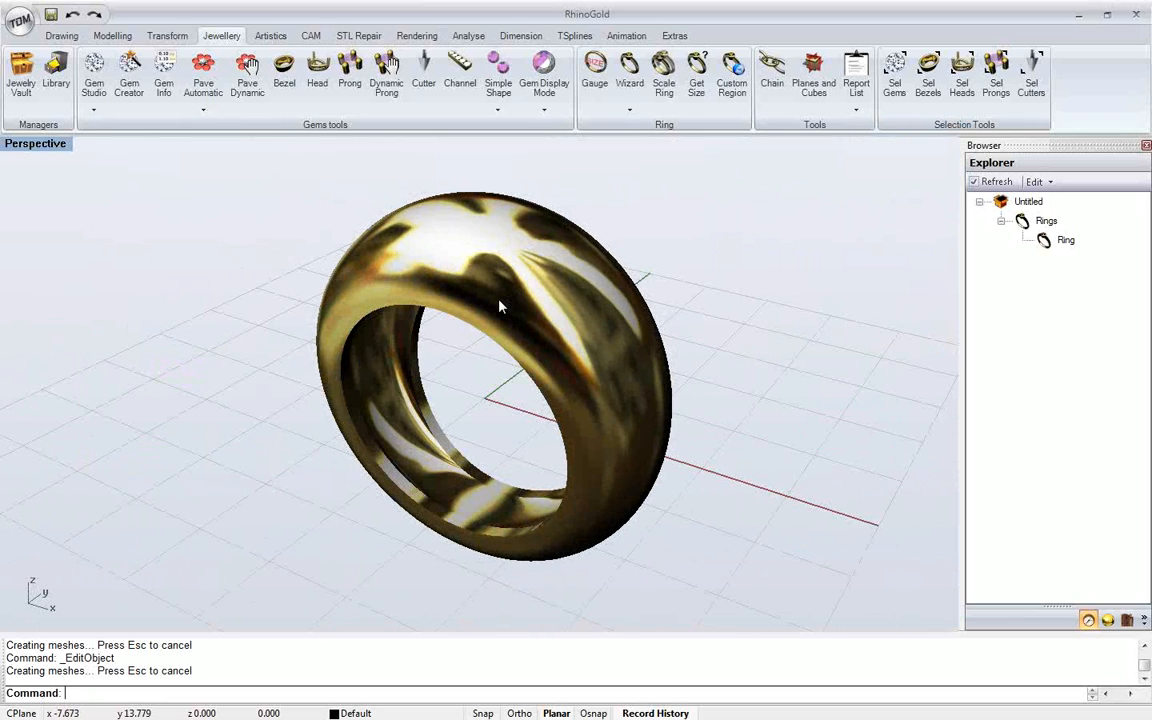
Switch to the PowerPoint slide show, advance past Ring Size Creator to the Linear Arrays slide, and return to RhinoGold
key("alt+Tab")
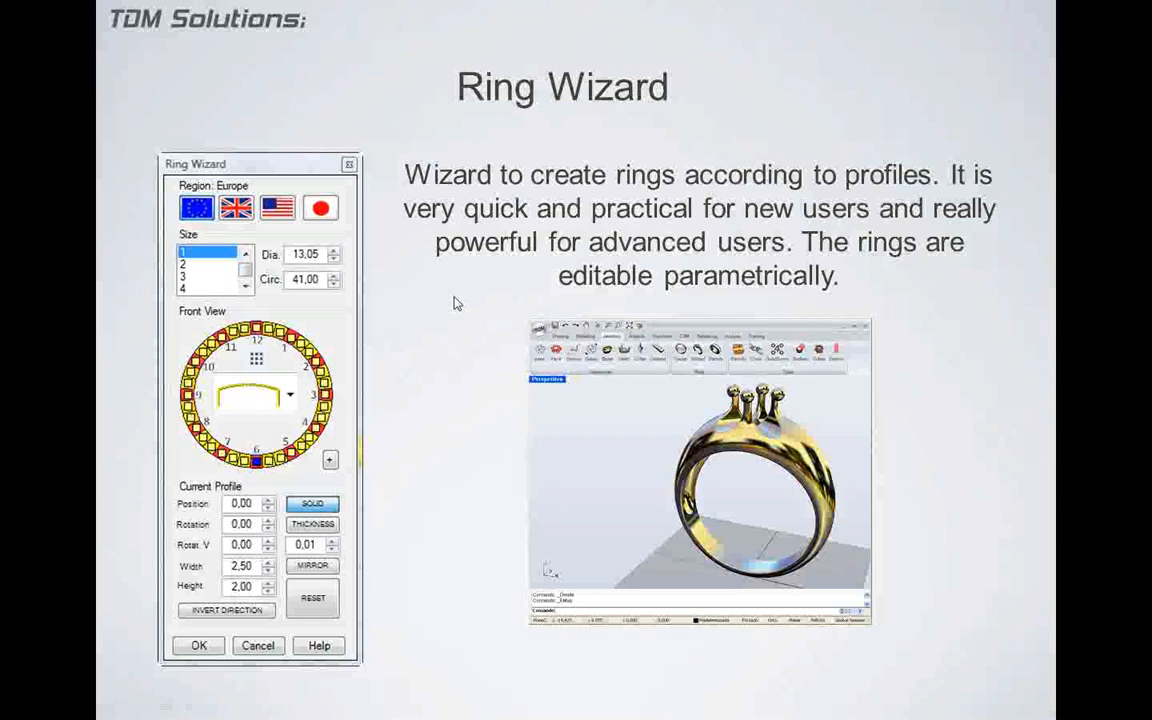
left_click(457, 303)
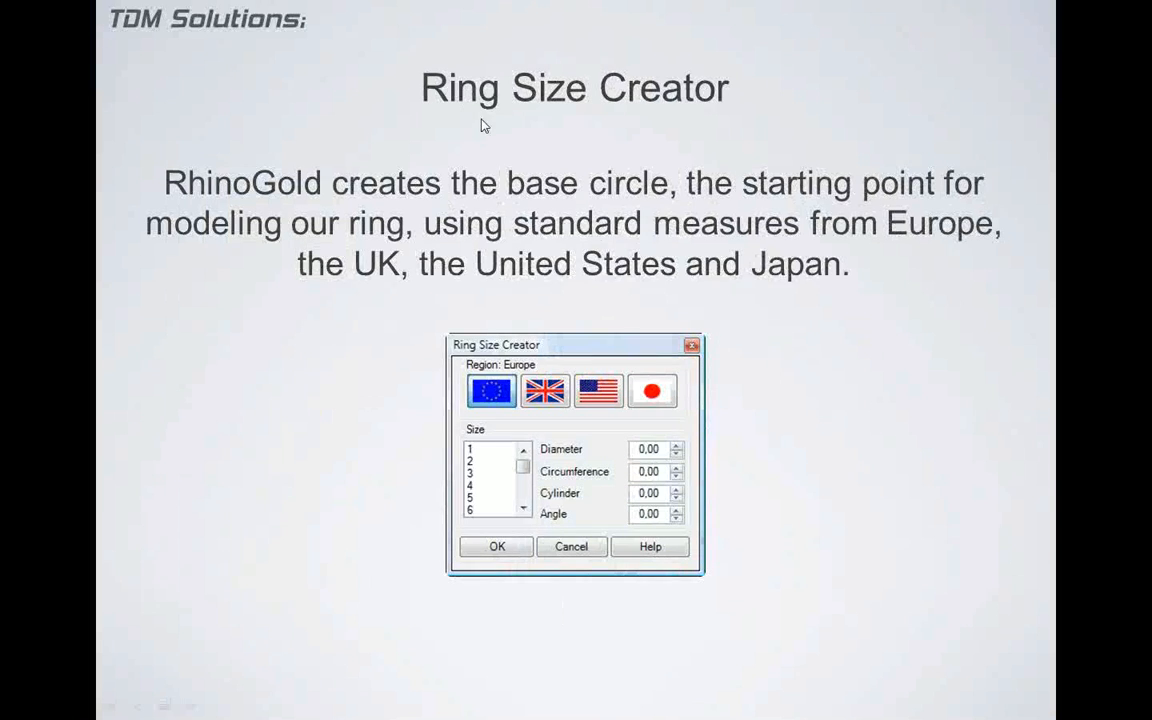
left_click(417, 330)
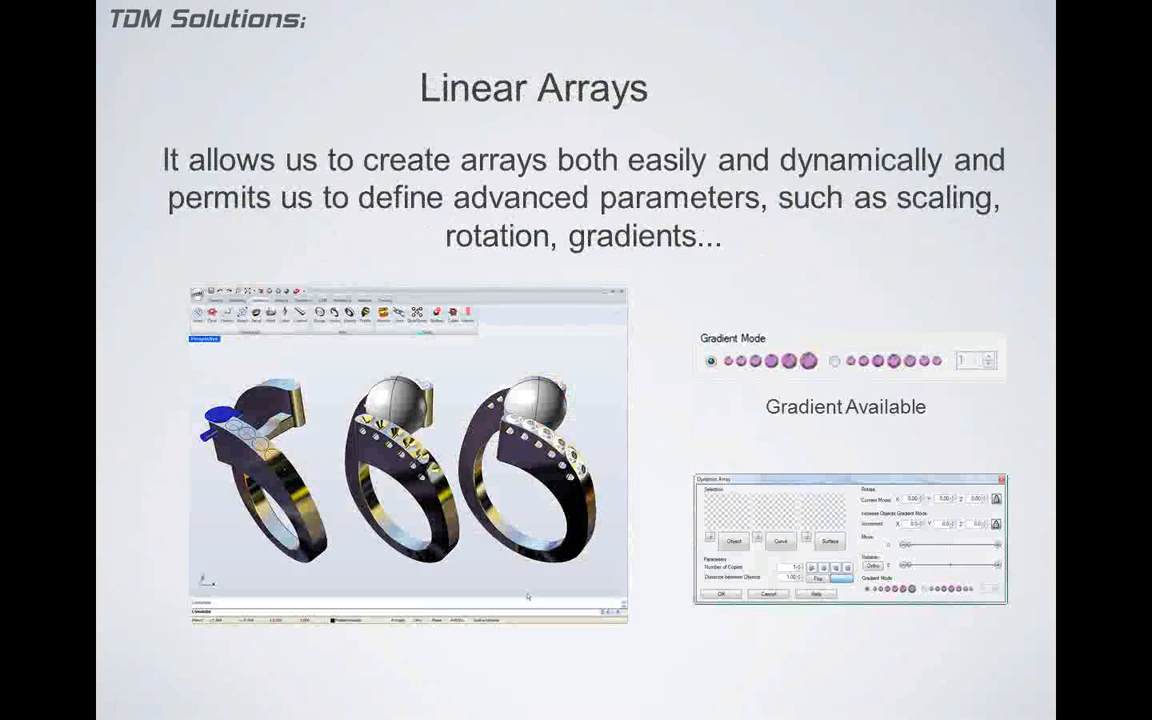
key("Escape")
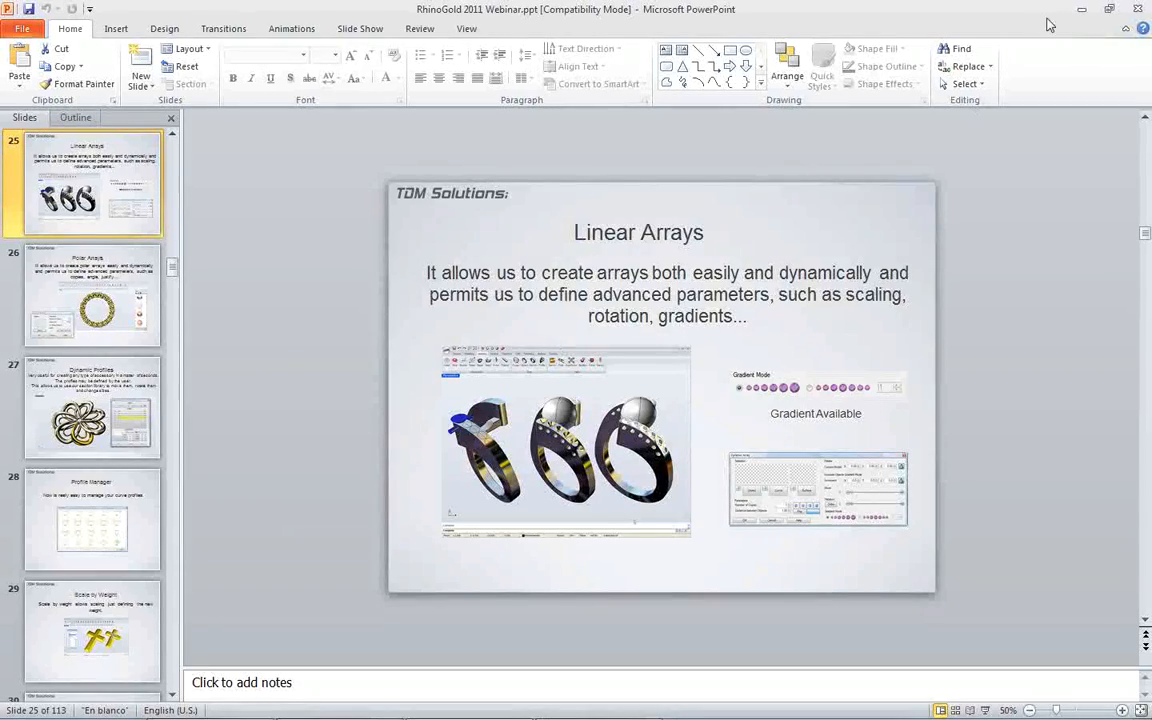
left_click(1081, 12)
Hide the hollow ring from the viewport
right_click_drag(507, 335, 512, 352)
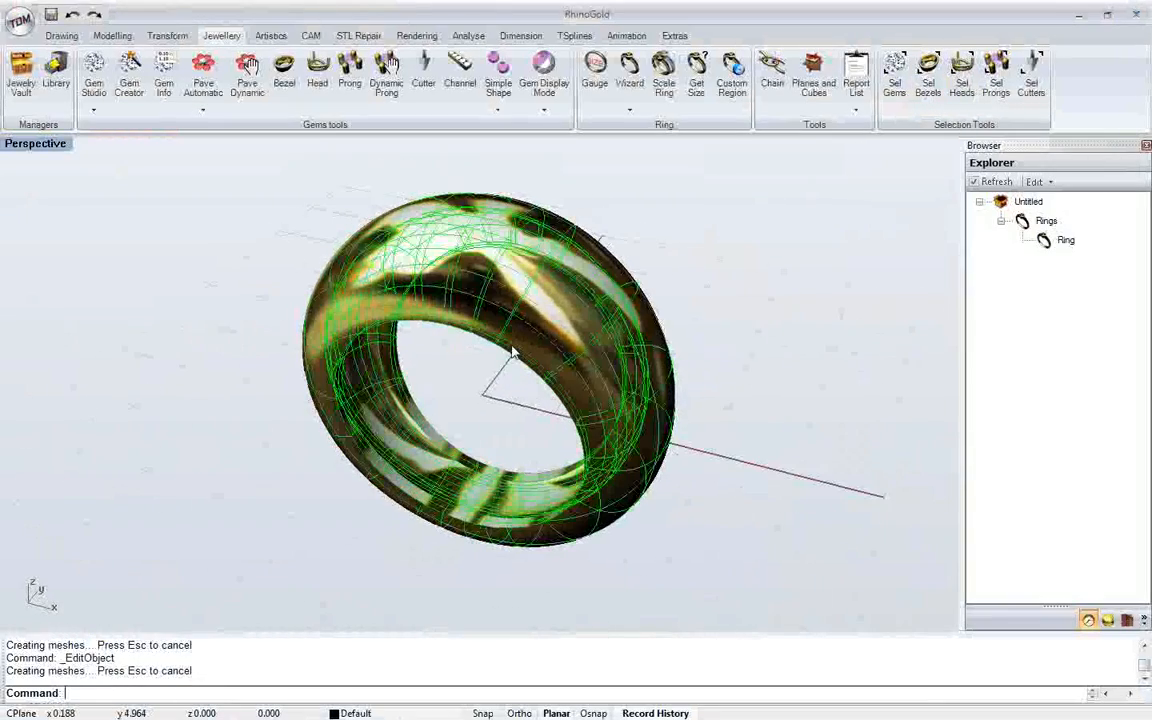
middle_click(483, 378)
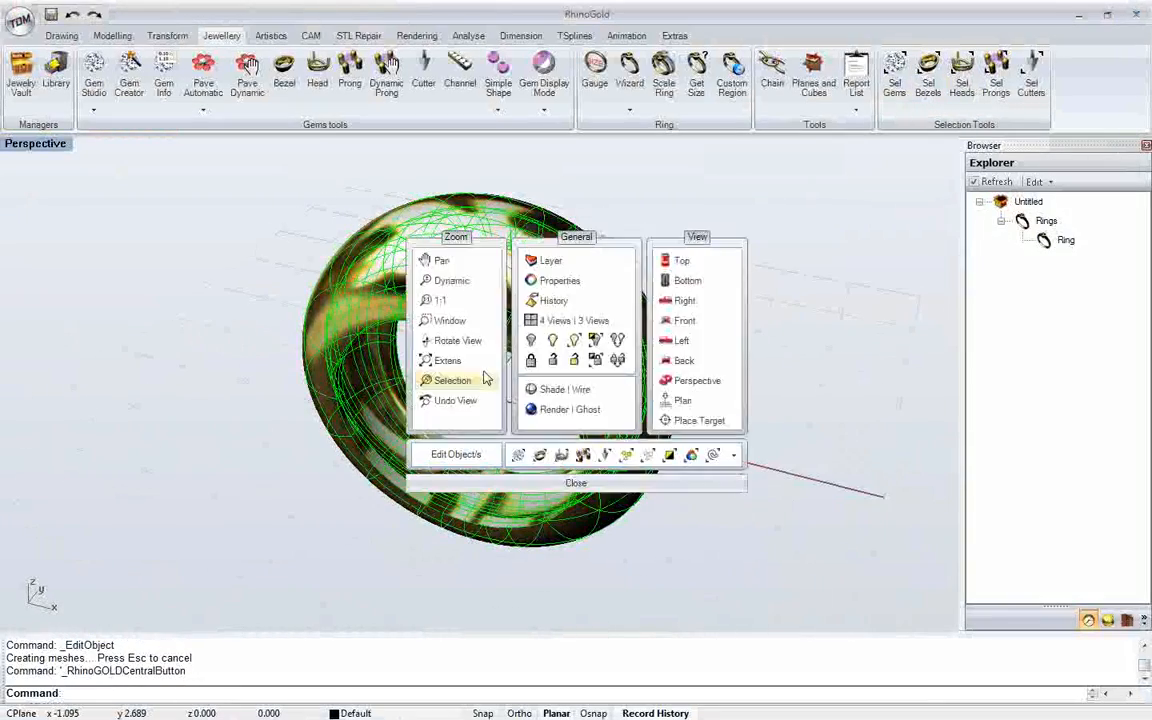
left_click(530, 342)
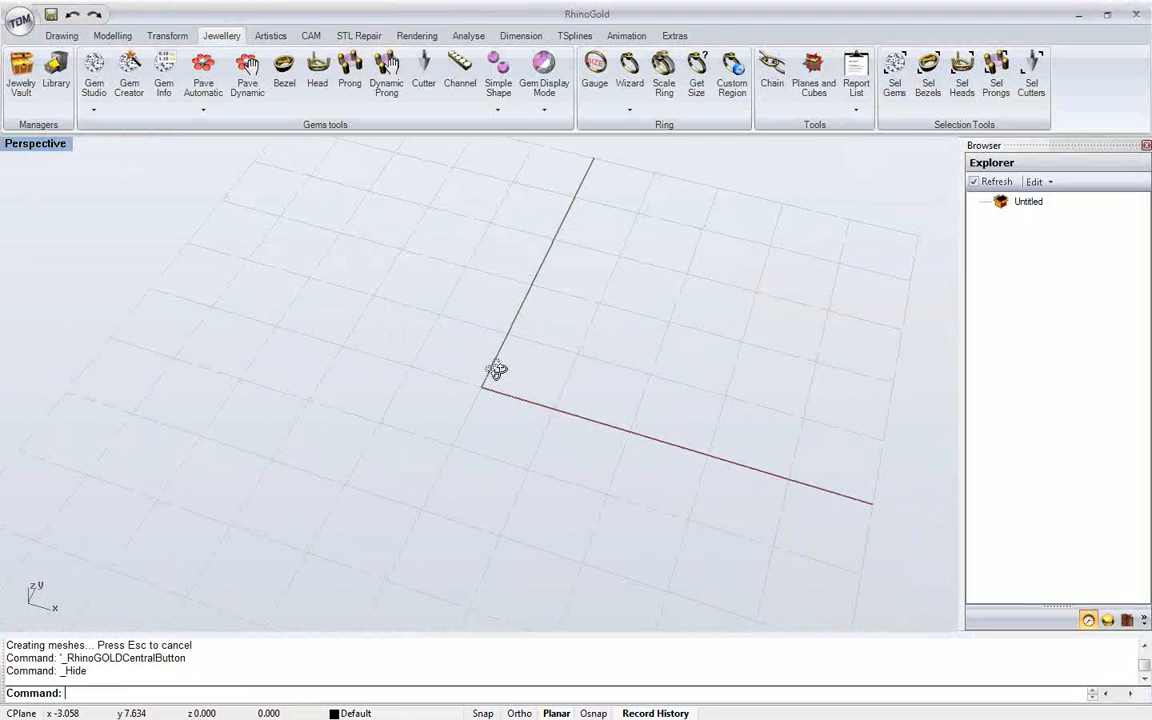
Open the Dynamic Array.3dm model from the library's _Webinar folder
left_click(1126, 620)
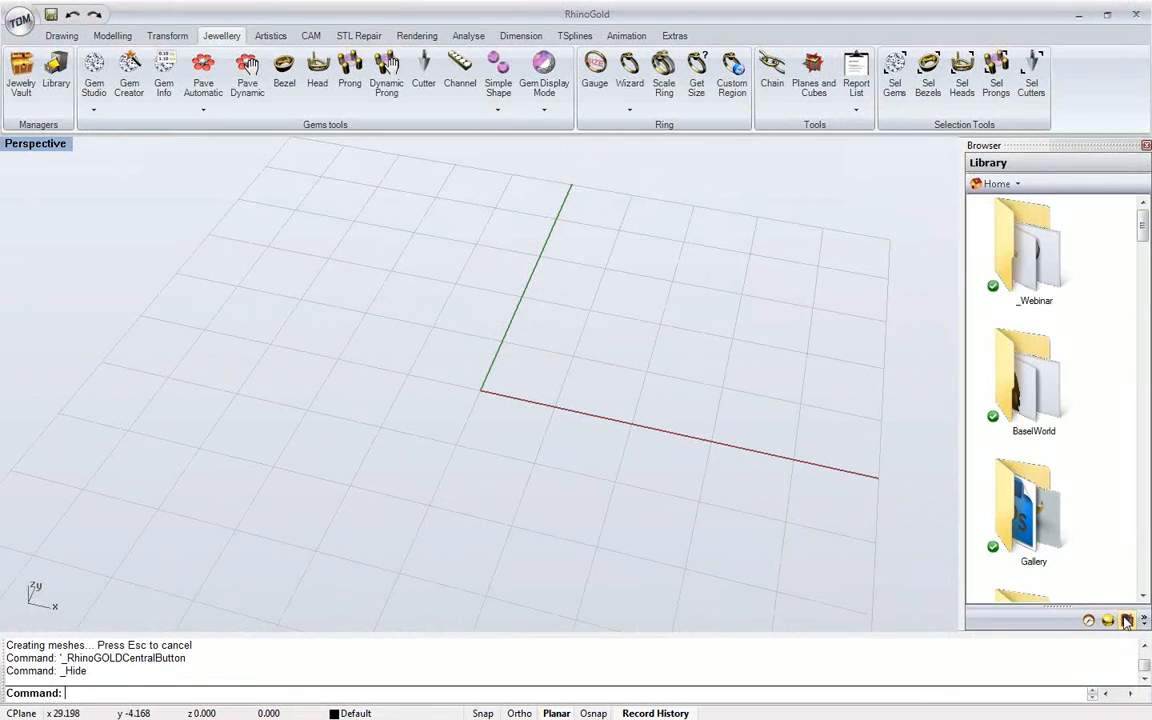
double_click(1014, 258)
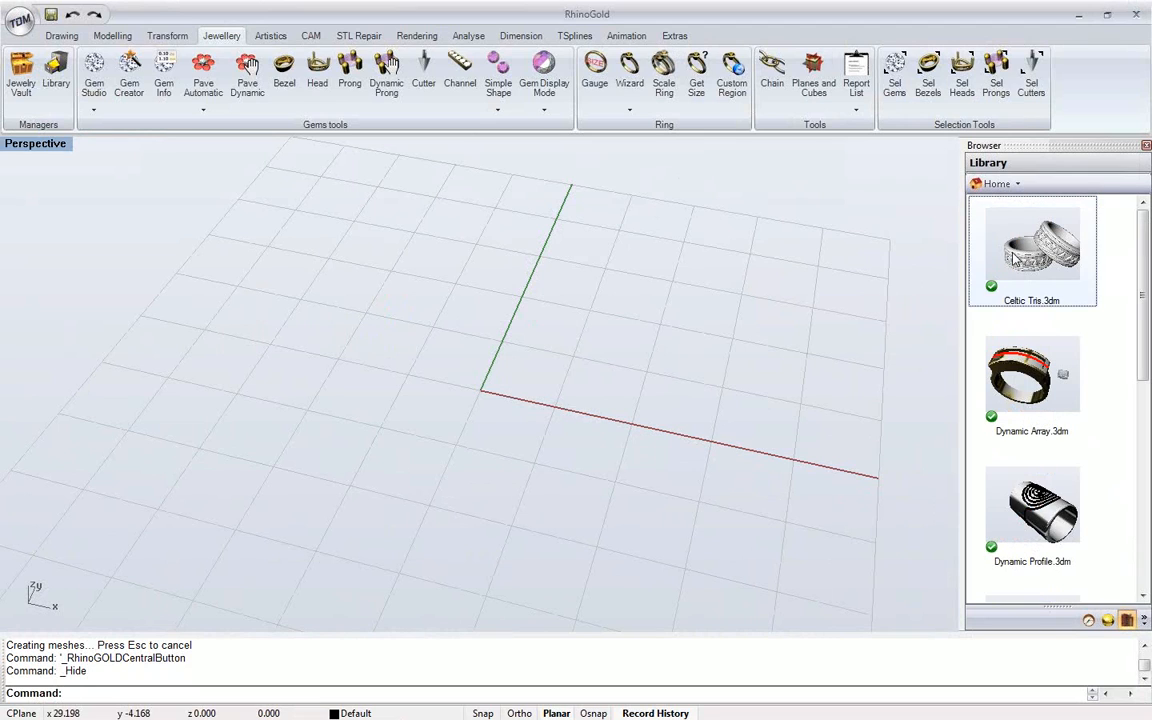
left_click(1065, 386)
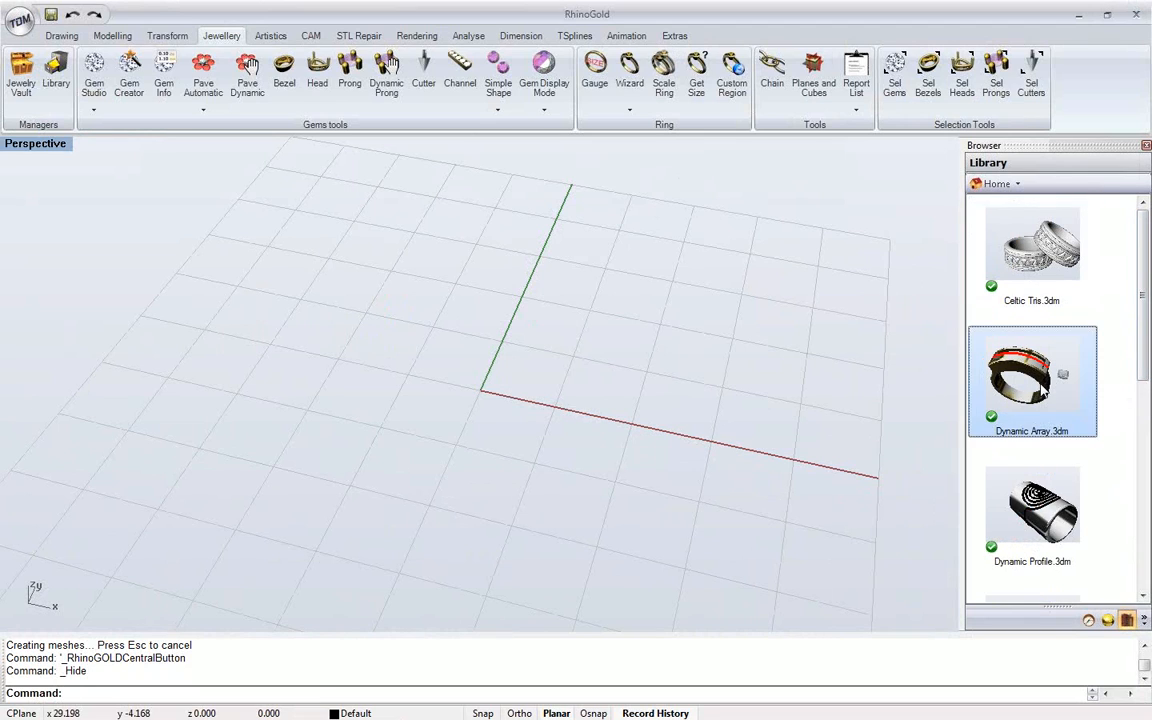
left_click_drag(541, 345, 538, 345)
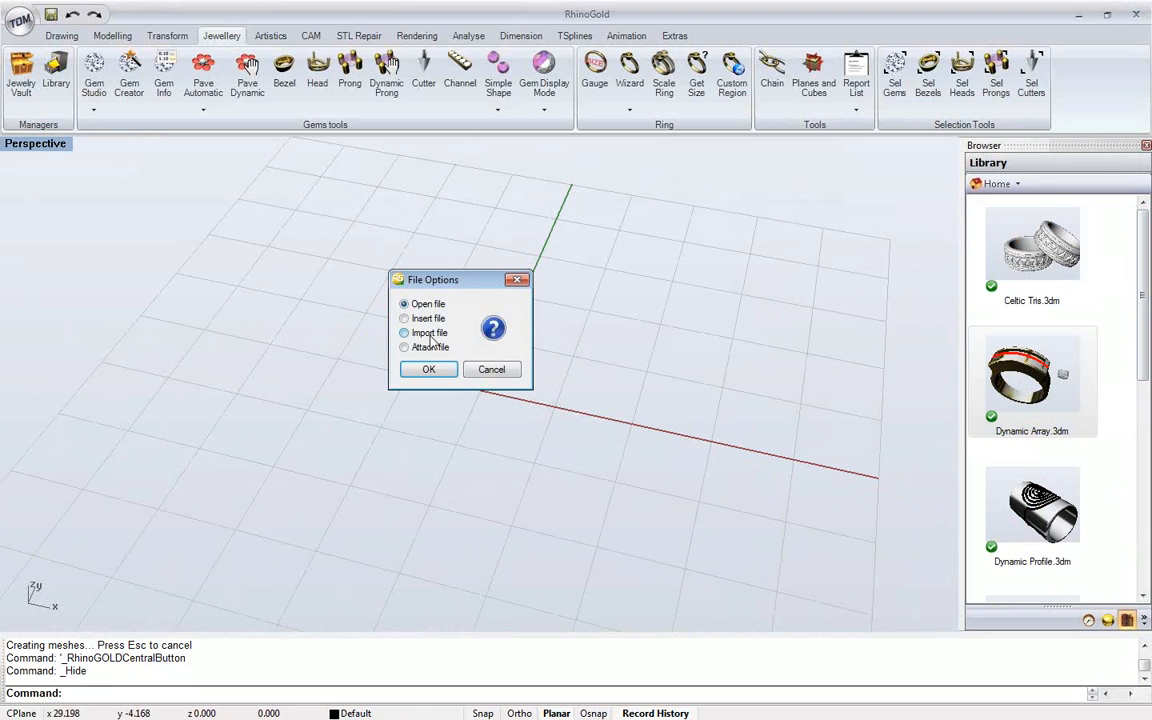
left_click(429, 369)
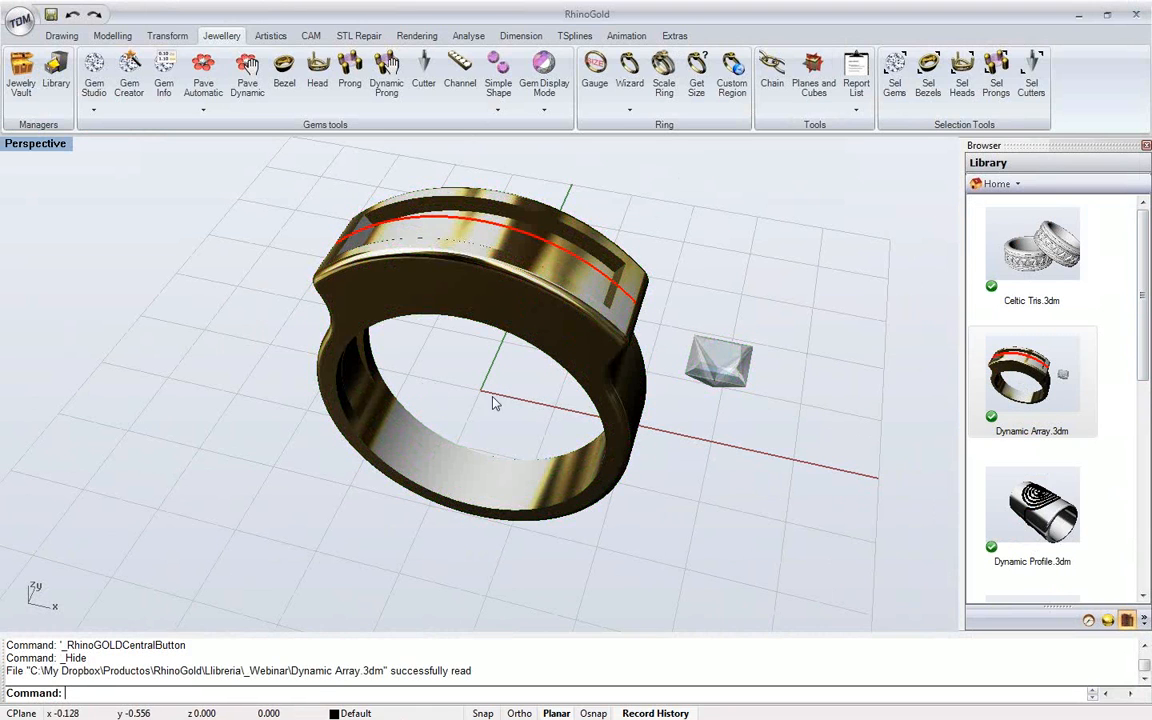
Start a Dynamic Array and choose the loose square gem beside the ring as the object to copy
right_click_drag(503, 441, 478, 387)
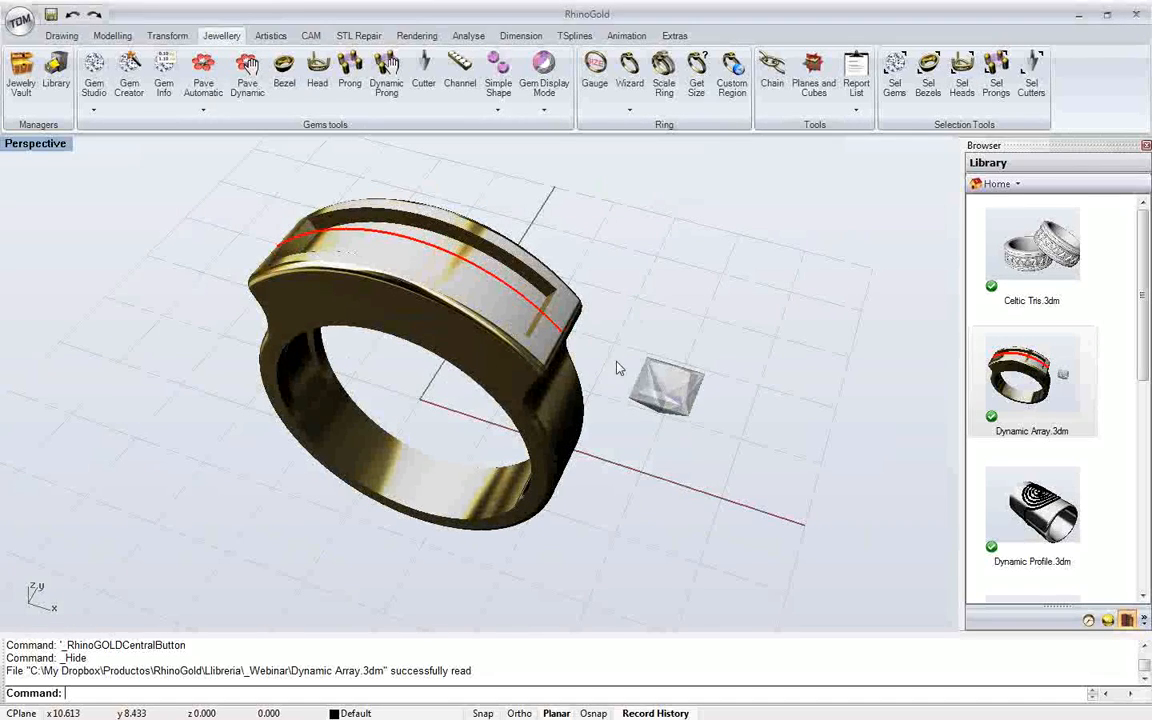
left_click(642, 390)
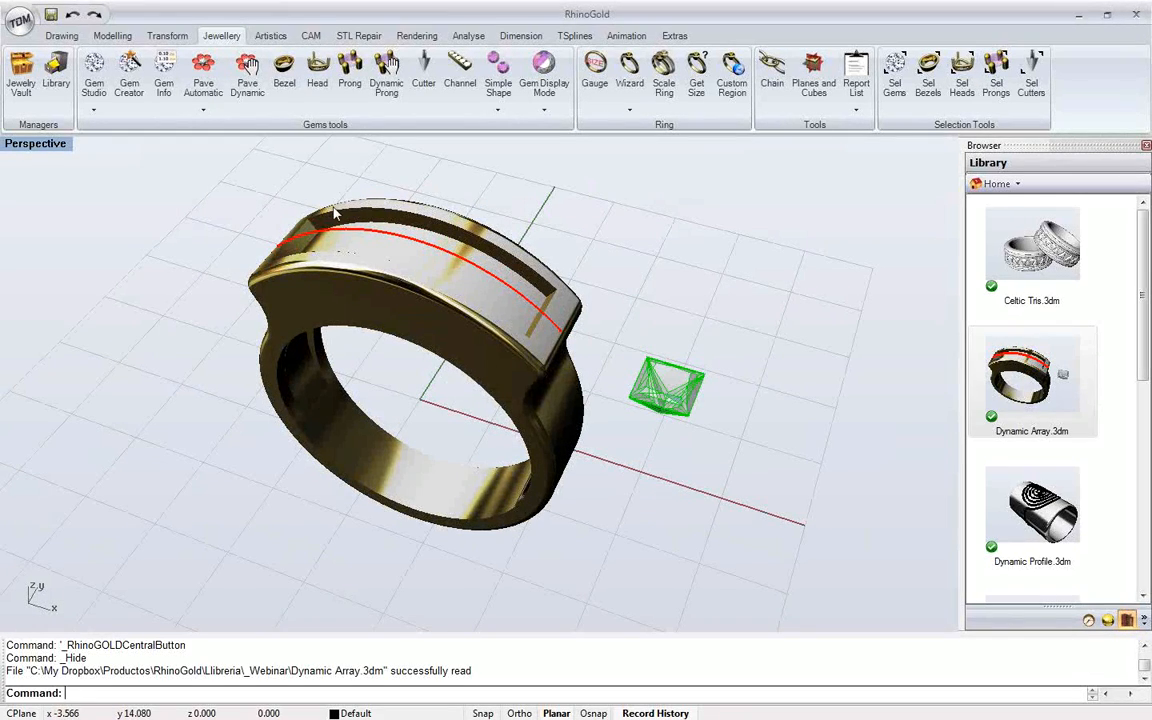
left_click(214, 230)
right_click_drag(452, 473, 464, 482)
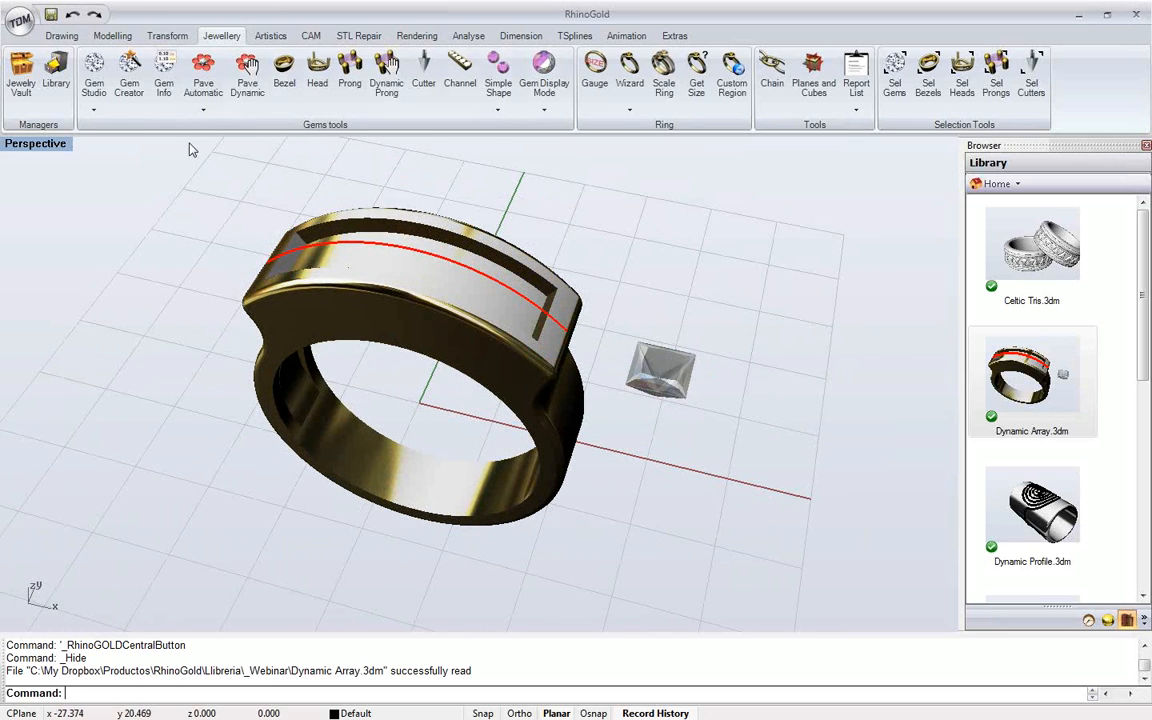
left_click(170, 36)
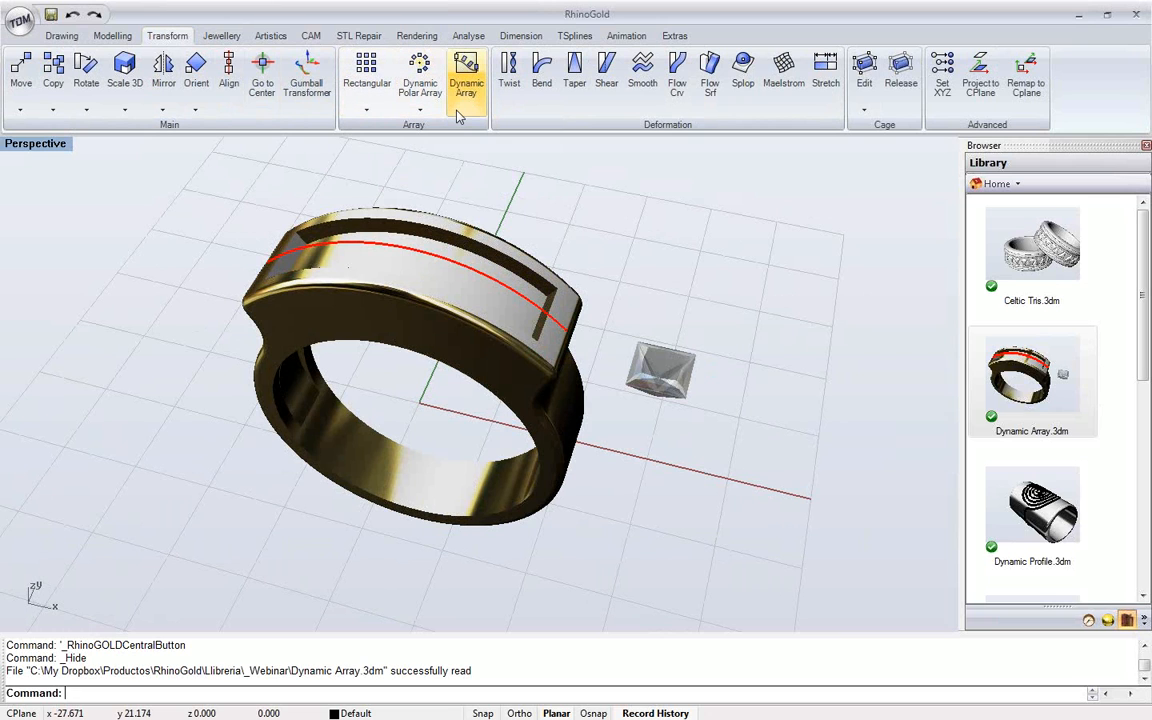
left_click(463, 70)
left_click_drag(407, 114, 1037, 112)
right_click_drag(514, 283, 447, 330, "shift")
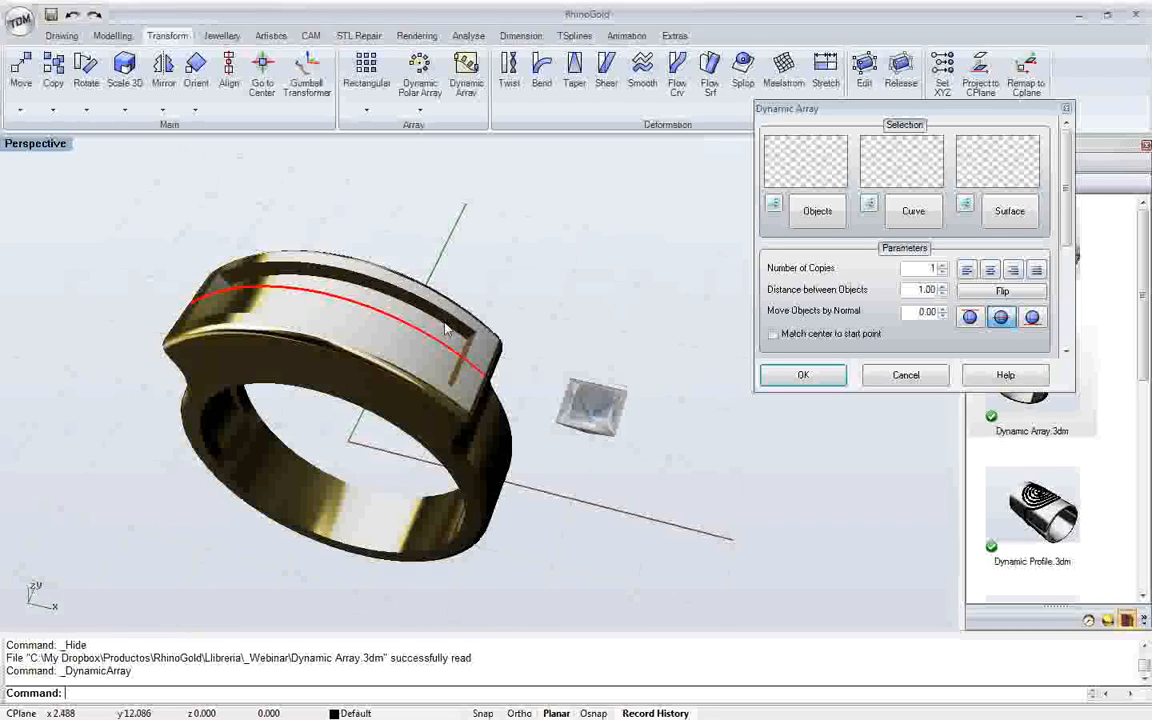
left_click(815, 228)
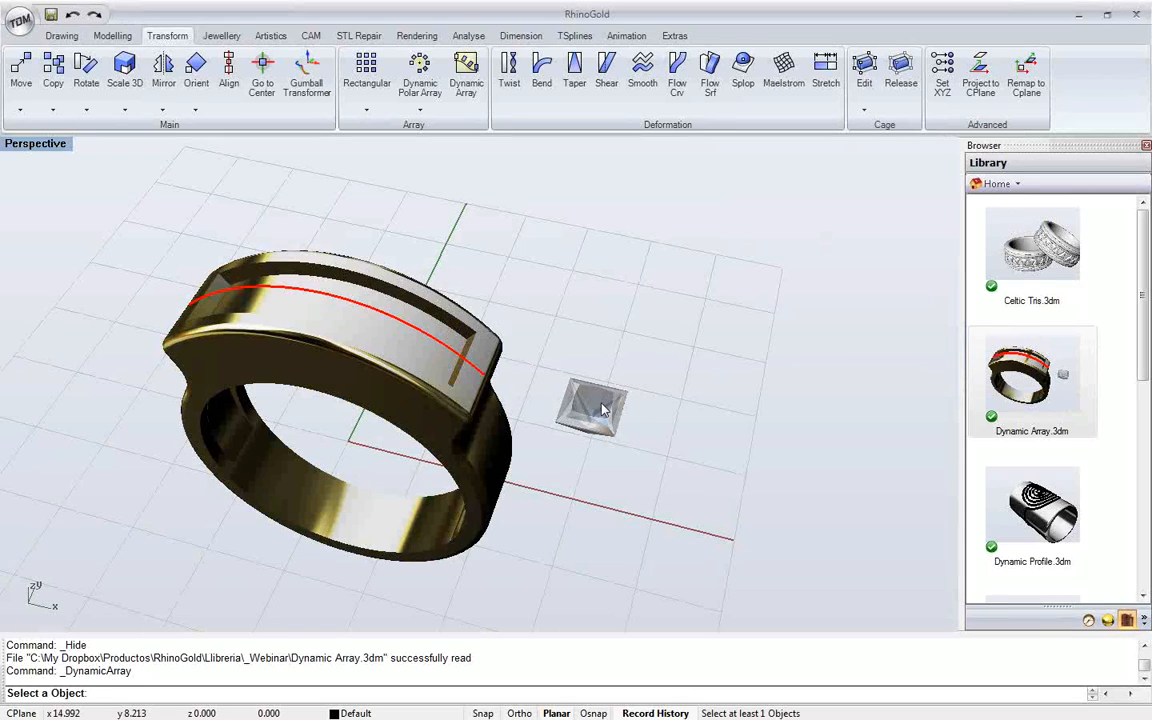
left_click(603, 410)
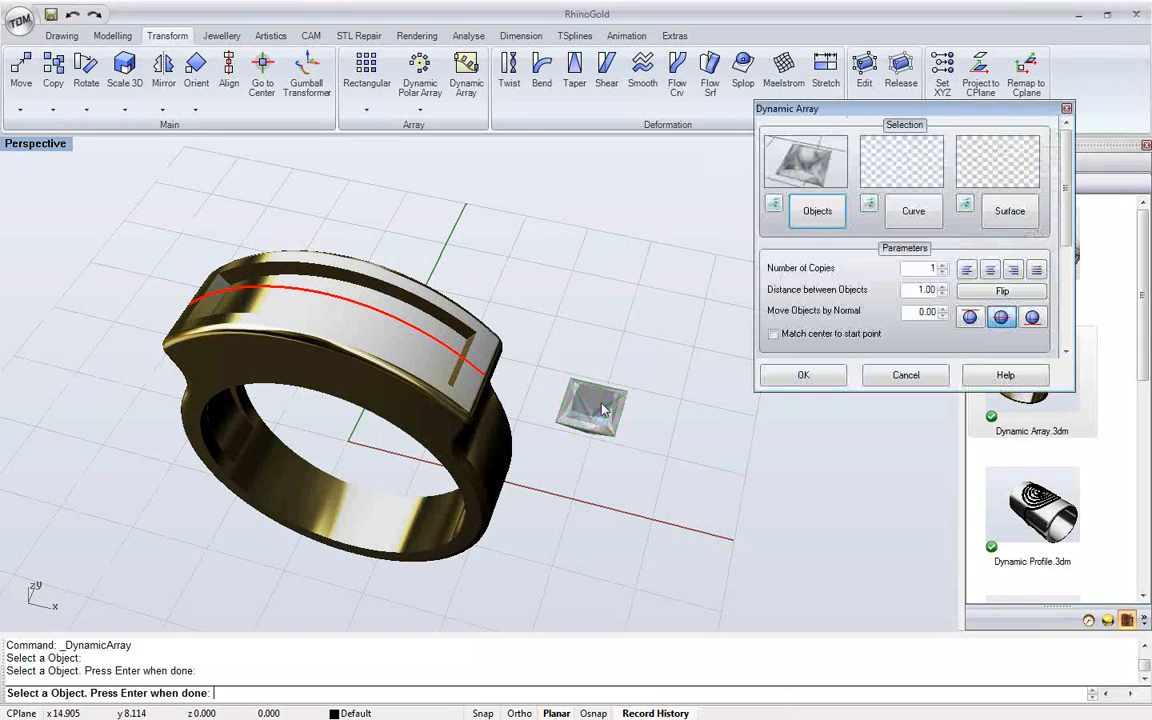
key("Return")
Assign the red curve across the ring's head as the path of the Dynamic Array
left_click(897, 222)
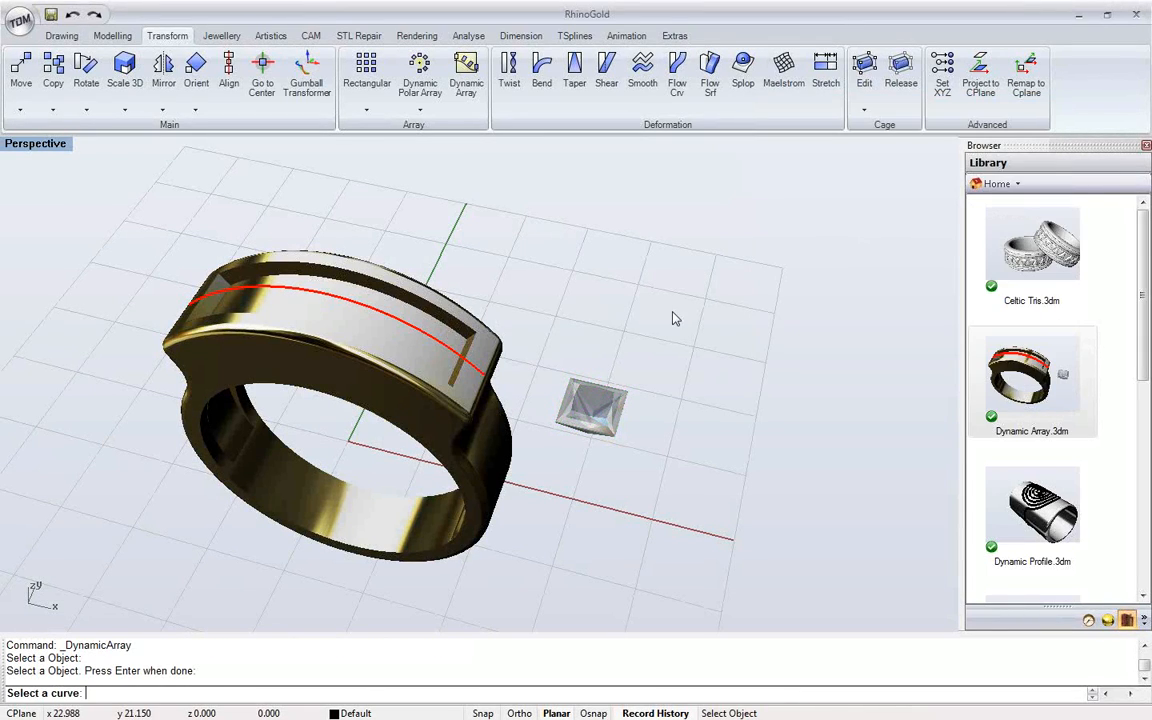
left_click(448, 350)
right_click_drag(447, 362, 499, 398)
middle_click(440, 346)
left_click(441, 360)
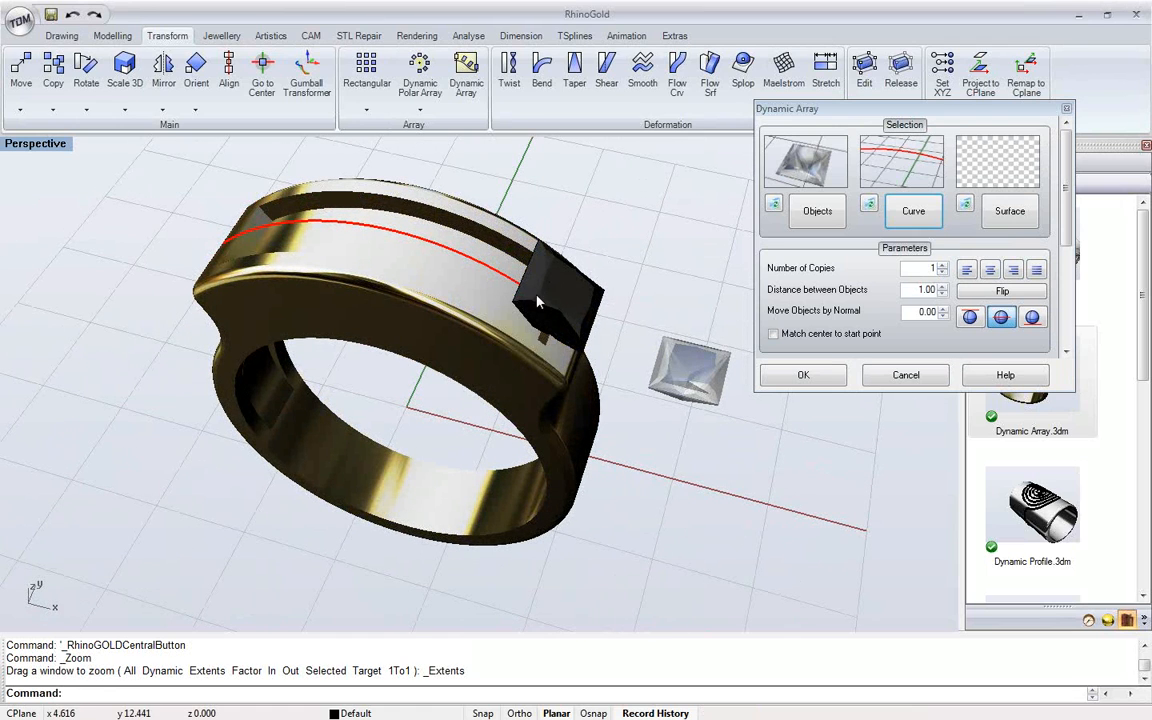
Set the number of gem copies in the Dynamic Array to 4
left_click(942, 267)
left_click(942, 267)
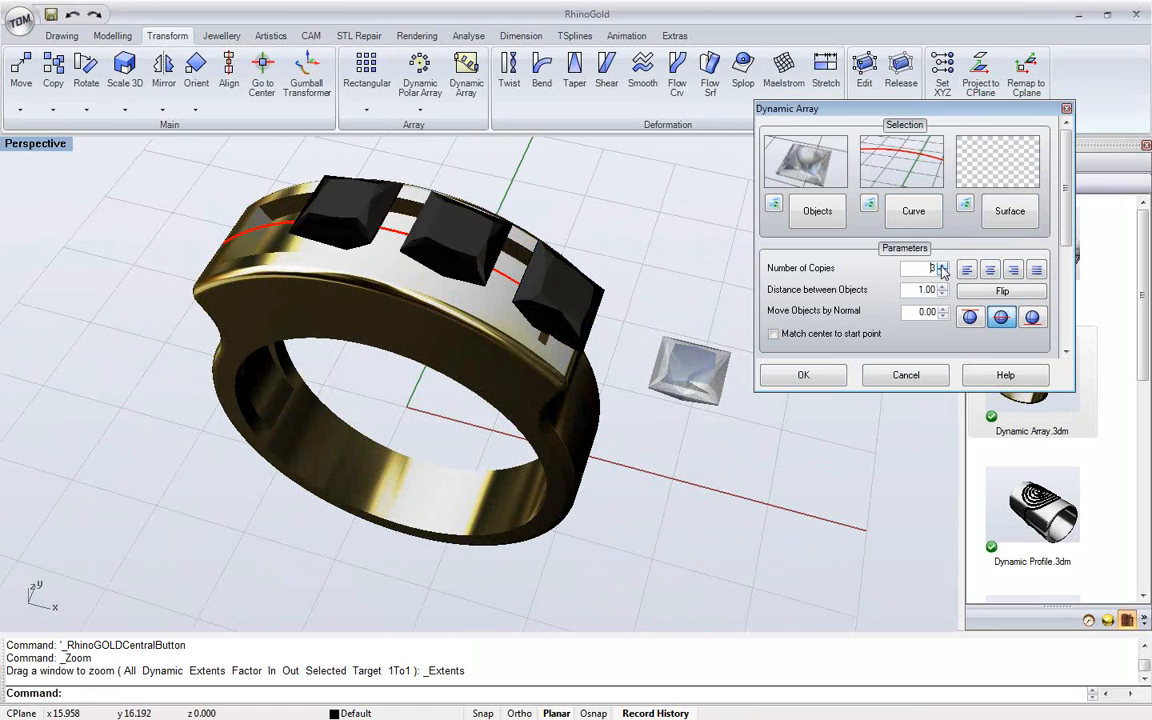
left_click(942, 267)
right_click_drag(500, 300, 584, 307)
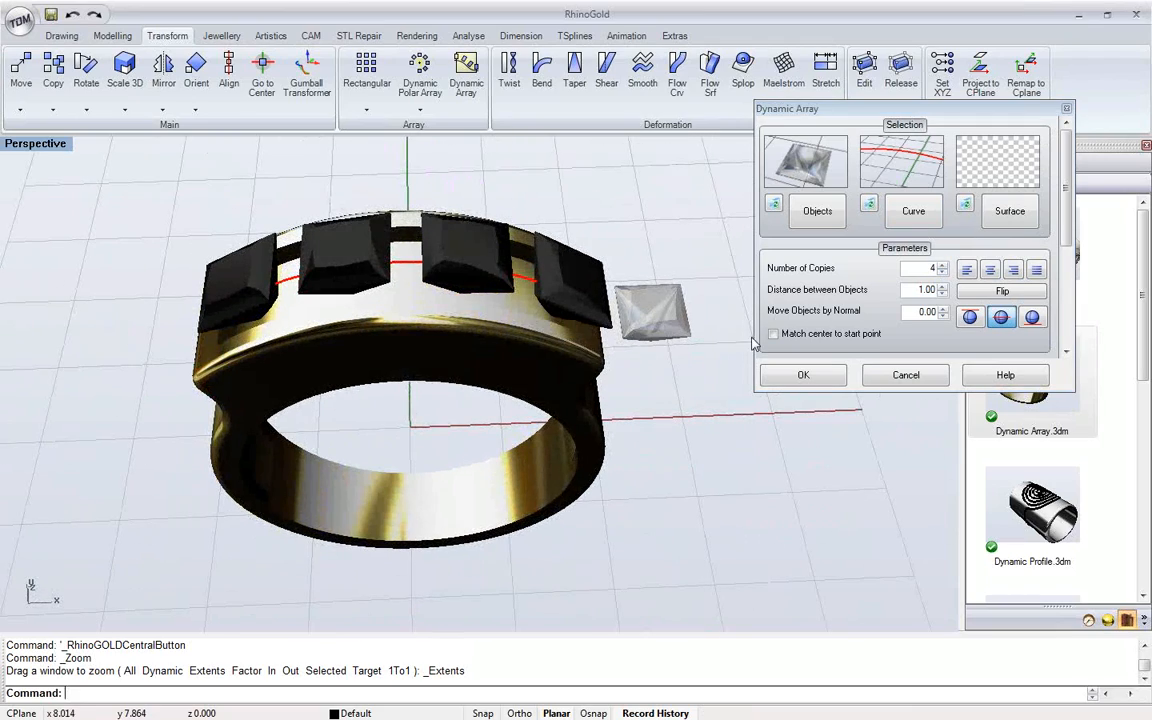
Try several spacings between the arrayed gems and settle on a distance of 0.20
left_click(909, 291)
scroll(911, 291, "down", 1)
scroll(910, 291, "down", 6)
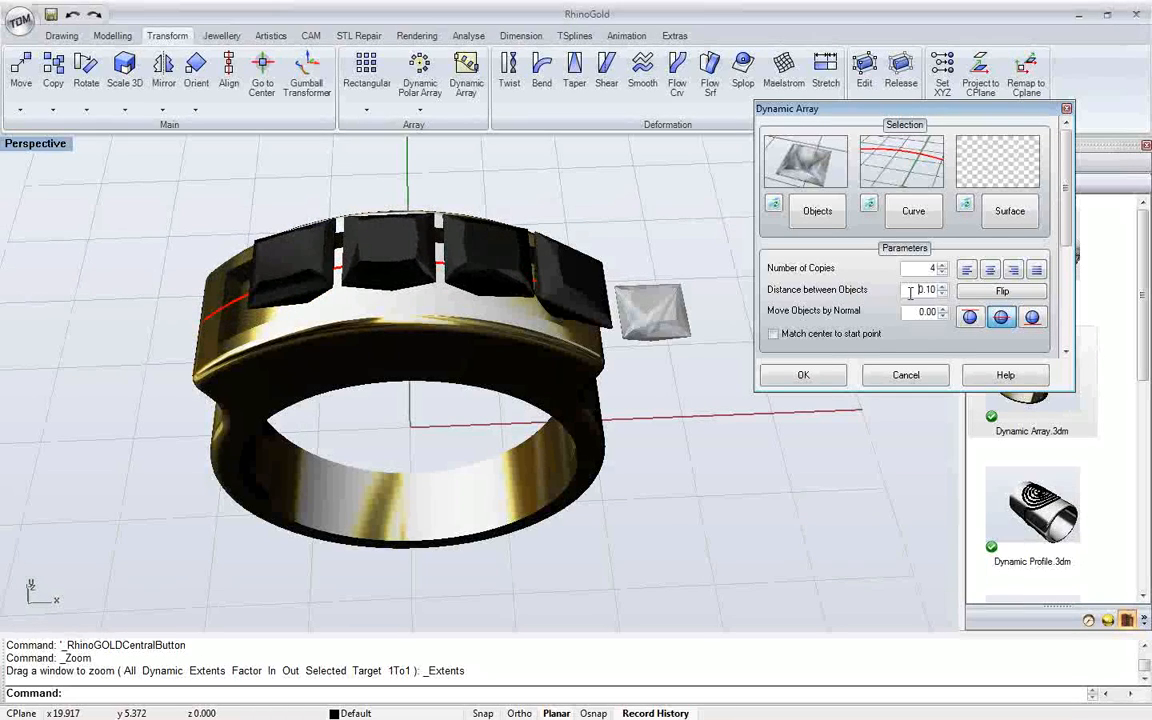
scroll(910, 291, "up", 6)
scroll(910, 291, "down", 6)
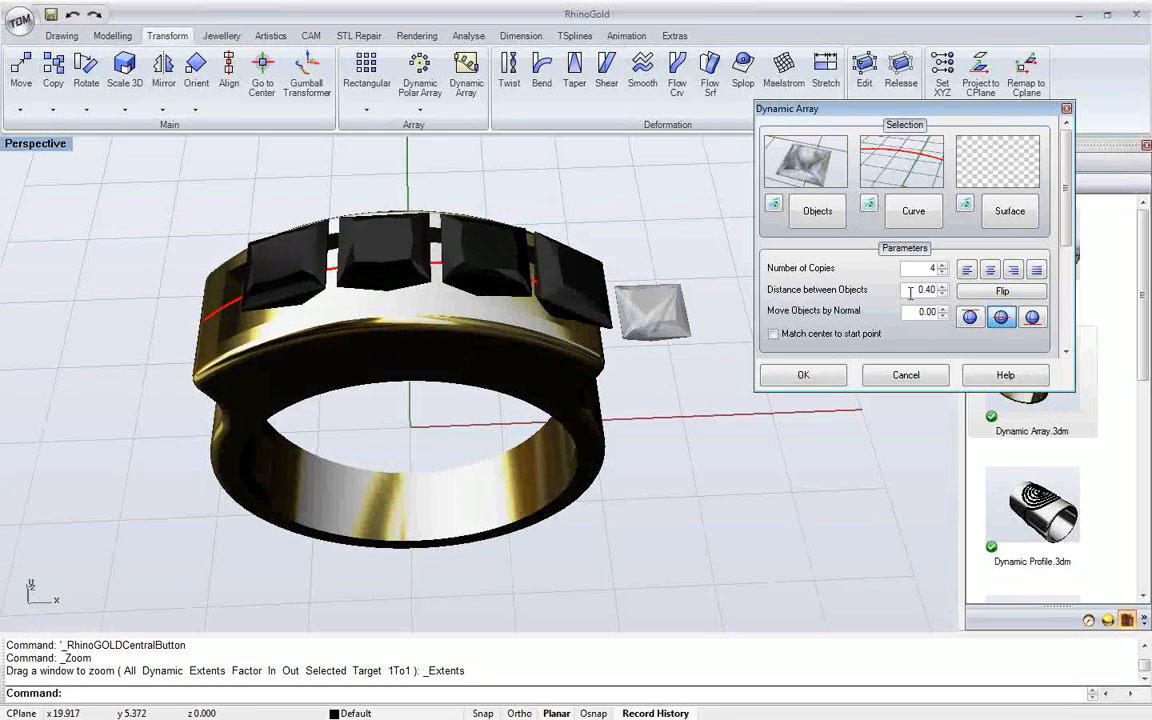
left_click(941, 286)
Centre the gem row along the curve and align the gem tops with it so they sit inside the channel
left_click(986, 277)
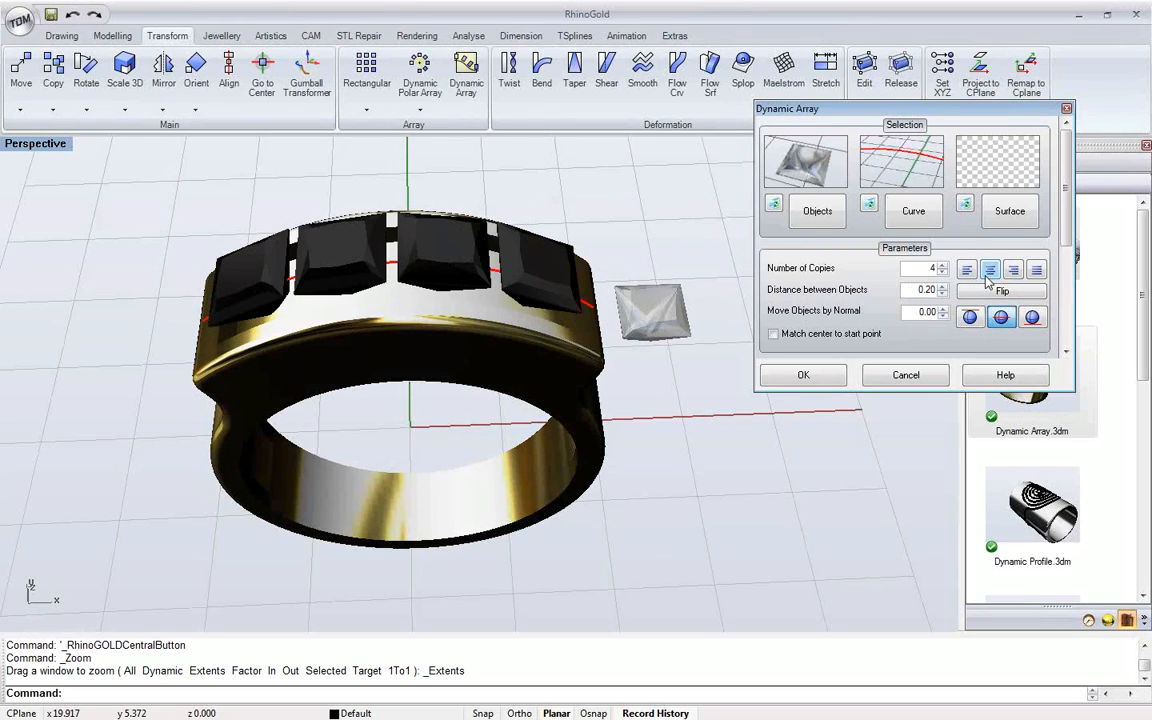
right_click_drag(532, 327, 546, 232)
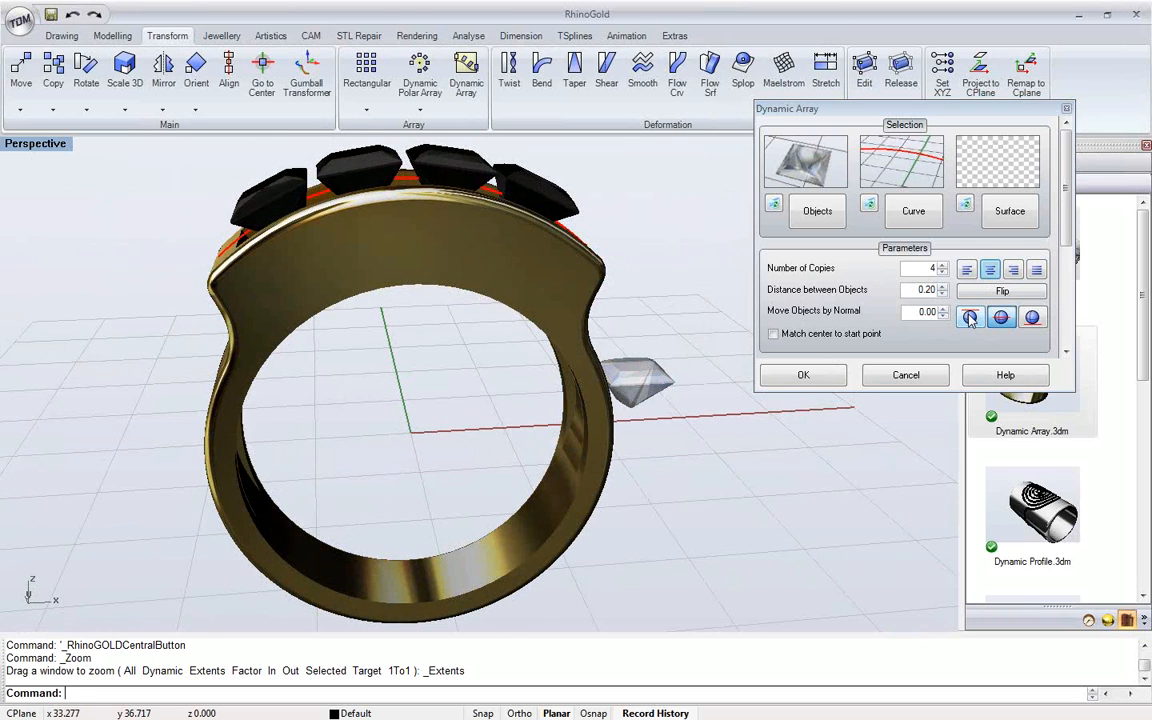
right_click_drag(690, 300, 700, 255)
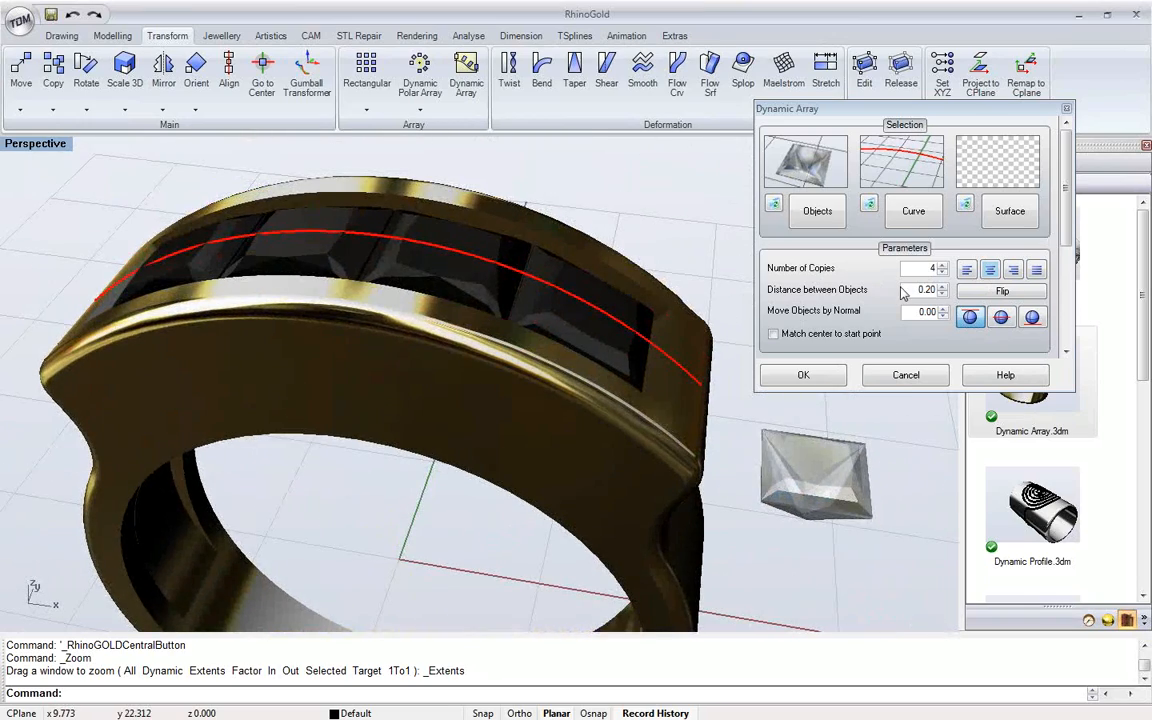
Move the arrayed gems 0.10 along the normal
left_click_drag(937, 312, 914, 312)
type("0.")
left_click(914, 291)
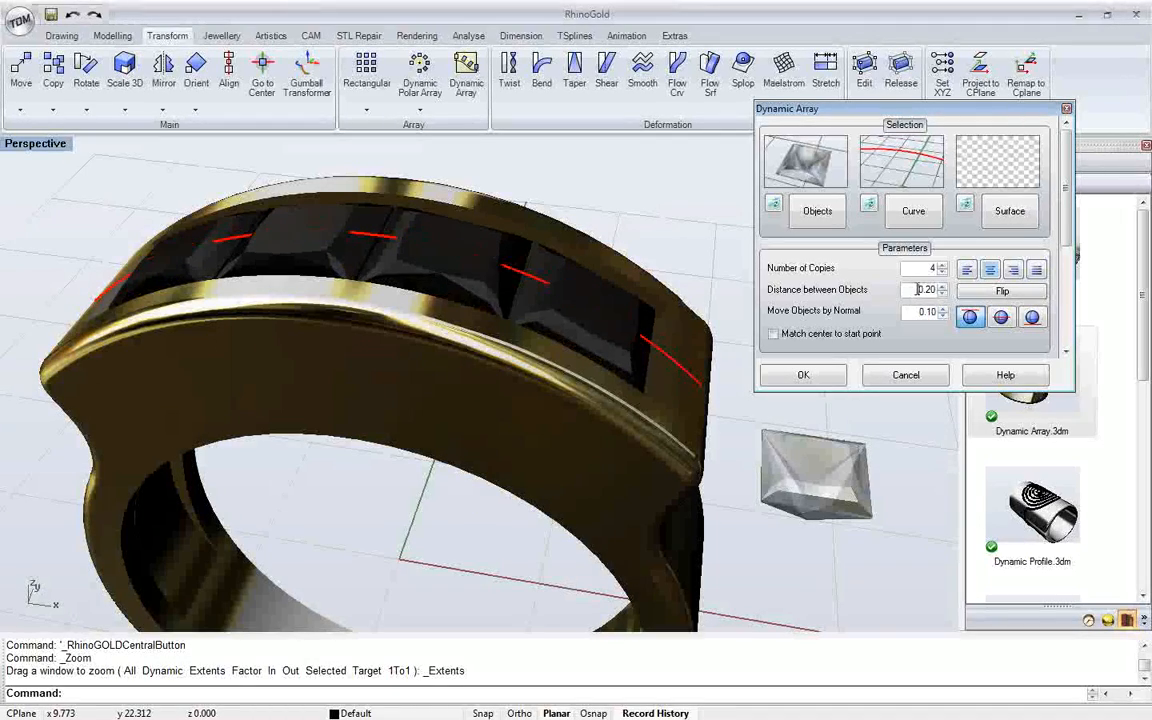
right_click_drag(370, 257, 326, 276)
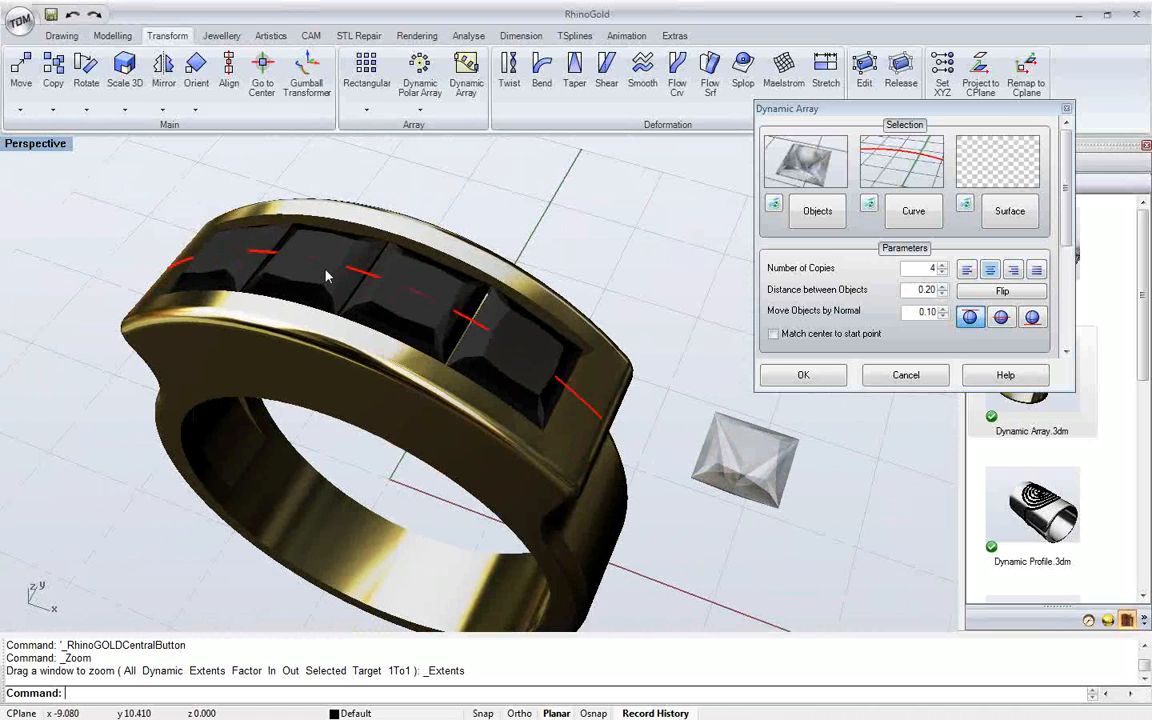
Look over the array's gradient, move and rotate options, and create the four gems on the ring
left_click_drag(1066, 186, 1056, 290)
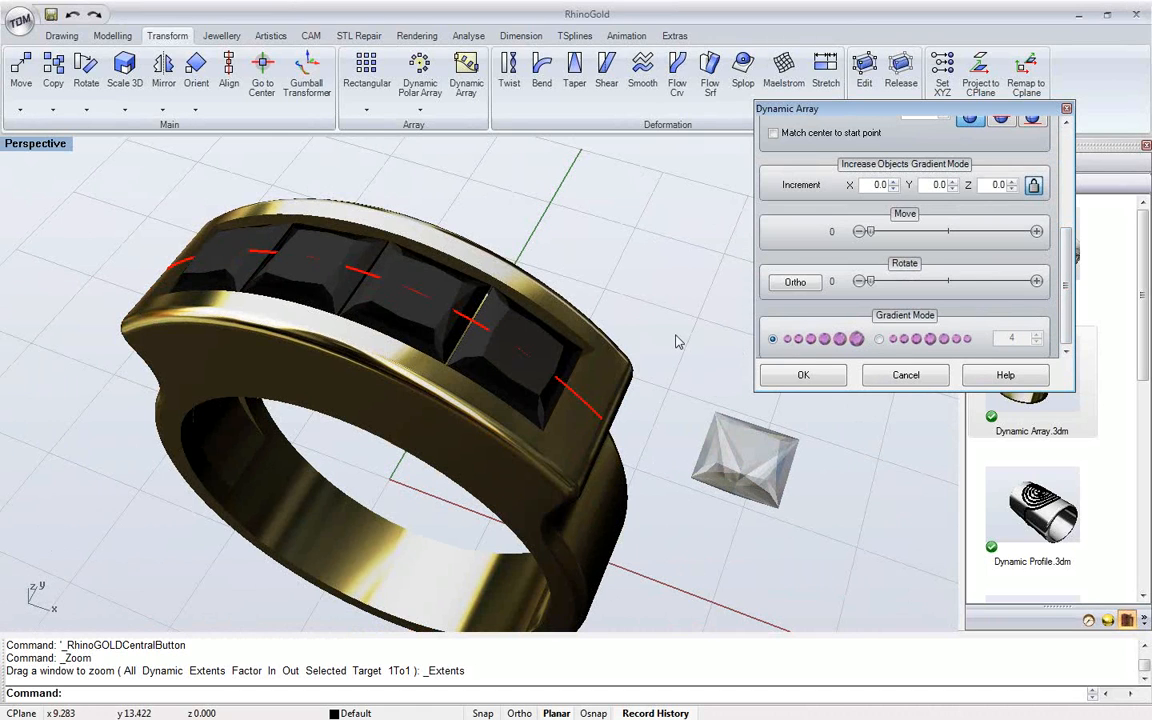
right_click_drag(417, 265, 432, 303)
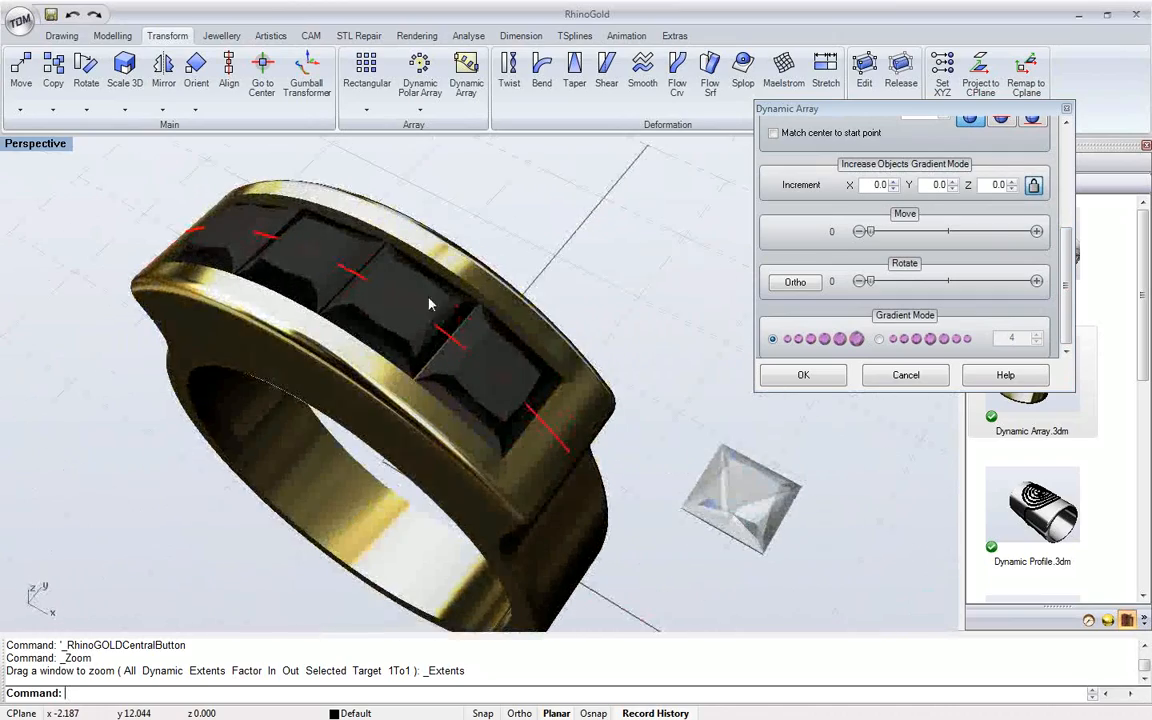
left_click(797, 376)
right_click_drag(492, 366, 513, 326)
scroll(490, 351, "down", 2)
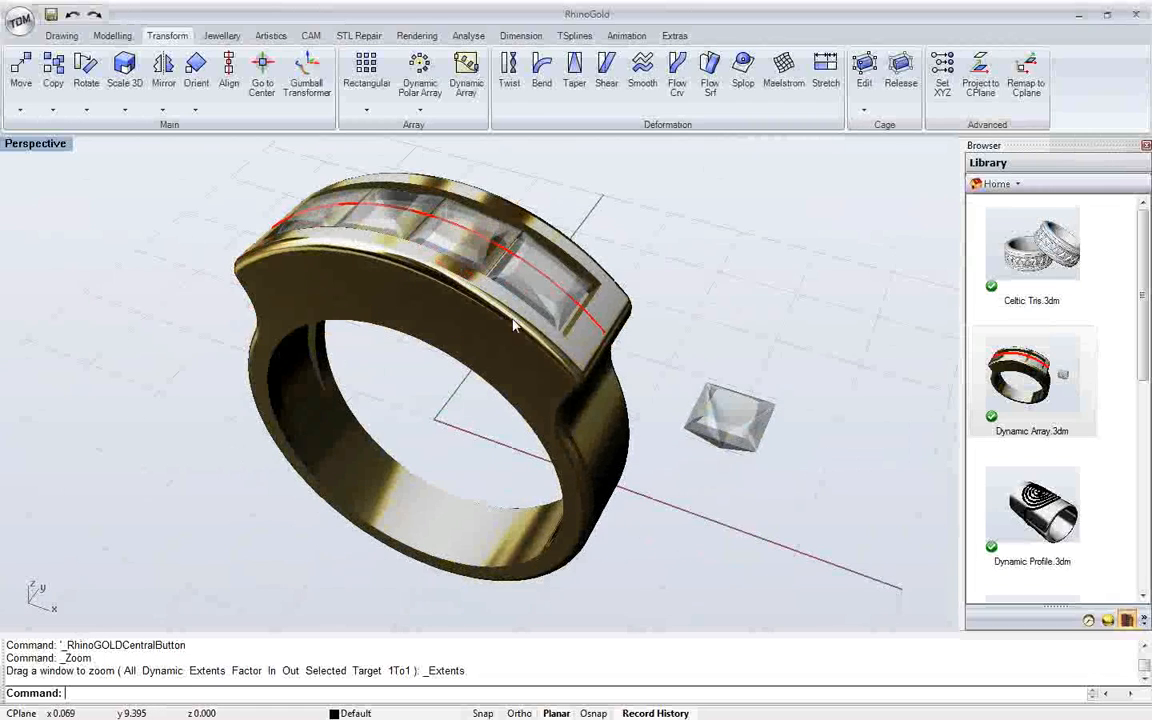
Delete the ring, all gems and the path curve from the scene
left_click_drag(753, 159, 111, 661)
key("Delete")
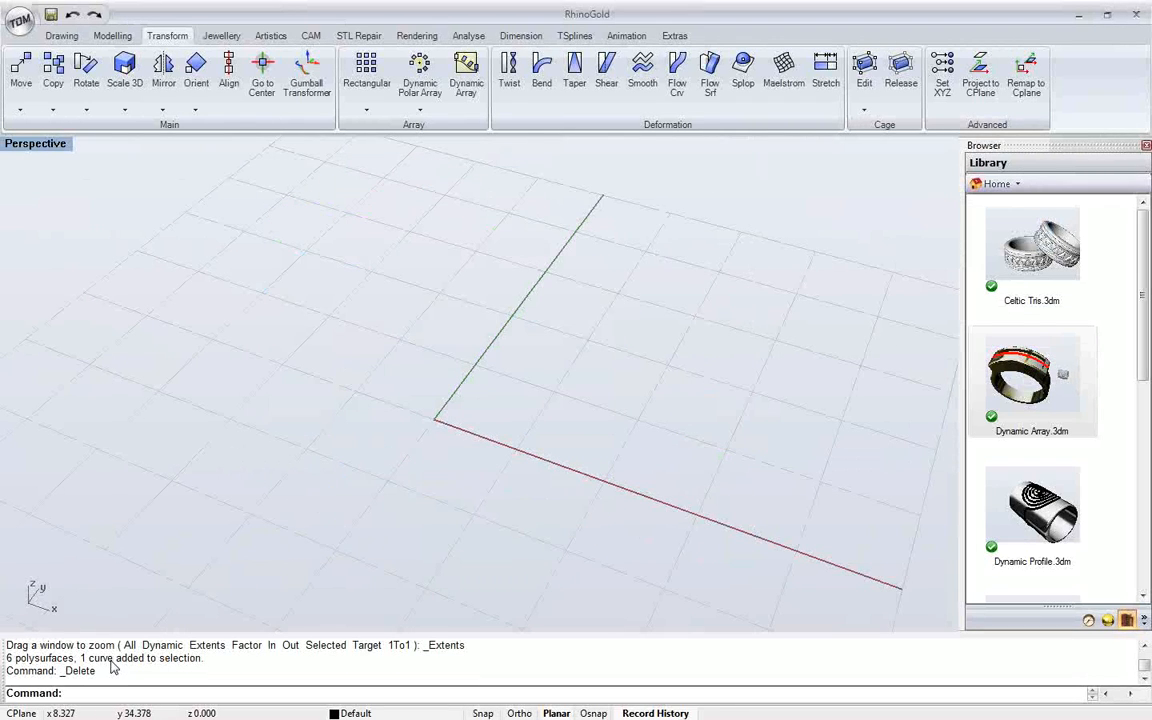
Switch to the PowerPoint slide show, advance through Polar Arrays to the Dynamic Profiles slide, and return to RhinoGold
key("alt+Tab")
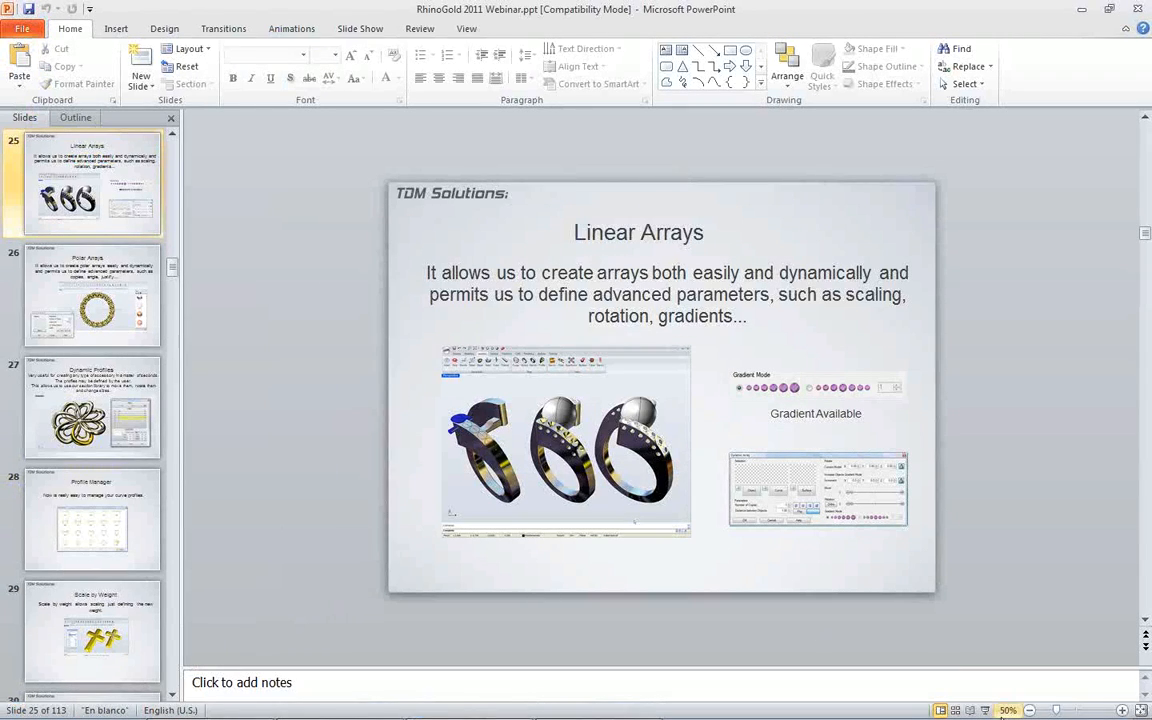
left_click(985, 710)
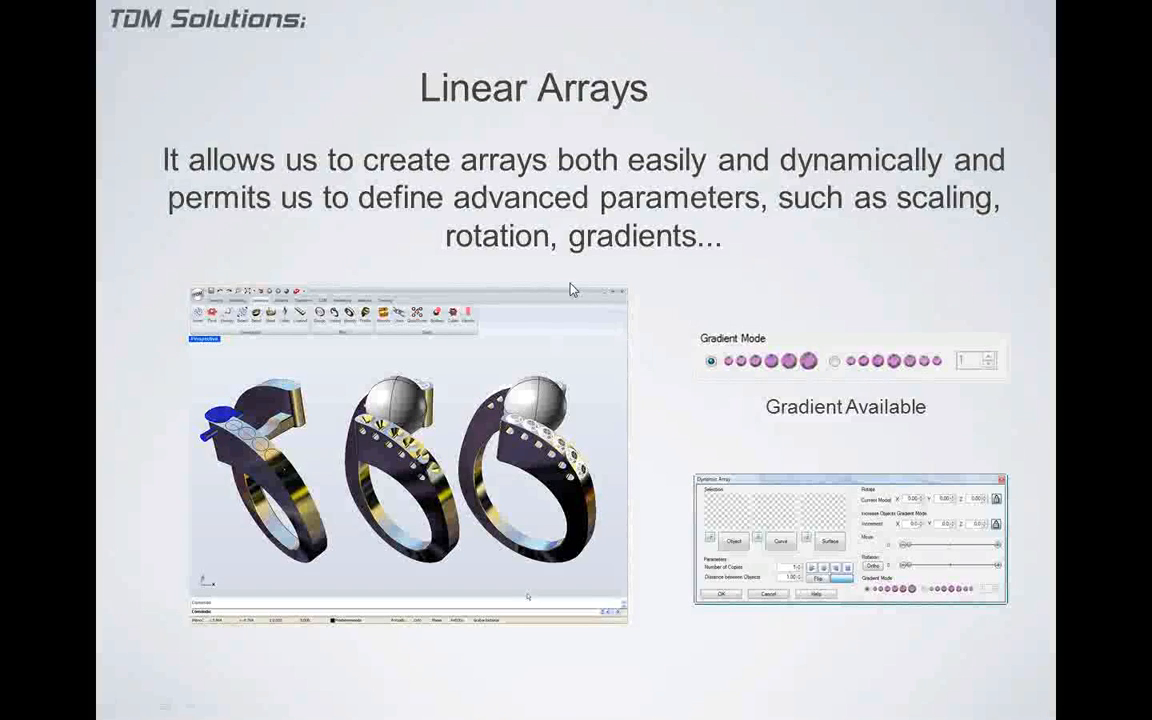
left_click(578, 268)
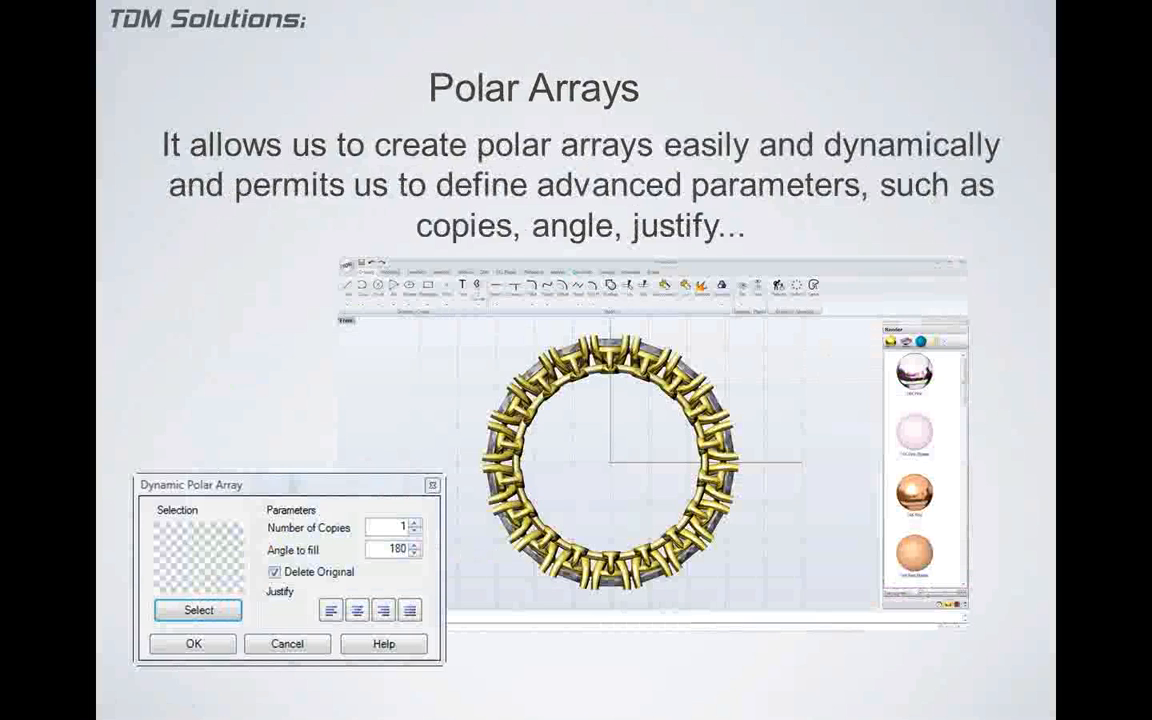
left_click(759, 209)
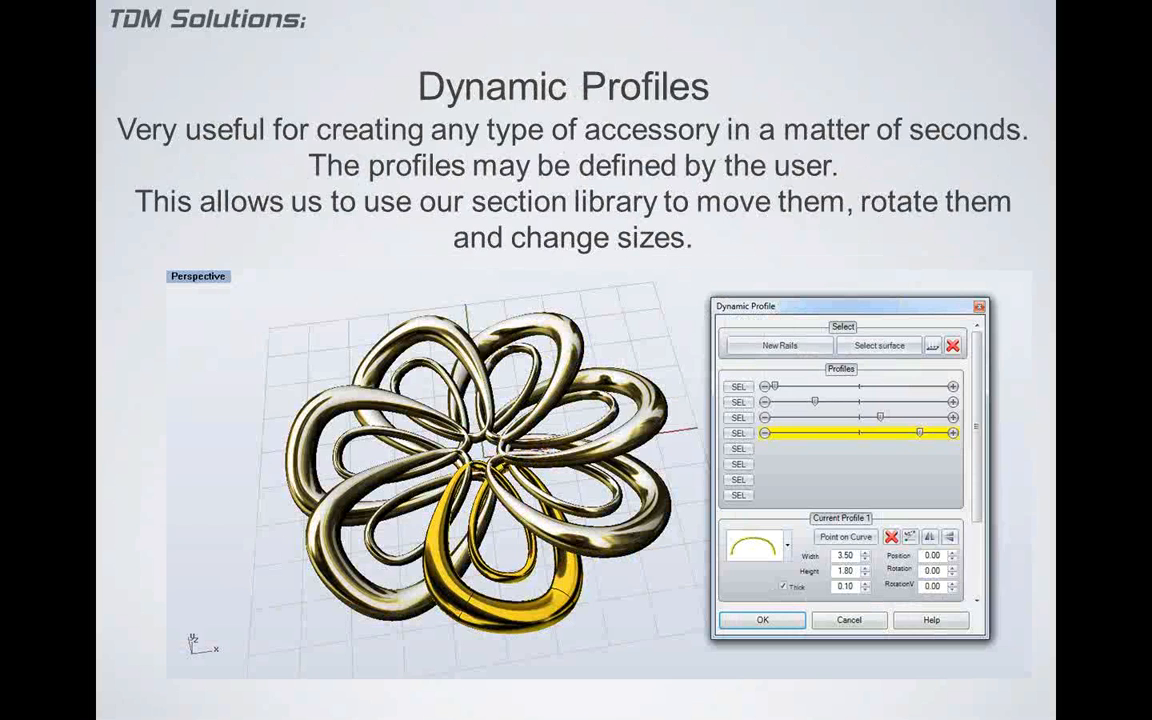
key("alt+Tab")
key("alt+Tab")
Draw an open three-point Smart Curve that starts at the origin and arches above the positive X axis
right_click_drag(462, 453, 503, 400)
scroll(503, 400, "up", 2)
left_click(67, 39)
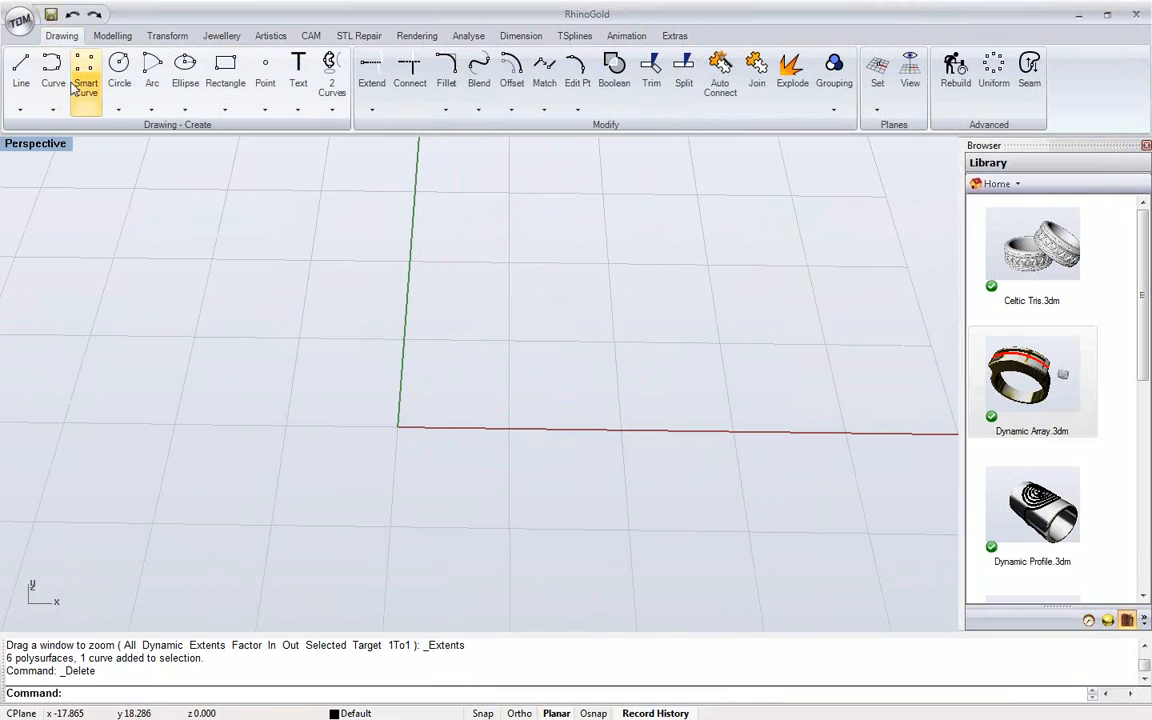
left_click(74, 88)
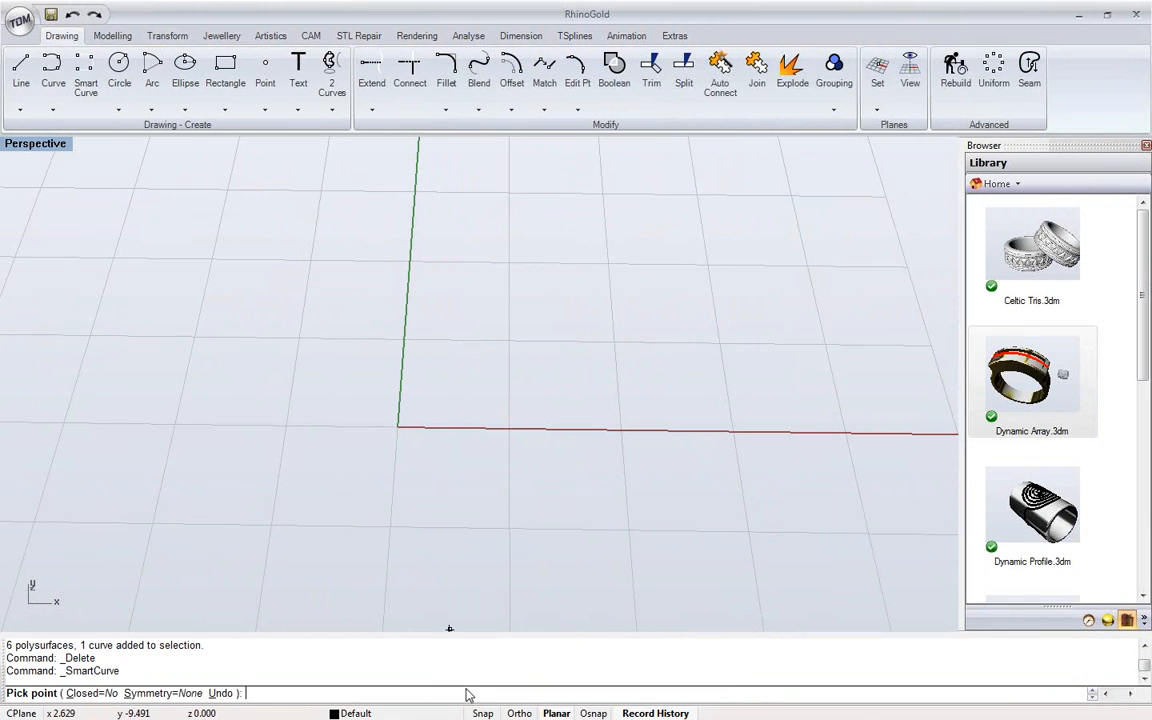
left_click(398, 428)
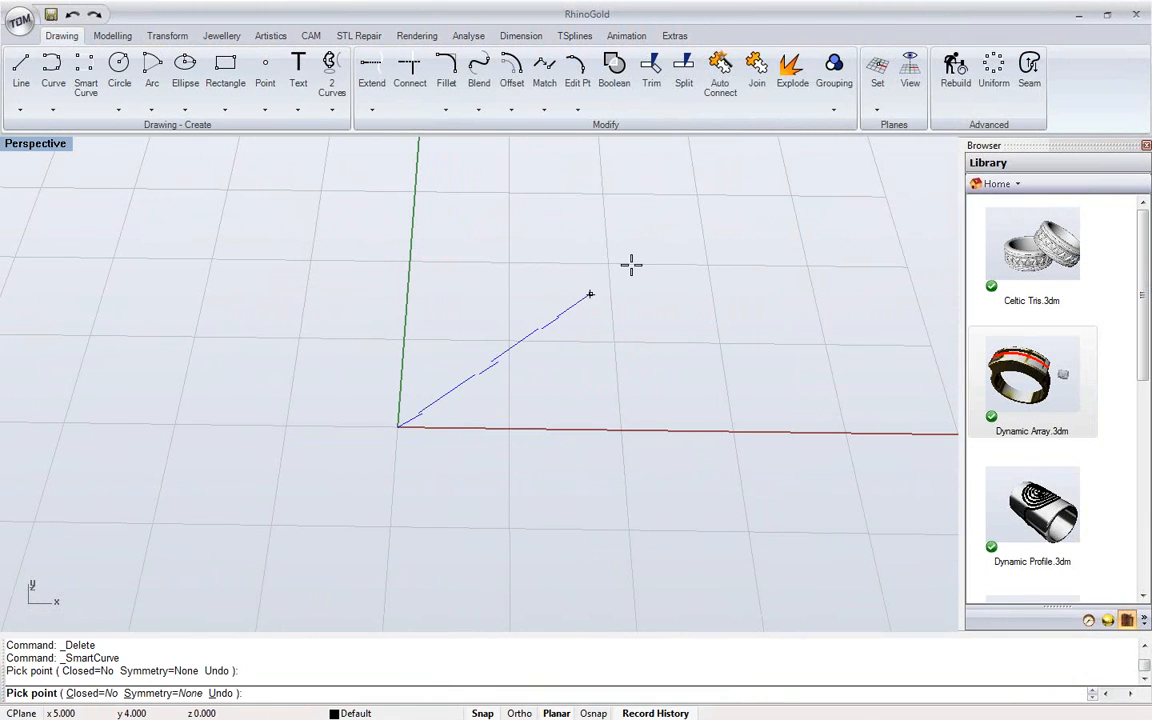
left_click(540, 295)
left_click(940, 250)
right_click(941, 250)
scroll(741, 277, "down", 4)
right_click_drag(687, 290, 512, 328, "shift")
Set up a Dynamic Polar Array of the arched curve with 7 copies over 360 degrees
left_click(510, 327)
left_click(182, 37)
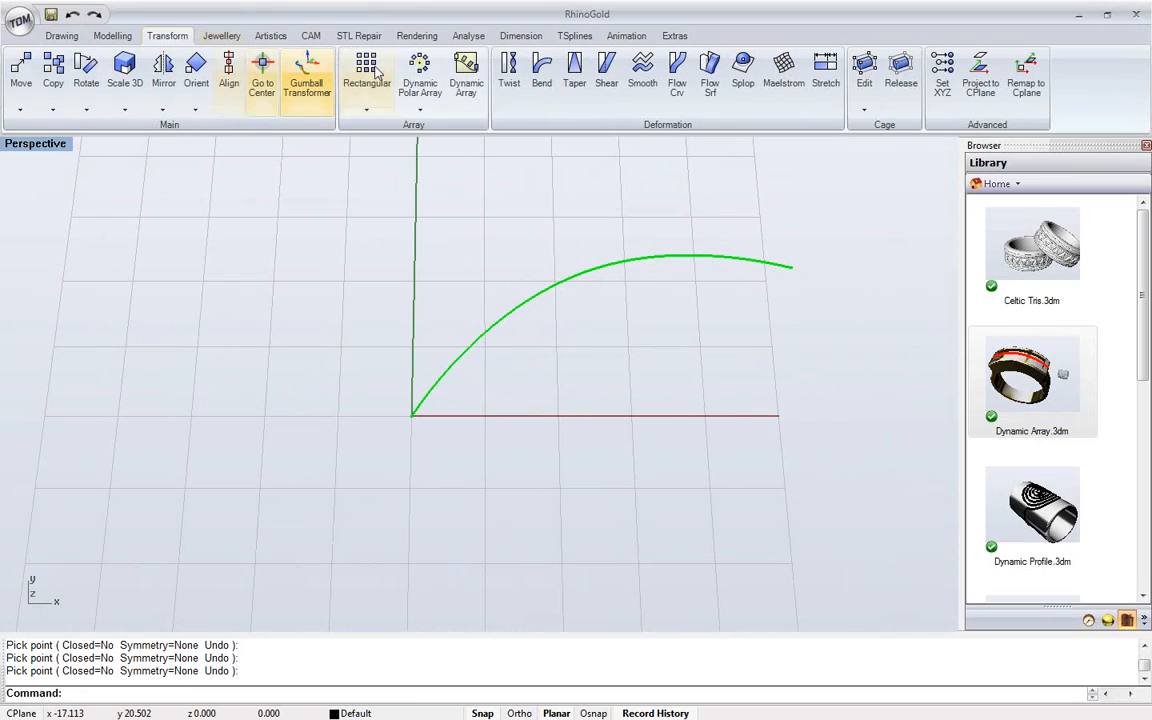
left_click(420, 78)
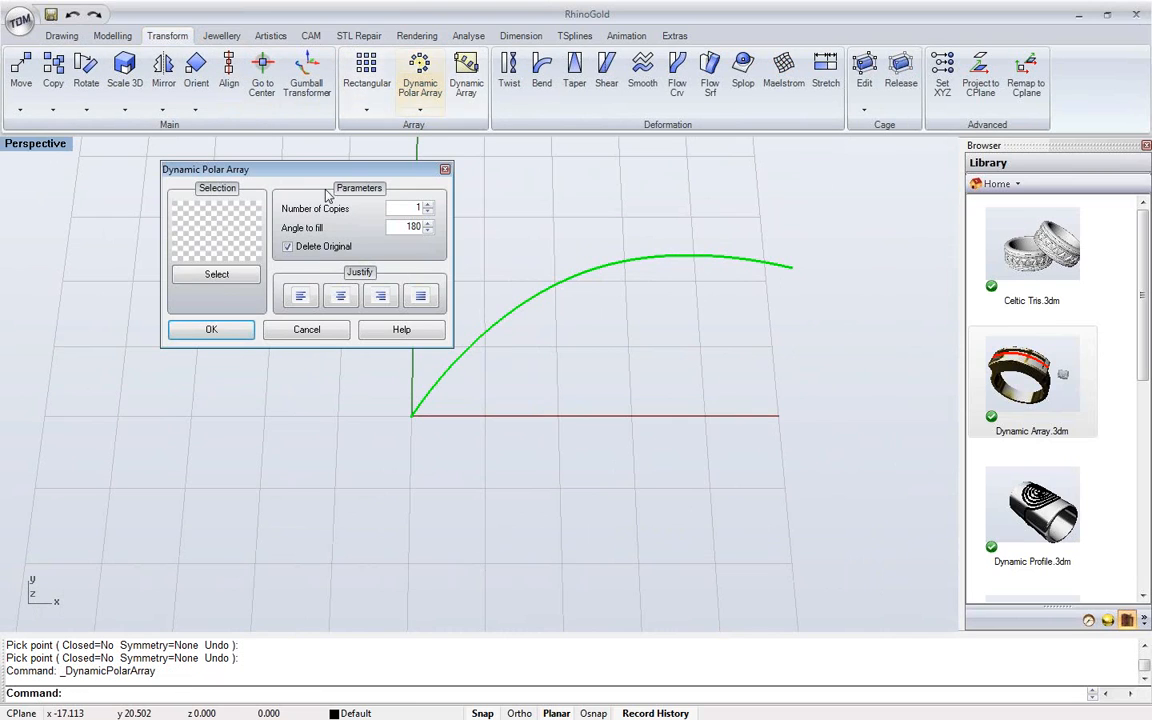
left_click(221, 272)
left_click_drag(294, 176, 172, 162)
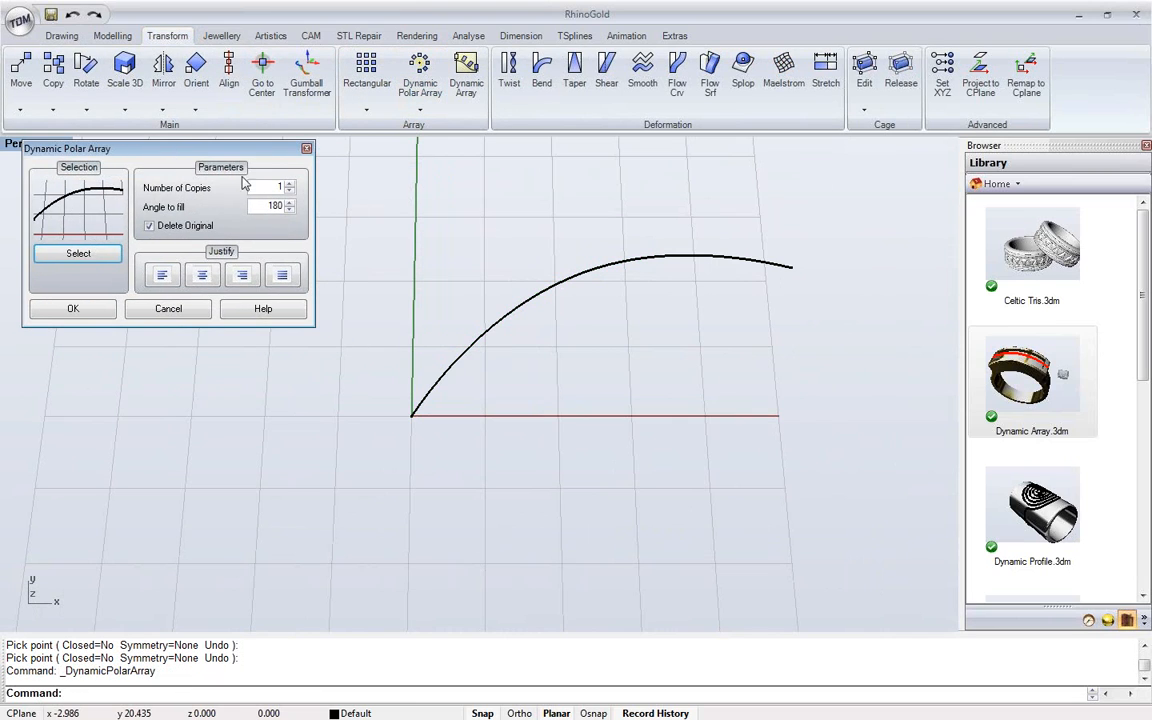
type("7")
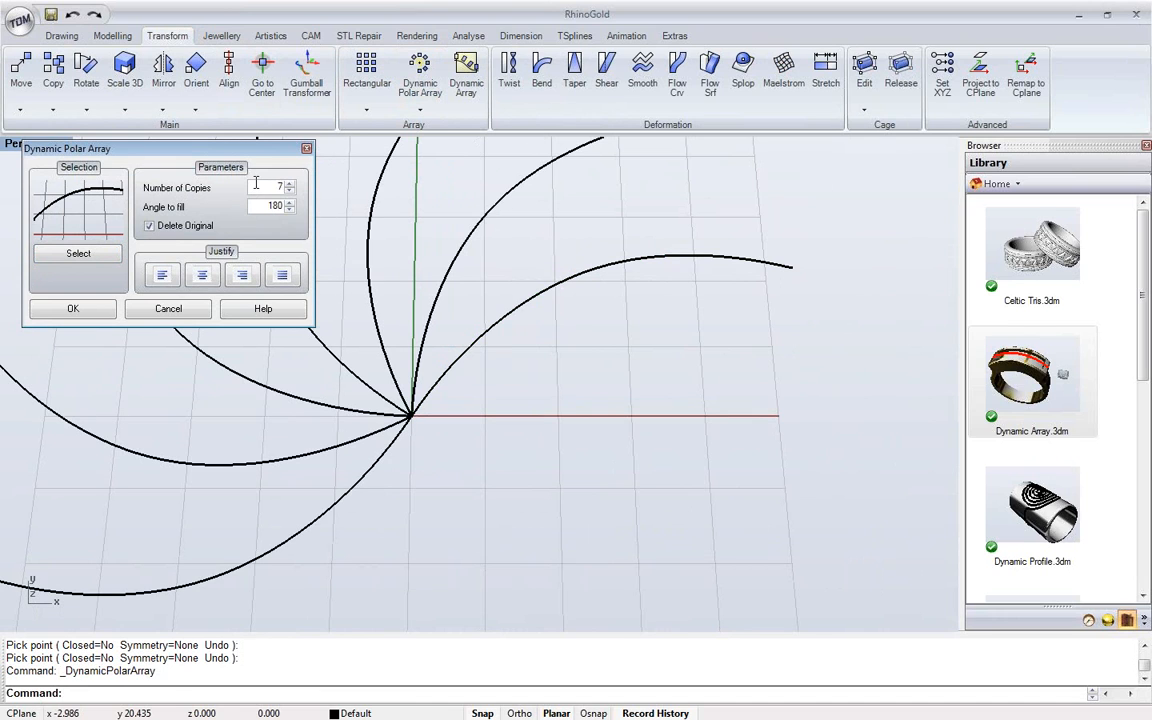
right_click_drag(509, 373, 568, 435, "shift")
scroll(540, 392, "down", 3)
left_click(282, 276)
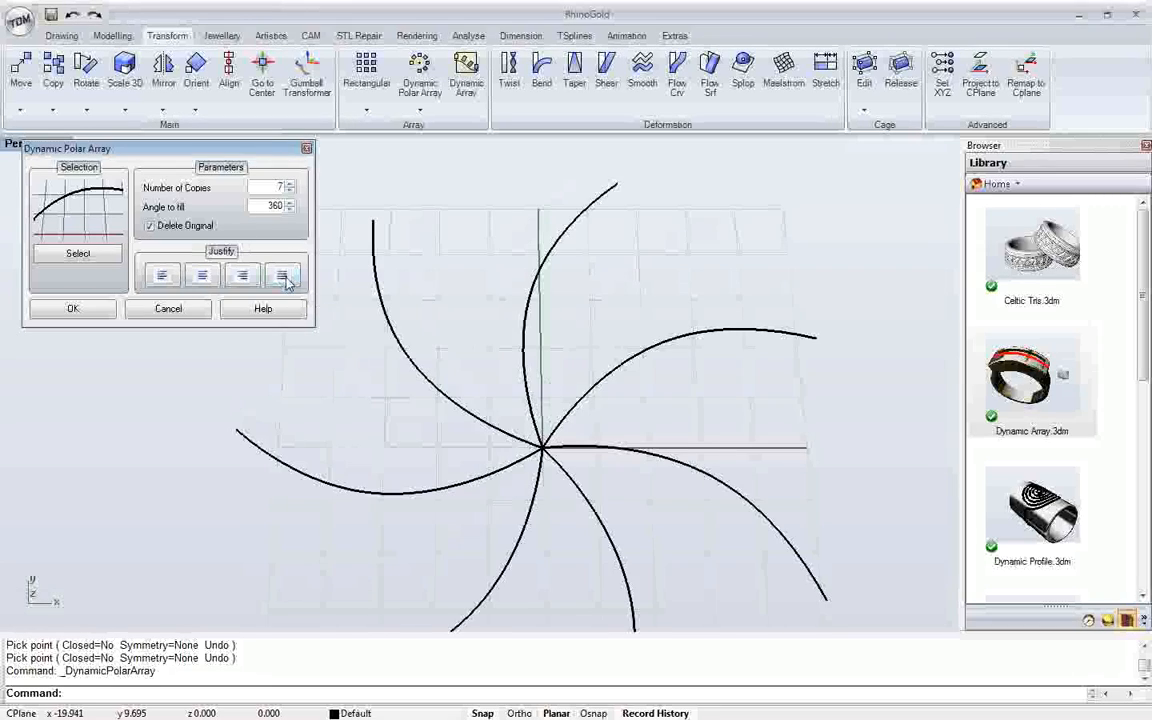
Raise the polar array to 12 copies, create it, and restore the four-viewport layout
left_click(288, 184)
left_click(288, 184)
left_click(288, 184)
left_click(288, 184)
left_click(288, 184)
scroll(487, 316, "down", 2)
mouse_move(499, 307)
right_mouse_down("shift")
mouse_move(514, 268)
mouse_move(501, 282)
right_mouse_up("shift")
left_click(58, 308)
double_click(44, 146)
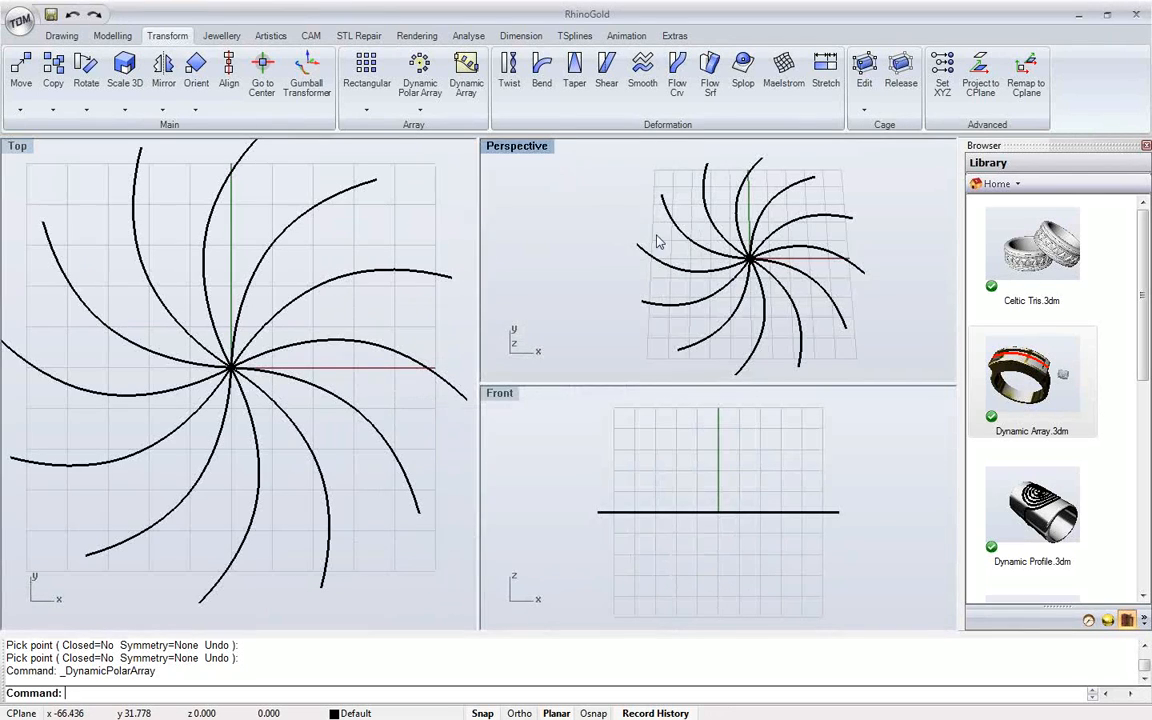
Maximize the Perspective viewport and frame the whole polar array of curves at an angled view
double_click(533, 149)
right_click_drag(554, 428, 509, 336)
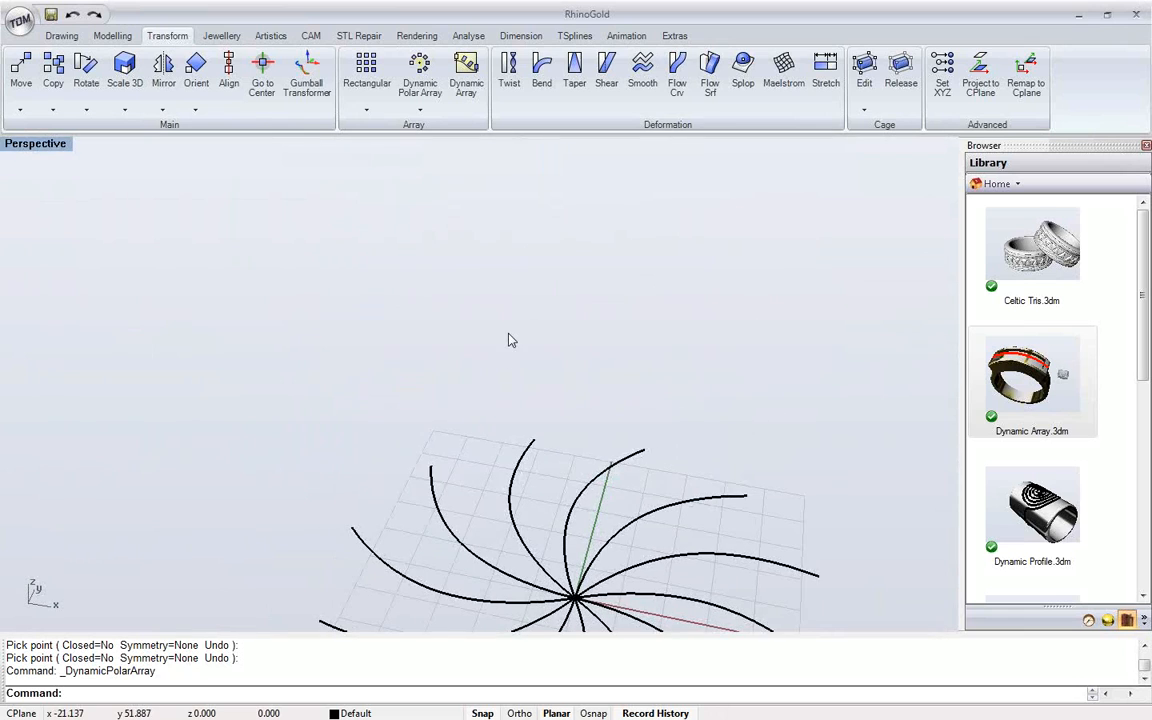
middle_click(509, 336)
left_click(457, 359)
scroll(459, 363, "down", 4)
scroll(459, 366, "up", 2)
right_click_drag(459, 366, 436, 410)
Start a Dynamic Profile using one arched curve between the positive X and Y axes as its rail
left_click(230, 38)
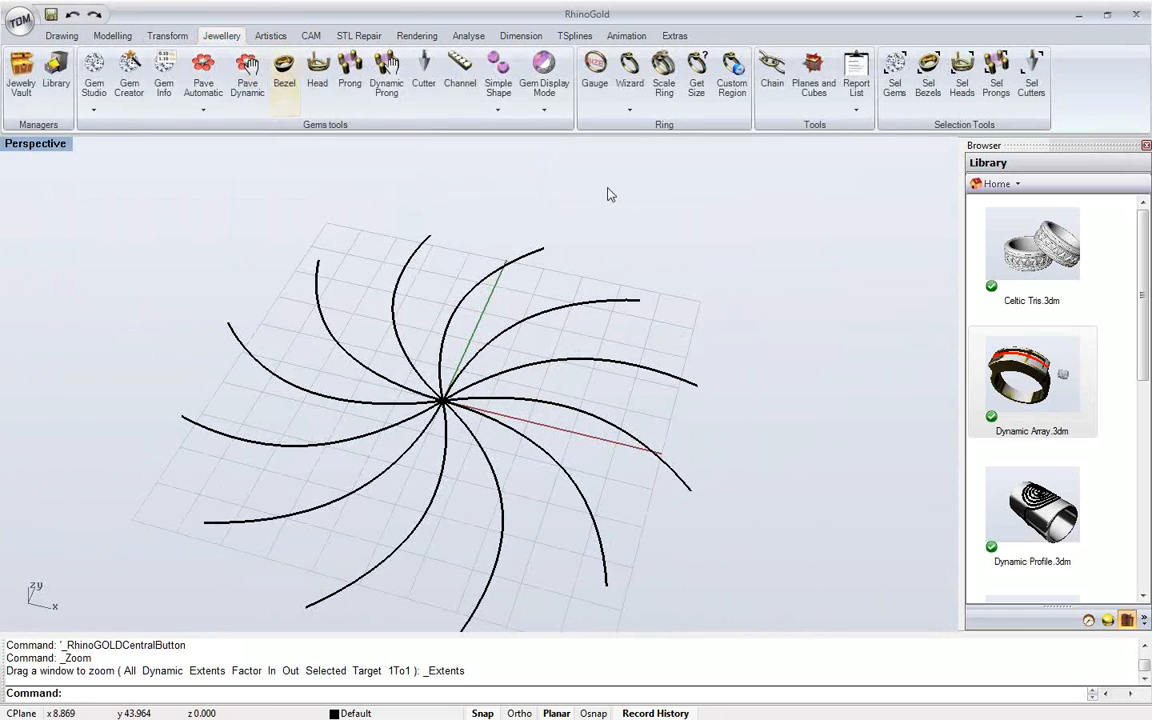
left_click(631, 113)
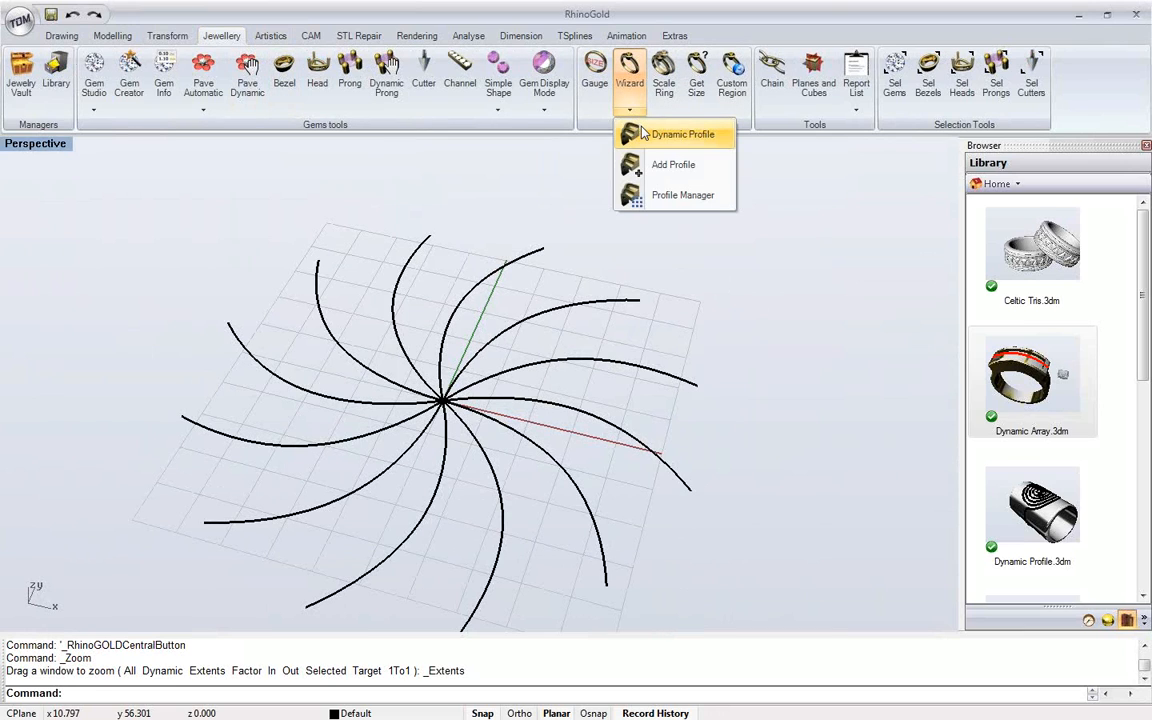
left_click(641, 134)
left_click_drag(586, 180, 175, 190)
left_click(140, 231)
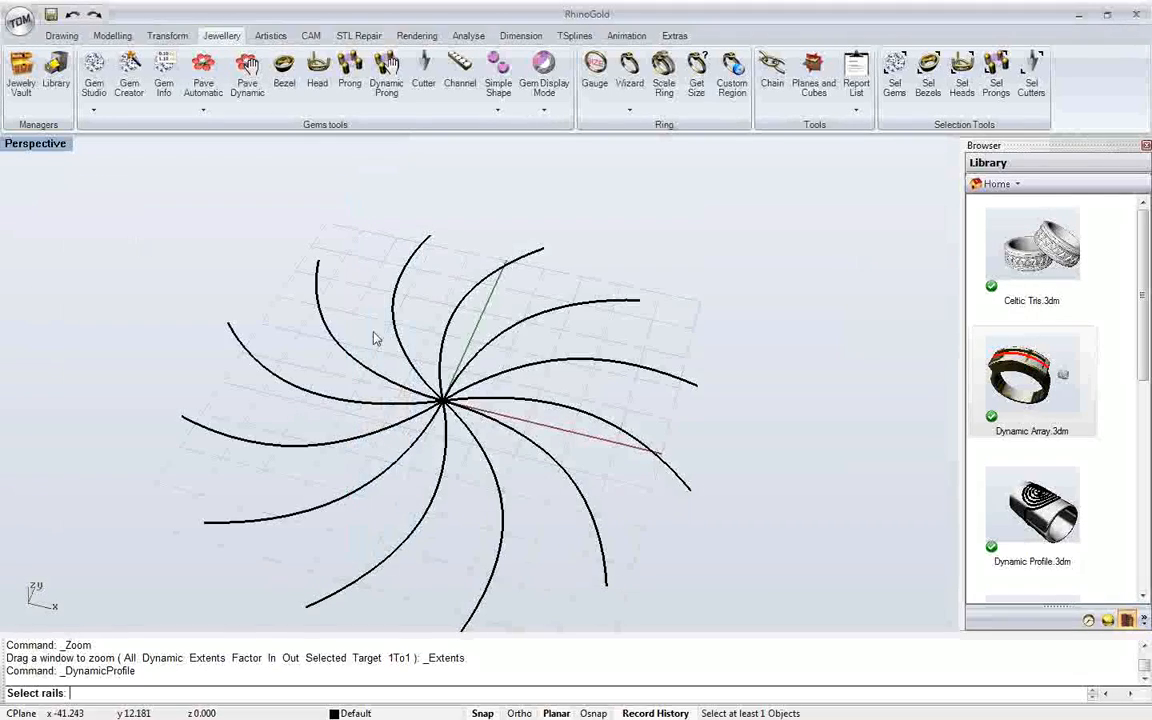
left_click(504, 342)
key("Return")
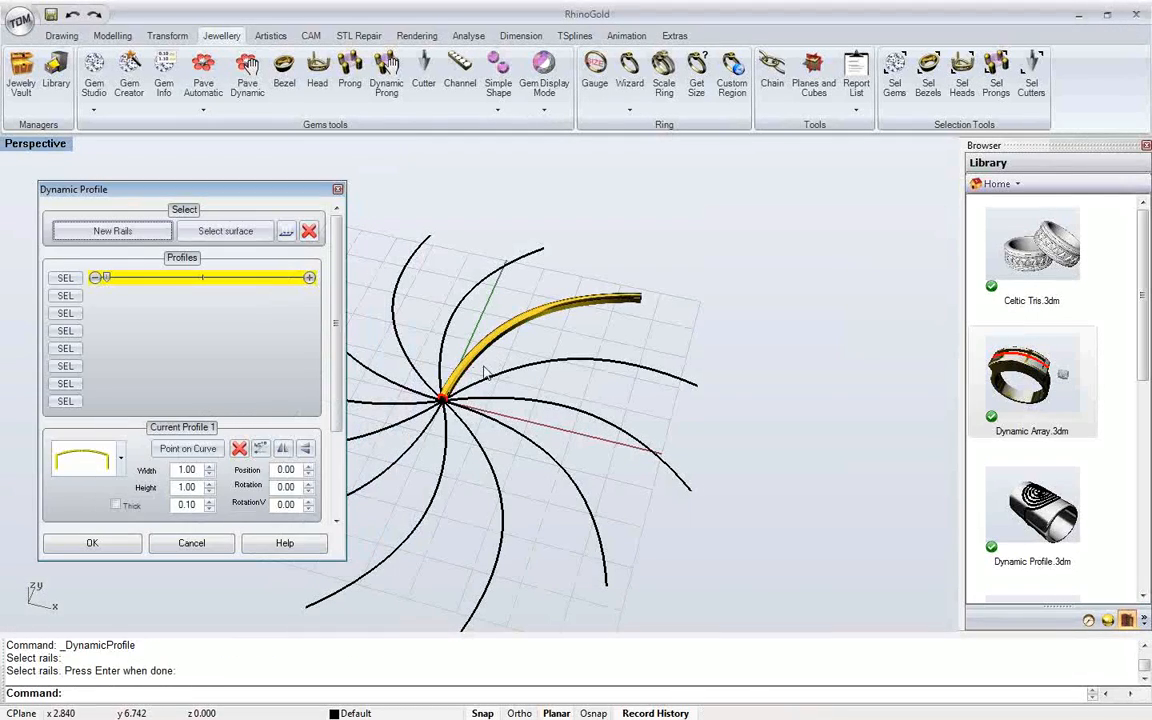
right_click_drag(430, 338, 514, 383)
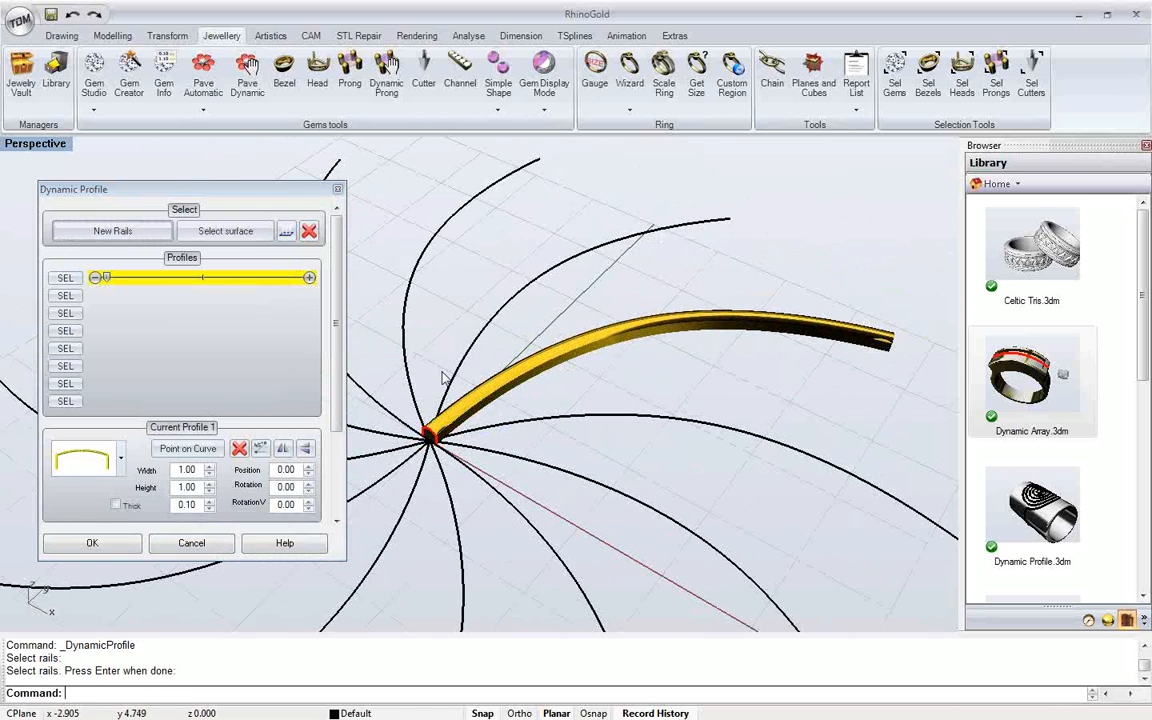
Open the cross-section shape choices for the first profile on the rail
left_click(119, 459)
left_click(114, 465)
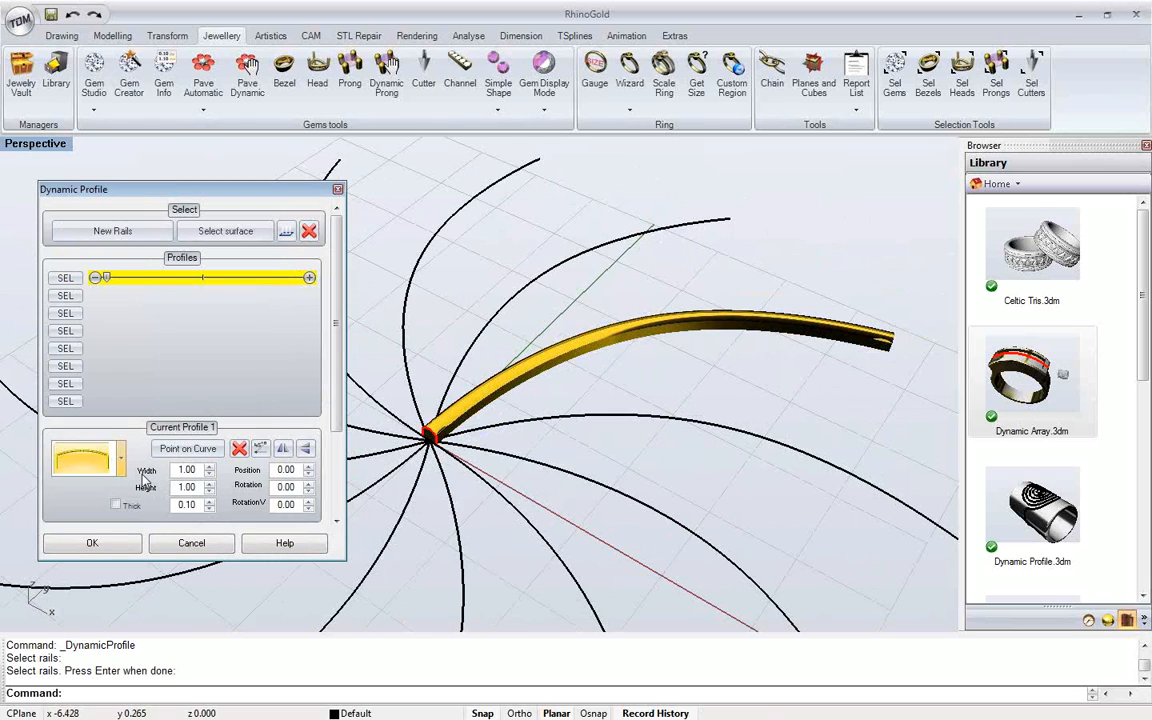
Try larger sizes for the first profile, returning its width and height to 1.00
left_click(198, 466)
scroll(198, 466, "up", 8)
scroll(198, 466, "down", 8)
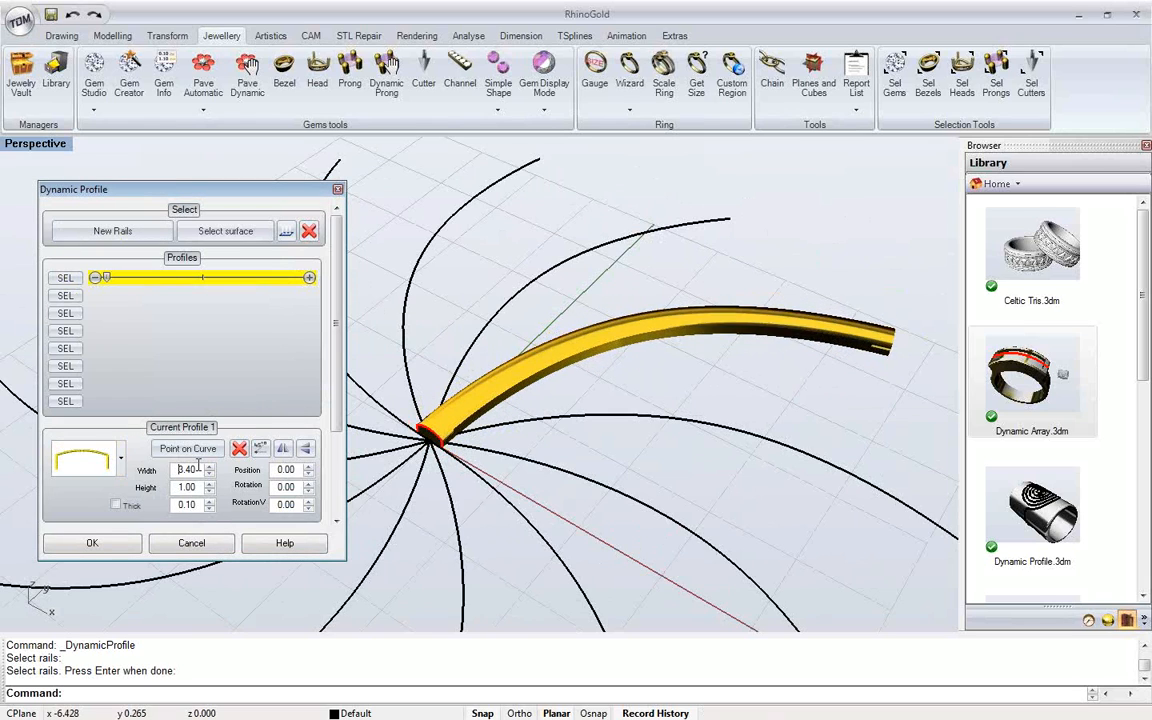
scroll(198, 483, "up", 6)
scroll(198, 483, "down", 13)
scroll(198, 483, "up", 7)
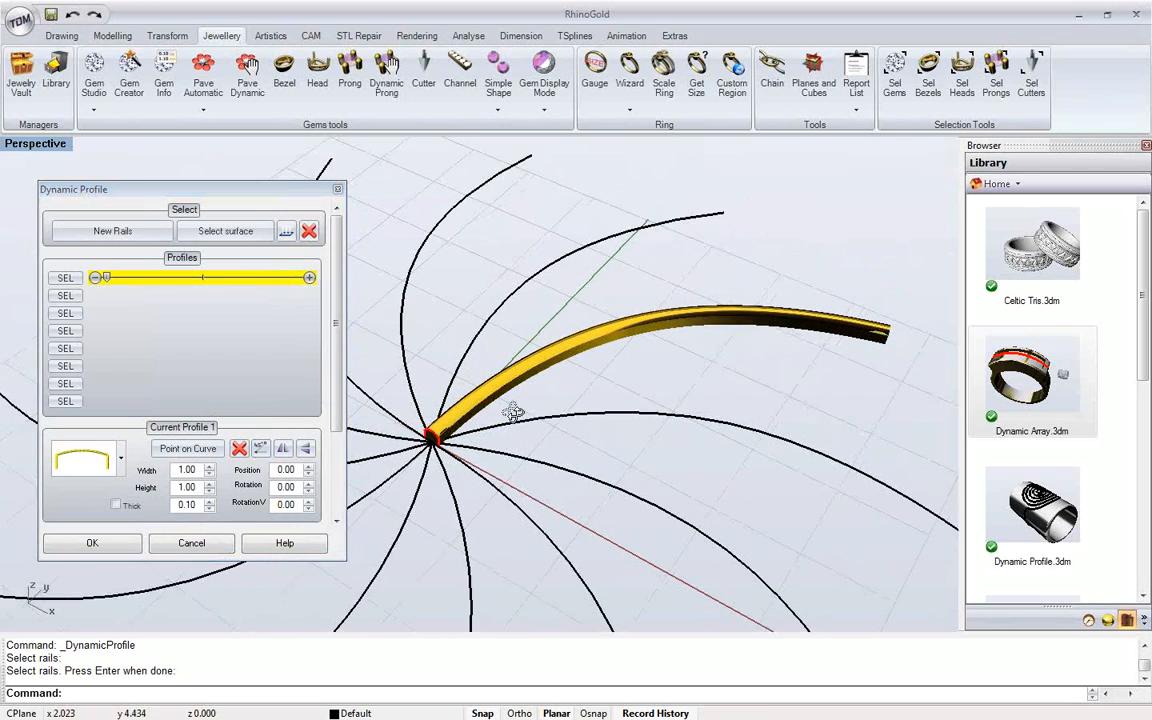
Add a second profile a little before the middle of the rail and give it the double-arched section shape
left_click(68, 296)
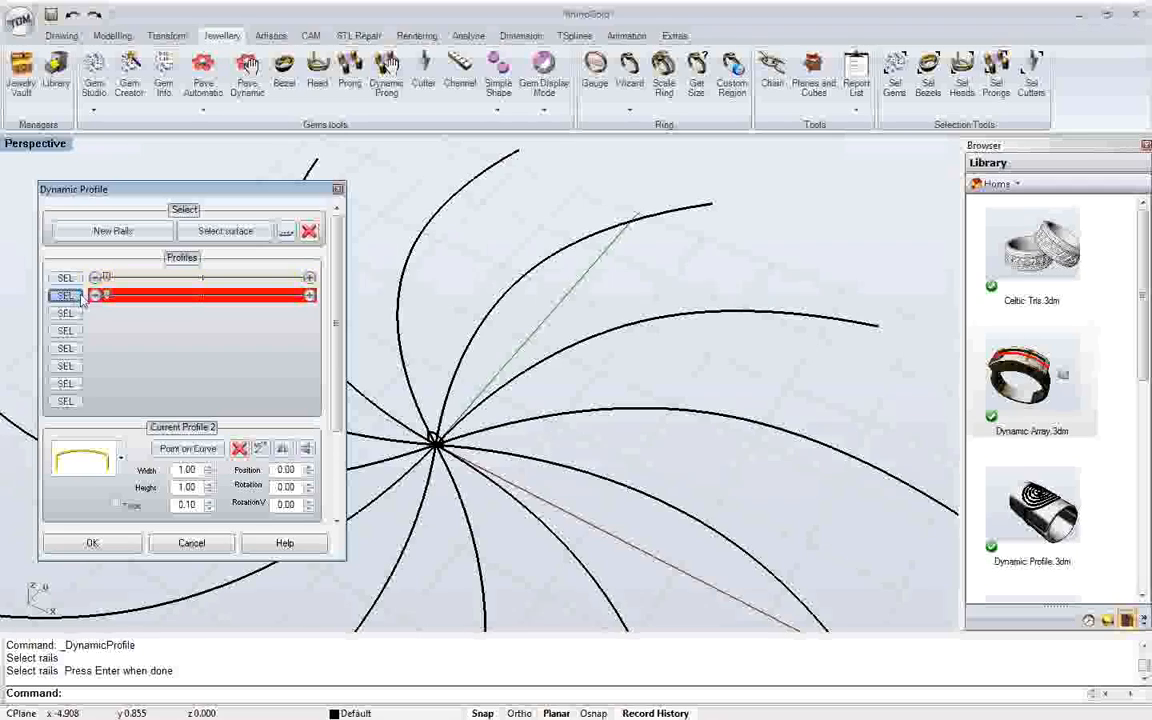
left_click_drag(105, 295, 177, 298)
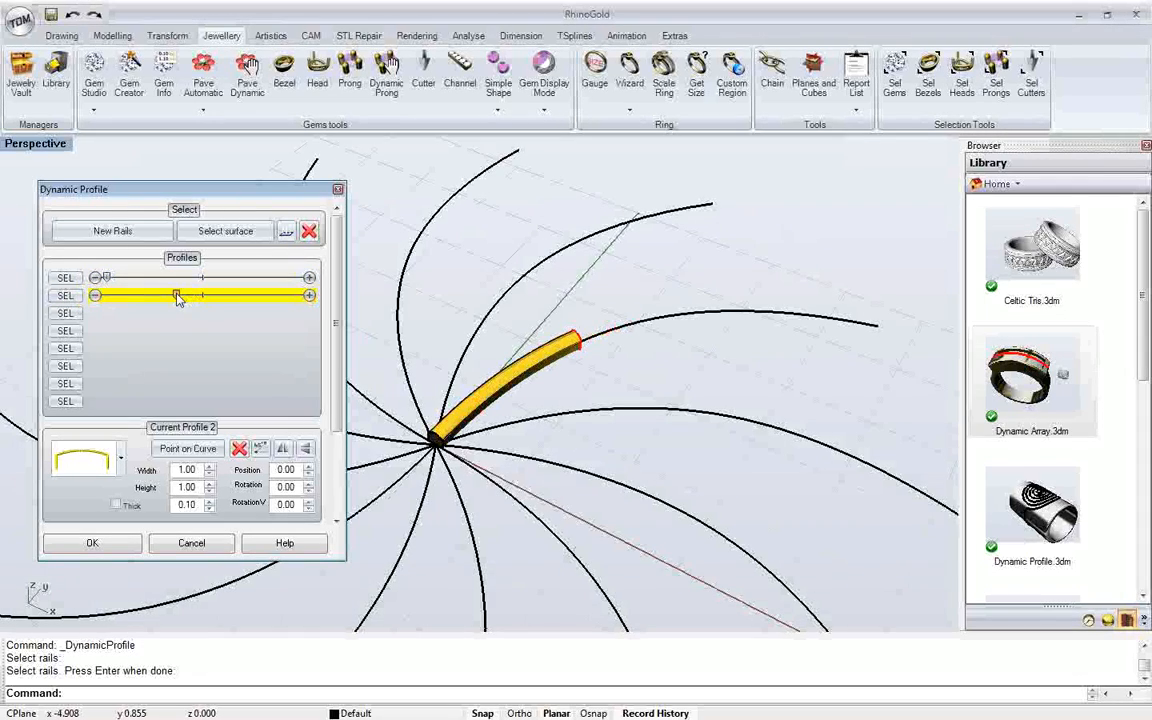
left_click(119, 459)
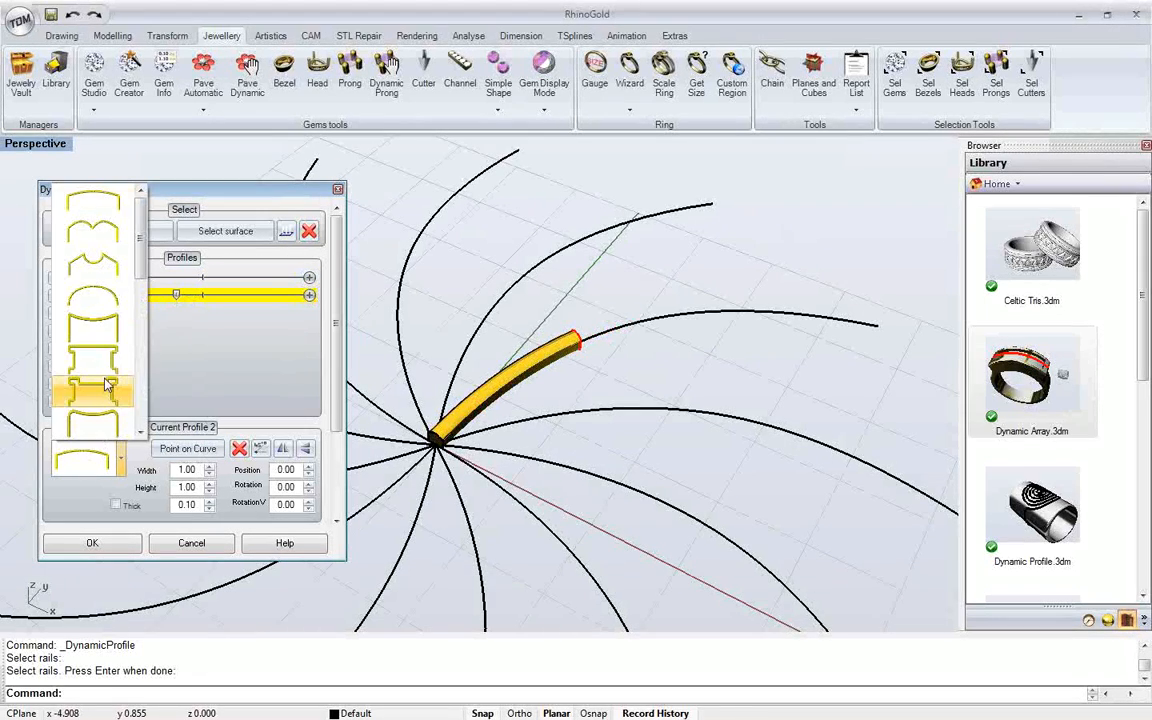
left_click(95, 230)
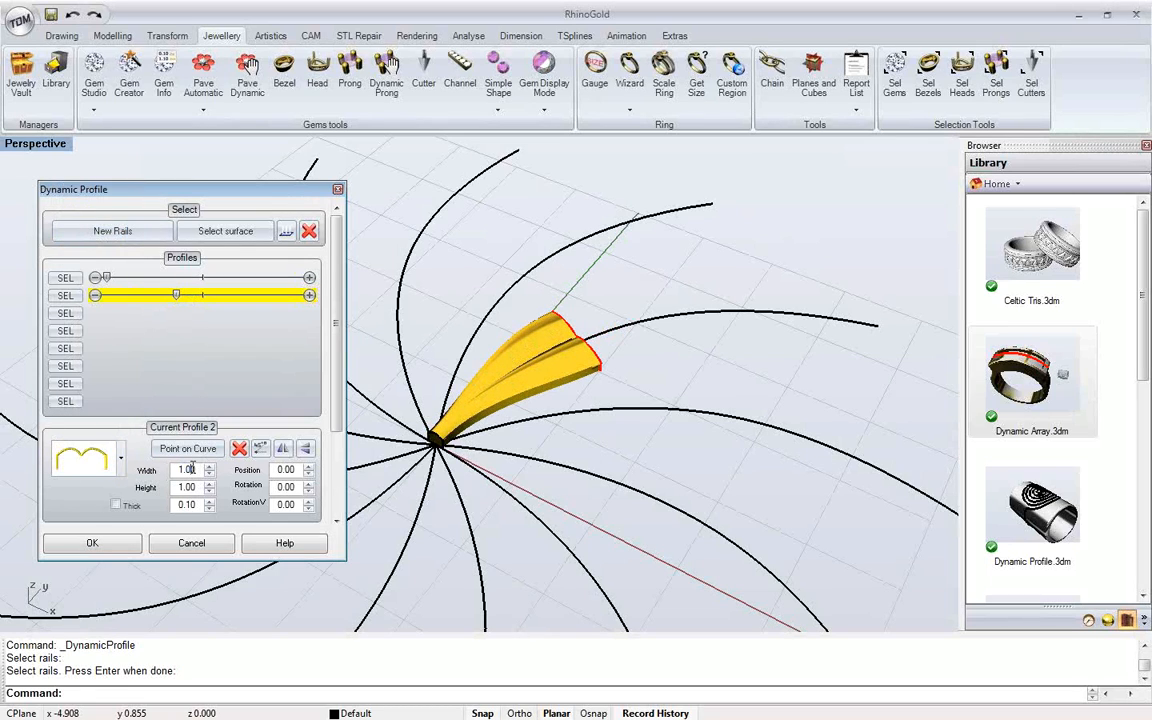
Set the second profile's width to 5.20 and its height to 3.40
scroll(188, 487, "up", 8)
scroll(188, 487, "down", 6)
scroll(188, 487, "up", 2)
scroll(188, 487, "up", 2)
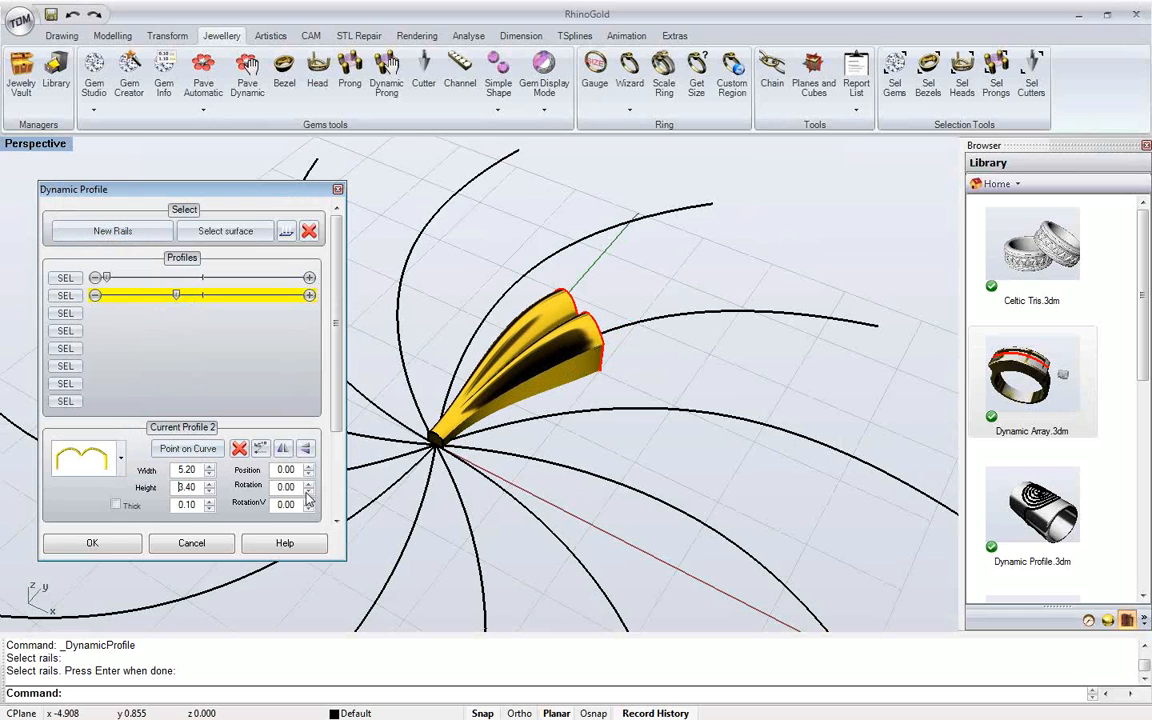
Add a third profile and move it to the outer end of the rail
right_click_drag(630, 420, 576, 455)
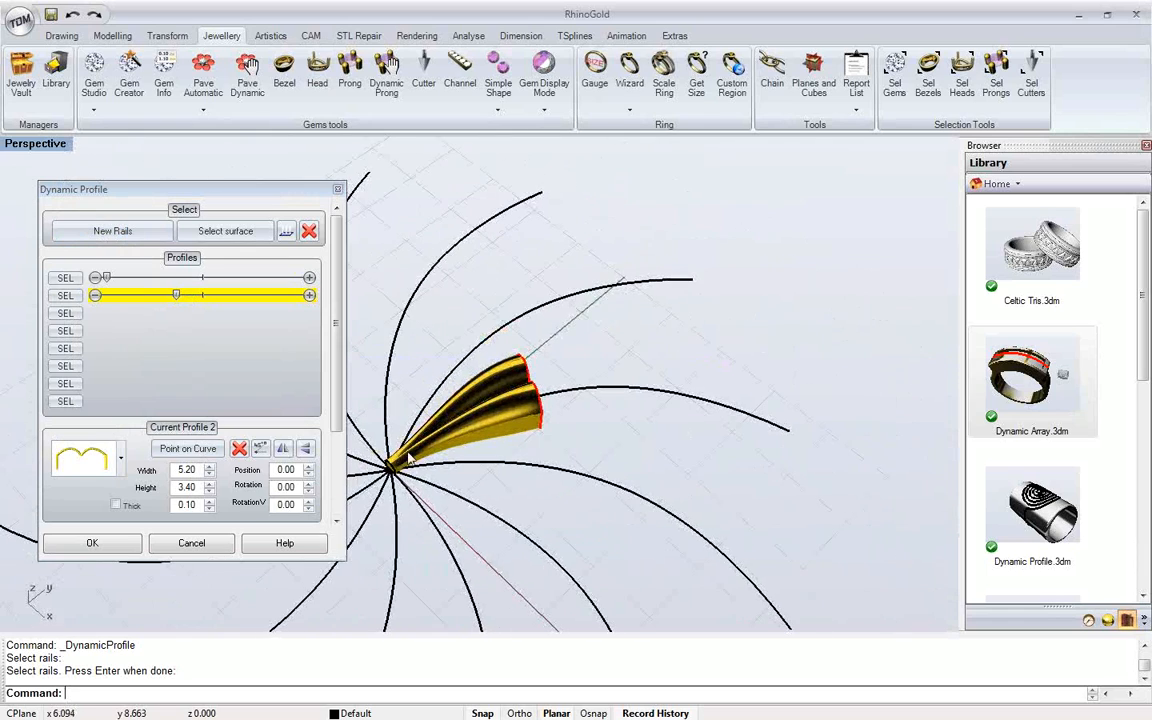
left_click(63, 313)
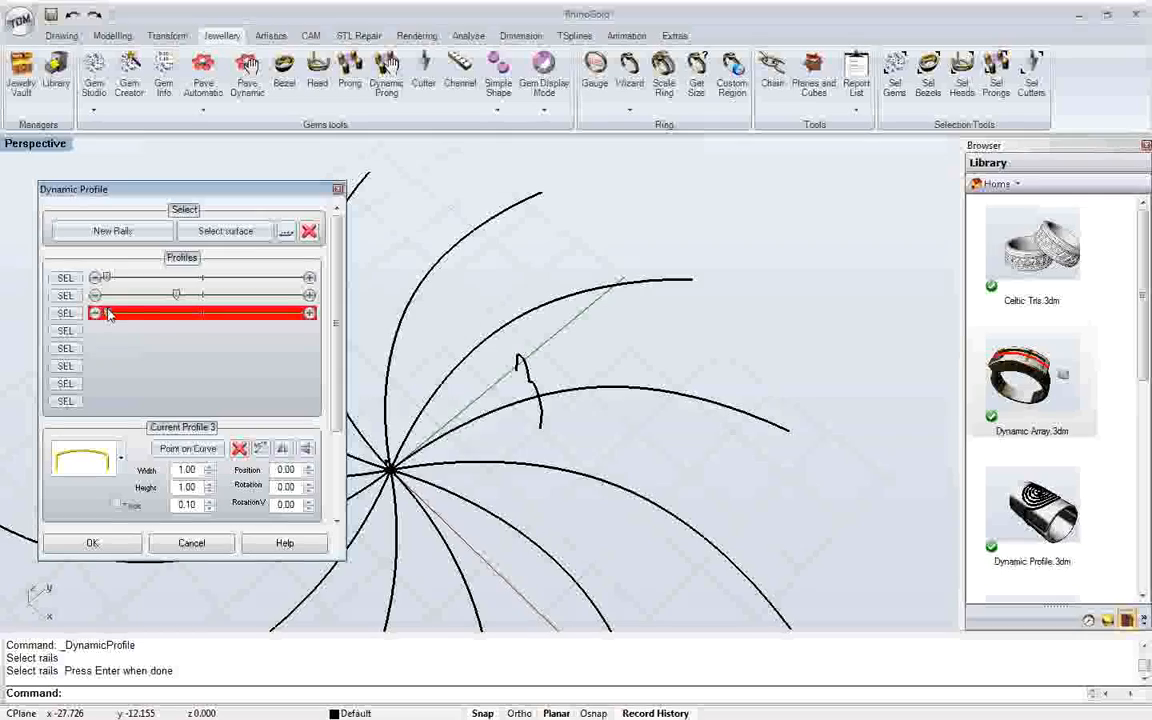
left_click_drag(170, 314, 232, 313)
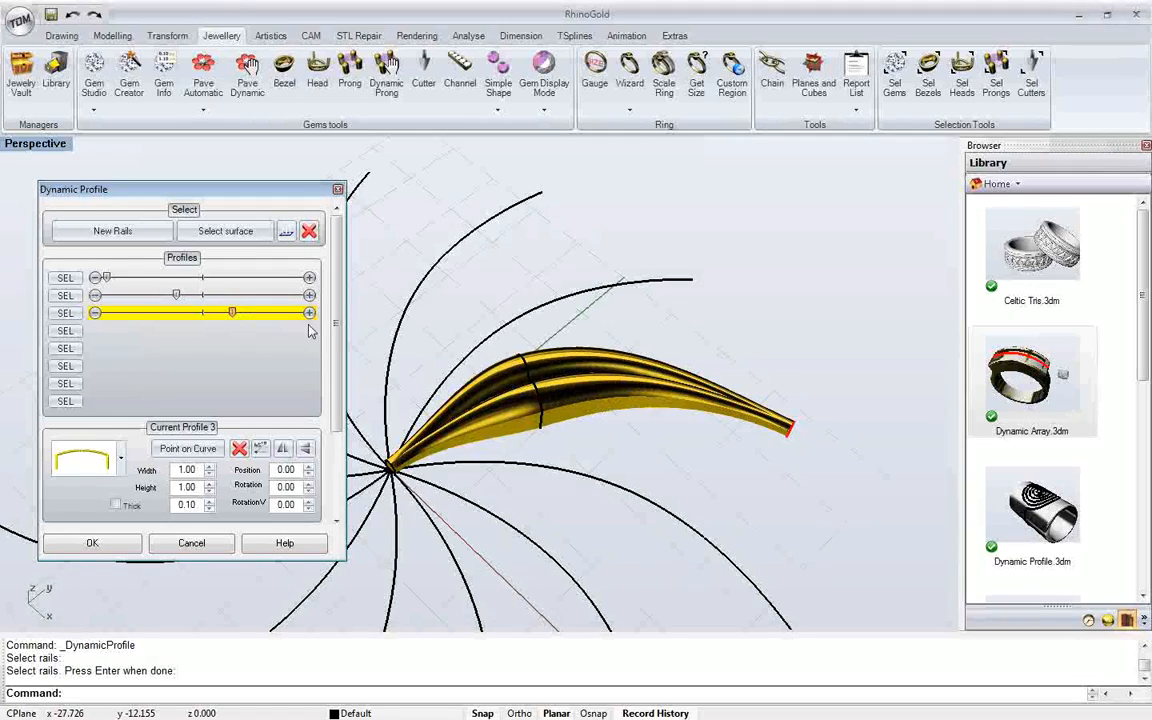
left_click_drag(336, 340, 342, 343)
Taper the petal tip by setting the third profile's width and height to 0.40
right_click_drag(661, 450, 525, 370)
left_click(209, 475)
left_click(209, 475)
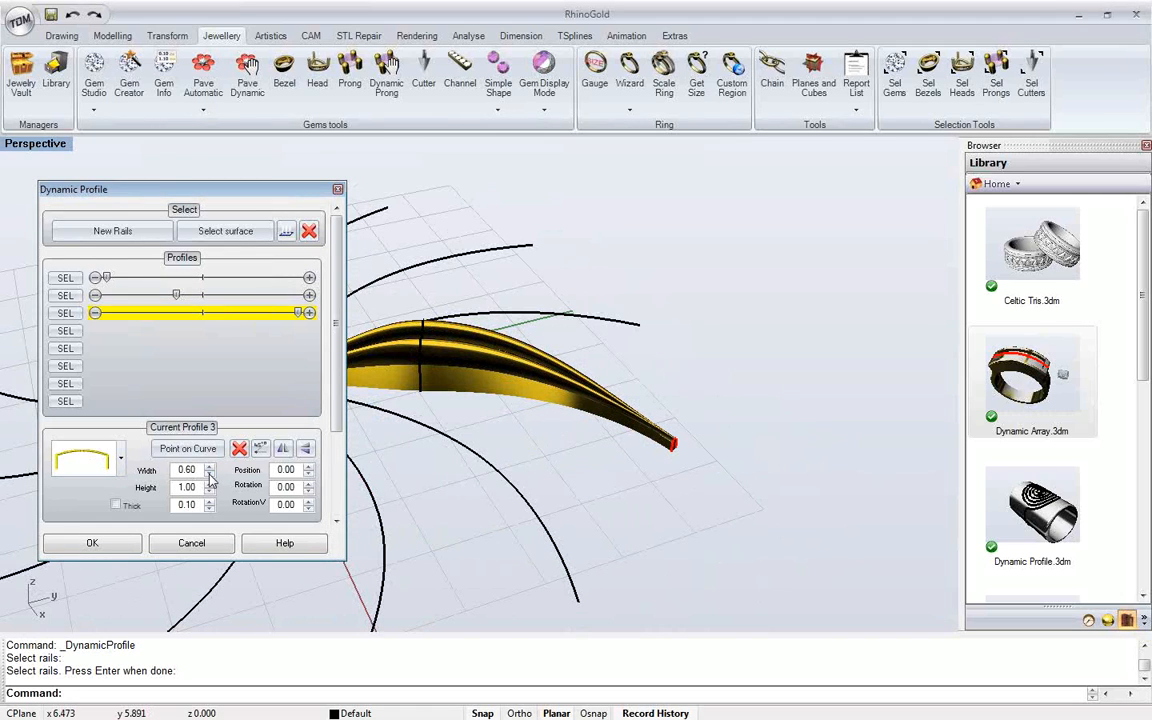
right_click_drag(580, 495, 573, 346)
scroll(597, 330, "up", 5)
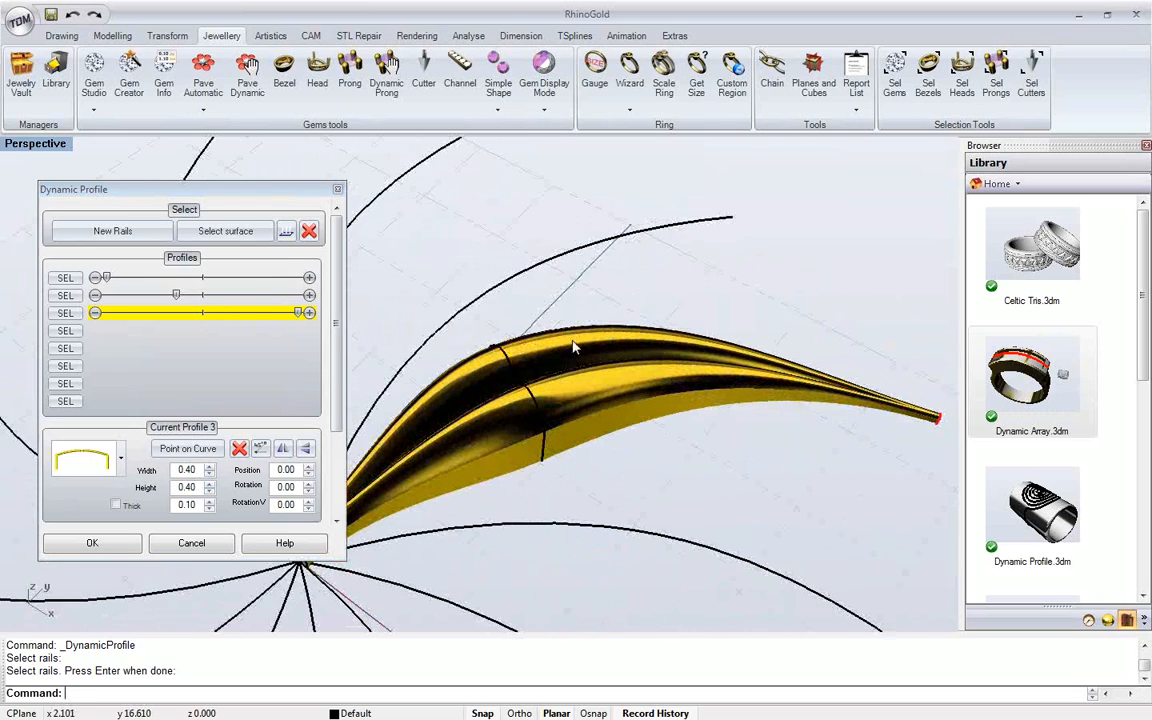
Move the second profile to the middle of the rail and set its width to 5.80
left_click_drag(177, 296, 200, 294)
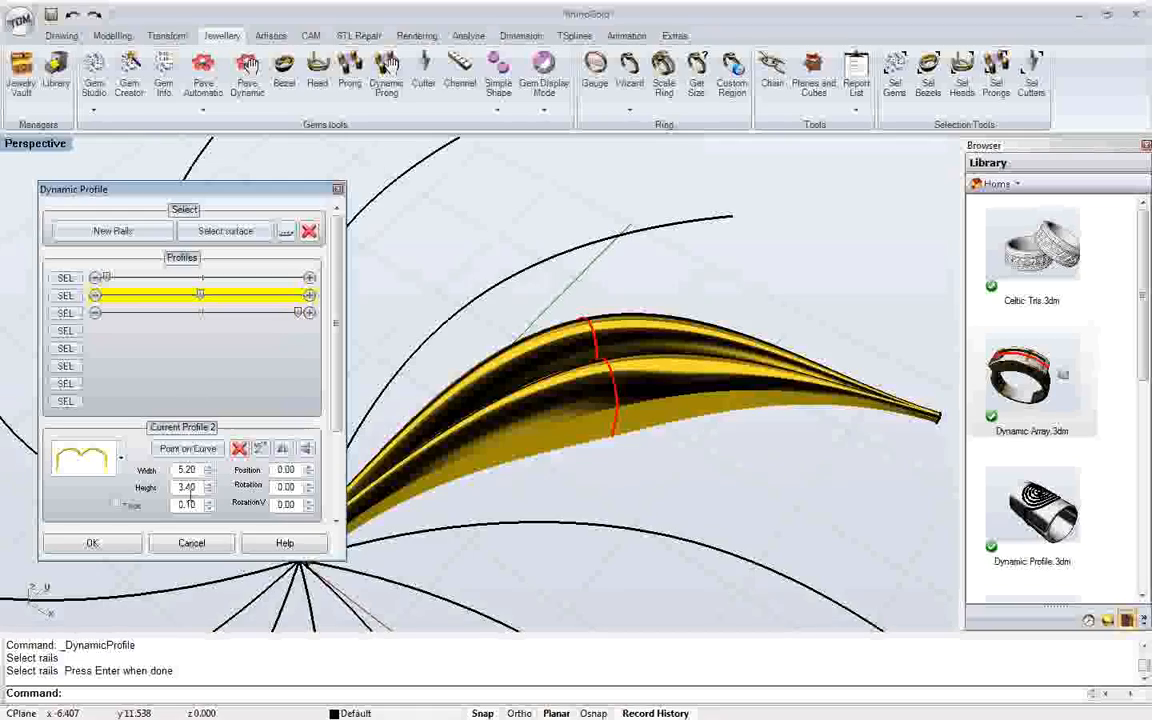
scroll(197, 471, "up", 7)
scroll(197, 471, "down", 5)
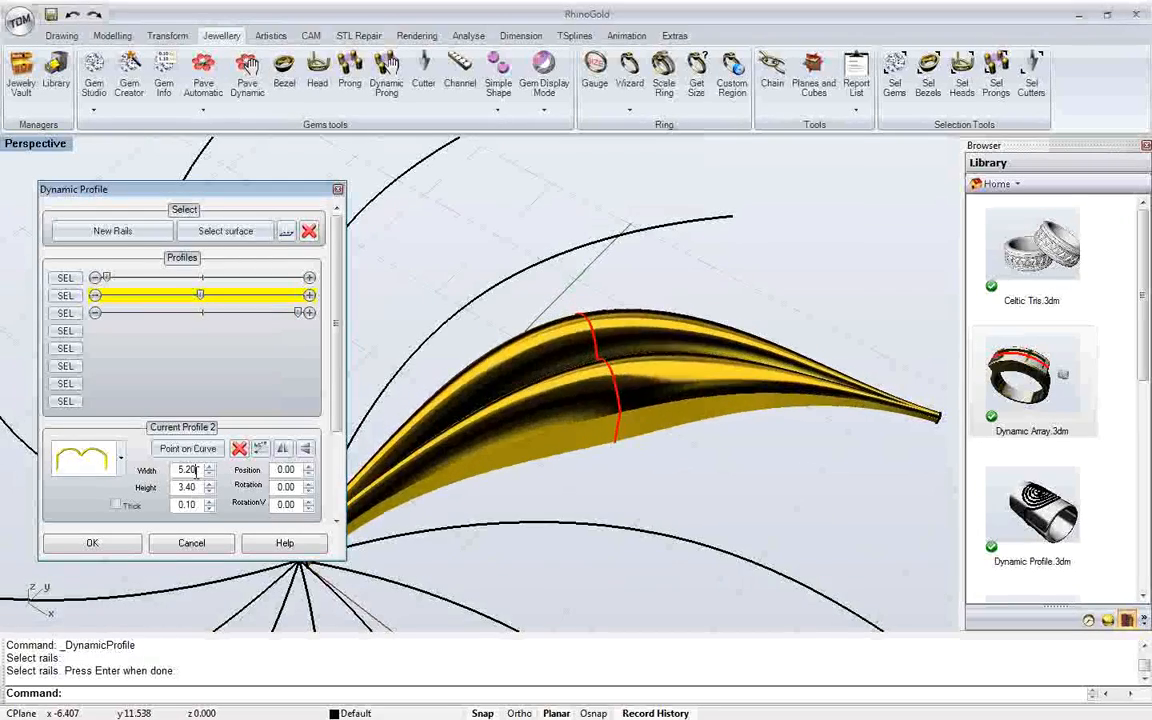
scroll(560, 470, "down", 6)
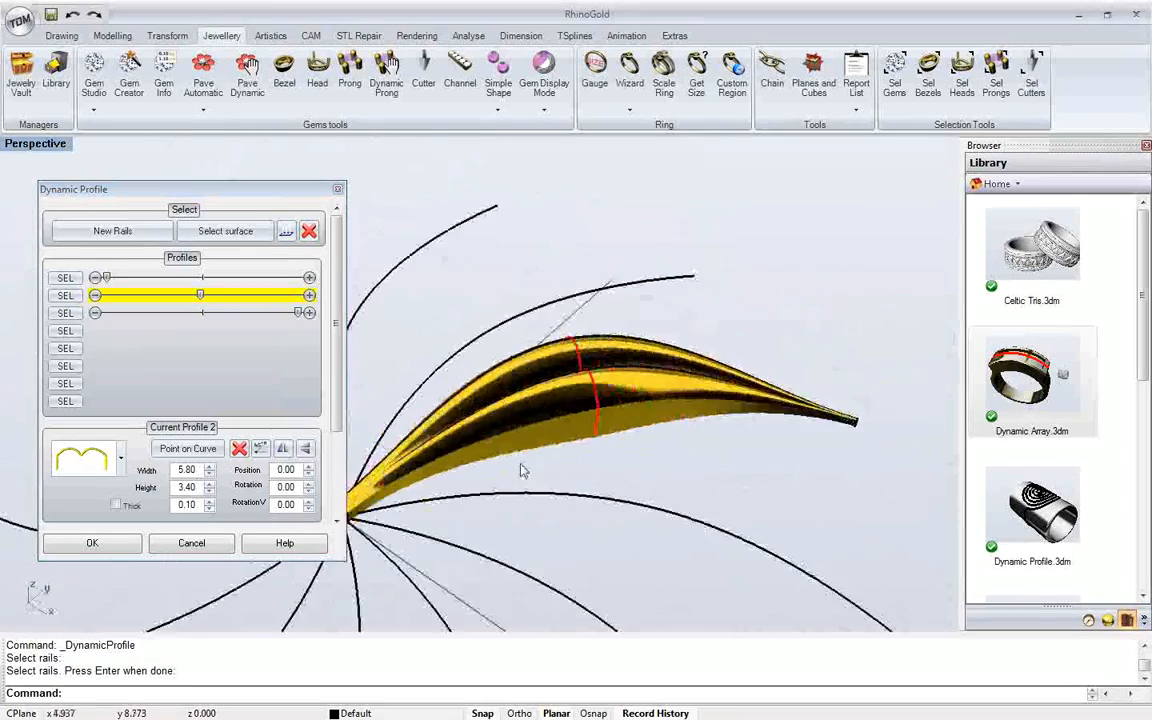
Pick all the curved spokes as new rails so the profiles sweep along every petal
left_click(113, 231)
left_click_drag(333, 587, 335, 585)
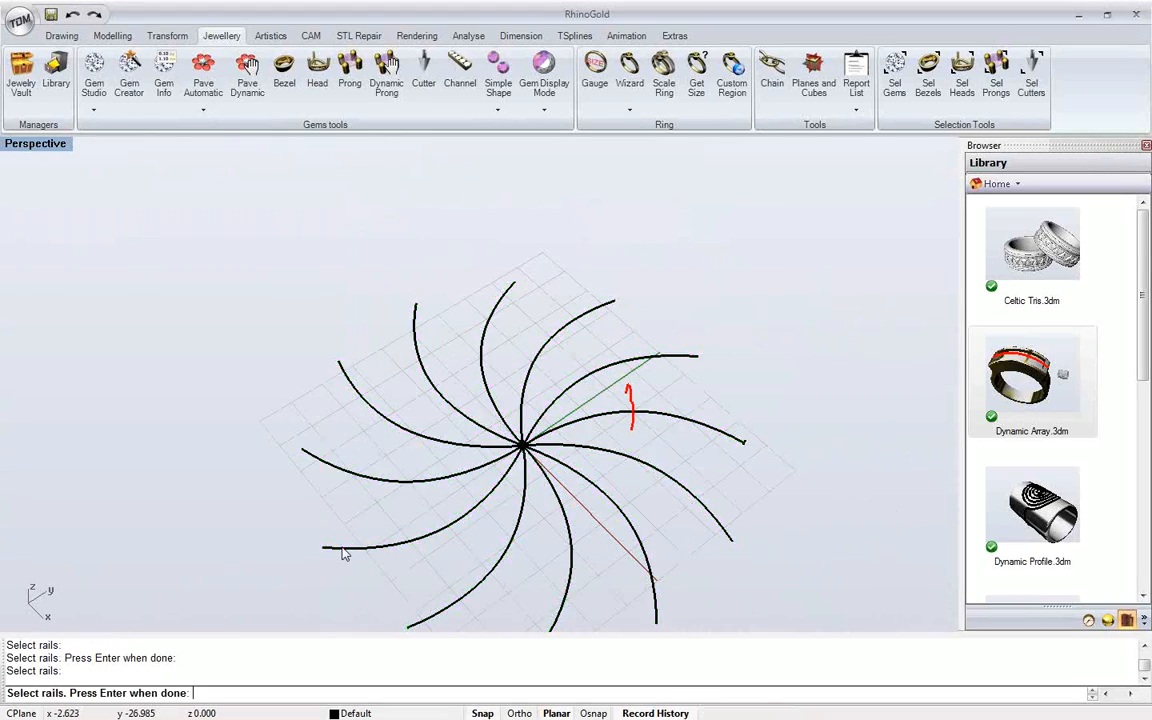
key("Return")
scroll(607, 400, "up", 5)
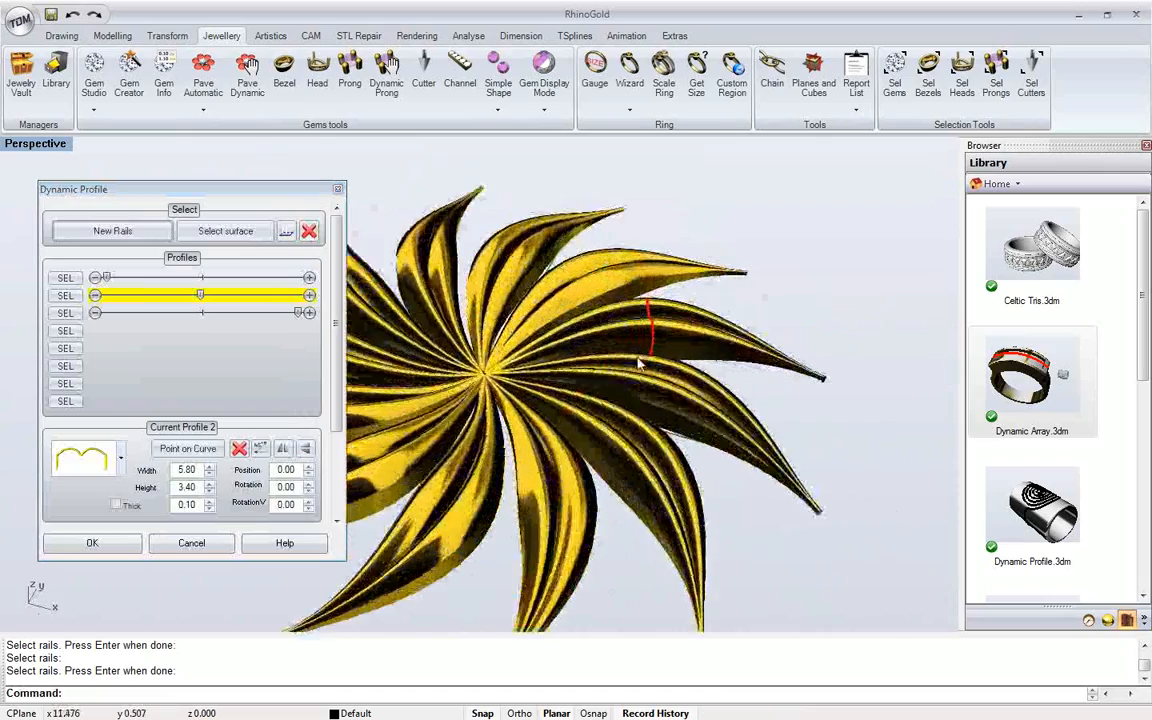
right_click_drag(633, 390, 705, 362)
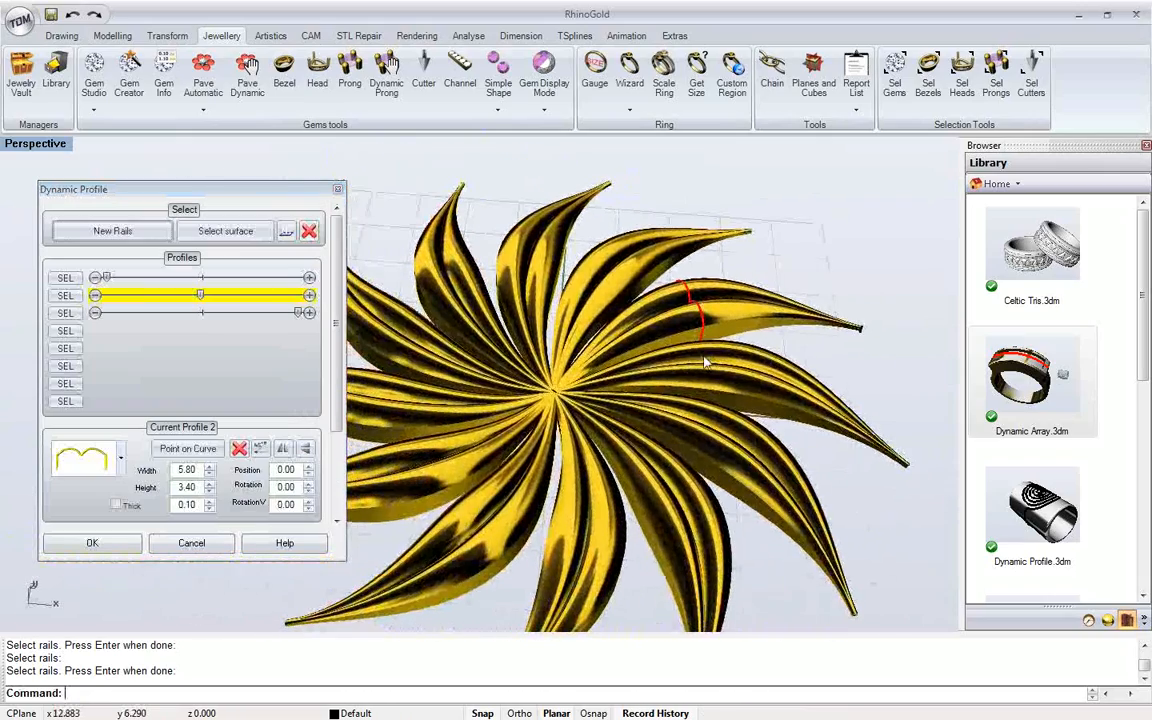
Set the second profile's width to 6.20 and position to 2.40, and accept the Dynamic Profile to create the petals
left_click(210, 467)
left_click(210, 467)
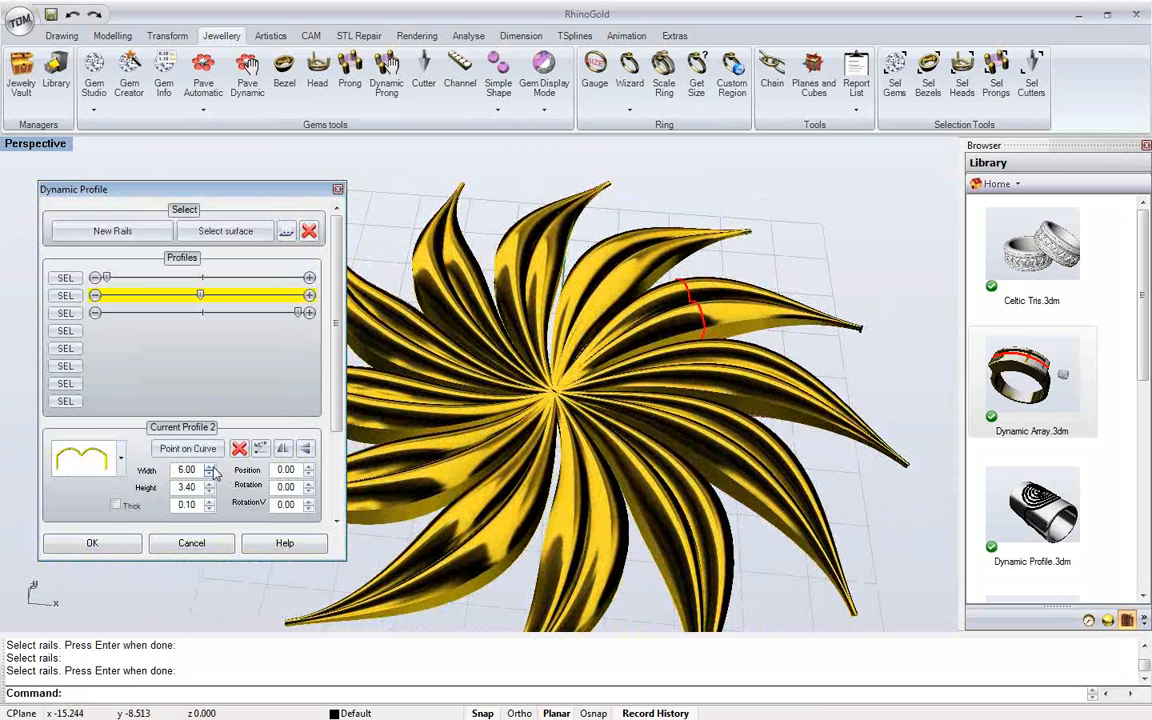
left_click(308, 469)
left_click(308, 469)
left_click(308, 469)
left_click(308, 469)
left_click(308, 469)
left_click(308, 469)
left_click(308, 469)
left_click(308, 469)
left_click(308, 469)
left_click(308, 469)
right_click_drag(463, 485, 598, 496)
scroll(593, 476, "up", 2)
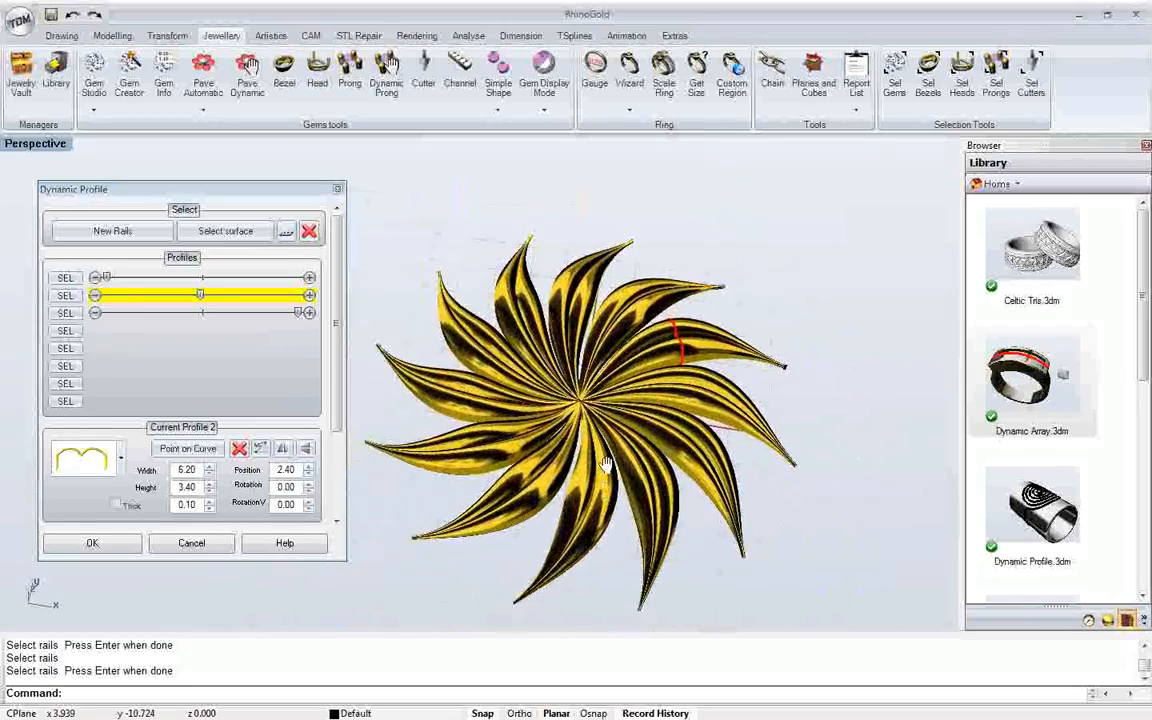
left_click(72, 545)
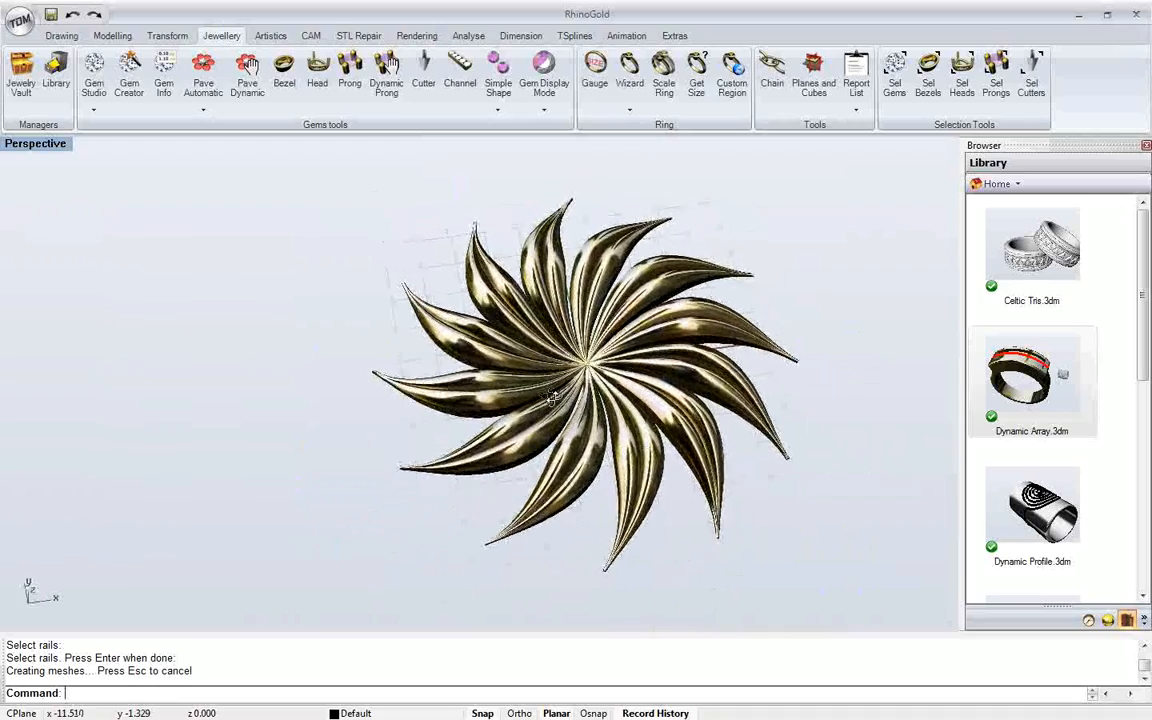
scroll(600, 380, "up", 3)
scroll(603, 374, "down", 4)
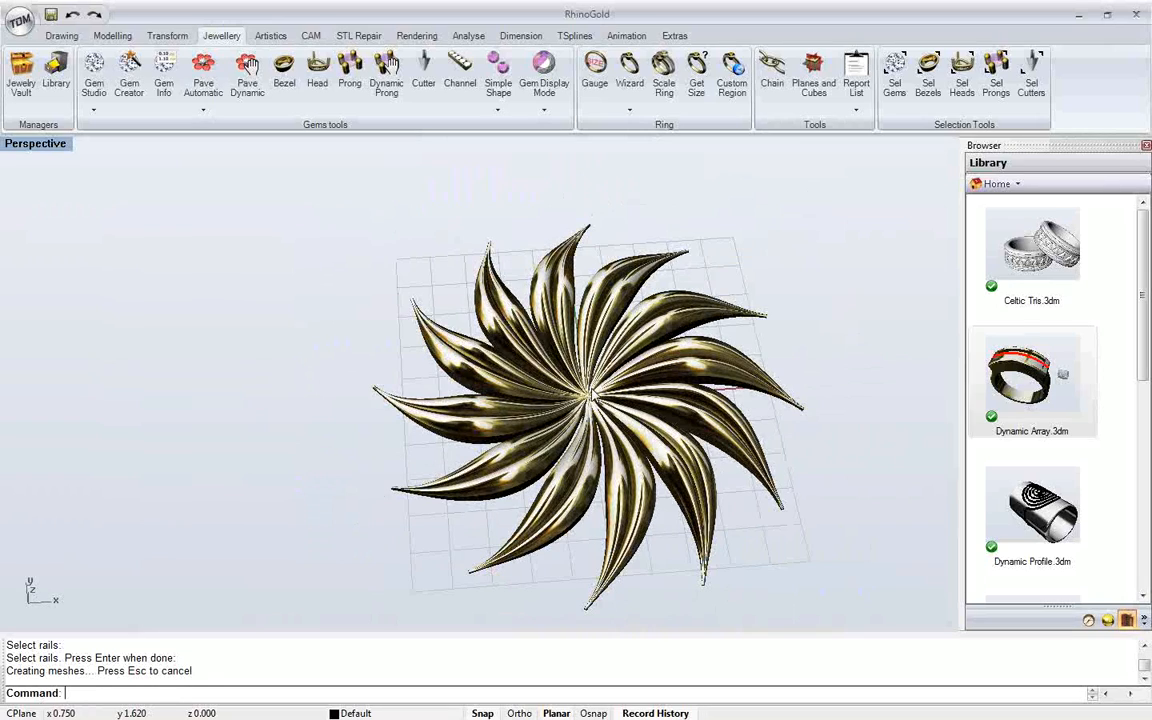
right_click_drag(591, 397, 542, 342)
scroll(593, 388, "up", 2)
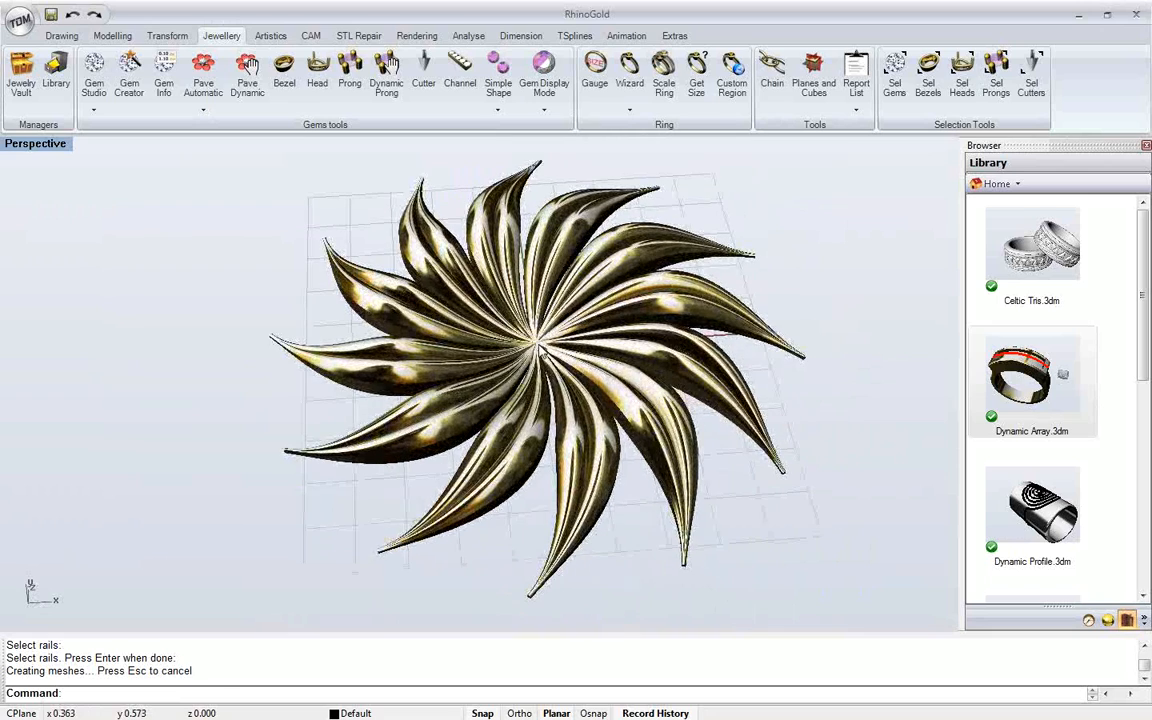
Switch to the slide show and advance from Dynamic Profiles through Profile Manager and Scale by Weight to Improve the effectiveness
key("alt+Tab")
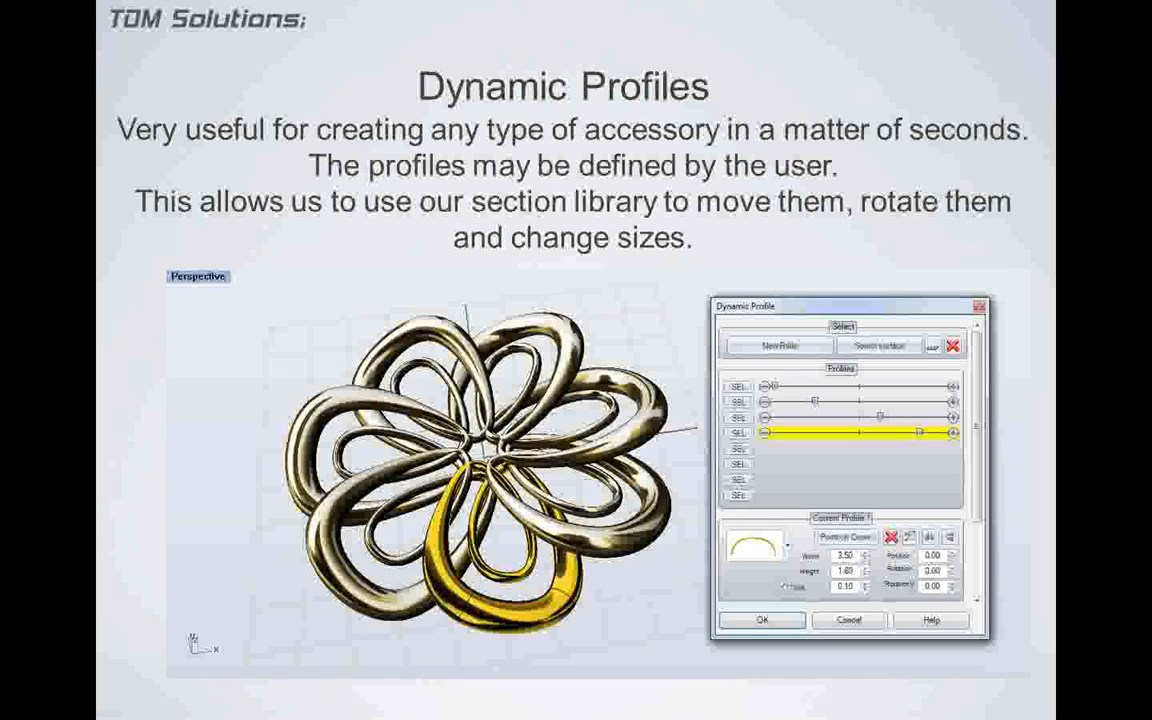
key("Right")
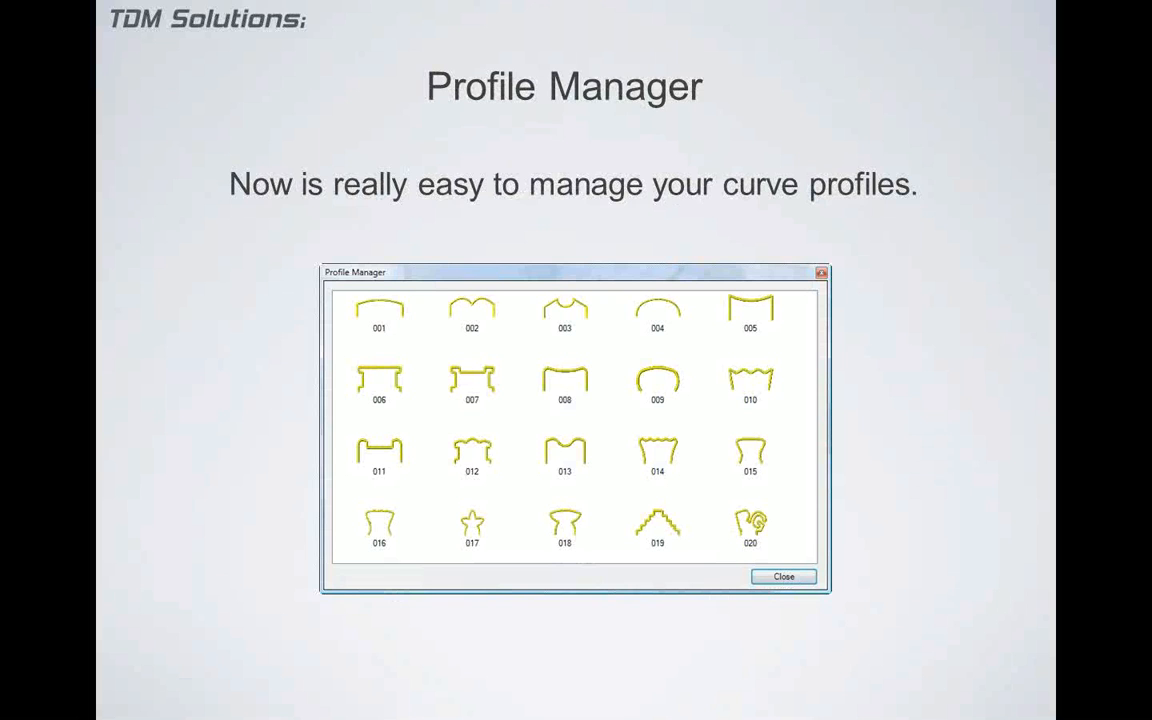
left_click(443, 57)
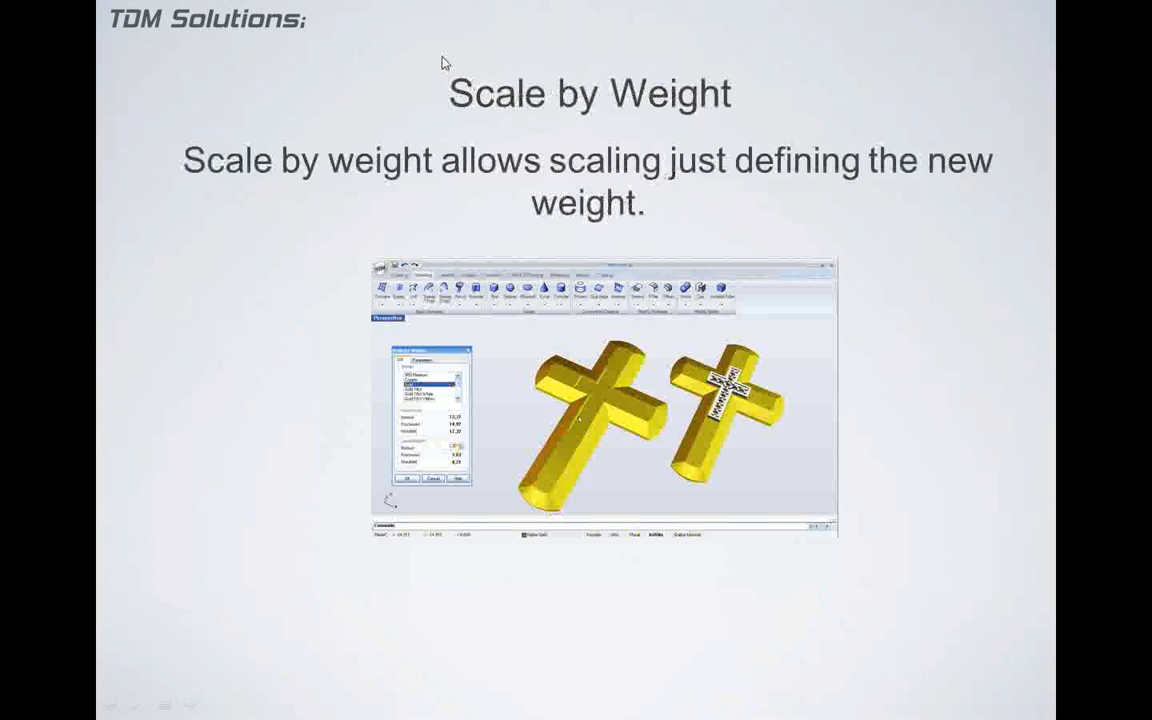
left_click(441, 58)
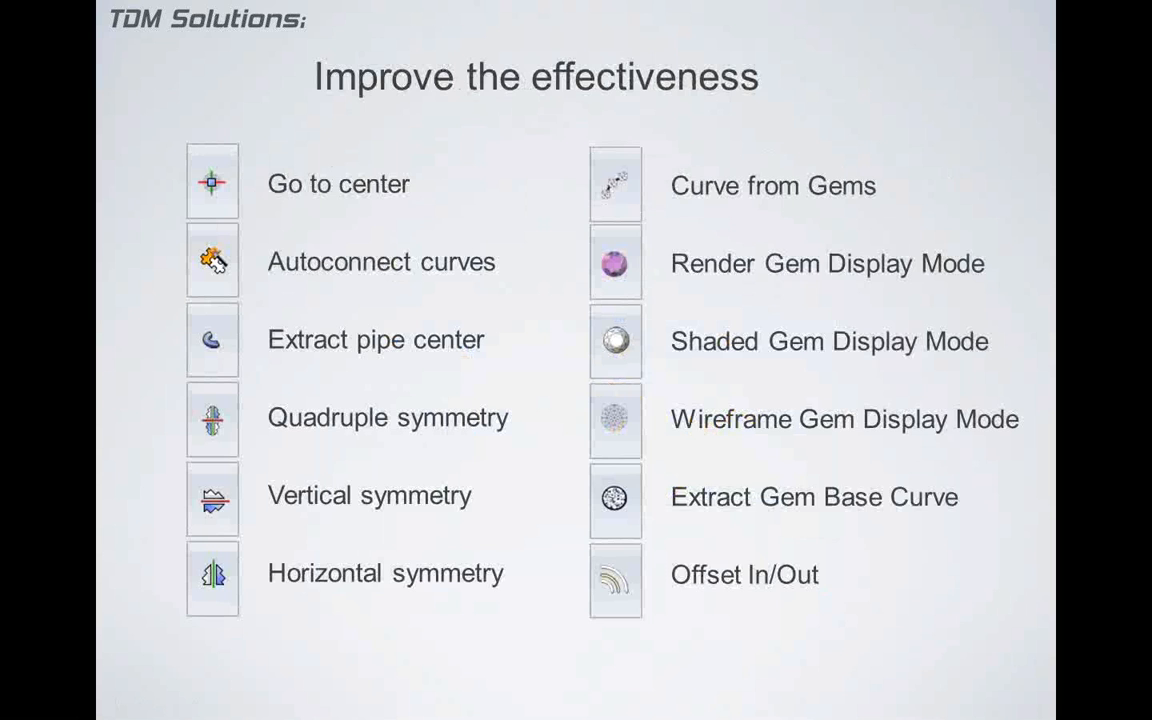
End the slide show and switch back to the flower model in RhinoGold
key("Escape")
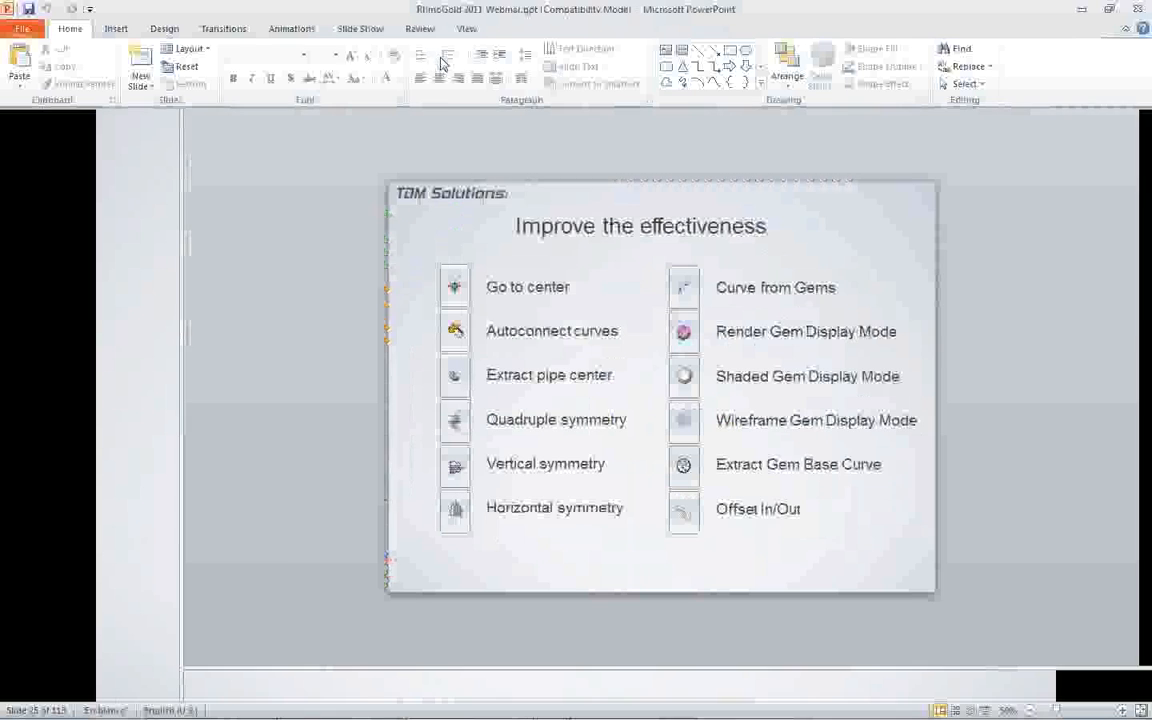
key("alt+Tab")
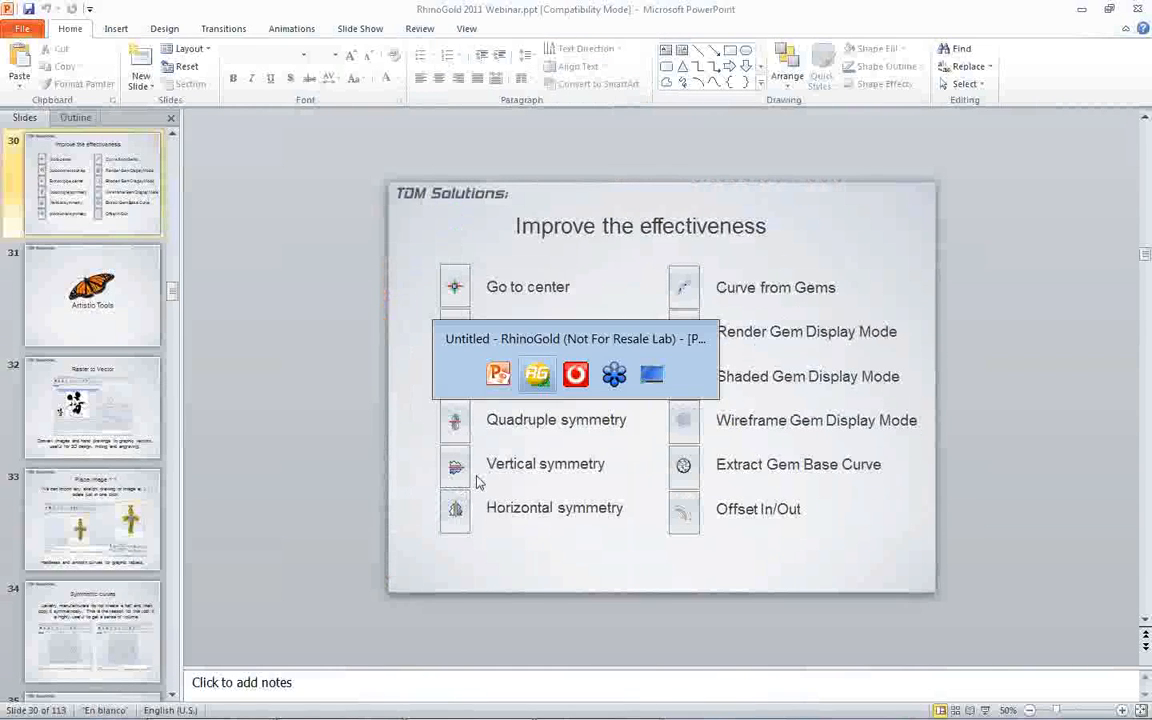
scroll(438, 389, "down", 4)
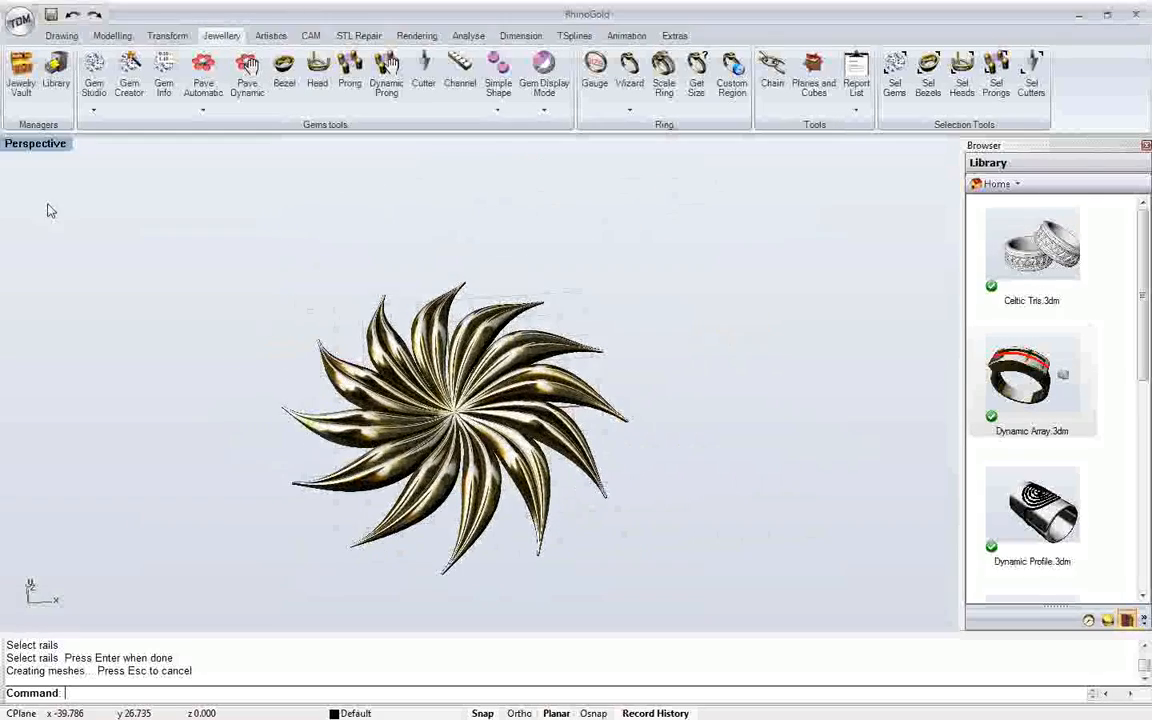
left_click(20, 20)
left_click(35, 57)
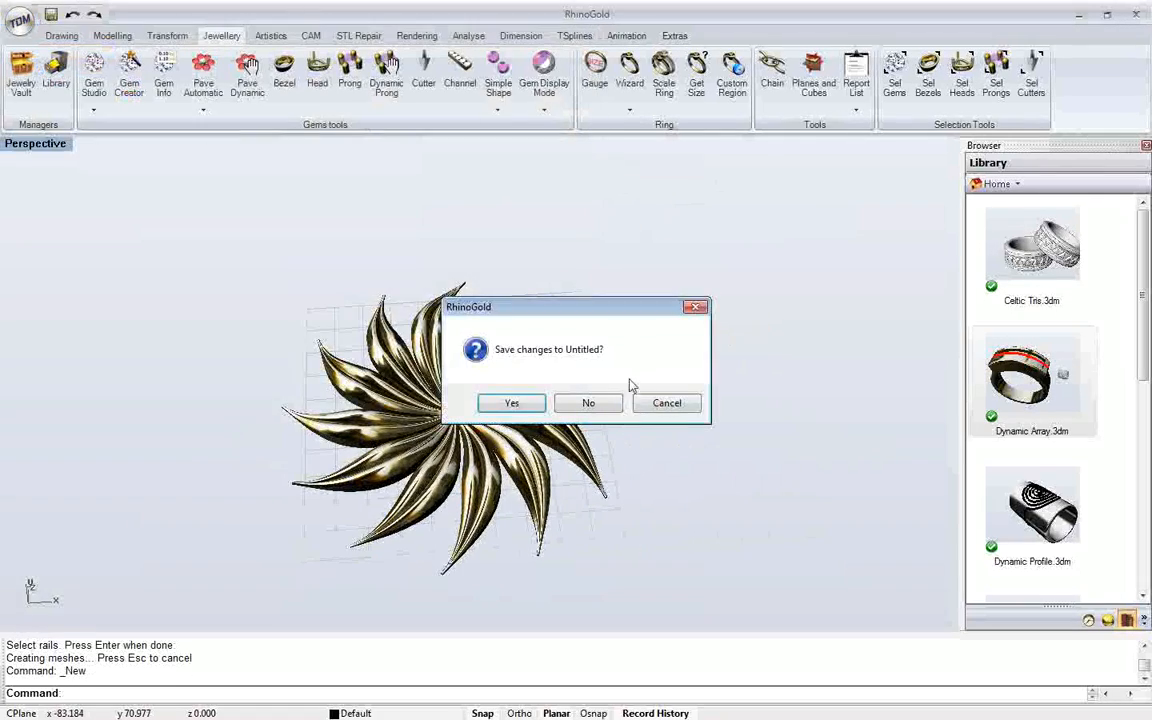
left_click(622, 361)
Delete all the flower's petals and rail curves to empty the scene
left_click_drag(559, 249, 203, 590)
key("Delete")
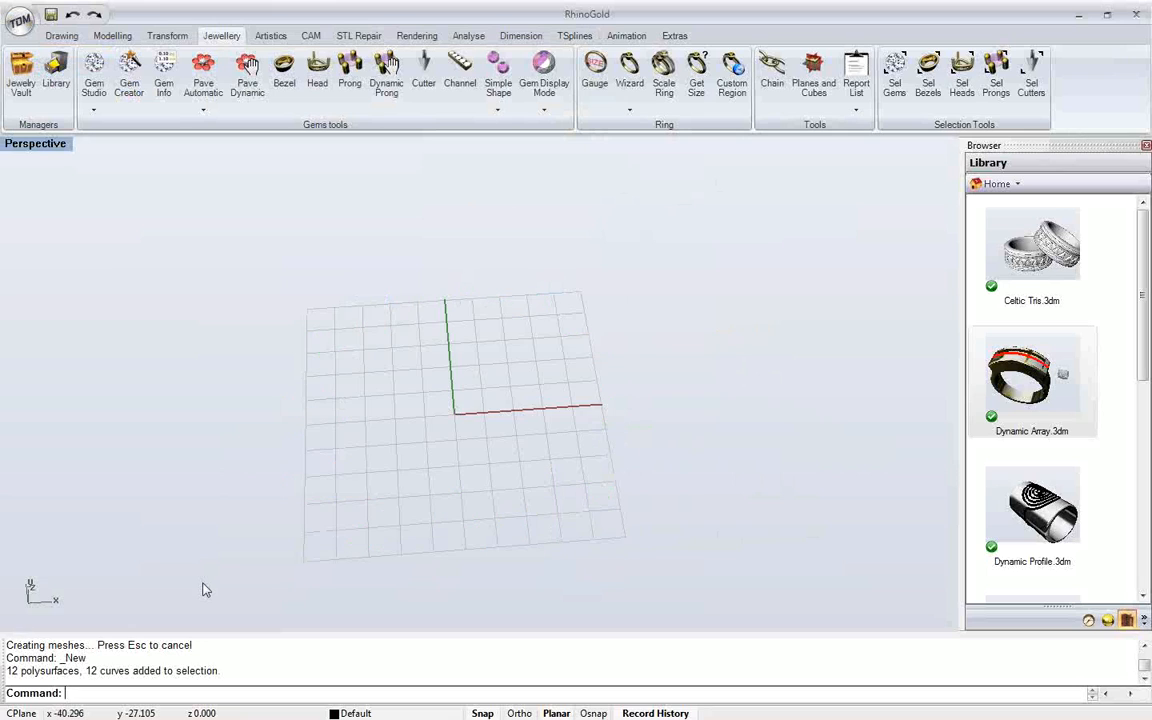
Restore the multi-viewport layout and maximize the Top view
right_click_drag(373, 450, 474, 366)
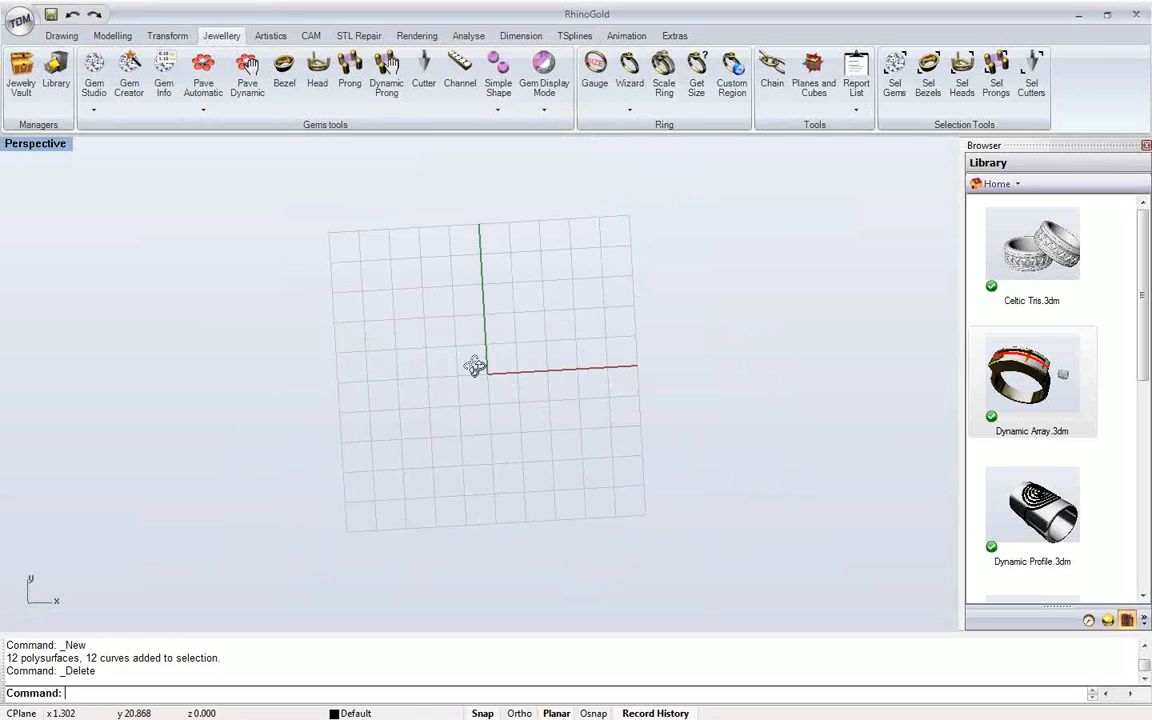
double_click(35, 143)
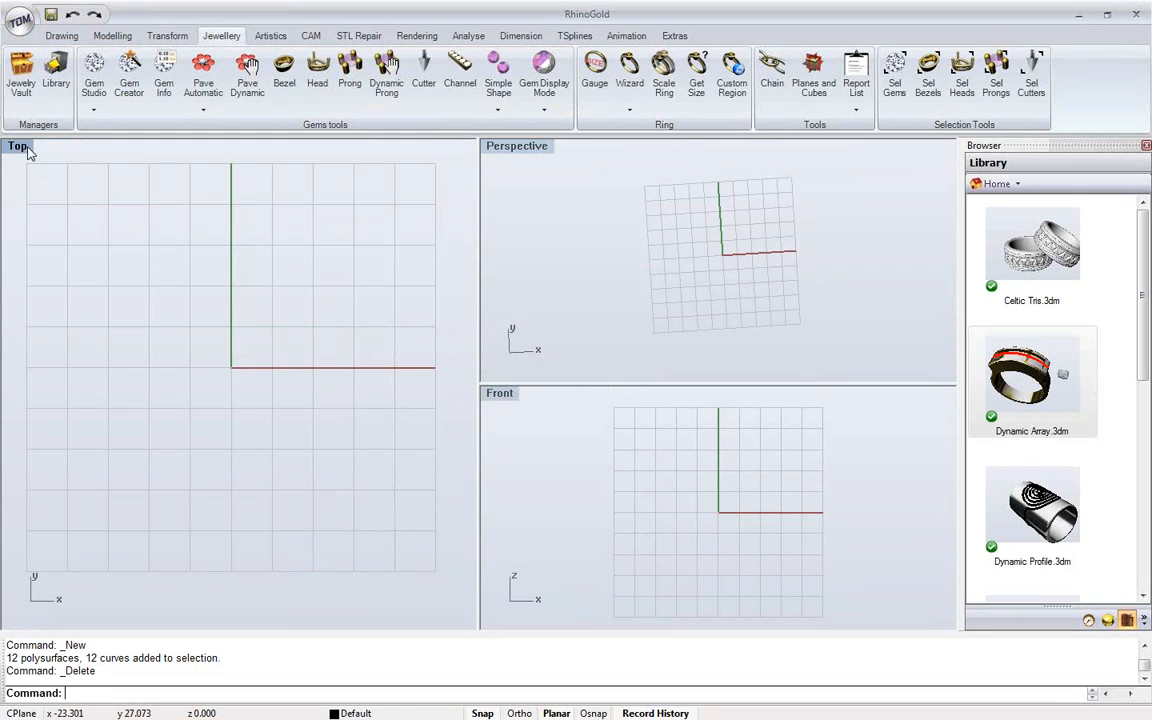
double_click(30, 148)
scroll(435, 364, "up", 5)
scroll(445, 350, "down", 4)
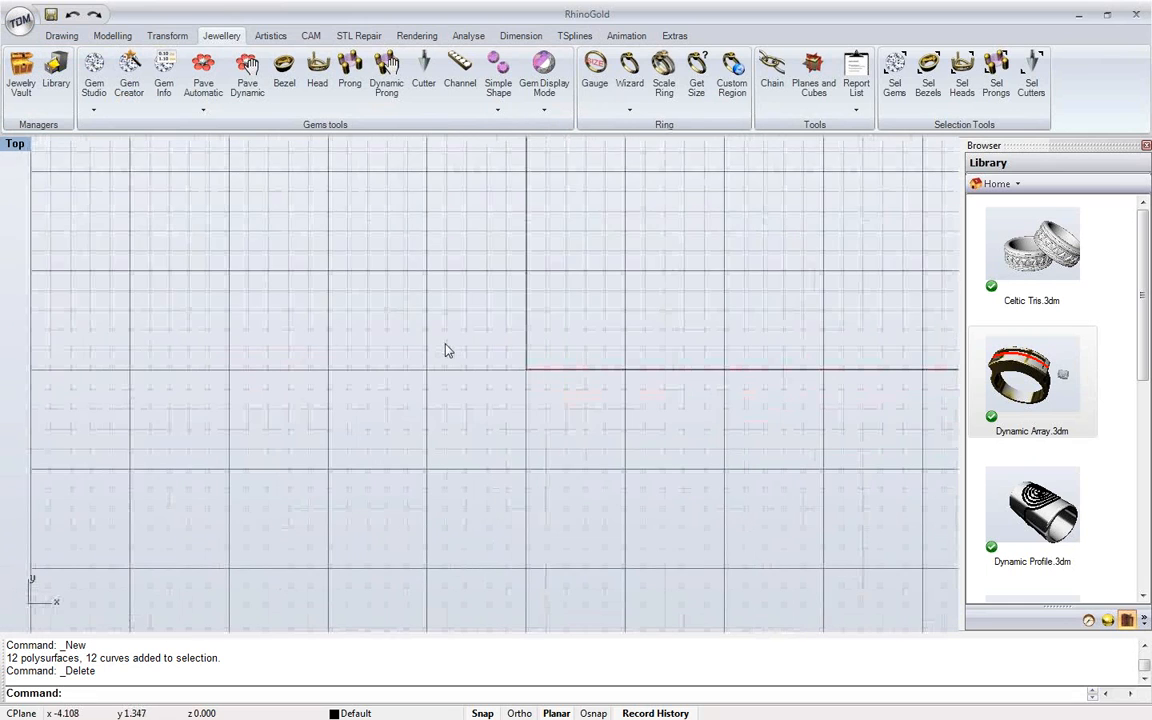
Start a Smart Curve in the Top view with Symmetry set to Vertical and Closed set to Yes
scroll(446, 349, "down", 6)
scroll(446, 349, "up", 8)
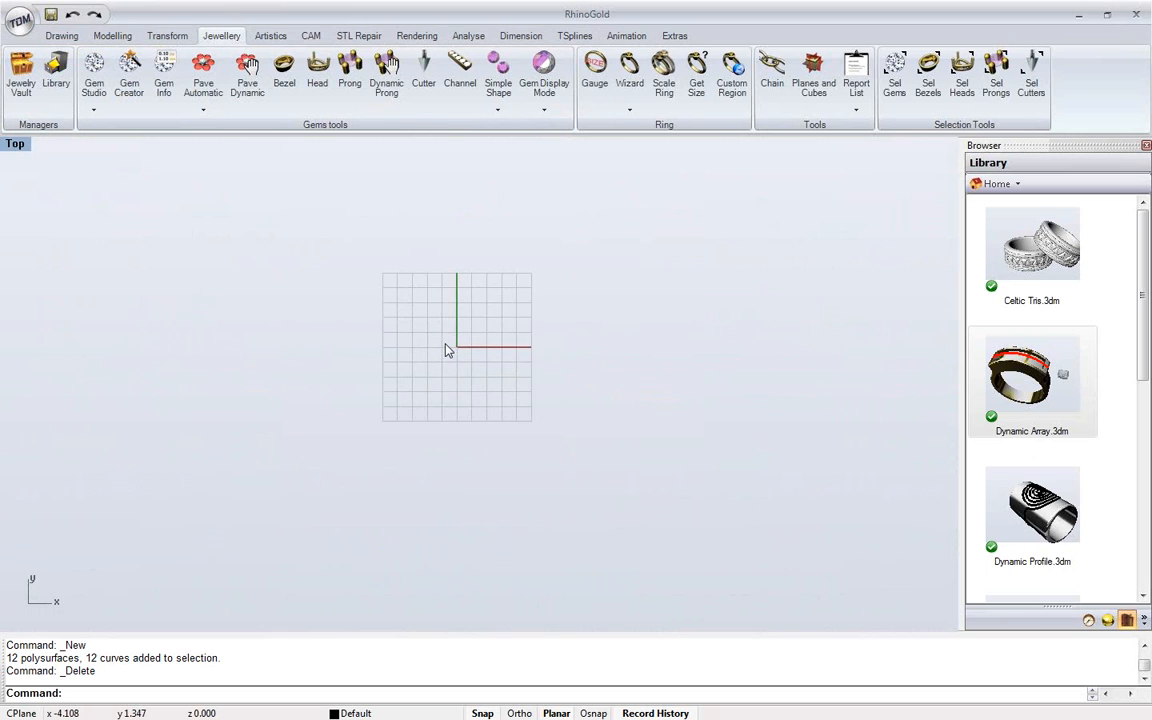
scroll(457, 348, "up", 2)
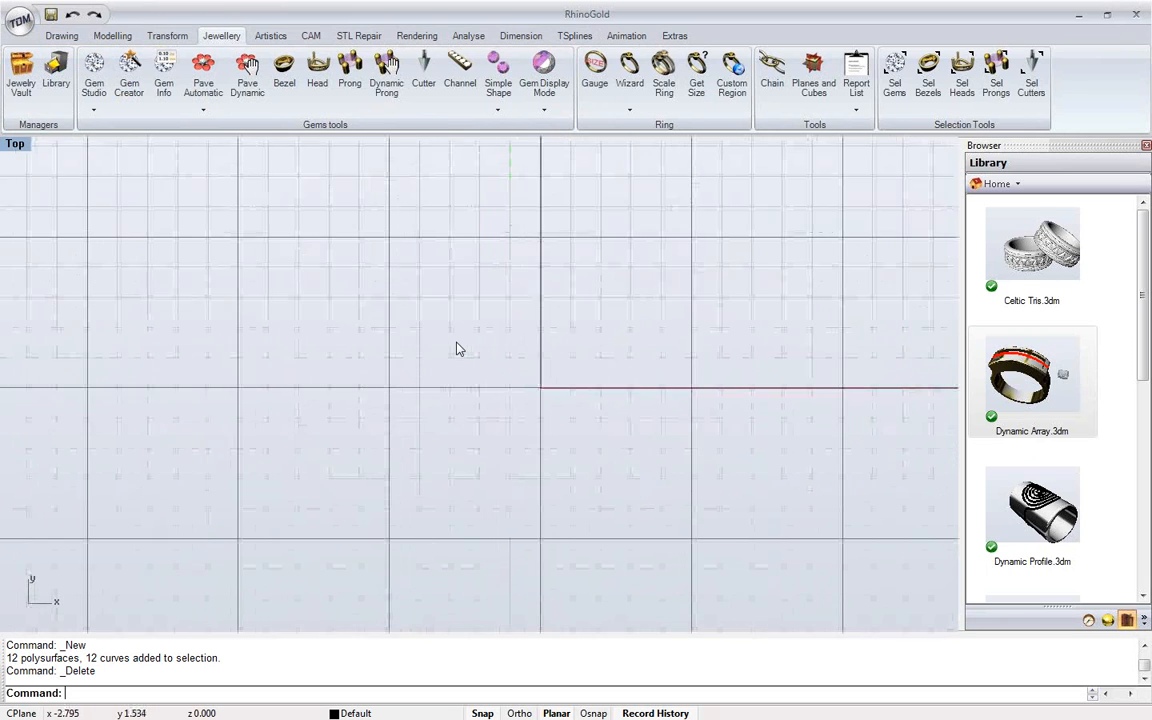
right_click_drag(522, 329, 482, 395)
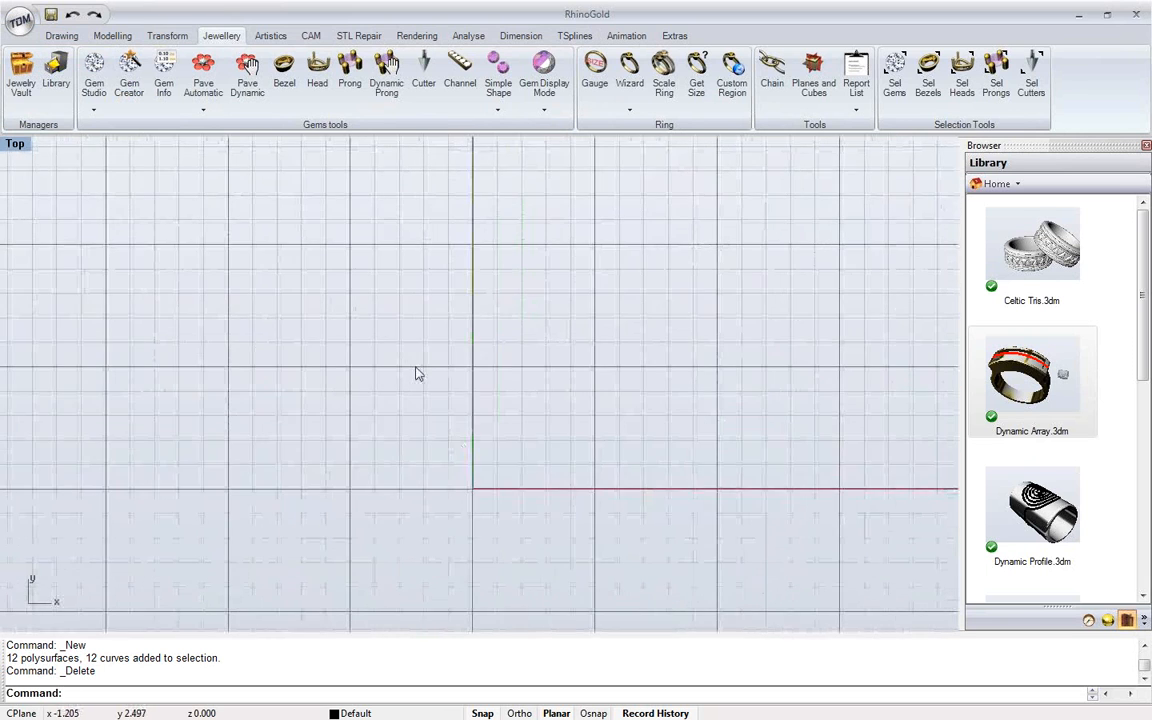
left_click(61, 35)
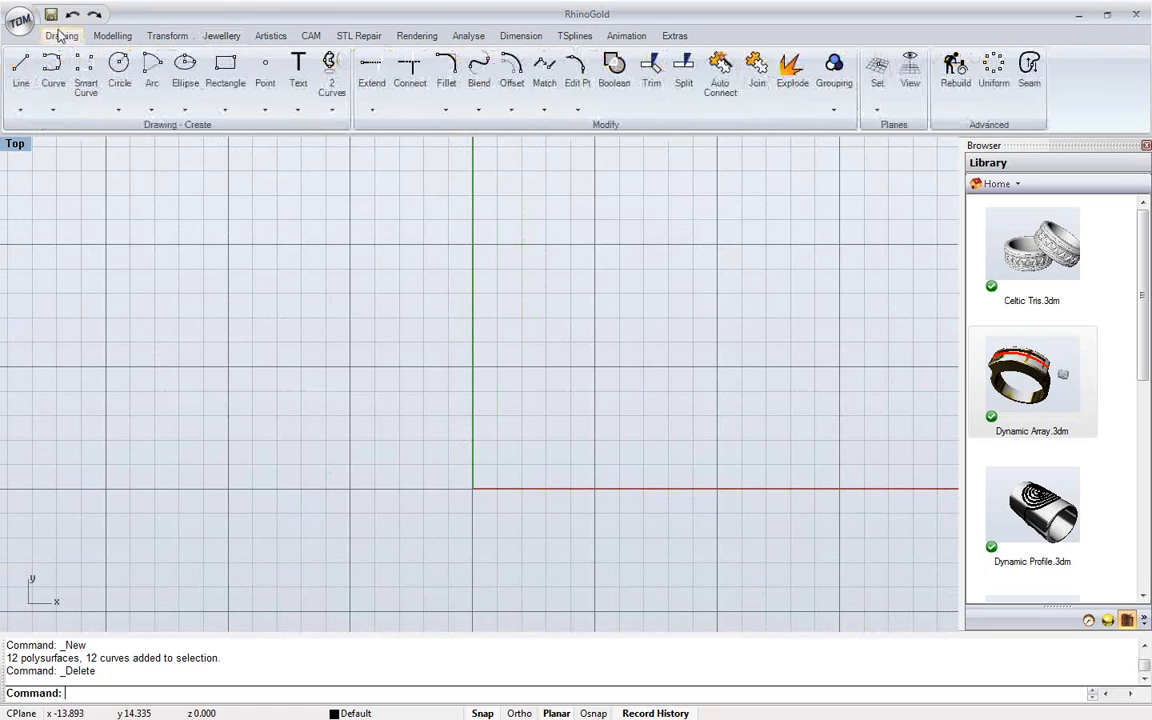
left_click(86, 78)
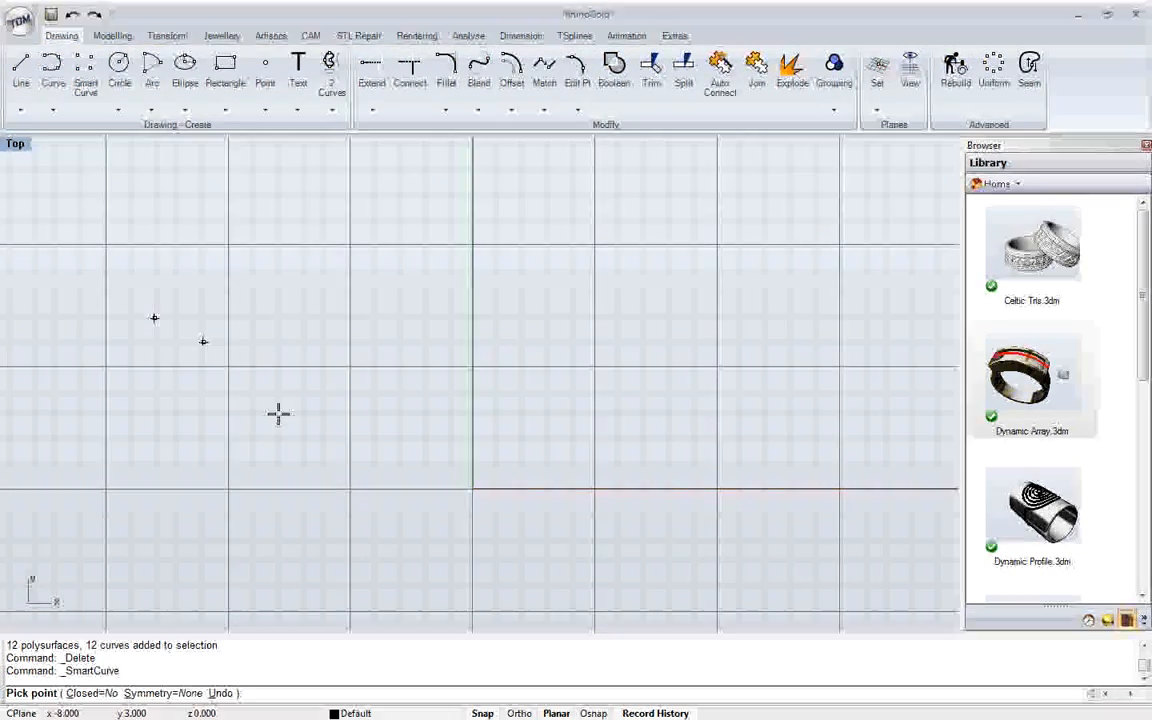
right_click_drag(432, 422, 508, 410)
scroll(508, 410, "up", 1)
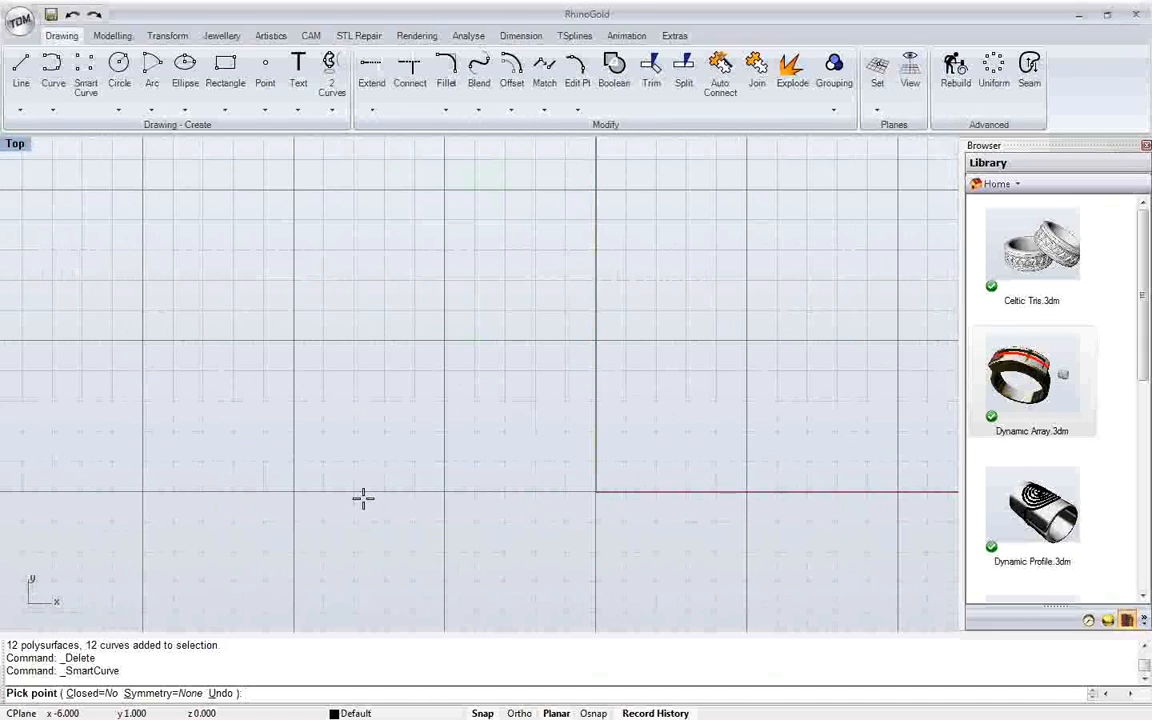
left_click(166, 693)
left_click(157, 693)
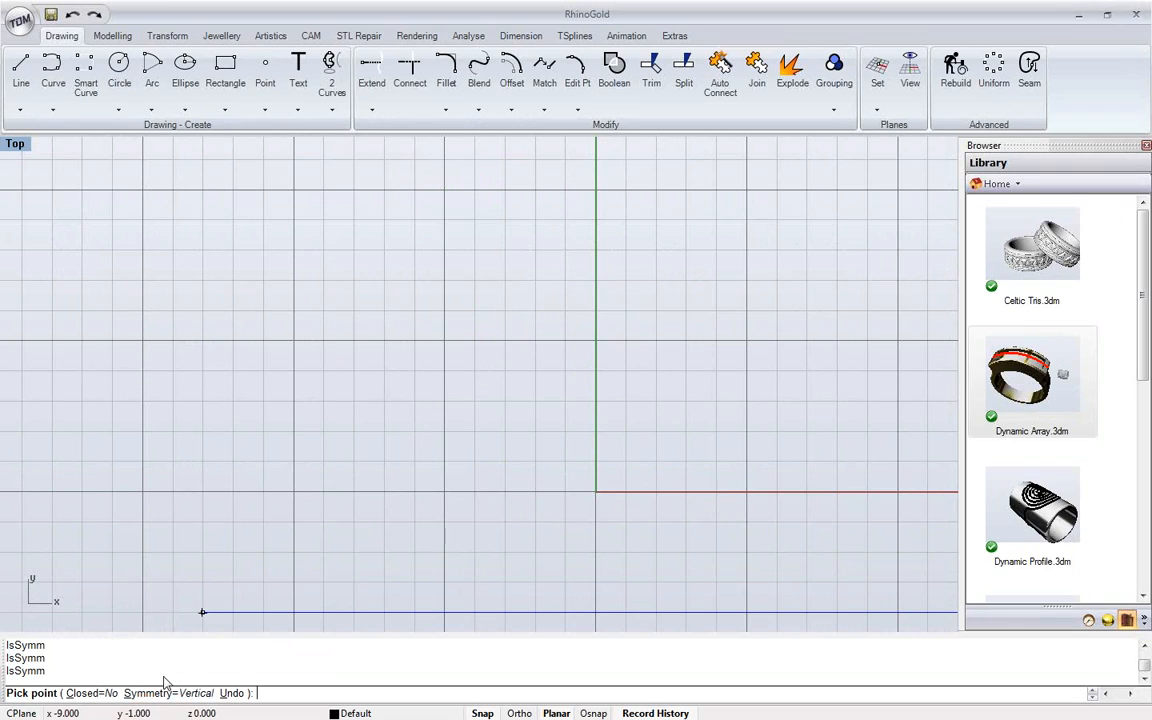
left_click(106, 693)
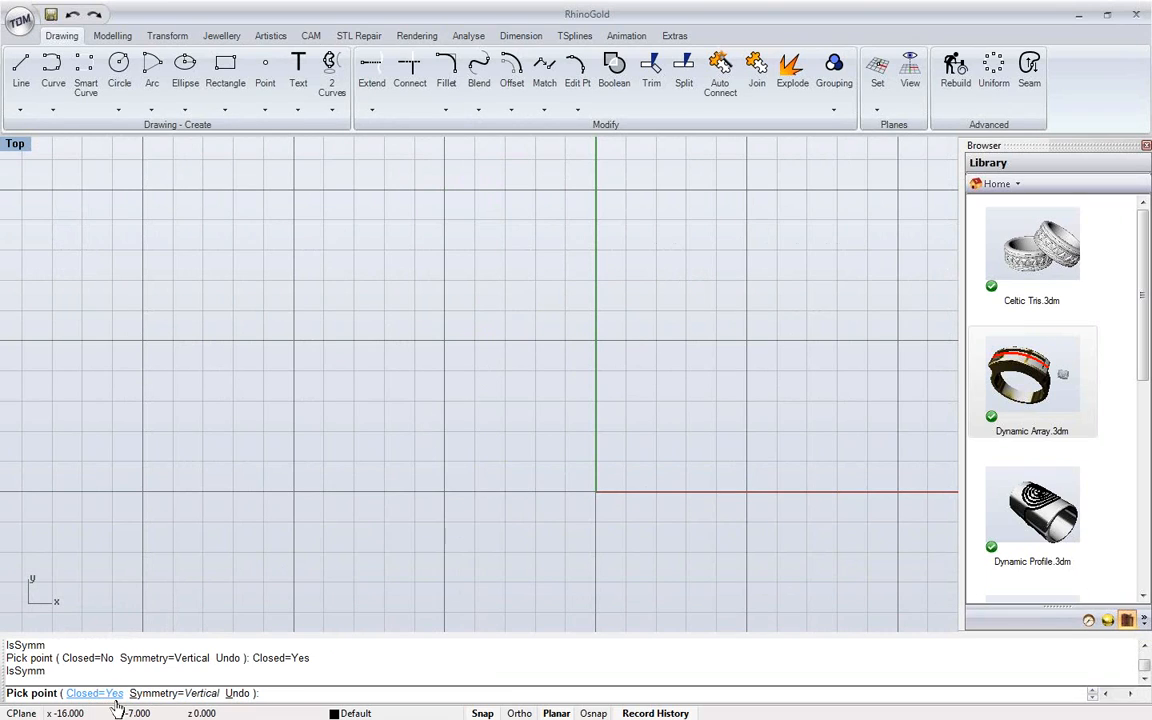
Place the inner arch points at about (-2, 4) and (-3, 0), and the outer foot point at (-3.6, 0)
scroll(549, 306, "up", 2)
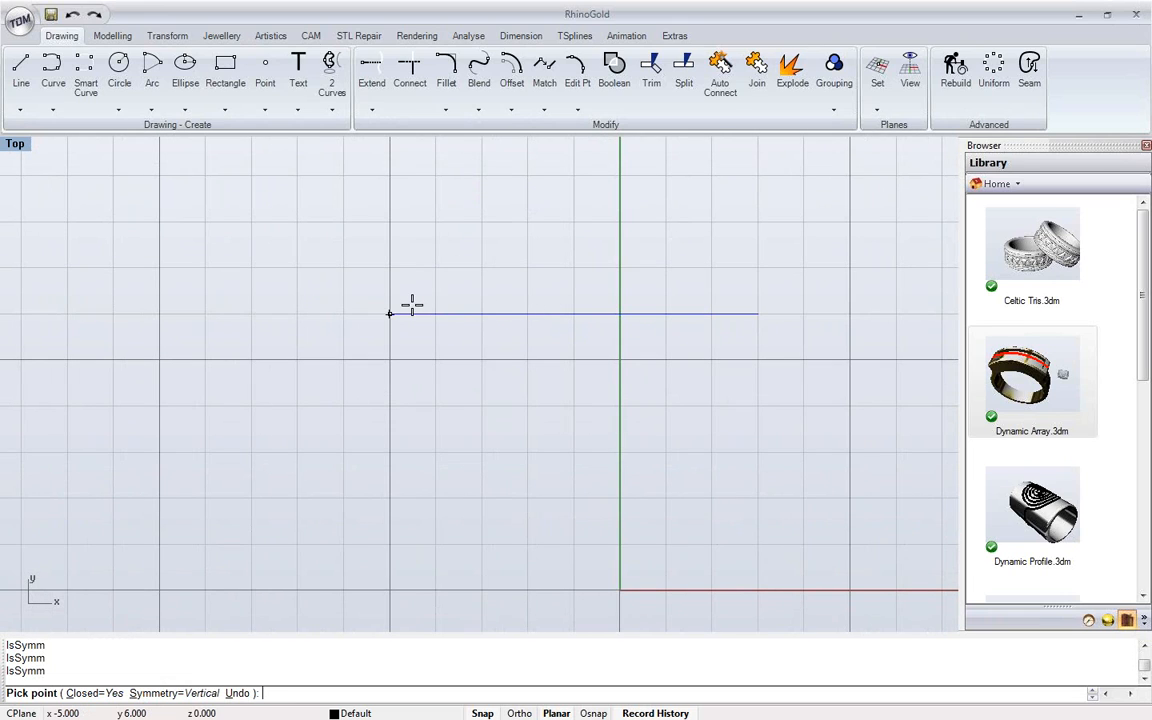
scroll(507, 314, "up", 1)
scroll(507, 314, "up", 2)
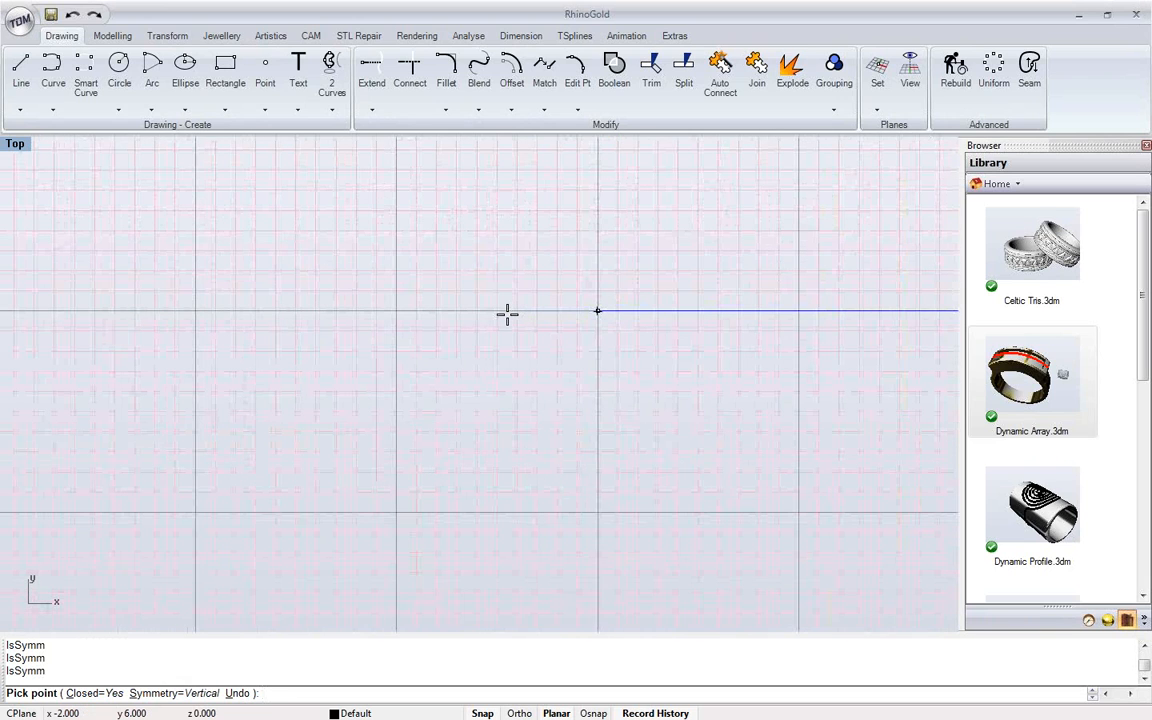
scroll(507, 314, "down", 3)
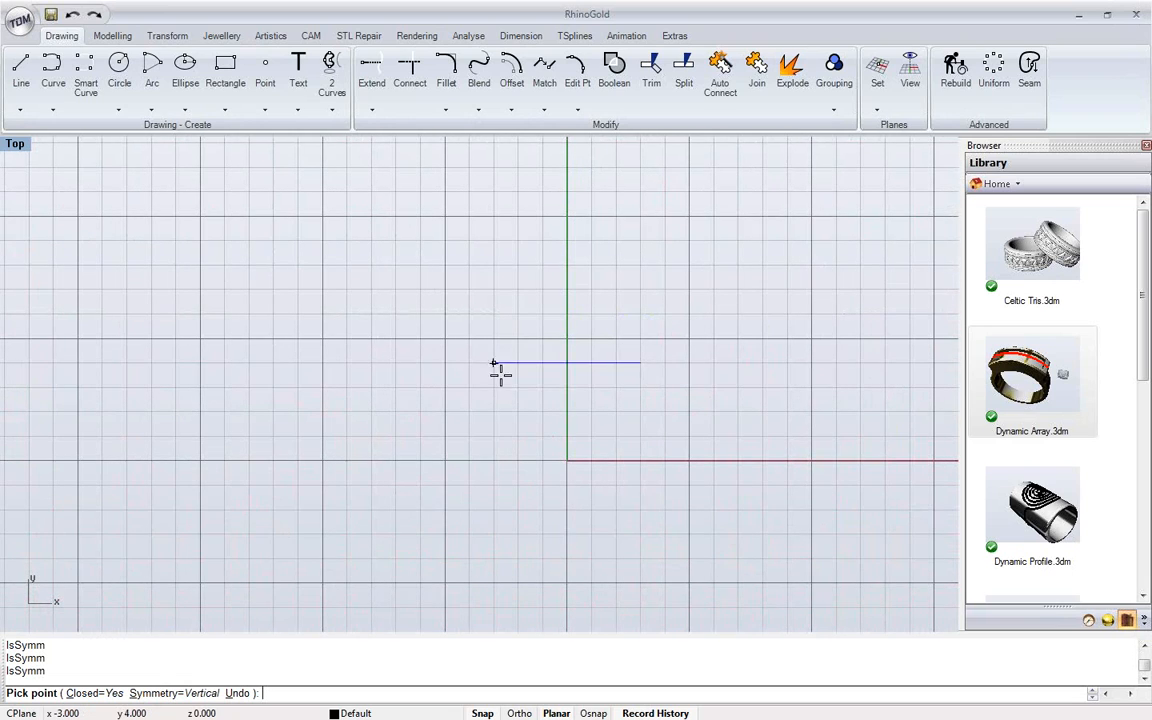
left_click(517, 364)
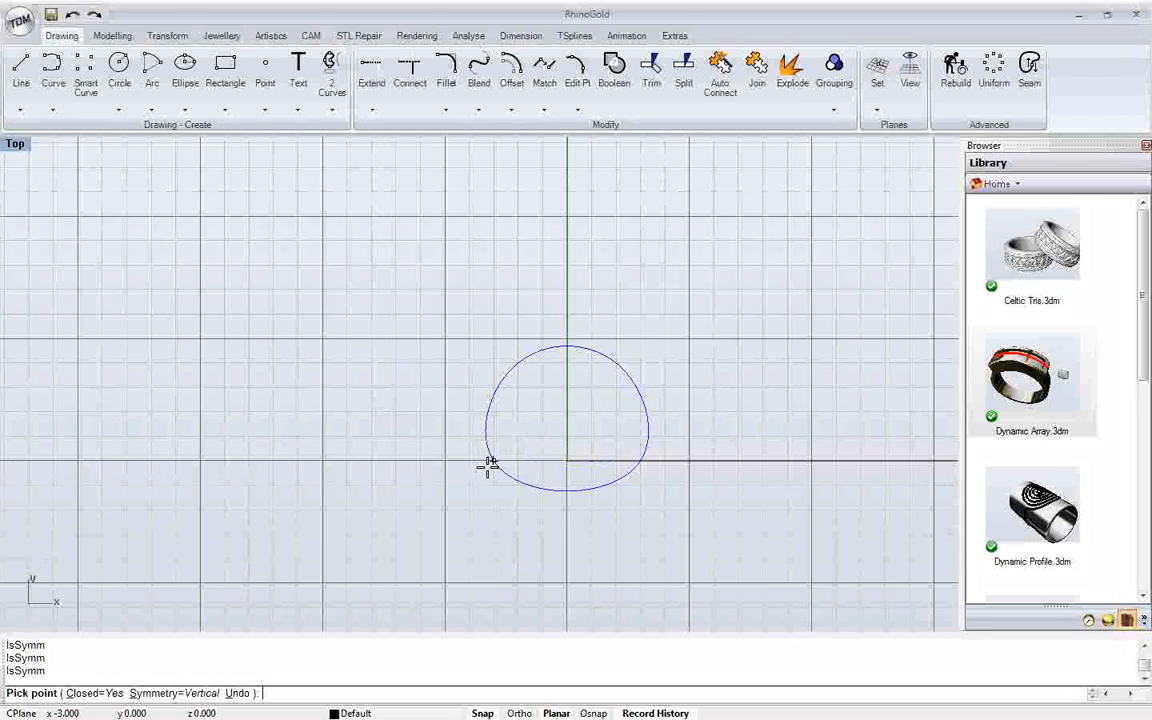
scroll(488, 463, "up", 2)
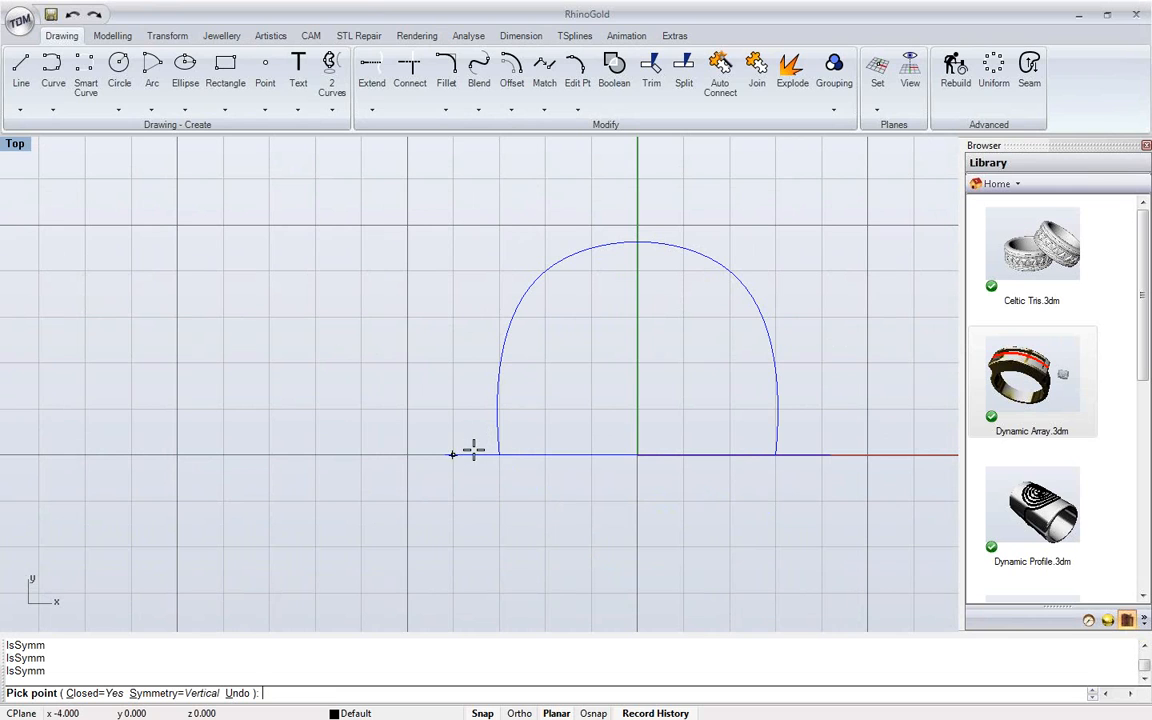
scroll(487, 450, "up", 5)
scroll(487, 450, "up", 3)
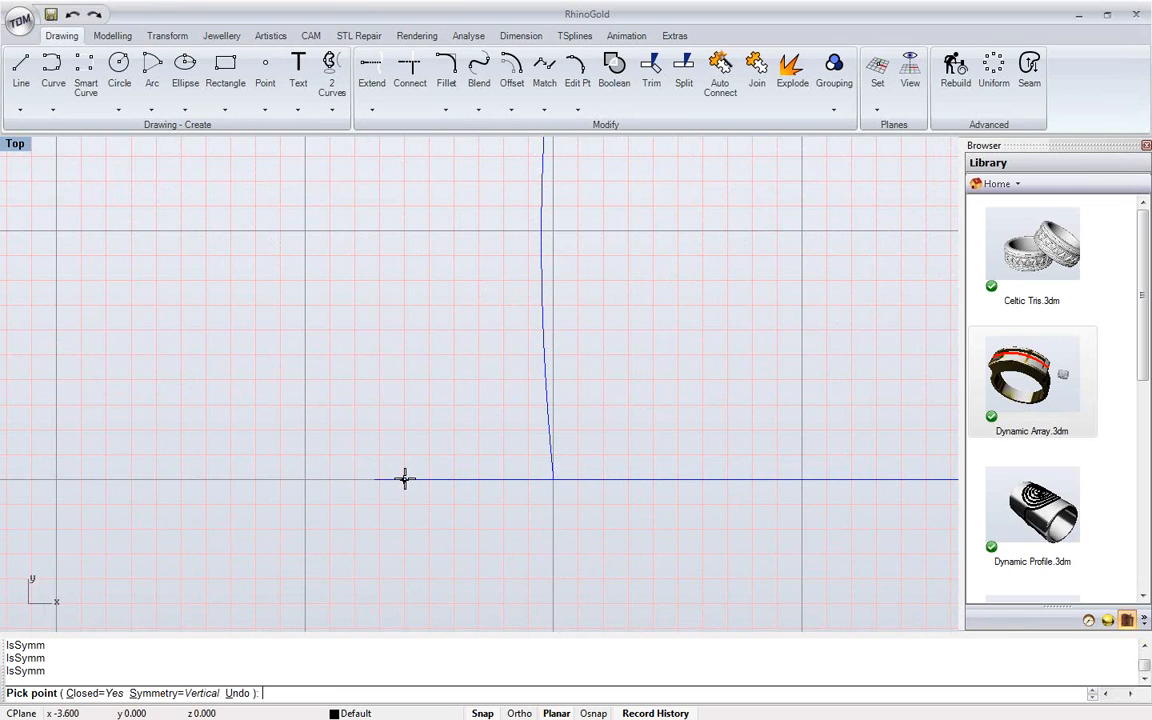
left_click(405, 479)
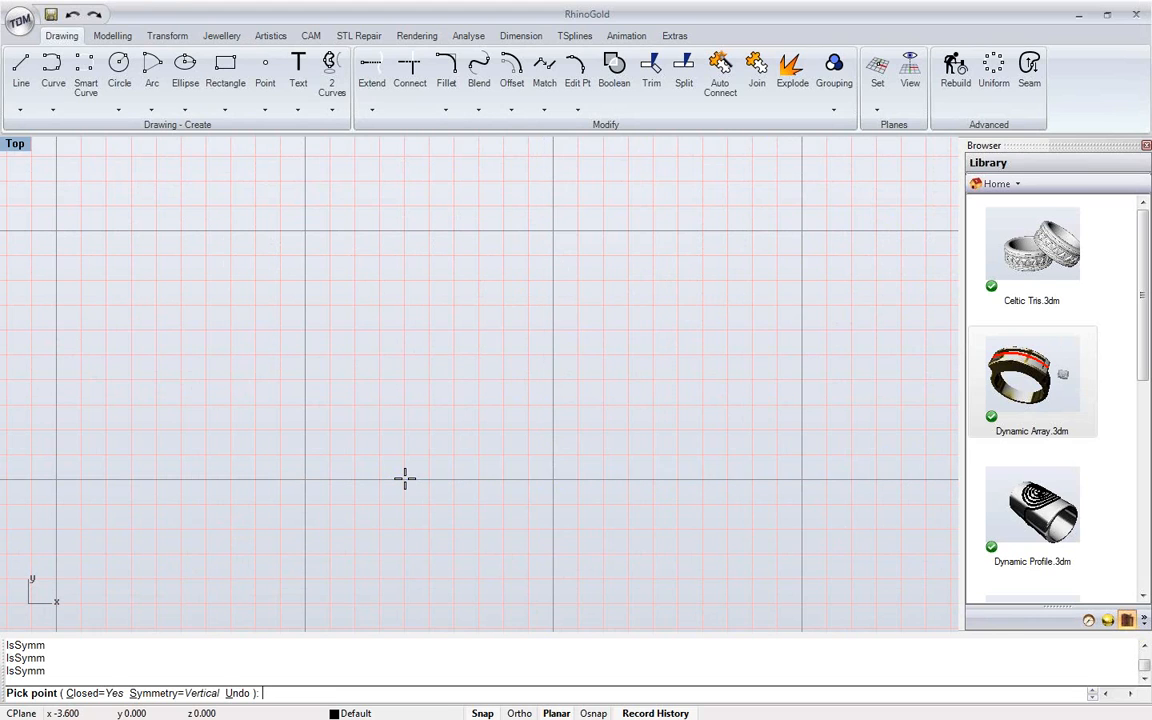
Finish the symmetric arch profile with a flat top by placing its upper corner at about (-2, 6)
scroll(404, 402, "down", 12)
right_click_drag(408, 328, 404, 482)
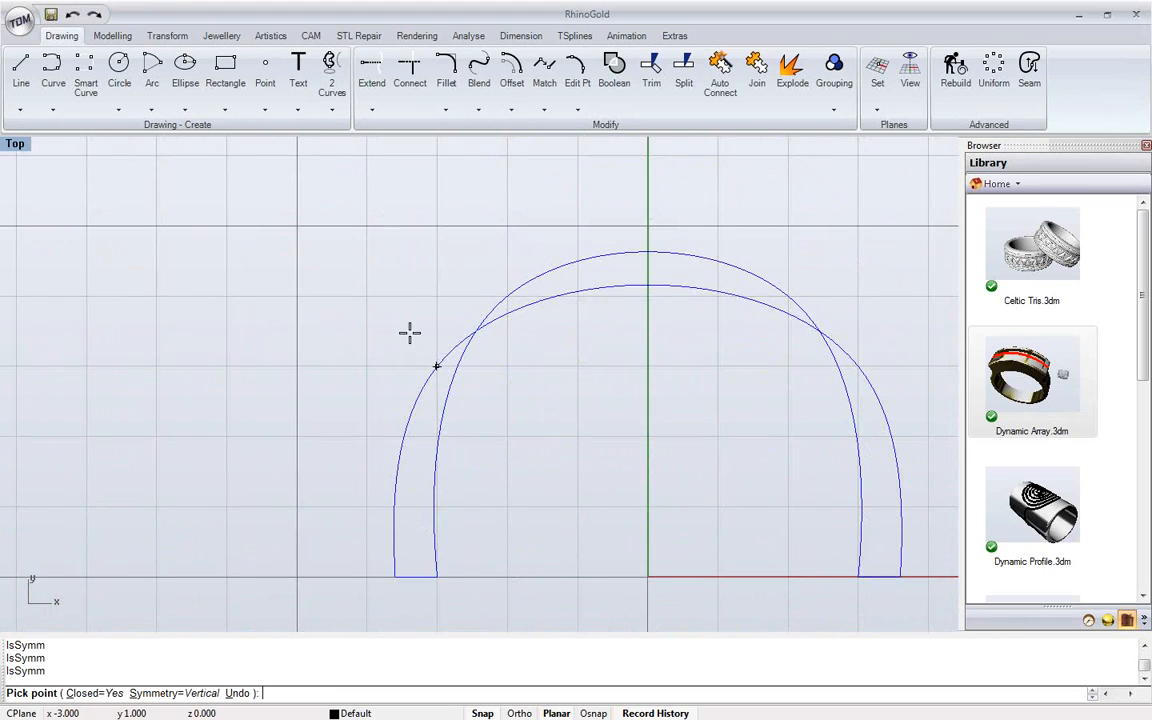
left_click(506, 184)
right_click(508, 184)
scroll(508, 187, "down", 4)
right_click_drag(500, 203, 366, 302)
scroll(427, 337, "up", 2)
right_click_drag(427, 337, 421, 306)
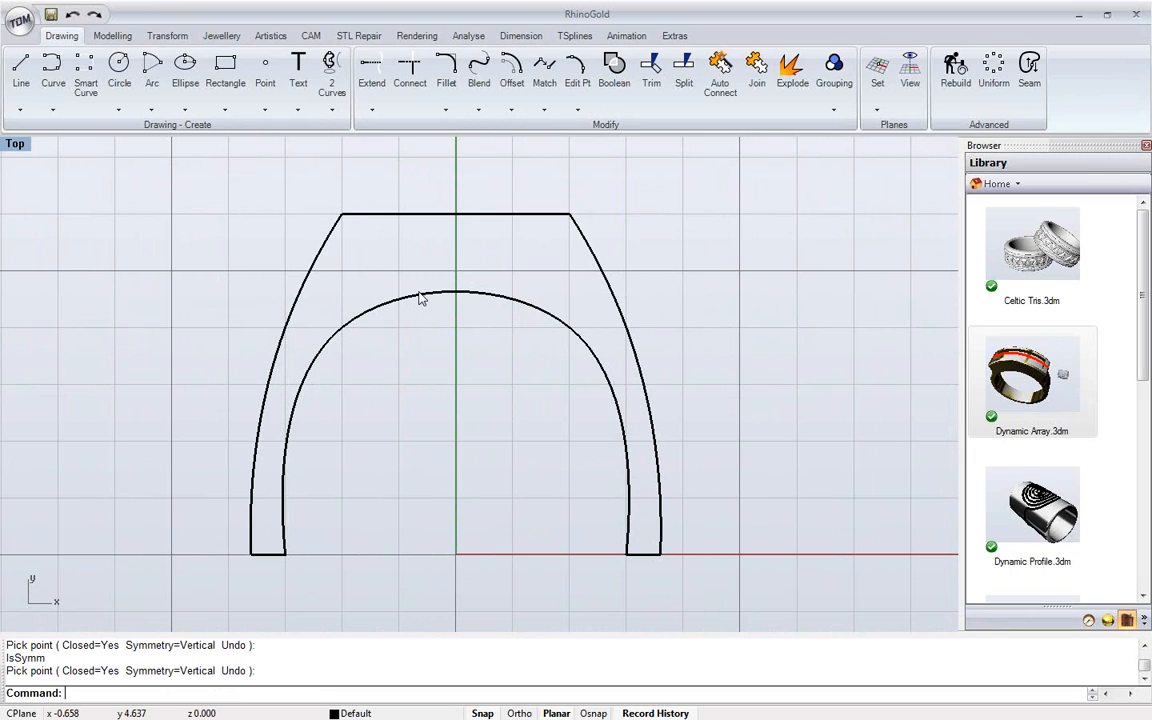
scroll(420, 298, "down", 1)
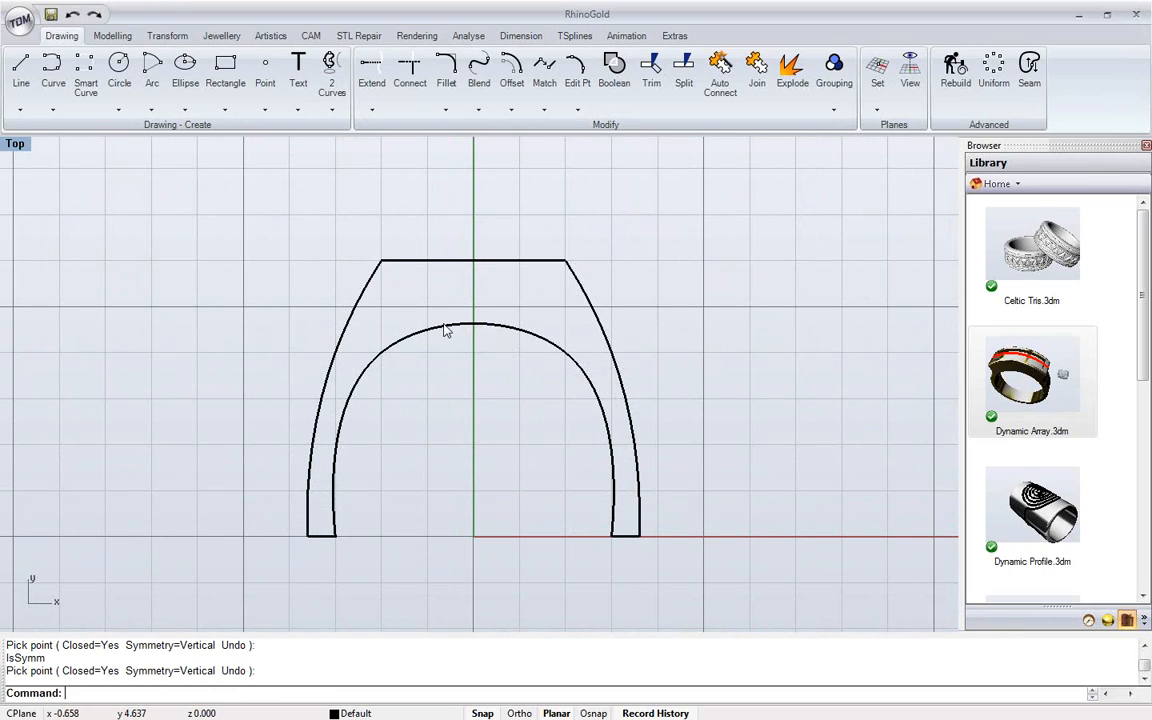
right_click_drag(447, 330, 474, 313)
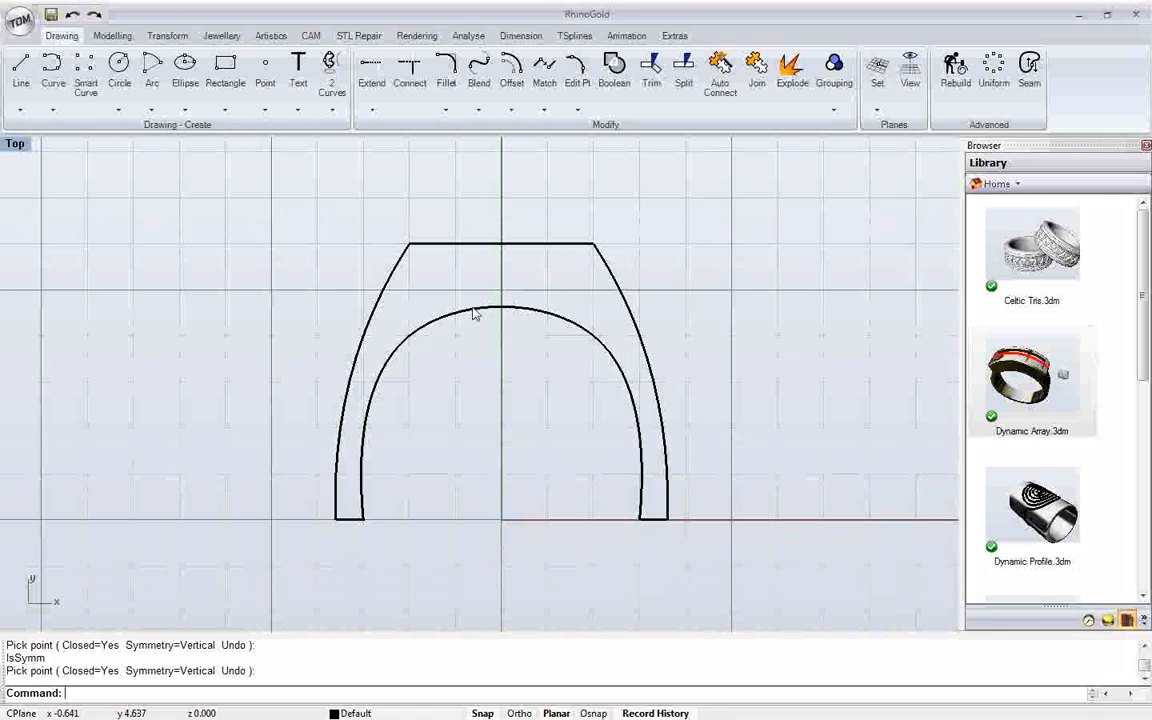
Switch to the PowerPoint slide show, advance from Improve the effectiveness to Raster to Vector, and return to RhinoGold
key("alt+Tab")
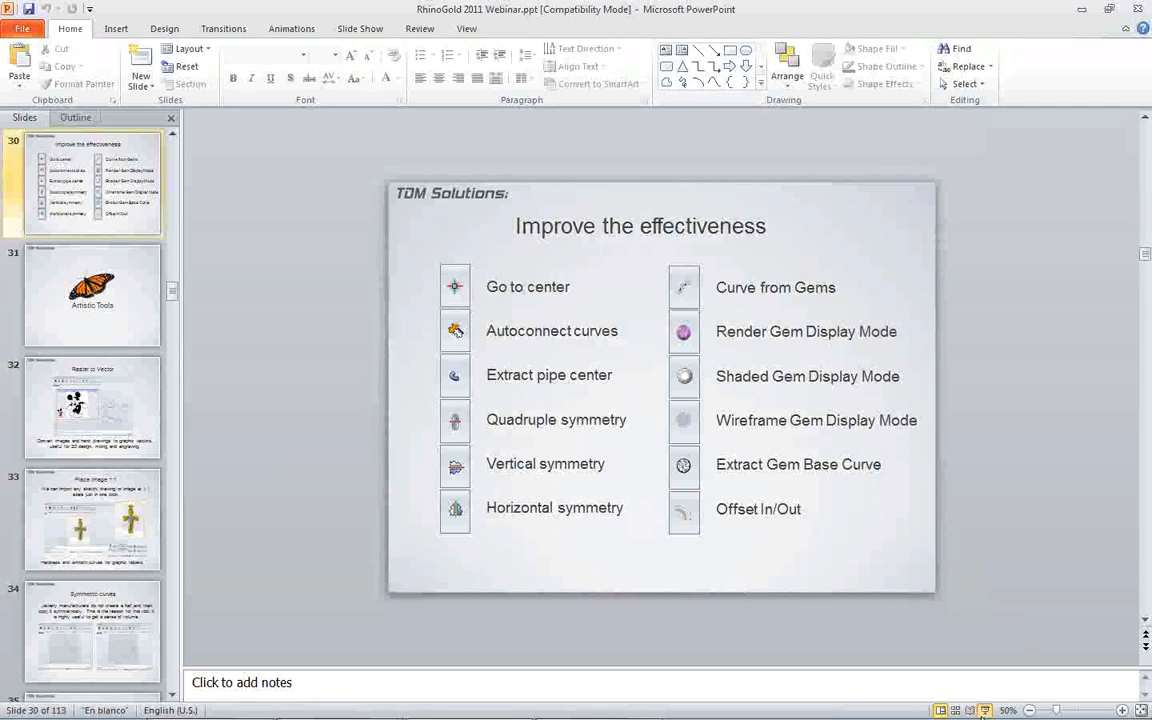
left_click(985, 710)
left_click(550, 367)
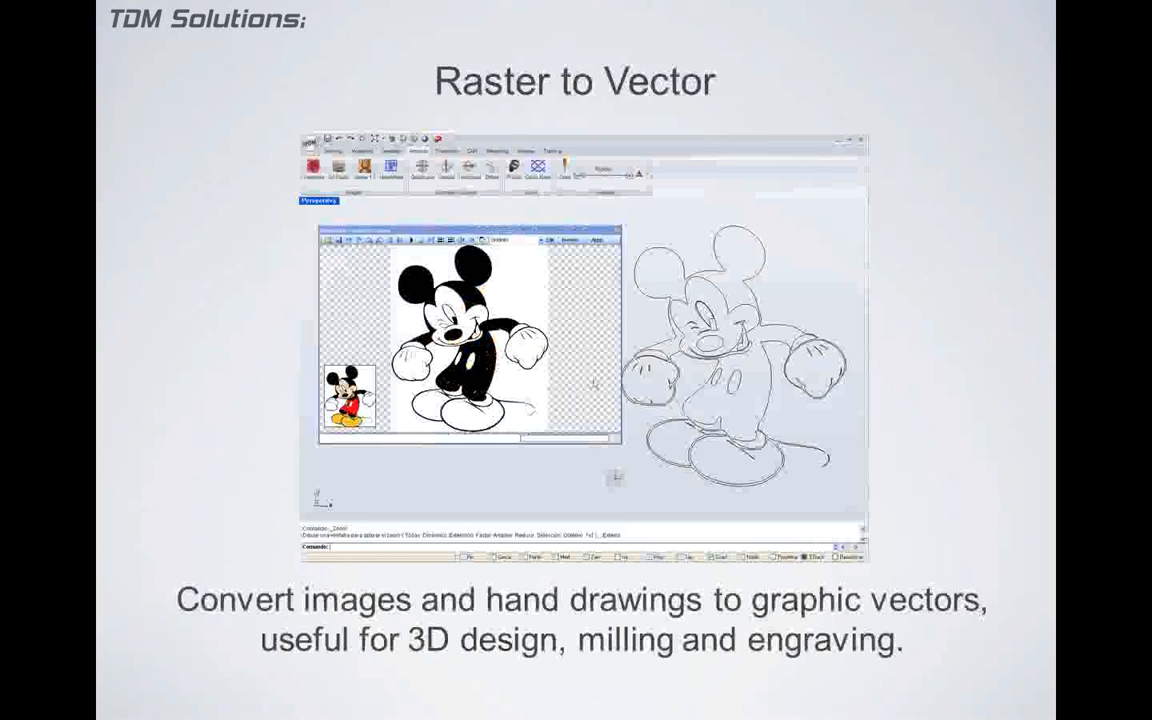
key("alt+Tab")
right_click(551, 370)
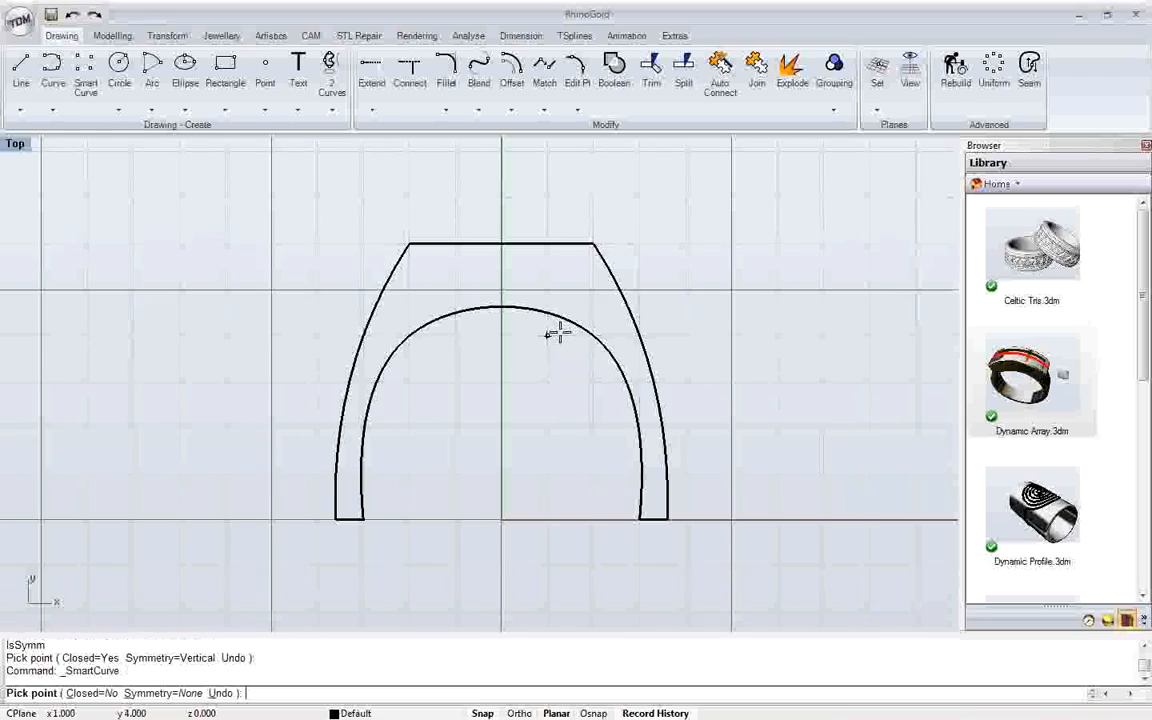
right_click_drag(560, 332, 528, 368)
key("Escape")
Delete the arch profile curve to empty the Top view
left_click_drag(674, 279, 397, 475)
key("Delete")
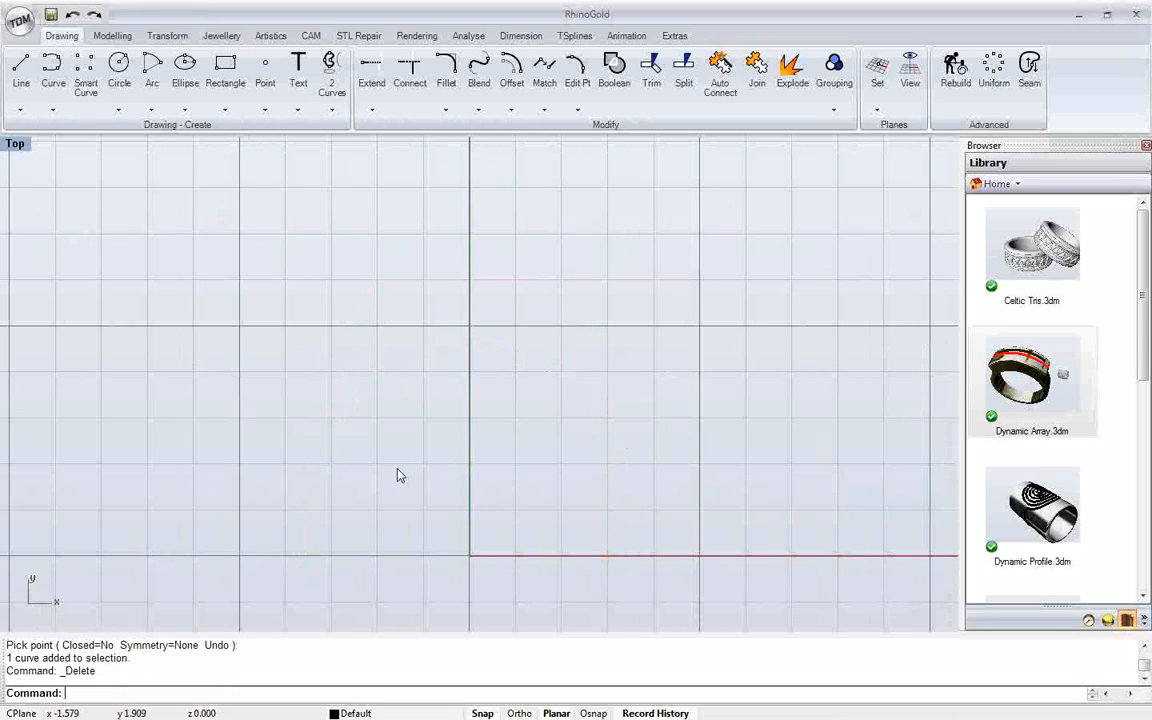
scroll(465, 476, "down", 5)
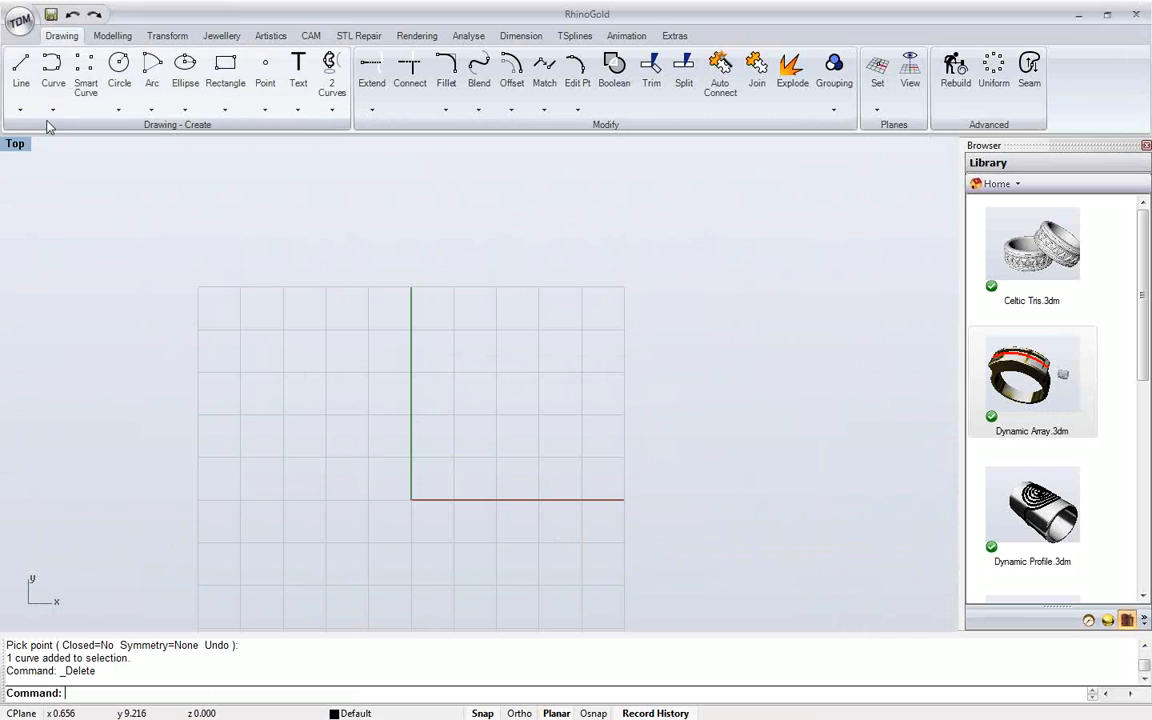
Open the Raster to Vector tool and load the image _06.bmp from the Pictures library
left_click(258, 38)
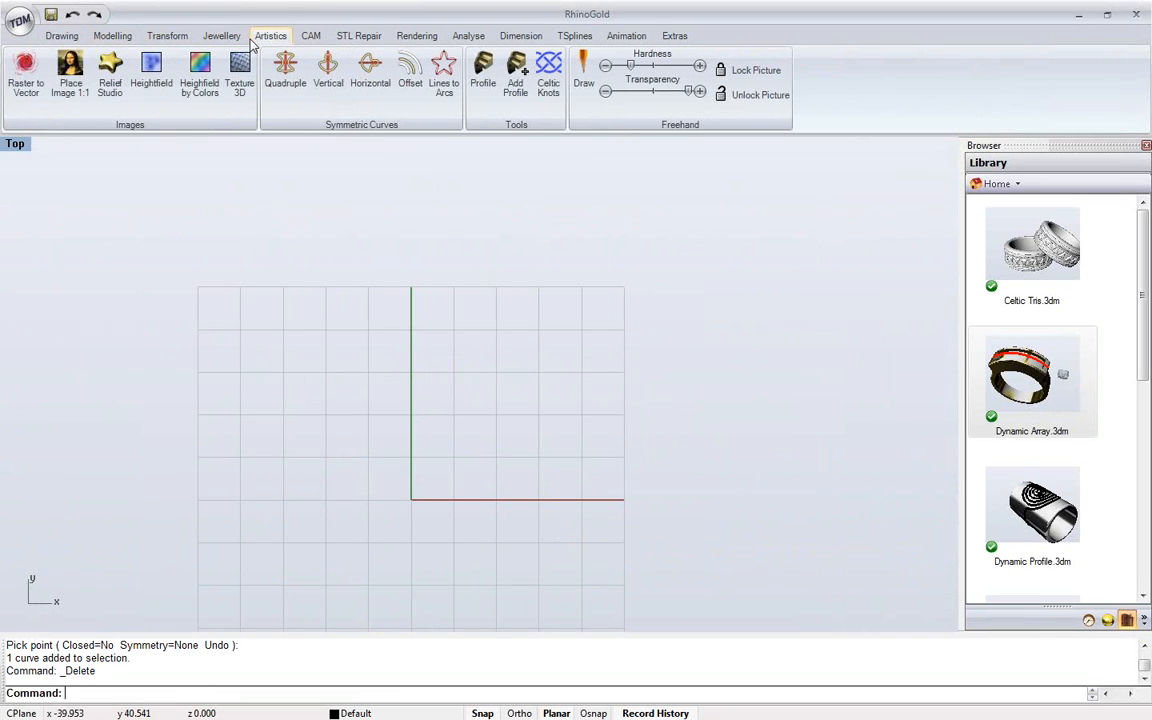
left_click(24, 83)
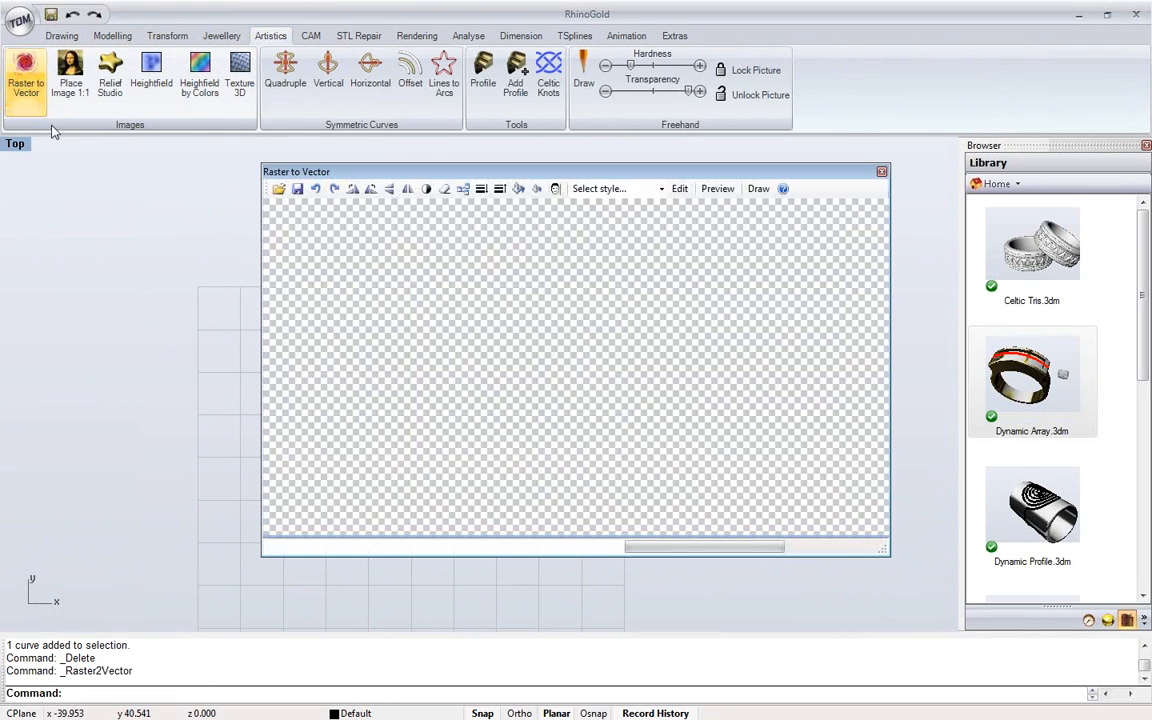
left_click(278, 189)
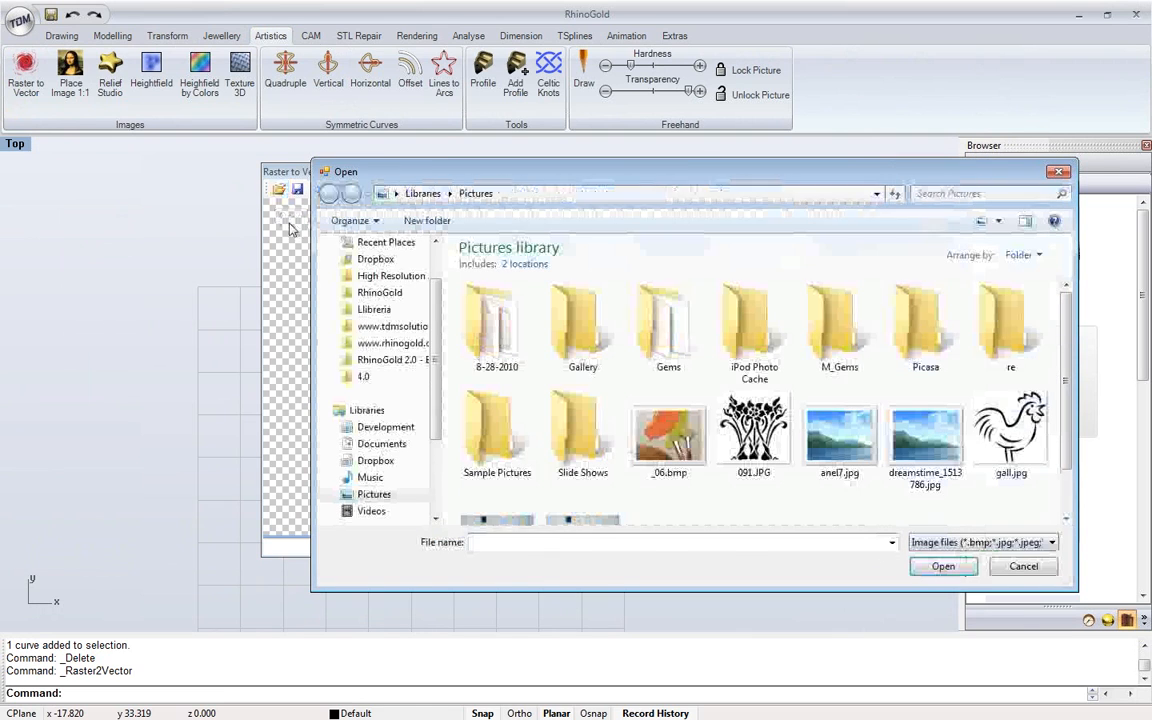
left_click(677, 458)
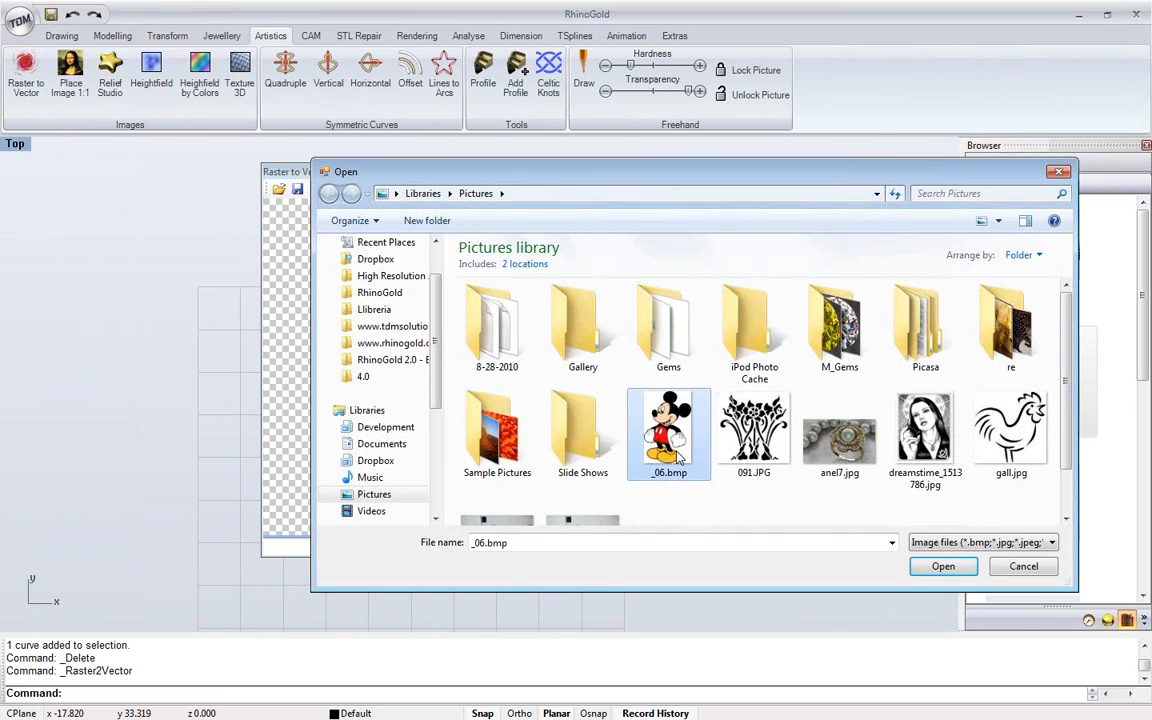
double_click(677, 458)
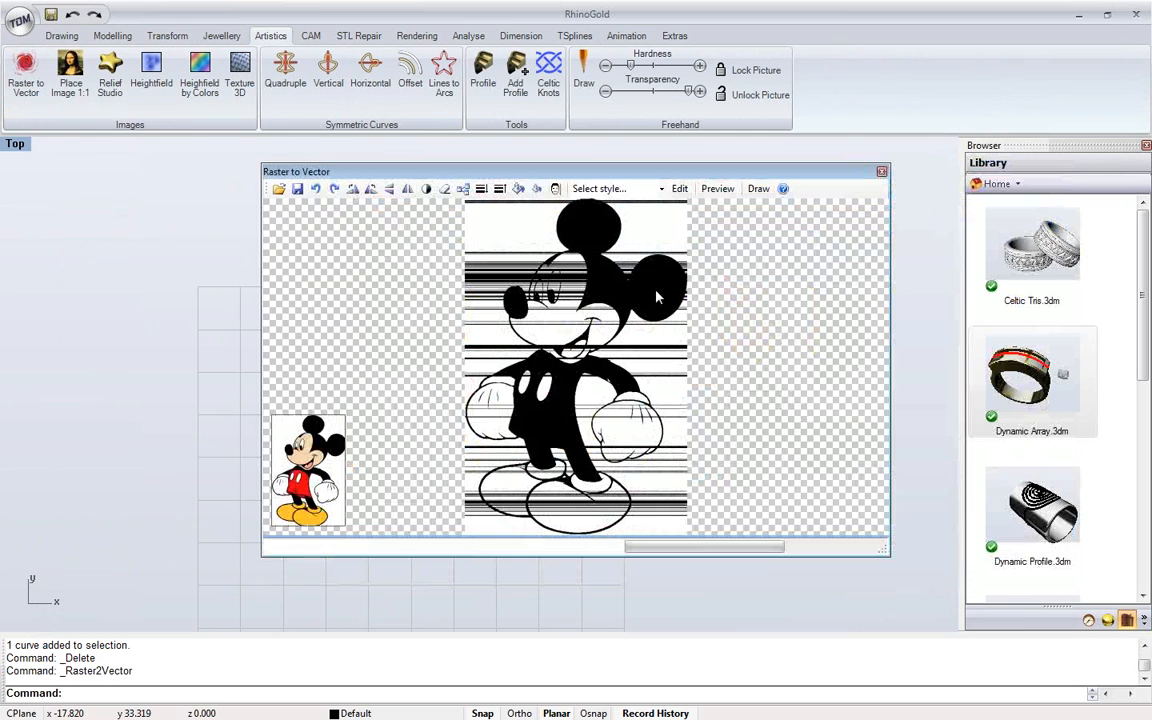
Set the conversion style to Outlines and preview the image's vector curves
left_click_drag(636, 173, 587, 182)
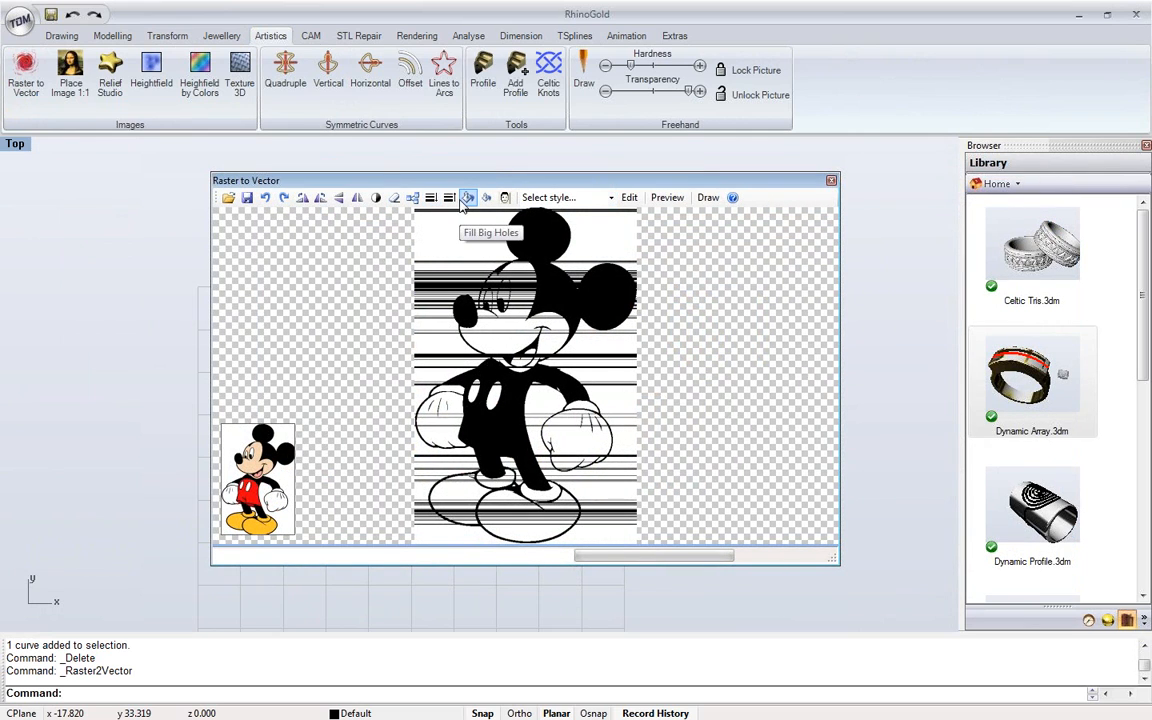
left_click(610, 199)
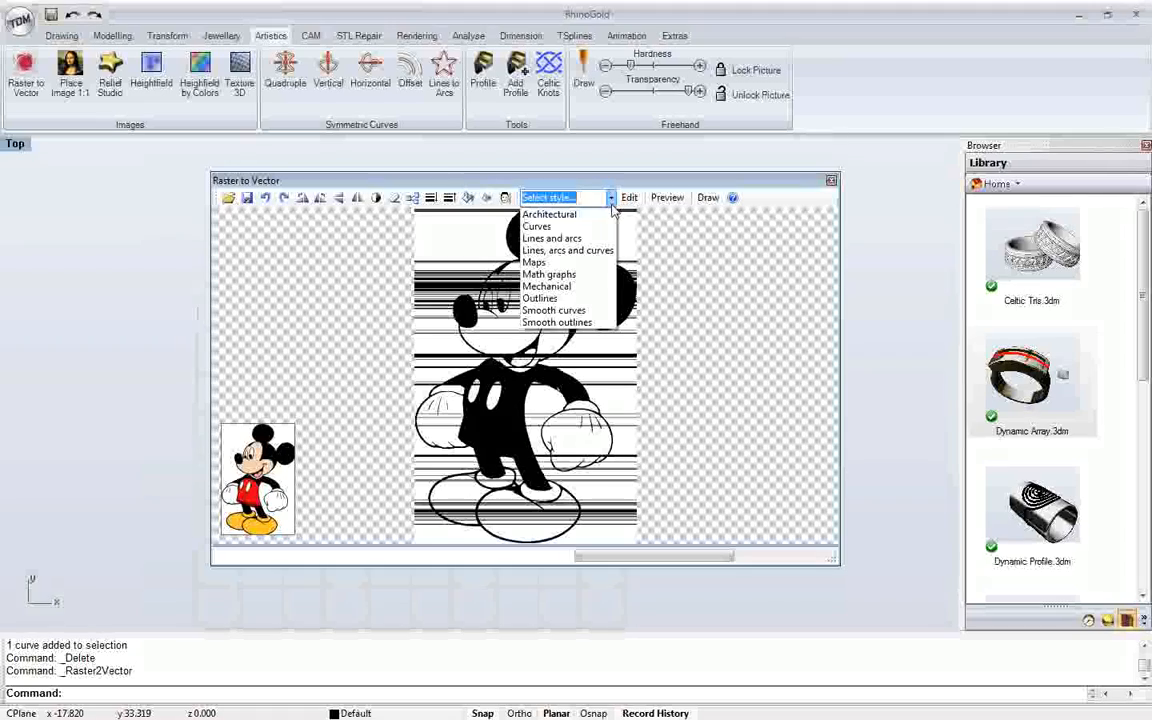
left_click(584, 300)
left_click_drag(600, 193, 698, 214)
left_click(765, 218)
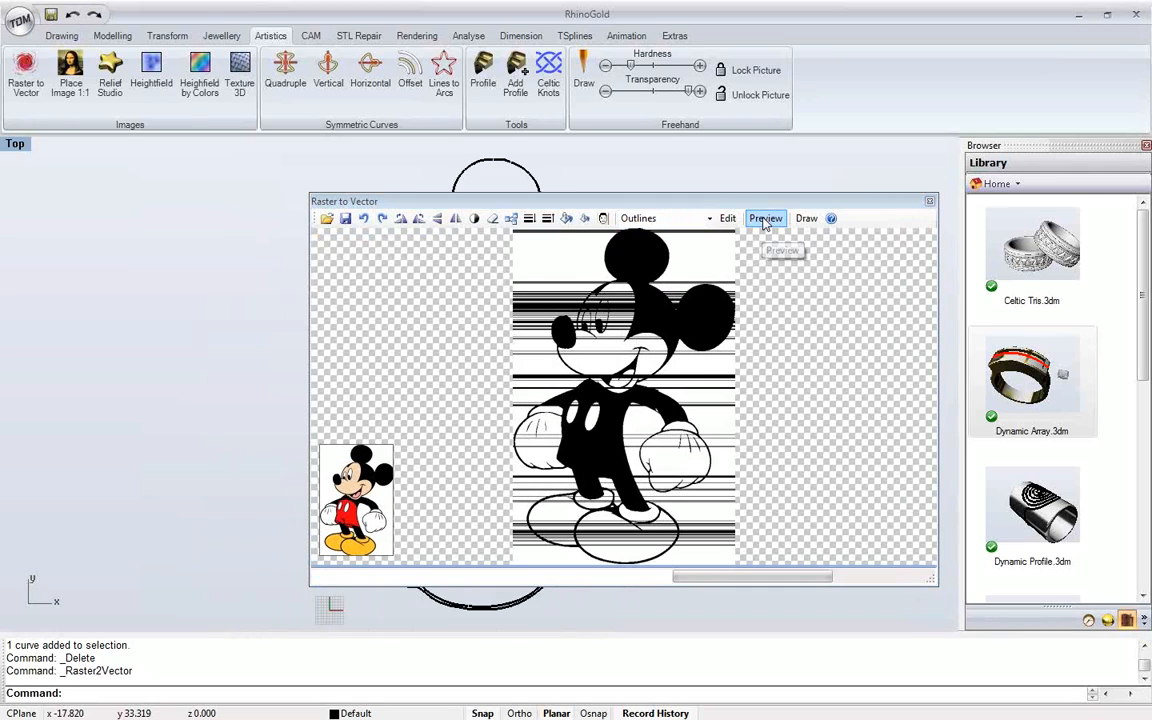
Check the previewed outlines and draw them as curves in the Top view
scroll(86, 302, "down", 2)
right_click_drag(136, 326, 72, 350)
scroll(82, 362, "up", 4)
right_click_drag(255, 412, 225, 396)
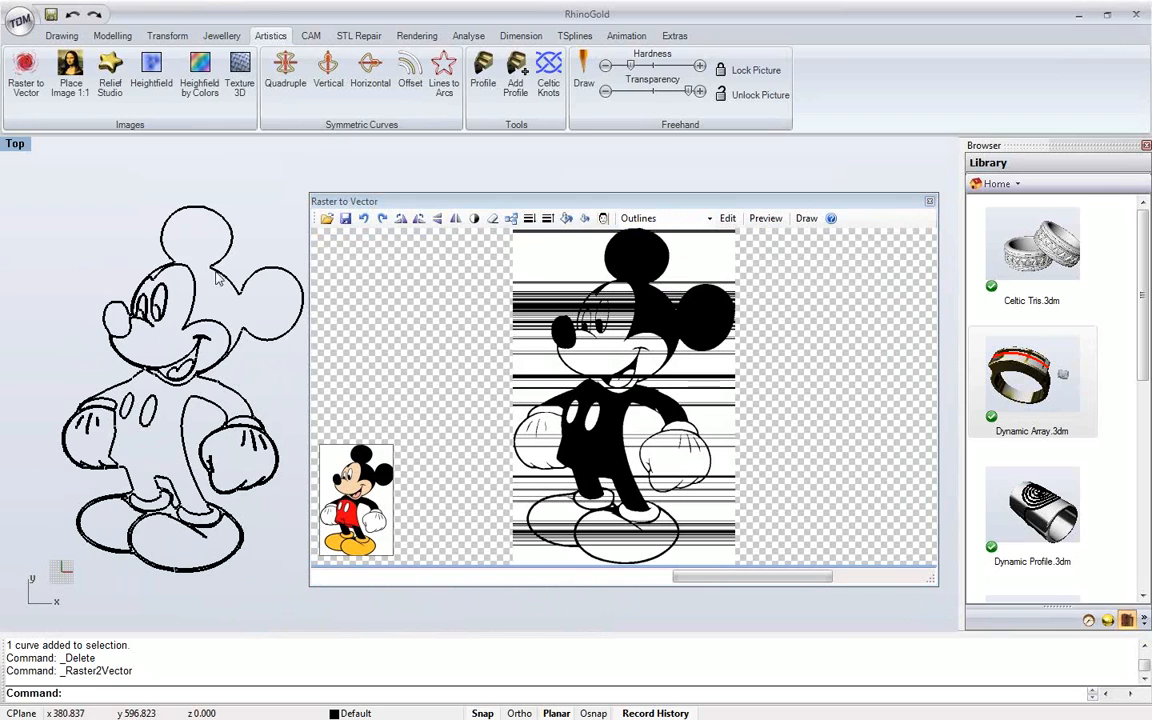
left_click(806, 218)
right_click_drag(257, 399, 363, 370)
scroll(365, 372, "up", 4)
left_click(457, 329)
scroll(457, 331, "down", 6)
mouse_move(461, 385)
right_mouse_down()
mouse_move(509, 402)
mouse_move(463, 389)
right_mouse_up()
left_click(537, 380)
Select all the Mickey Mouse outline curves and scale them down proportionally to a tiny size with the Gumball Transformer
left_click_drag(563, 220, 273, 550)
left_click(167, 36)
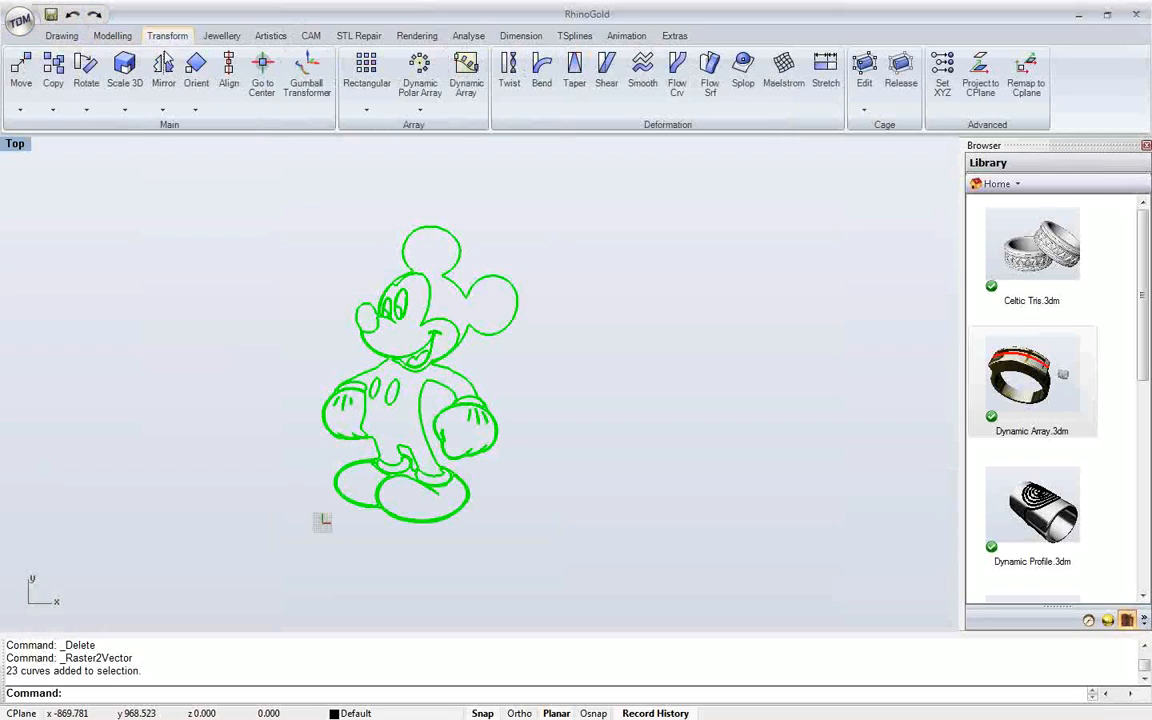
left_click(307, 80)
left_click_drag(319, 375, 420, 375)
key("Return")
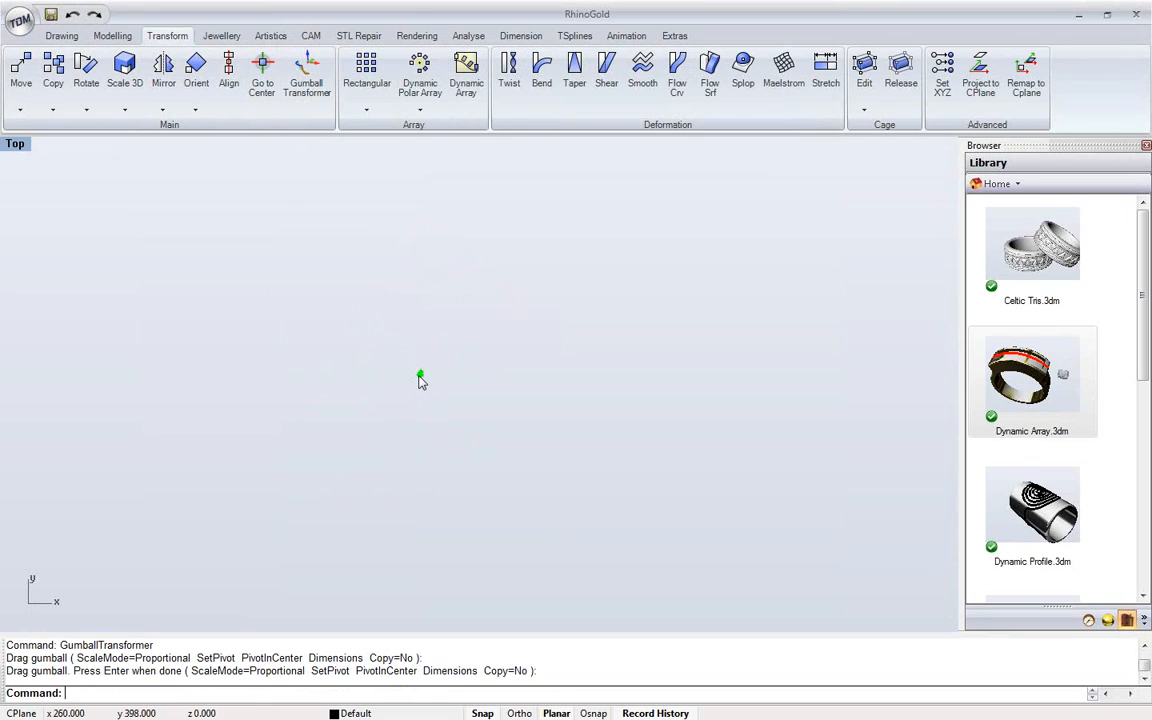
Move the selected tiny outline curves to the origin with Go to Center, then deselect them
key("F6")
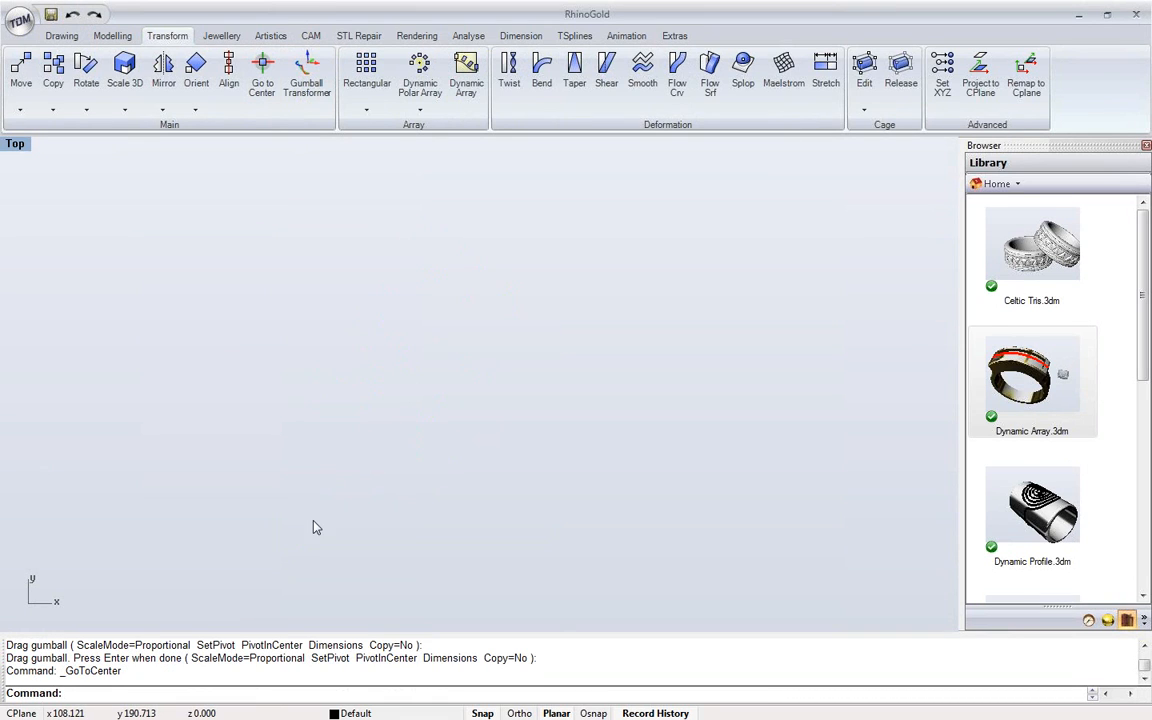
scroll(445, 425, "up", 10)
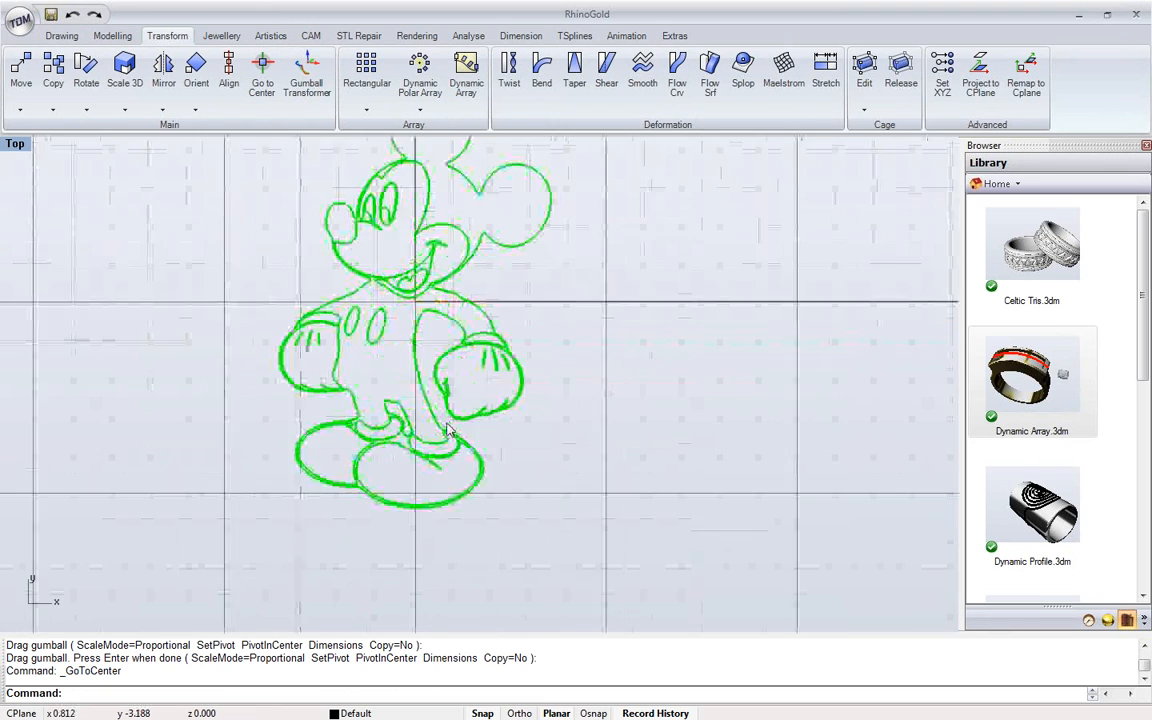
left_click(496, 420)
scroll(504, 423, "down", 6)
right_click_drag(507, 427, 489, 433)
scroll(489, 433, "down", 3)
scroll(447, 450, "up", 4)
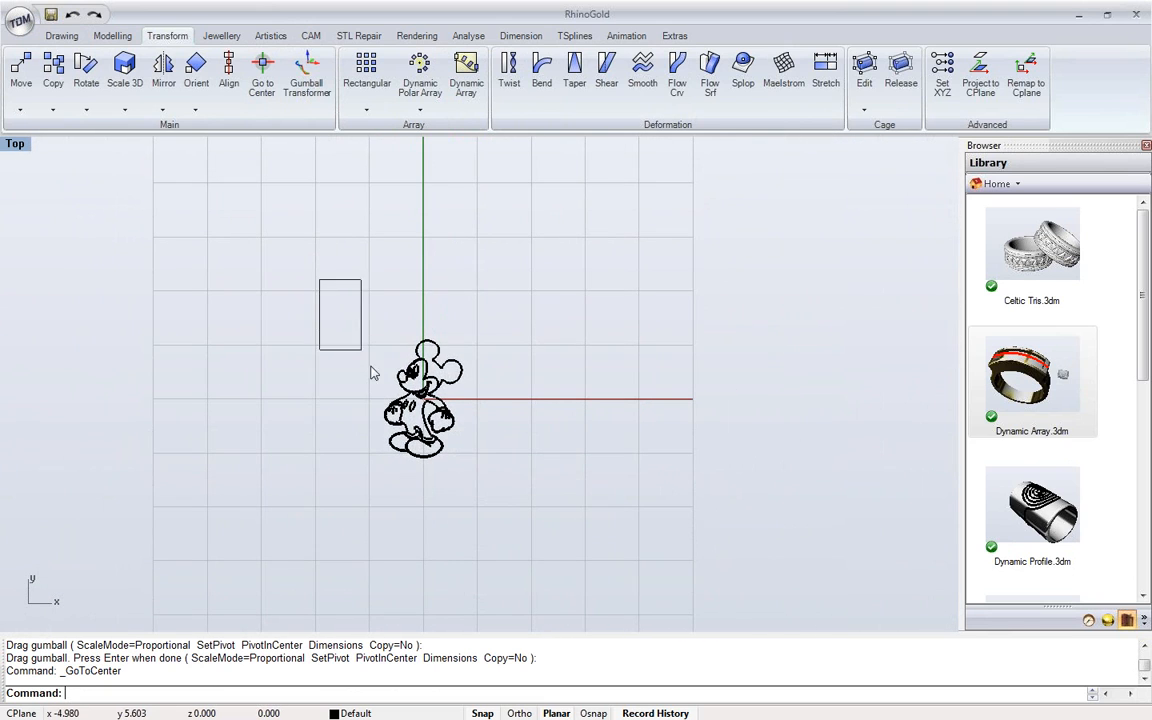
Select all the centered Mickey Mouse curves and scale them up proportionally with the Gumball Transformer
left_click_drag(370, 373, 470, 462)
left_click(306, 70)
left_click_drag(378, 397, 316, 398)
key("Return")
scroll(288, 366, "down", 4)
right_click_drag(323, 354, 360, 321)
scroll(288, 365, "up", 4)
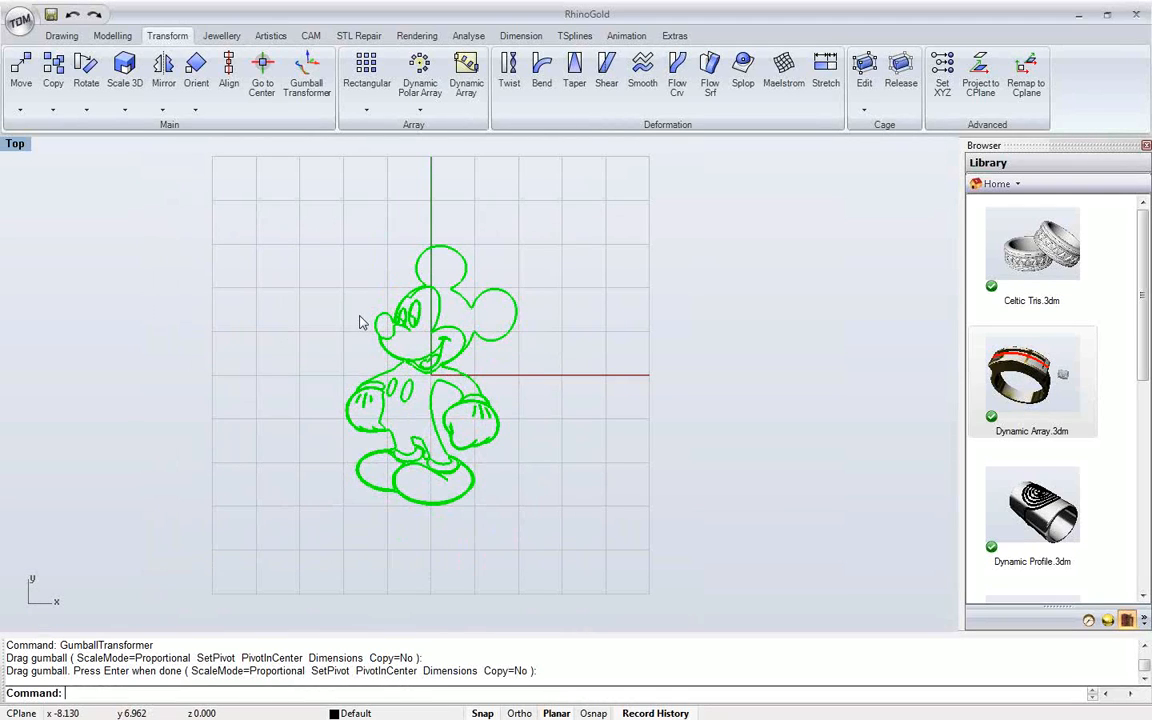
right_click_drag(384, 323, 314, 317)
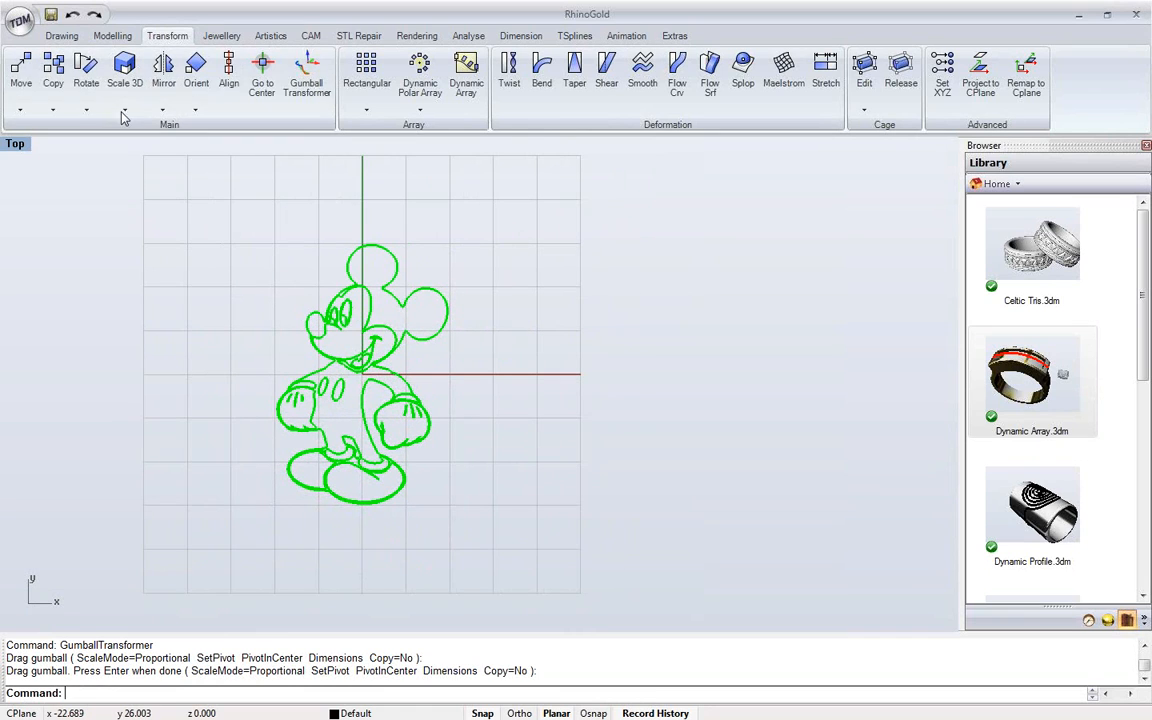
In a maximized Perspective view, extrude the outline curves a distance of about 1 to both sides with caps
double_click(14, 145)
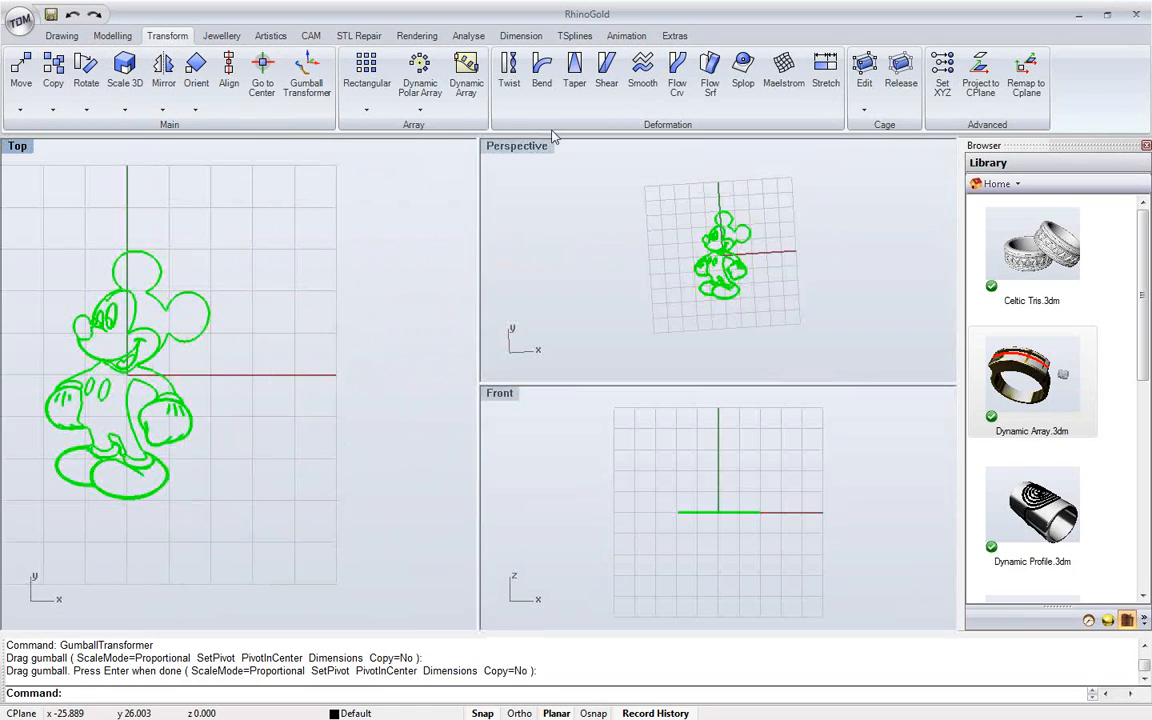
double_click(526, 147)
right_click_drag(489, 383, 463, 322)
scroll(461, 320, "up", 5)
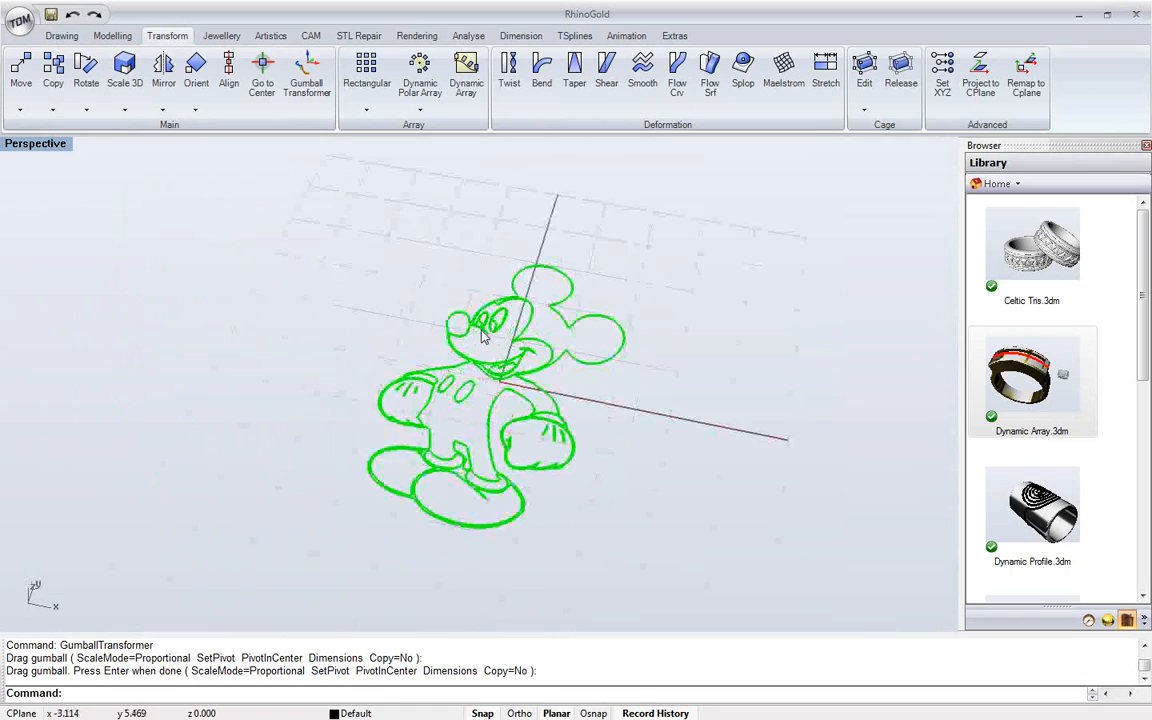
left_click(118, 40)
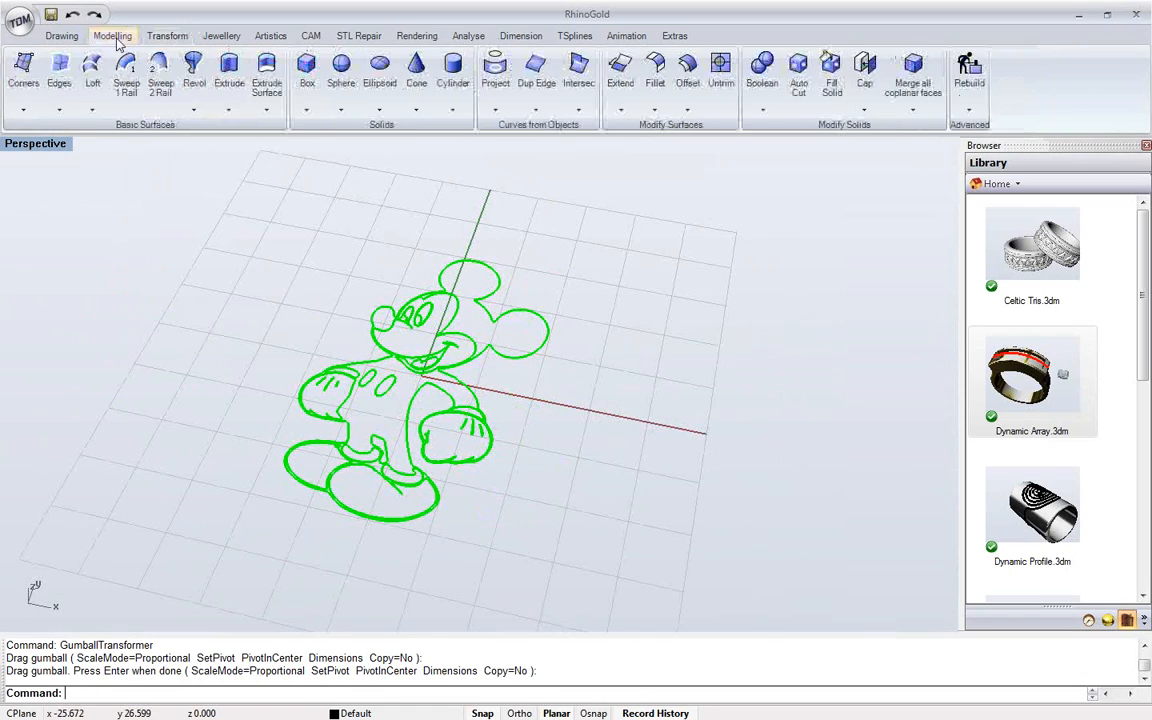
left_click(238, 103)
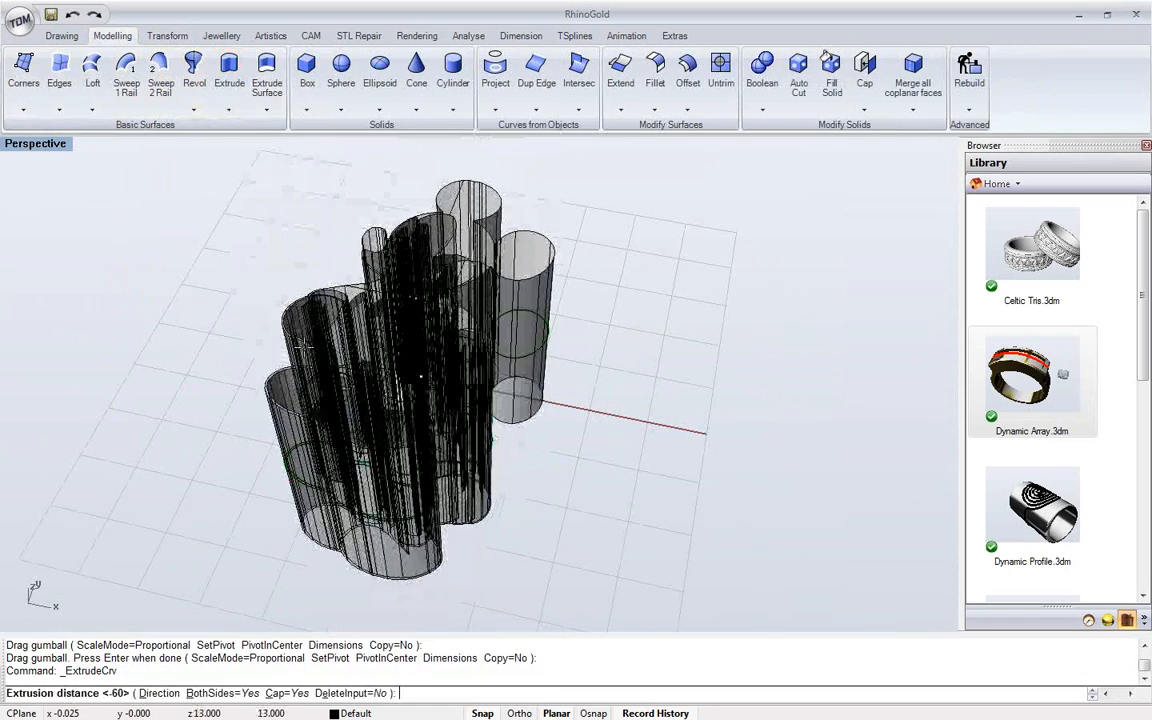
left_click(309, 391)
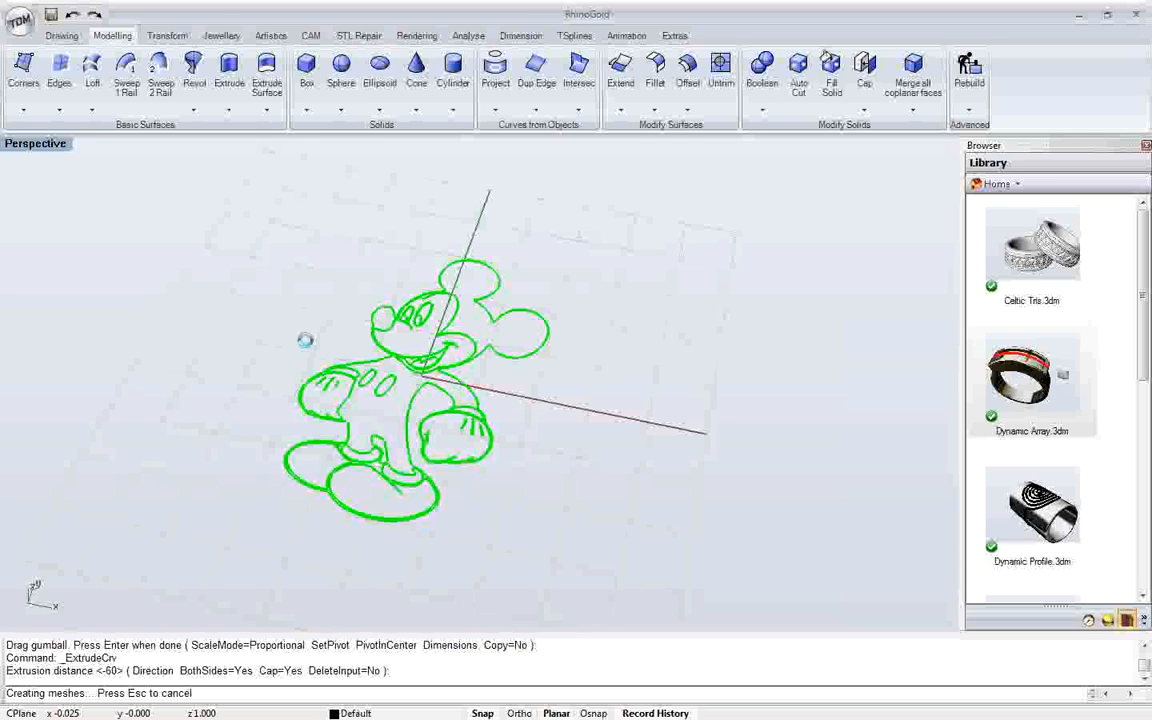
left_click(309, 344)
Select the extruded Mickey Mouse with its curves and move it along the X axis, beyond the grid
right_click_drag(309, 344, 400, 360)
scroll(409, 349, "down", 4)
left_click_drag(228, 218, 642, 544)
left_click_drag(517, 352, 806, 342)
left_click(562, 414)
right_click_drag(562, 414, 479, 378)
scroll(517, 407, "up", 4)
right_click_drag(479, 378, 486, 383)
Show the hidden gold ring at the origin
middle_click(487, 385)
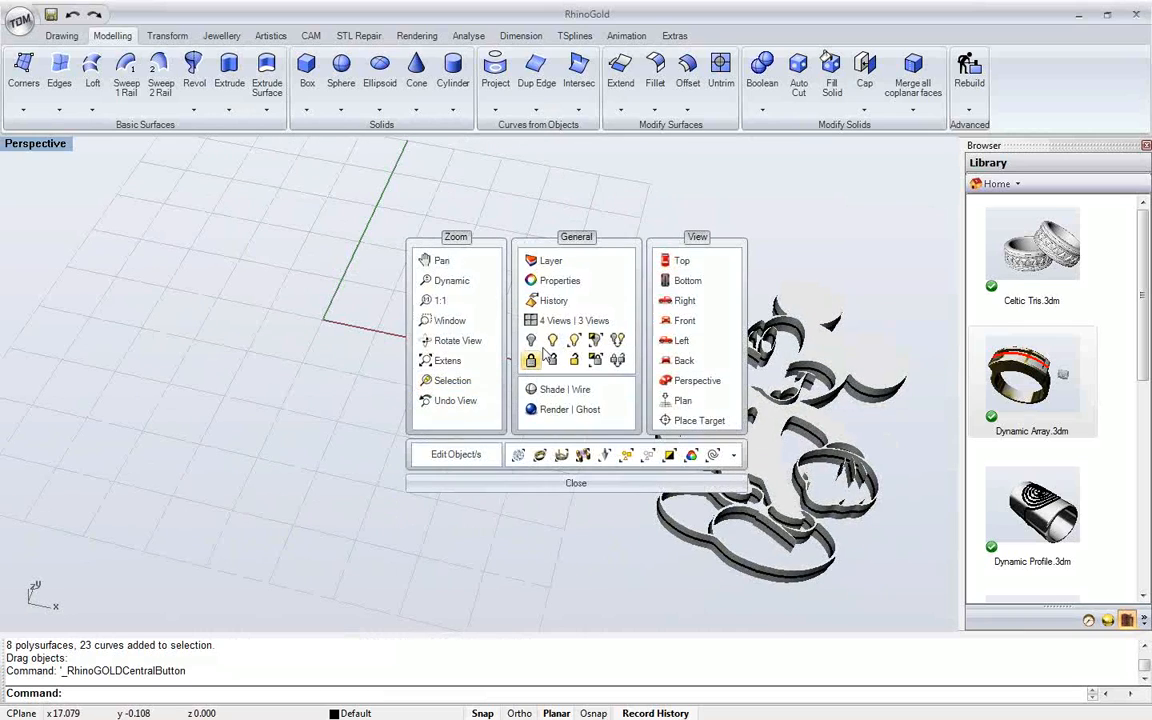
left_click(552, 340)
right_click_drag(548, 337, 493, 412)
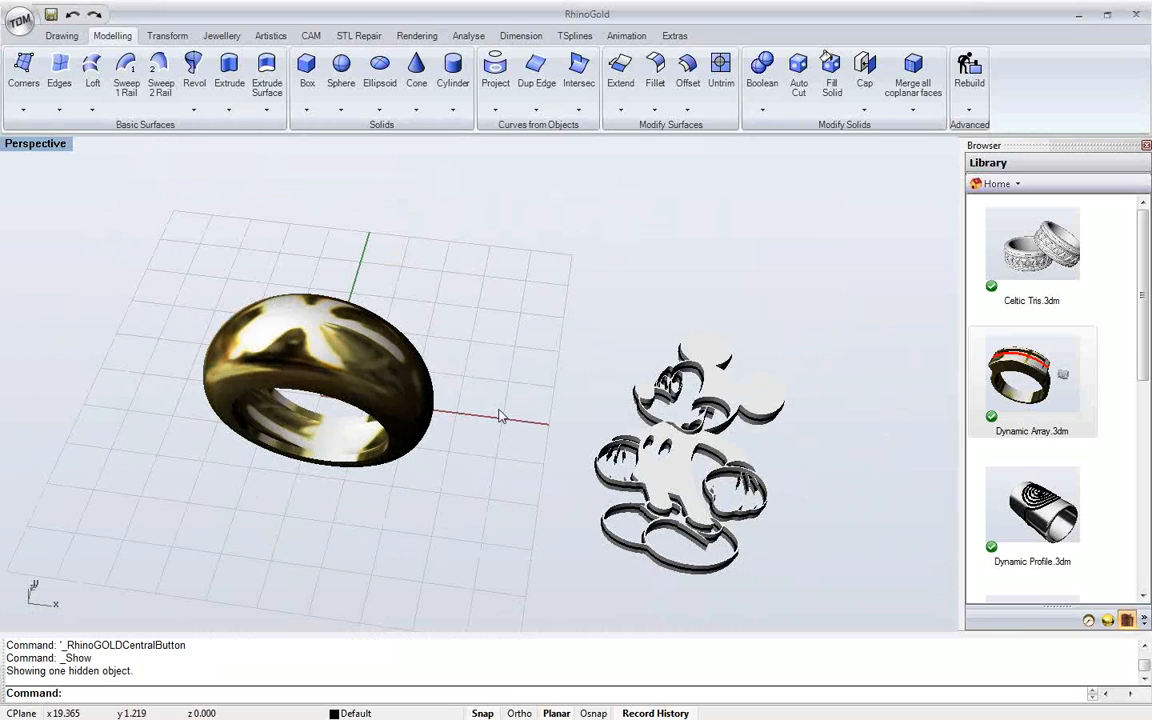
Select the extruded Mickey Mouse for Splop and place a reference sphere of about 17 radius centered on its body
left_click_drag(510, 245, 839, 569)
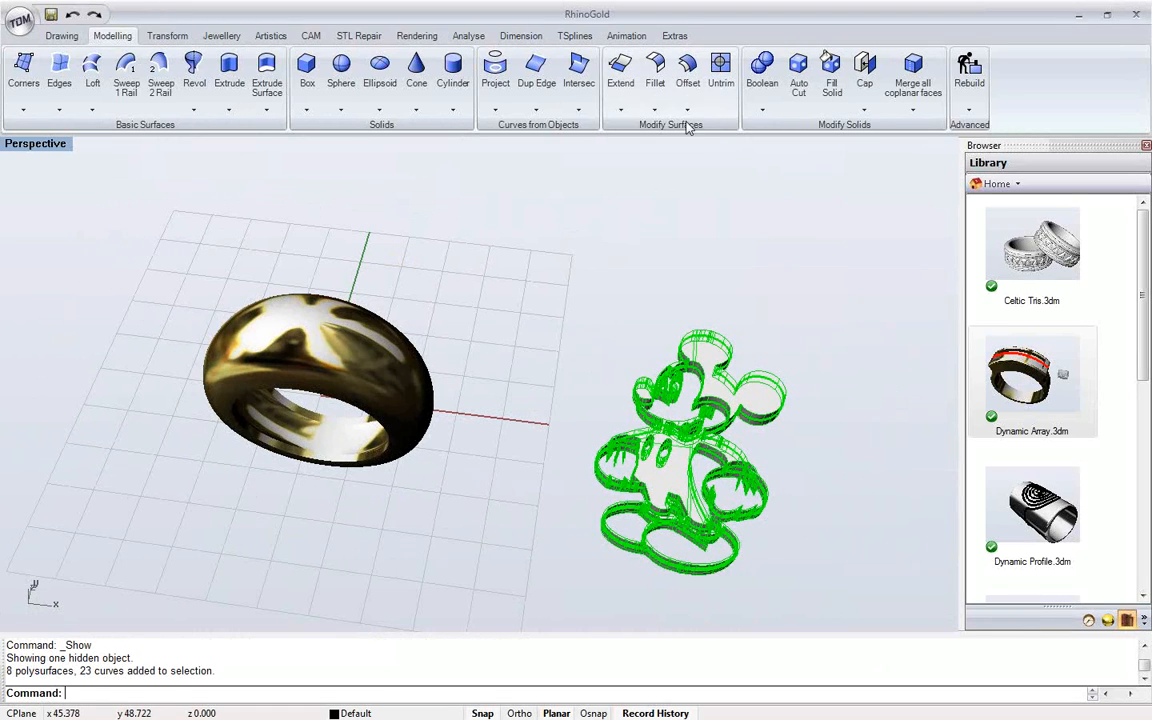
left_click(172, 36)
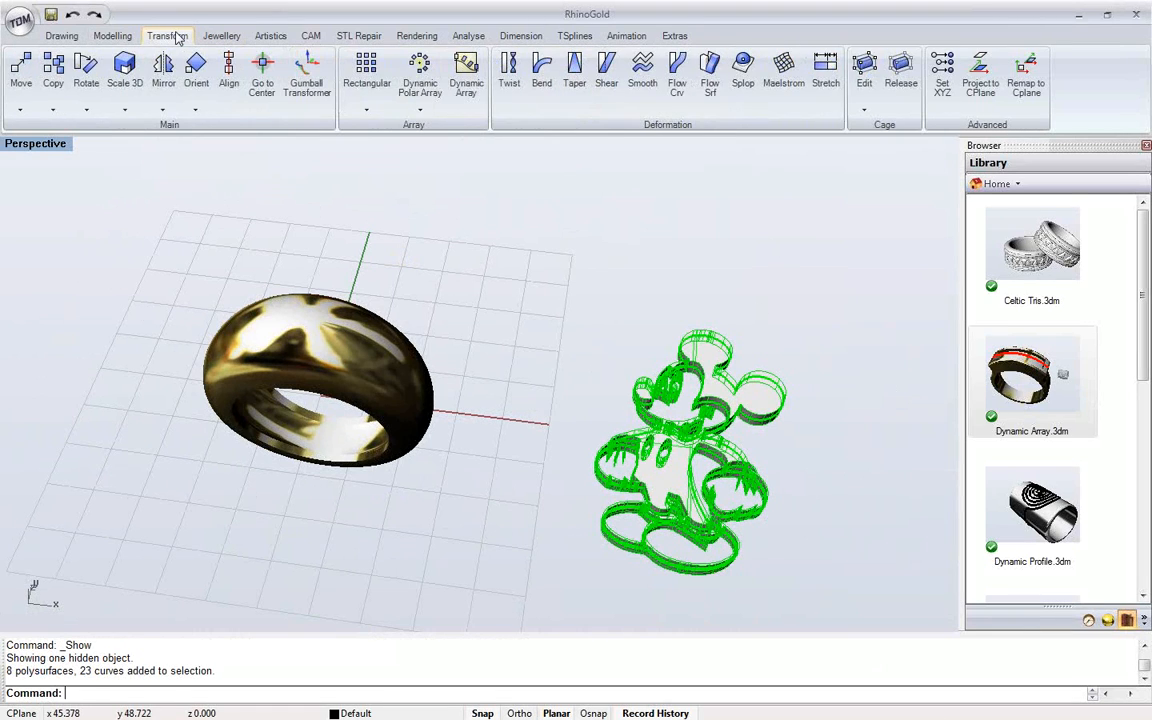
left_click(750, 102)
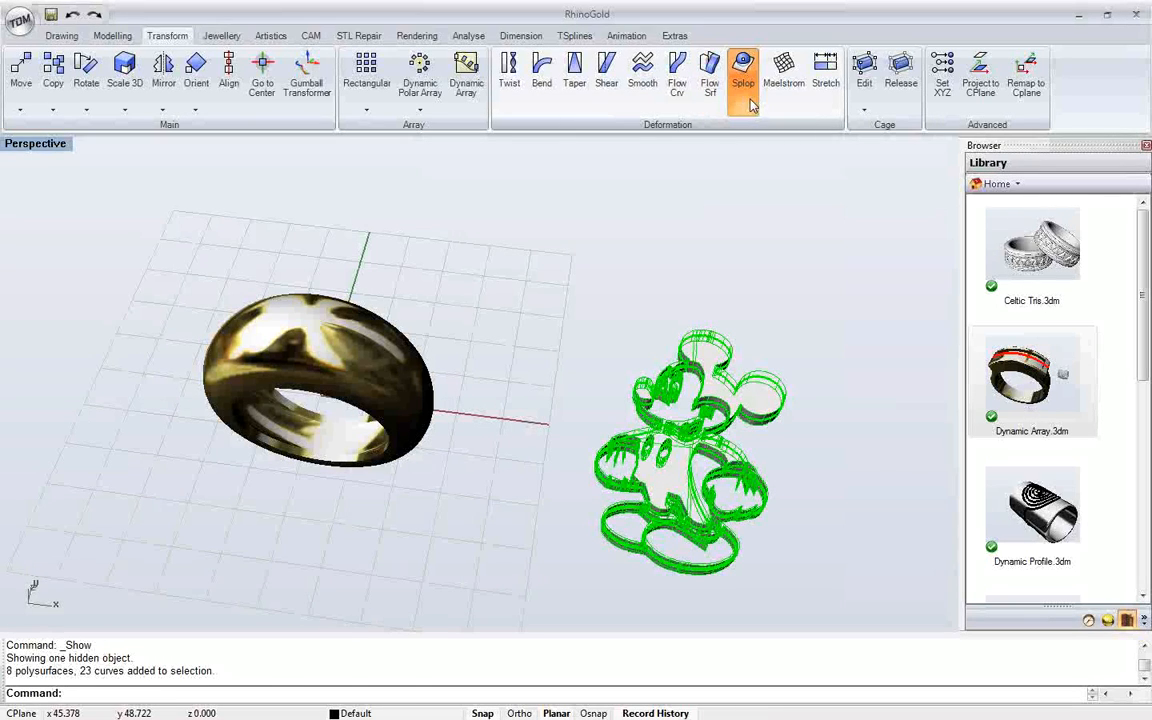
left_click(681, 450)
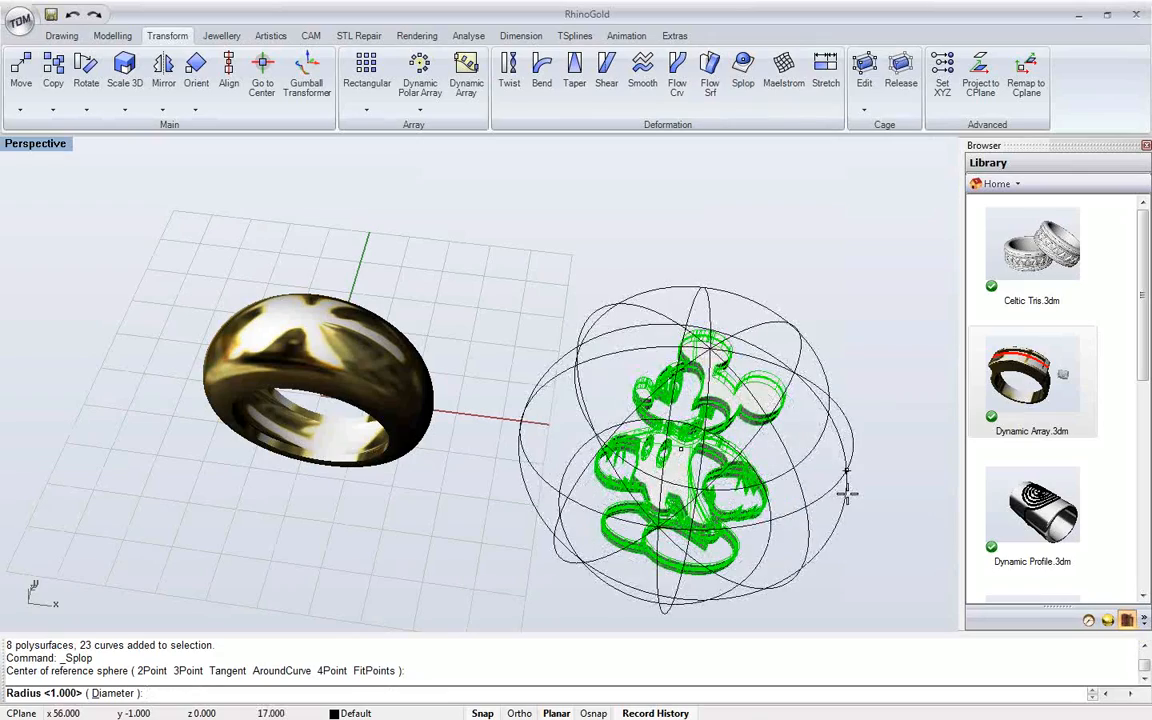
left_click(847, 494)
Splop a copy of the Mickey Mouse relief onto the ring's outer surface, sized to cover most of the band's width
right_click_drag(537, 432, 410, 335)
scroll(321, 228, "up", 5)
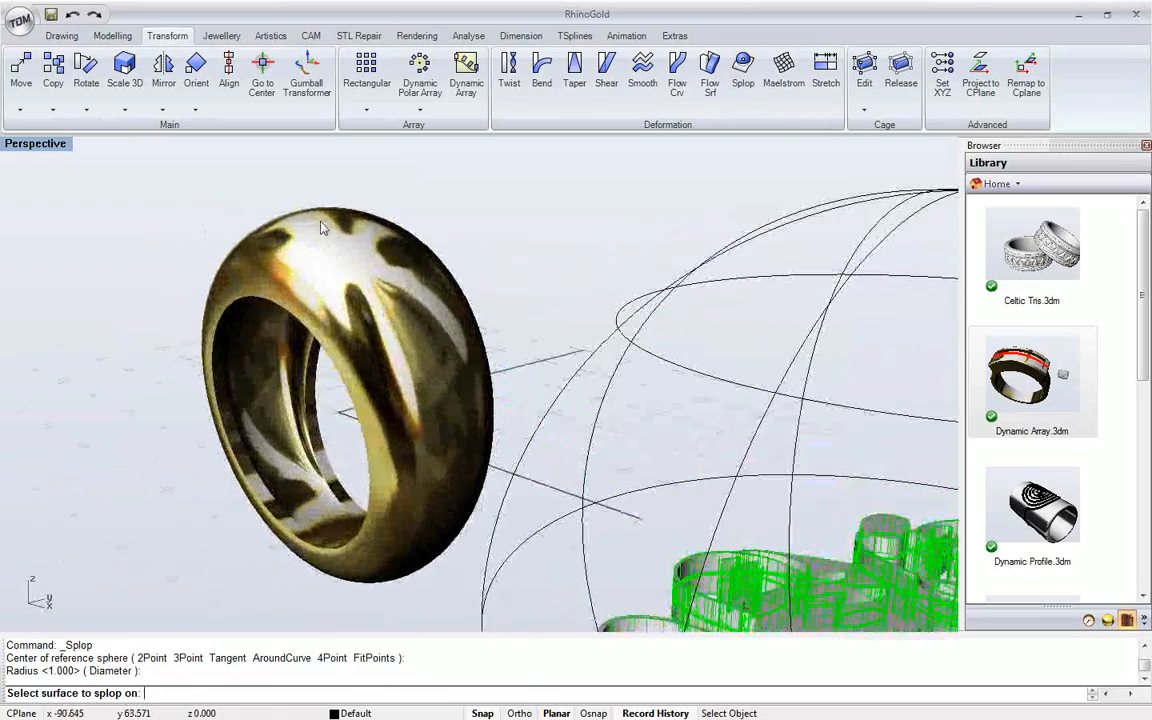
left_click(321, 228)
right_click_drag(368, 248, 405, 309)
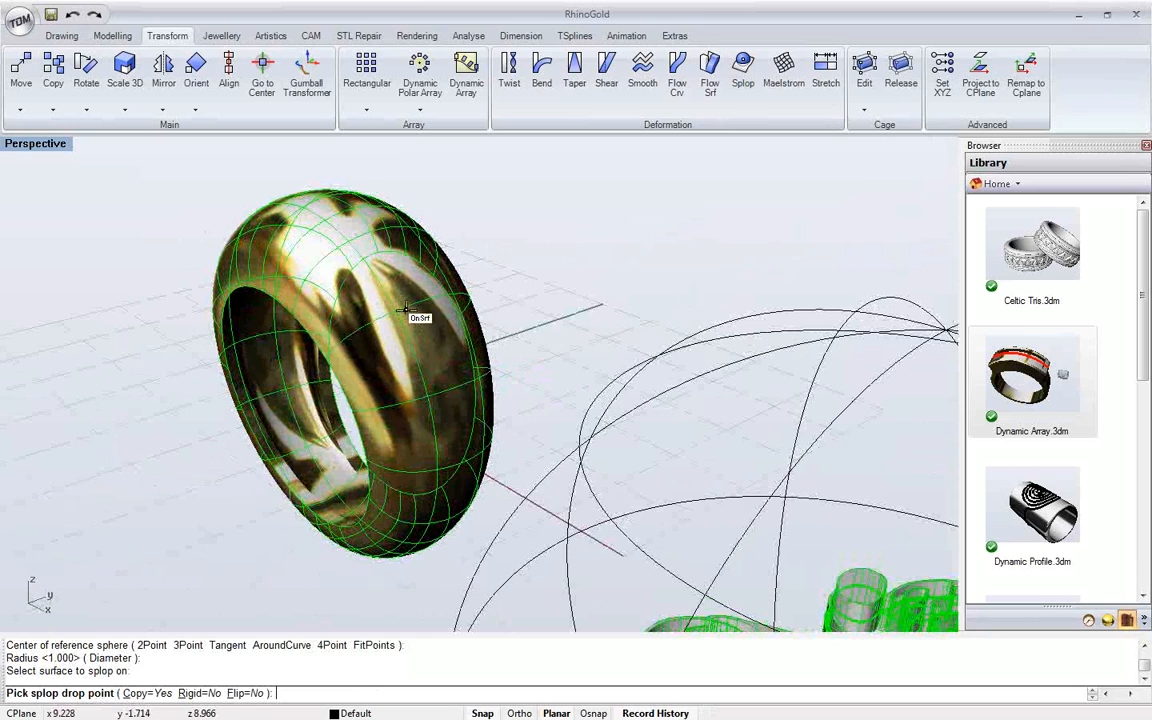
left_click(403, 305)
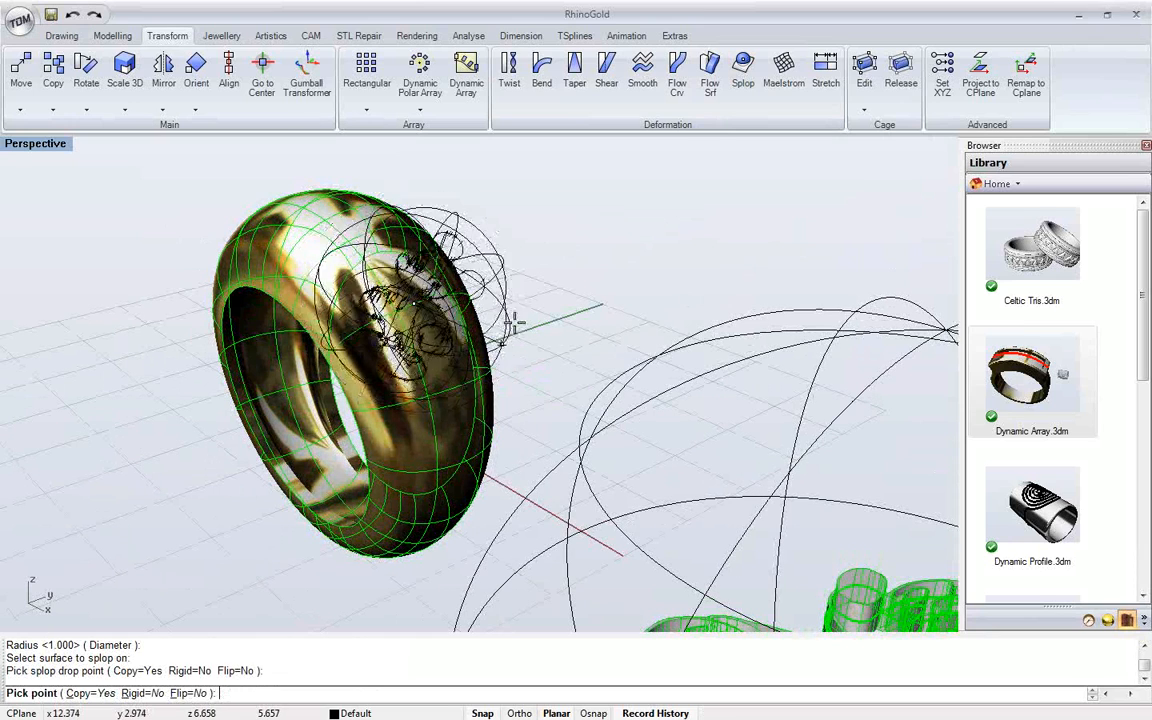
left_click(531, 281)
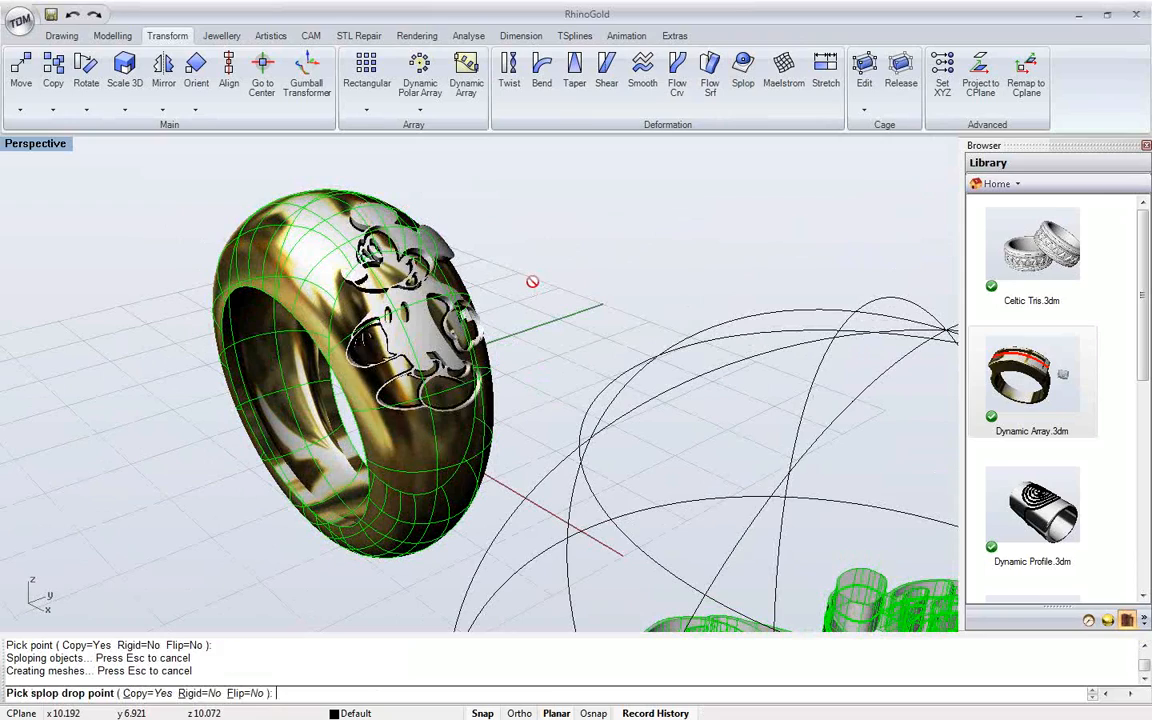
key("Escape")
key("Escape")
Delete the splopped relief and the original extruded Mickey Mouse with all their curves, keeping only the ring
right_click_drag(485, 401, 429, 355)
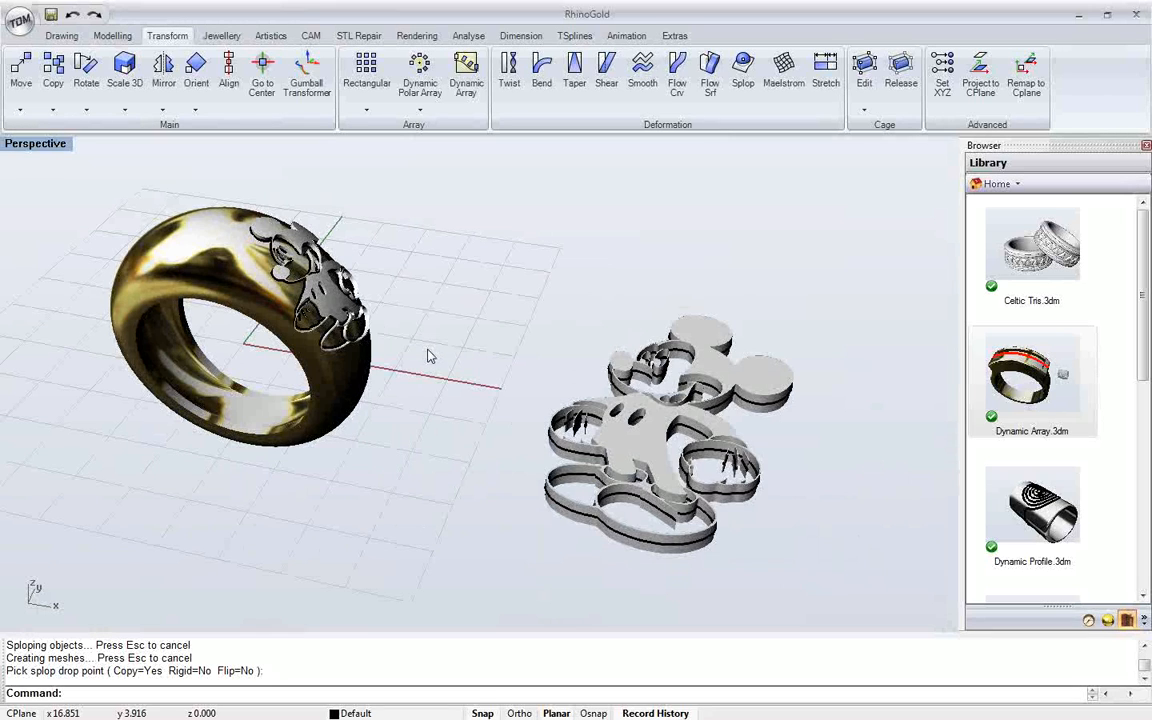
right_click_drag(449, 320, 472, 328)
left_click_drag(311, 208, 800, 600)
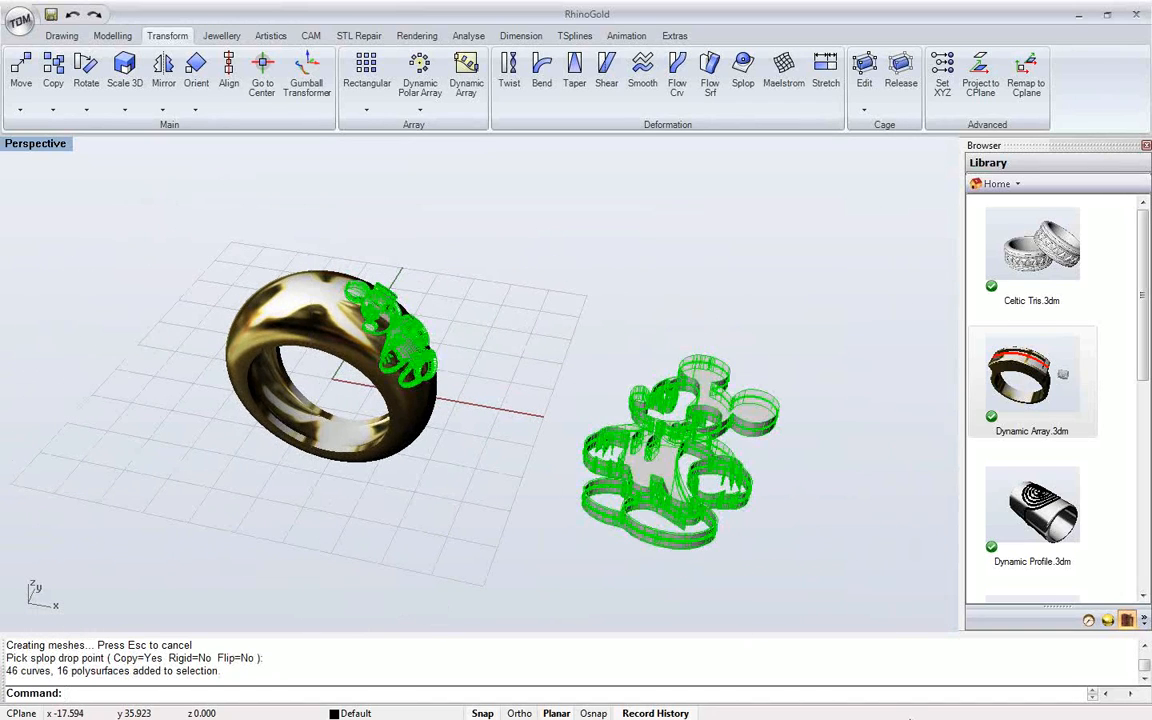
key("Delete")
right_click_drag(394, 409, 523, 405, "shift")
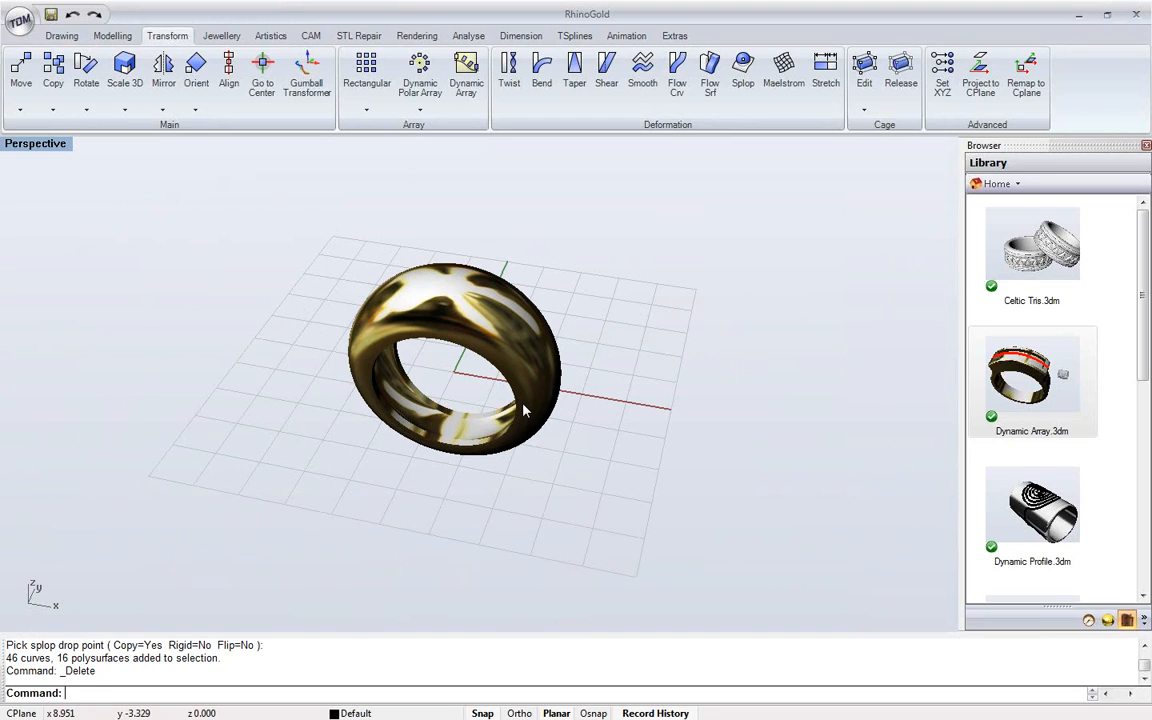
Switch to the PowerPoint slide show and advance from the Raster to Vector slide
key("alt+Tab")
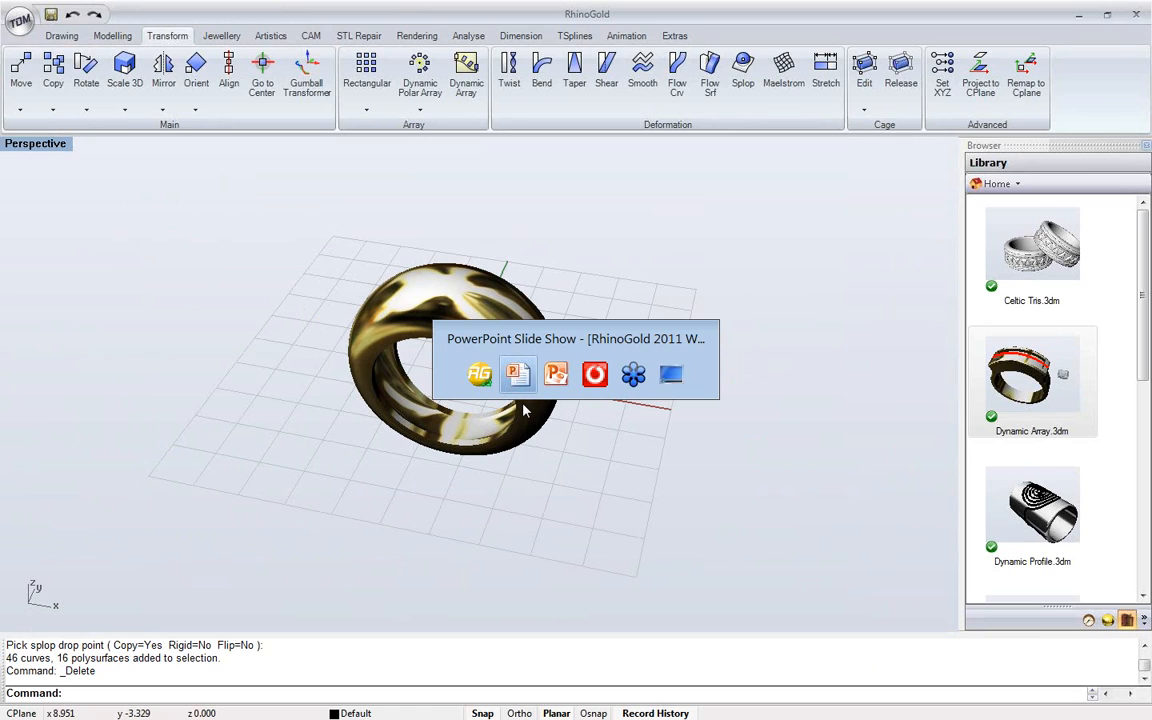
key("alt+Tab")
key("alt+Tab")
key("alt+Tab")
key("alt+Tab")
key("alt+Tab")
key("alt+Tab")
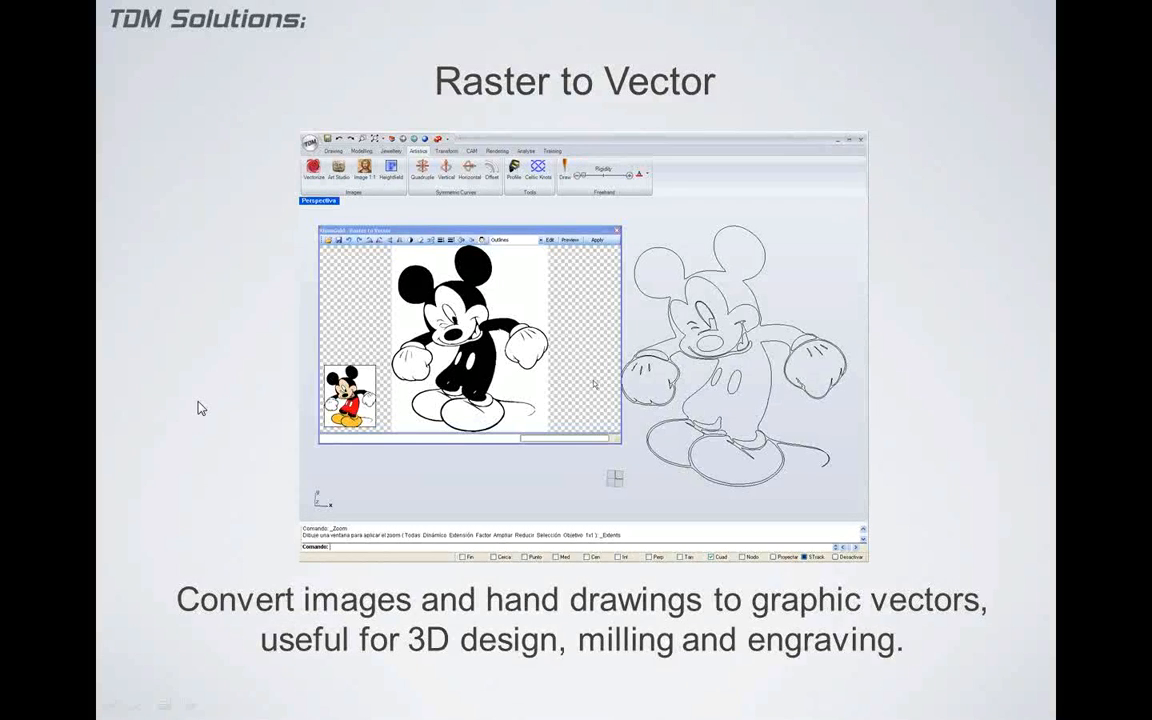
left_click(198, 401)
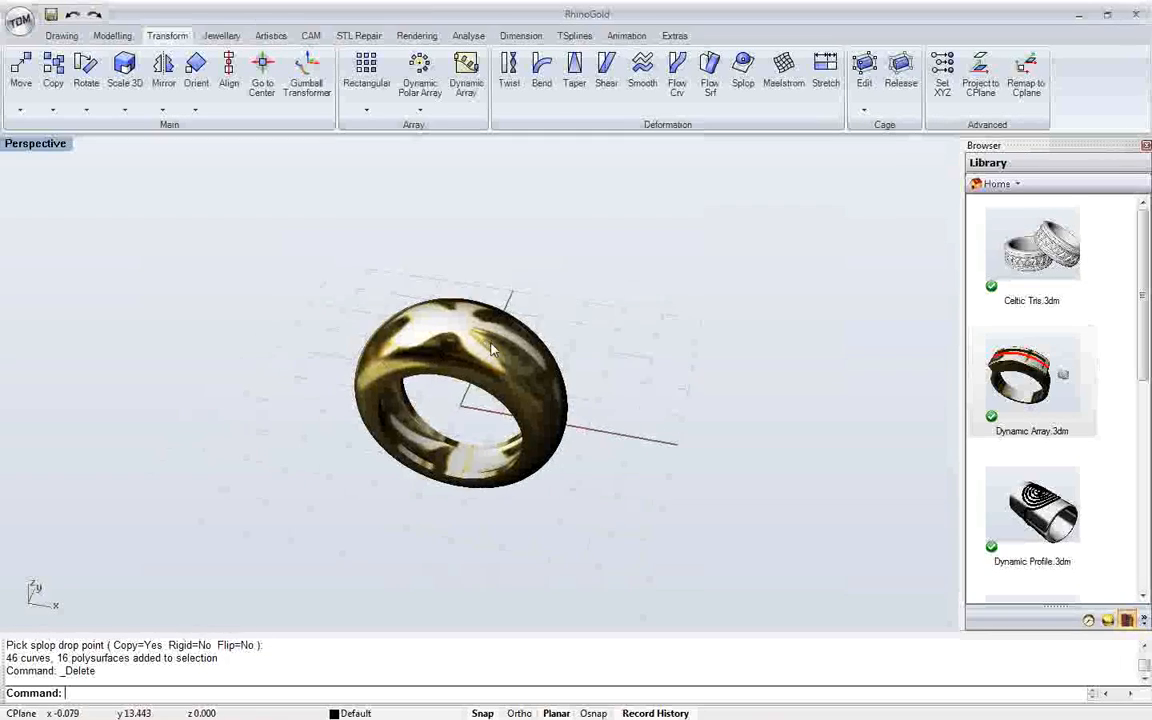
Back in RhinoGold, go to the library's home location and open the Sketch folder
left_click(992, 183)
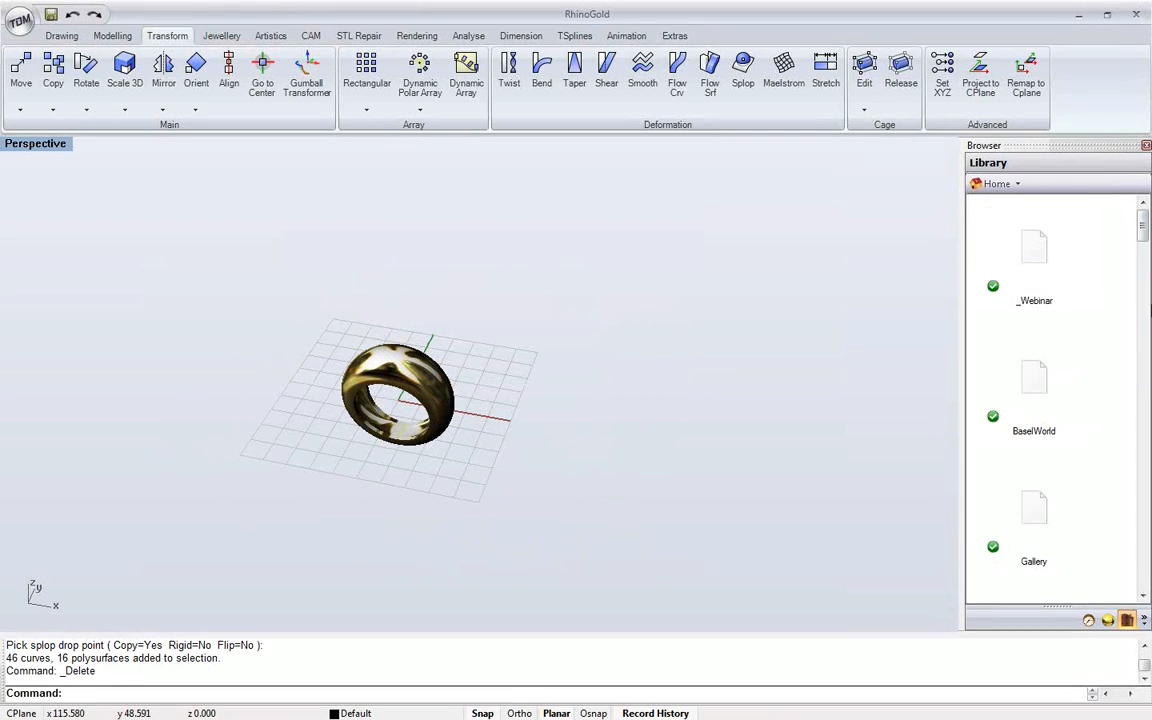
left_click_drag(1143, 237, 1144, 347)
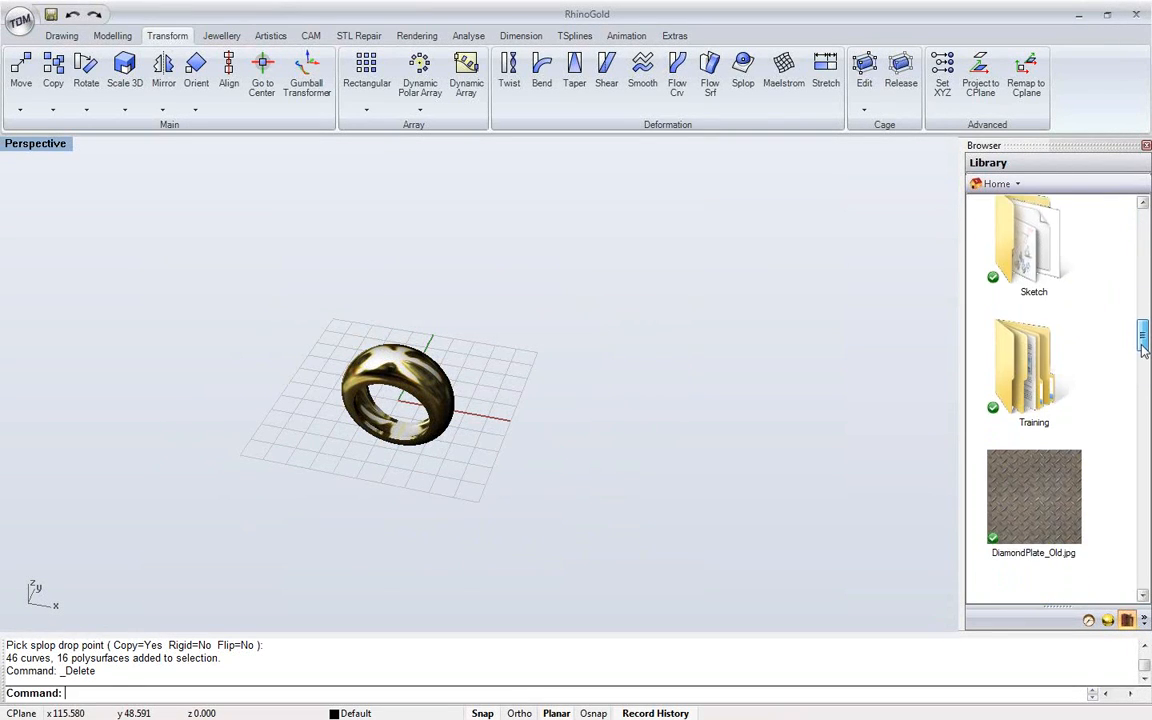
double_click(1060, 285)
Look through the jewellery sketches from 1.jpg to 7.JPG in Windows Photo Viewer, then close it
double_click(1030, 380)
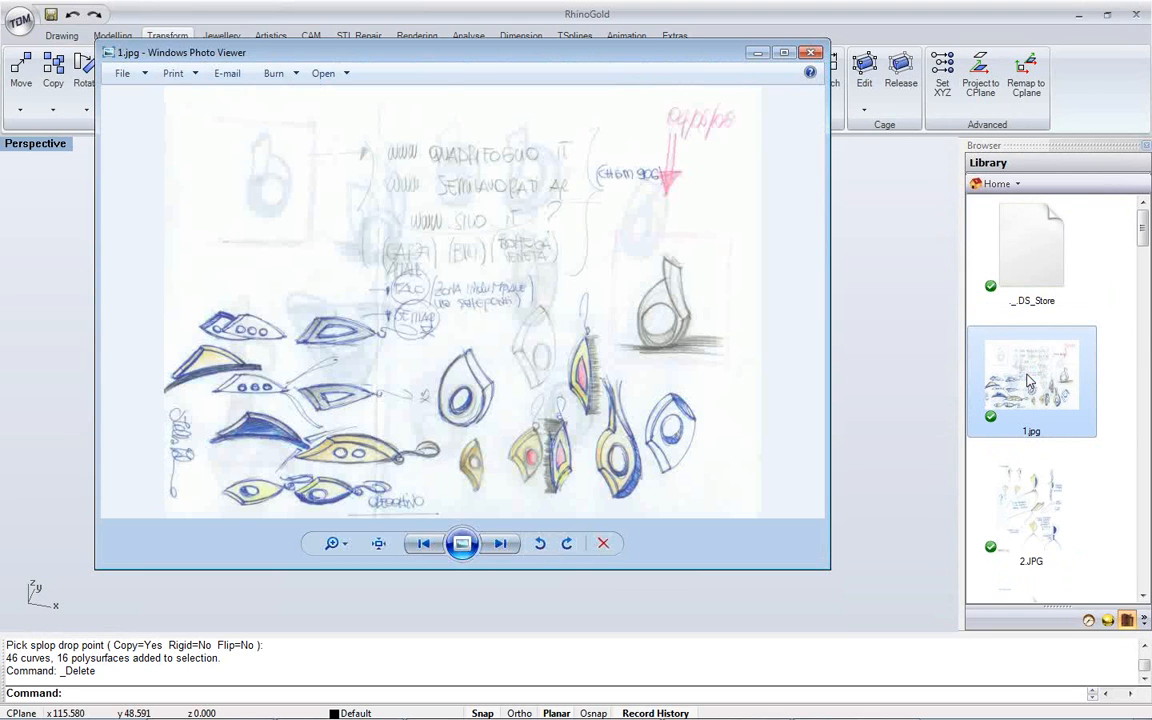
key("Right")
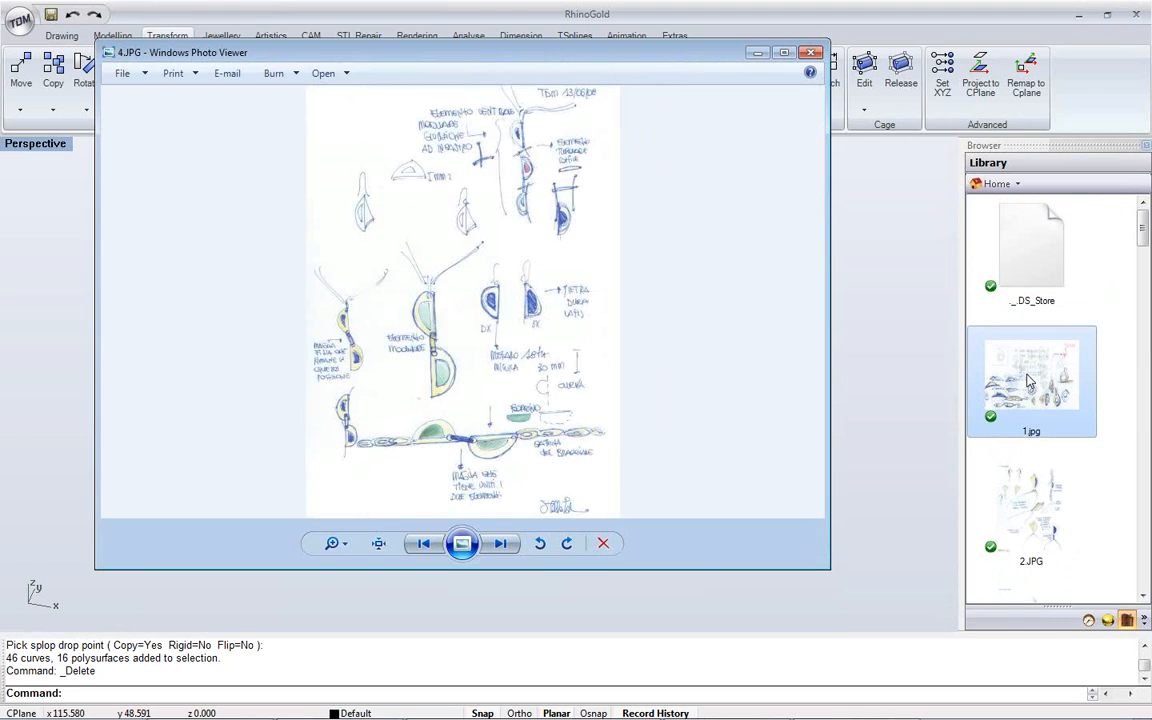
key("Right")
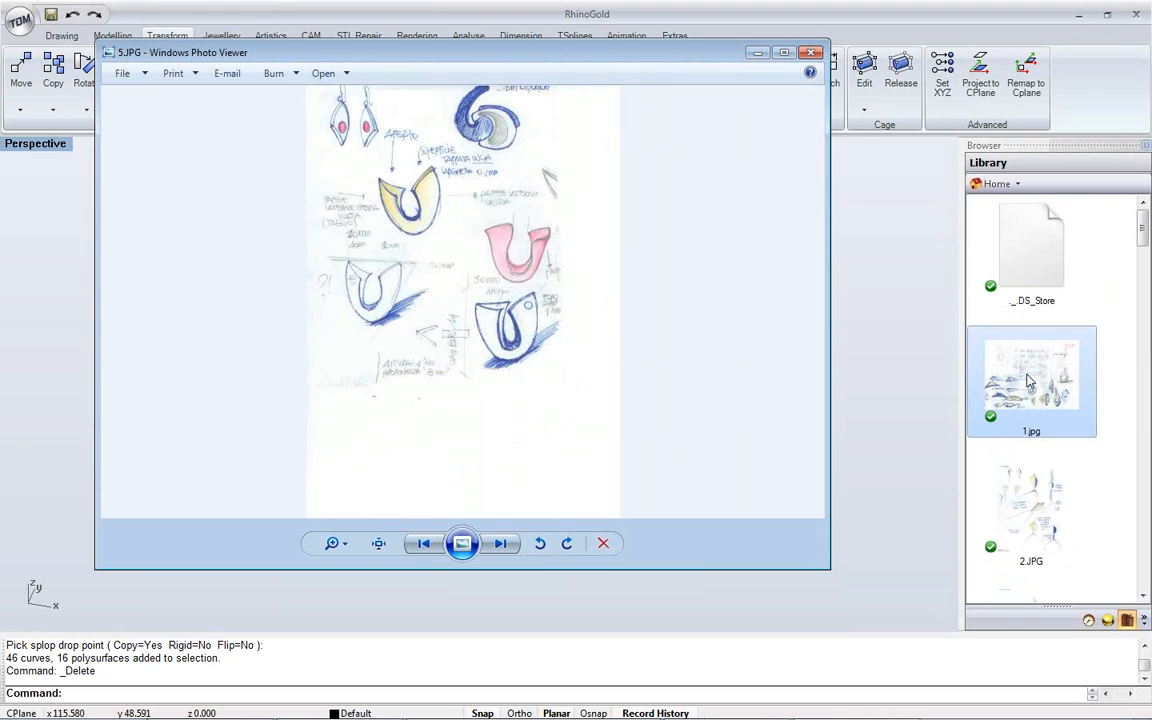
key("Right")
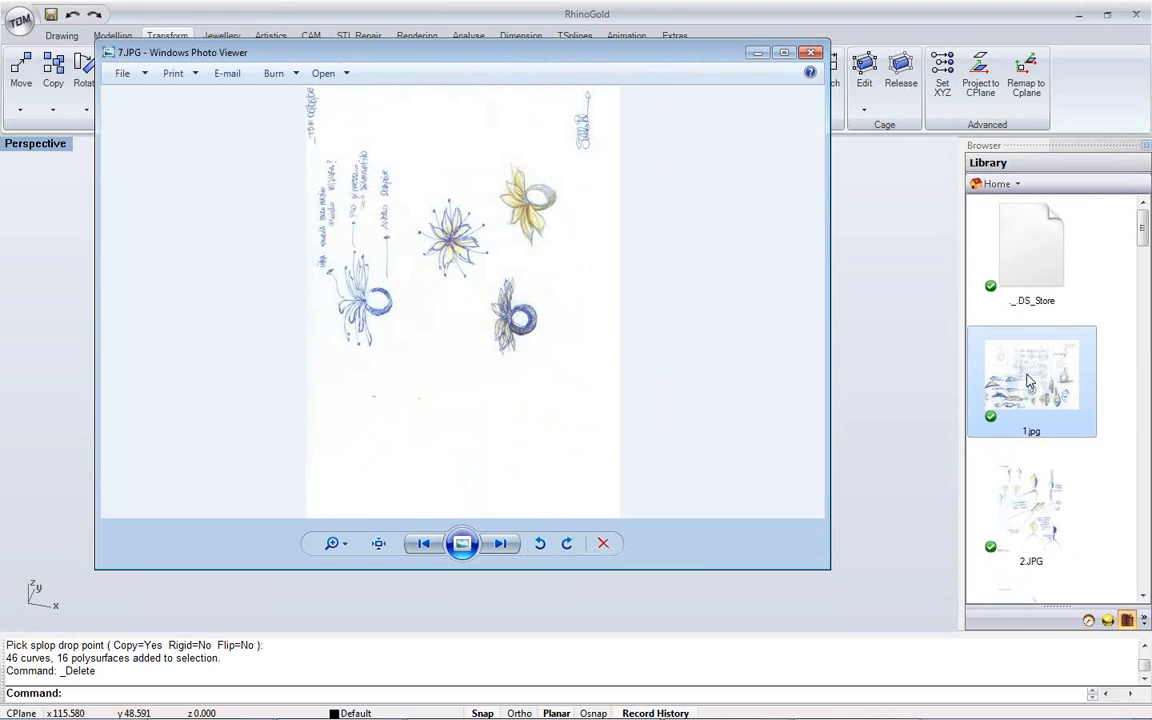
left_click(813, 53)
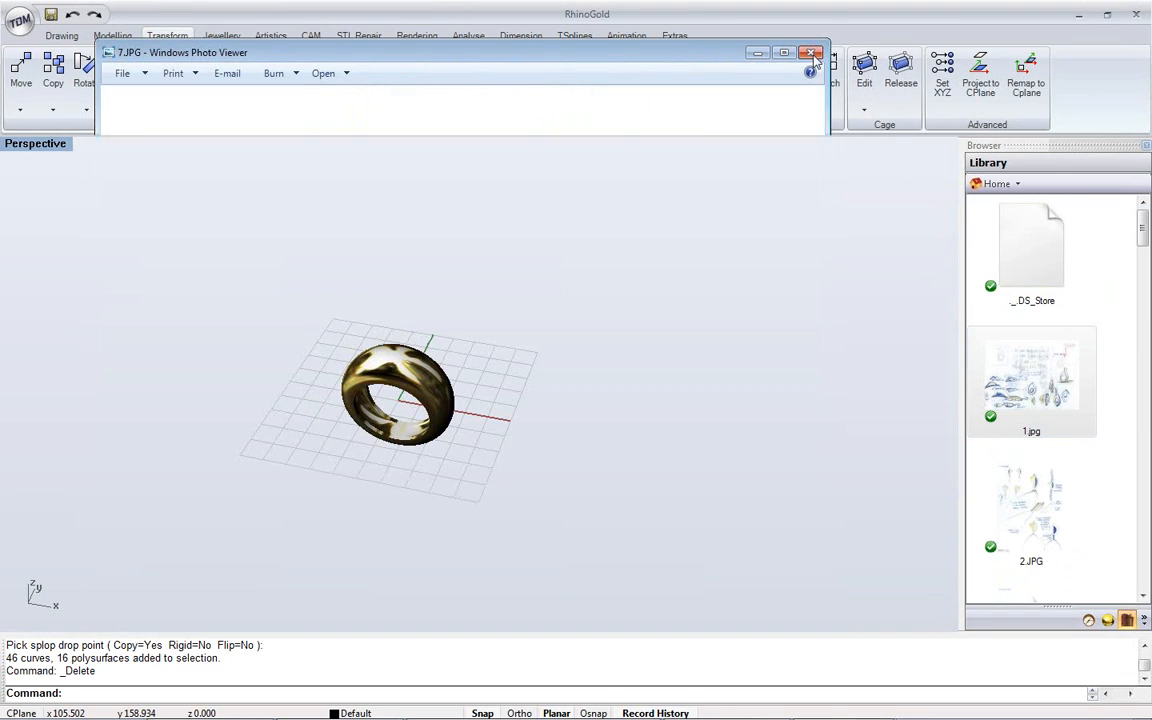
Insert the sketch image 8.JPG from the library into the Perspective view and frame its two-part triangular jewel drawing
left_click_drag(1141, 225, 1137, 330)
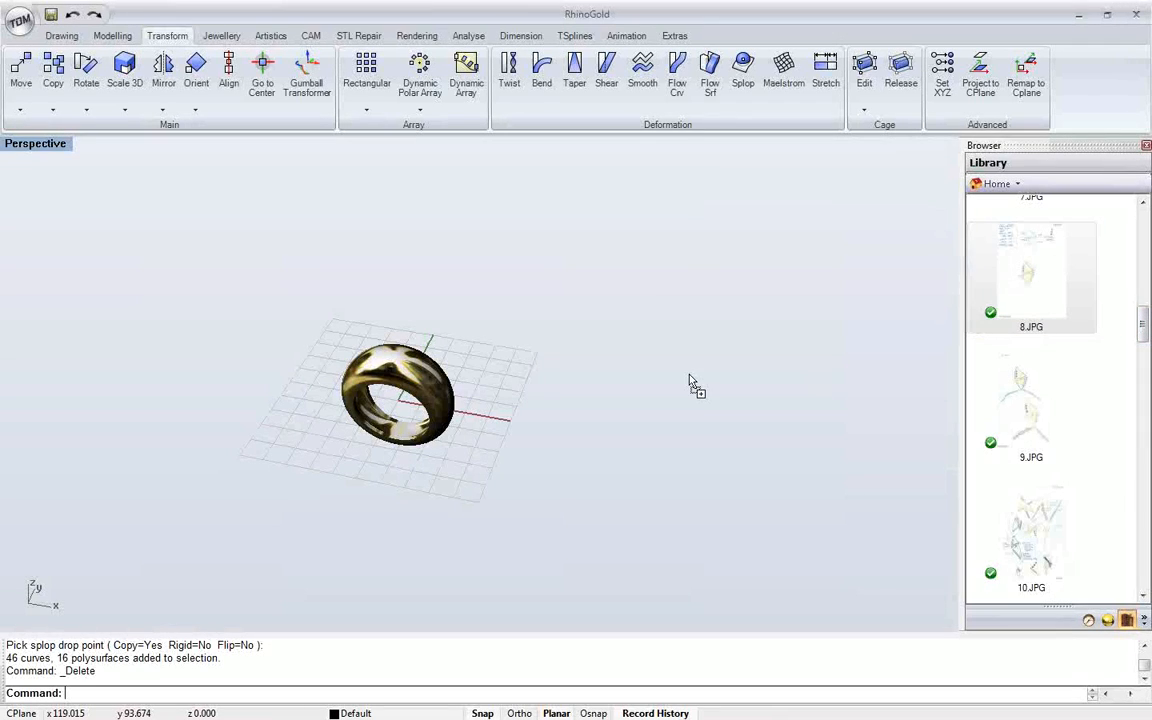
left_click_drag(692, 381, 688, 381)
mouse_move(688, 316)
right_mouse_down("shift")
mouse_move(468, 355)
mouse_move(509, 380)
right_mouse_up("shift")
scroll(509, 380, "down", 8)
right_click_drag(549, 288, 509, 374, "shift")
scroll(519, 305, "up", 8)
mouse_move(519, 303)
right_mouse_down("shift")
mouse_move(445, 458)
mouse_move(461, 336)
right_mouse_up("shift")
scroll(445, 458, "up", 4)
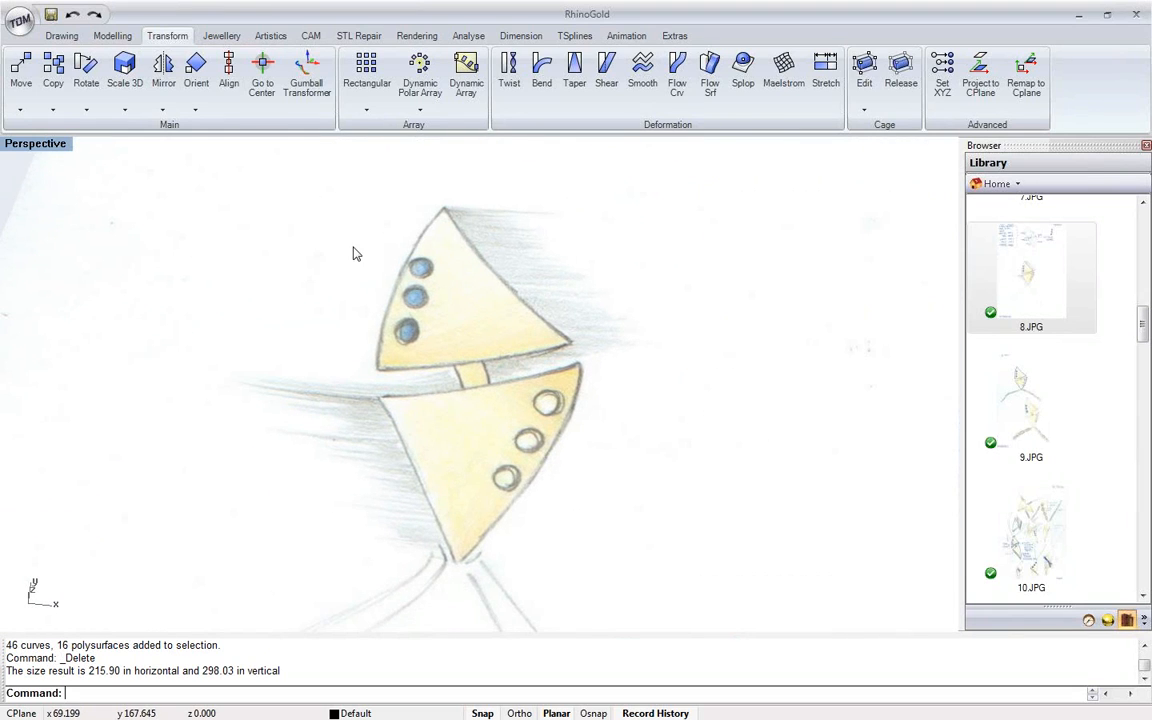
Make the inserted sketch picture about half transparent and lock it in place
scroll(452, 285, "down", 6)
scroll(452, 288, "up", 3)
scroll(452, 288, "up", 1)
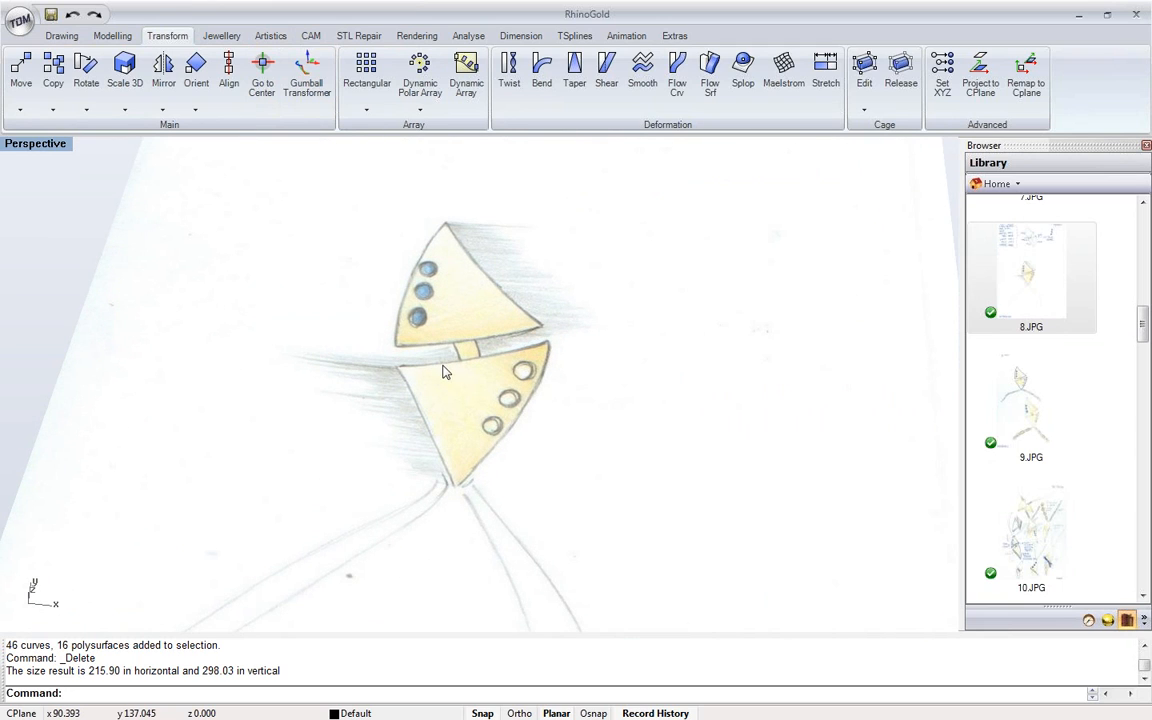
left_click(268, 36)
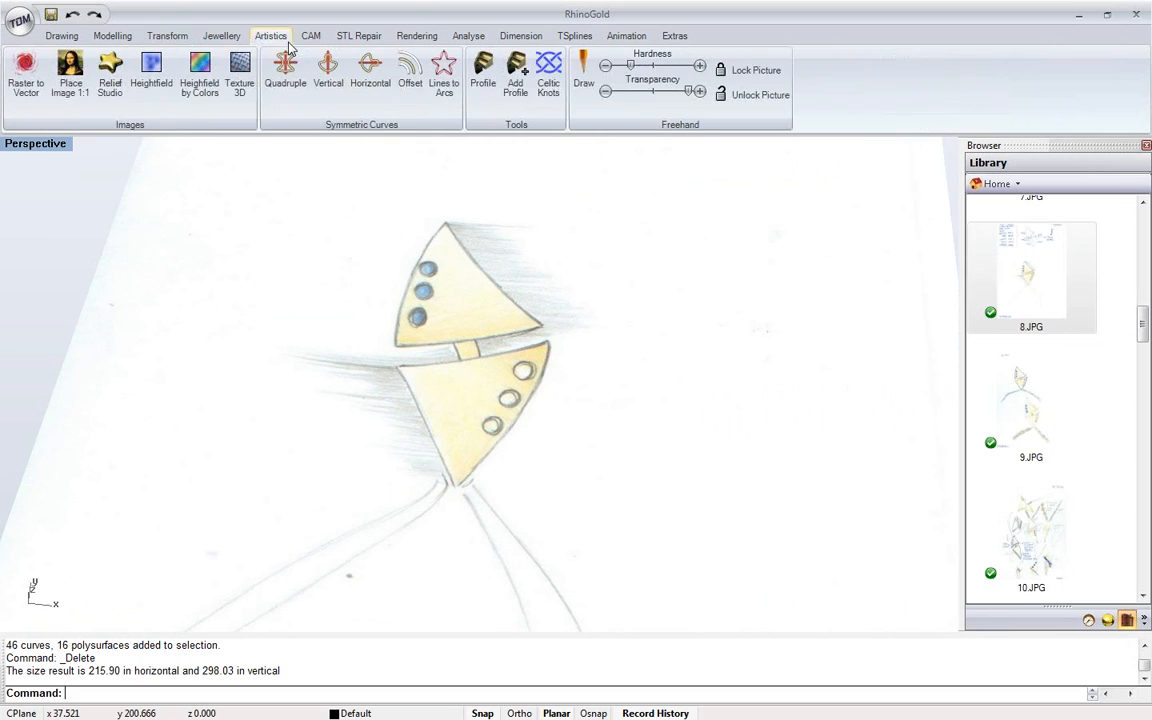
left_click(608, 93)
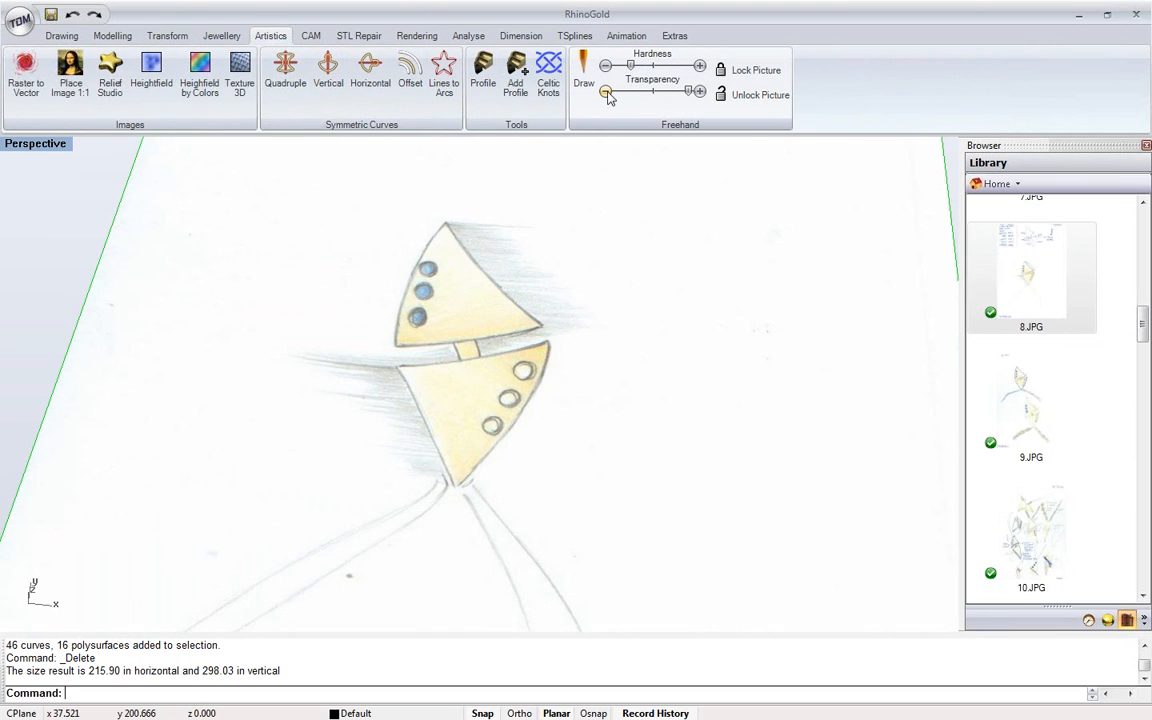
left_click(607, 92)
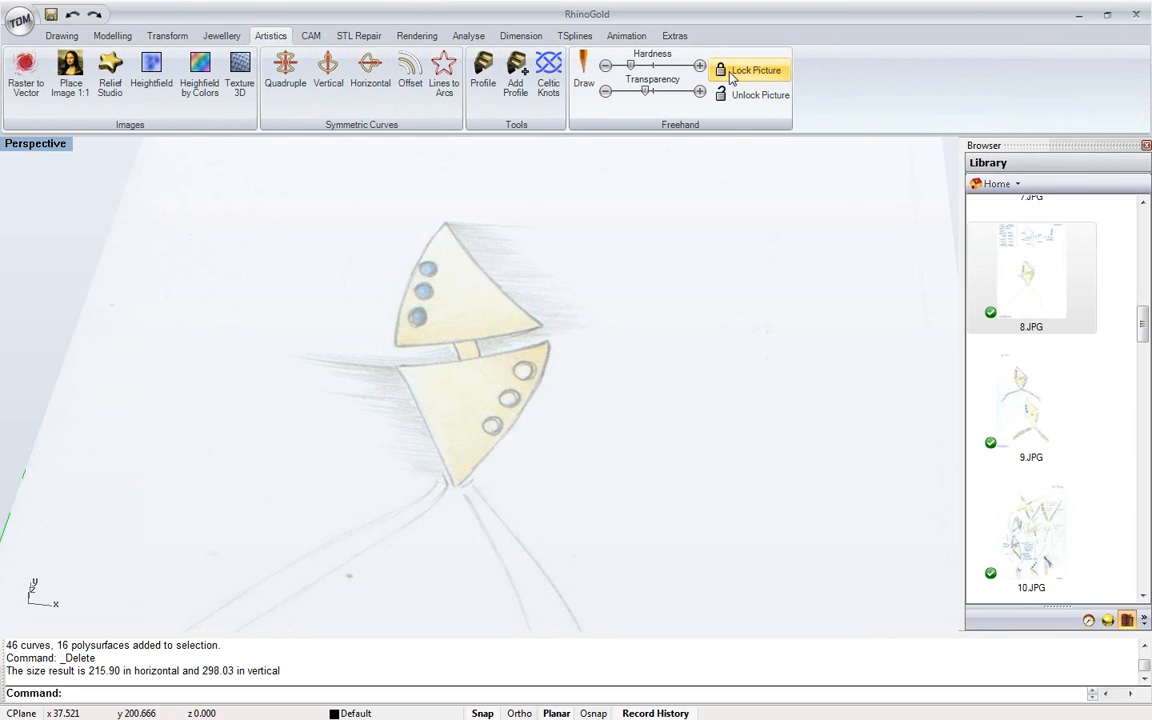
Trace the left curved edge of the sketch's upper triangle with a three-point interpolated curve
scroll(498, 250, "up", 5)
scroll(476, 331, "down", 3)
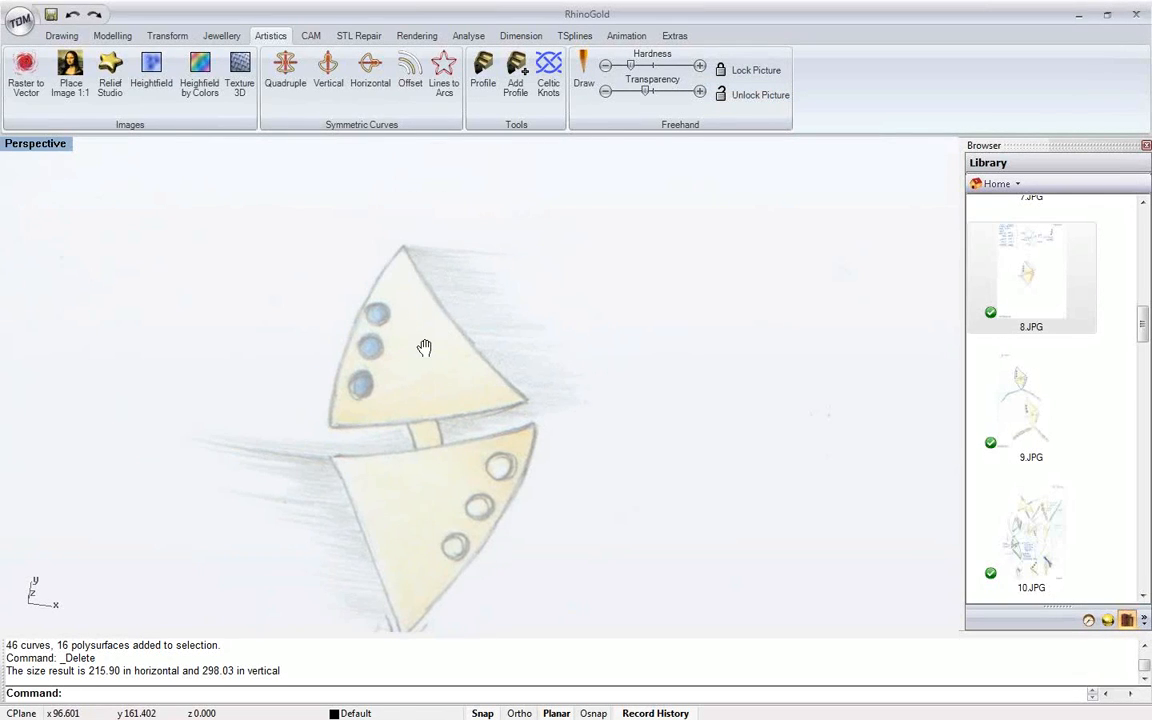
left_click(61, 35)
left_click(53, 72)
scroll(385, 457, "up", 2)
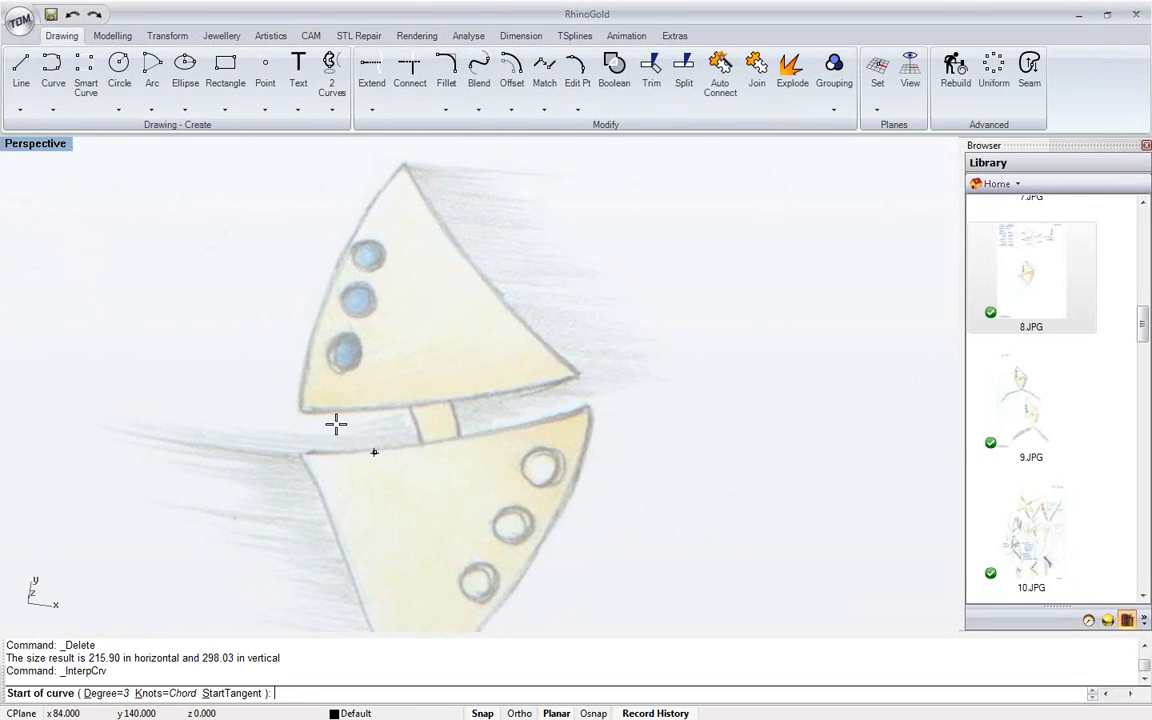
left_click(303, 411)
left_click(334, 266)
left_click(403, 167)
key("Return")
Trace the upper triangle's right edge with an interpolated curve from its apex to the right corner
key("Return")
left_click(403, 167)
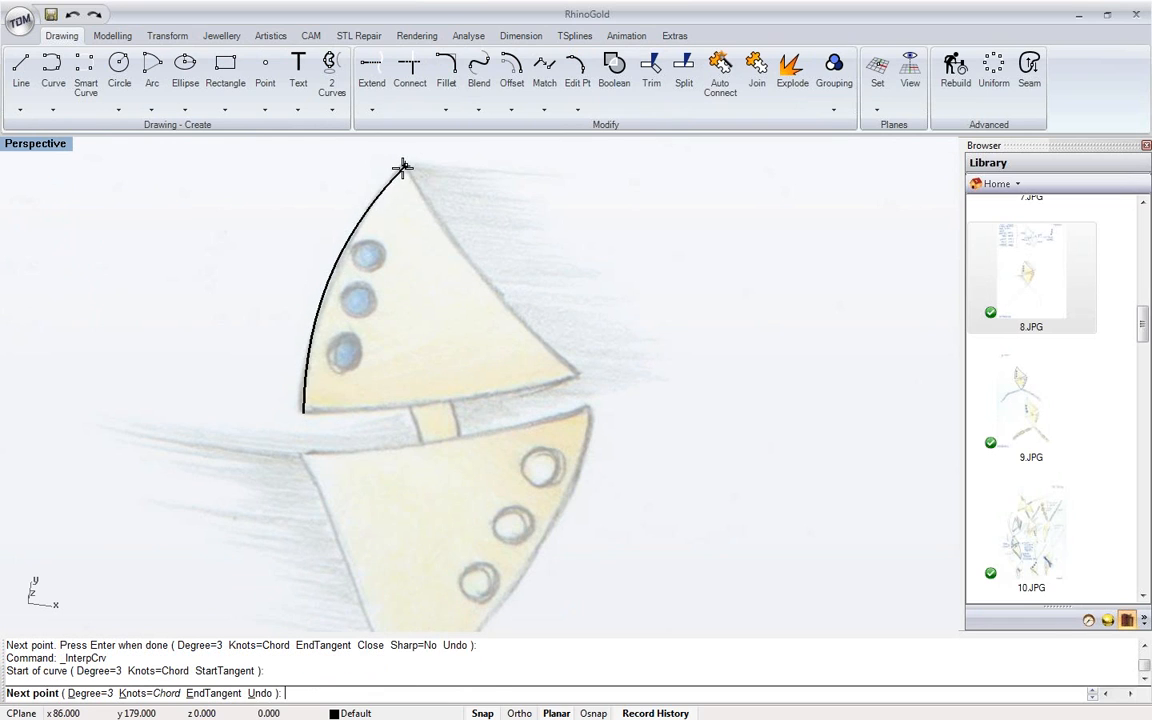
left_click(453, 248)
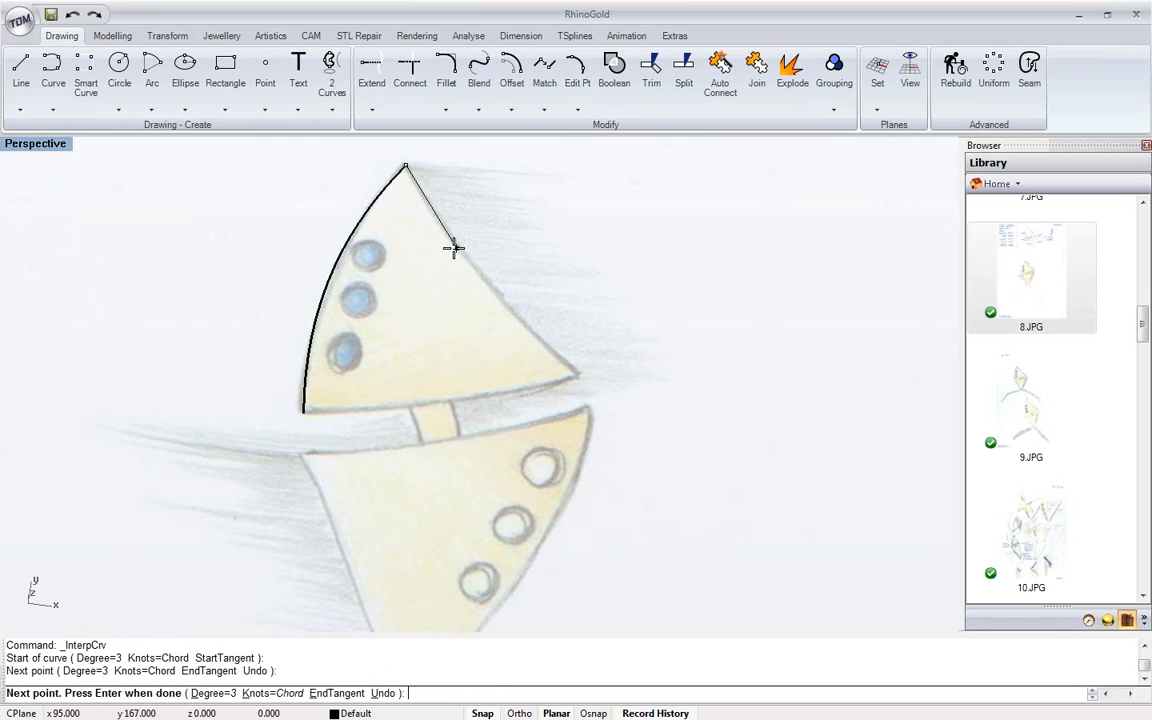
left_click(580, 376)
key("Return")
Close the upper triangle's outline with an interpolated curve along its bottom edge
key("Return")
left_click(581, 376)
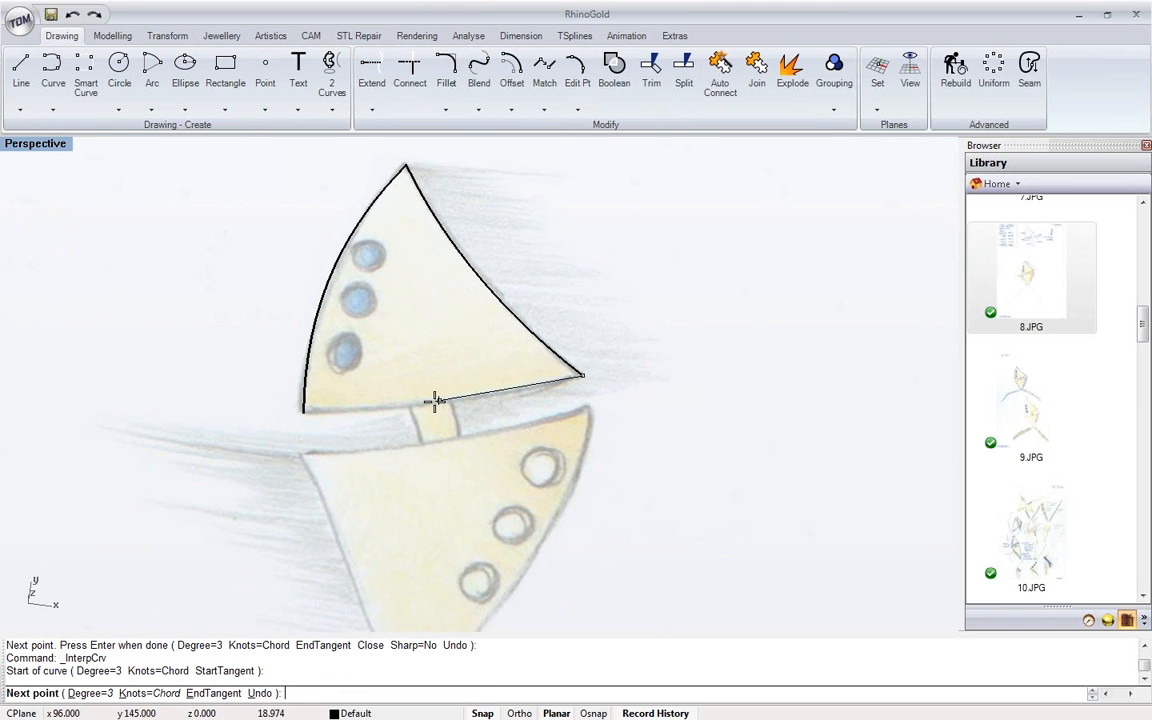
left_click(420, 403)
left_click(303, 411)
key("Return")
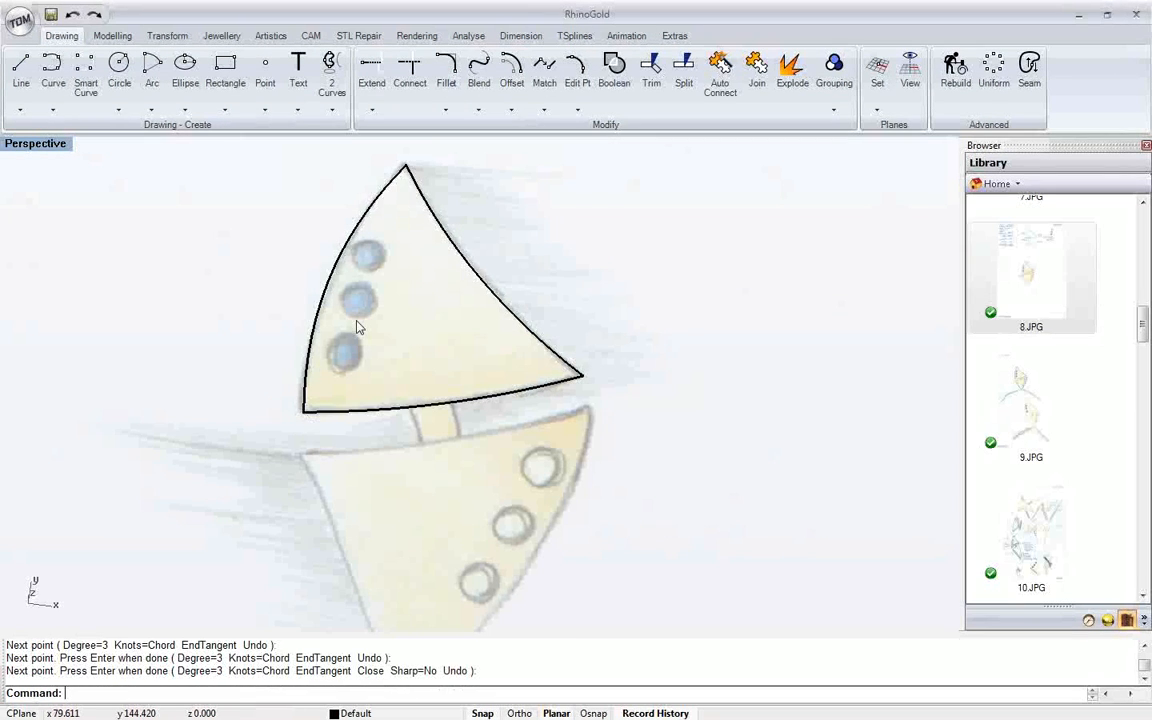
Use Gem Studio to place three round diamonds of 4.00 diameter over the three blue stones sketched in the upper triangle
right_click_drag(339, 308, 317, 335, "shift")
left_click(210, 35)
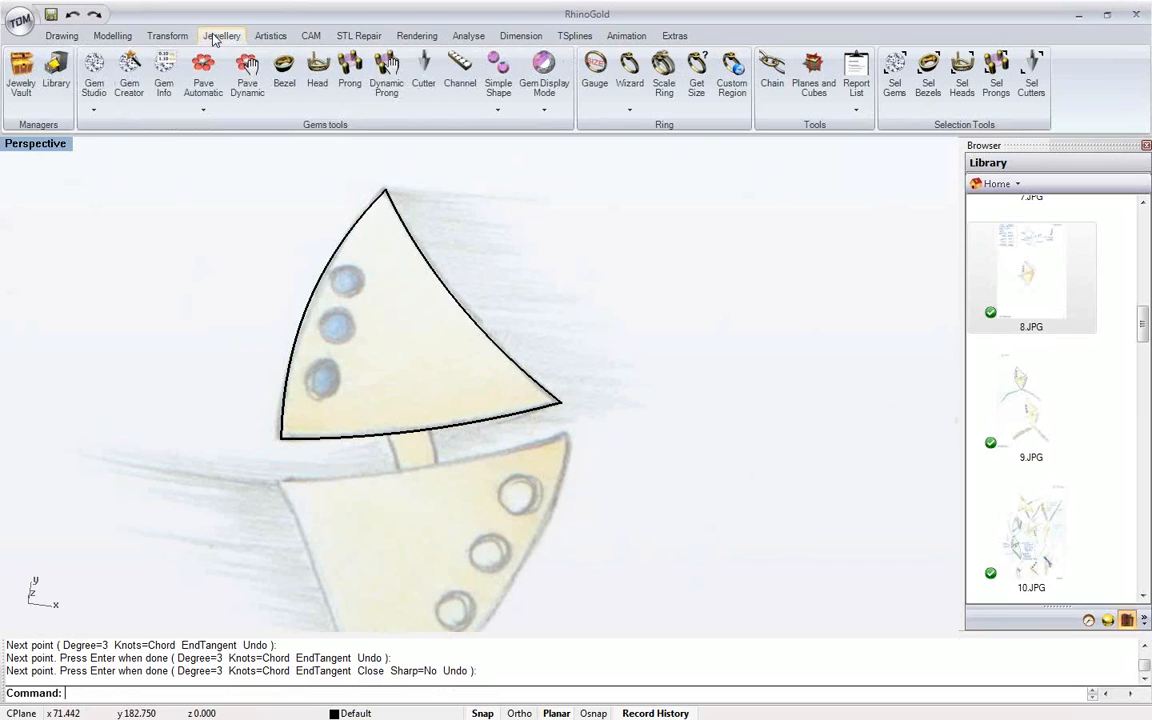
left_click(93, 88)
left_click(536, 384)
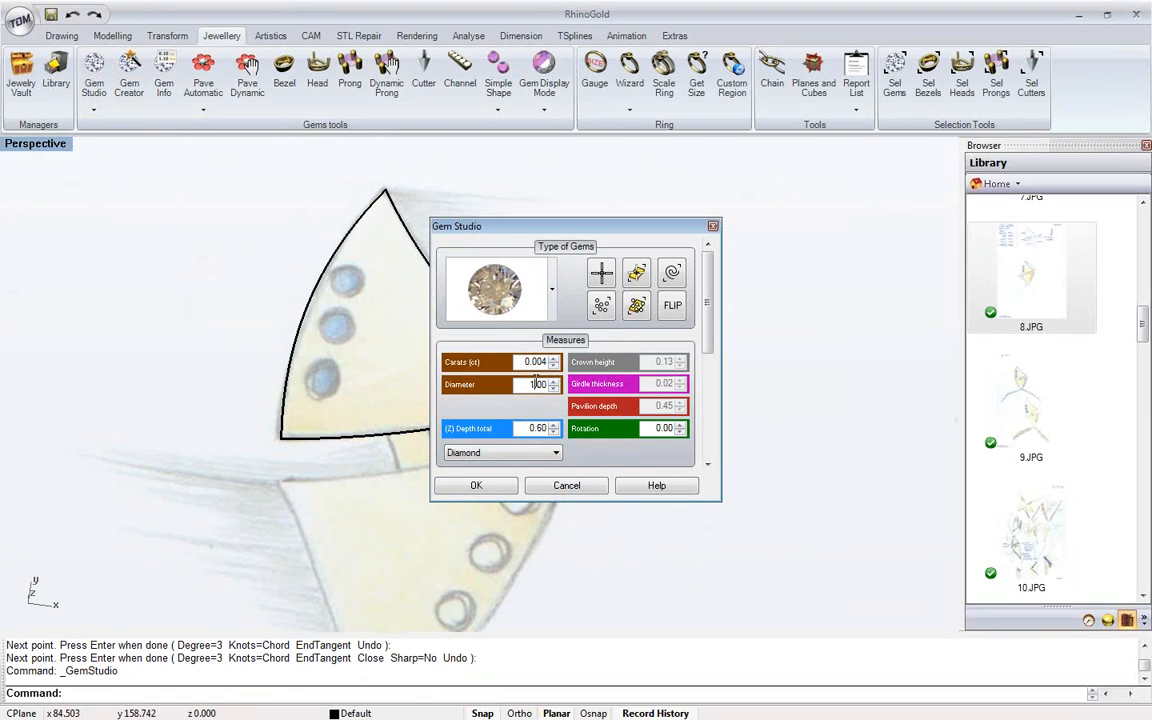
left_click(601, 272)
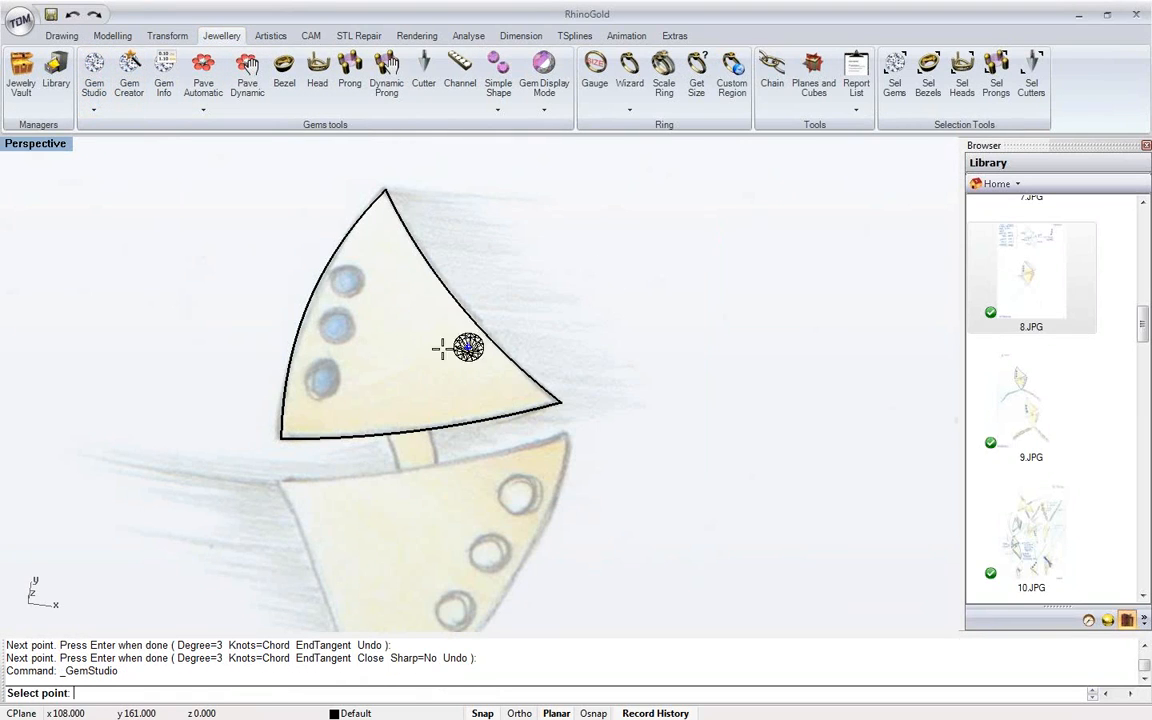
scroll(320, 382, "up", 2)
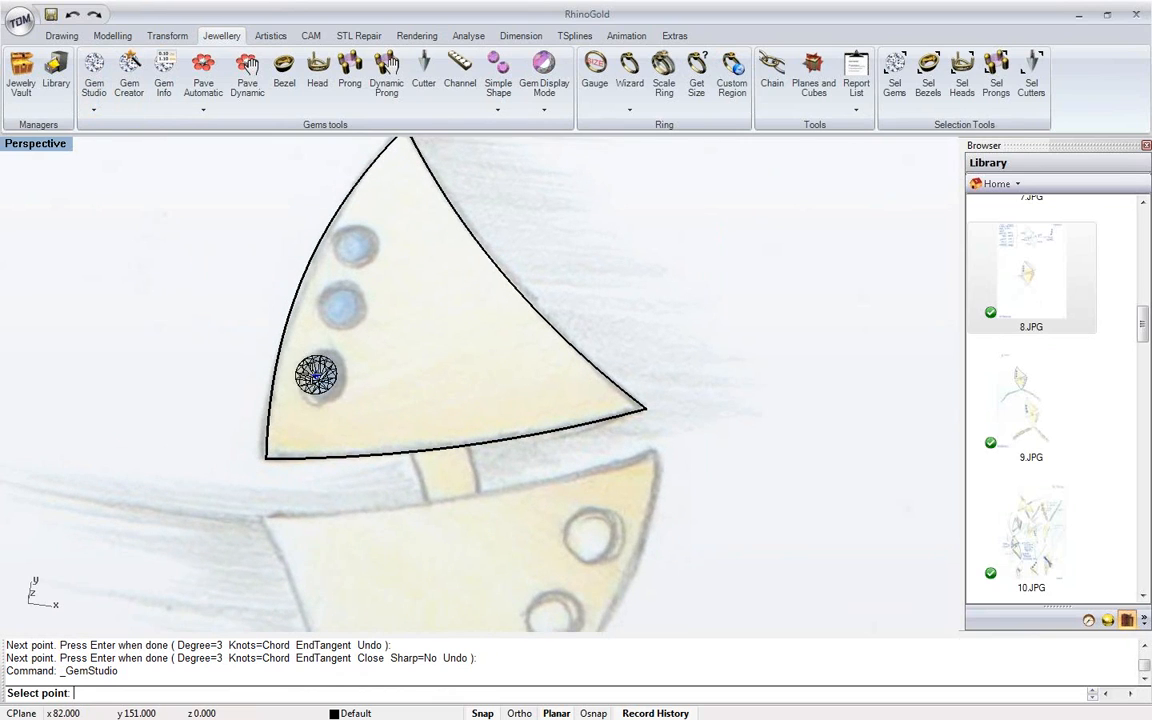
left_click(316, 375)
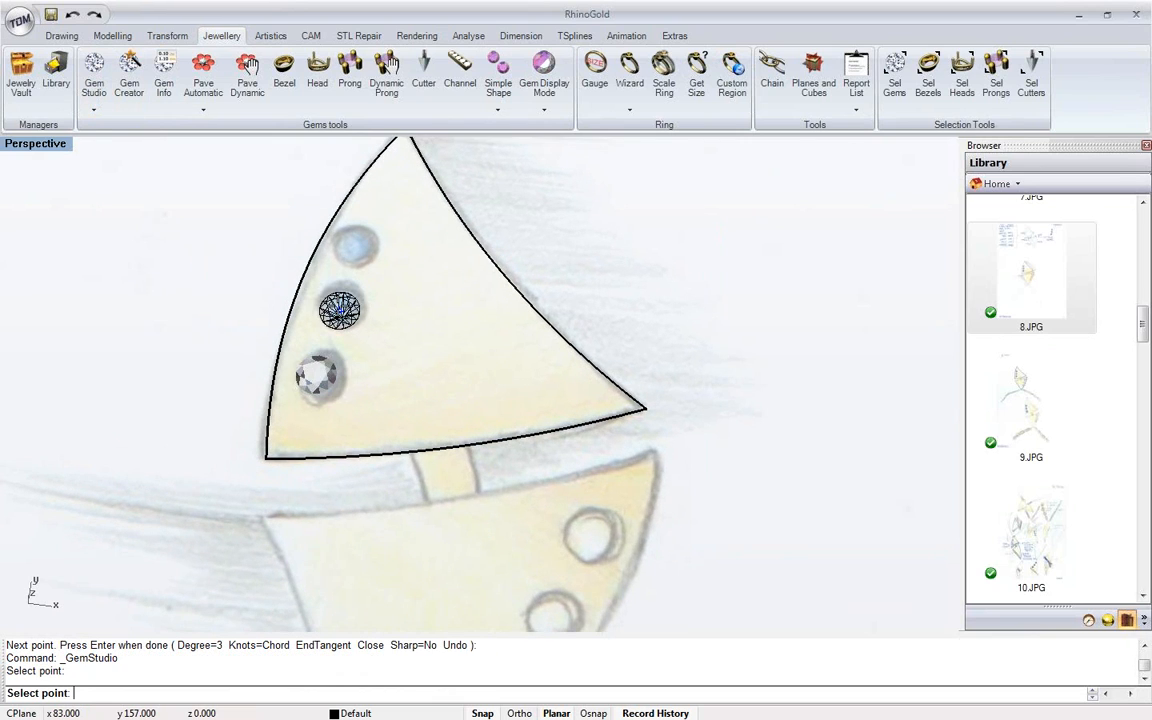
left_click(340, 311)
left_click(351, 248)
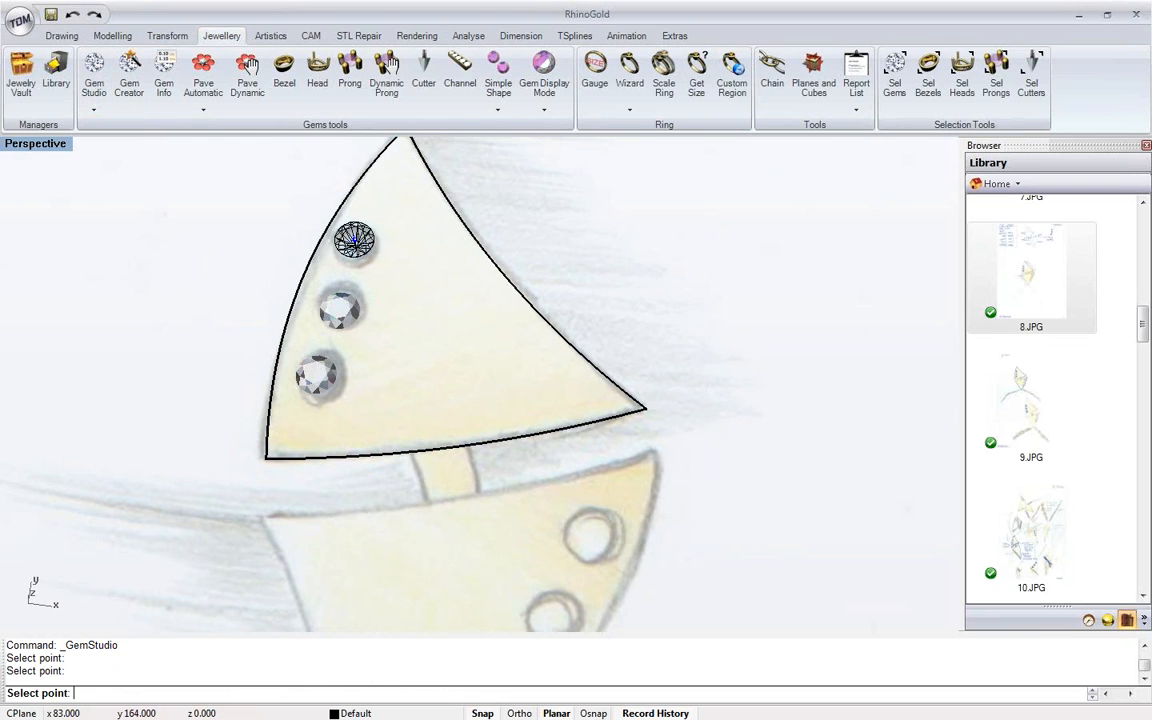
right_click(358, 254)
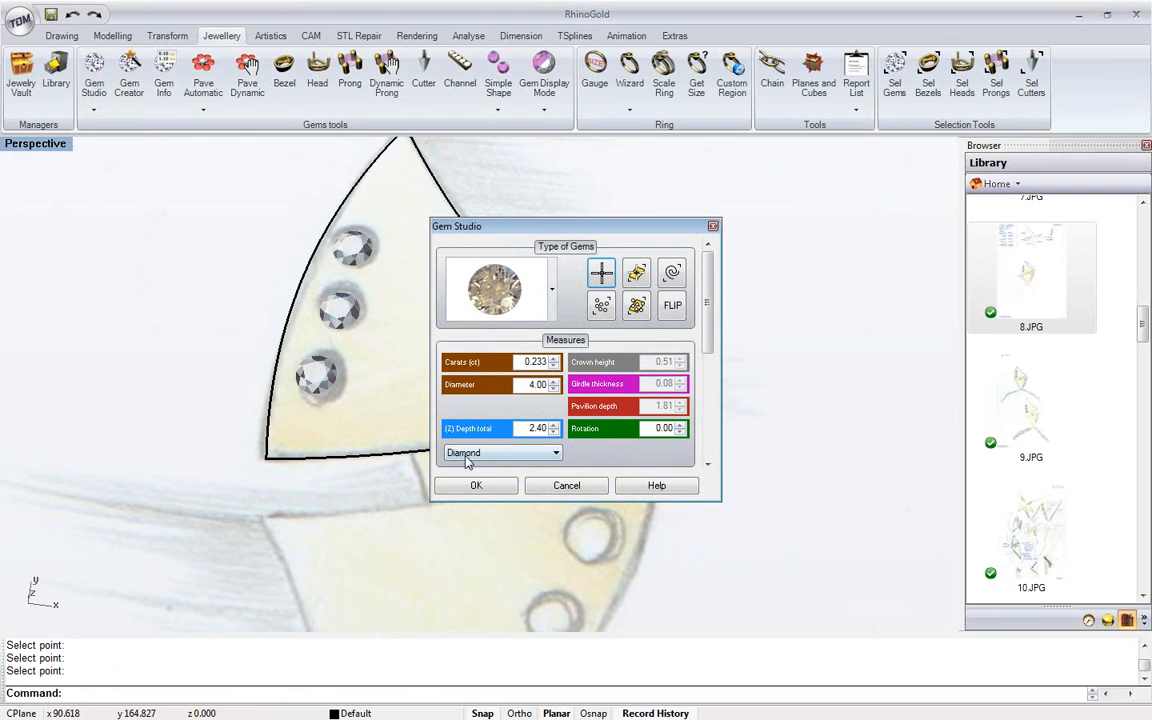
left_click(476, 485)
Unlock the sketch picture and delete it together with the traced curves and the three gems
scroll(478, 418, "down", 6)
right_click_drag(486, 325, 436, 328)
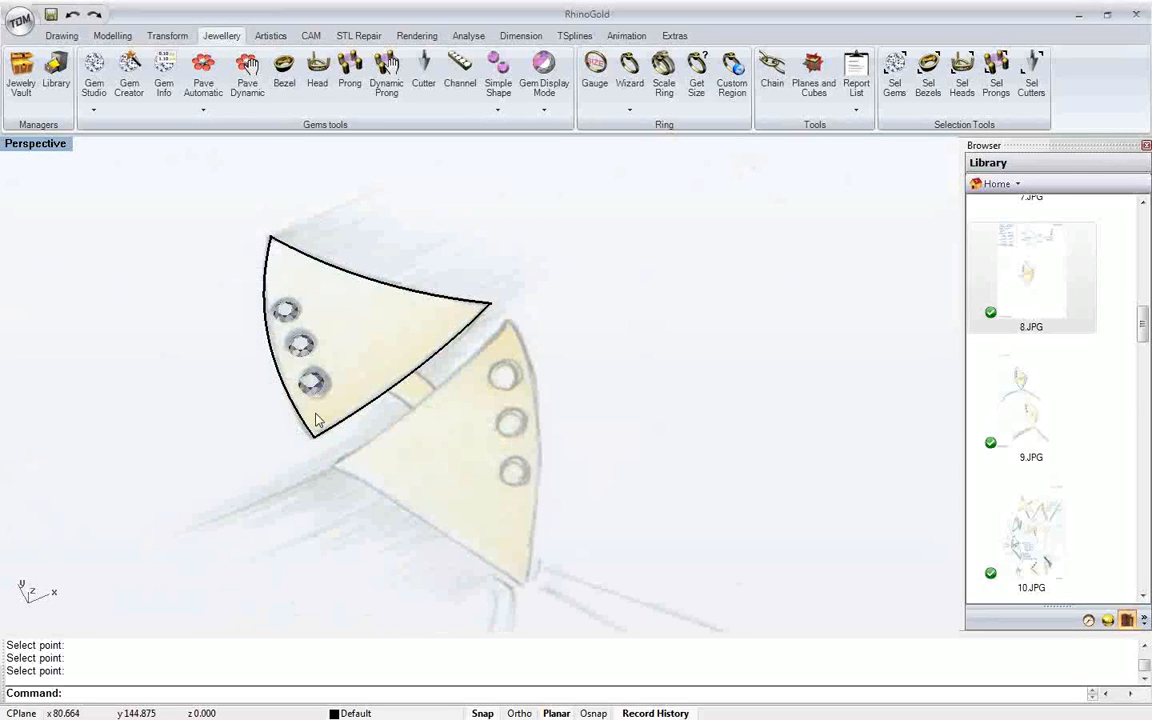
scroll(327, 423, "down", 11)
right_click_drag(329, 434, 411, 414, "shift")
scroll(411, 365, "up", 4)
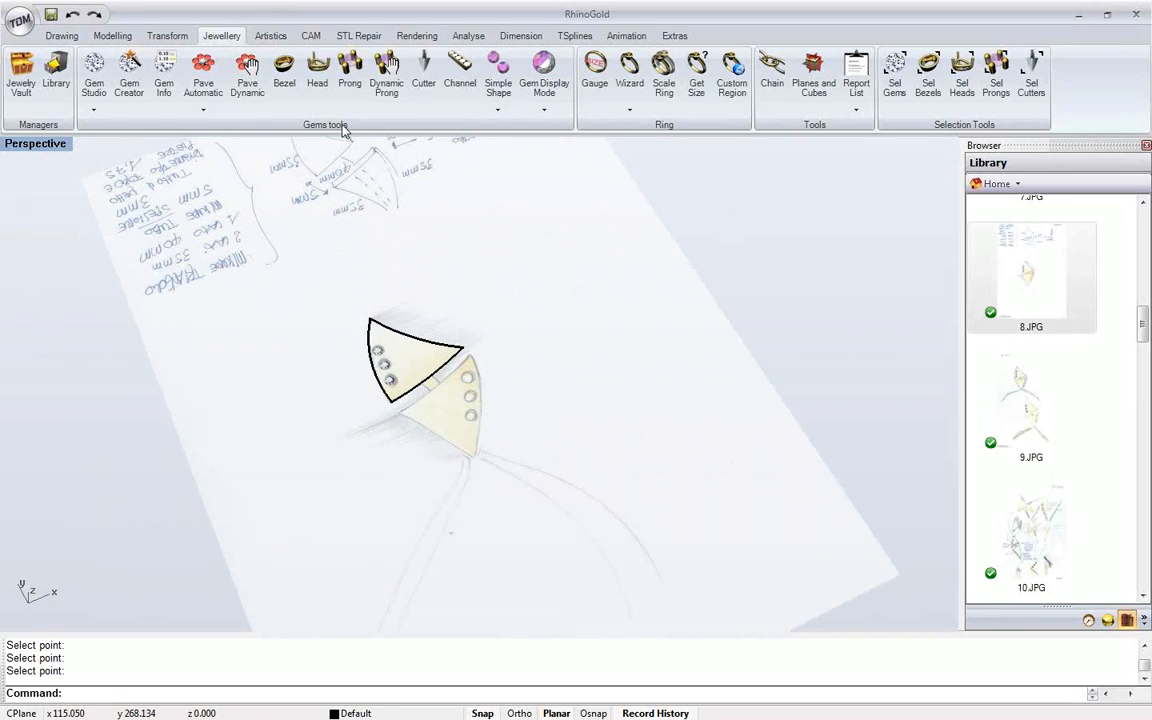
left_click(266, 35)
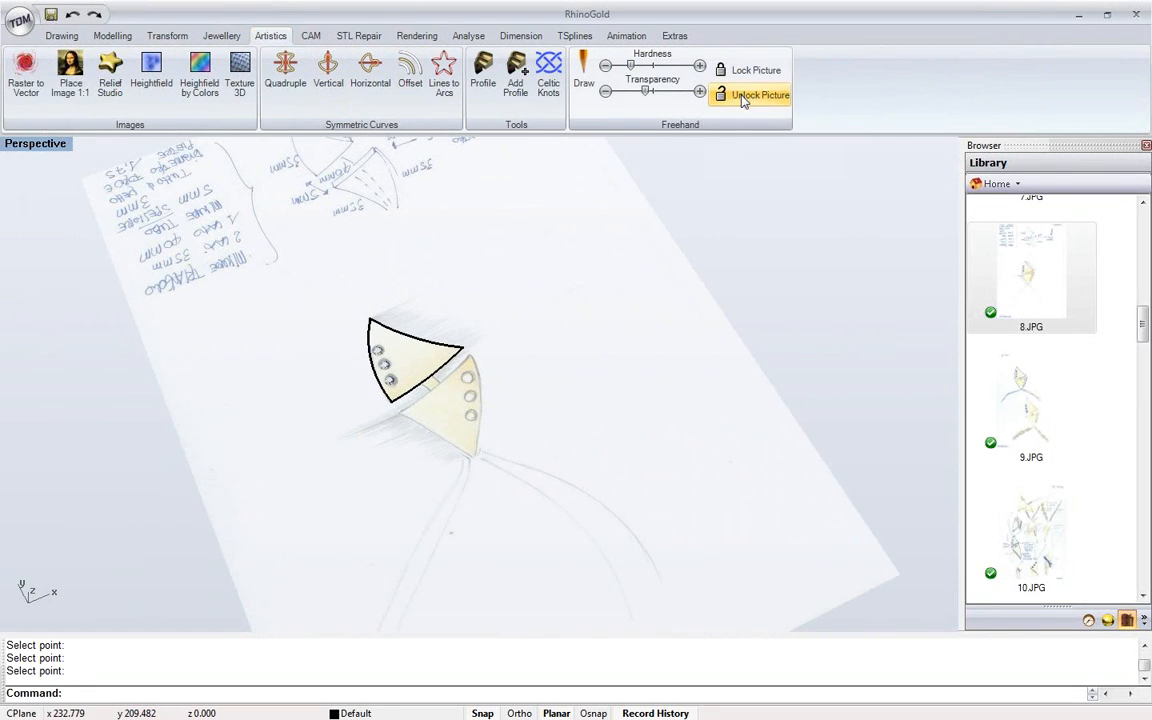
left_click_drag(836, 180, 555, 365)
left_click_drag(3, 549, 3, 549)
key("Delete")
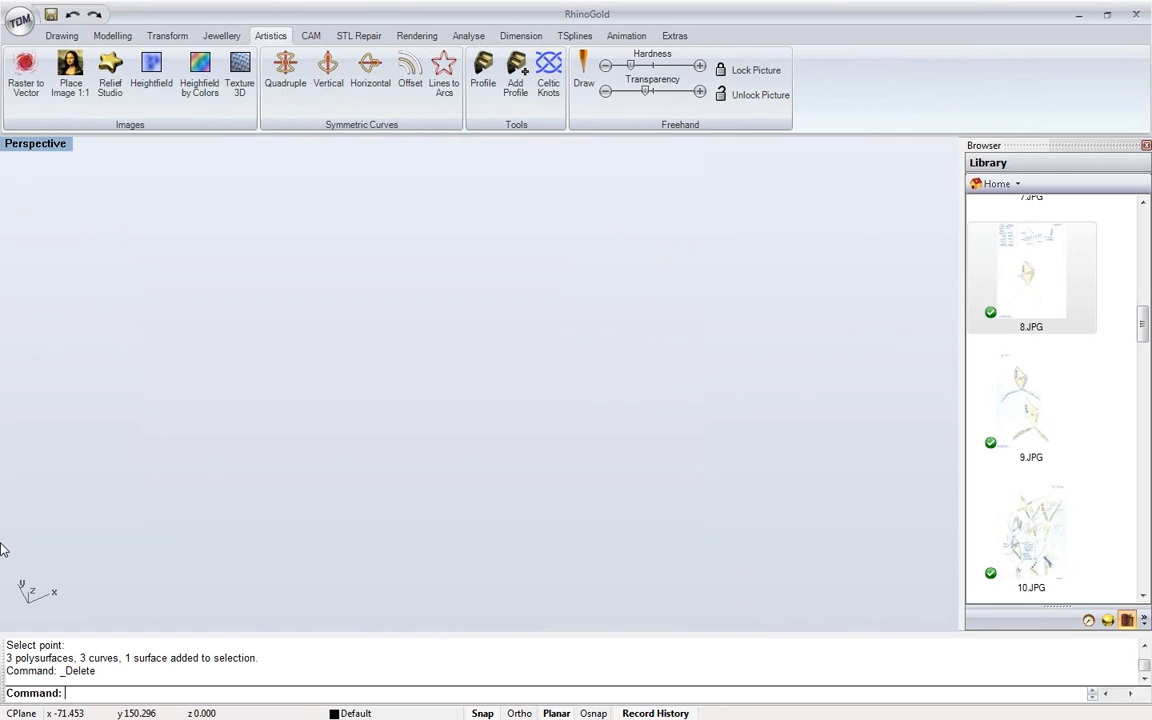
Switch to the PowerPoint slide show and advance from the Place Image 1:1 slide to Textures 3D
mouse_move(373, 440)
right_mouse_down("shift")
mouse_move(396, 416)
mouse_move(383, 391)
right_mouse_up("shift")
scroll(386, 393, "up", 5)
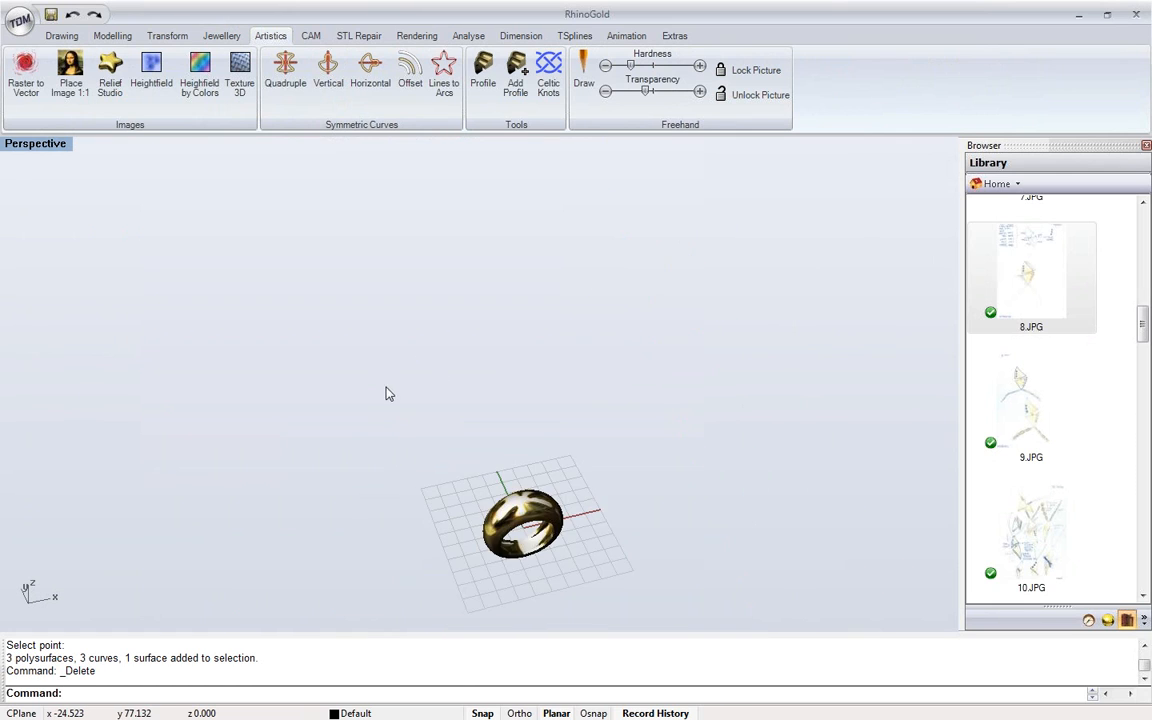
right_click_drag(460, 290, 423, 300, "shift")
key("alt+Tab")
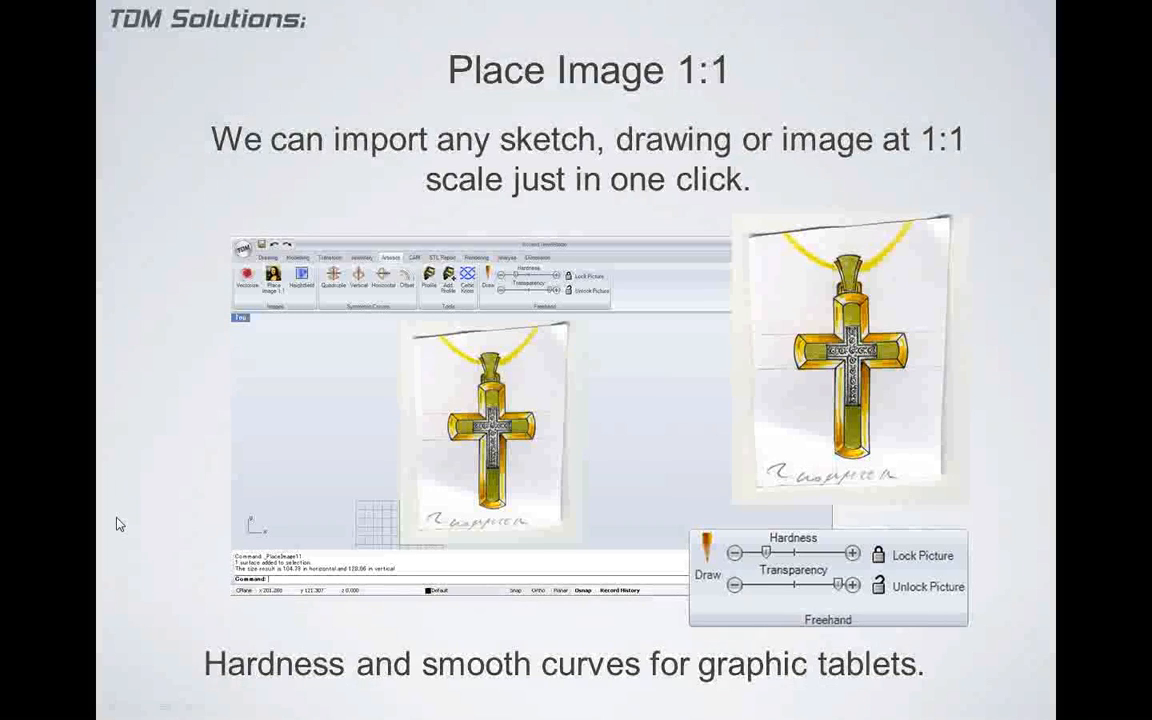
left_click(116, 518)
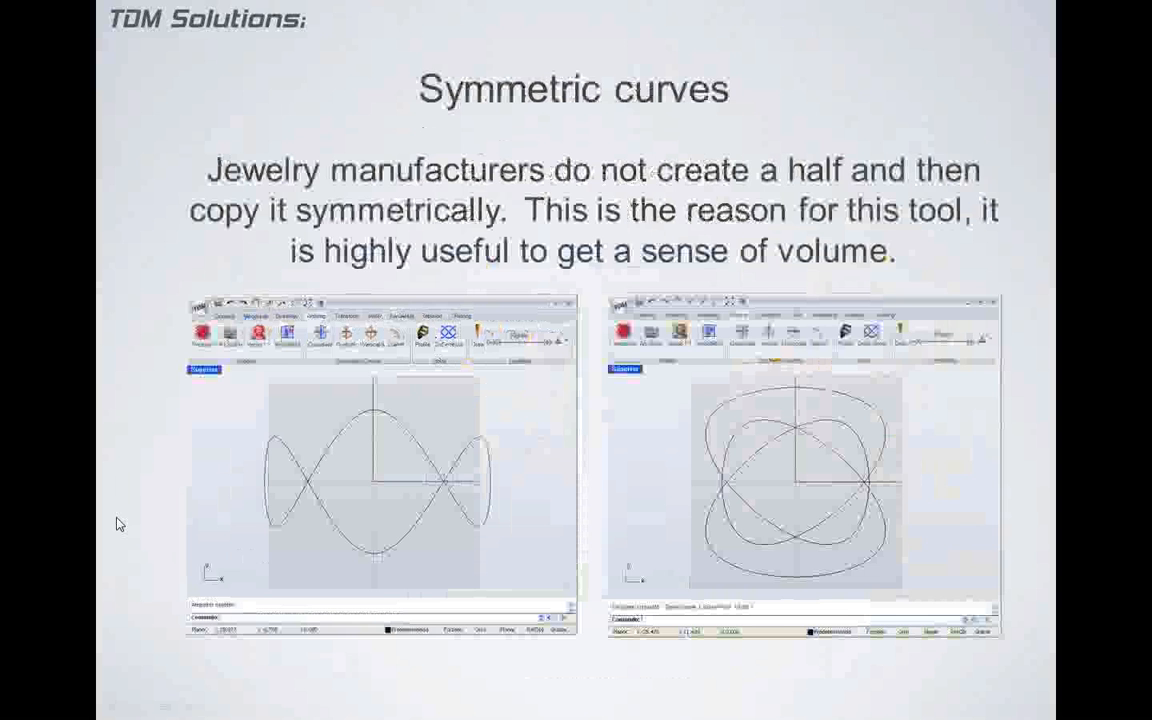
left_click(116, 523)
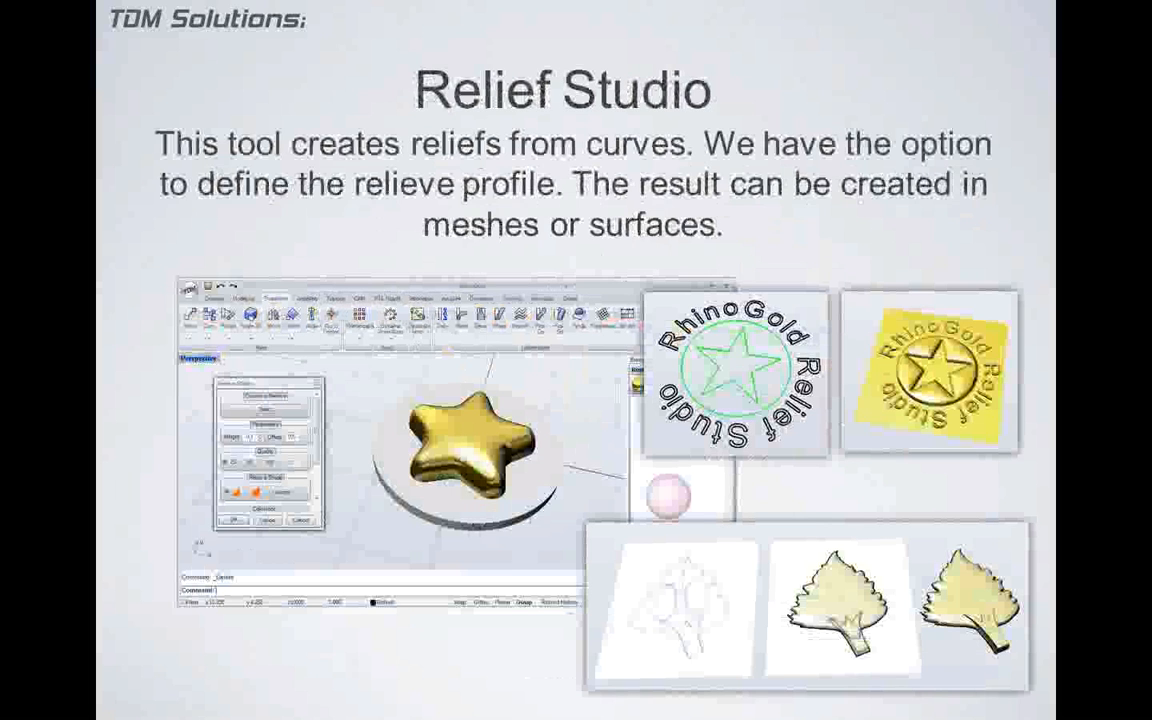
left_click(240, 432)
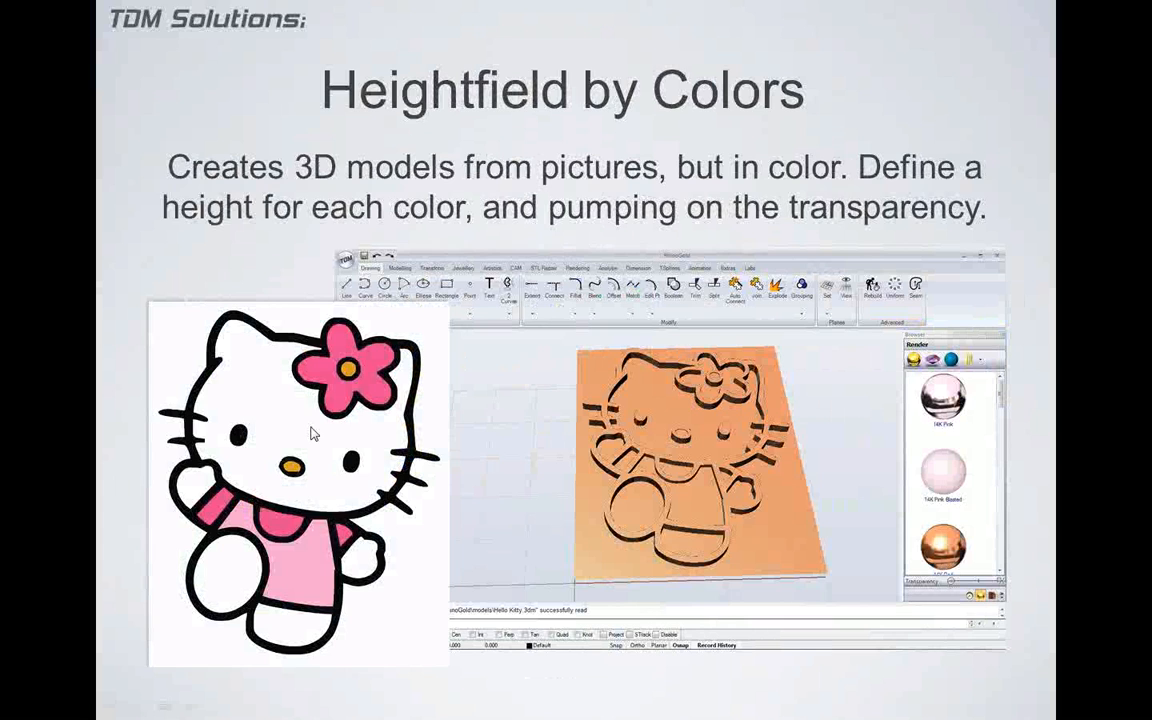
left_click(329, 323)
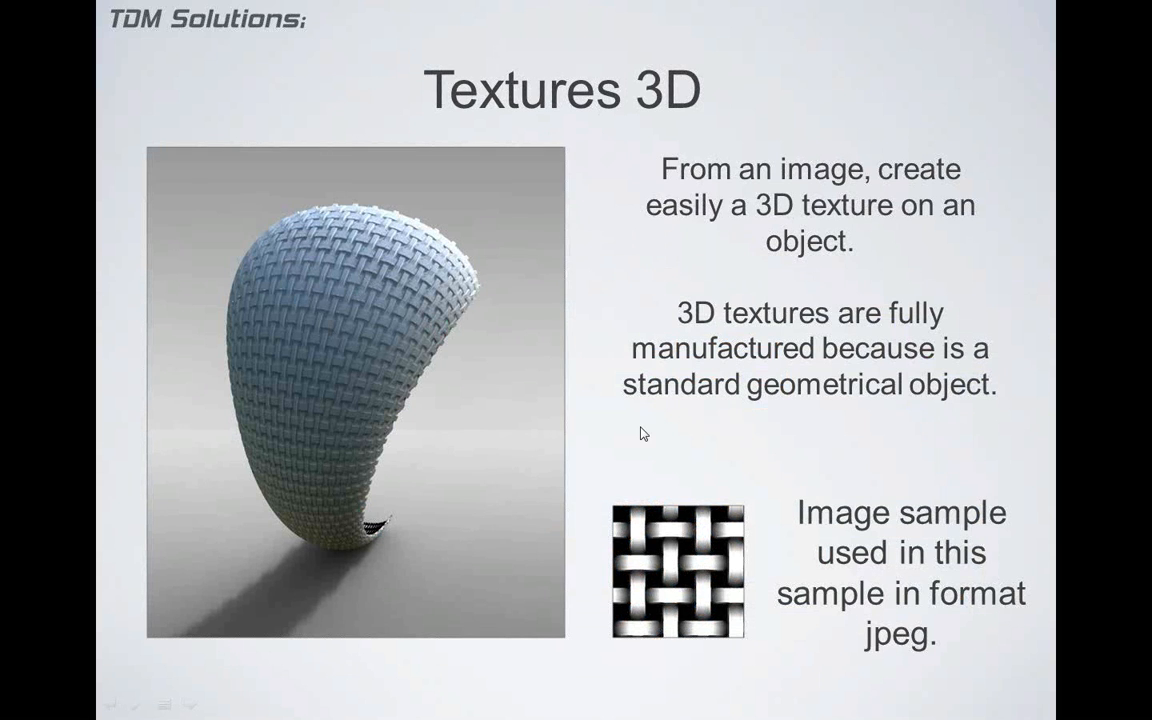
End the slide show, return to RhinoGold, and start Texture 3D with the ring's outer surface selected
key("Escape")
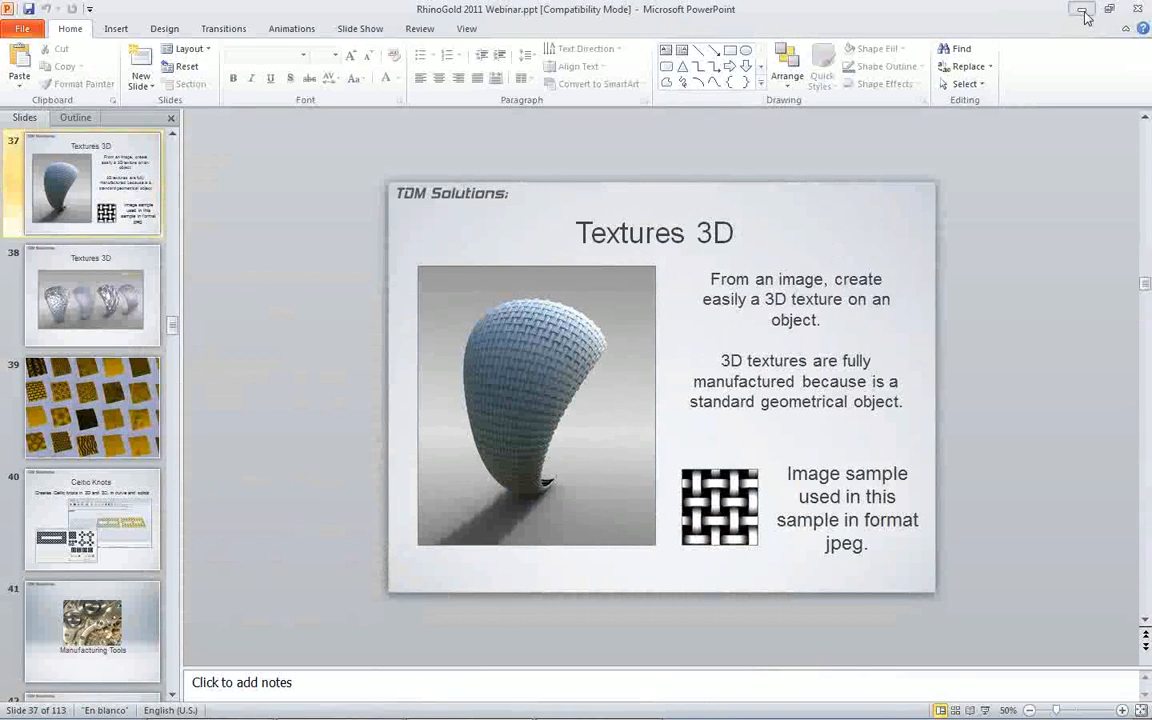
left_click(1083, 15)
right_click_drag(762, 270, 521, 391)
scroll(532, 293, "up", 3)
mouse_move(532, 293)
right_mouse_down("shift")
mouse_move(512, 319)
mouse_move(518, 303)
right_mouse_up("shift")
left_click(250, 88)
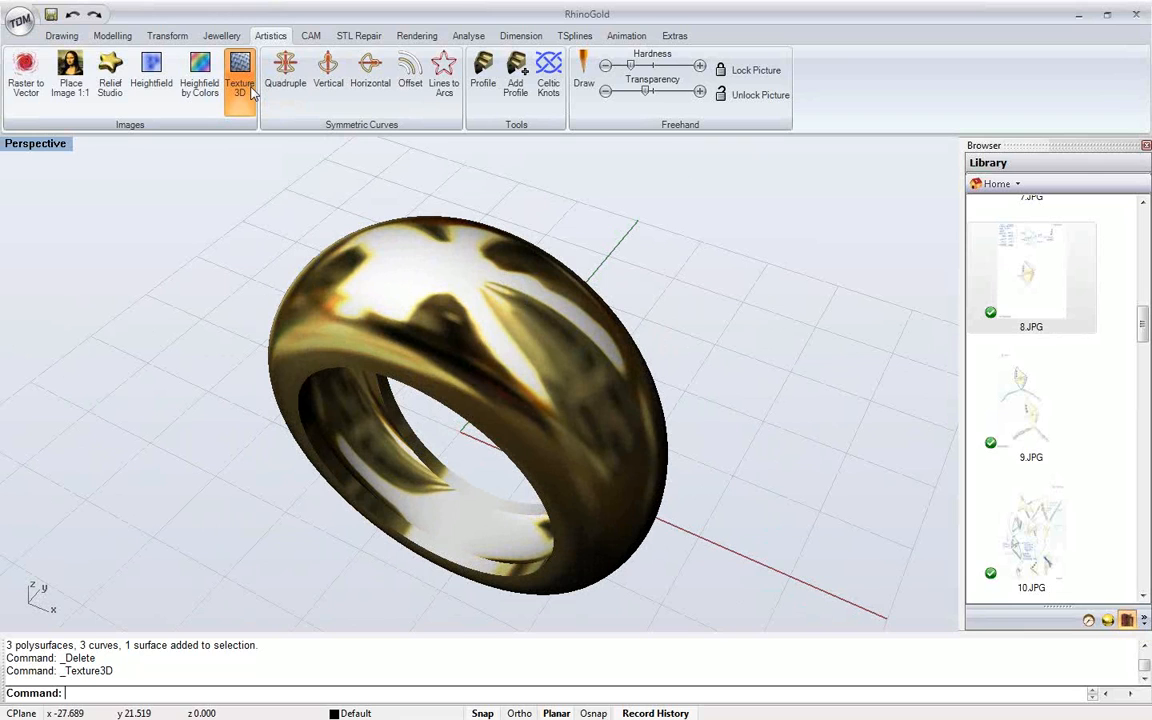
left_click_drag(276, 66, 915, 108)
right_click_drag(420, 340, 336, 268)
left_click(750, 198)
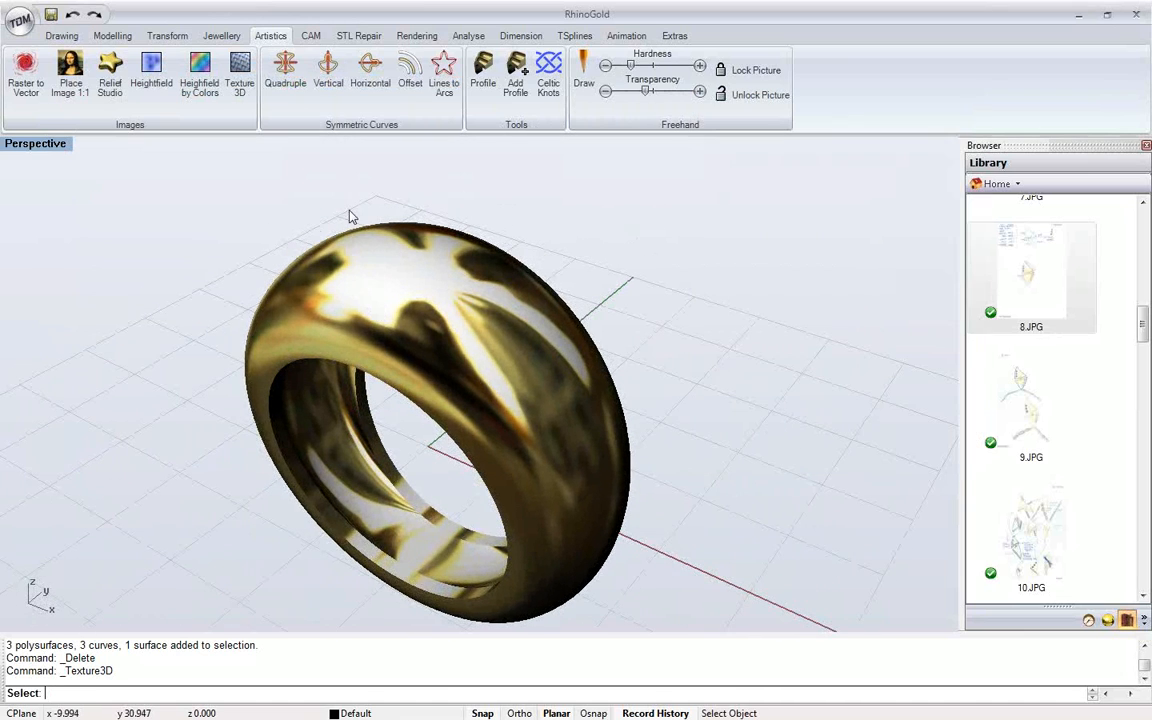
left_click(310, 248)
right_click_drag(416, 347, 434, 383)
Choose the grey triangular-pyramid pattern from the texture images for the ring's outer surface
left_click(850, 170)
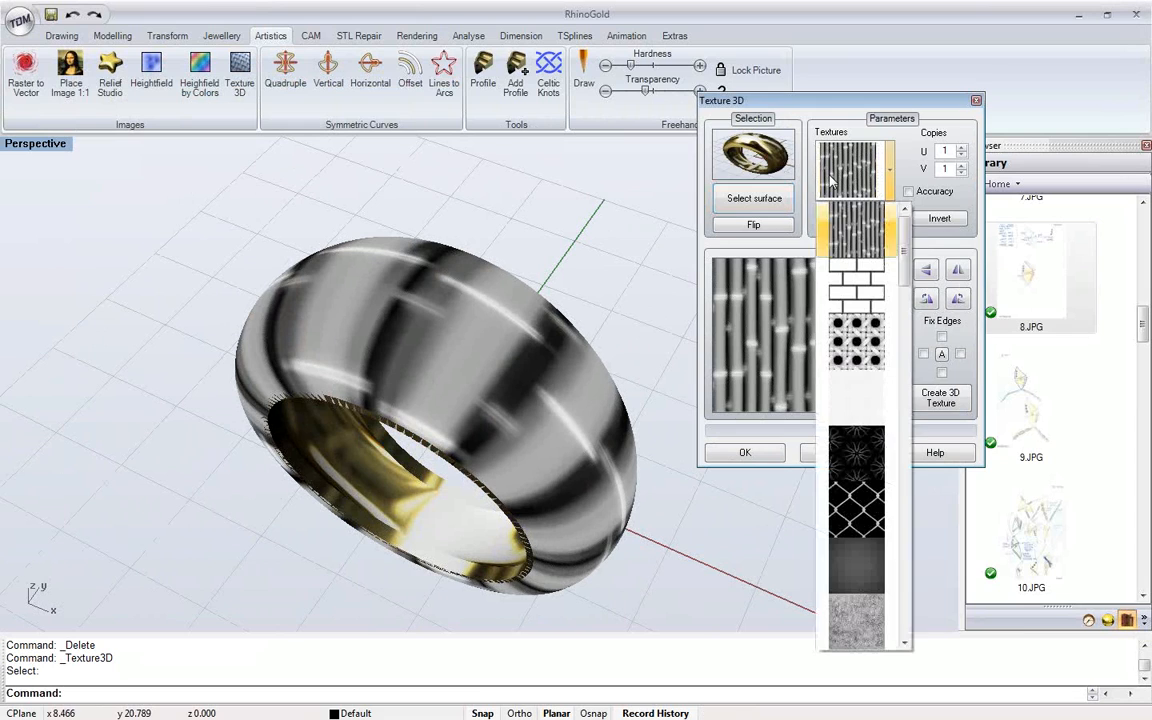
scroll(843, 230, "down", 10)
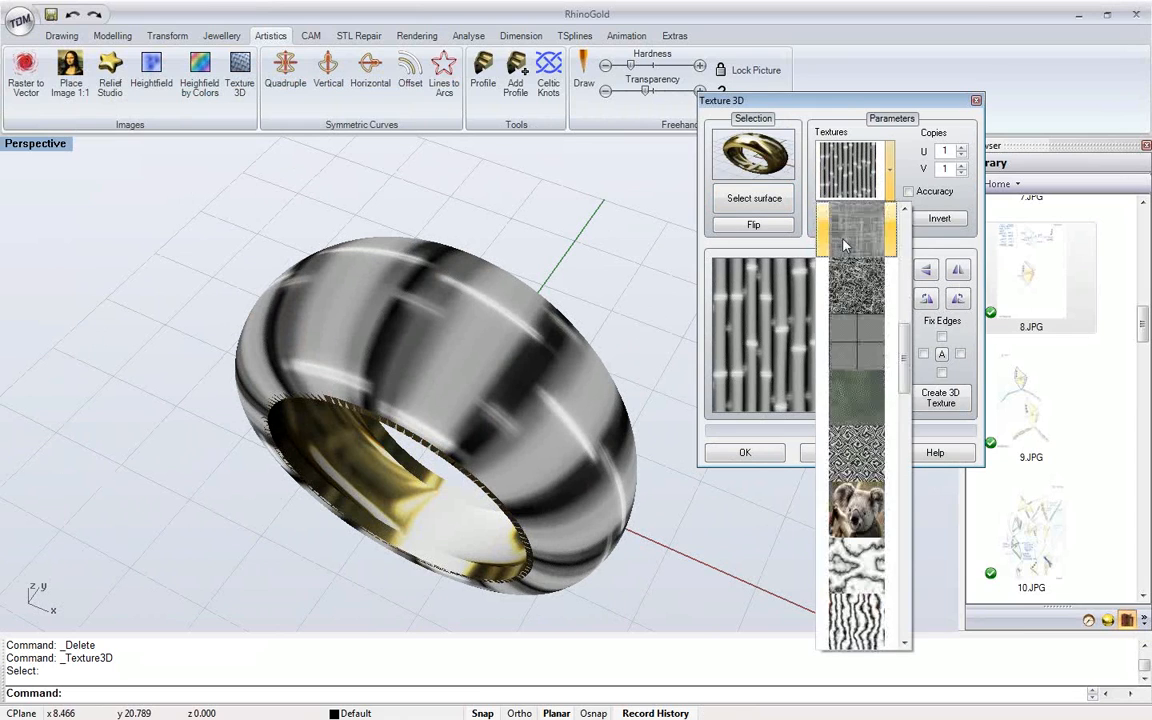
scroll(843, 243, "down", 10)
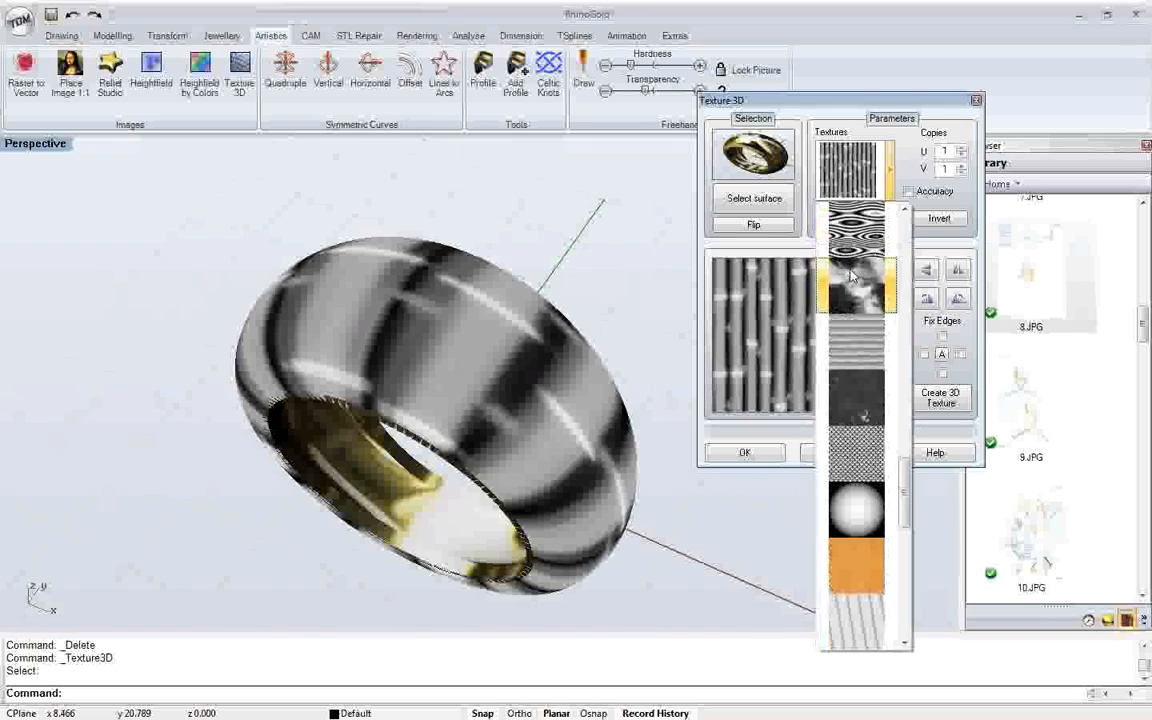
scroll(850, 322, "down", 3)
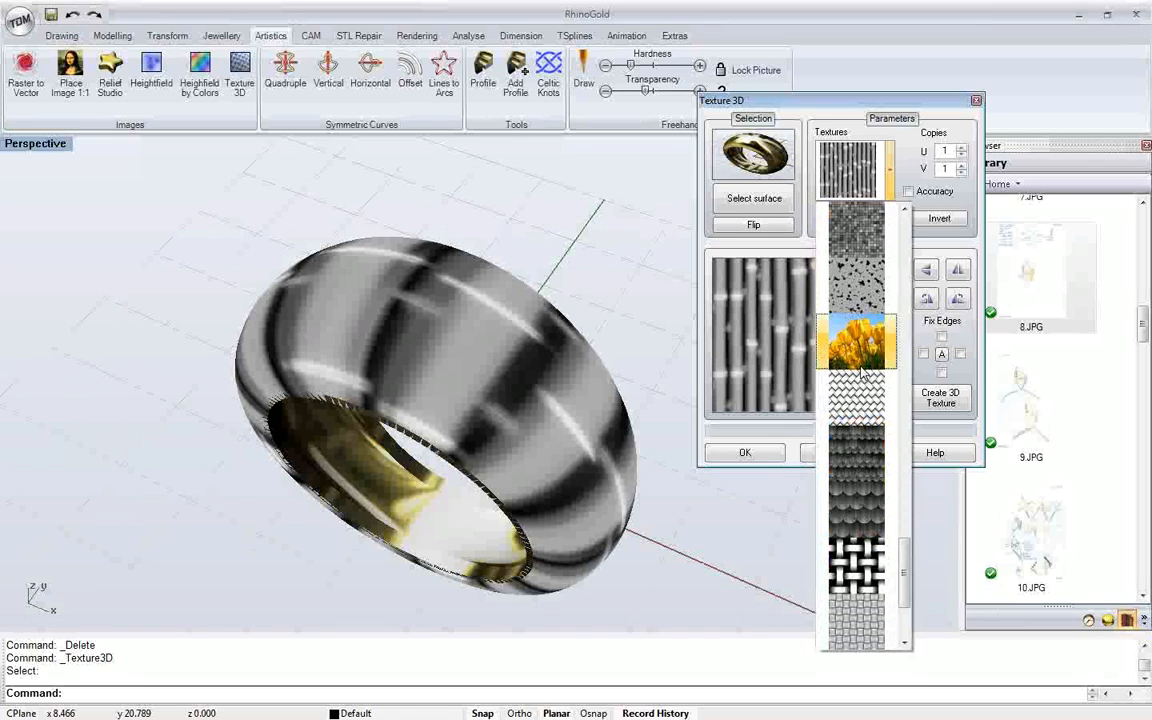
scroll(862, 365, "up", 10)
scroll(868, 340, "up", 10)
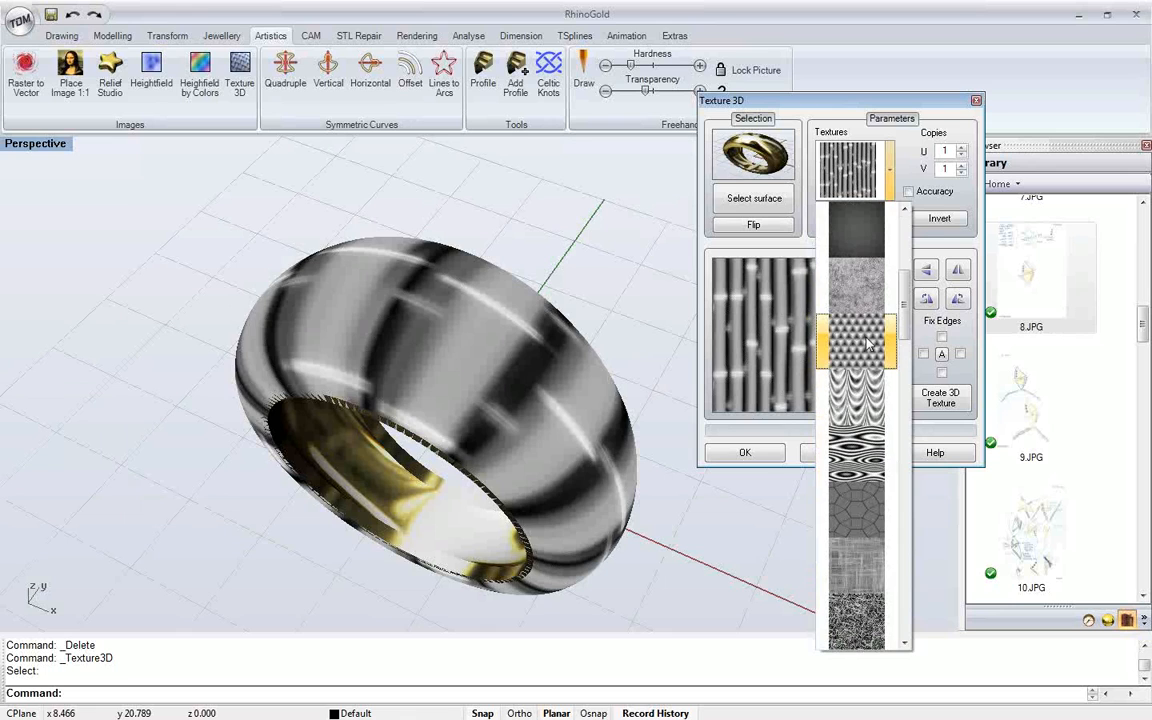
left_click(868, 343)
Set the number of texture copies in the U direction to 6
left_click(961, 147)
left_click(961, 147)
left_click(961, 147)
left_click(961, 147)
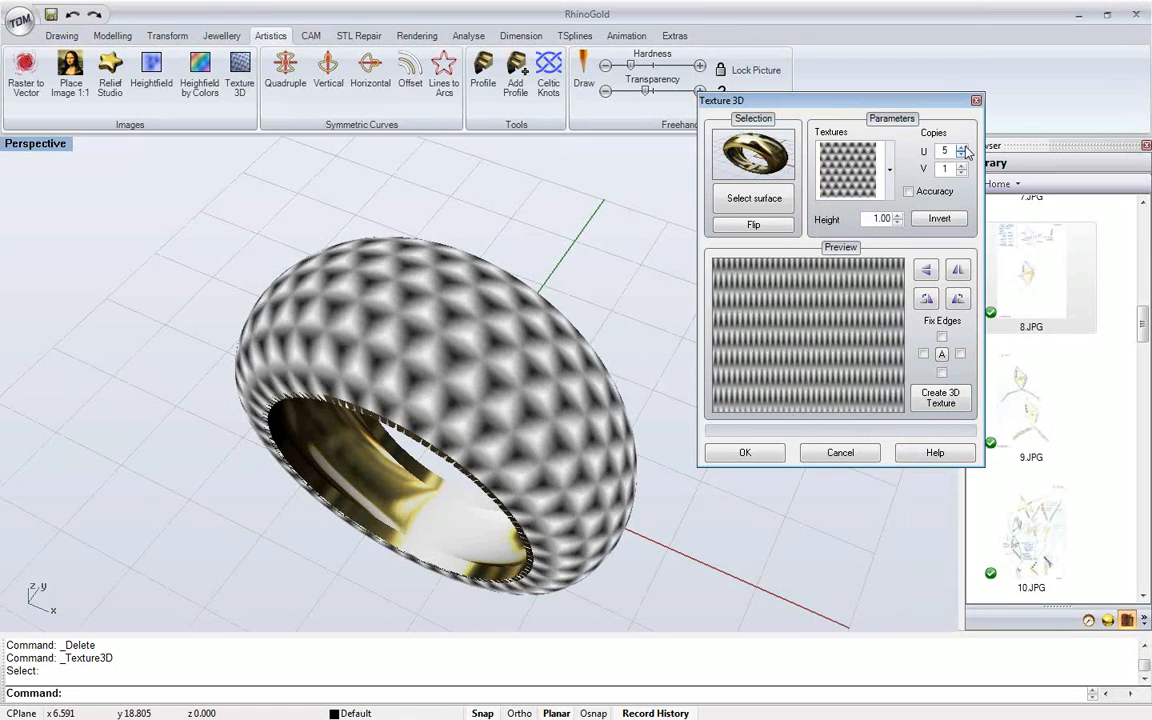
left_click(961, 147)
right_click_drag(600, 185, 650, 220)
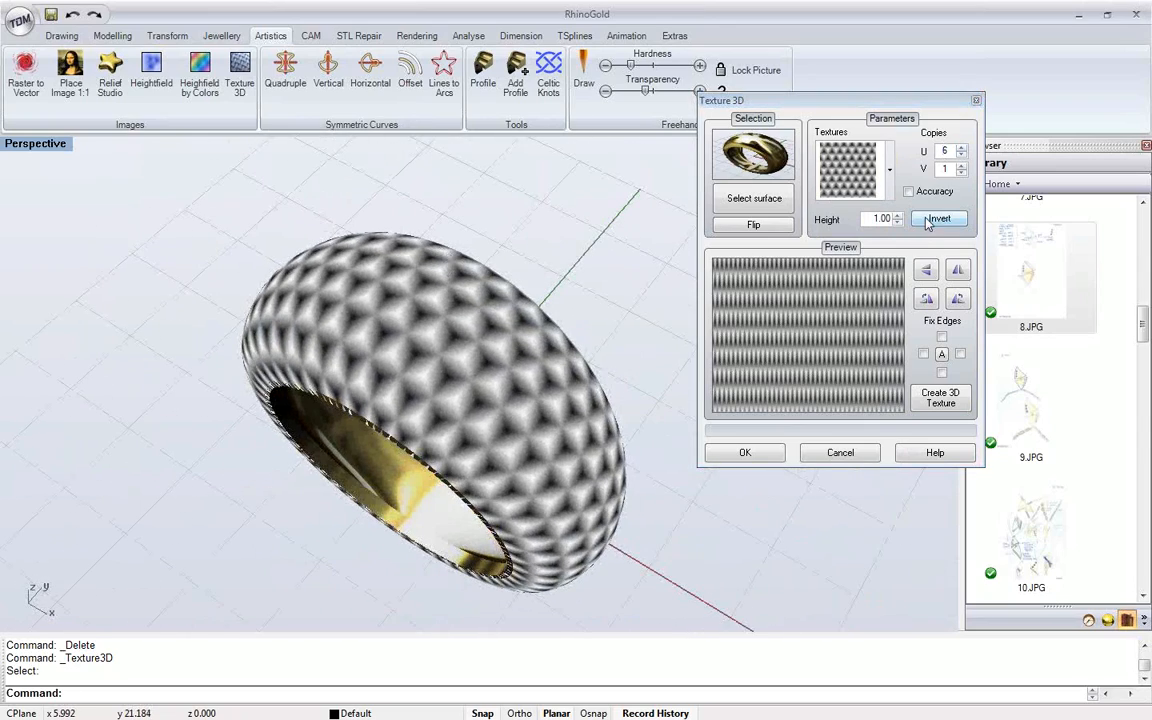
left_click(961, 147)
left_click(961, 147)
left_click(961, 155)
left_click(961, 155)
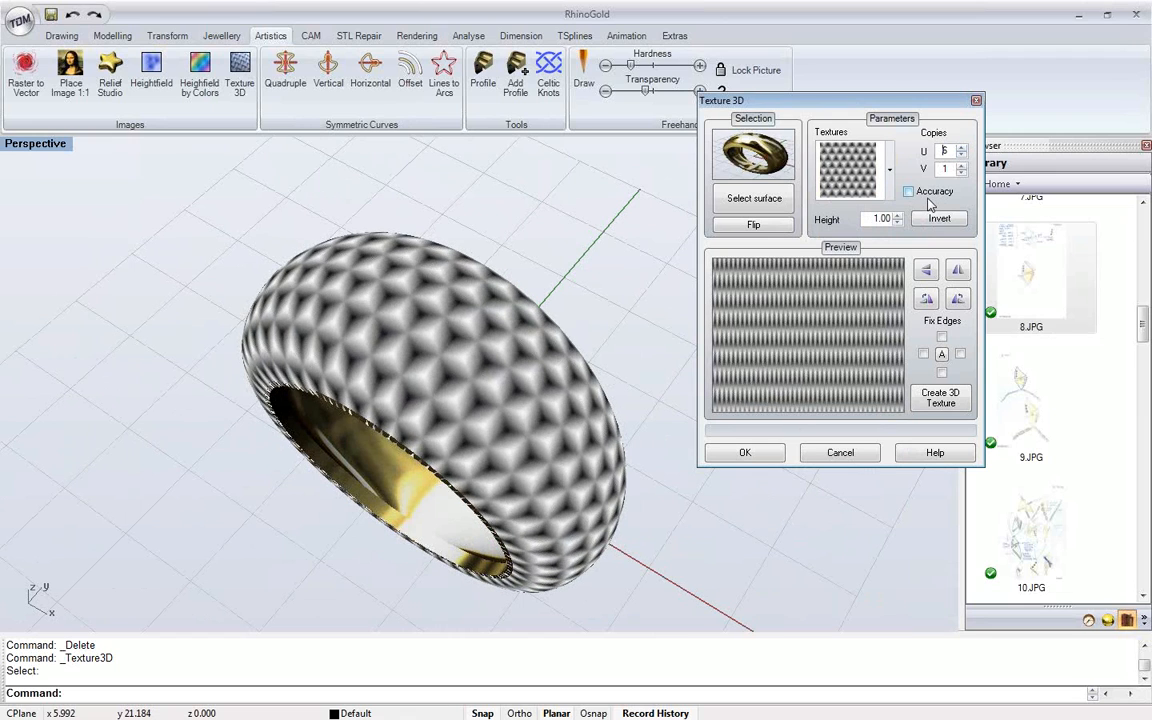
Try the Accuracy option on the ring's texture preview and switch it off again
scroll(400, 335, "up", 5)
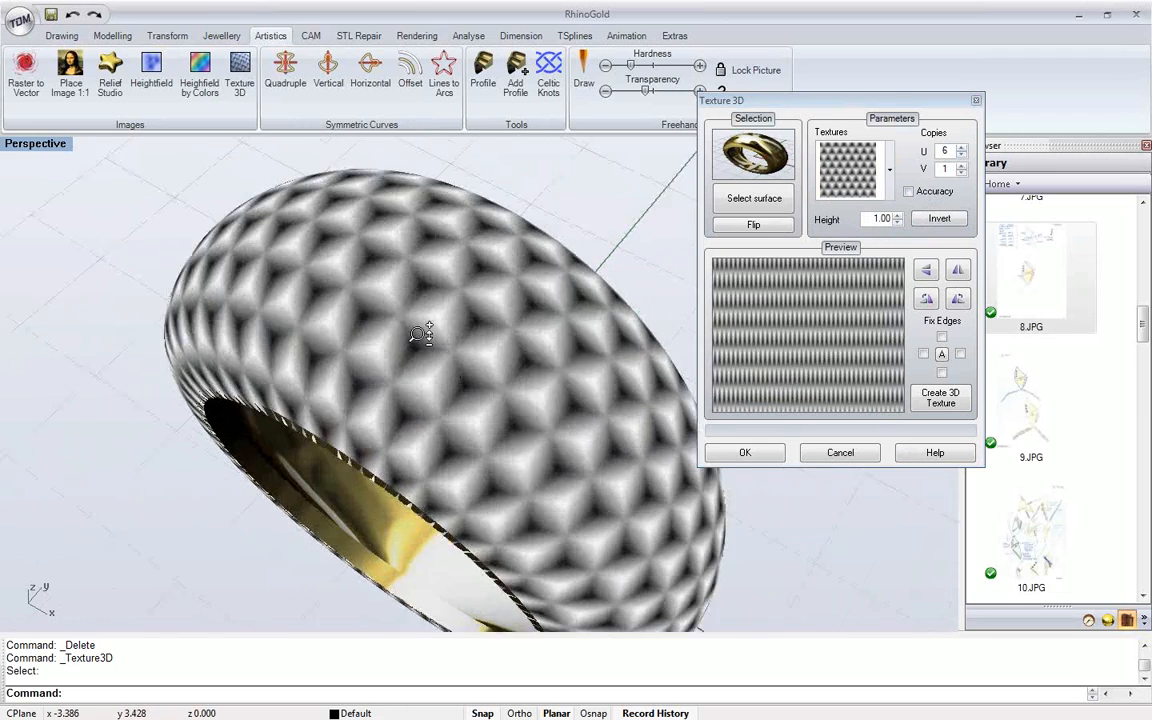
left_click(909, 192)
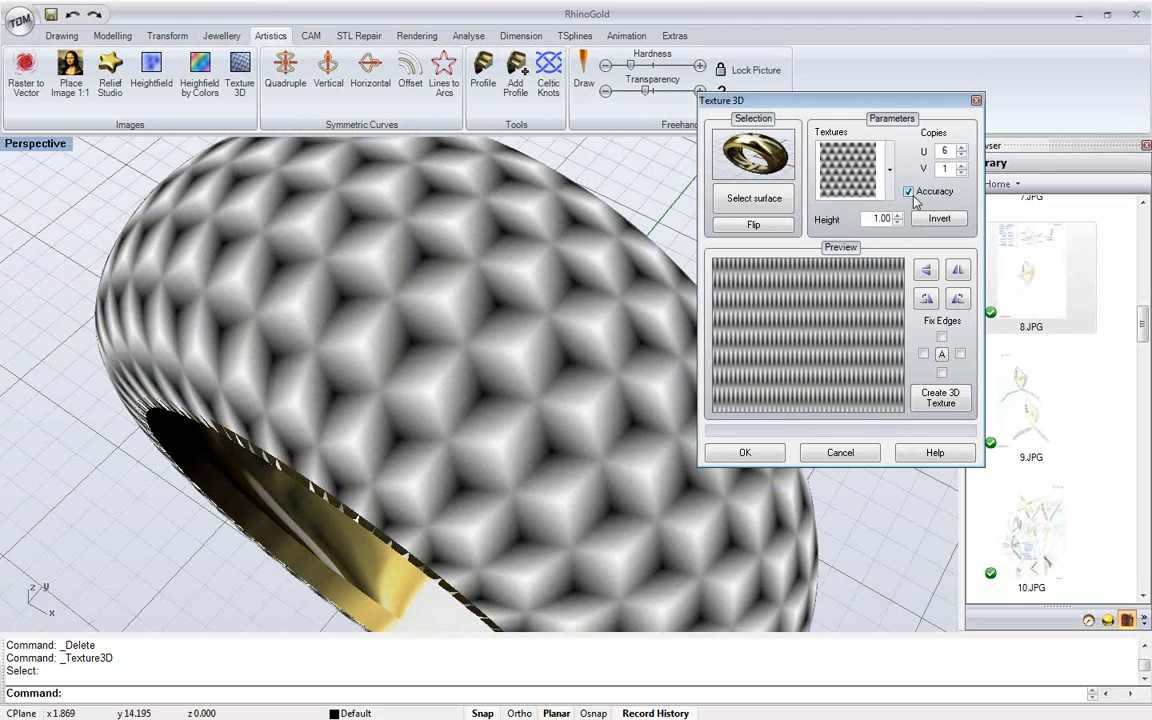
left_click(908, 192)
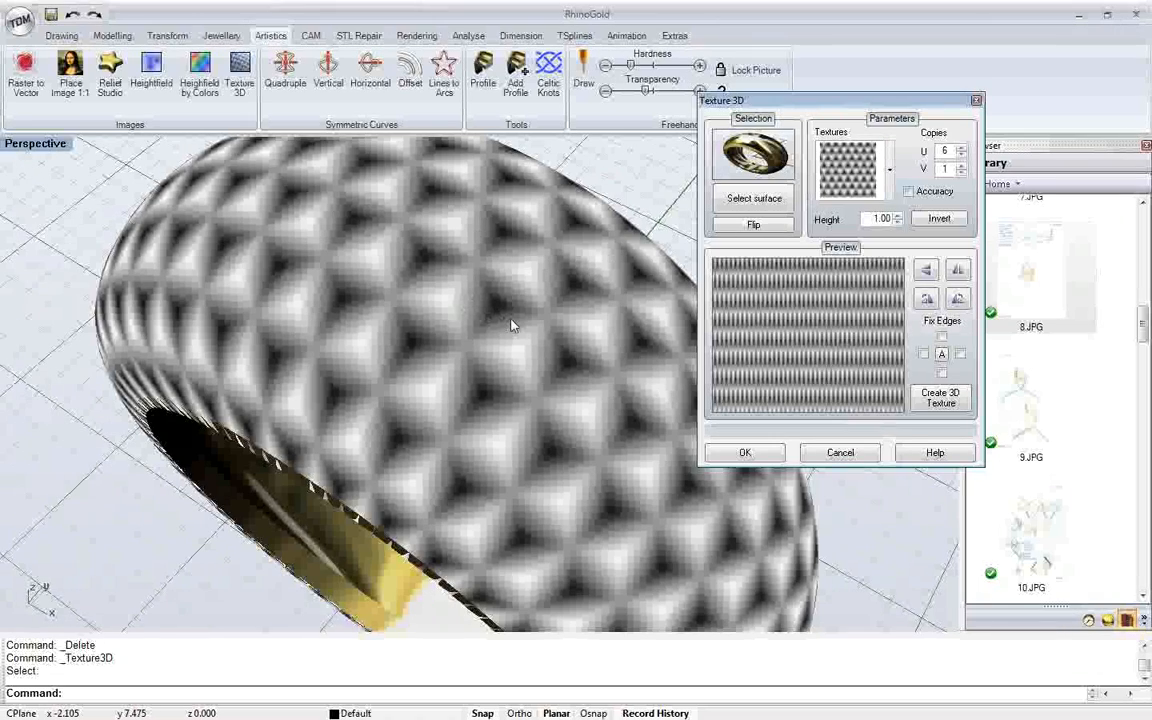
Create the 3D texture on the ring's outer surface and accept the result
right_click_drag(514, 326, 527, 288)
scroll(514, 320, "down", 5)
right_click_drag(512, 339, 468, 332)
left_click(940, 398)
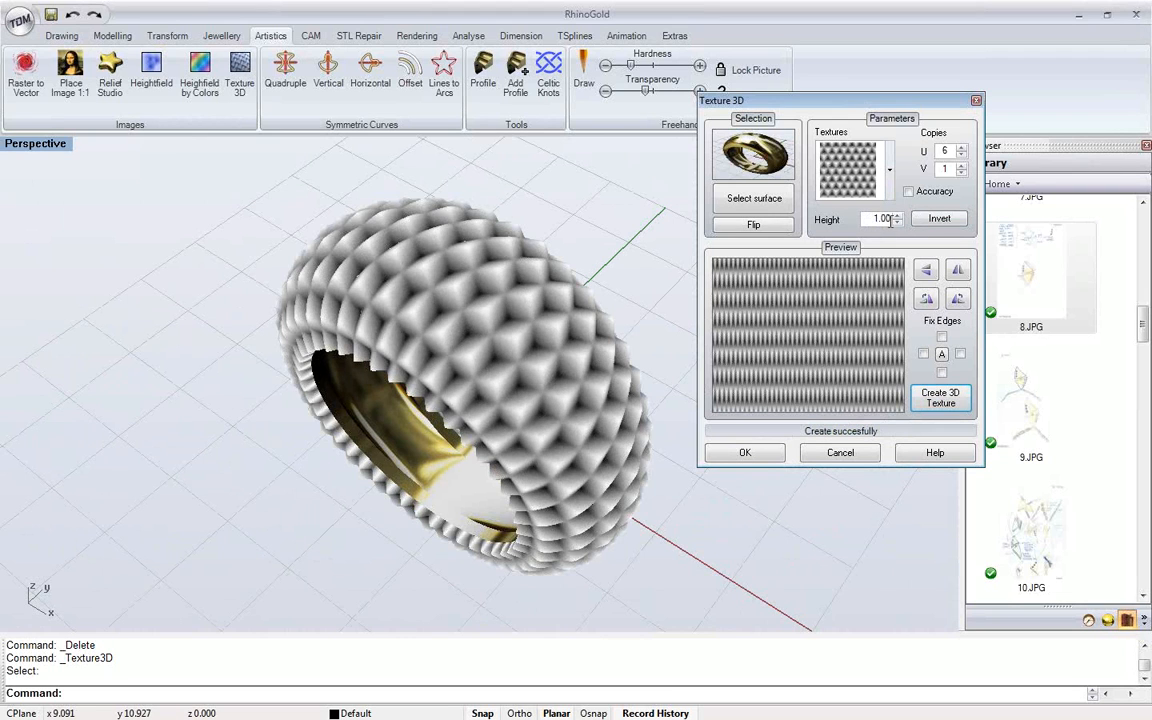
right_click_drag(432, 264, 340, 250)
left_click(714, 455)
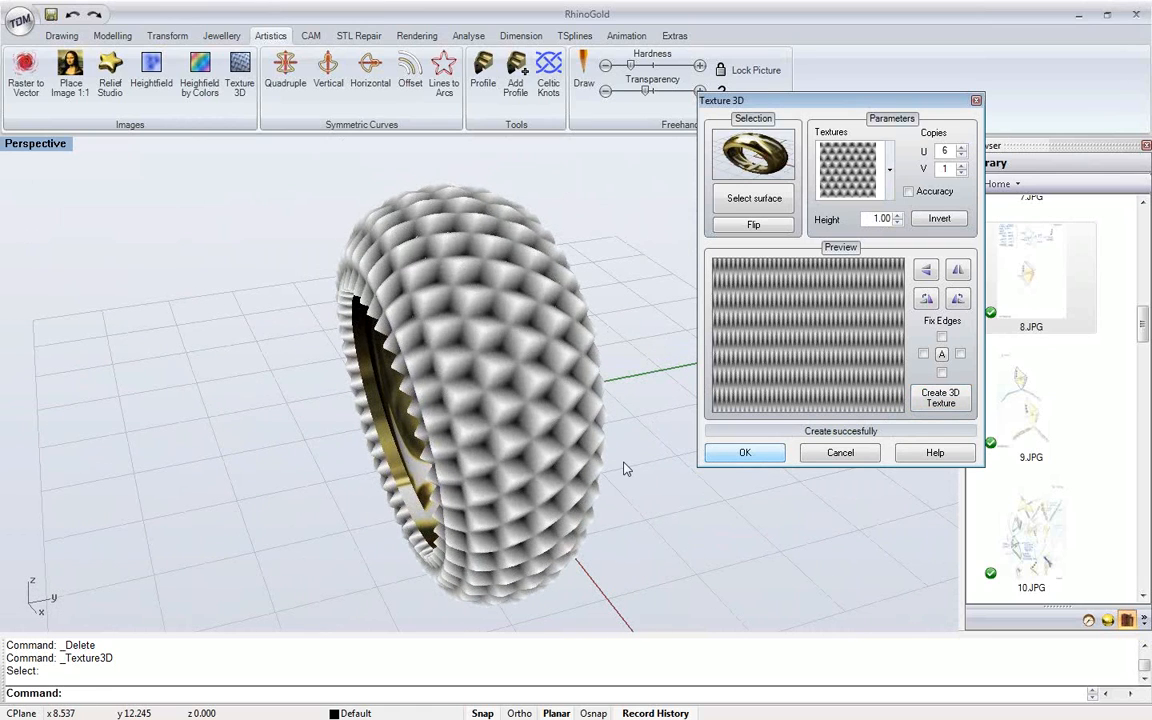
Examine the textured ring from several angles in the Perspective view and from the front
right_click_drag(488, 375, 345, 340)
scroll(521, 335, "up", 2)
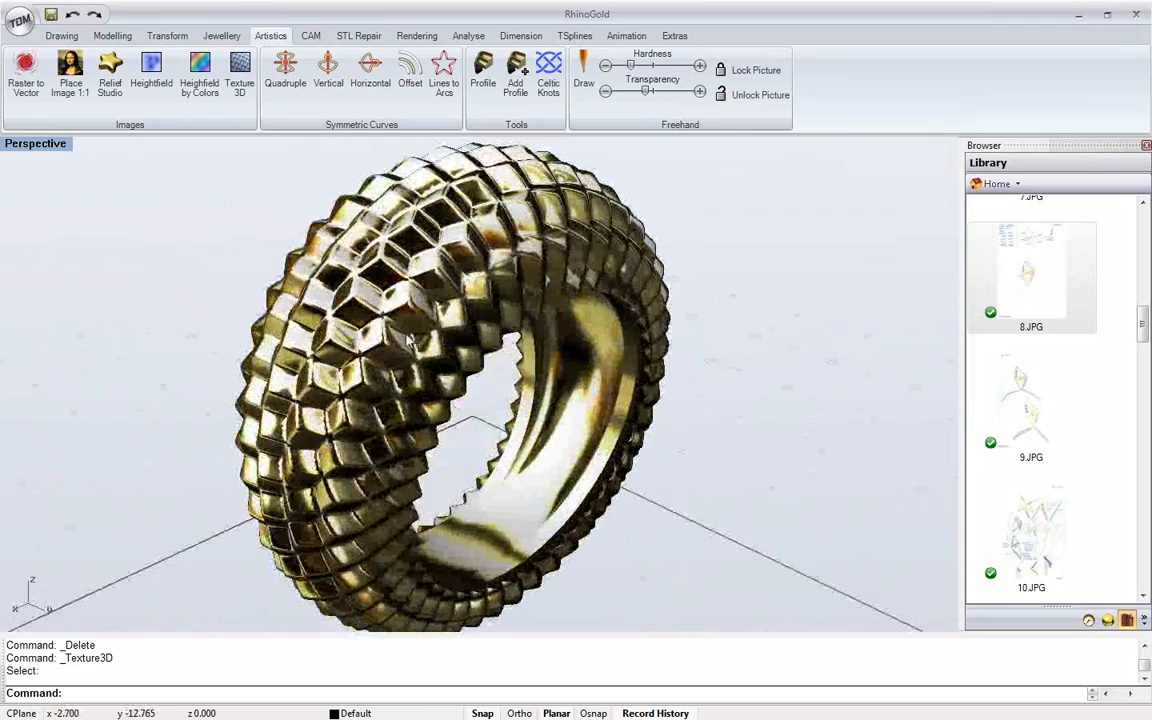
right_click_drag(502, 281, 418, 312)
scroll(450, 325, "down", 2)
scroll(450, 322, "up", 2)
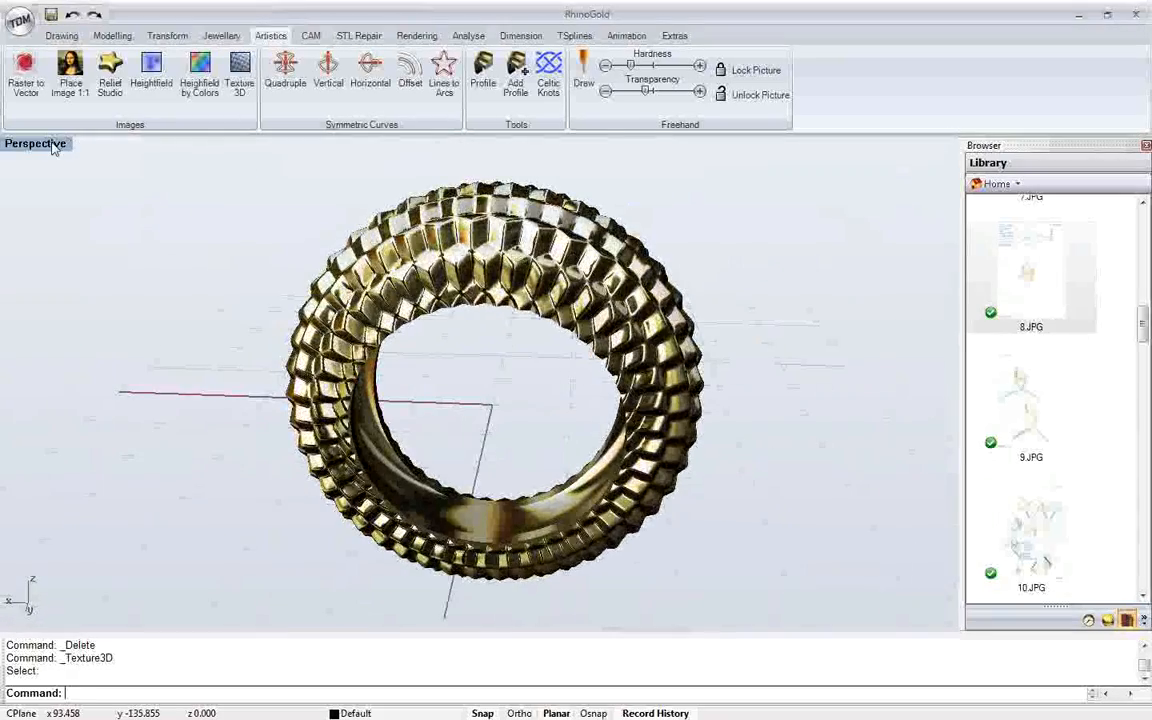
double_click(54, 147)
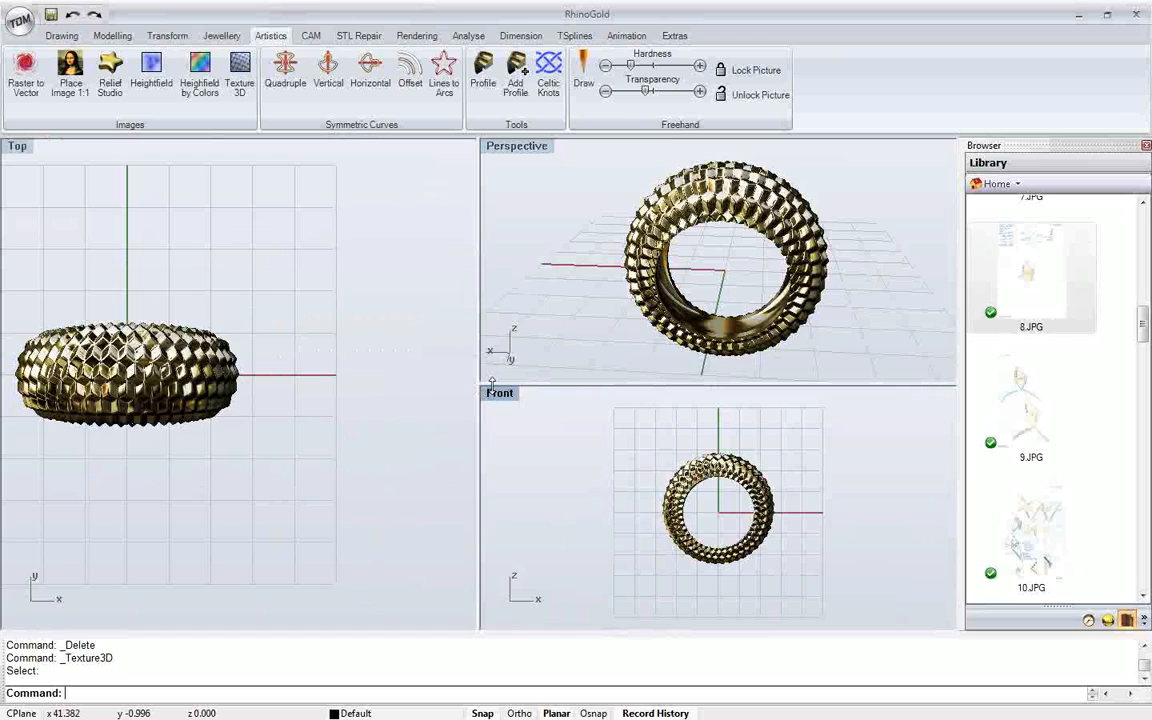
double_click(496, 391)
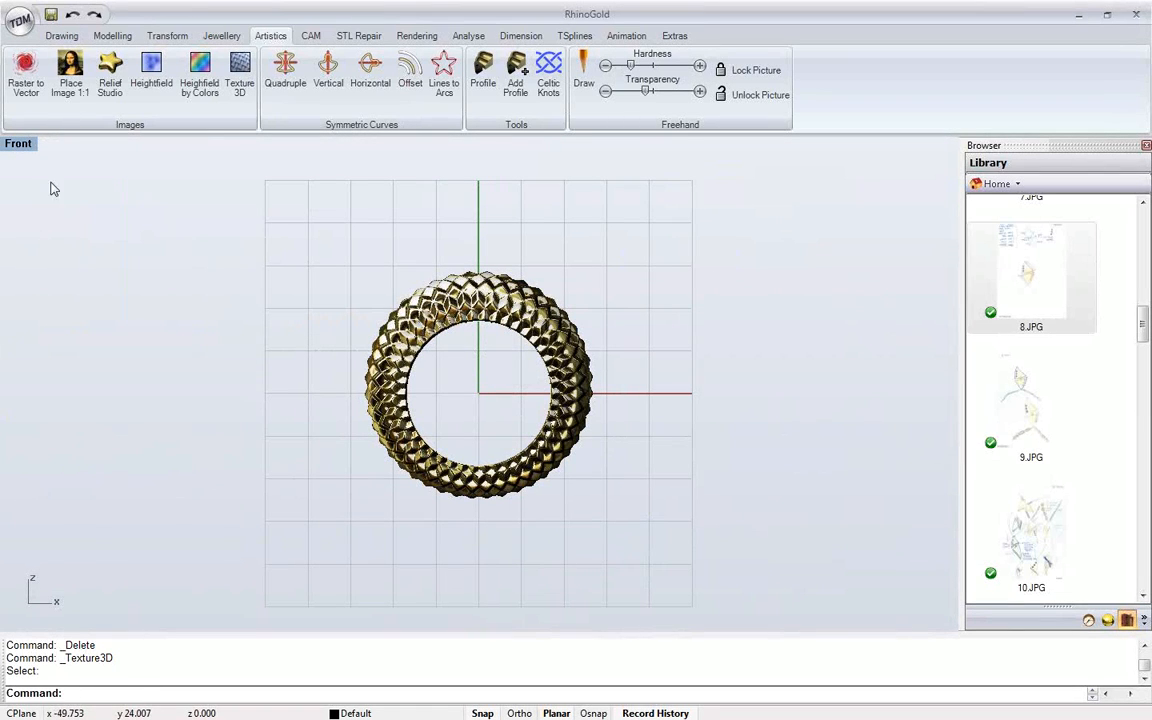
double_click(20, 150)
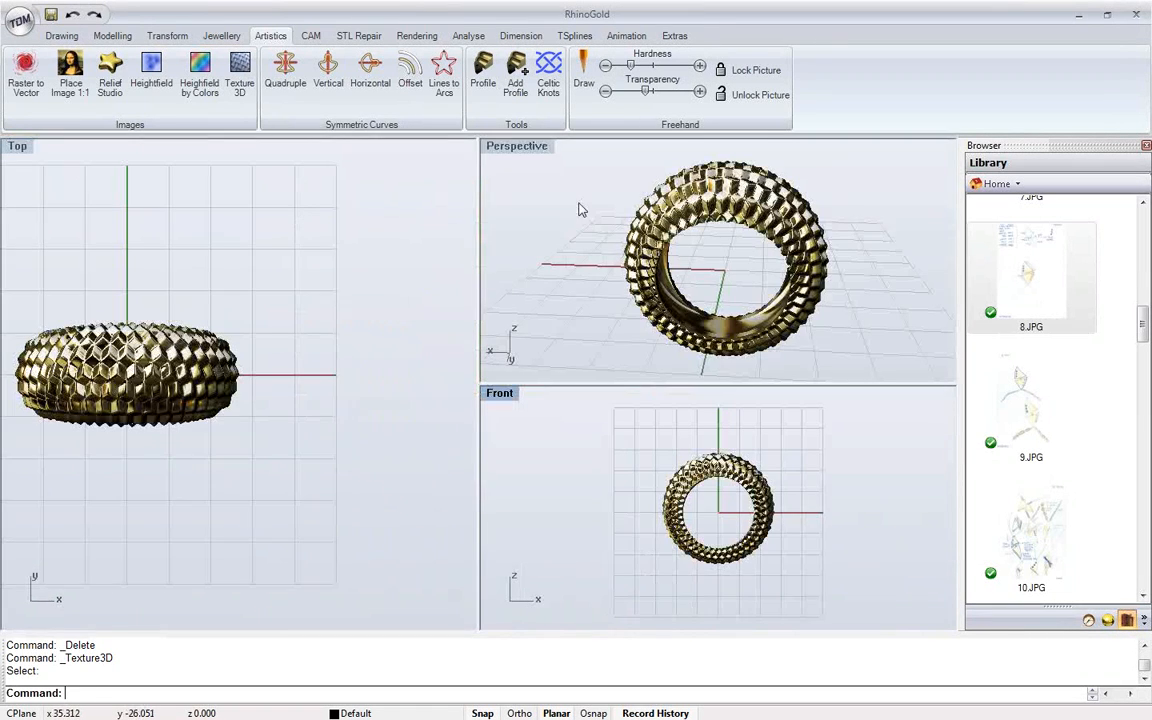
right_click_drag(836, 260, 578, 185)
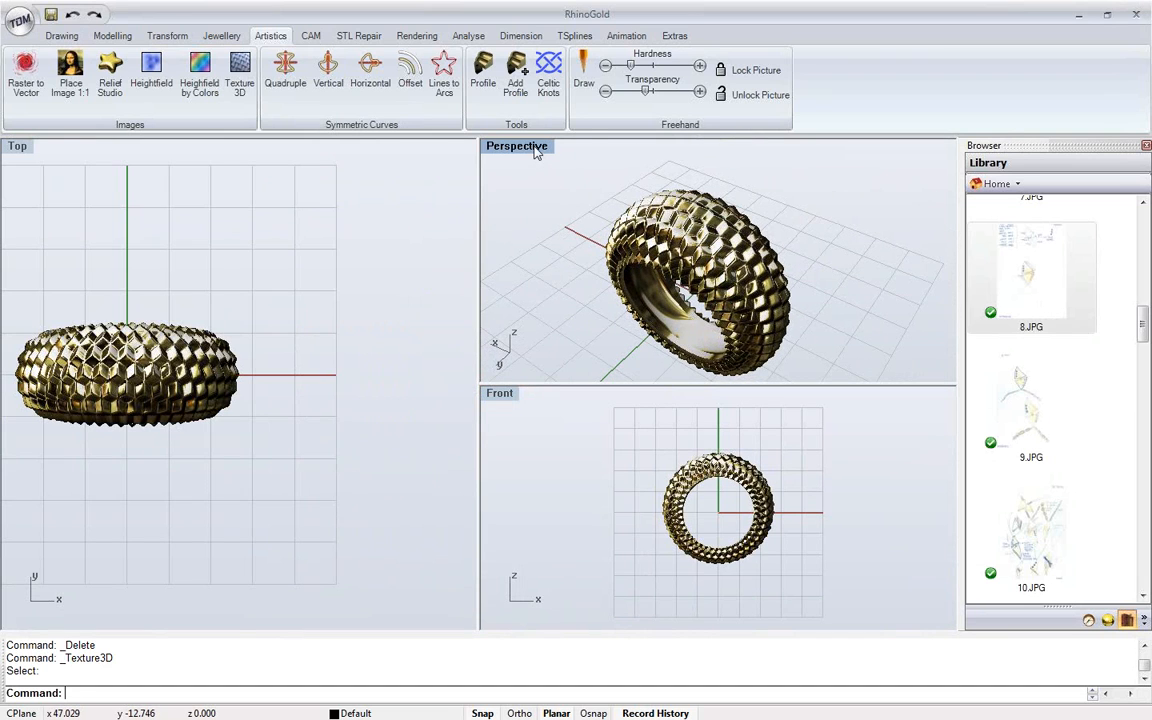
double_click(537, 147)
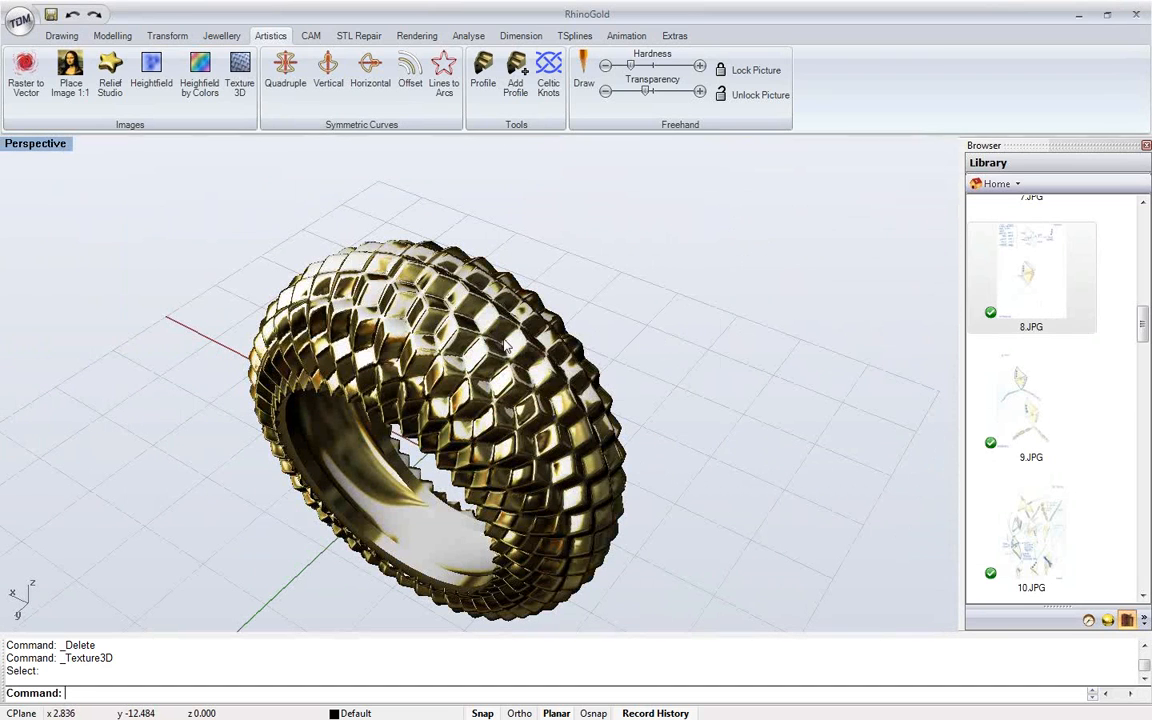
Switch to PowerPoint and start the slide show from the Textures 3D slide
key("alt+Tab")
key("alt+Tab")
key("alt+Tab")
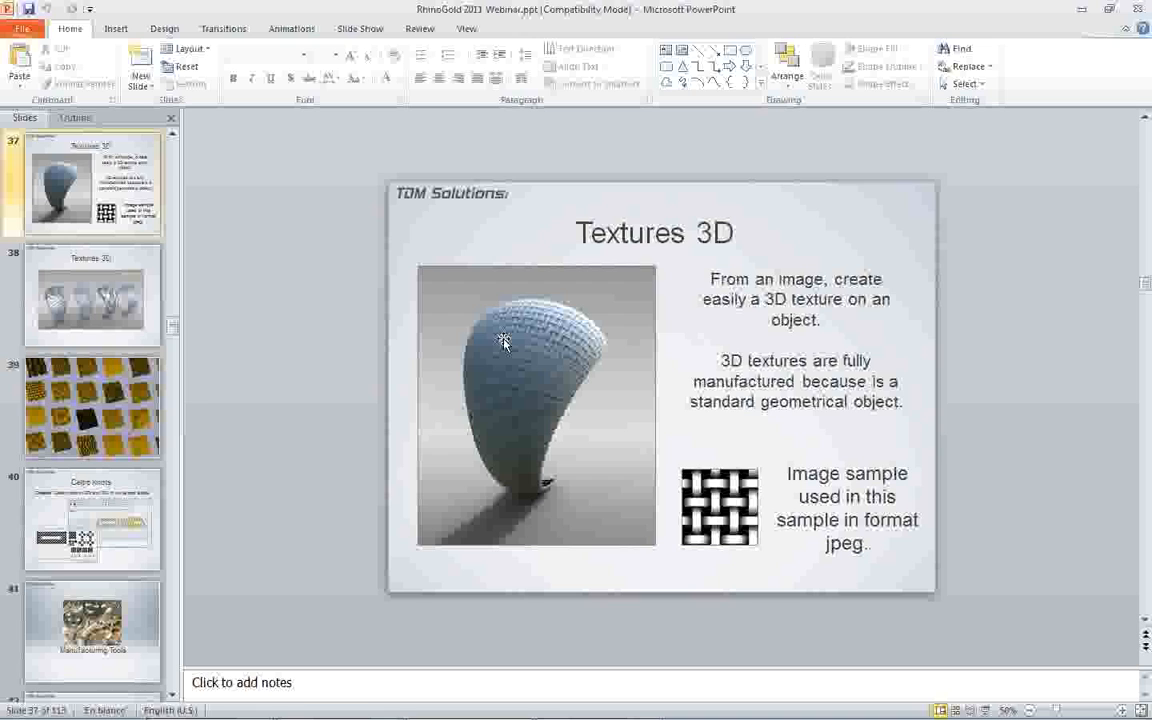
left_click(1006, 710)
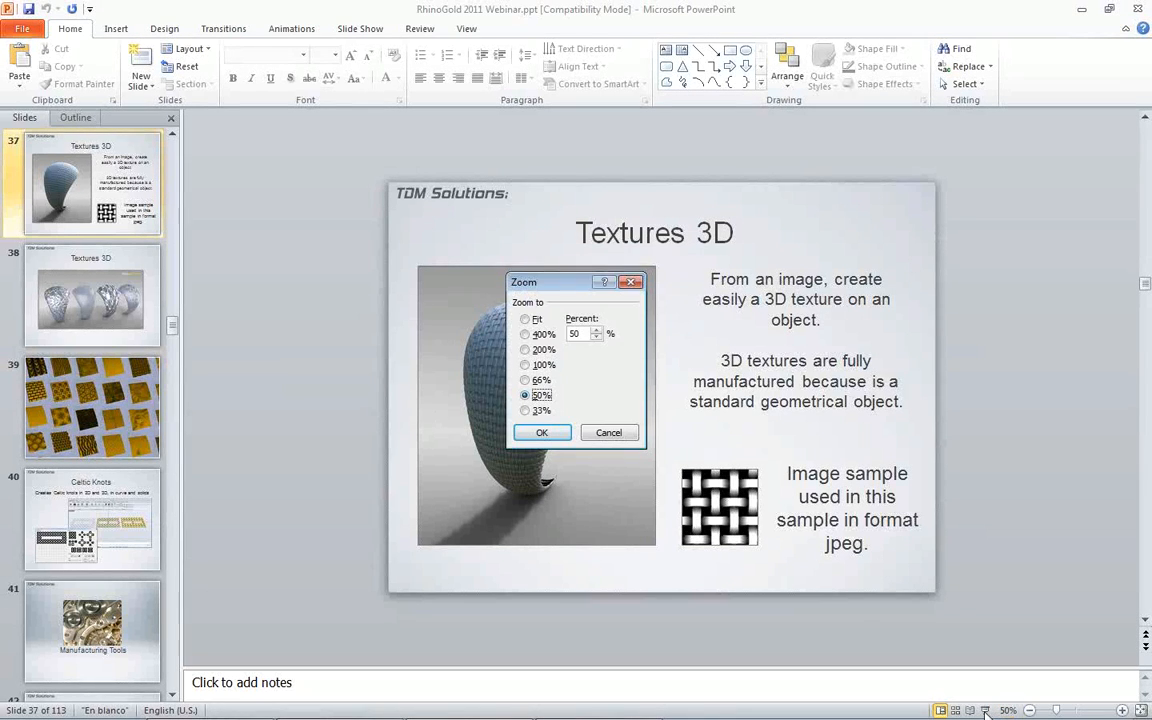
left_click(620, 438)
left_click(984, 711)
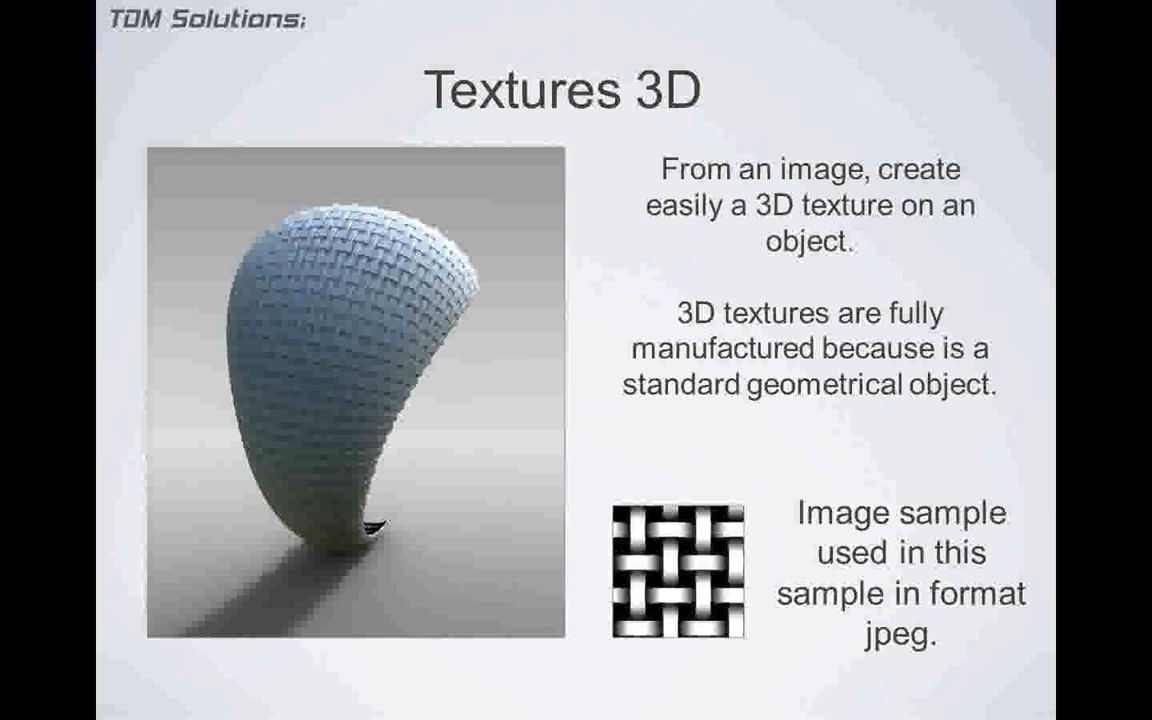
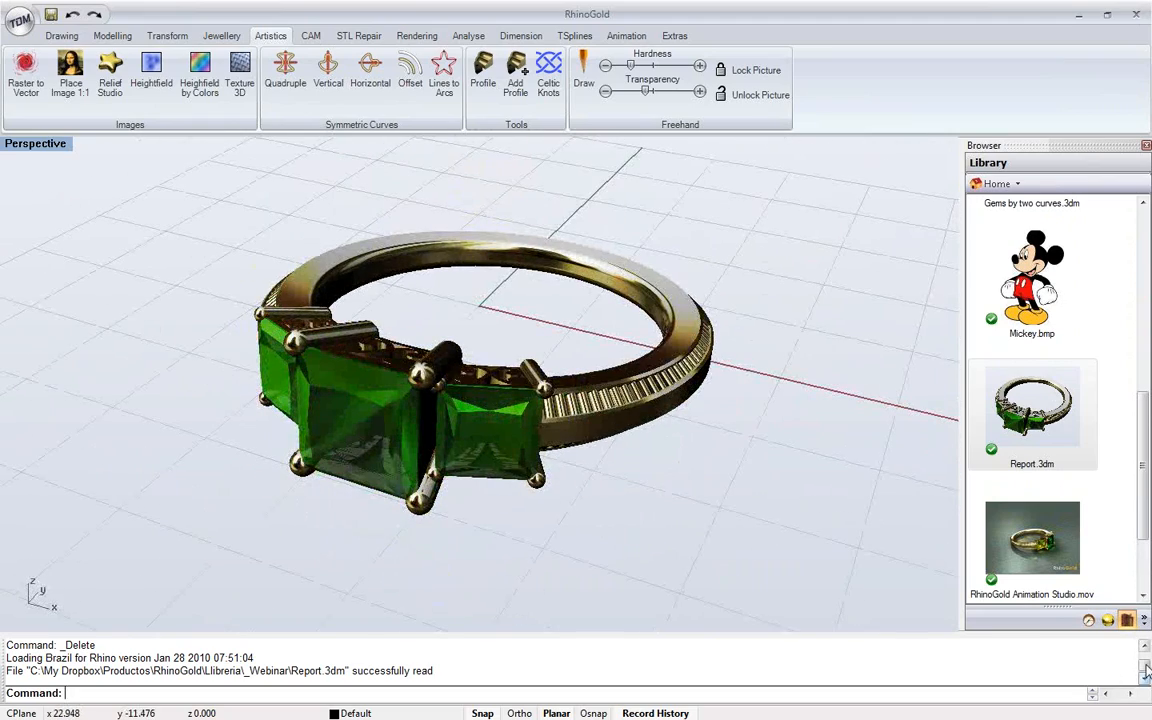
Apply the Gold 14k Pink Polish material from the Render library's metals to the three-stone ring
left_click(1107, 620)
right_click_drag(578, 360, 470, 391)
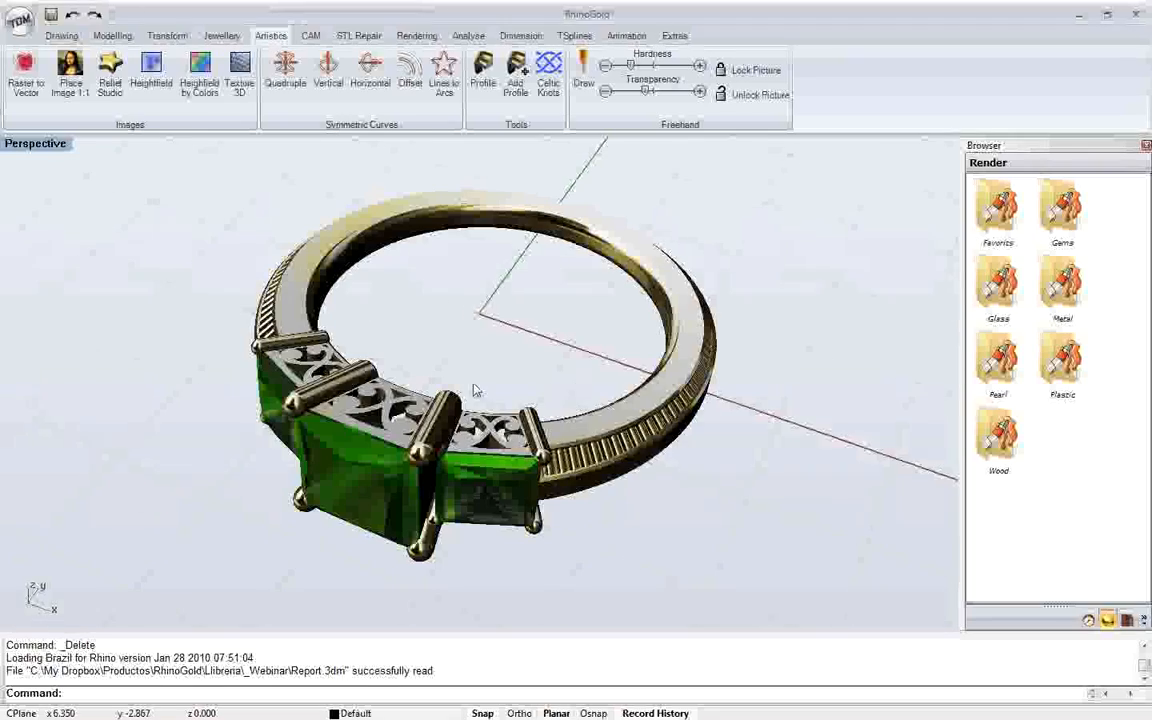
right_click_drag(270, 293, 295, 276)
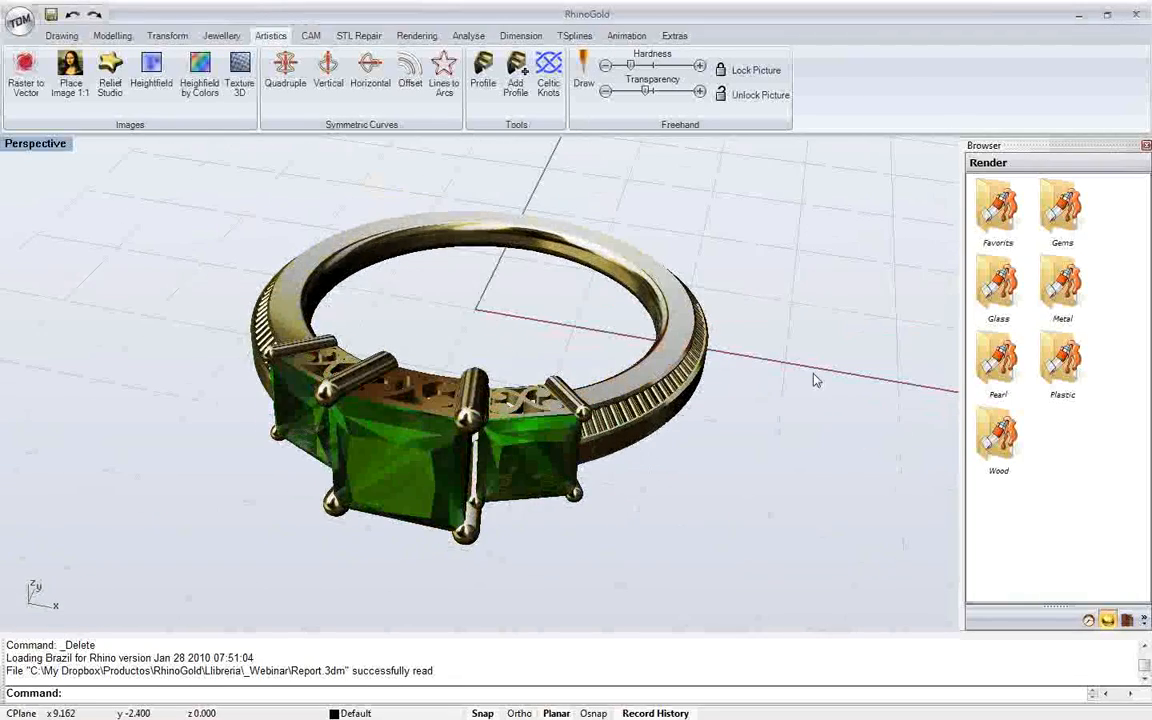
double_click(1066, 290)
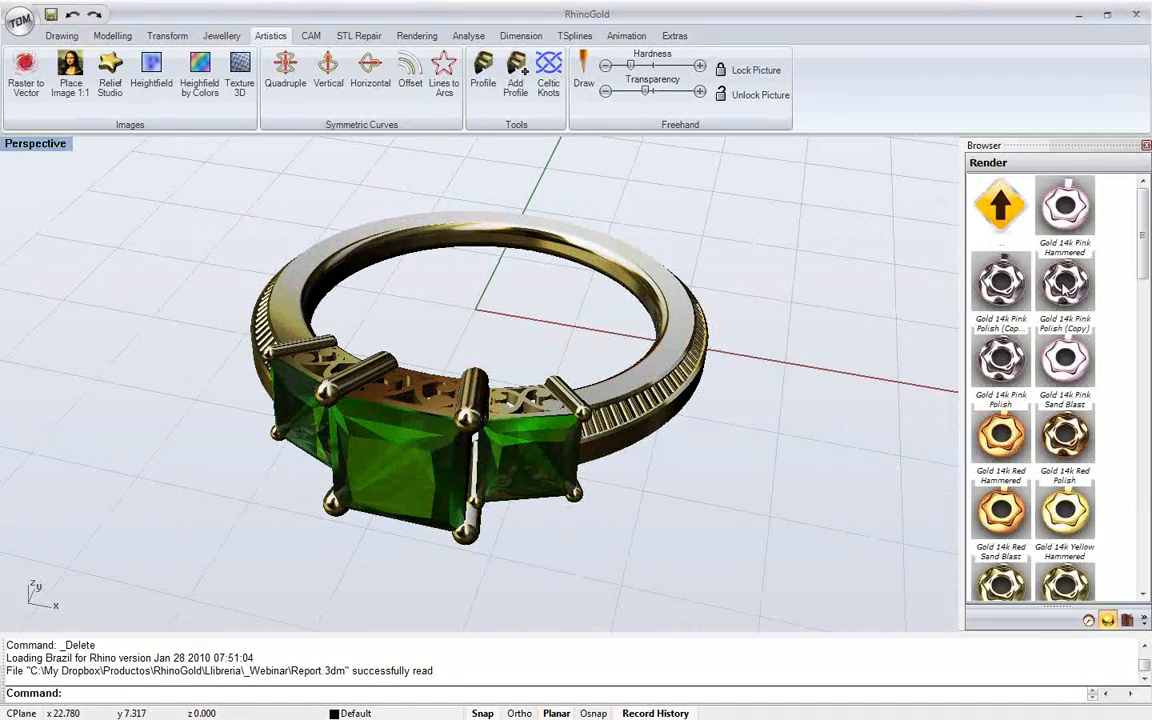
mouse_move(1147, 255)
left_mouse_down()
mouse_move(1147, 336)
mouse_move(1147, 260)
left_mouse_up()
left_click_drag(1001, 360, 655, 373)
right_click_drag(576, 335, 601, 337)
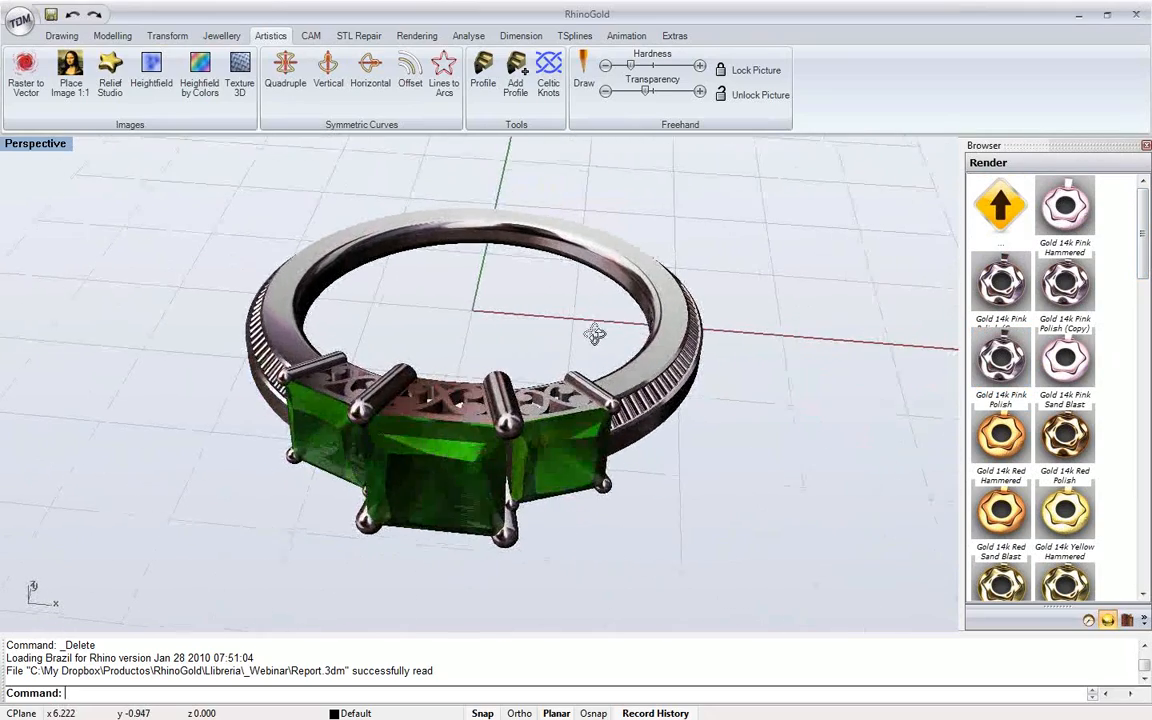
Apply the Ruby material from the Render library's gems to the two side stones and the centre stone
double_click(1009, 240)
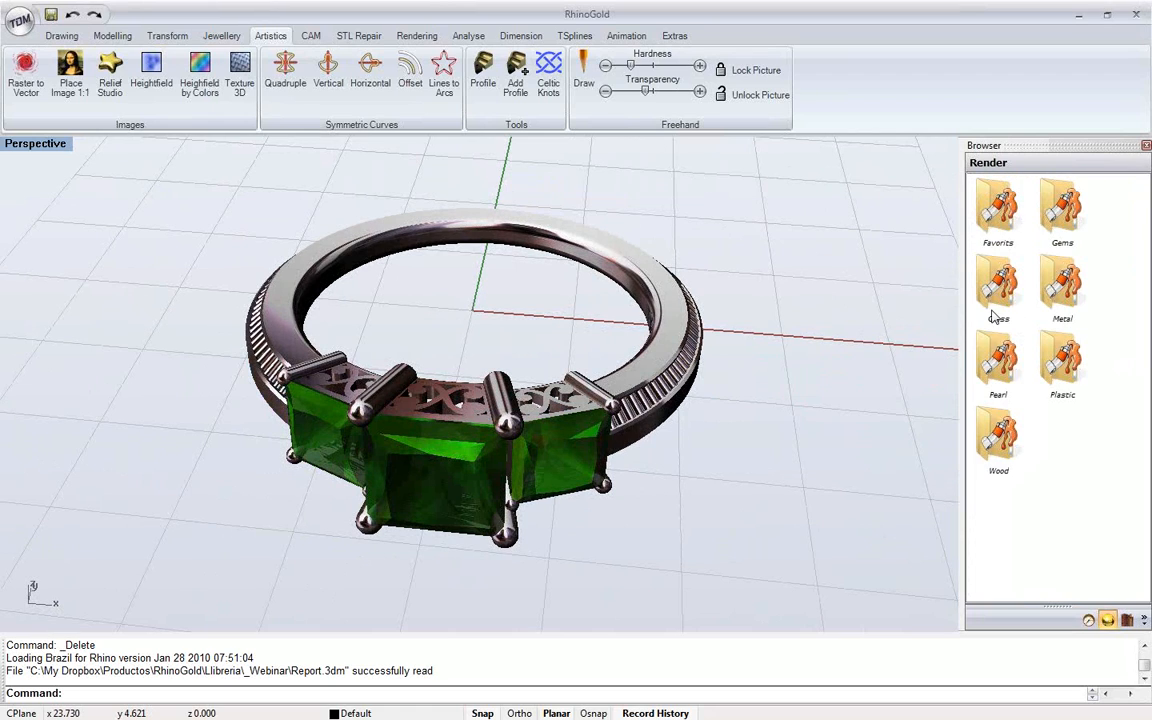
double_click(1055, 235)
left_click_drag(1147, 208, 1110, 472)
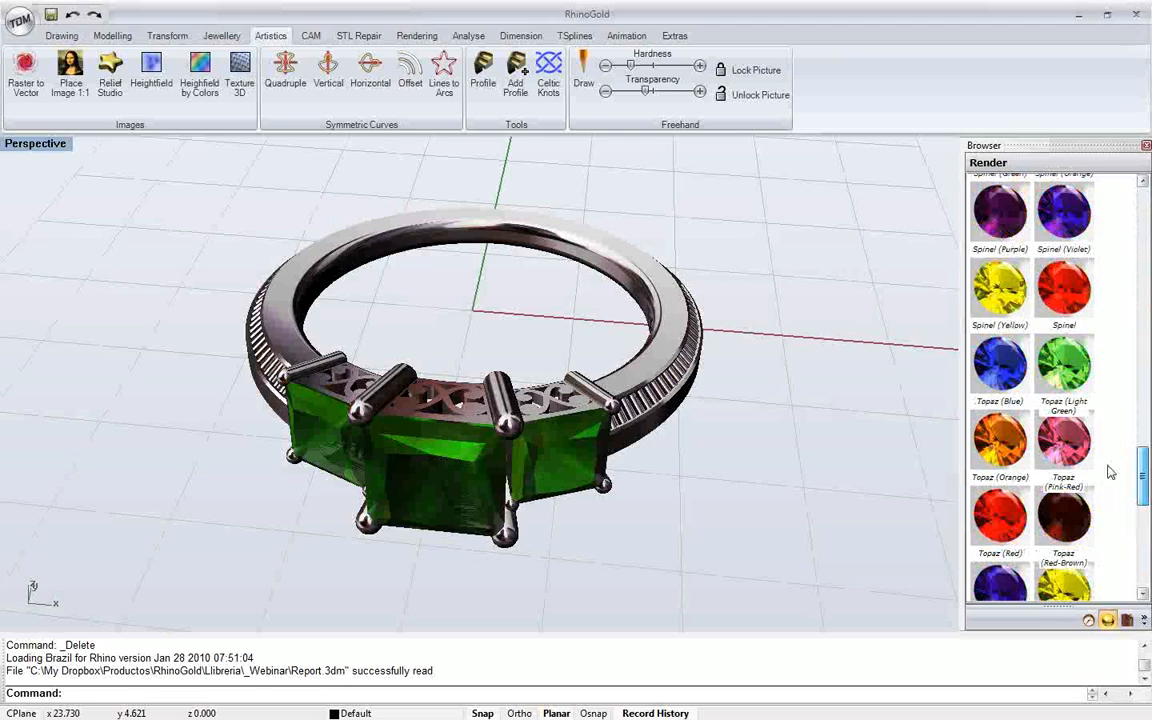
scroll(1113, 329, "up", 5)
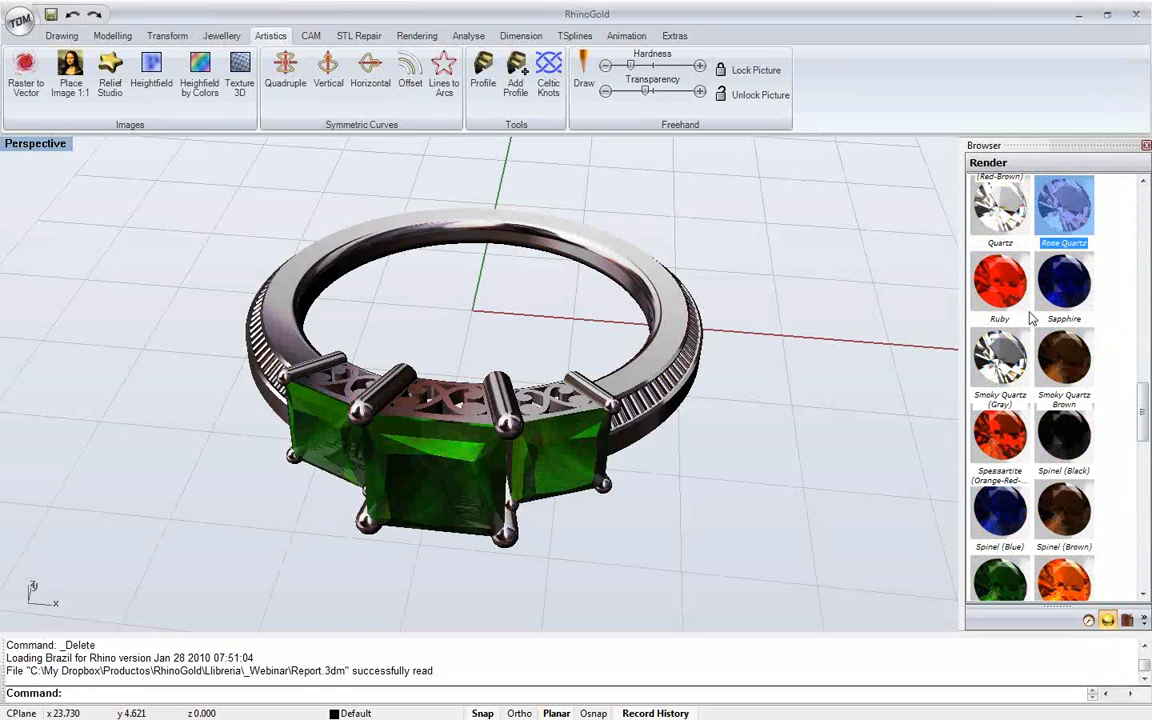
left_click_drag(1000, 282, 540, 420)
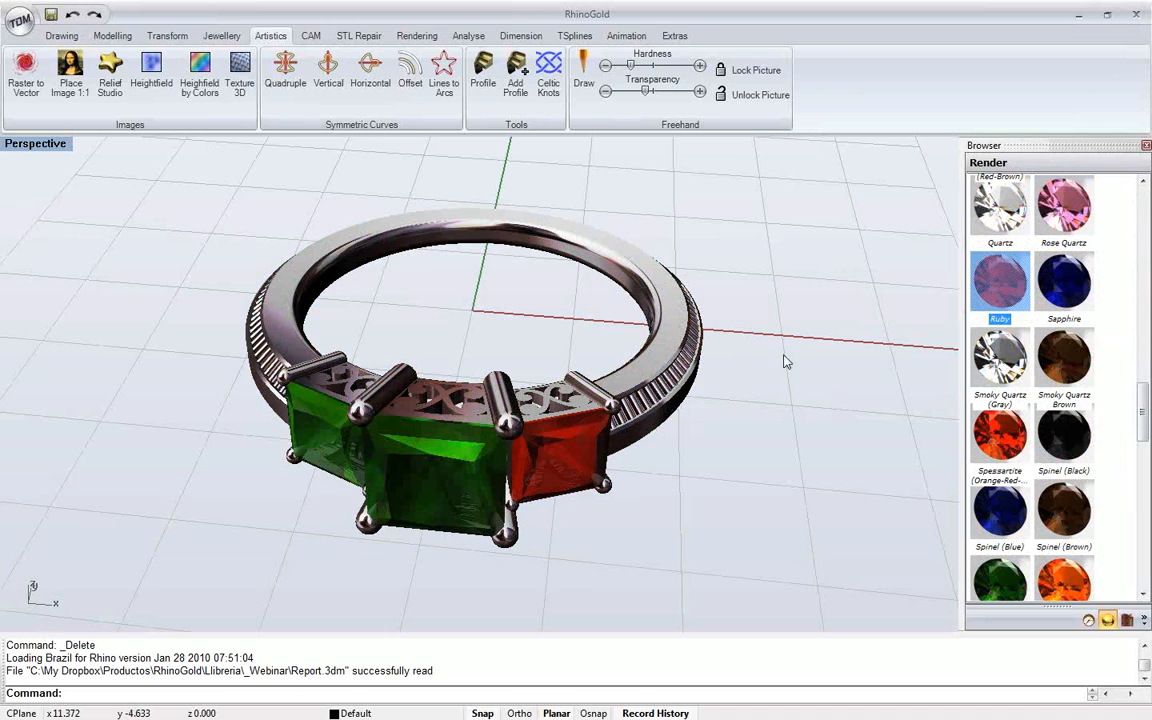
left_click_drag(1000, 281, 340, 432)
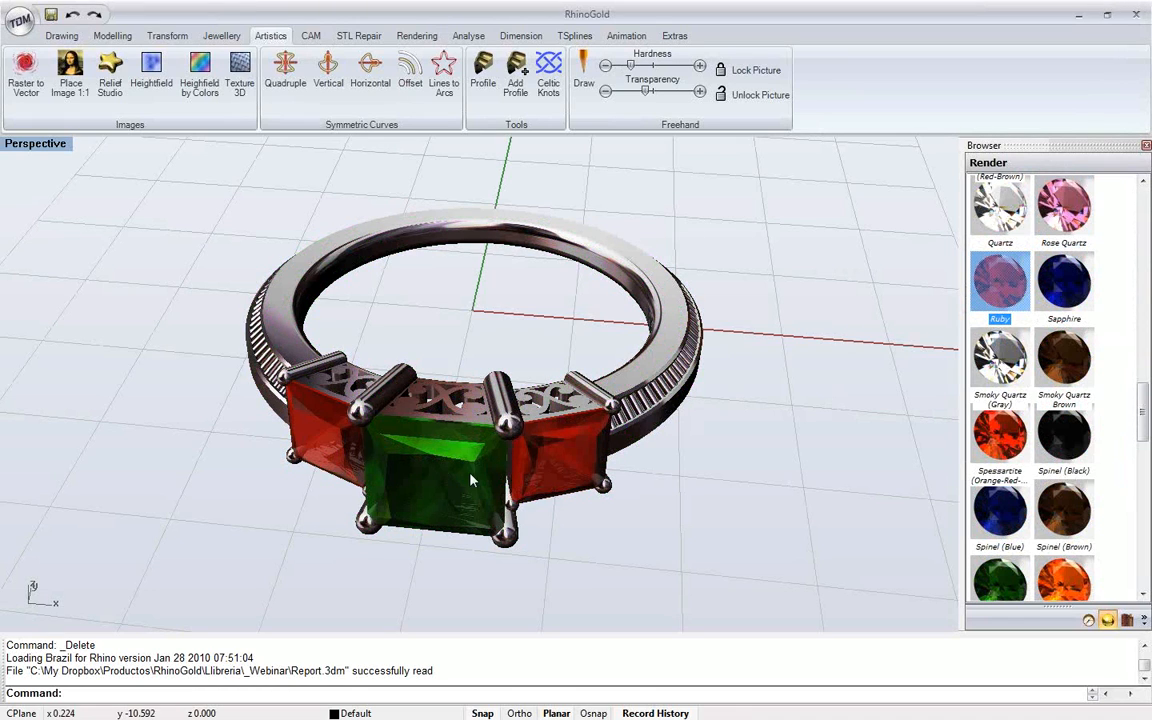
left_click(435, 455)
left_click(469, 491)
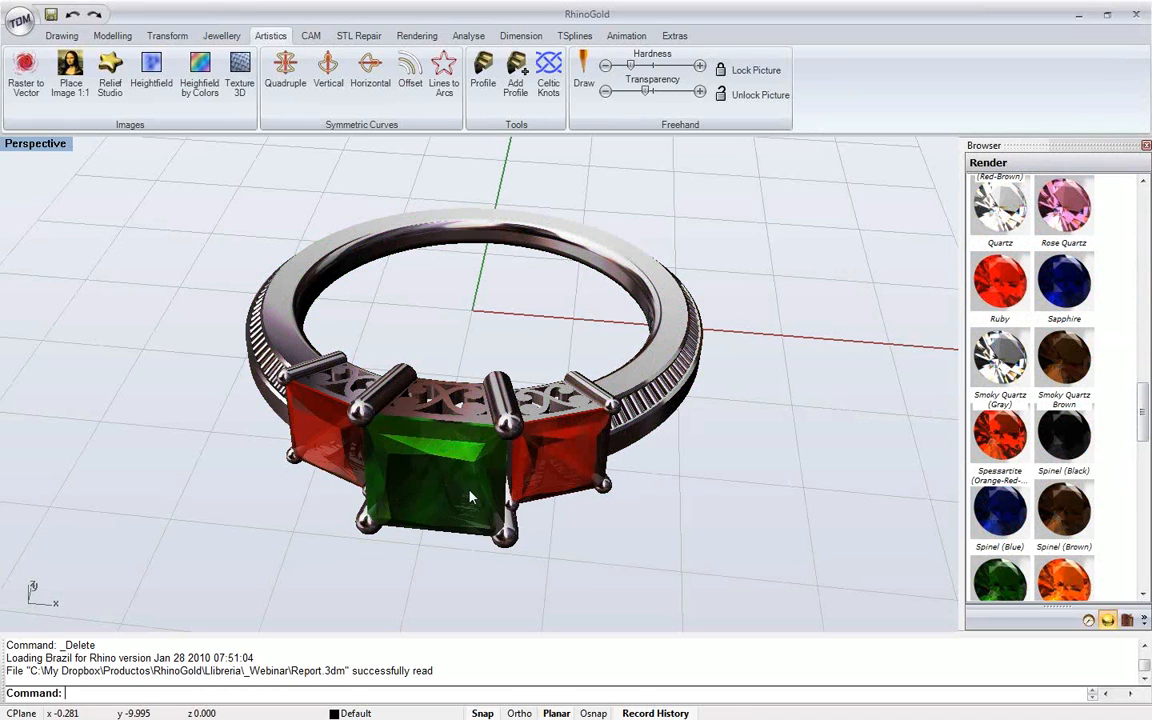
left_click(995, 287)
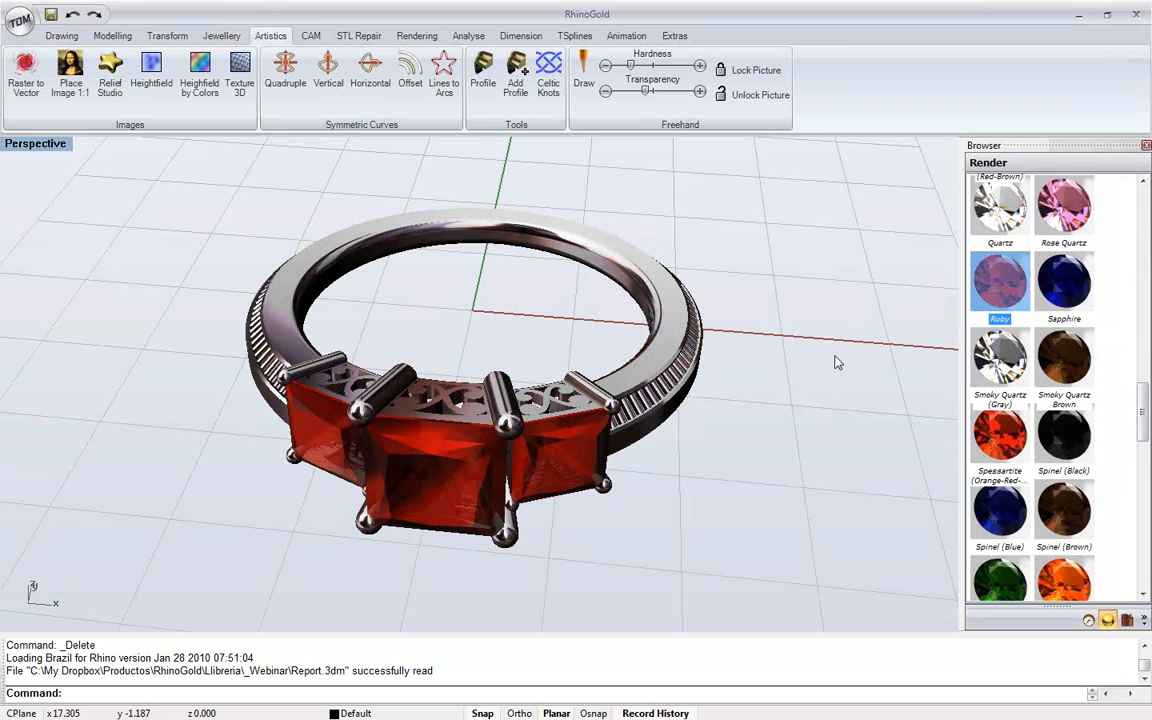
Open the RhinoGold report list for the three-stone ring and review its gem entries
right_click_drag(607, 339, 527, 352)
left_click(221, 35)
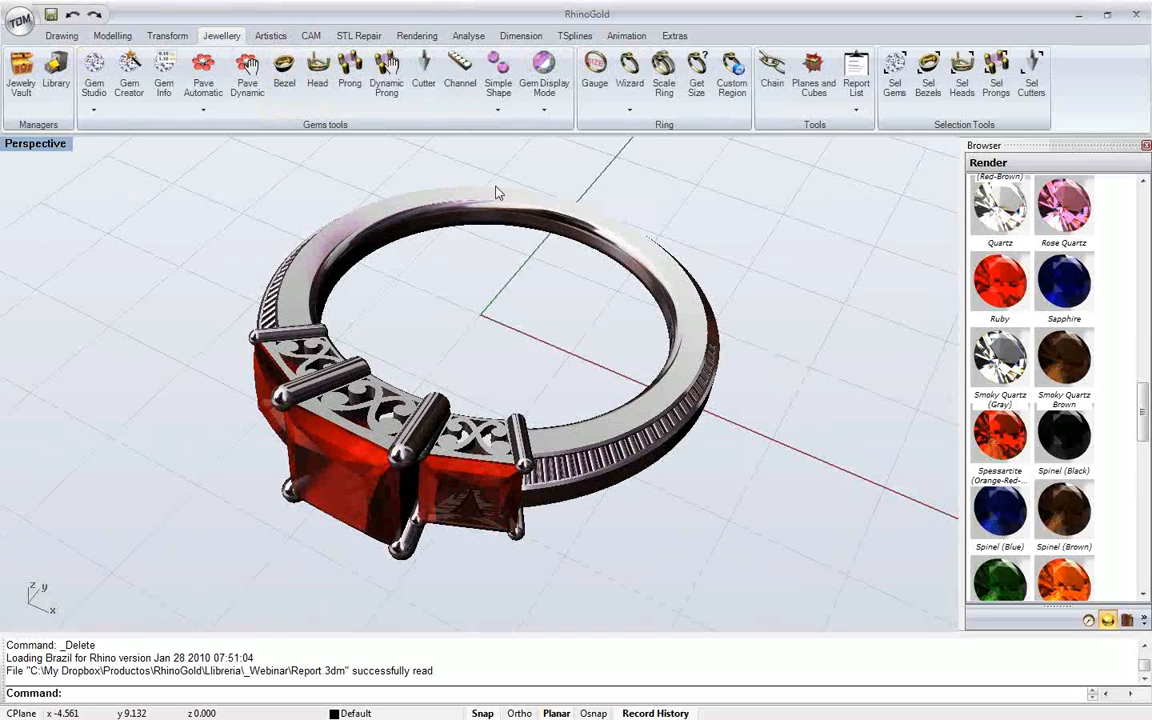
left_click(854, 88)
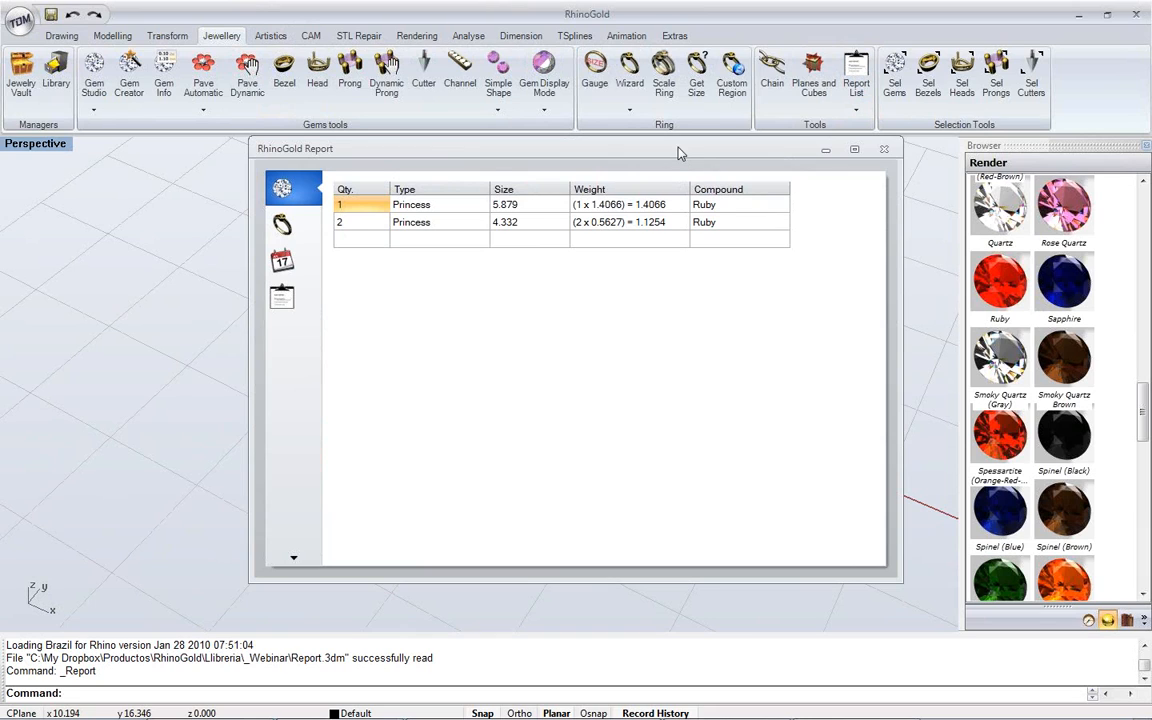
left_click_drag(679, 155, 642, 140)
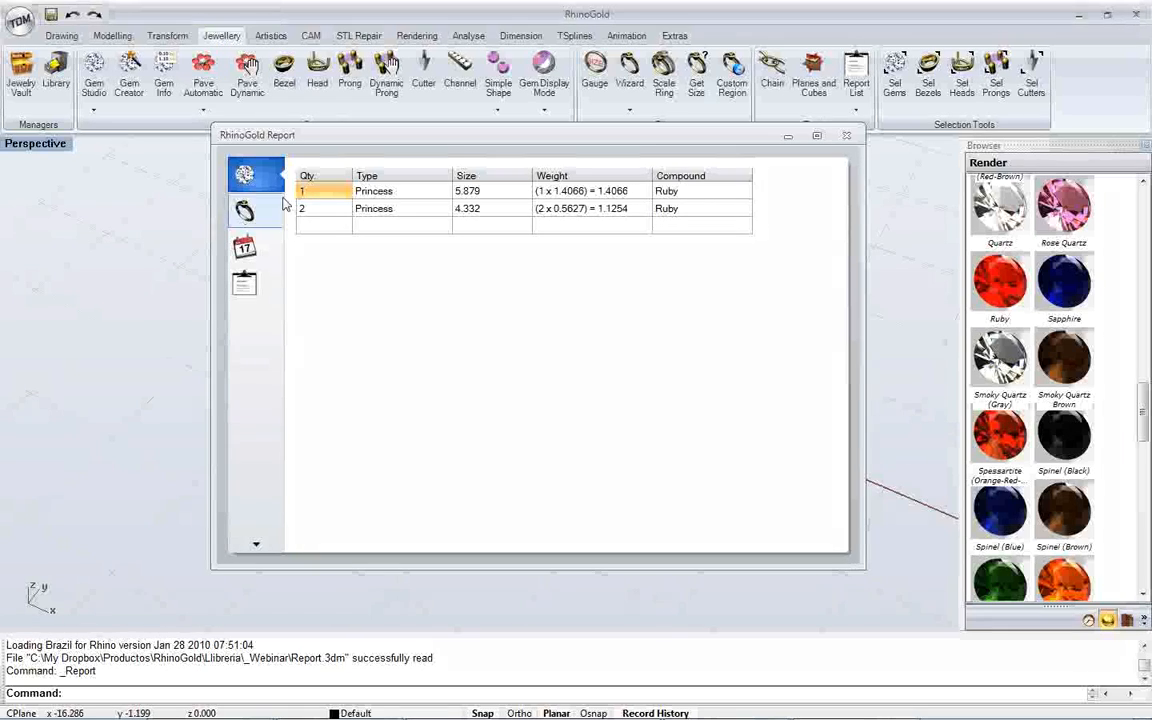
left_click(314, 209)
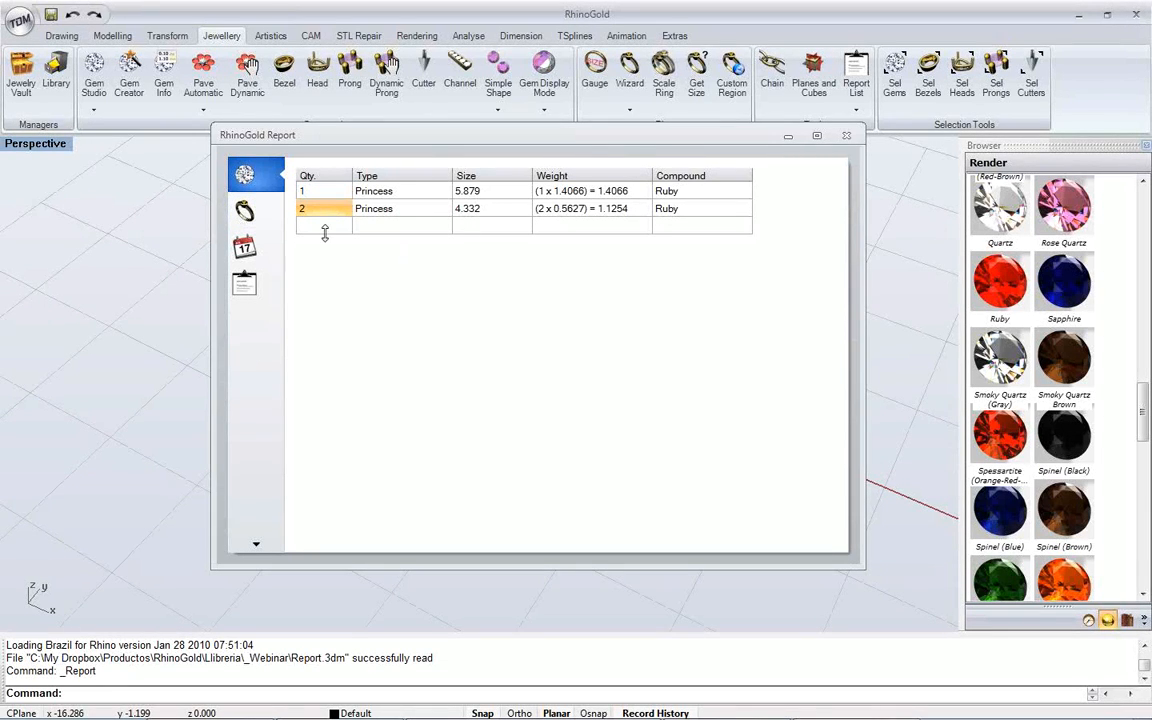
Rename the ring in the report's metals list as "Ref TDM"
left_click(247, 210)
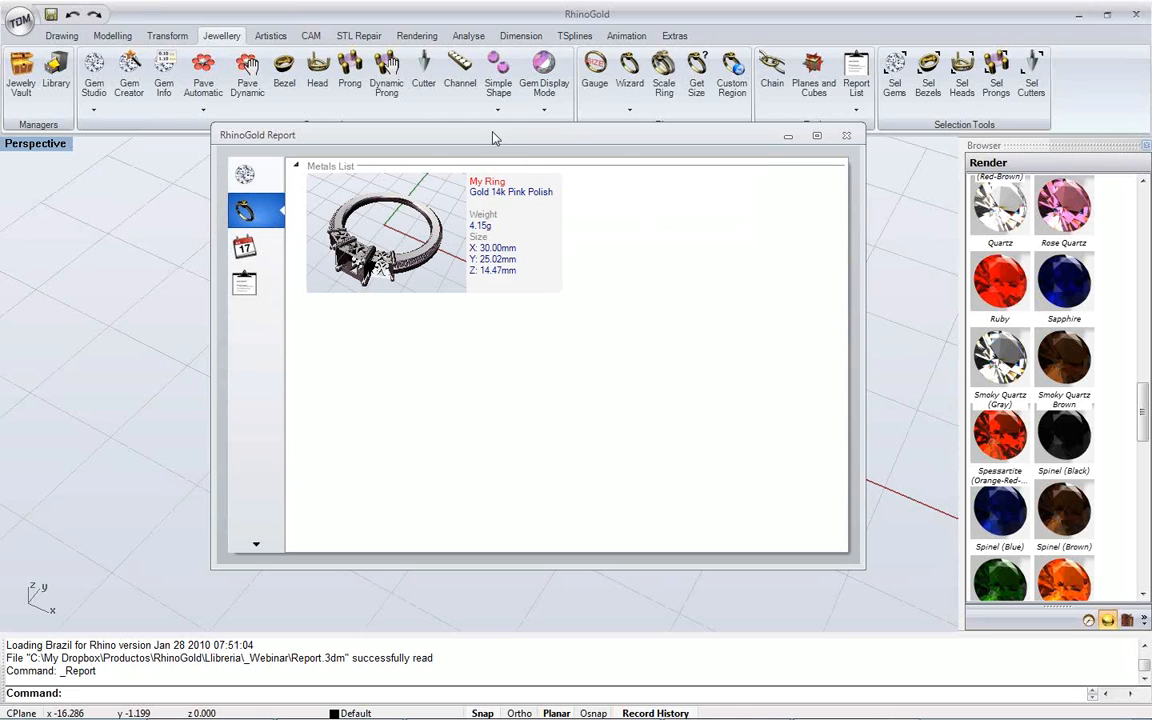
left_click_drag(481, 140, 431, 143)
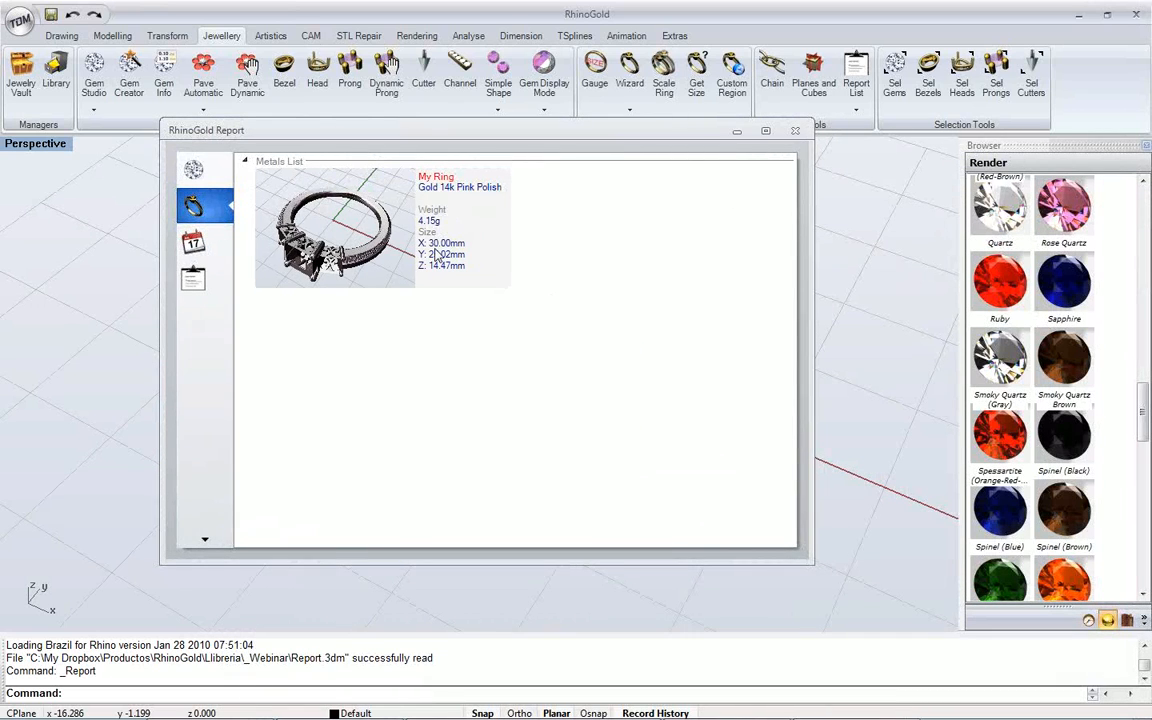
left_click(437, 178)
double_click(440, 176)
left_click_drag(459, 176, 378, 170)
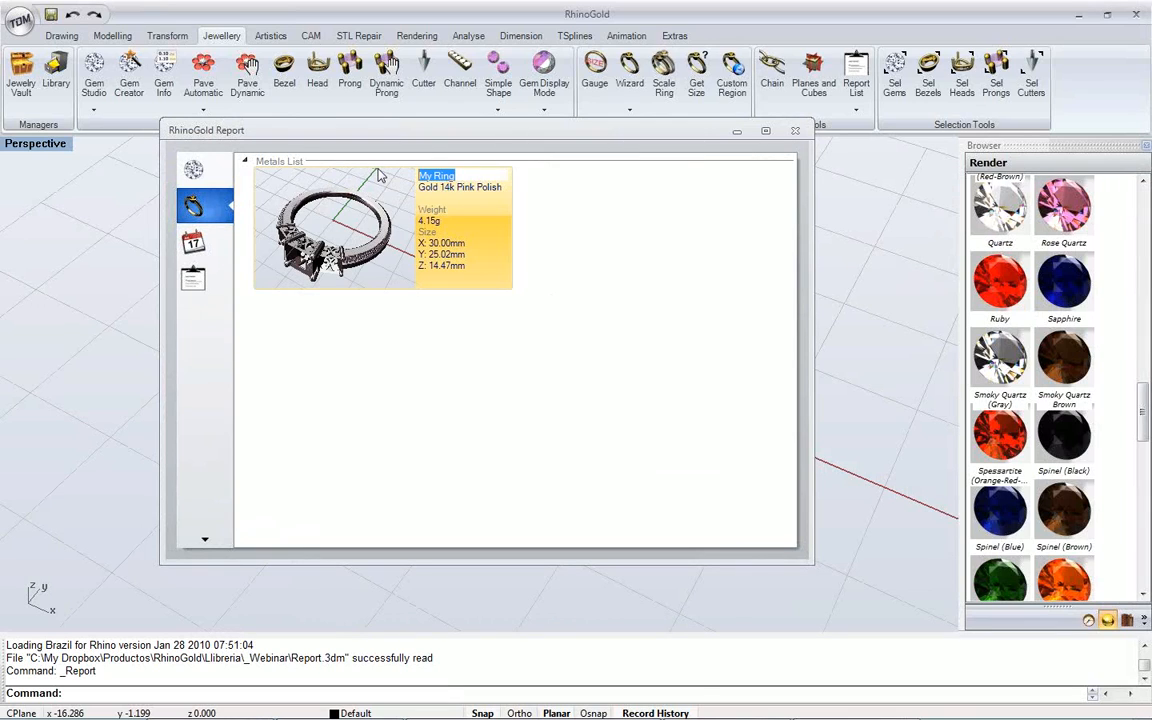
type("Ref TDM")
key("Return")
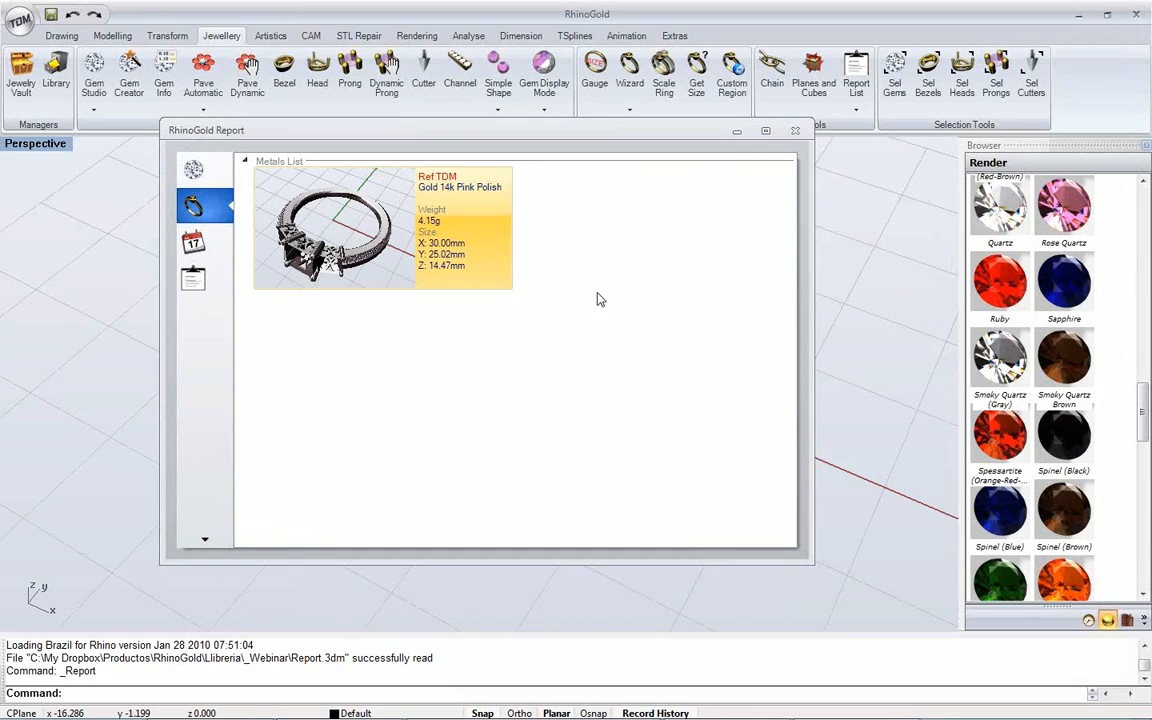
In the report's calendar, extend Monday's Designing period so that it starts at 12 pm
left_click(203, 252)
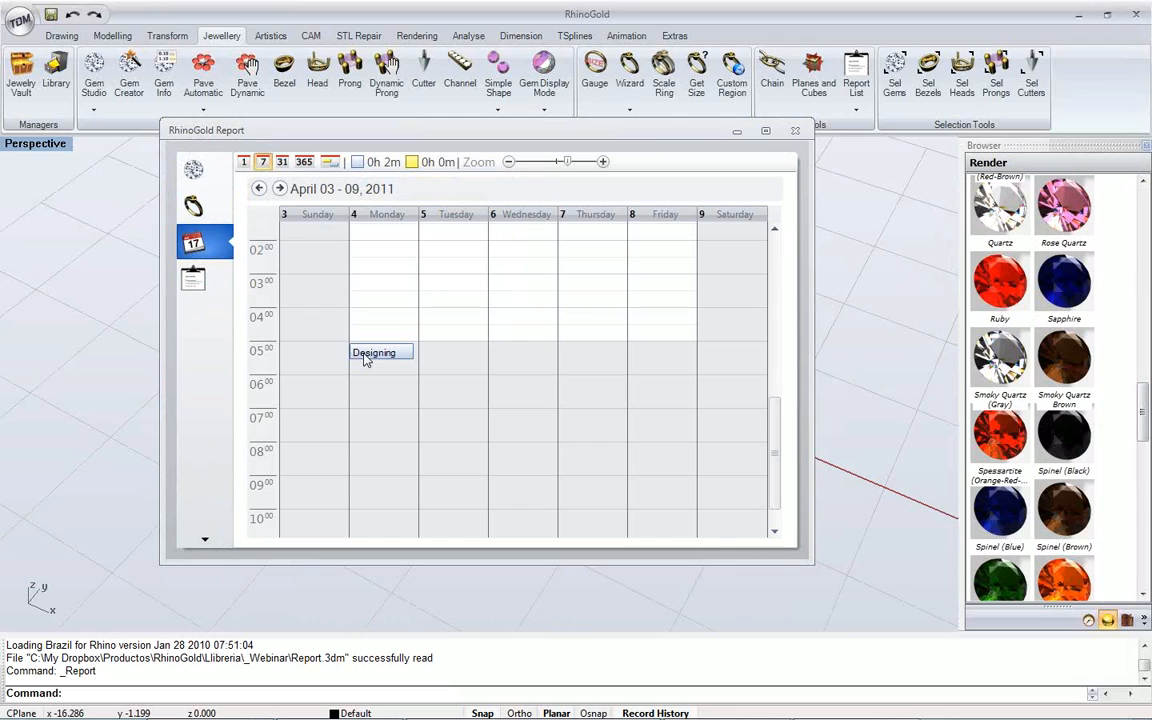
left_click(366, 357)
left_click_drag(366, 360, 388, 330)
Add a period named "Design" on Tuesday, April 5, running from 12 pm to 3:30 pm
left_click(448, 333)
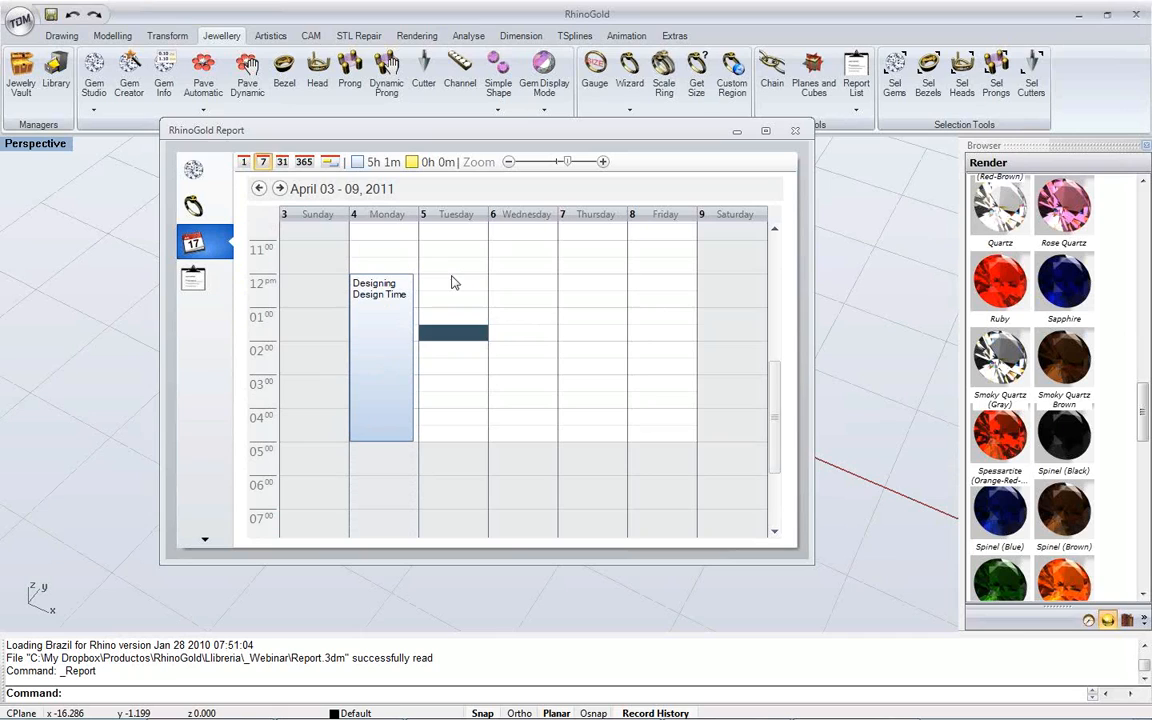
left_click(450, 285)
type("Design")
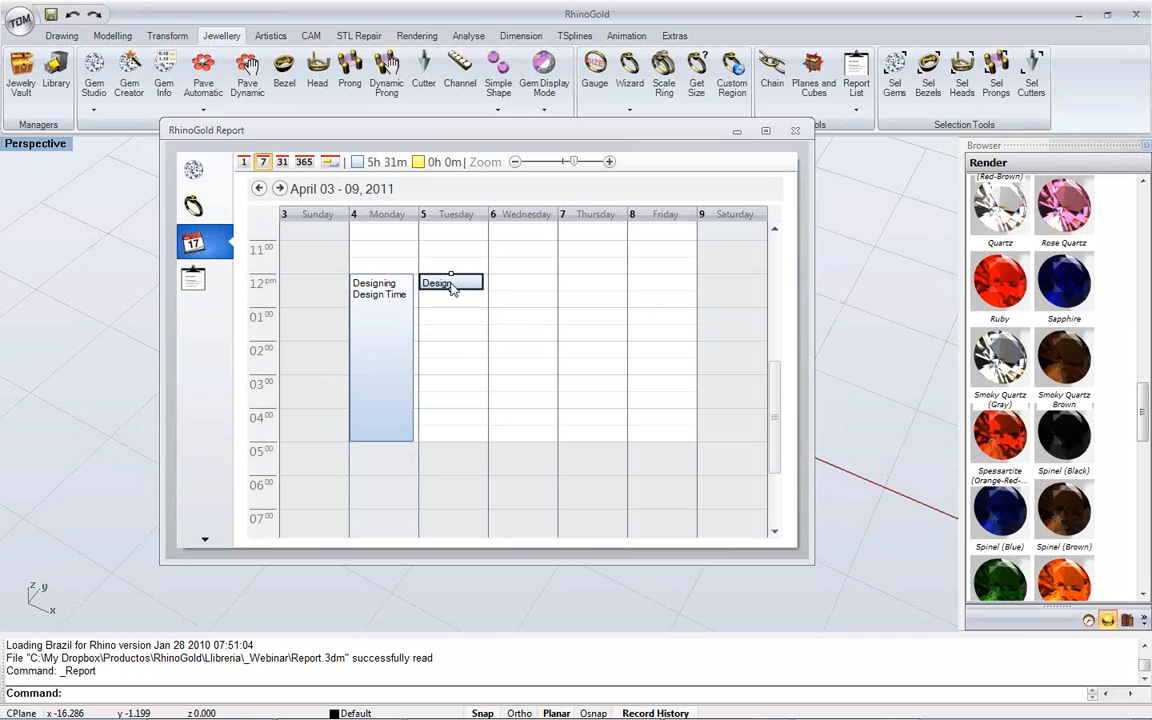
left_click_drag(450, 288, 440, 385)
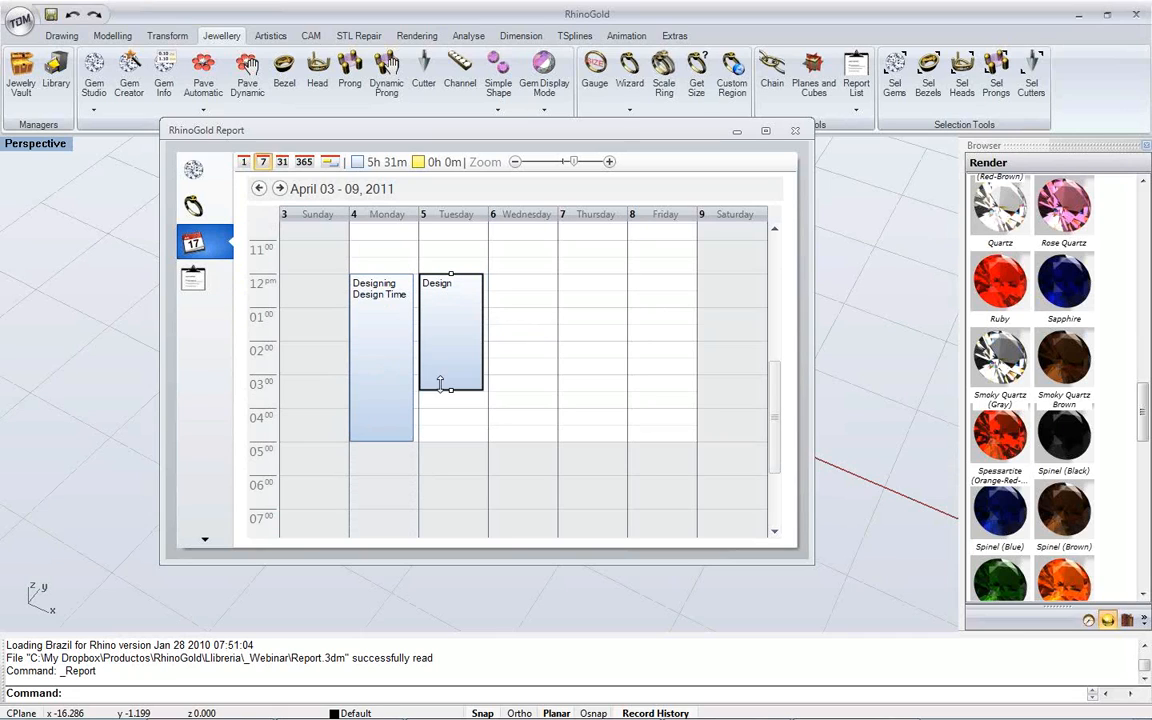
Change the subject of Tuesday's Design period to "Prototyping"
double_click(443, 292)
type("Prototyping")
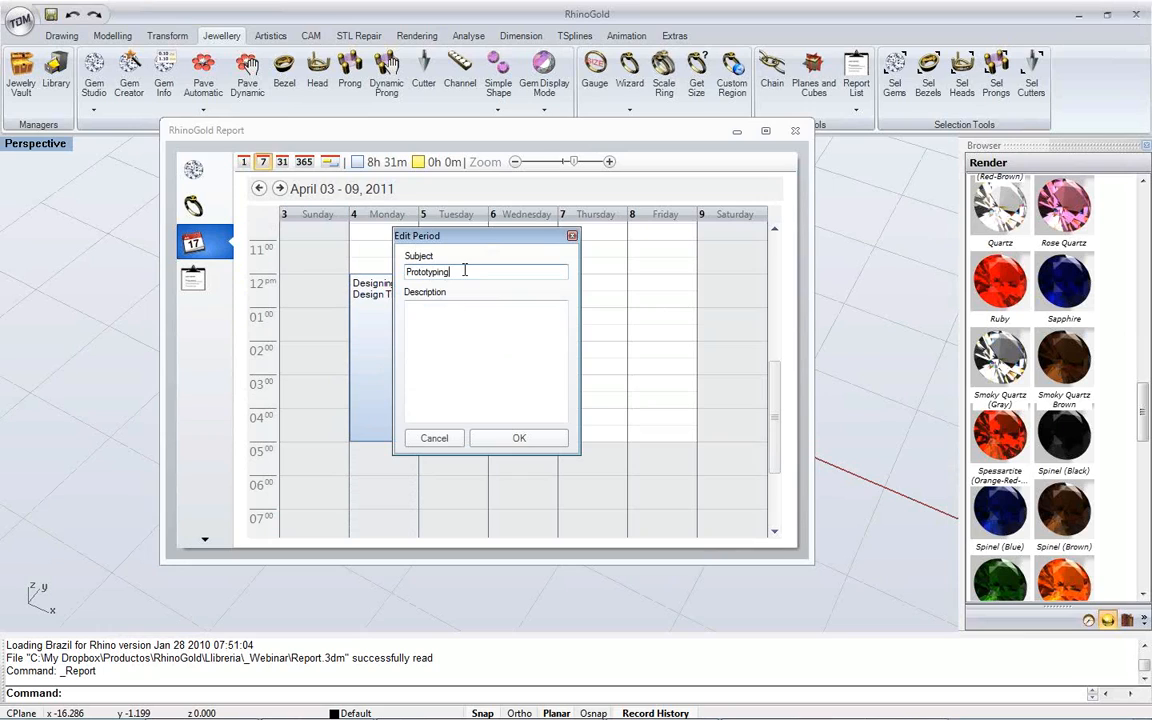
left_click(492, 438)
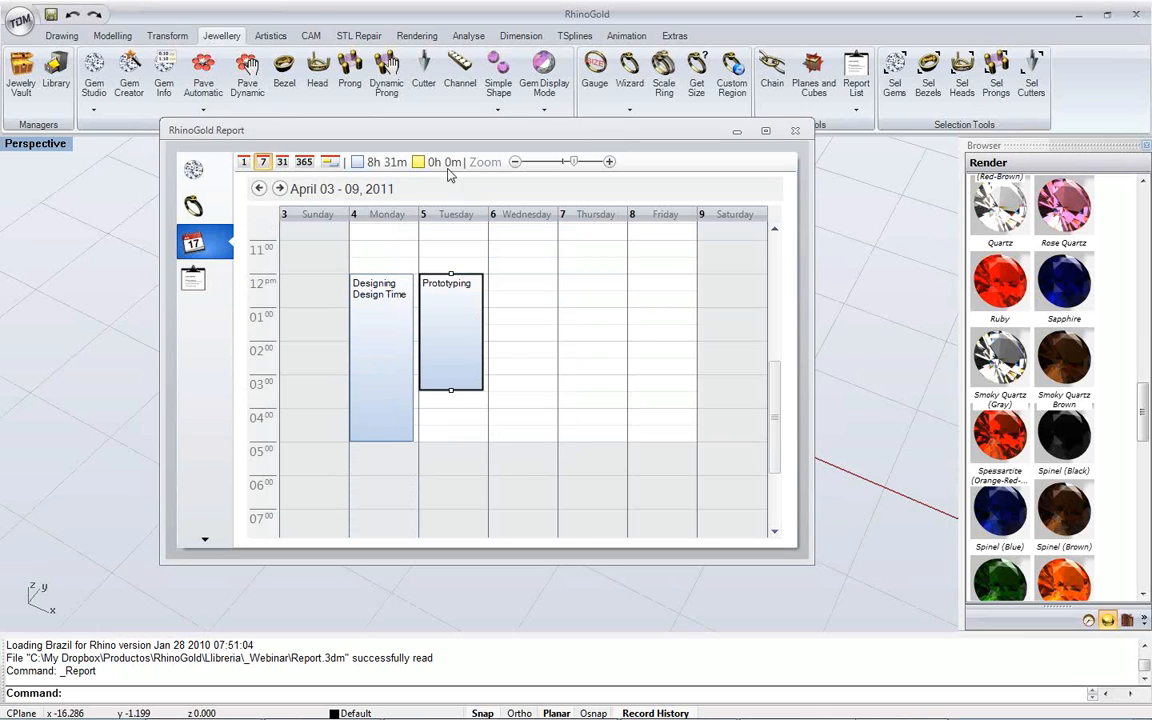
Switch Tuesday's Prototyping period to the yellow manufacturing time category, keeping Monday's Designing period as design time
left_click(436, 161)
left_click(501, 322)
left_click(458, 322)
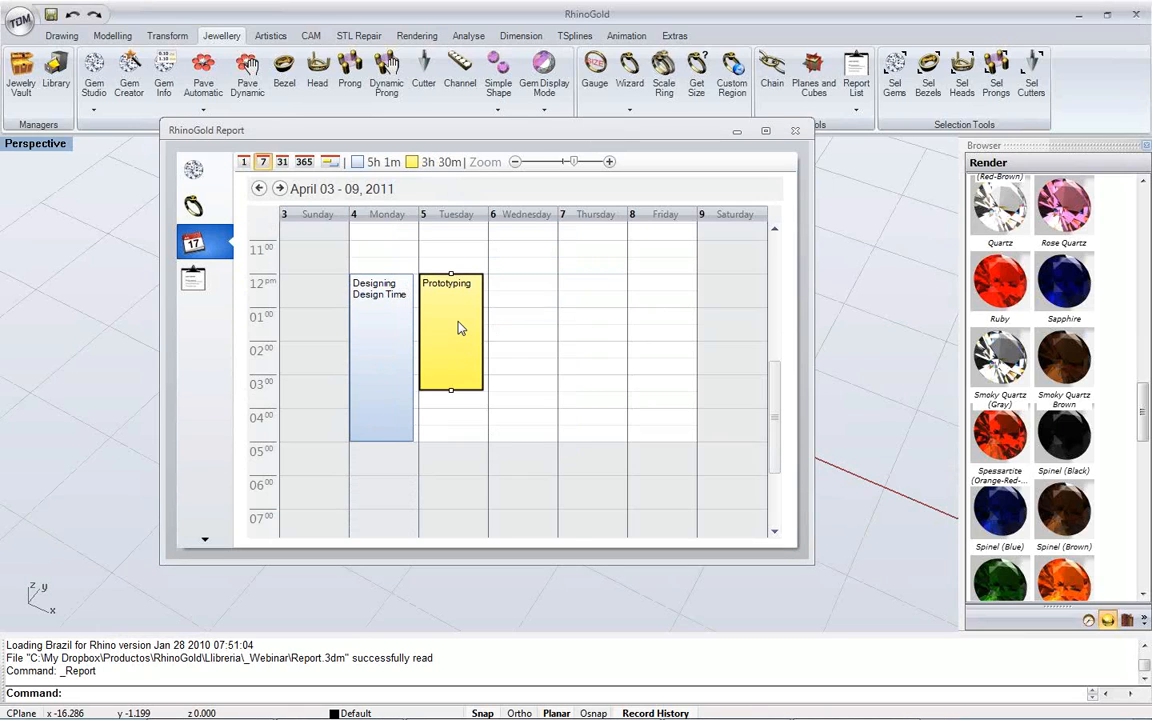
left_click(398, 338)
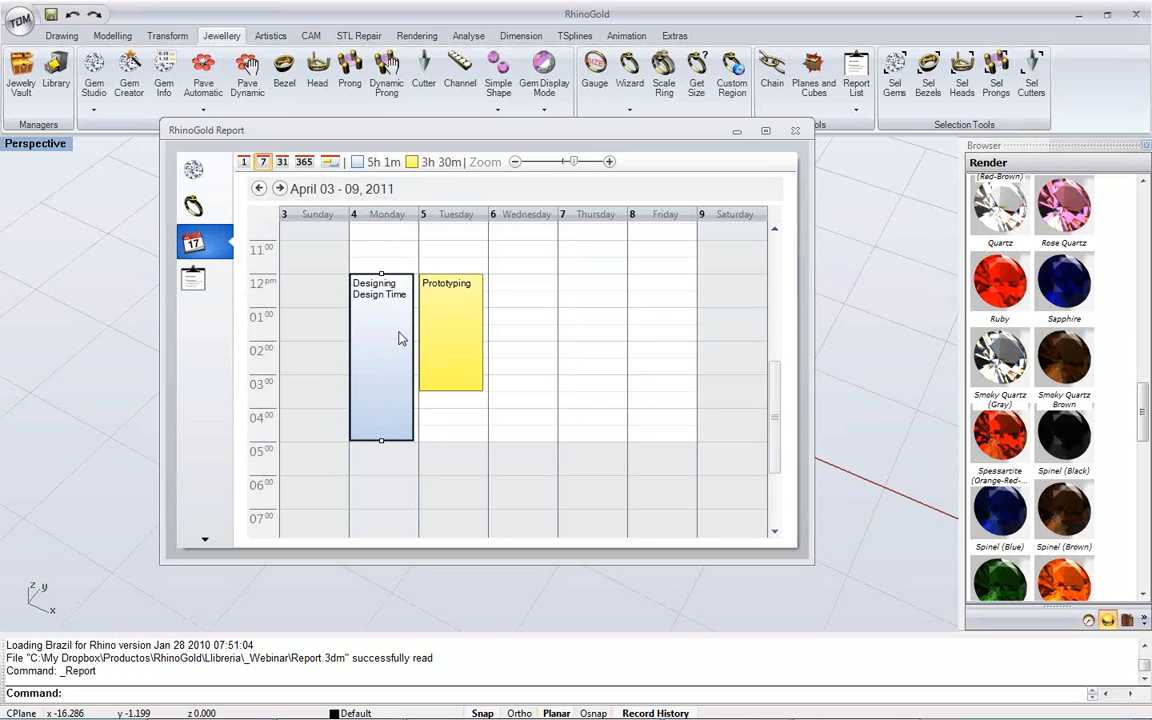
left_click(460, 329)
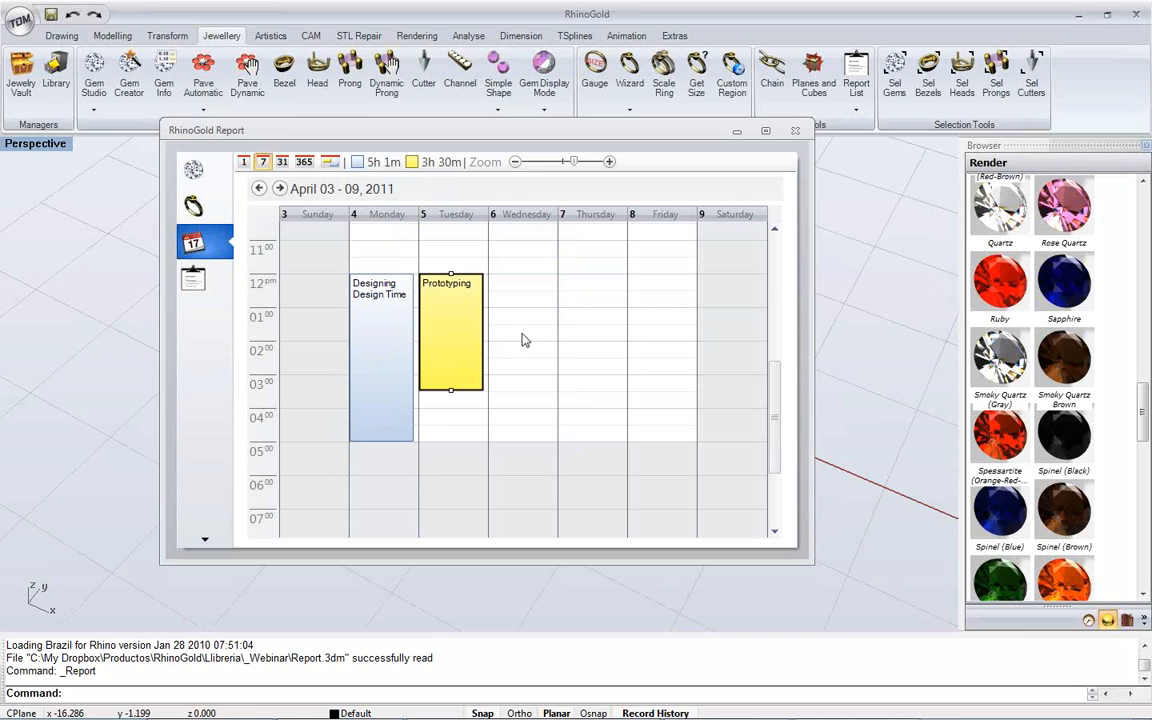
In the report summary, set the project to "My Ring" and the customer to "TDM"
left_click(192, 278)
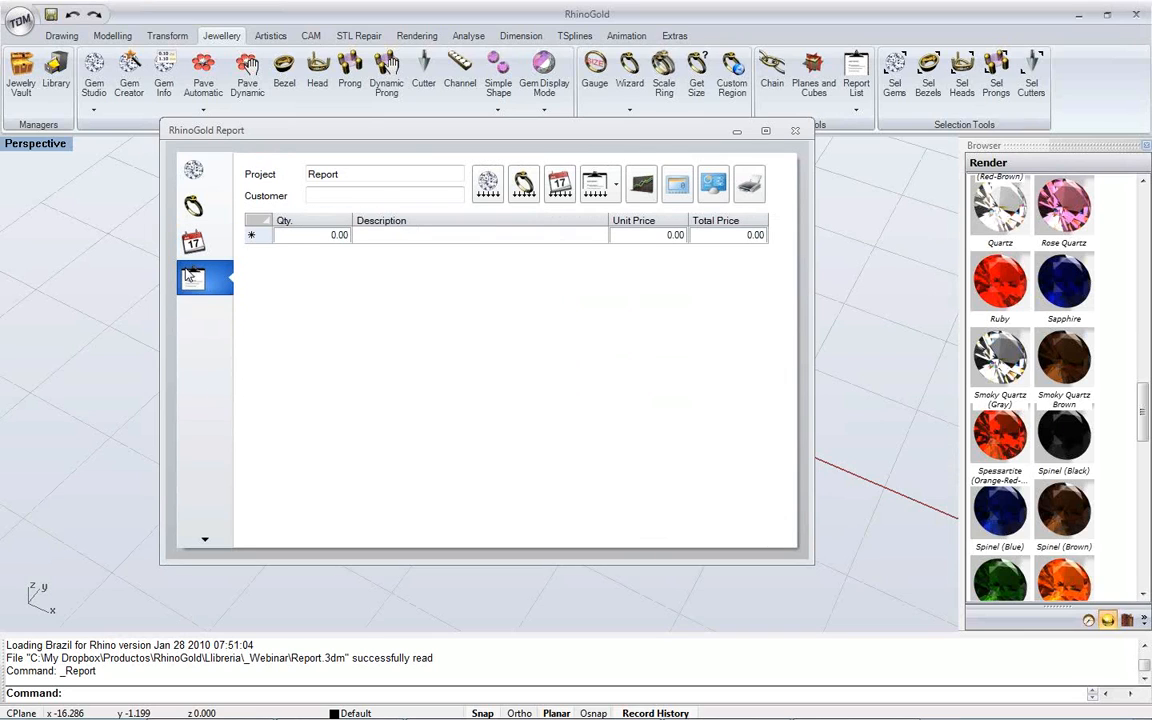
left_click_drag(342, 173, 290, 180)
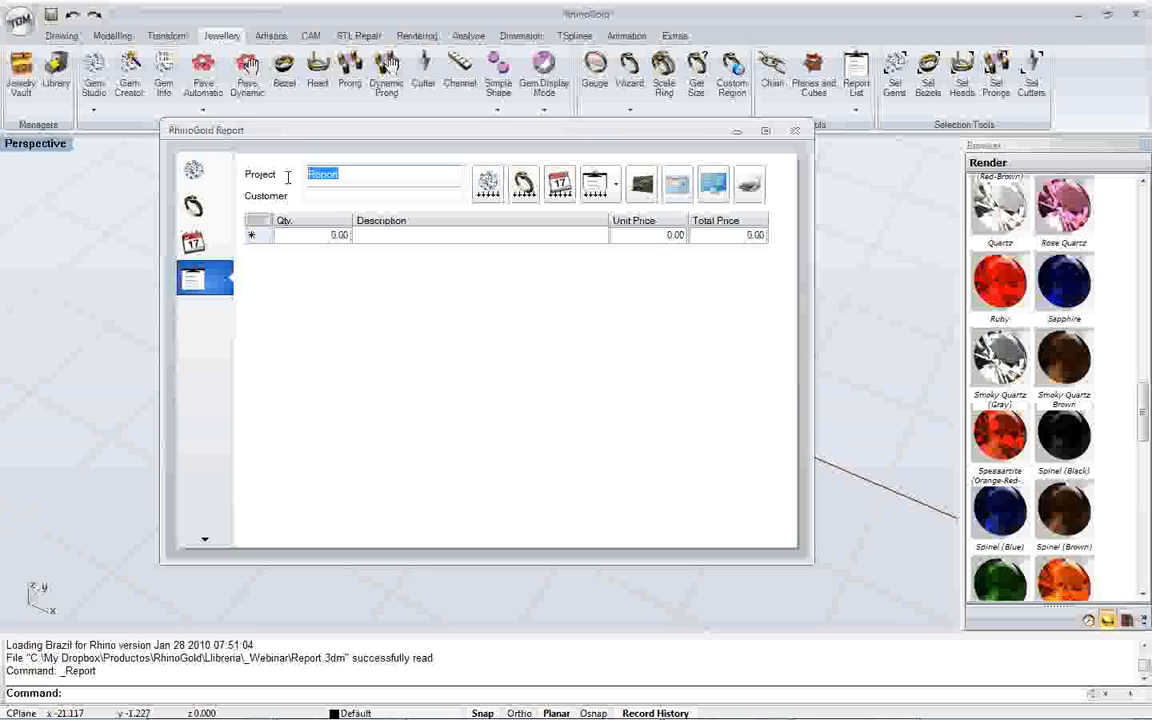
type("My Rh")
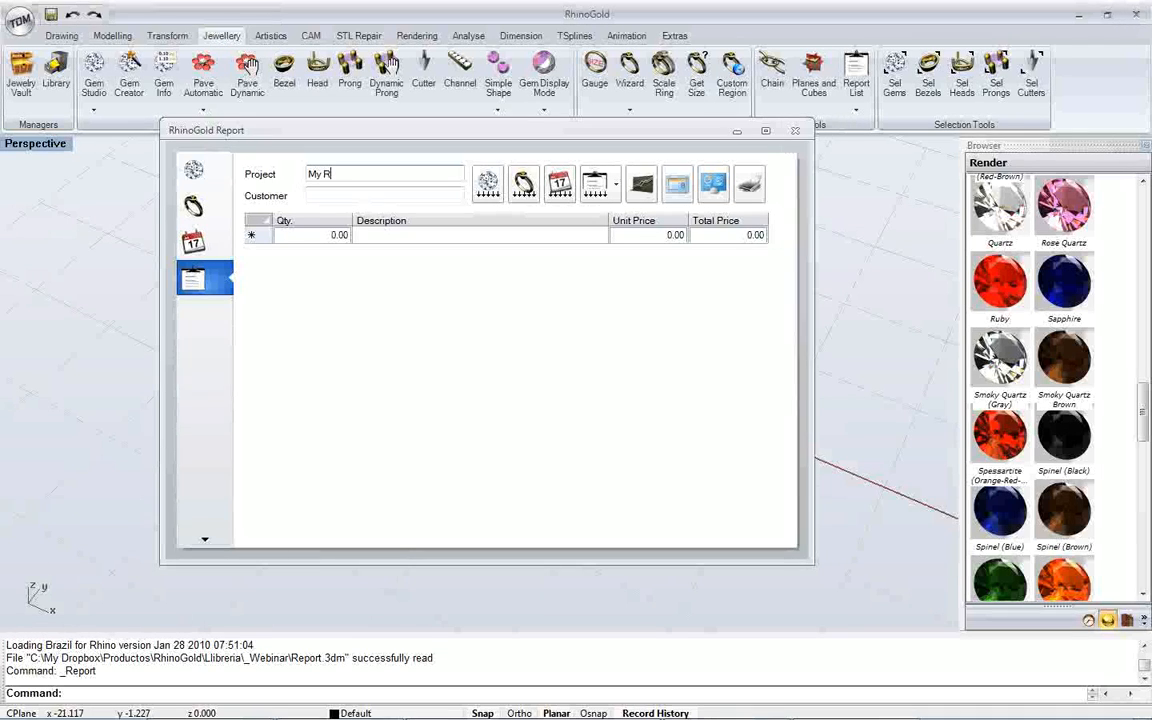
left_click(365, 196)
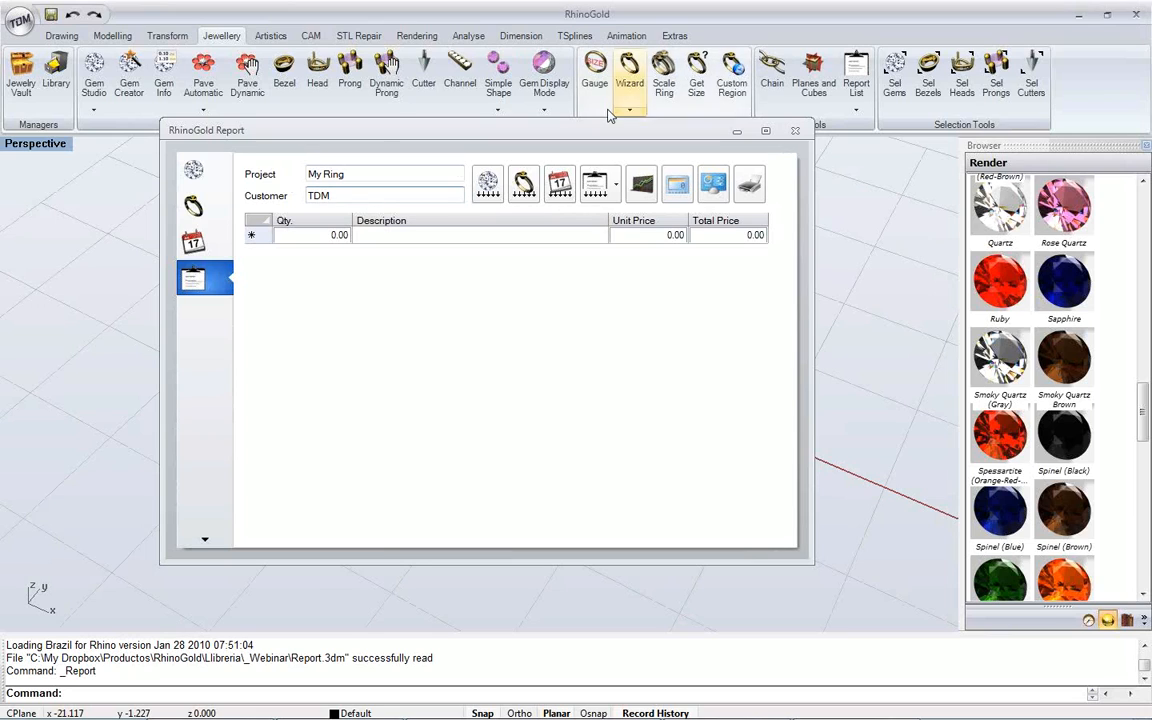
Bring the gems, the metal ring and the calendar's design and manufacturing times into the report's item table
left_click(486, 188)
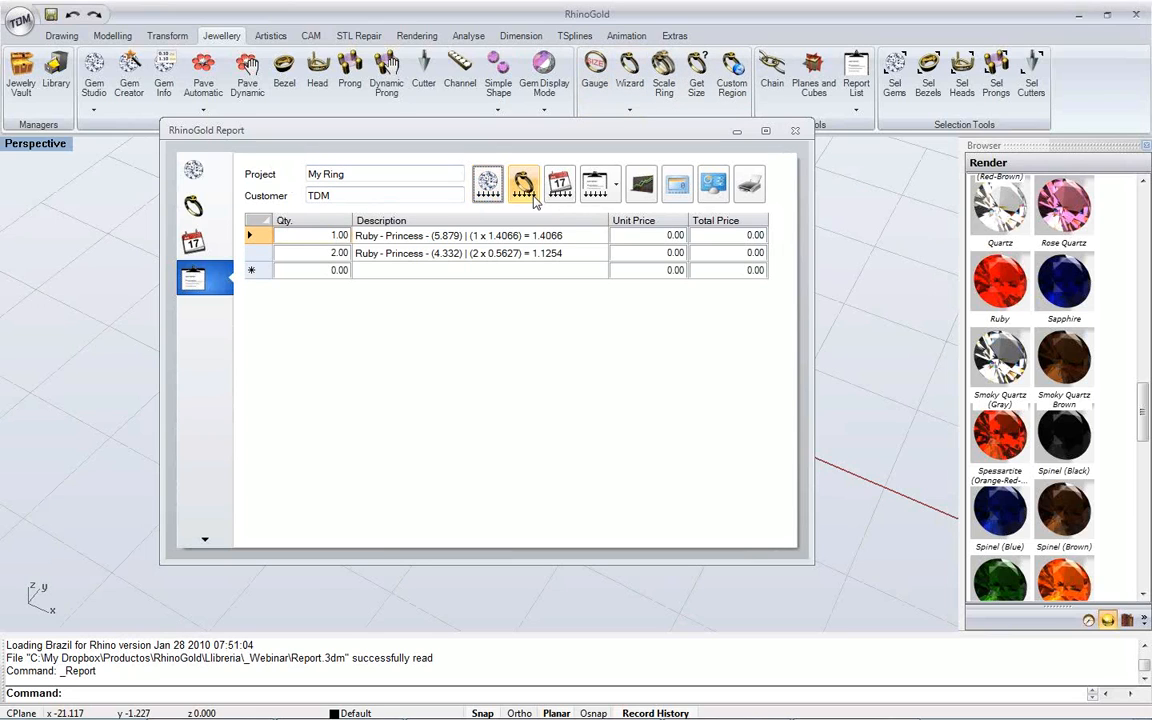
left_click(531, 196)
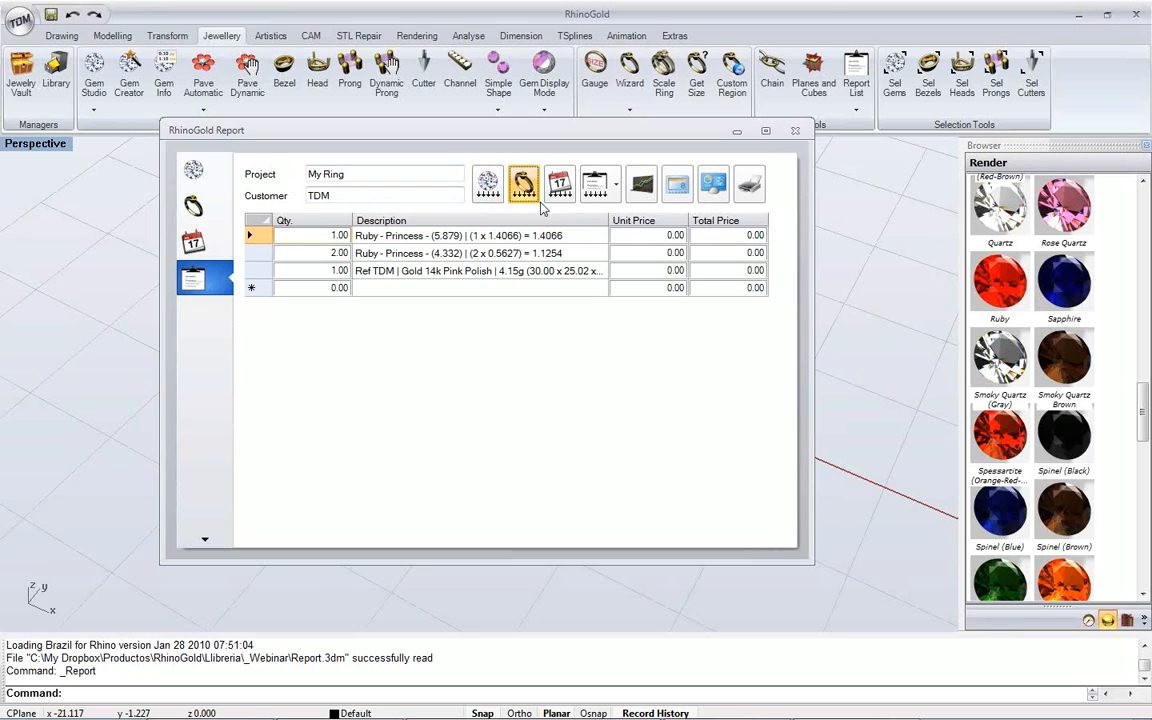
left_click(556, 190)
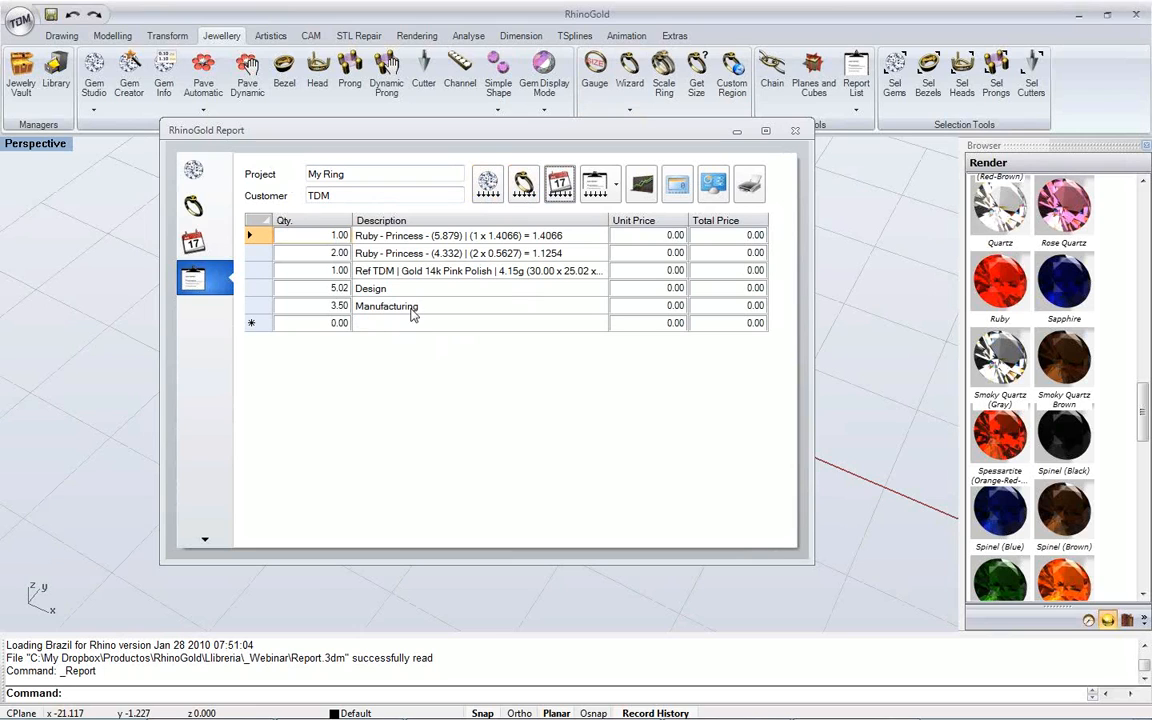
Add the custom items Prototype, Casting and Polish to the item table and select the Design row's unit price
left_click(616, 192)
left_click(616, 218)
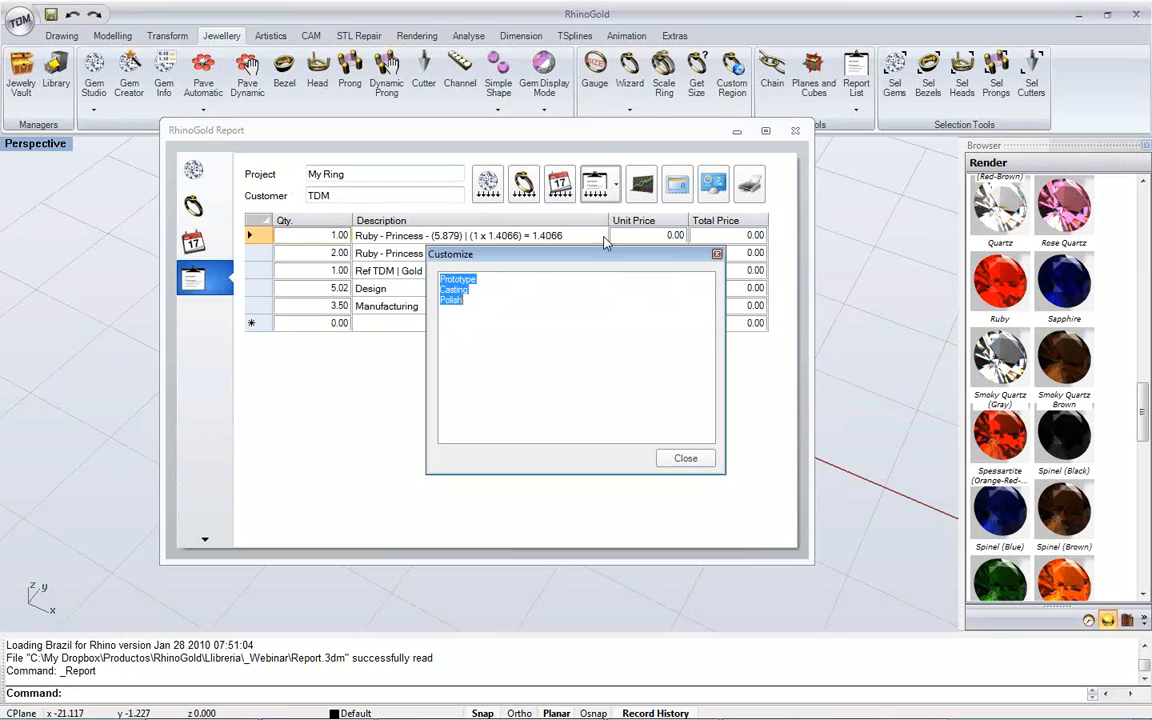
left_click_drag(483, 256, 489, 277)
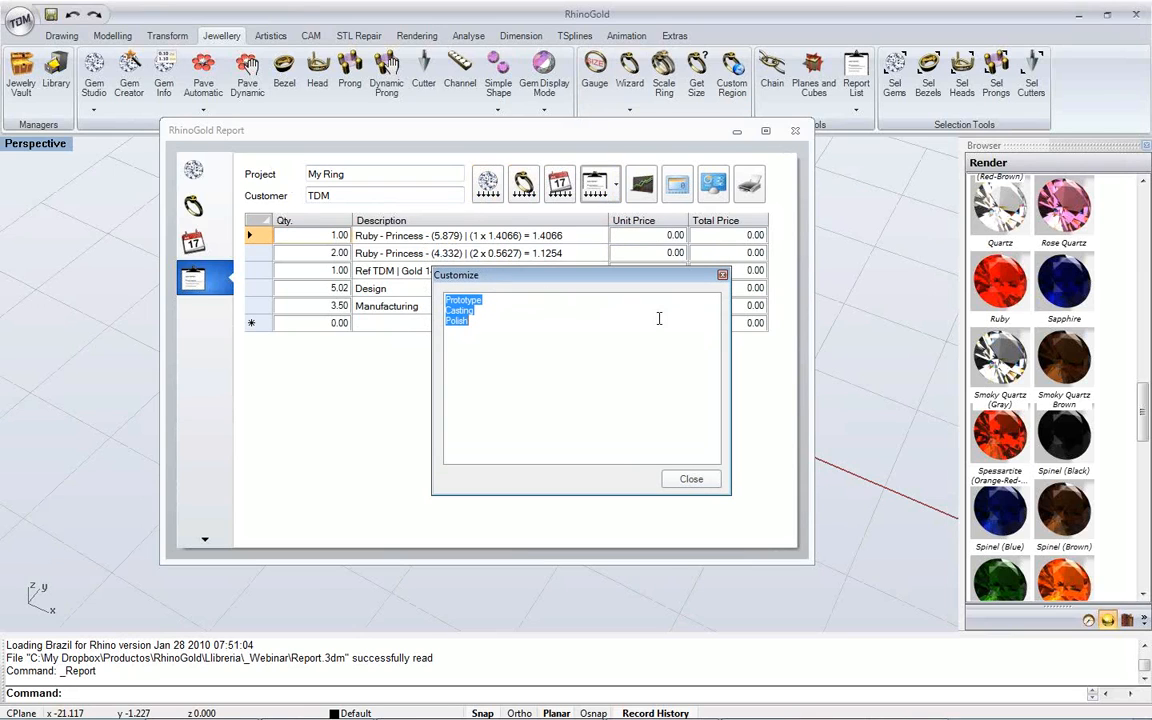
left_click(723, 275)
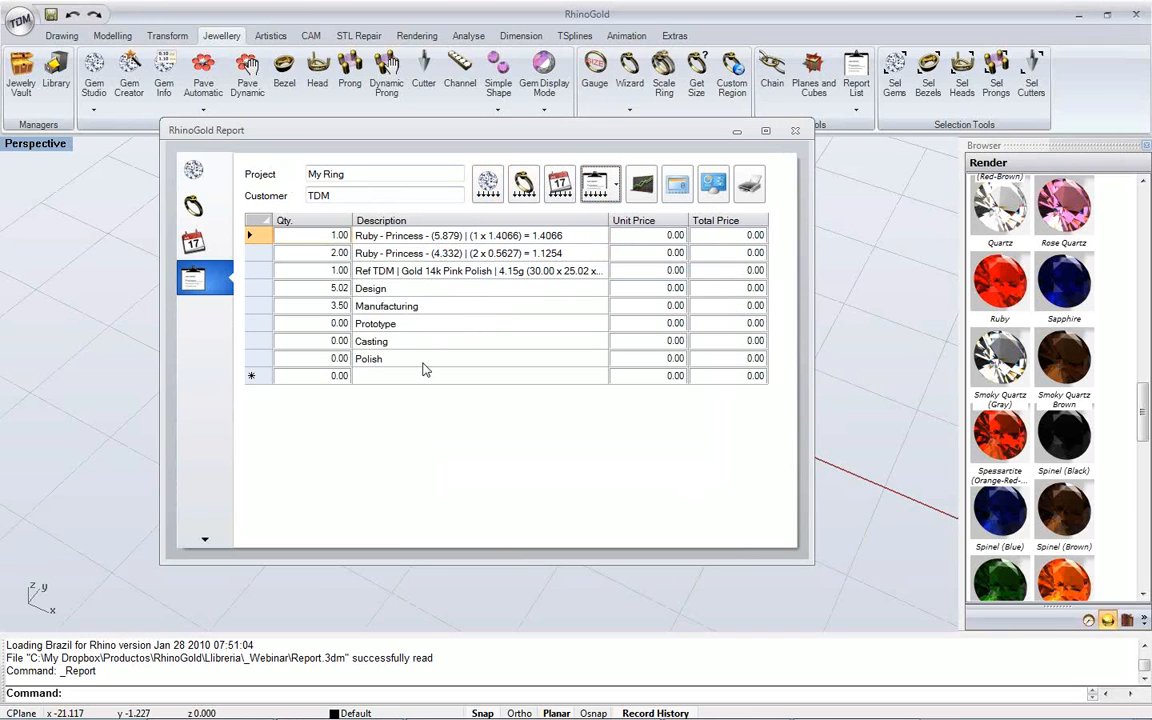
left_click(643, 289)
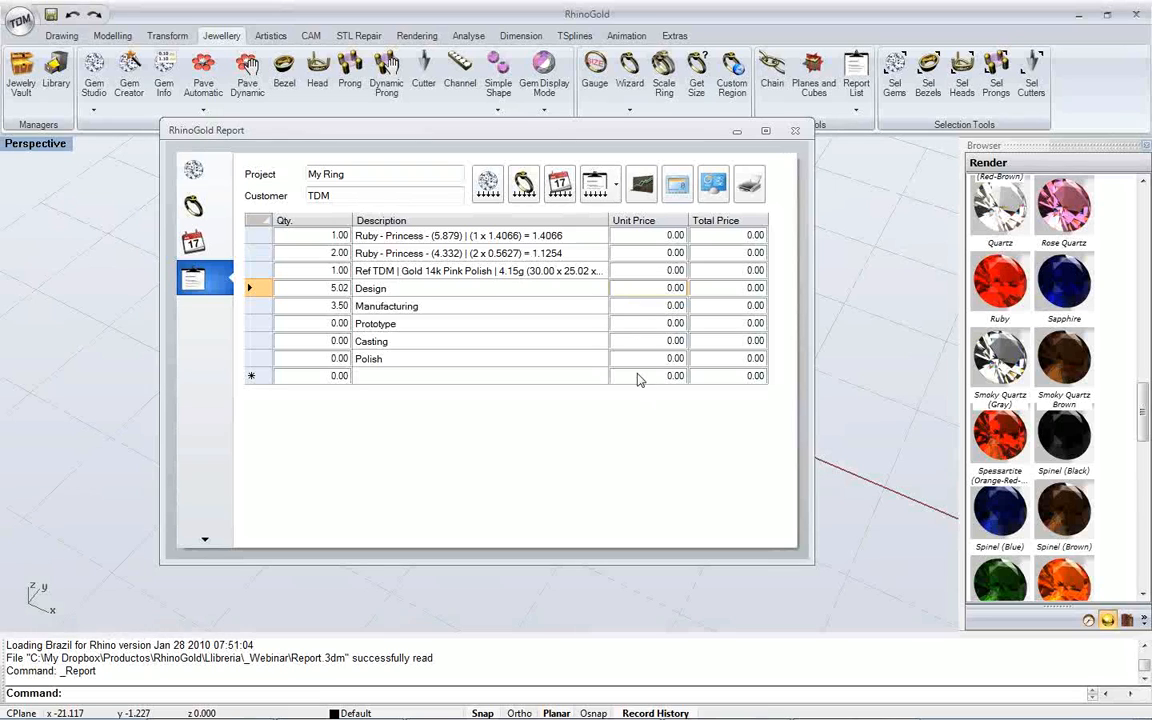
Look up the current gold, silver, platinum and palladium prices in euros
left_click(640, 190)
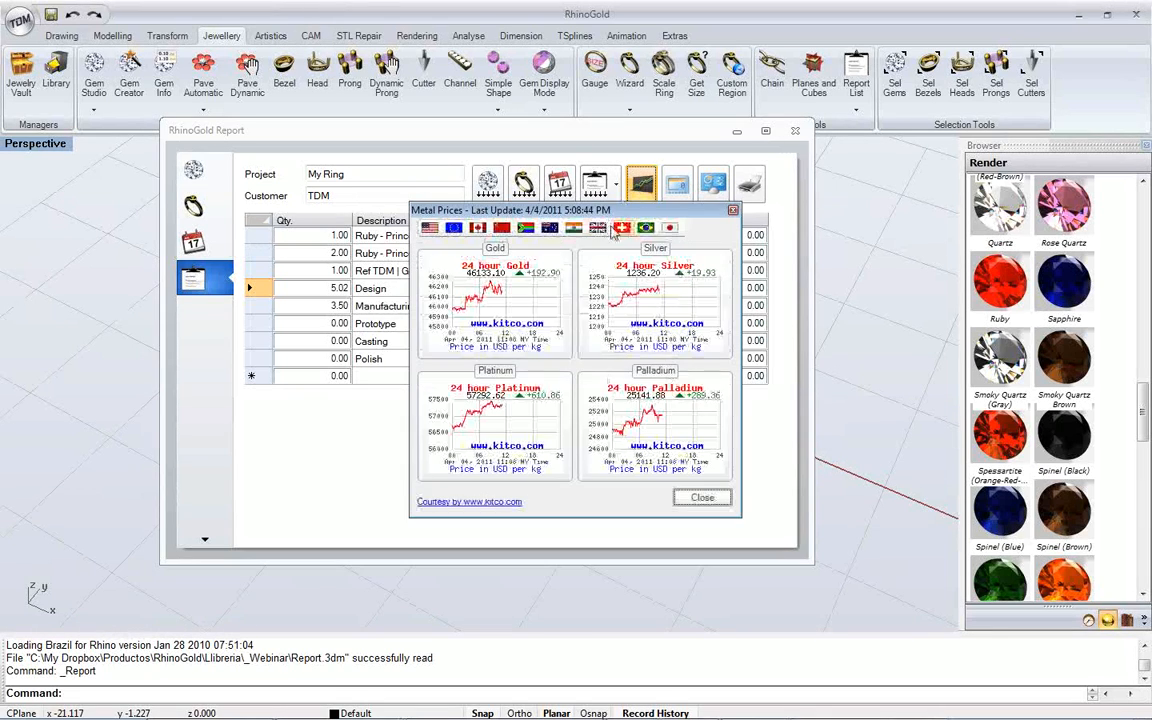
left_click_drag(543, 205, 501, 192)
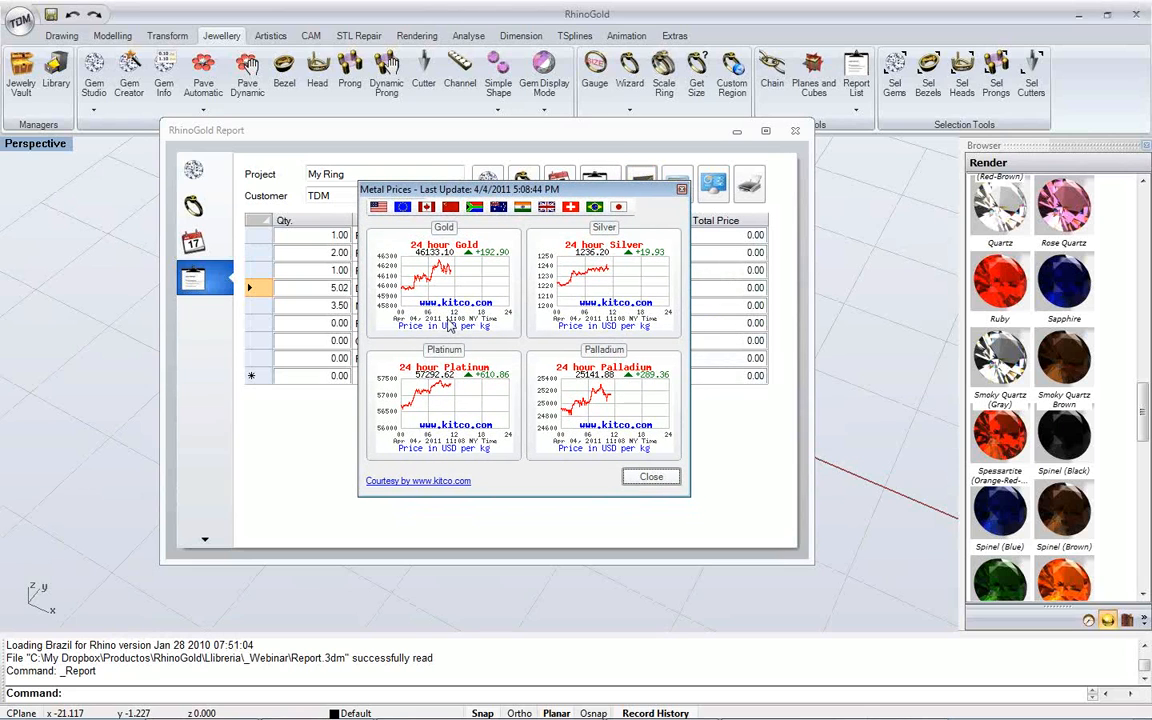
left_click(386, 211)
left_click(401, 209)
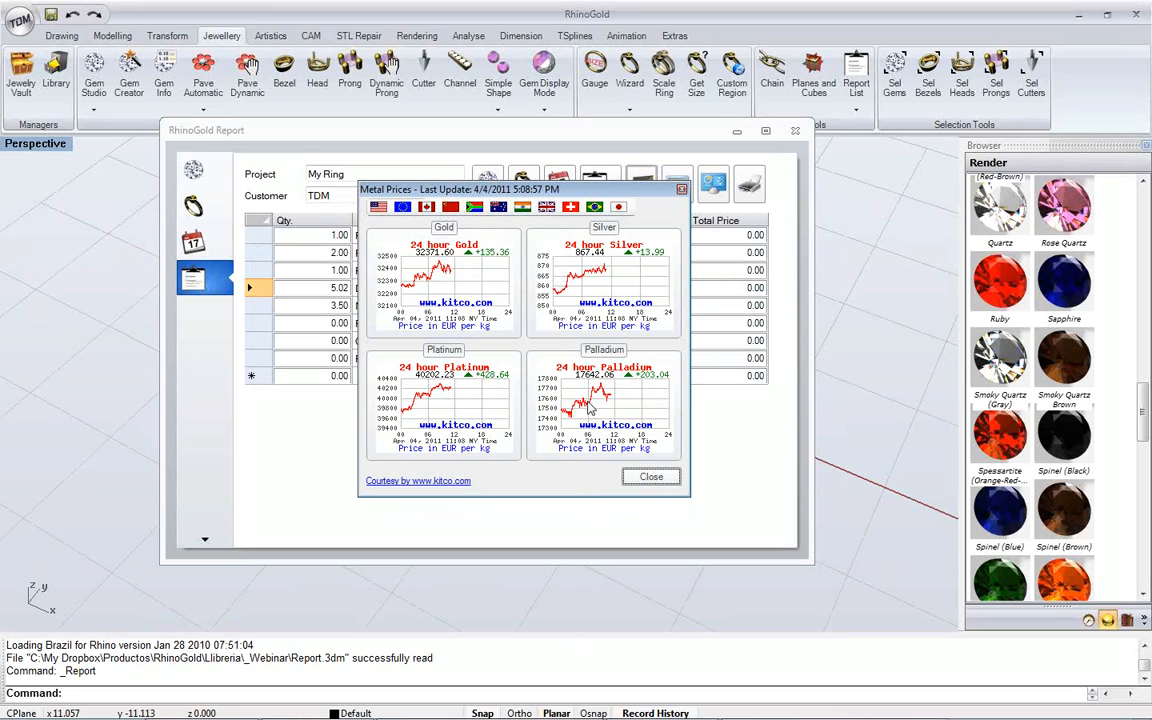
left_click(650, 477)
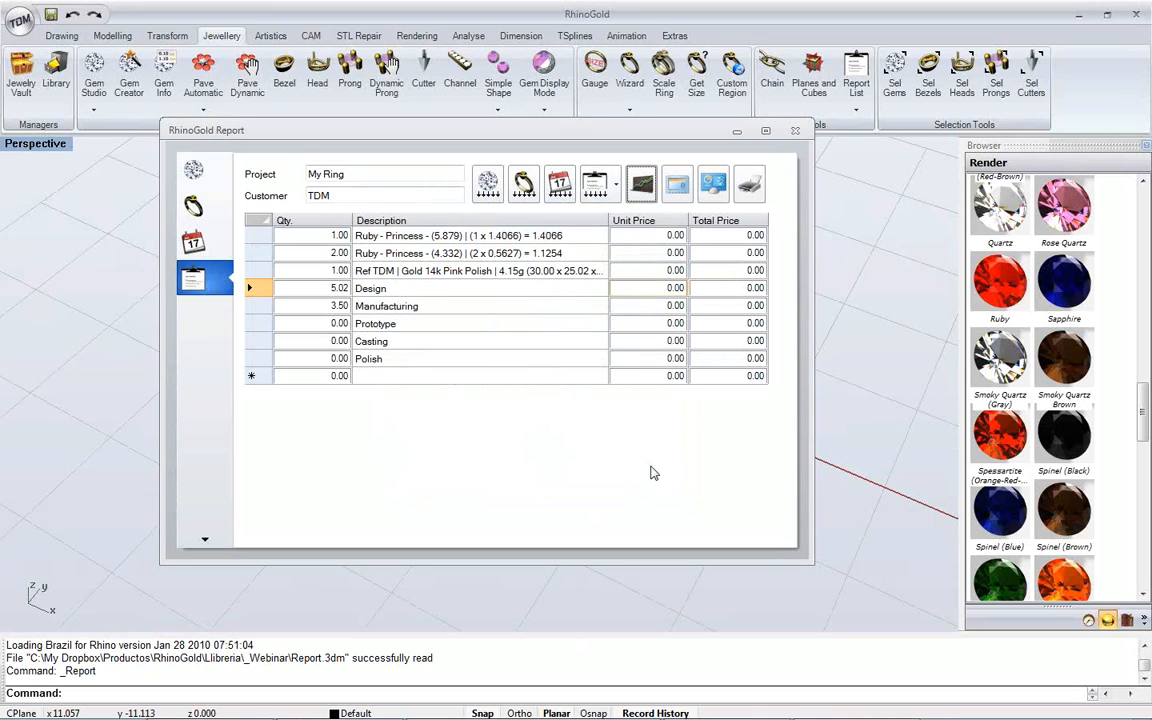
Check the report's language and logo settings, and print the report to the desktop as document.pdf
left_click(714, 188)
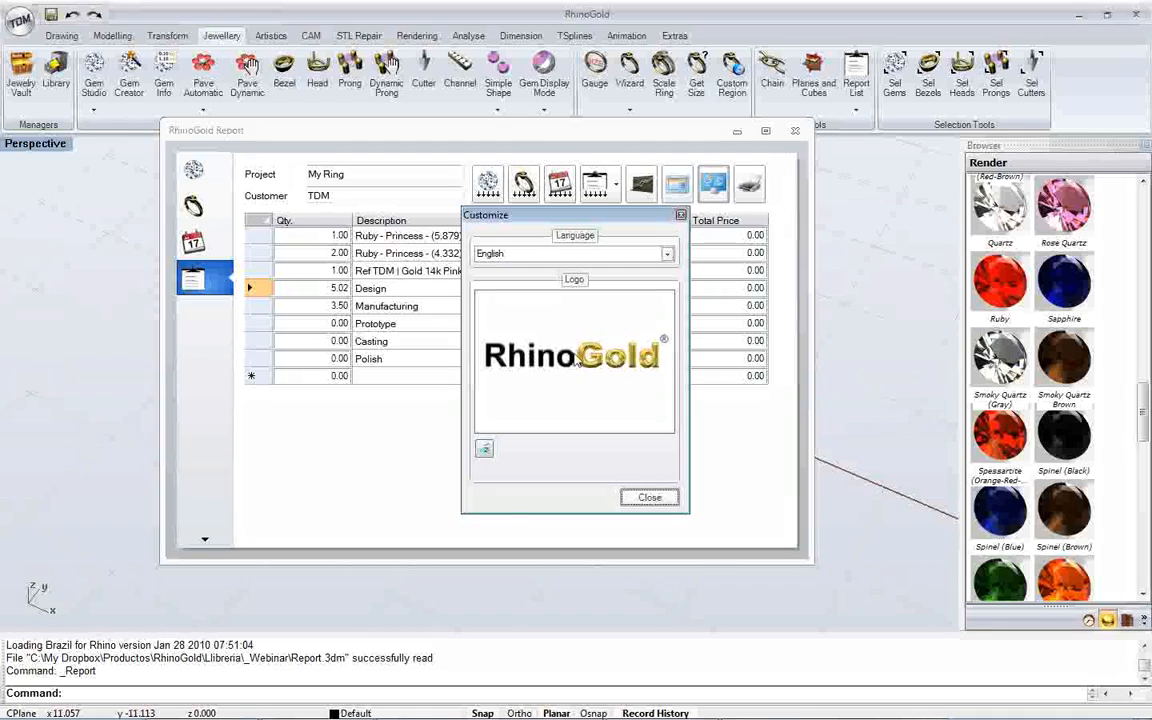
left_click(681, 215)
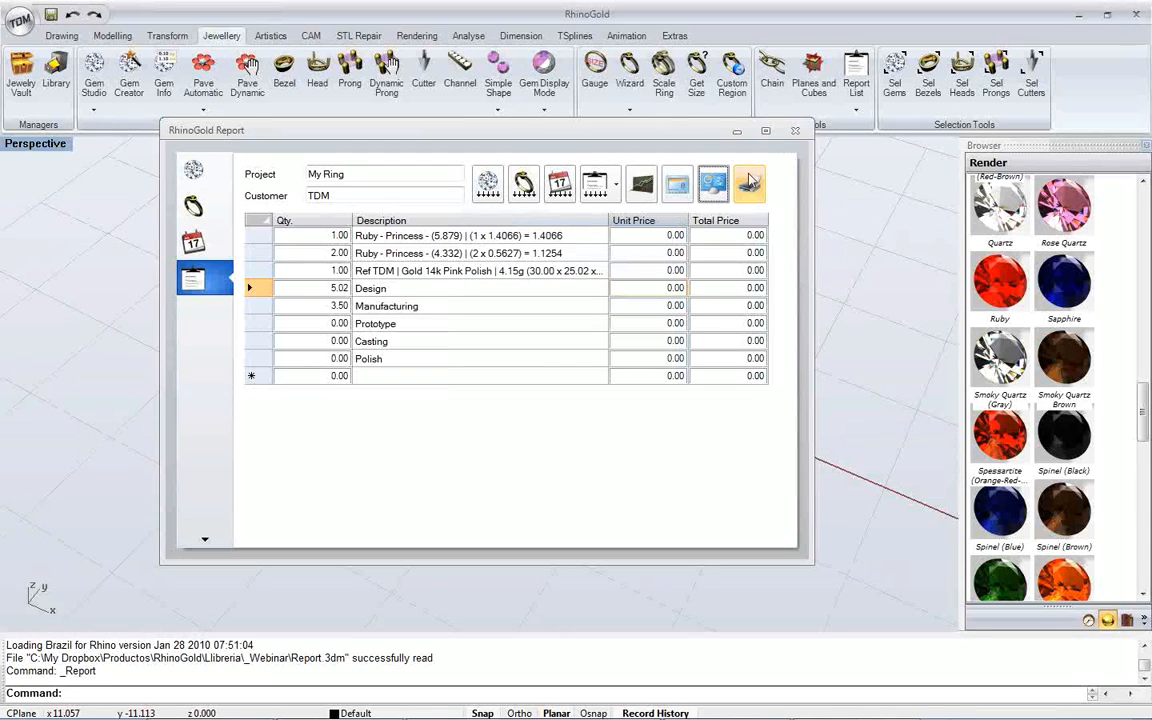
left_click(752, 183)
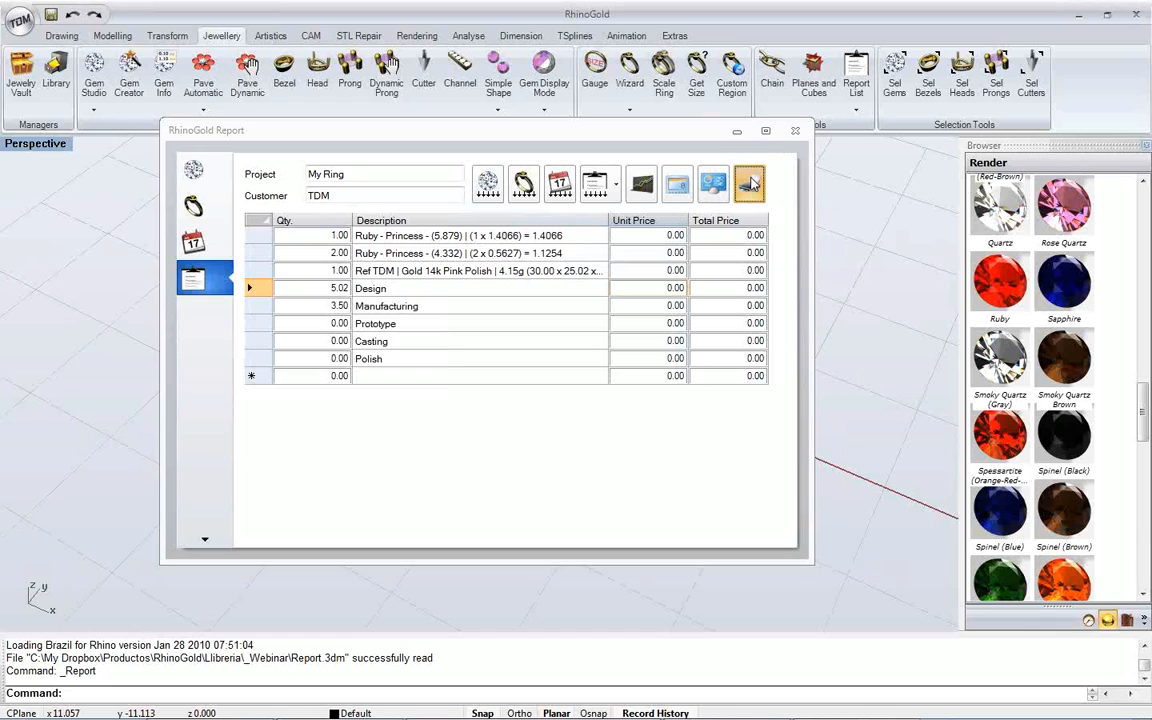
left_click(640, 369)
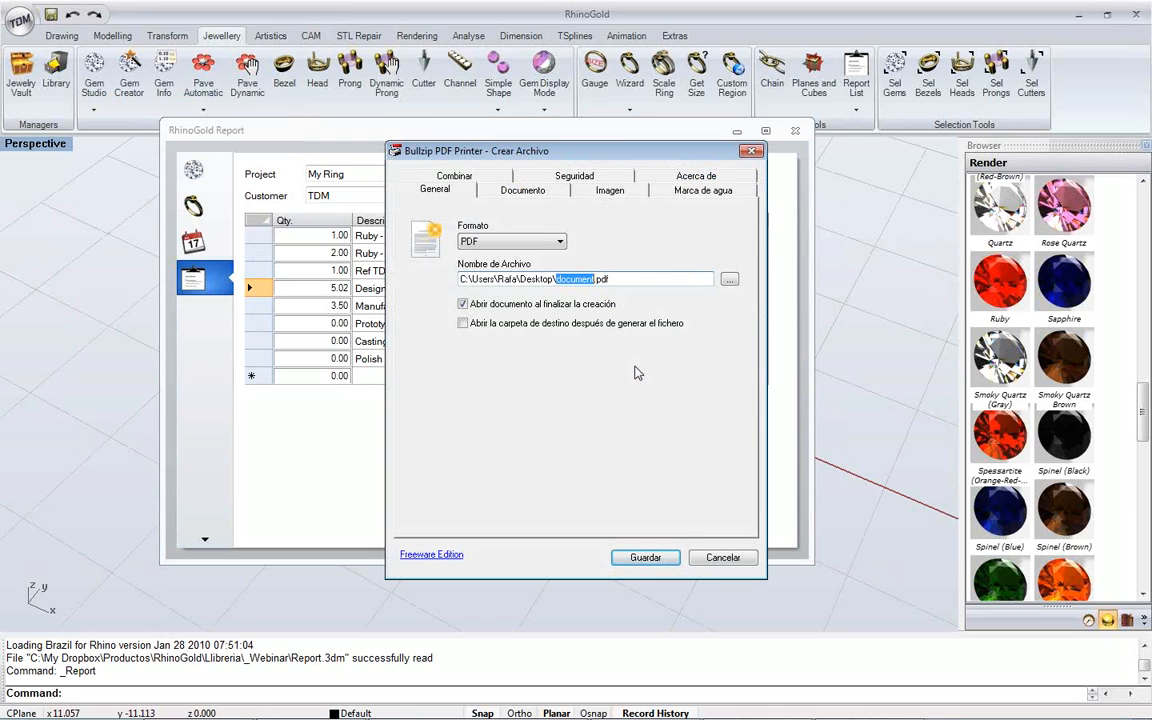
left_click(648, 556)
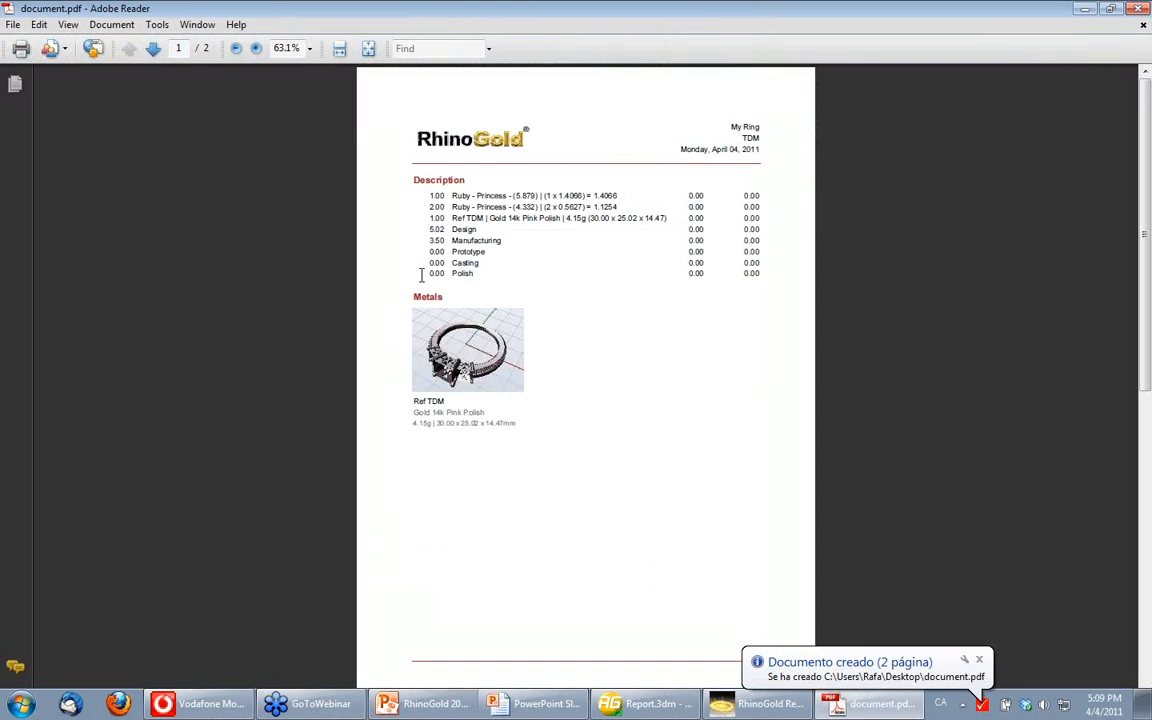
Review both pages of the PDF report at 100% zoom, including the item table, metals and calendar, and close the document
left_click(256, 48)
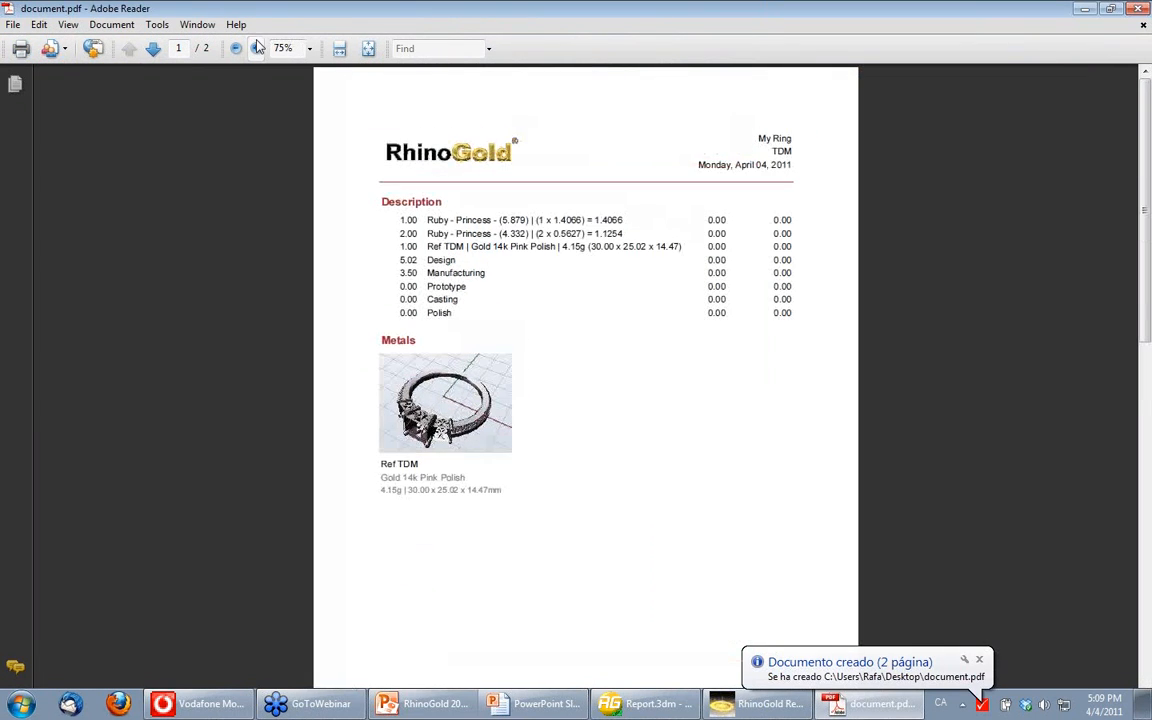
left_click(256, 48)
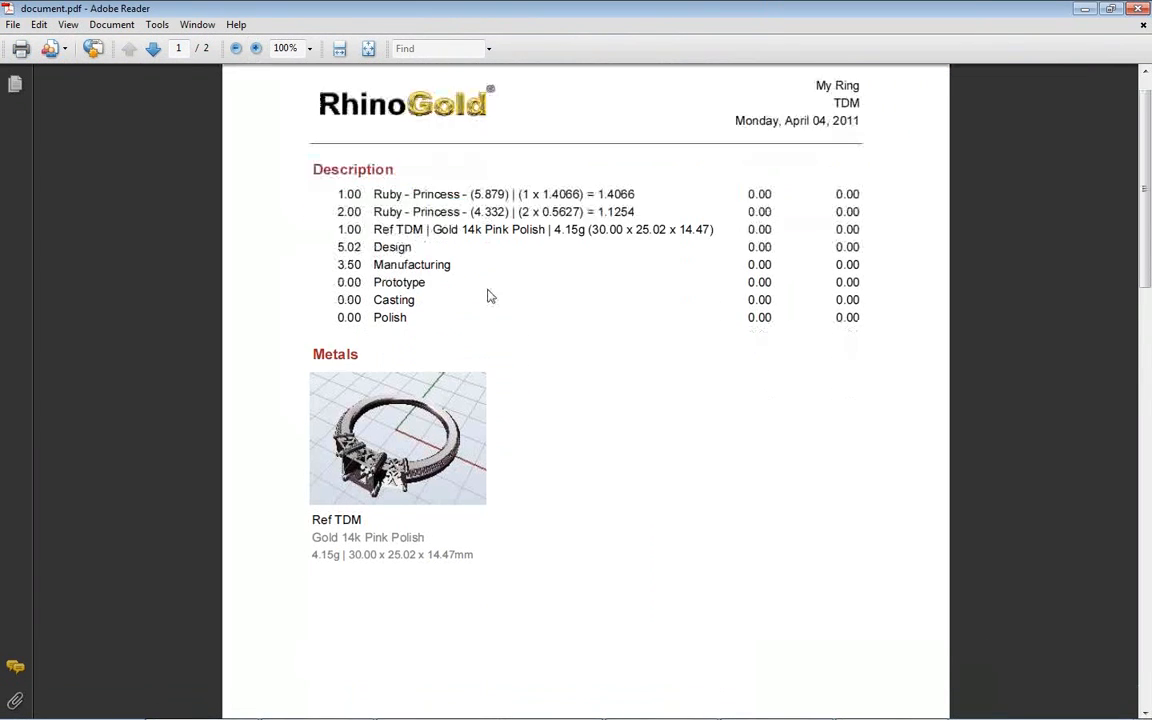
scroll(488, 292, "down", 5)
scroll(488, 292, "down", 14)
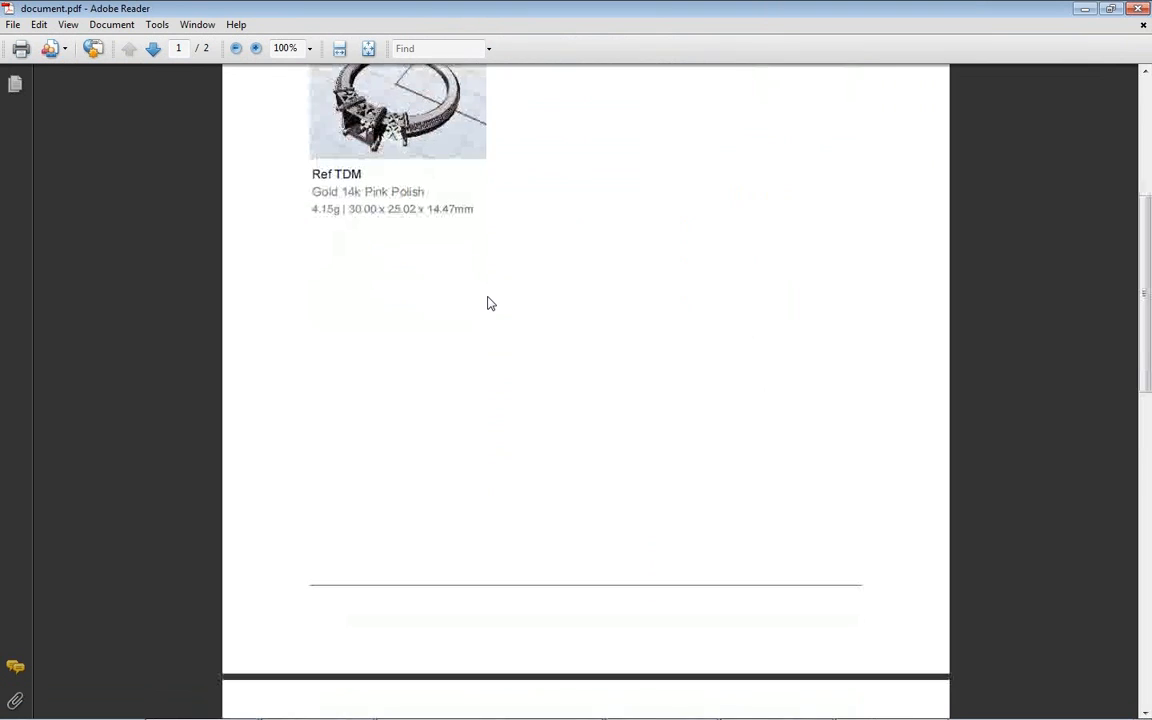
scroll(488, 292, "down", 7)
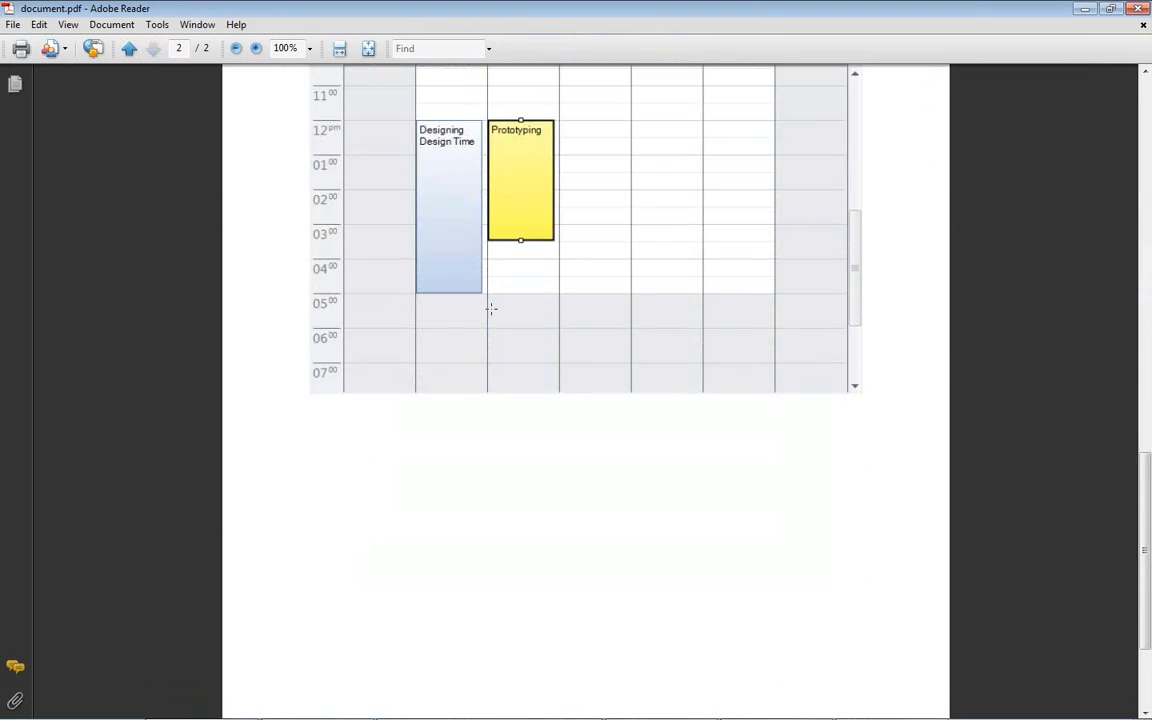
scroll(533, 421, "up", 20)
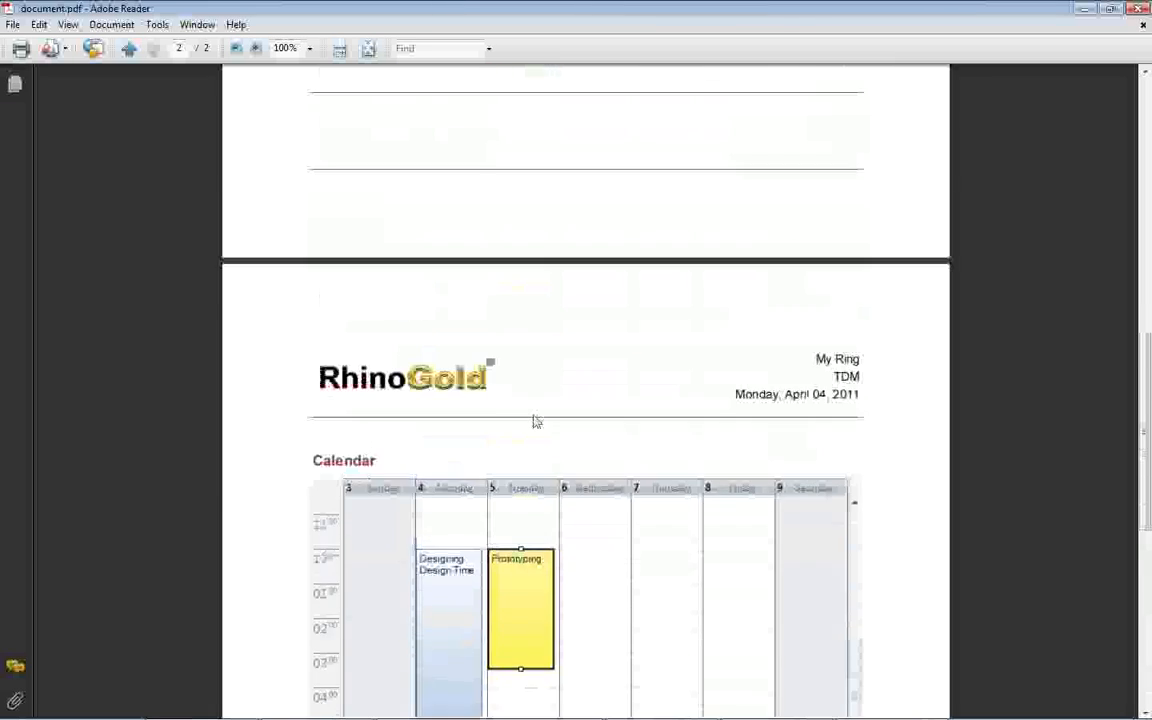
scroll(533, 421, "up", 5)
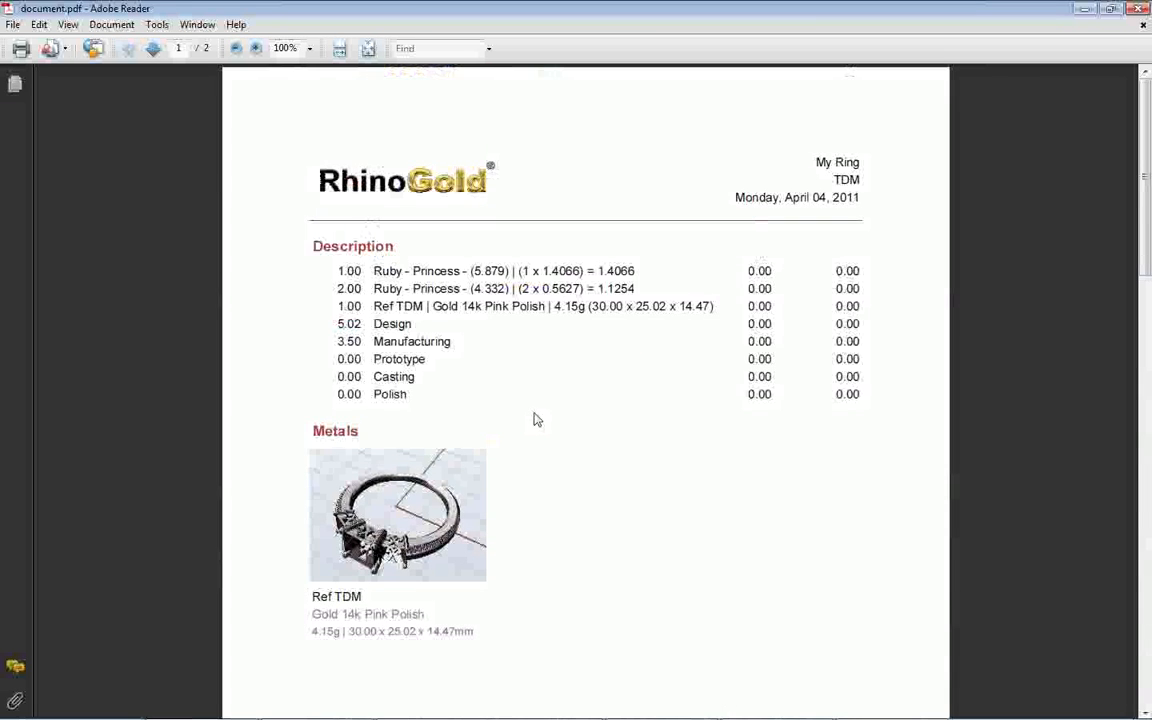
left_click(1141, 12)
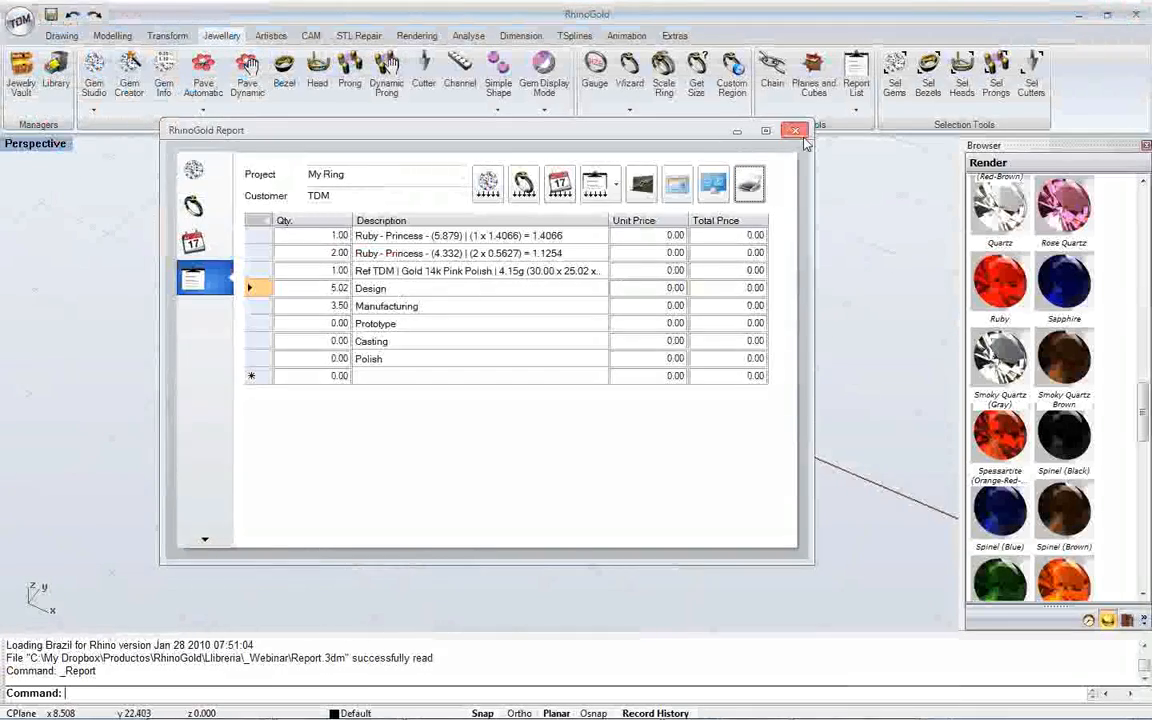
Close the report and apply the Silver Polish metal material to the ring
left_click(796, 131)
right_click_drag(443, 404, 516, 455)
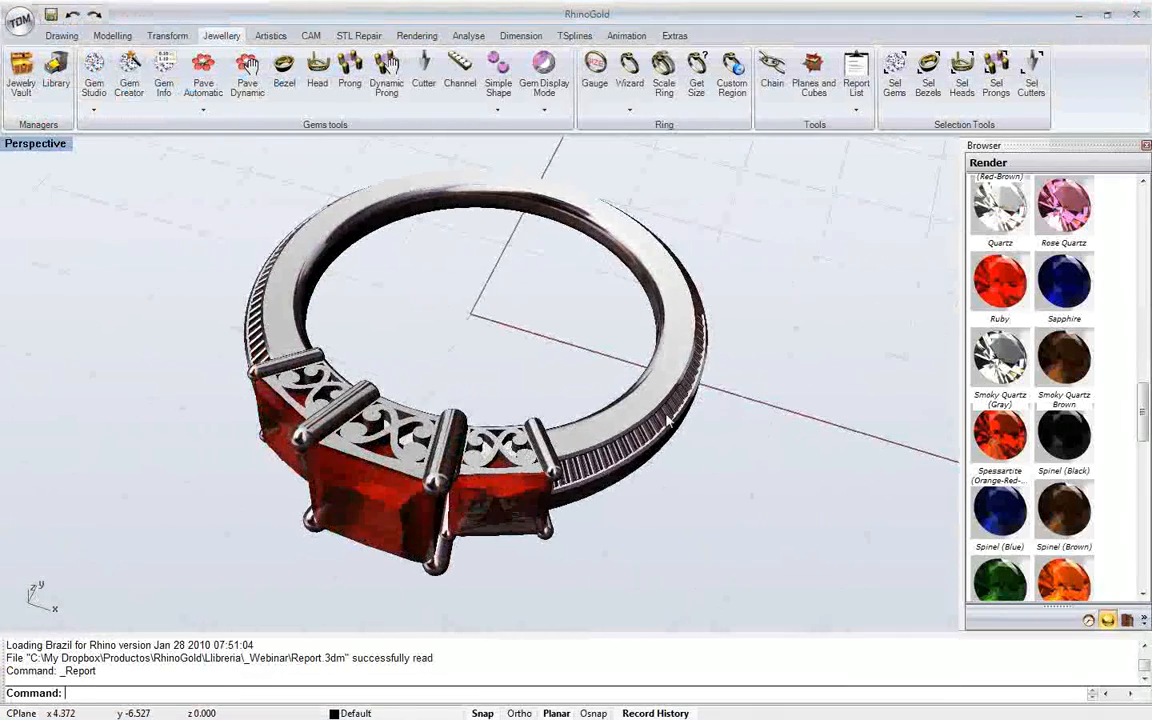
left_click_drag(1146, 394, 1133, 166)
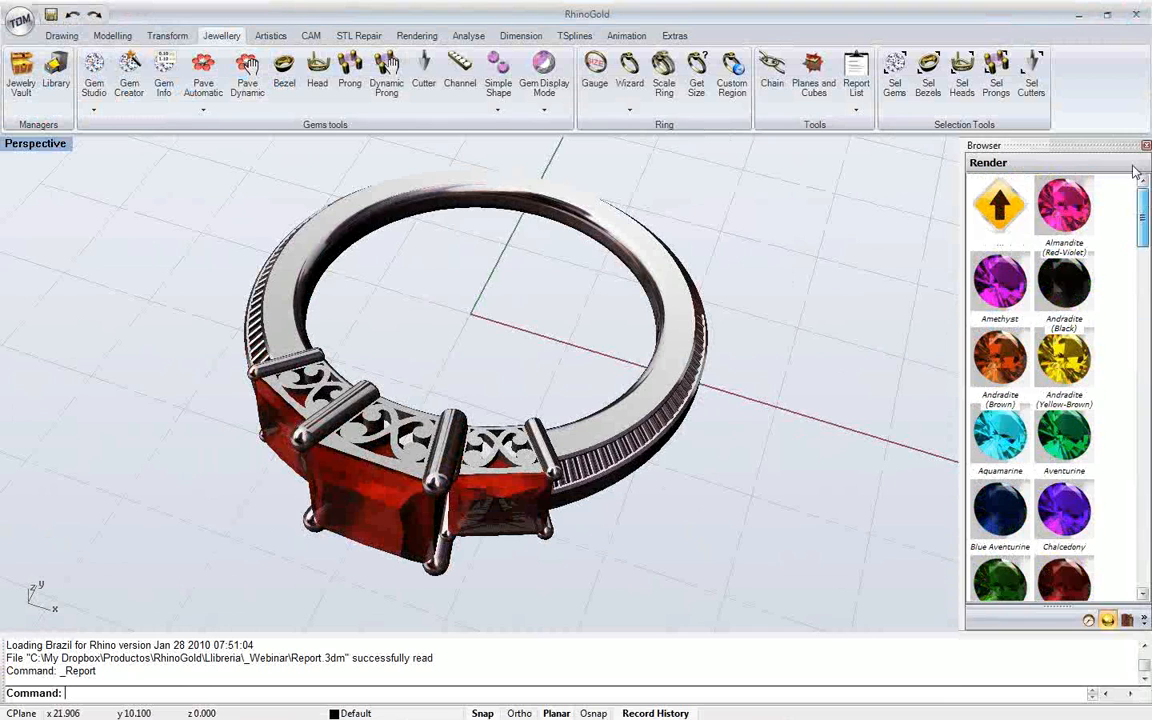
double_click(999, 205)
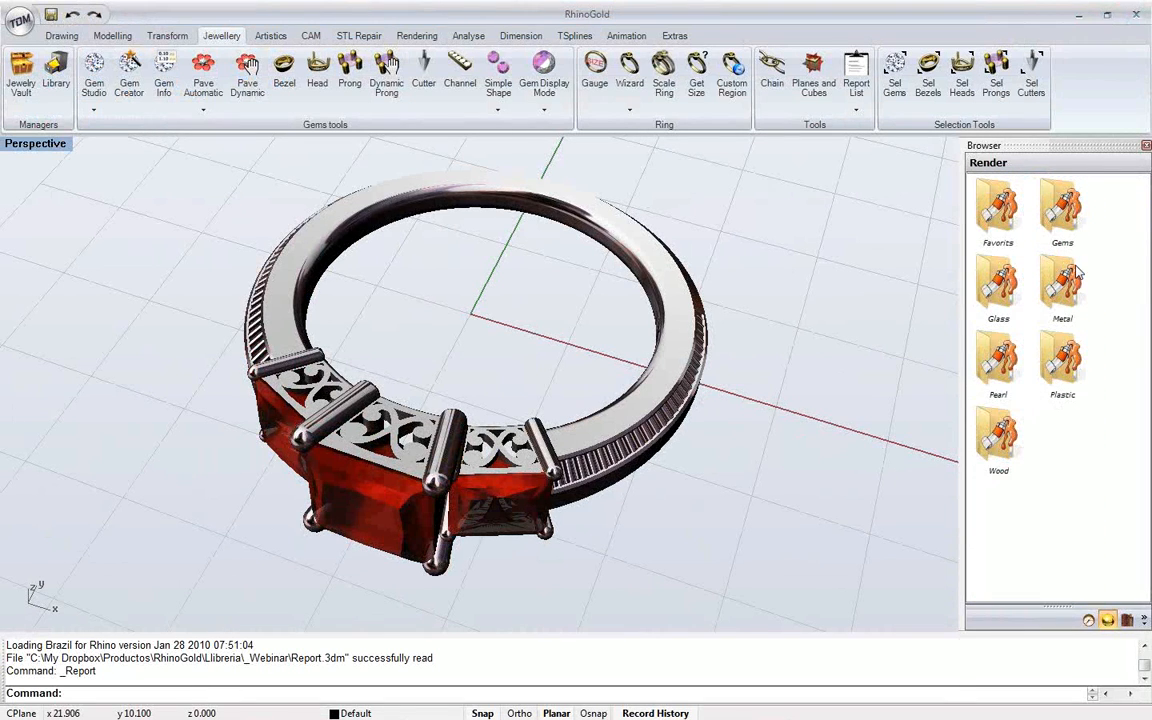
double_click(1060, 284)
scroll(1037, 400, "down", 10)
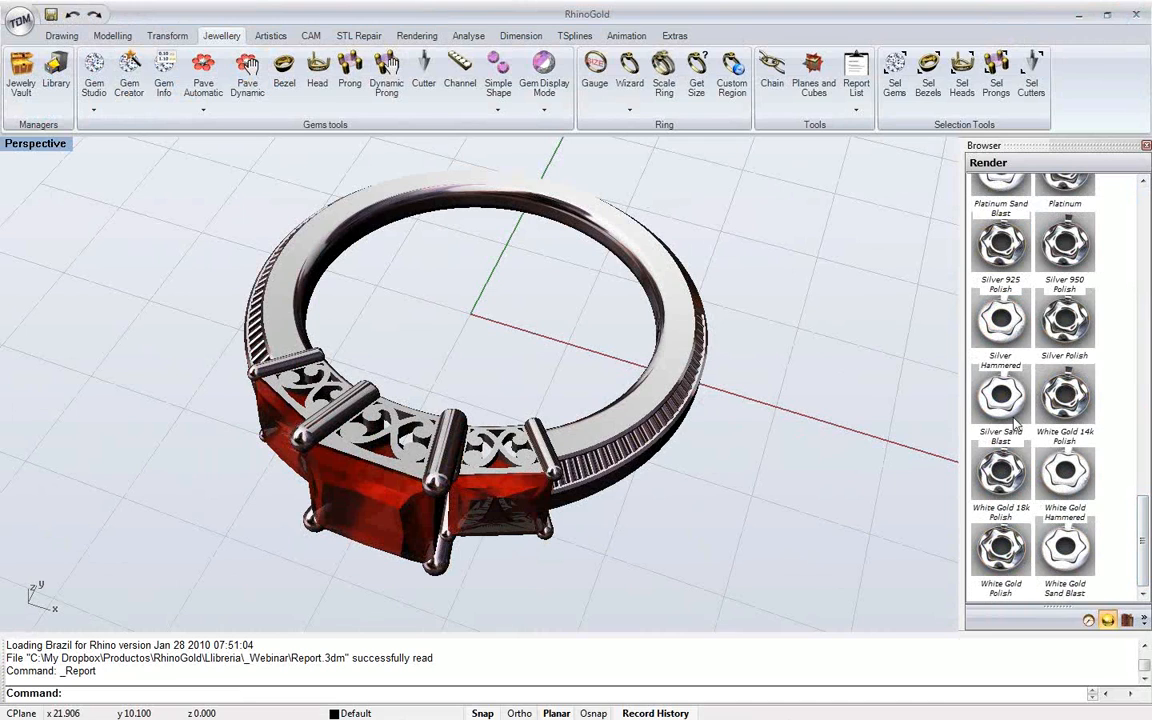
left_click_drag(1068, 315, 690, 340)
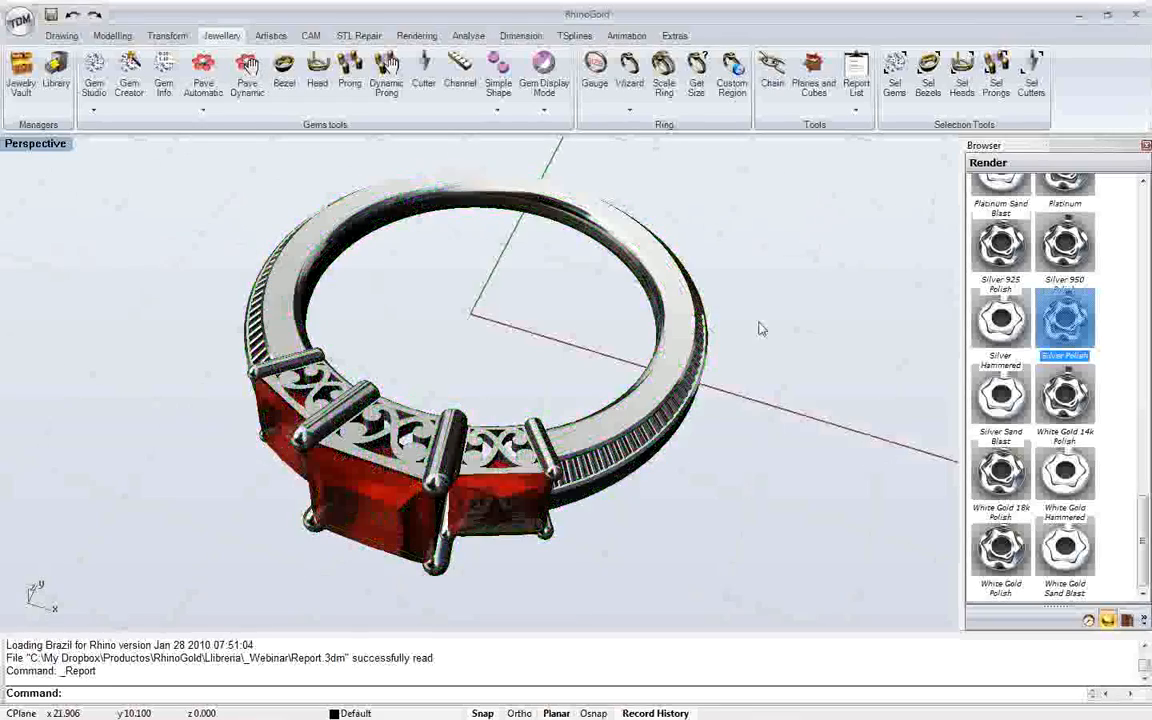
Generate the report again, examine the ring's weight and size in the metals list, and close the report
left_click(856, 88)
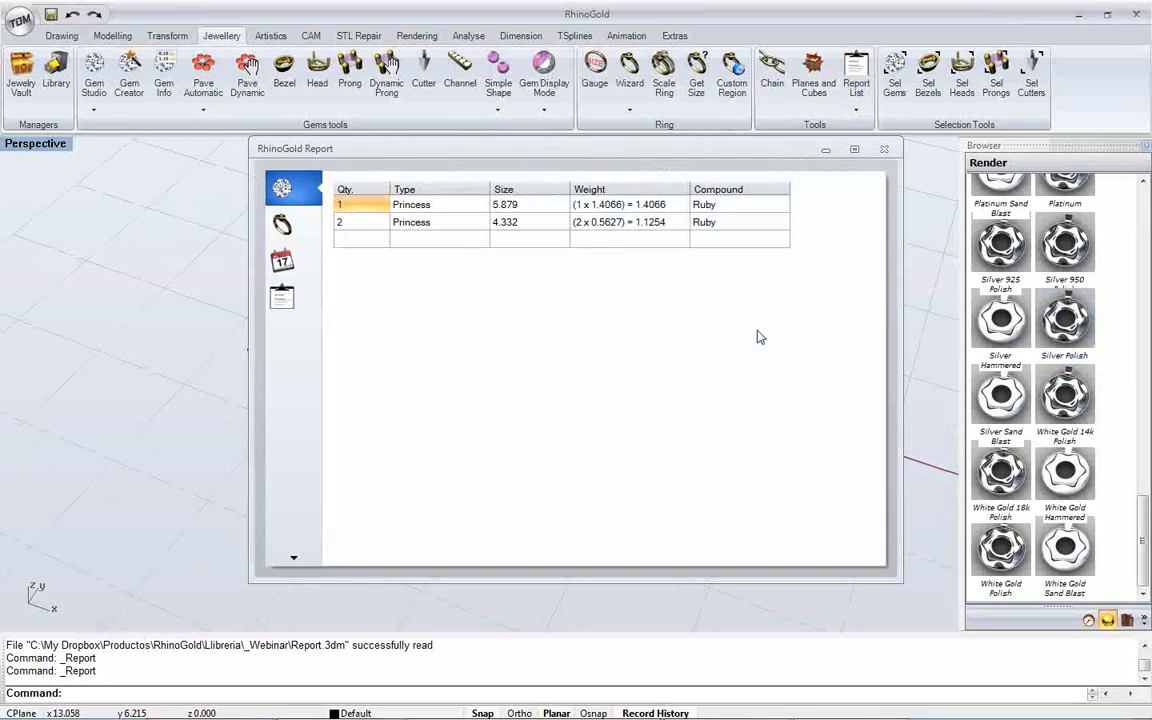
left_click(270, 224)
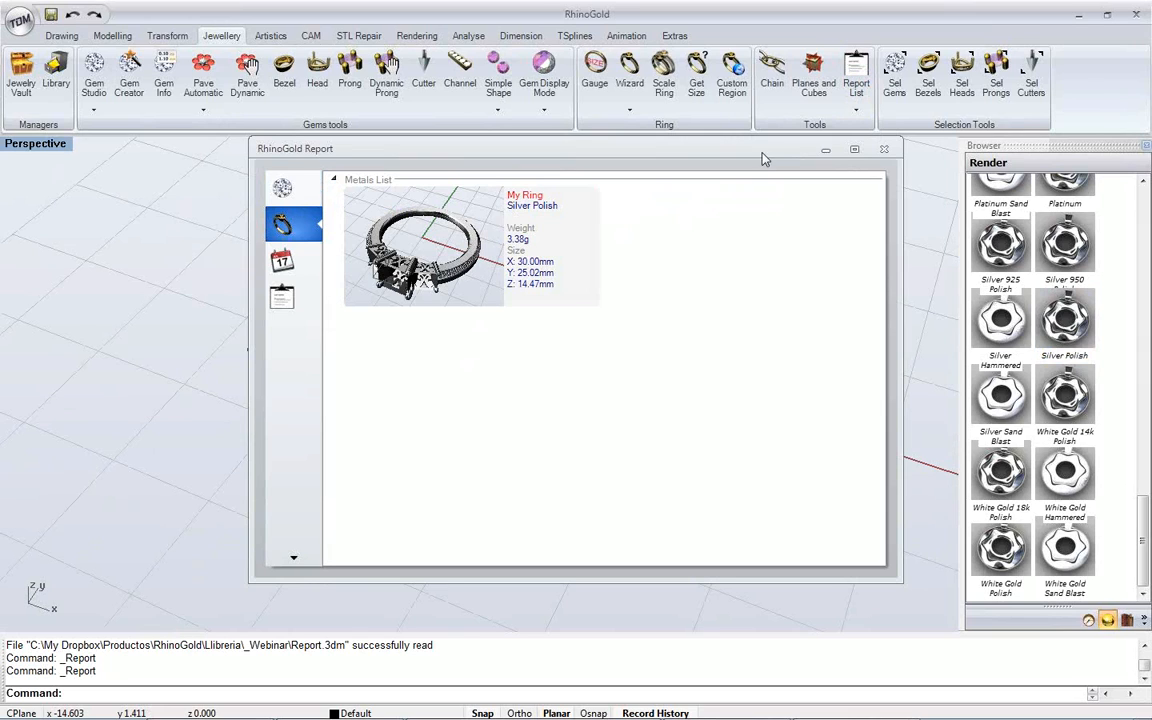
left_click_drag(765, 155, 741, 191)
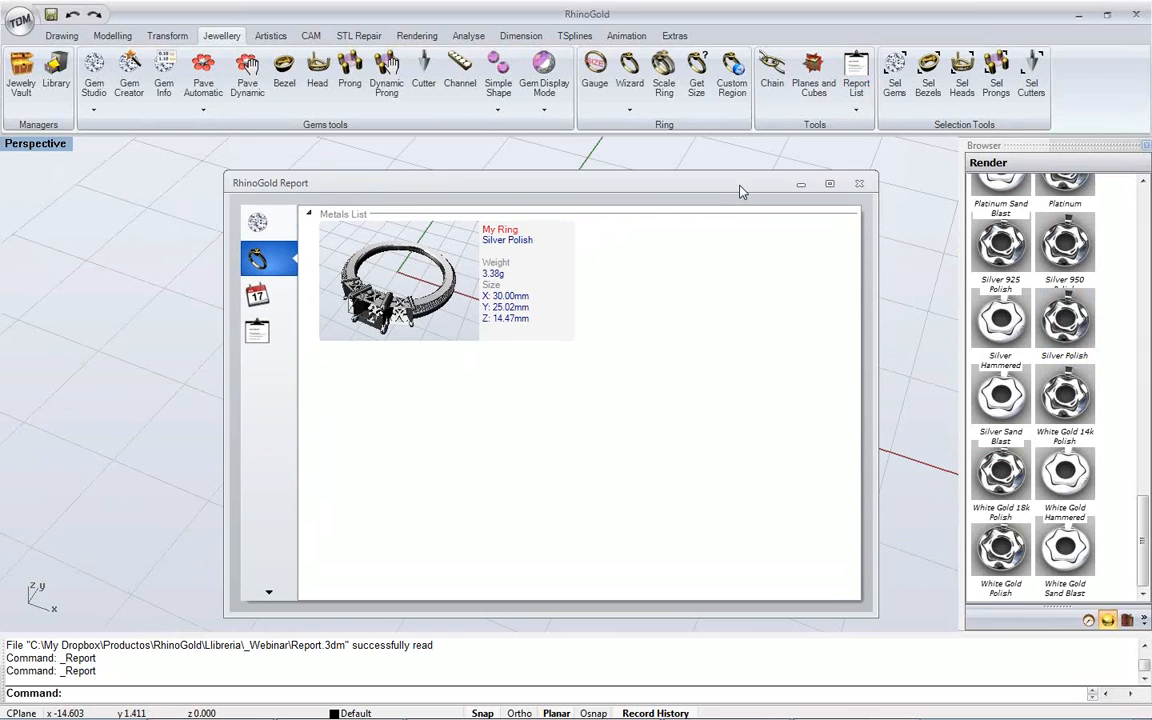
left_click(858, 184)
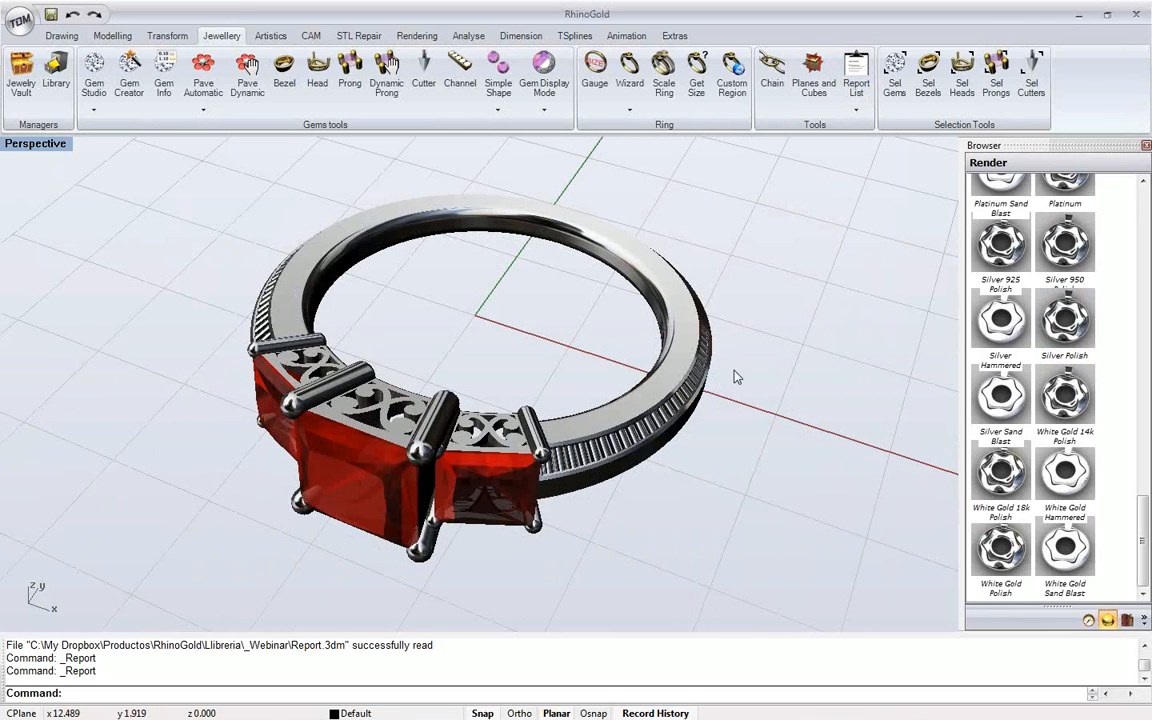
key("alt+Tab")
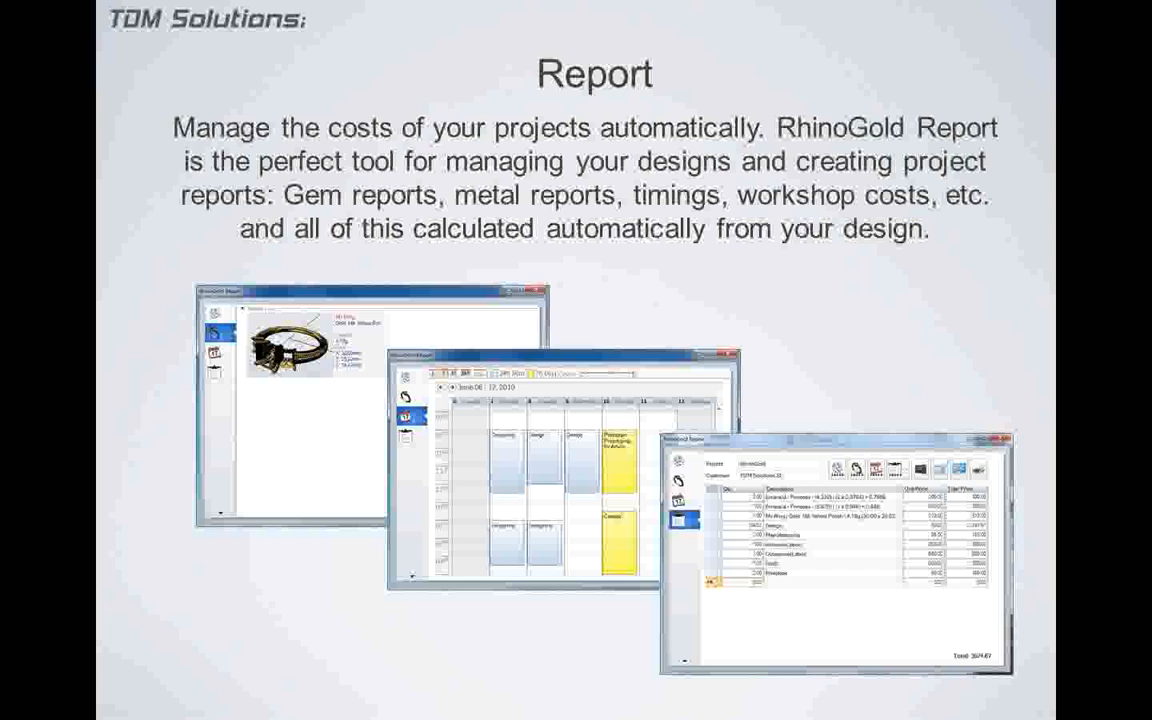
left_click(837, 275)
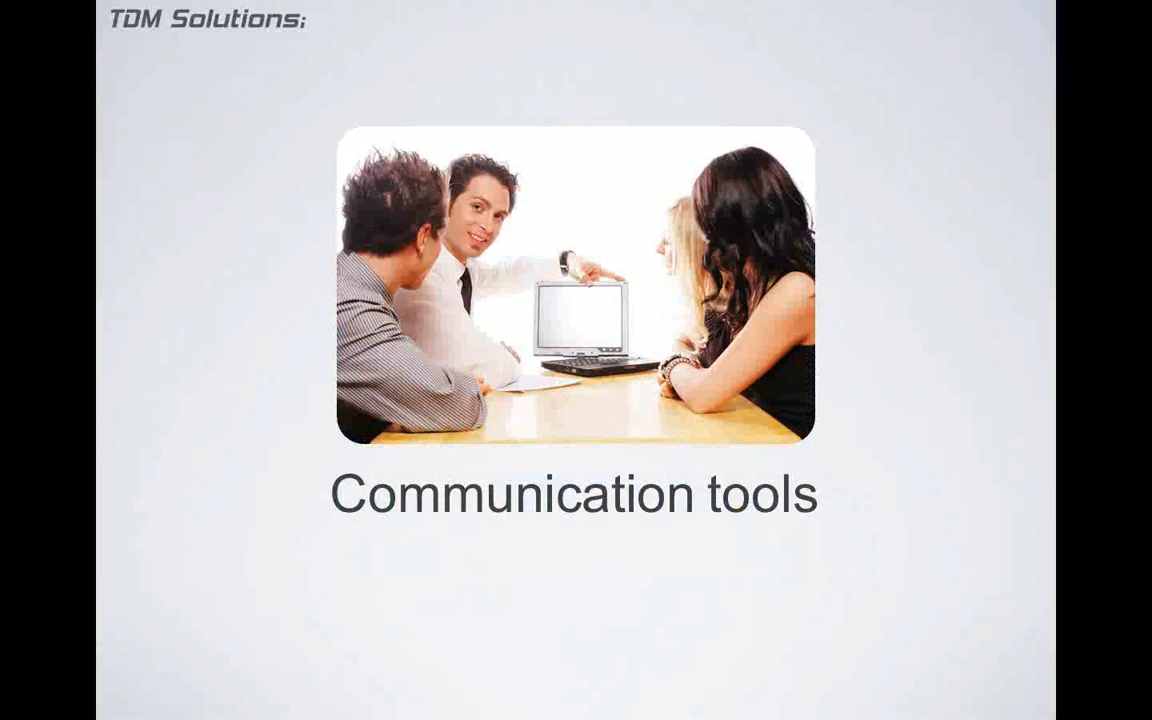
key("Right")
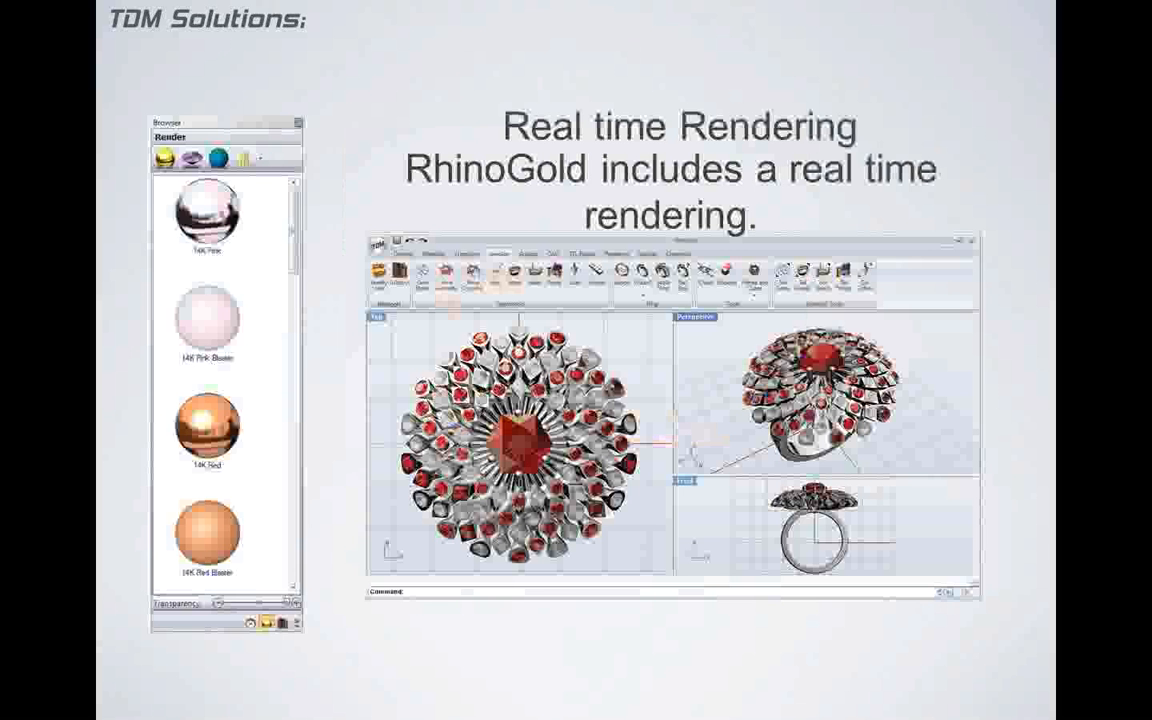
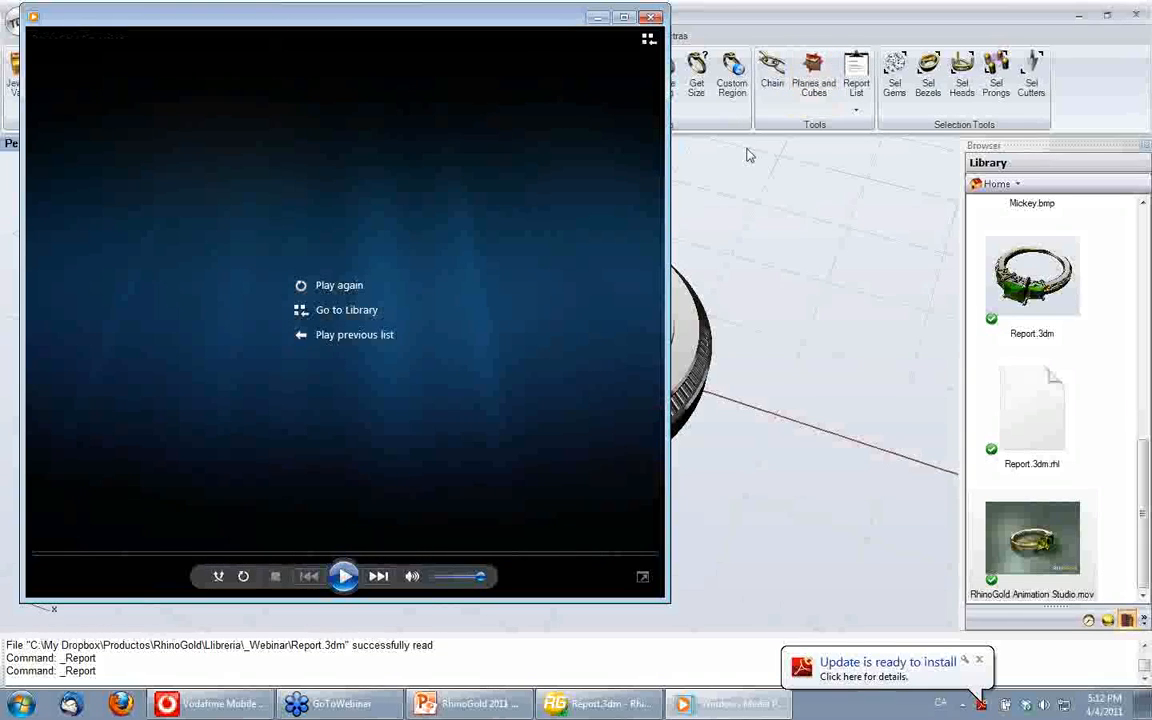
Close the finished video, switch to PowerPoint and present the Animation Studio and Render Studio slides before ending the slide show
left_click(652, 18)
key("alt+Tab")
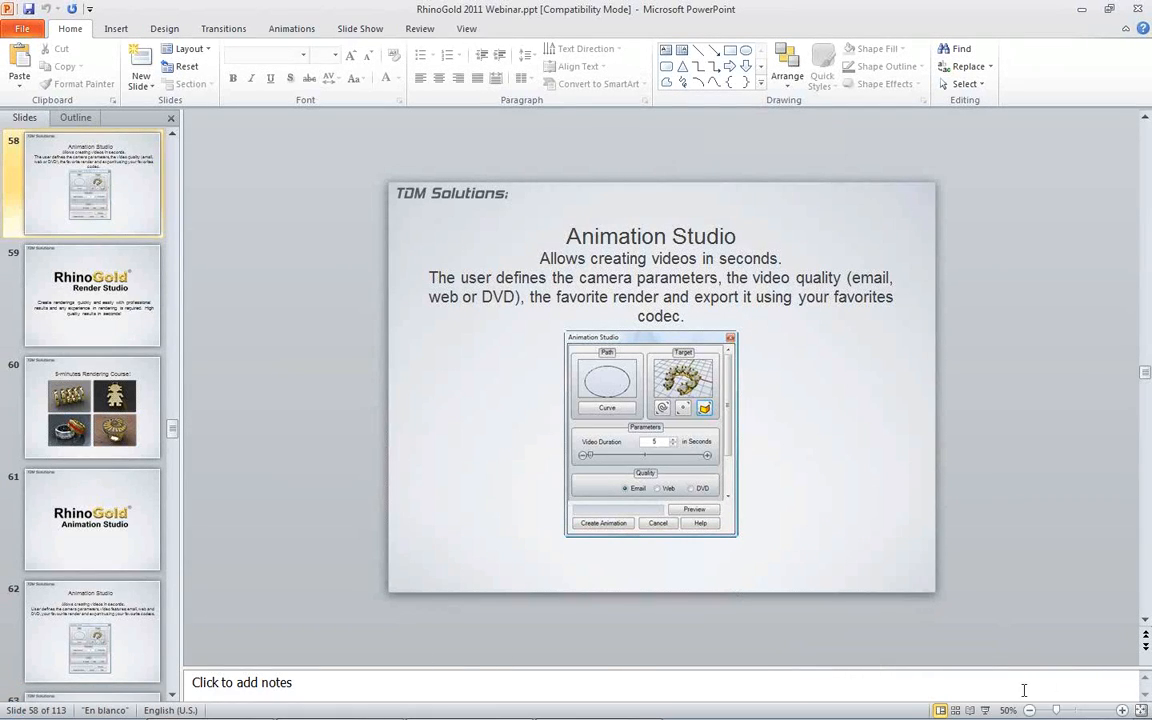
left_click(986, 710)
left_click(820, 536)
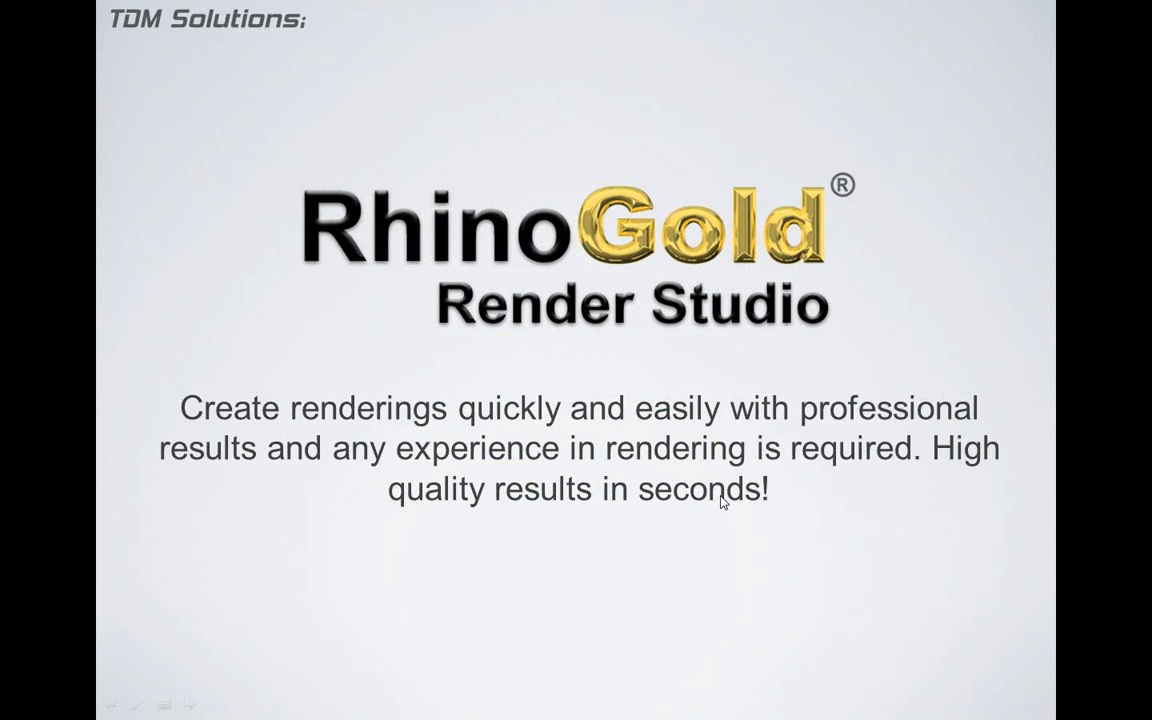
key("Escape")
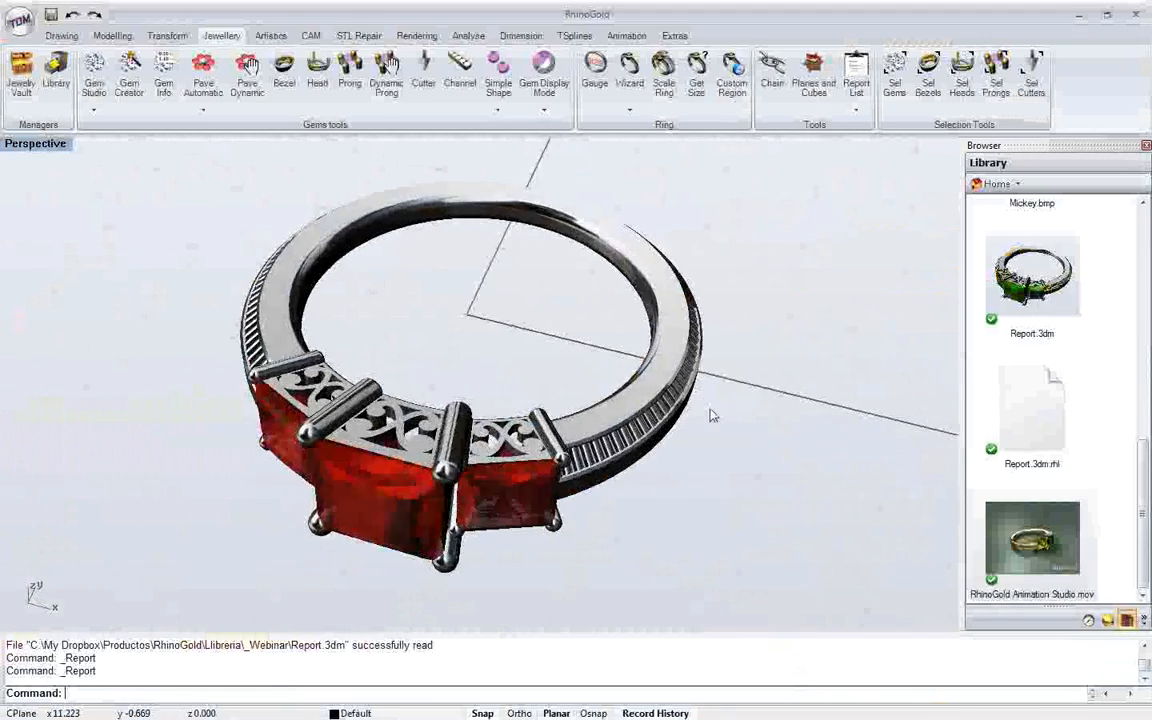
Delete the whole ring model and open Celtic Tris.3dm from the library
key("ctrl+a")
key("Delete")
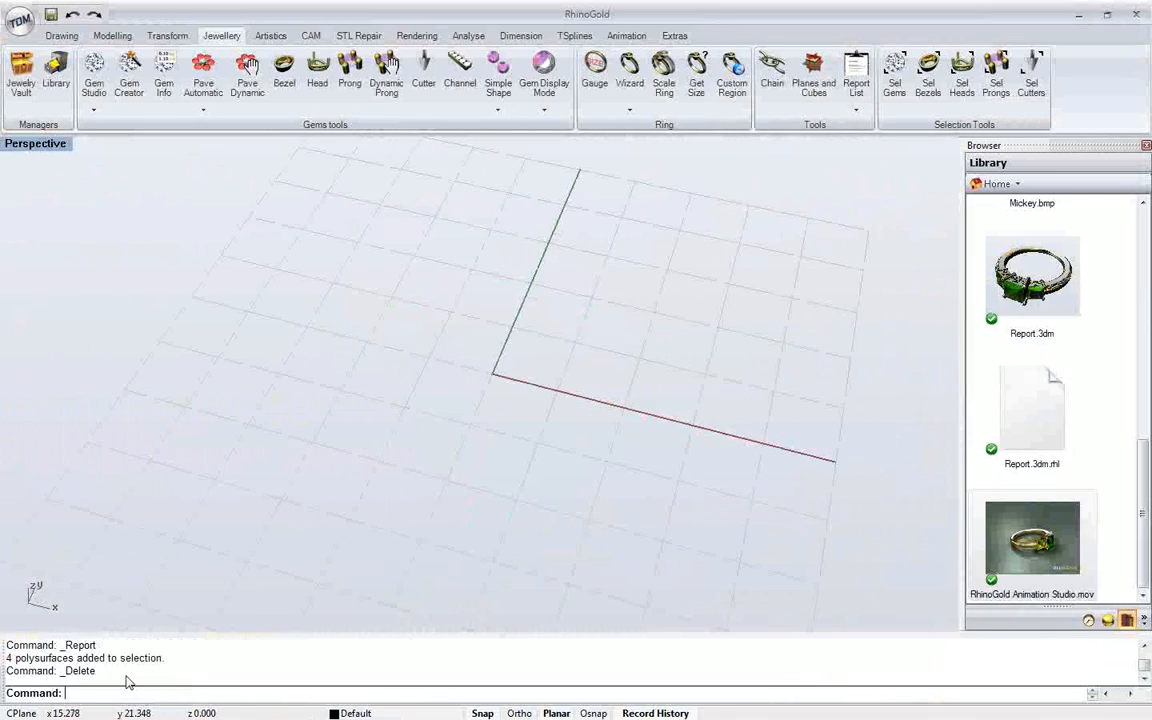
left_click_drag(1146, 552, 1145, 315)
left_click_drag(1014, 264, 543, 355)
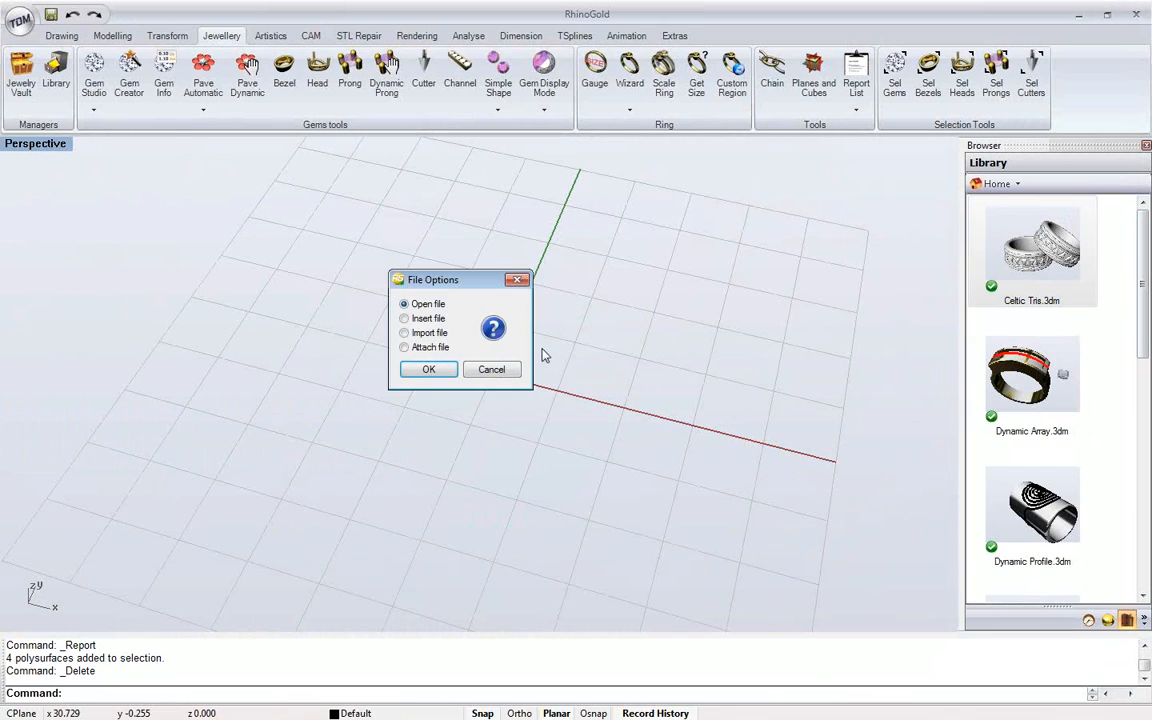
left_click(408, 372)
left_click(588, 405)
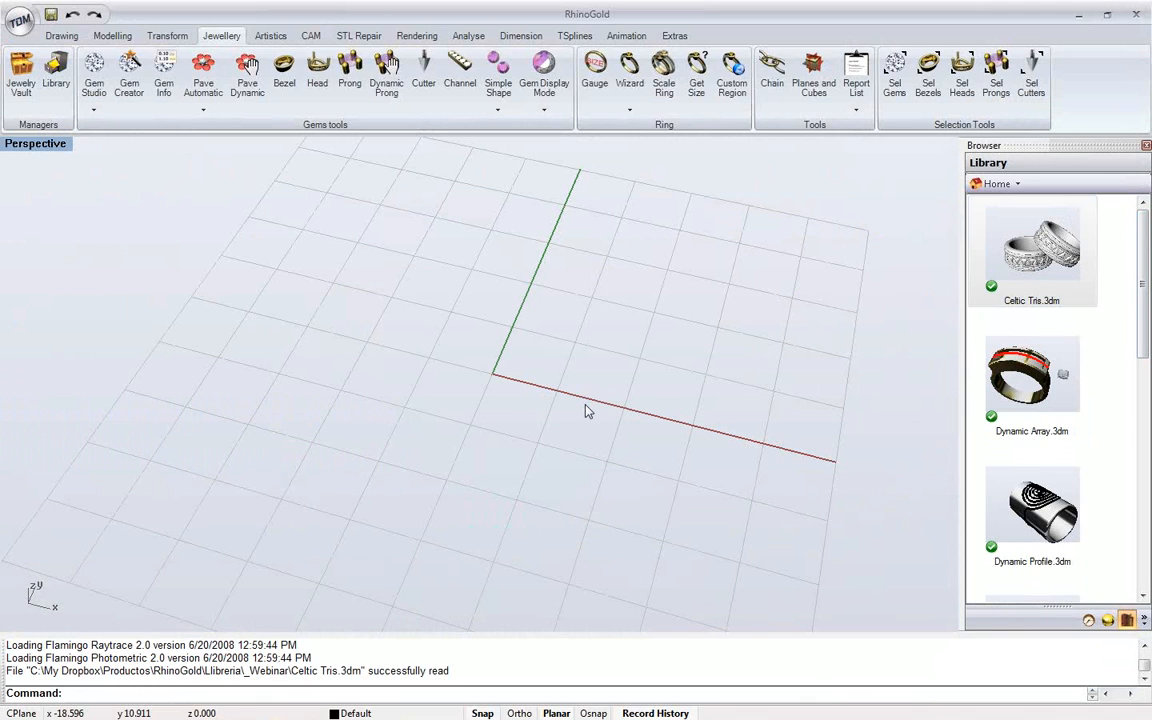
Start Render Studio for Brazil with the two Celtic rings in view and move its window clear of the rings
right_click_drag(509, 364, 434, 266)
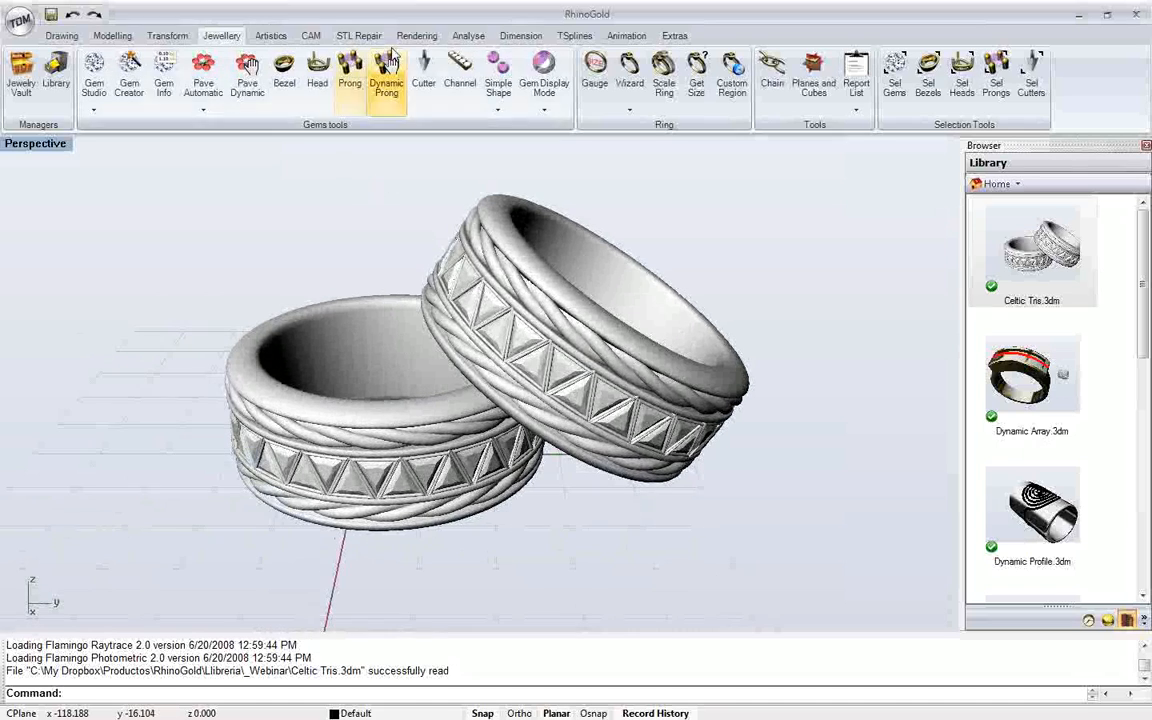
left_click(413, 37)
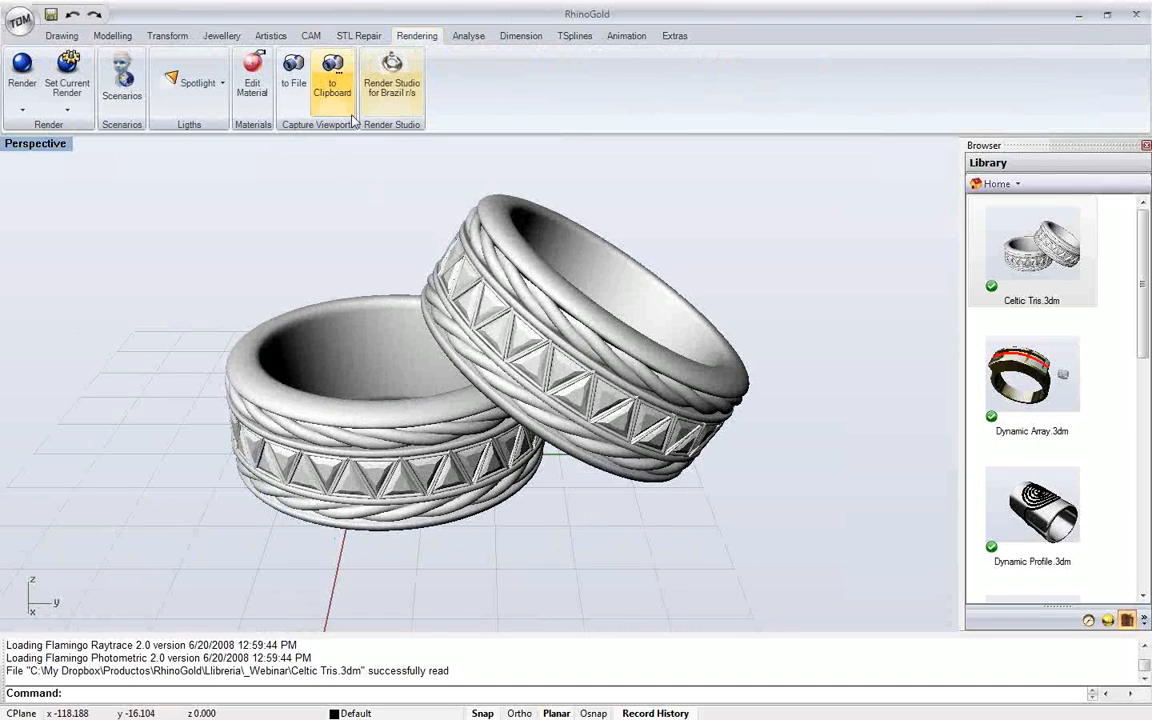
left_click(381, 106)
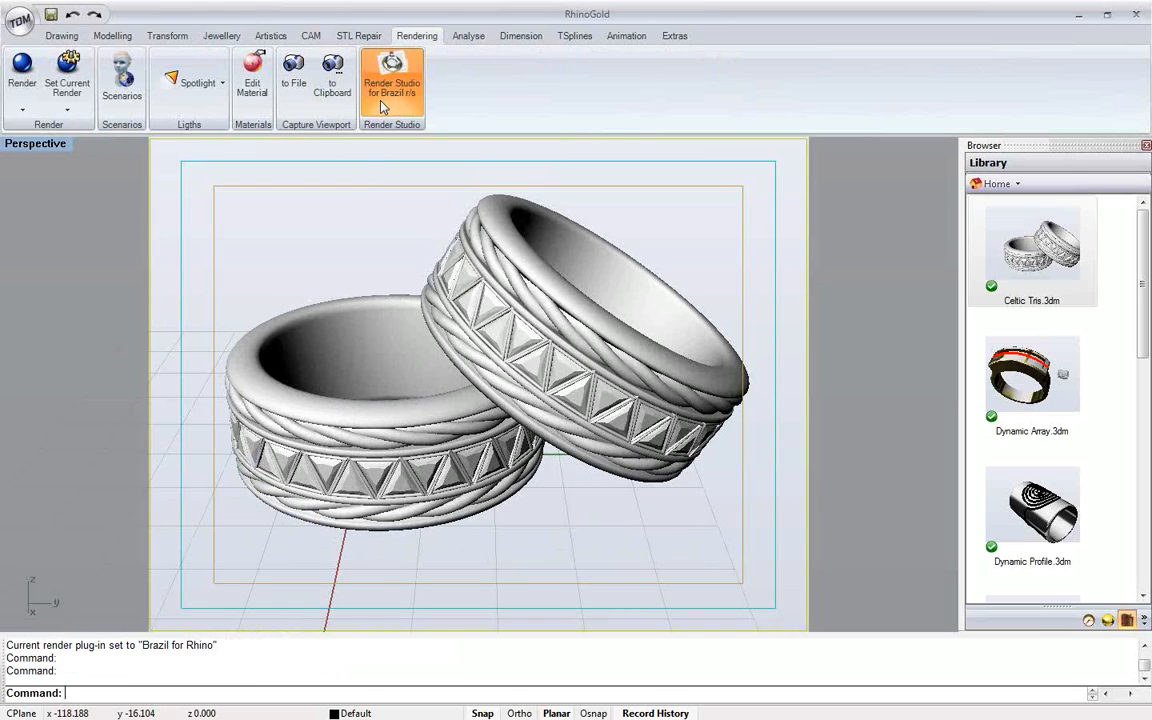
left_click_drag(512, 180, 817, 155)
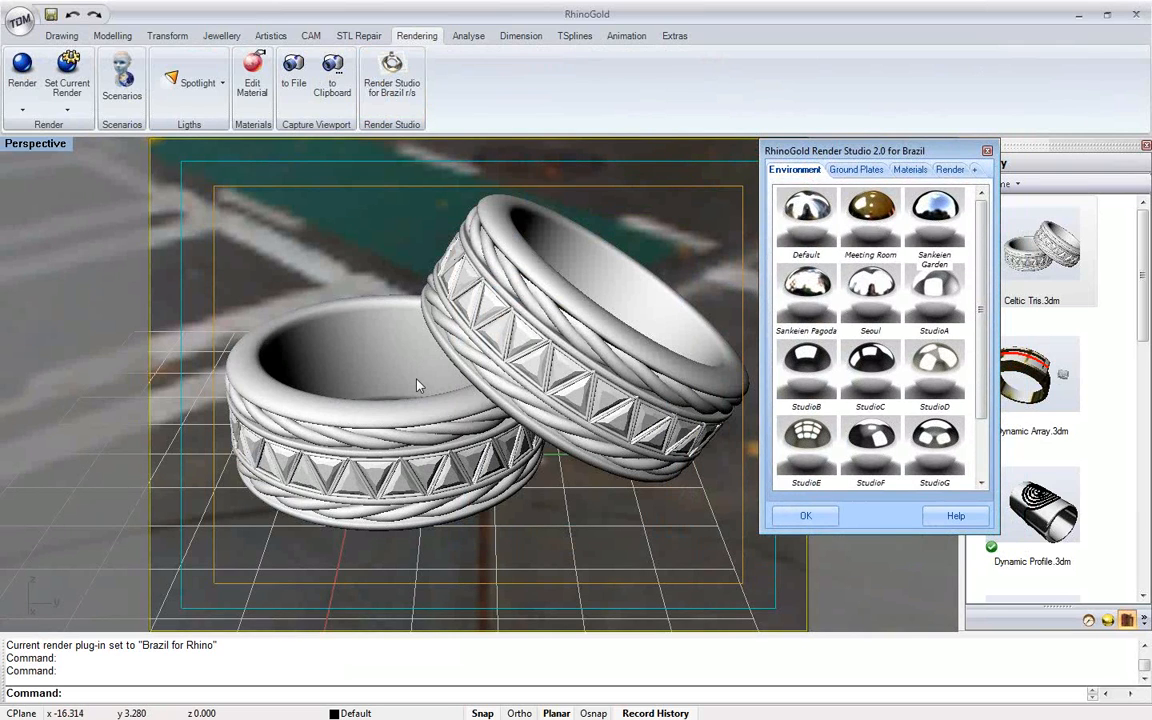
Apply the Default environment to the scene with the rings
mouse_move(450, 400)
right_mouse_down()
mouse_move(510, 190)
mouse_move(504, 566)
mouse_move(479, 152)
mouse_move(470, 260)
mouse_move(430, 395)
right_mouse_up()
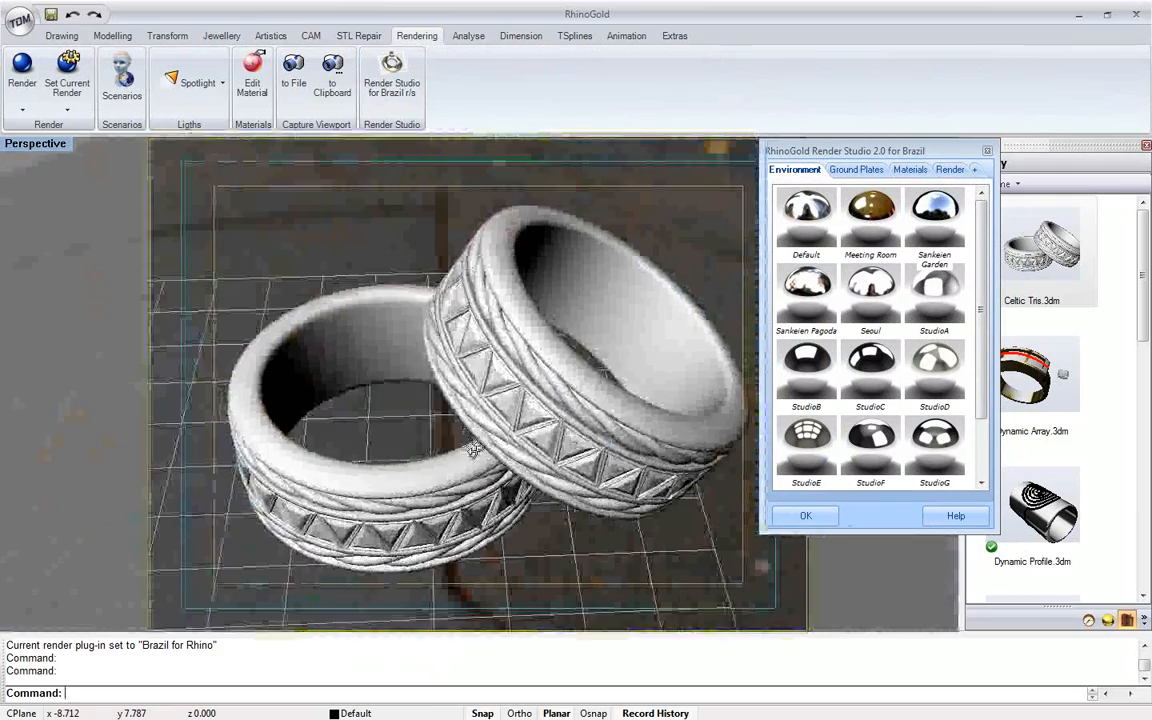
right_click_drag(582, 370, 560, 360)
left_click(792, 230)
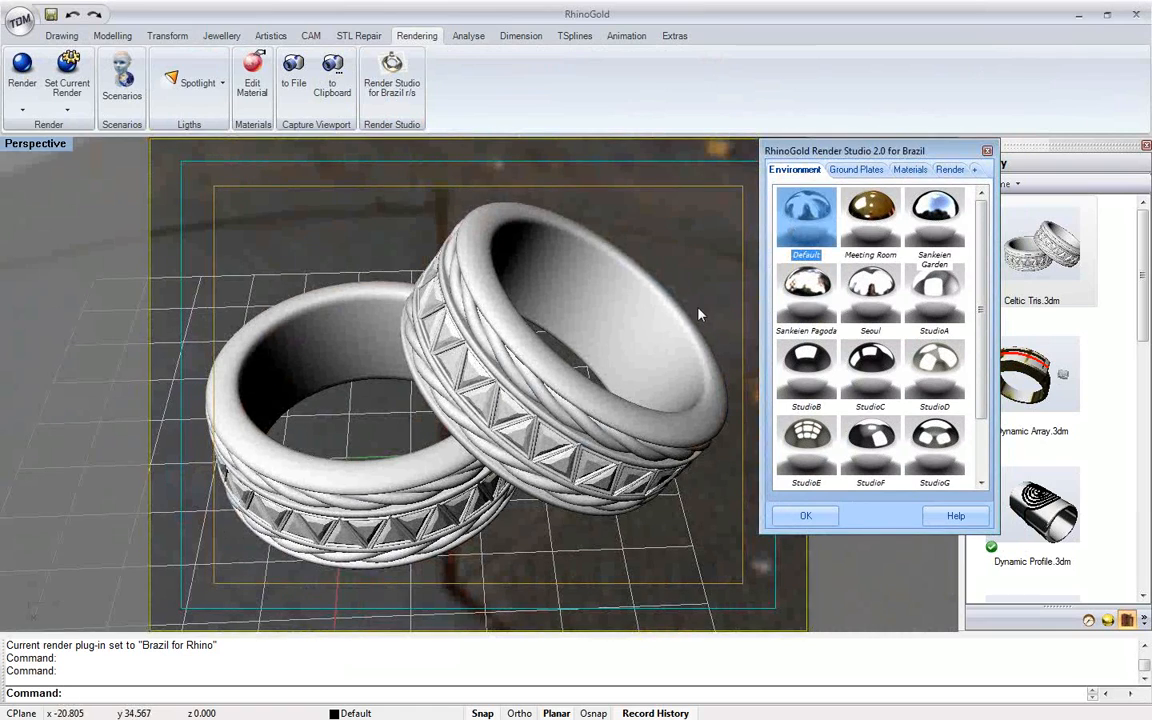
Examine the available ground plates in the Arquitecture, Metals and Plastics families
left_click(872, 174)
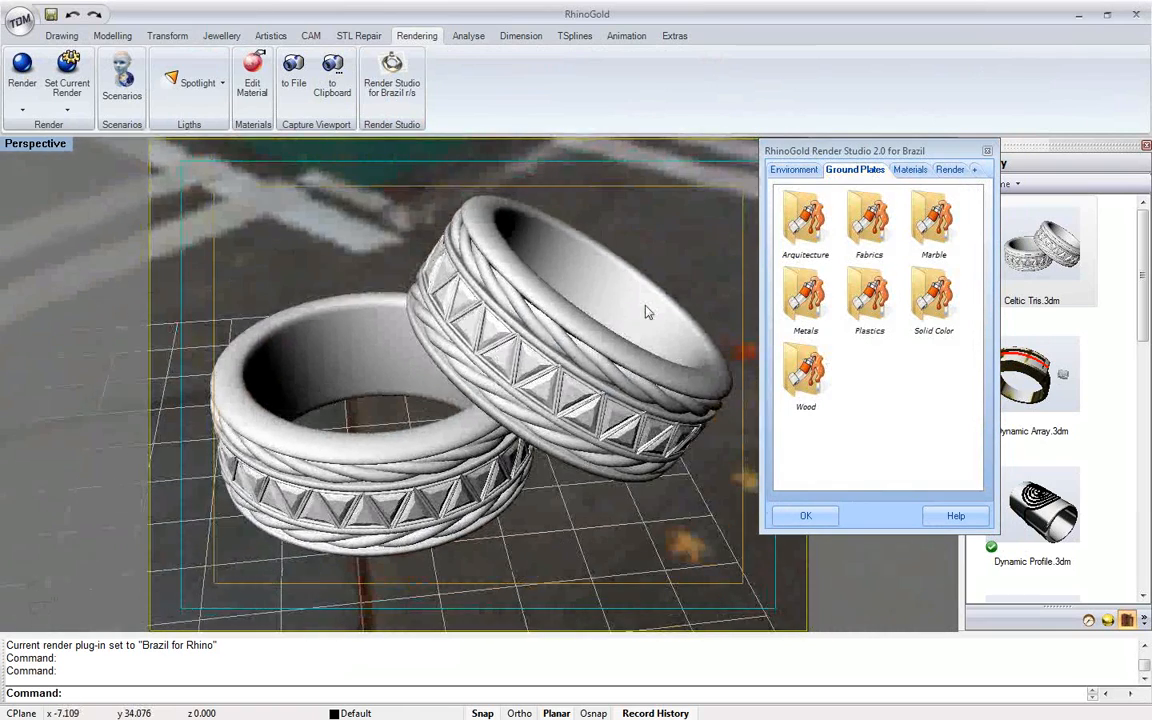
mouse_move(388, 406)
right_mouse_down()
mouse_move(355, 388)
mouse_move(366, 404)
right_mouse_up()
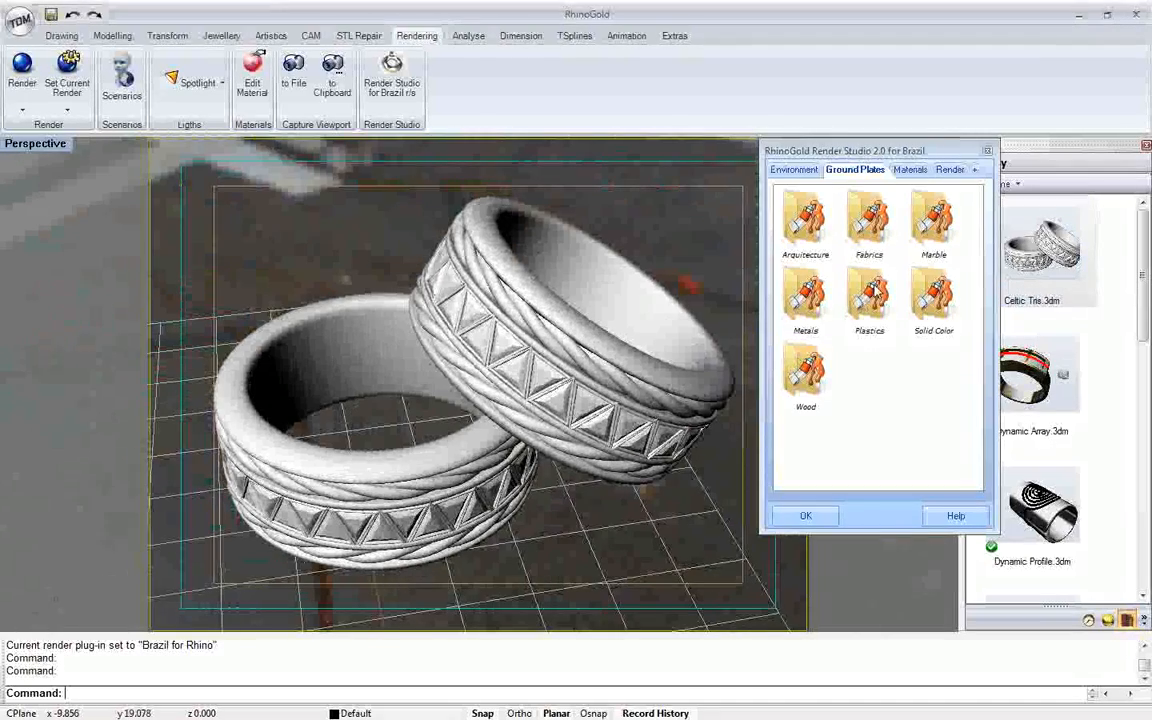
double_click(824, 231)
left_click_drag(977, 252, 976, 217)
double_click(812, 222)
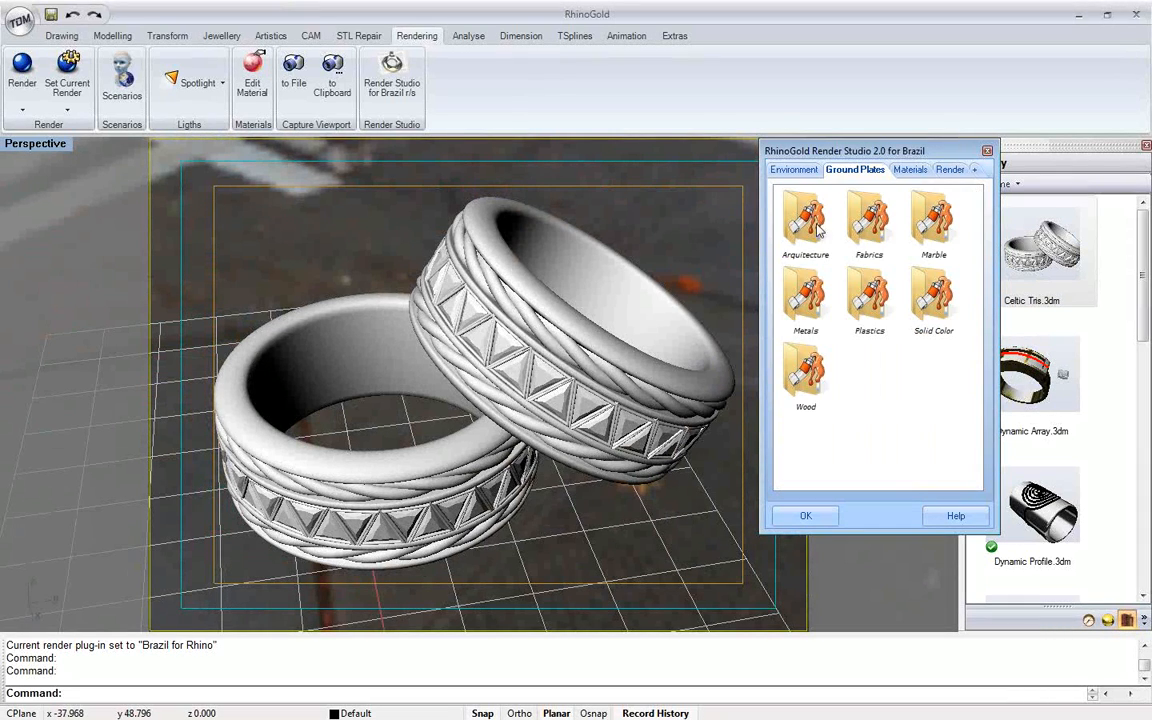
double_click(803, 295)
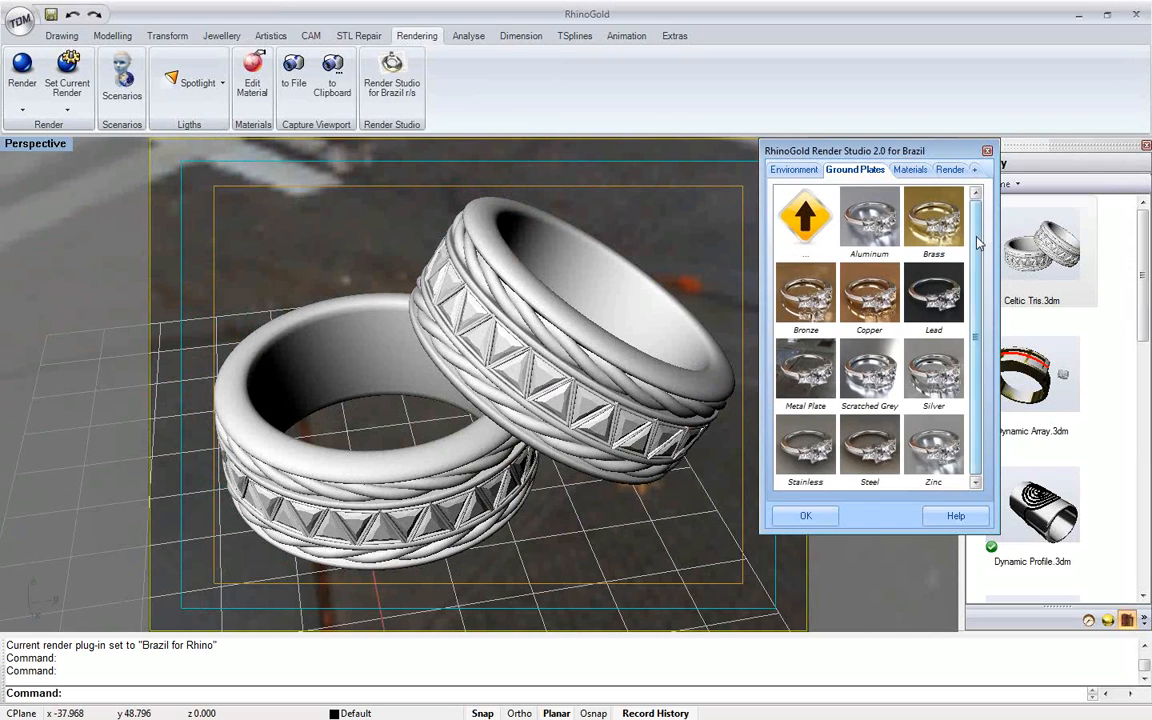
double_click(805, 218)
double_click(869, 295)
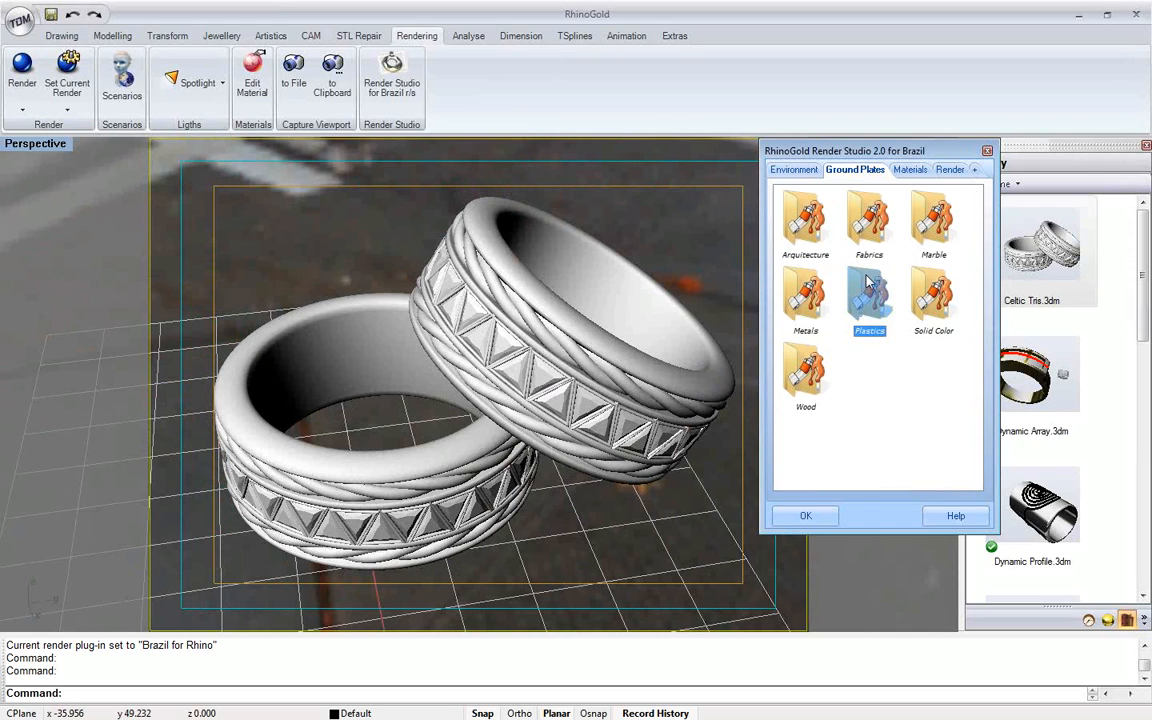
mouse_move(975, 223)
left_mouse_down()
mouse_move(963, 392)
mouse_move(965, 210)
left_mouse_up()
double_click(807, 216)
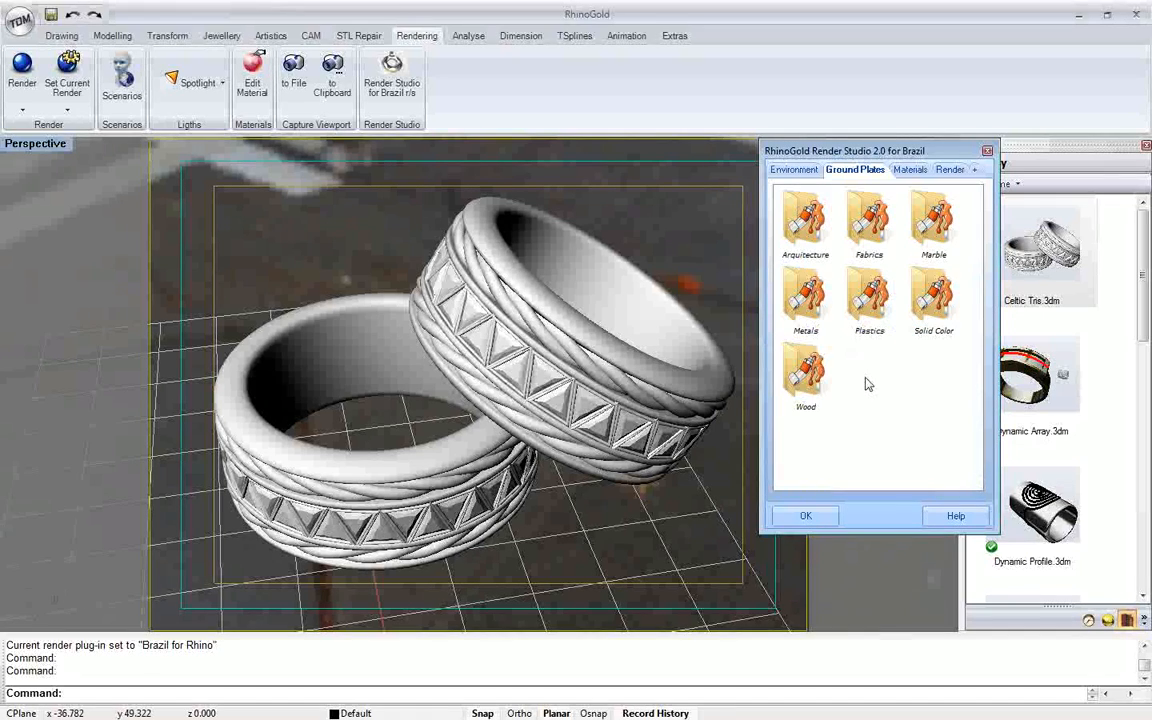
Place a Wood Board 2 ground plate from the Wood family beneath the rings
double_click(807, 376)
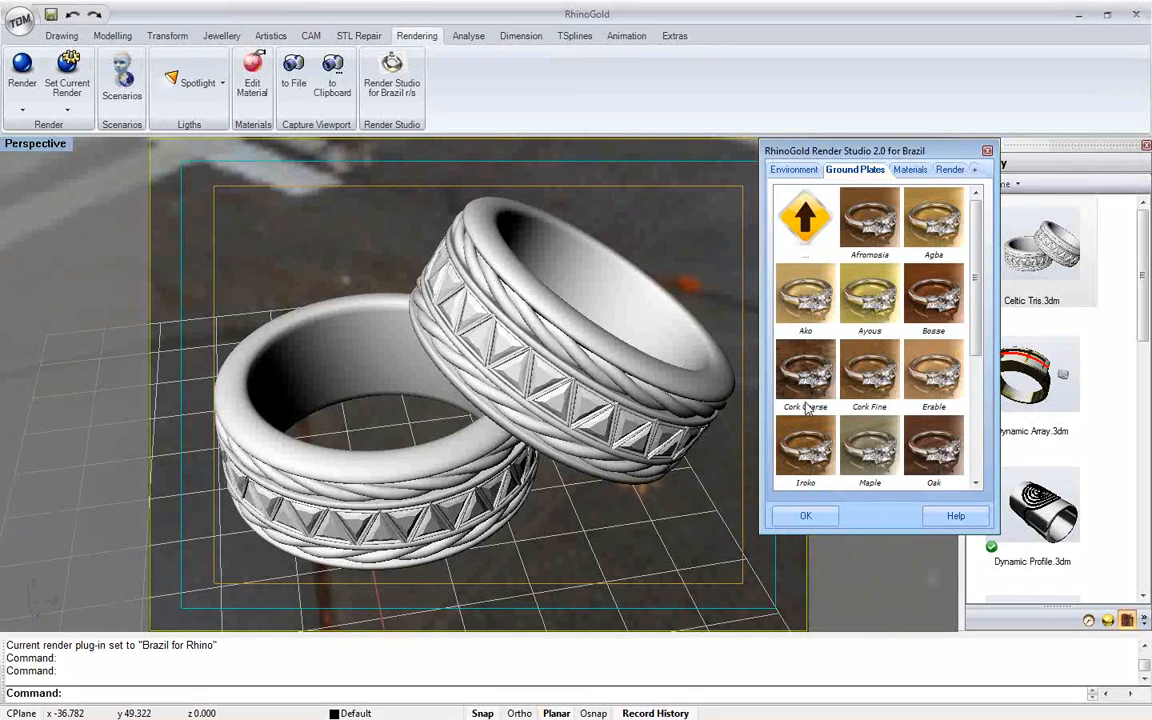
left_click_drag(965, 285, 967, 405)
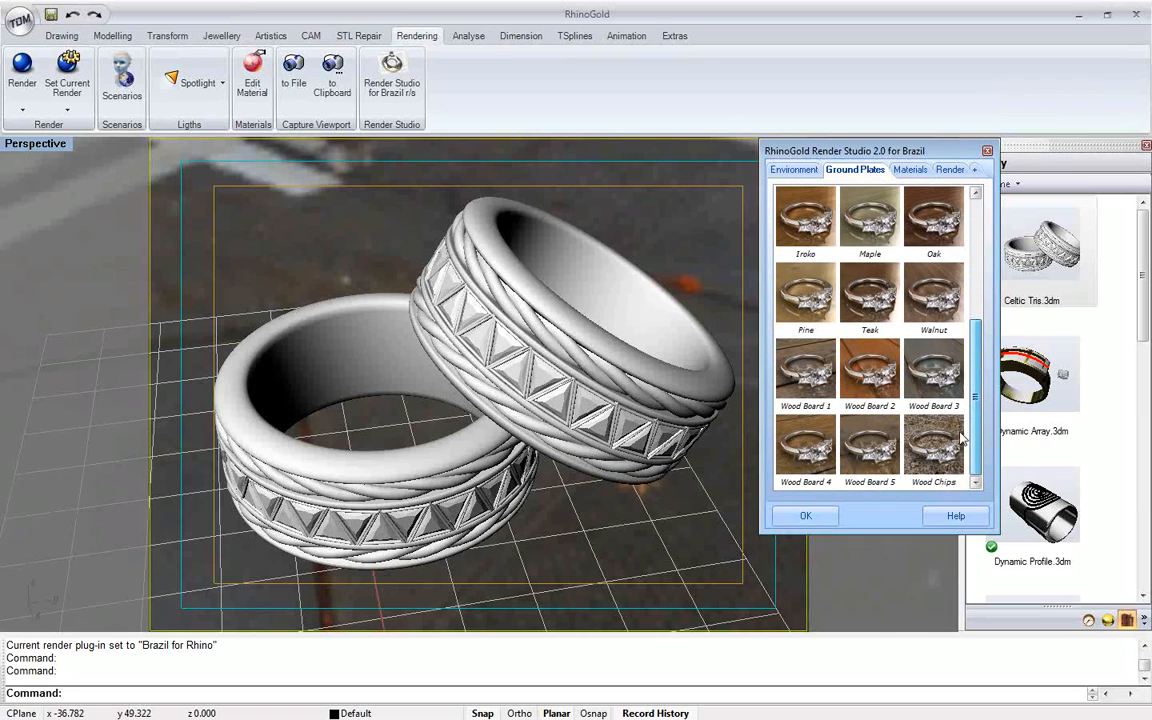
double_click(877, 369)
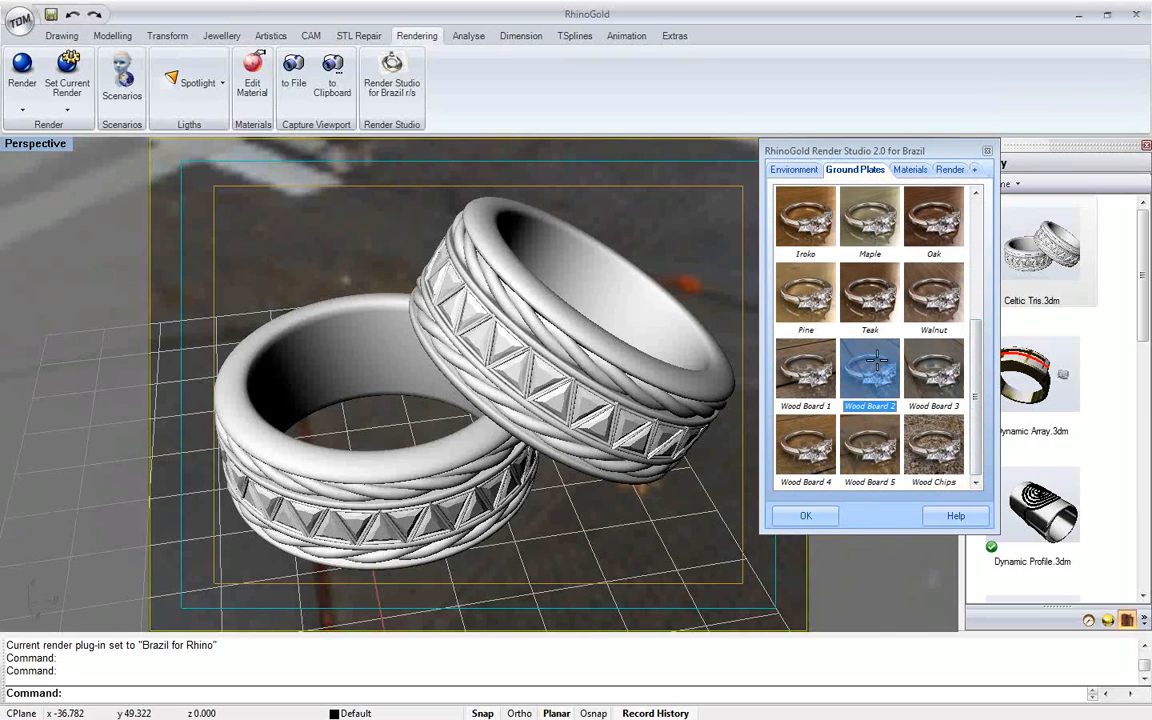
right_click_drag(480, 358, 522, 364)
Apply the Ruby gem material to the triangular stone group (Group05) of the tilted ring
left_click(910, 170)
right_click_drag(416, 254, 448, 274, "shift")
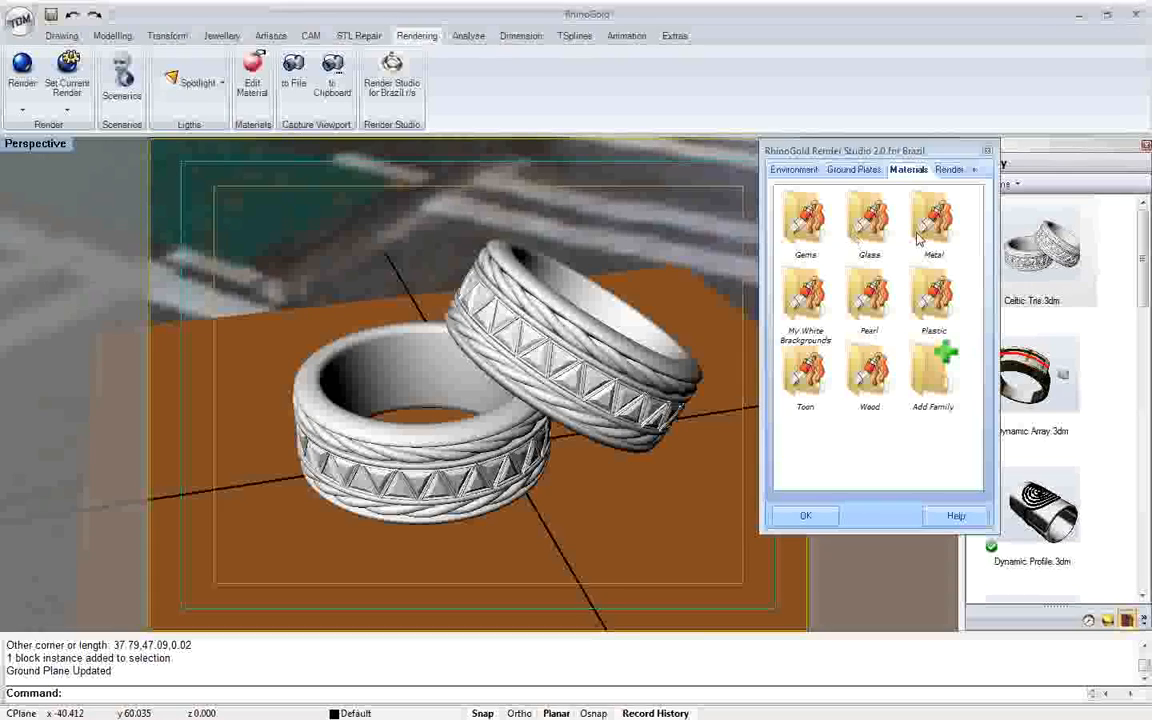
scroll(527, 313, "up", 5)
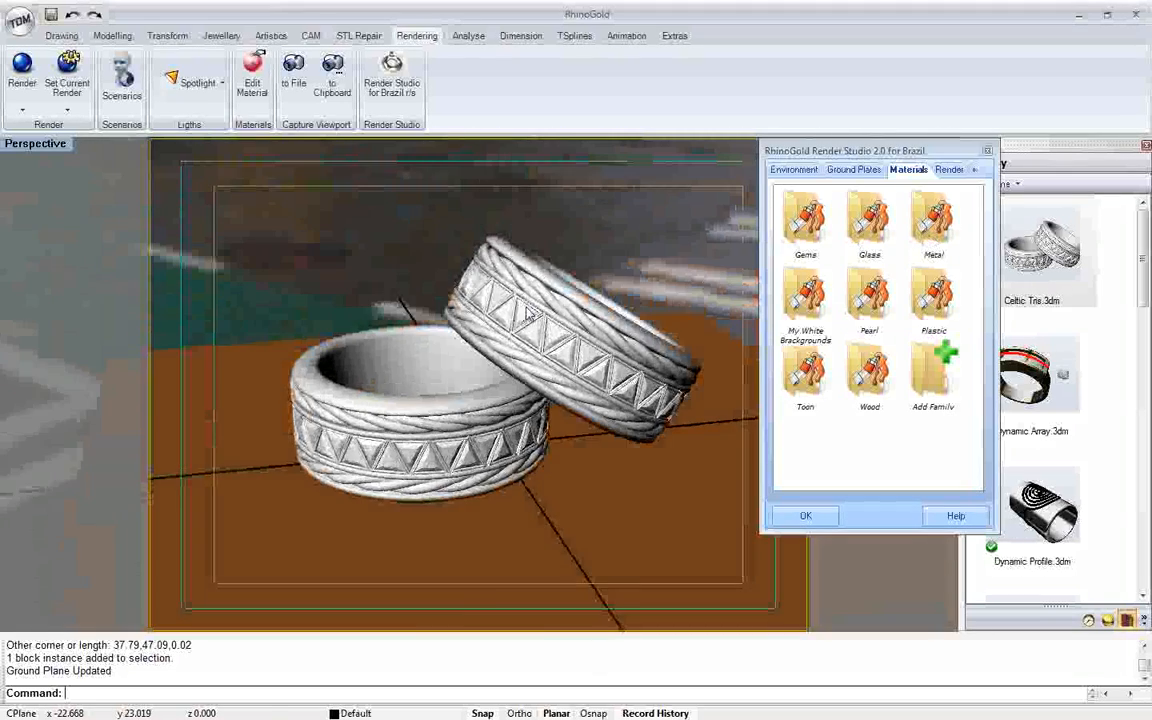
left_click(533, 345)
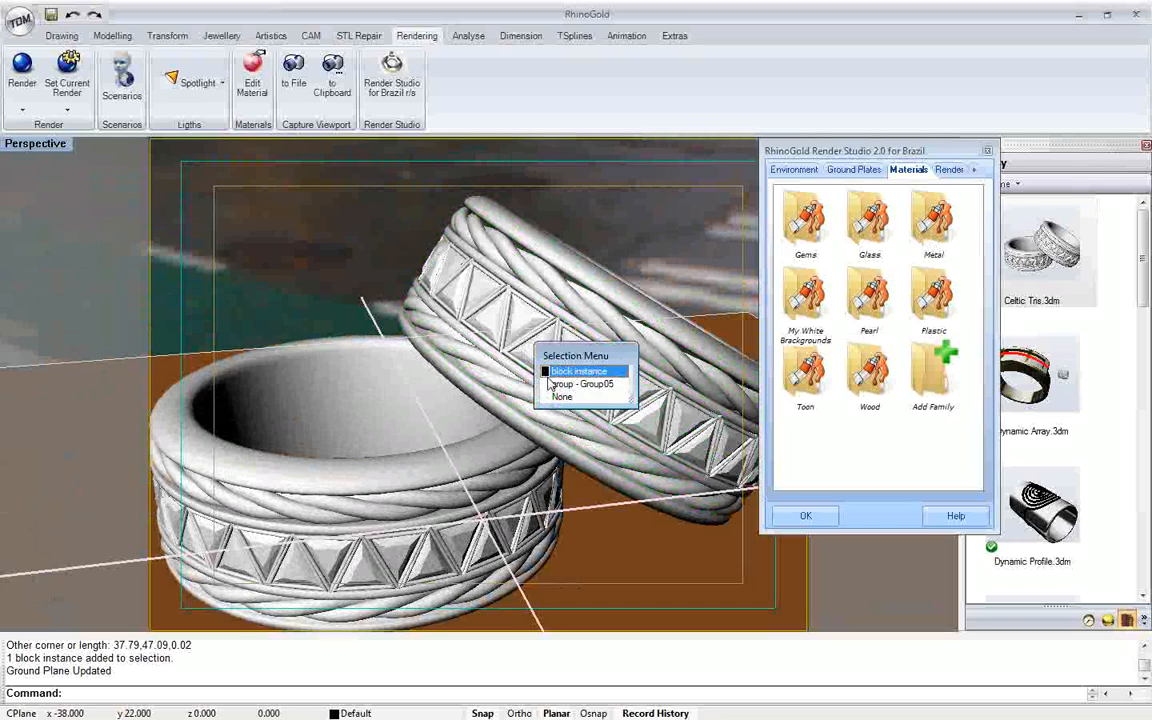
left_click(582, 384)
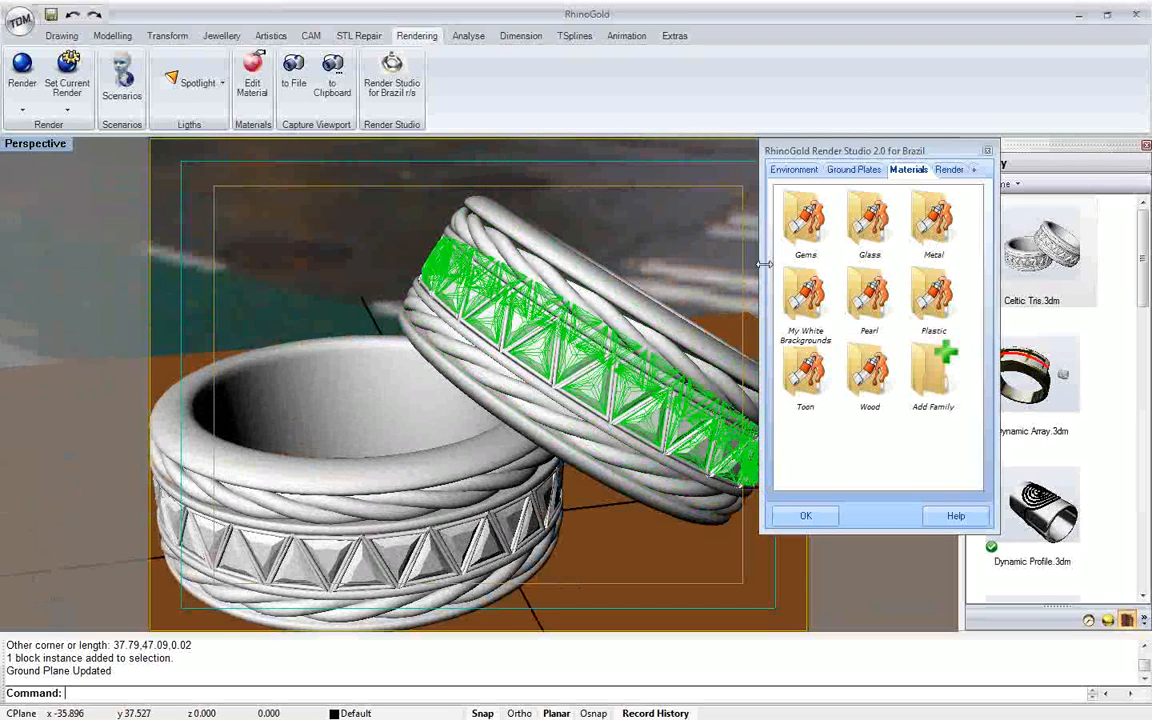
double_click(811, 224)
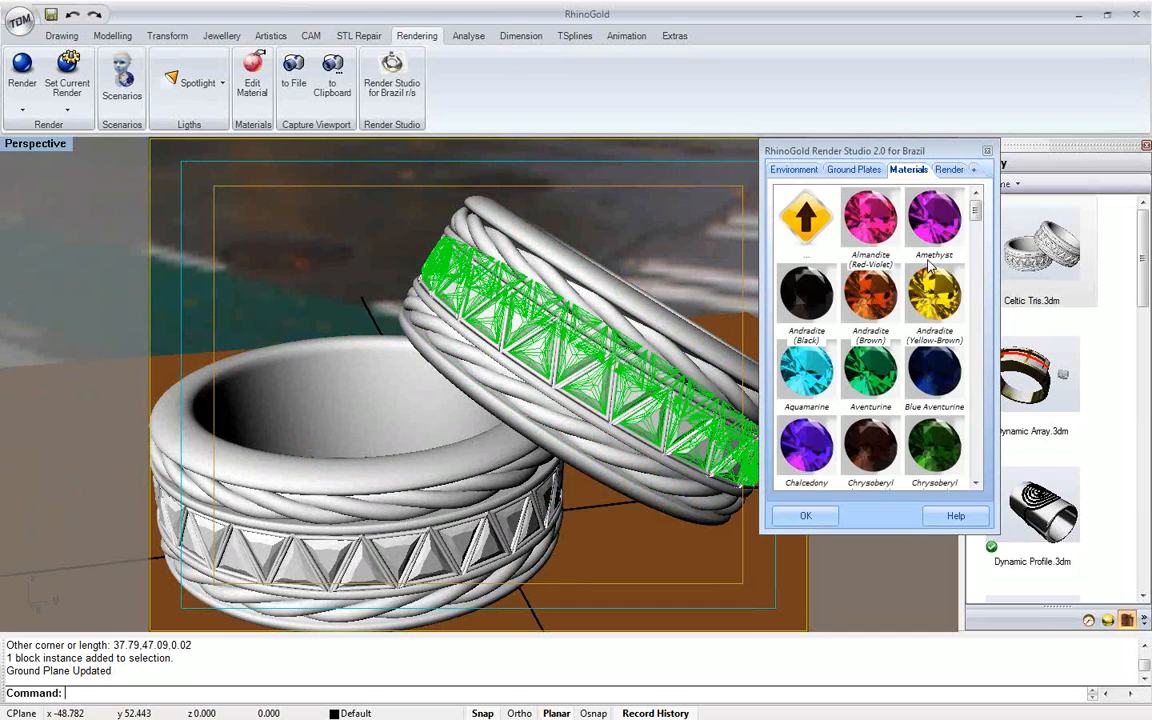
left_click_drag(975, 212, 963, 413)
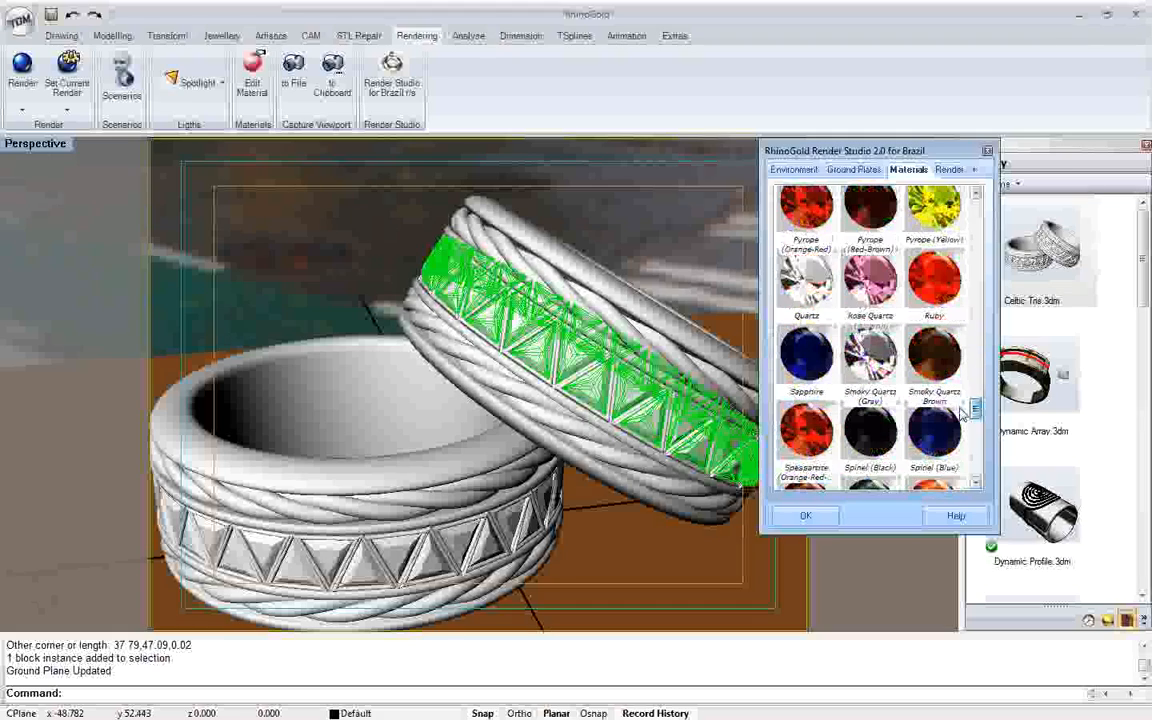
left_click(923, 263)
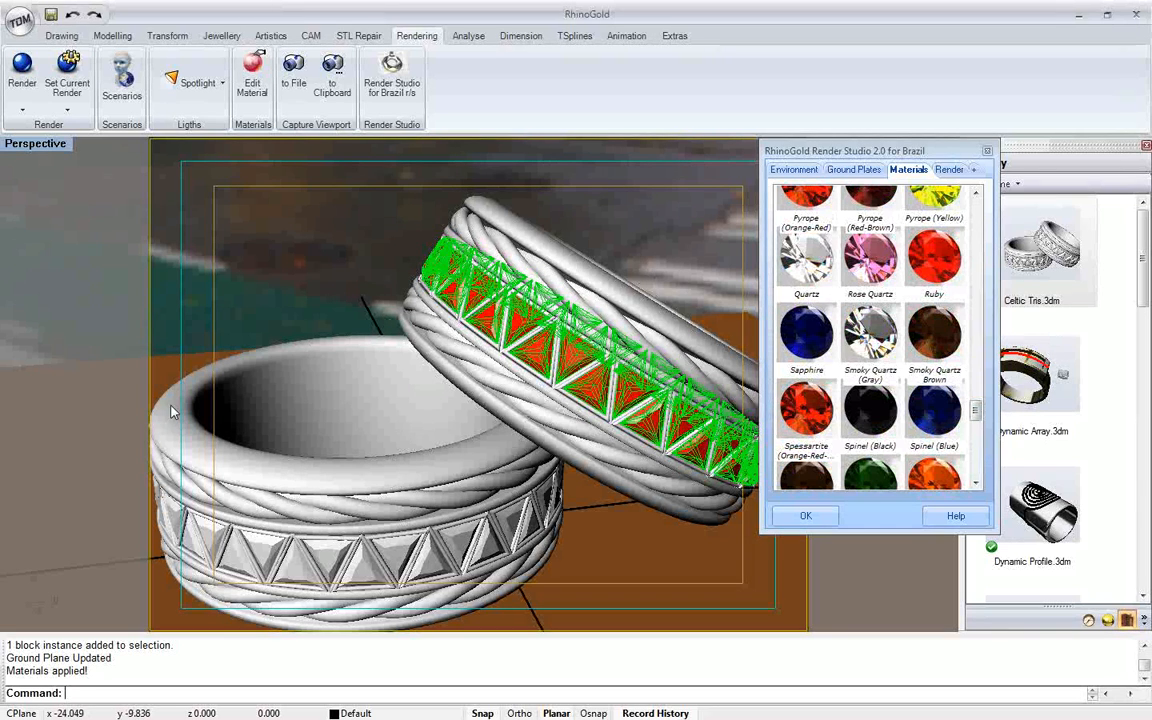
Apply the Diamond gem material to the triangular stone group (Group04) of the flat-lying ring
left_click(420, 567)
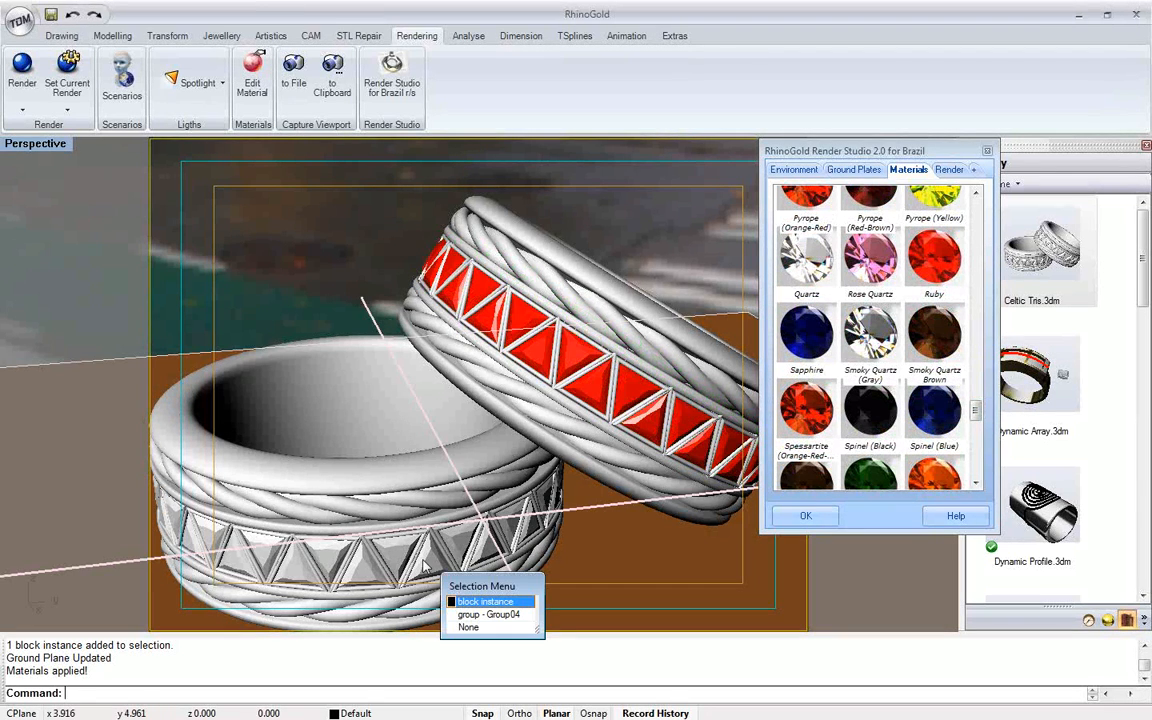
left_click(458, 613)
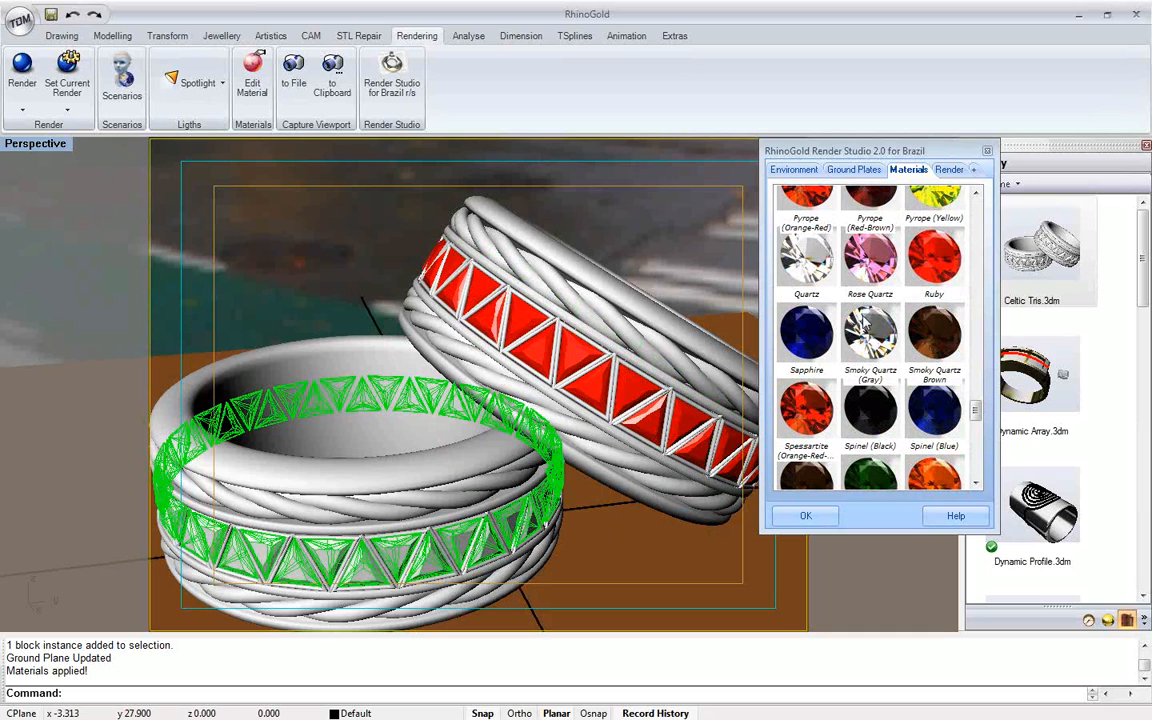
left_click_drag(978, 425, 990, 243)
left_click(803, 402)
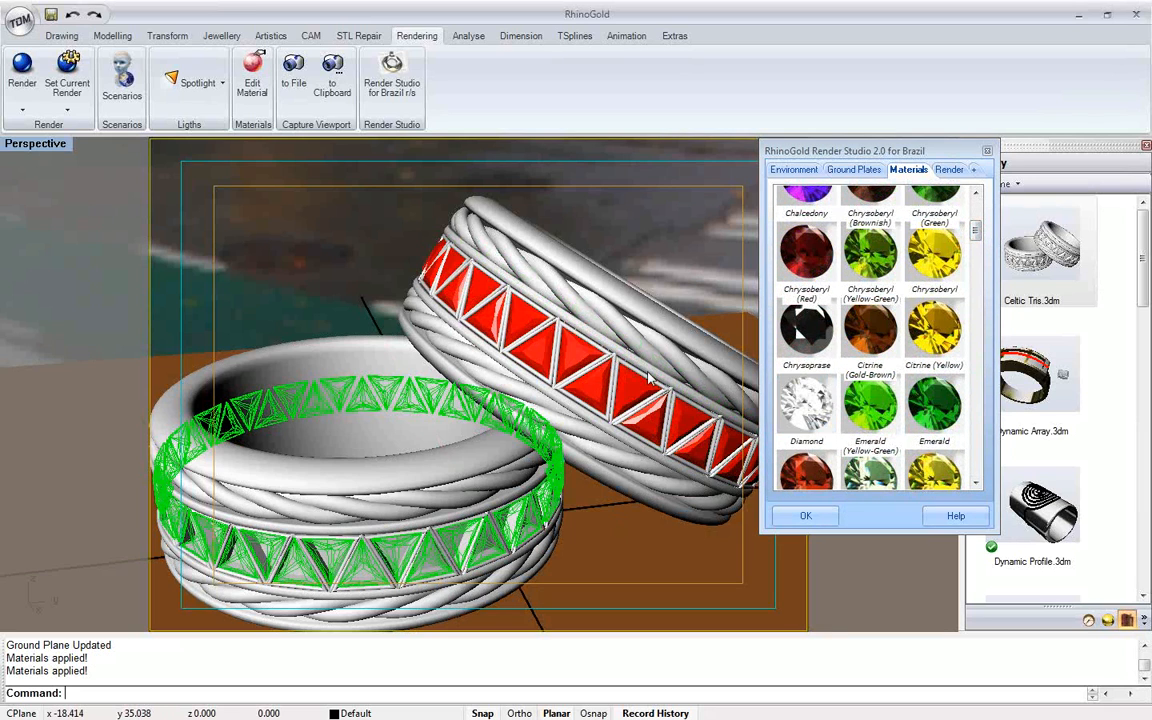
Apply the White Gold Polish metal material to the body of the tilted ring
right_click_drag(378, 268, 491, 221)
left_click(543, 240)
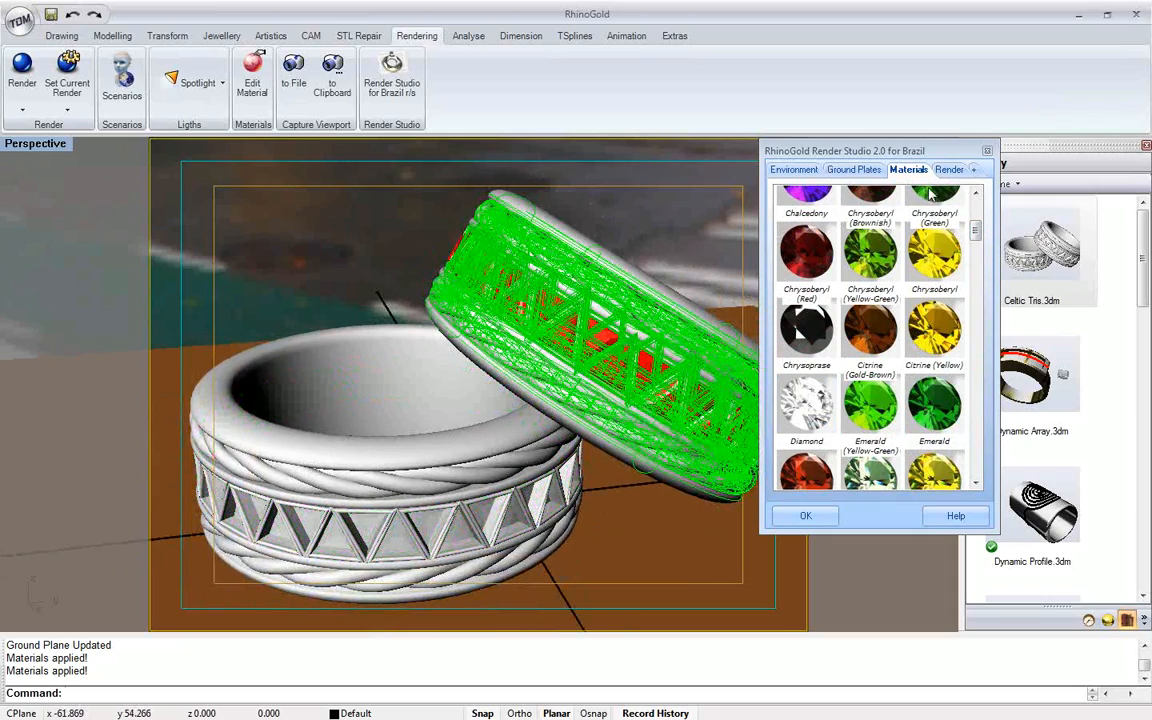
scroll(980, 205, "up", 3)
double_click(795, 220)
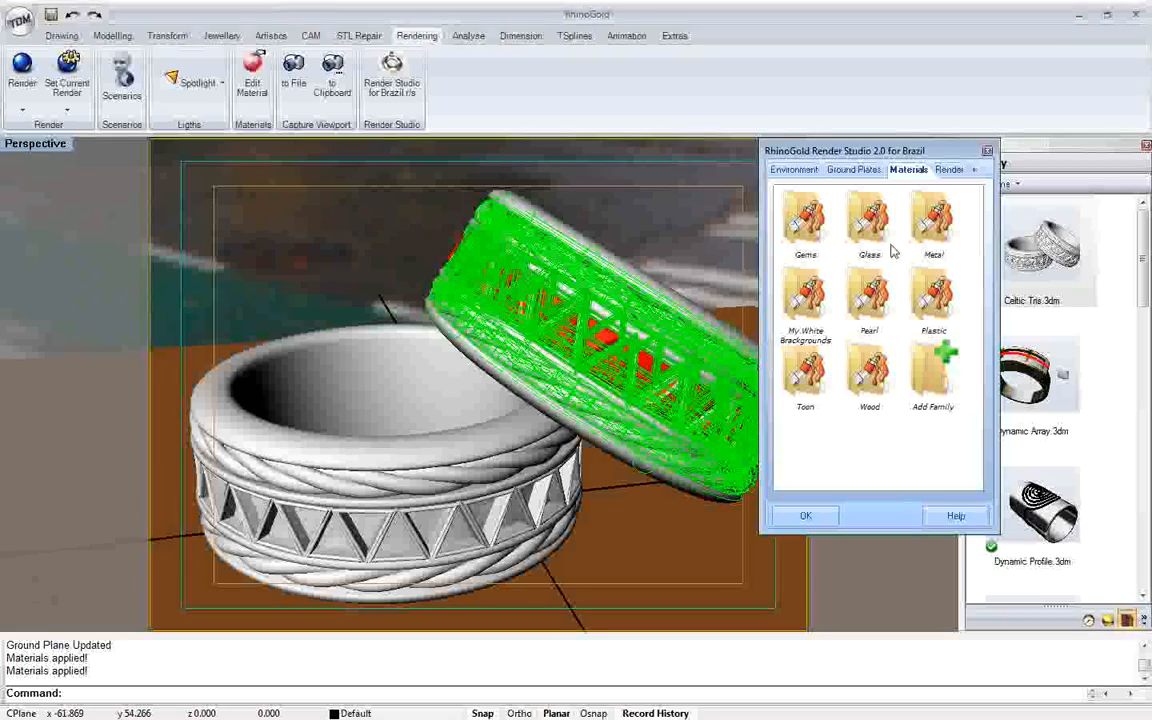
double_click(934, 222)
scroll(955, 330, "down", 10)
scroll(965, 415, "up", 12)
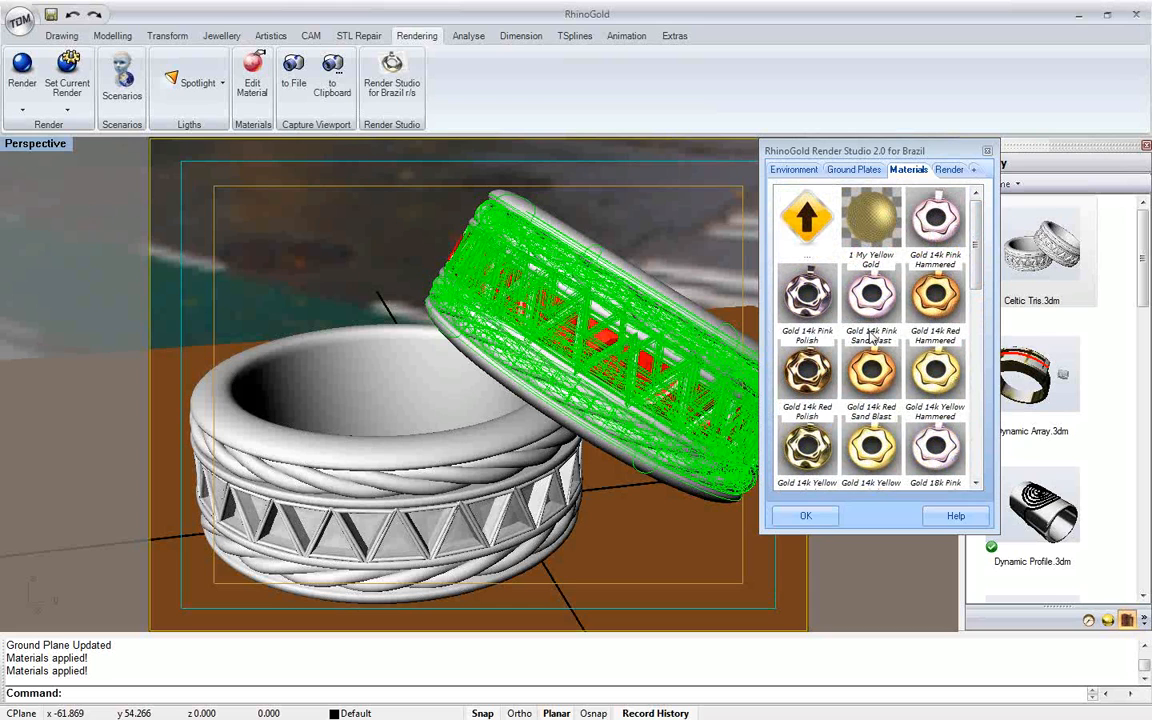
scroll(818, 343, "down", 3)
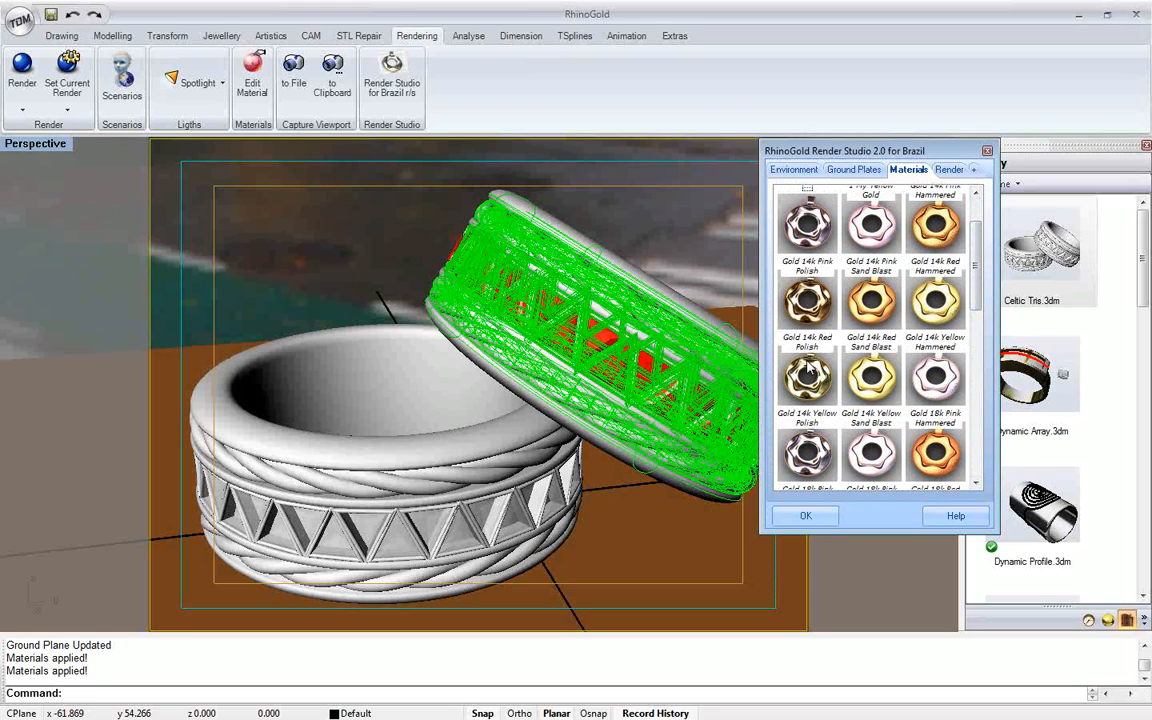
right_click_drag(634, 336, 712, 330)
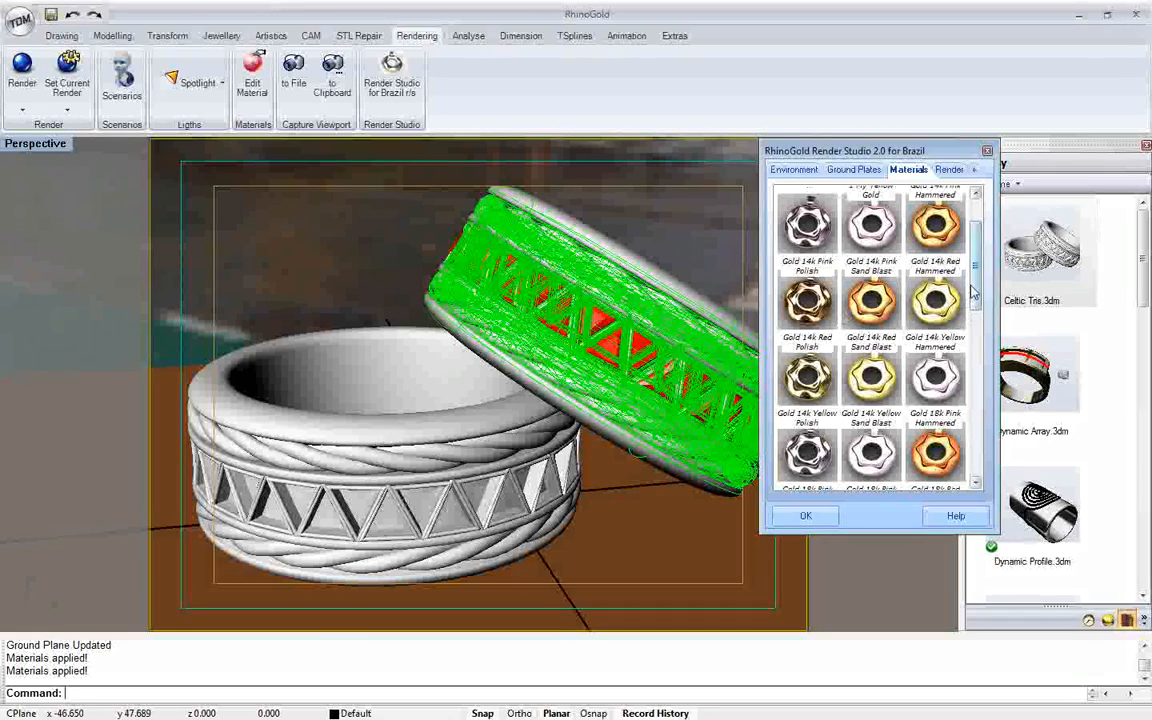
left_click_drag(975, 268, 975, 425)
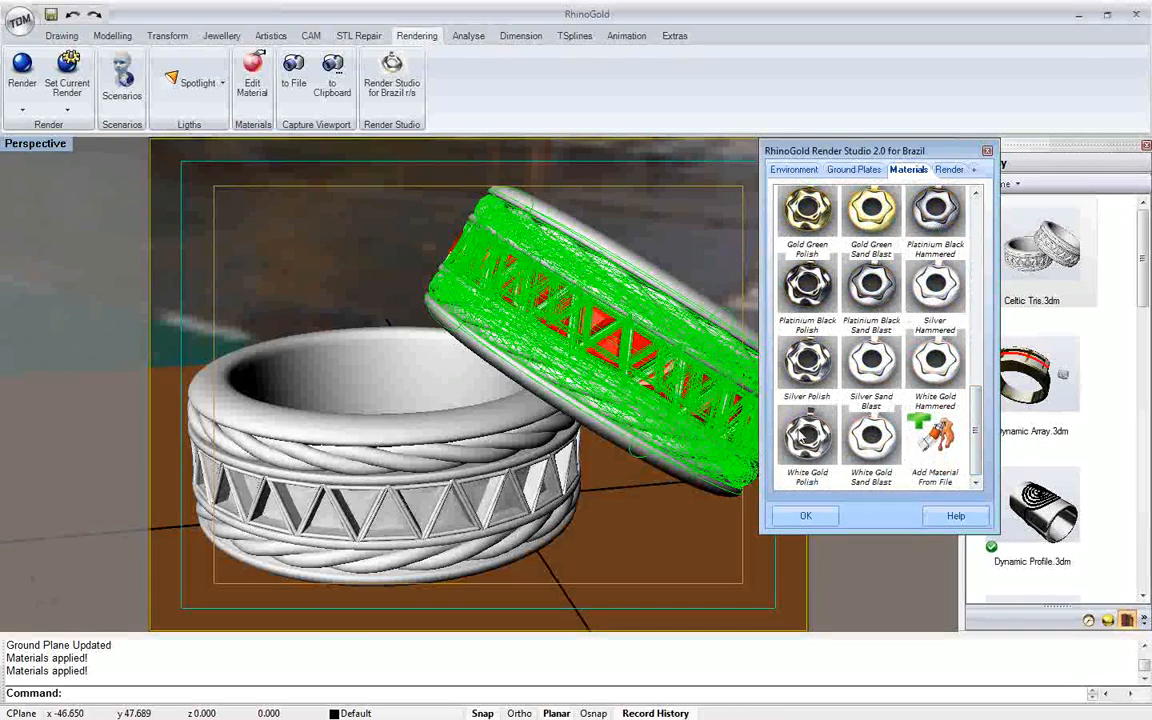
left_click(800, 432)
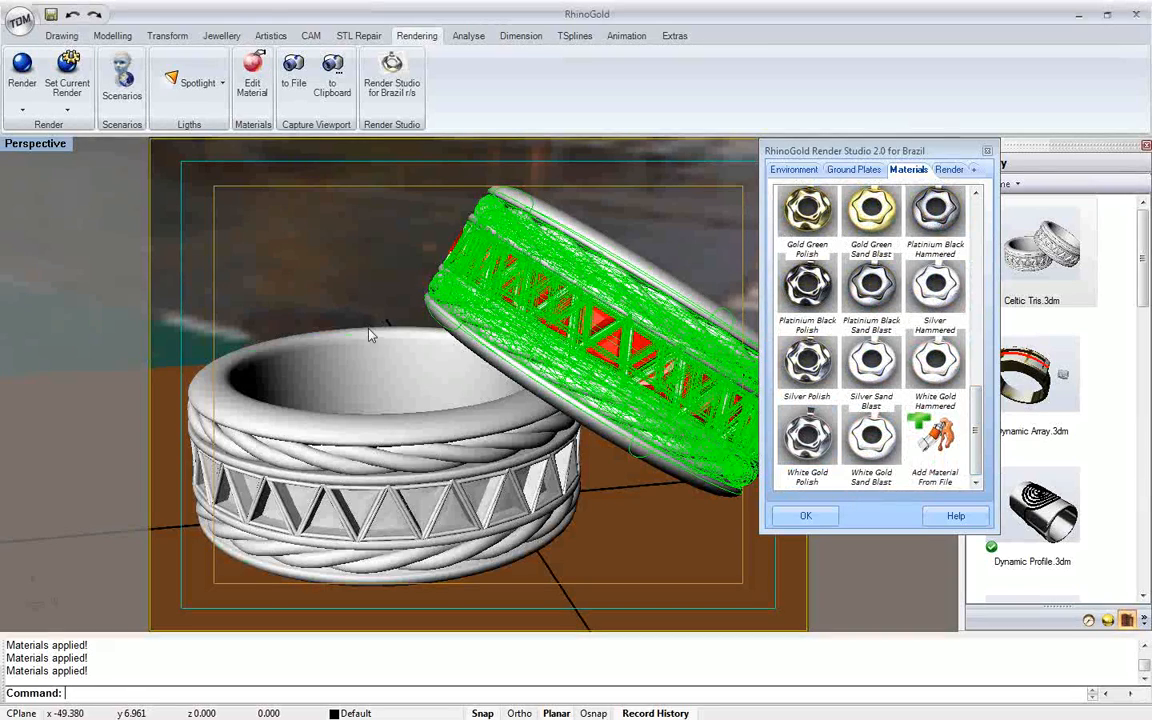
Apply the Gold 14k Yellow Sand Blast metal material to the body of the flat-lying ring and deselect it
left_click(367, 329)
left_click_drag(975, 425, 985, 207)
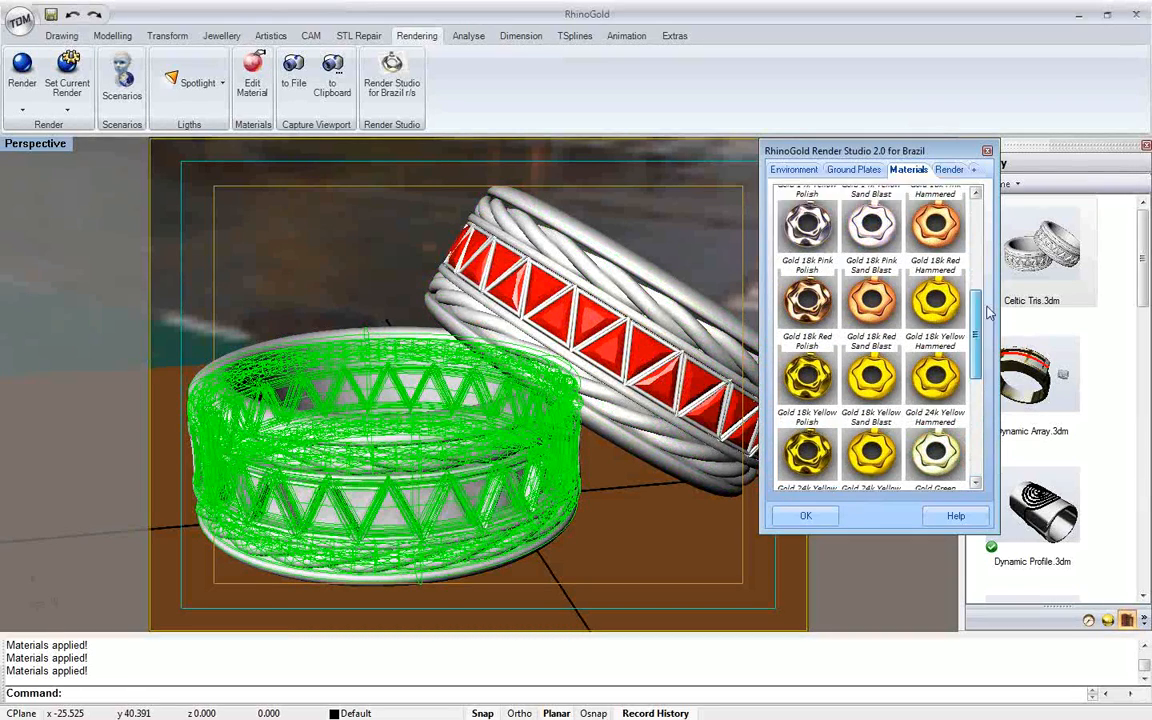
left_click(875, 440)
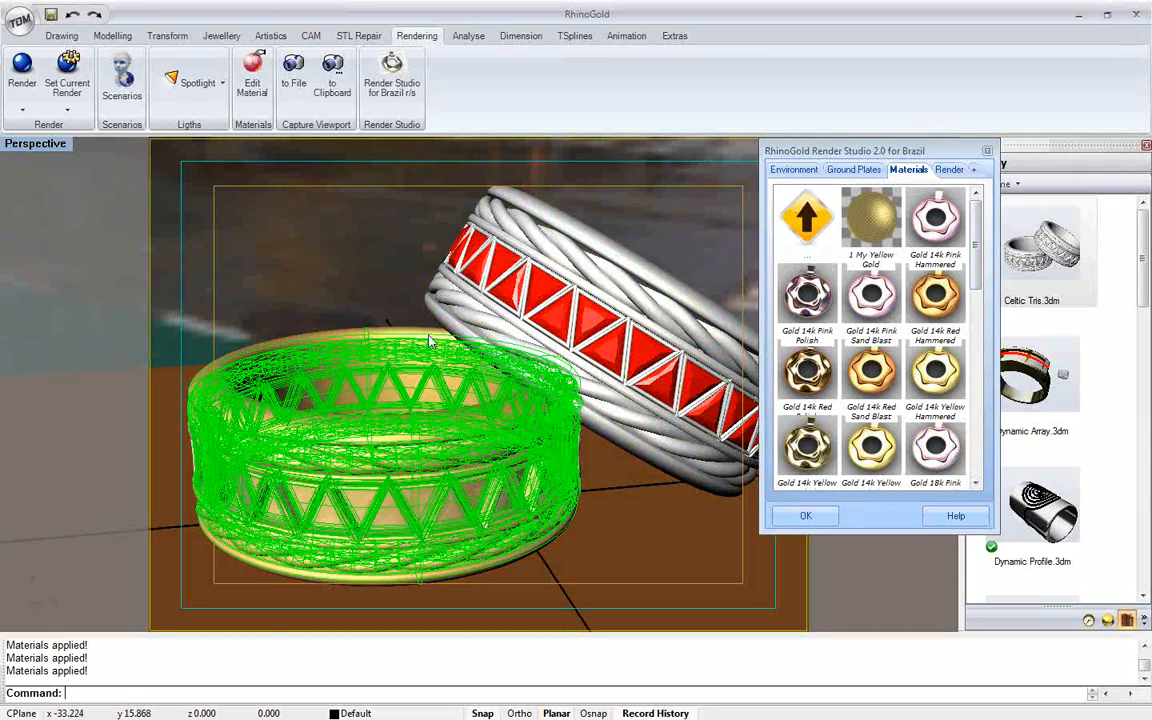
left_click(392, 291)
scroll(443, 265, "down", 3)
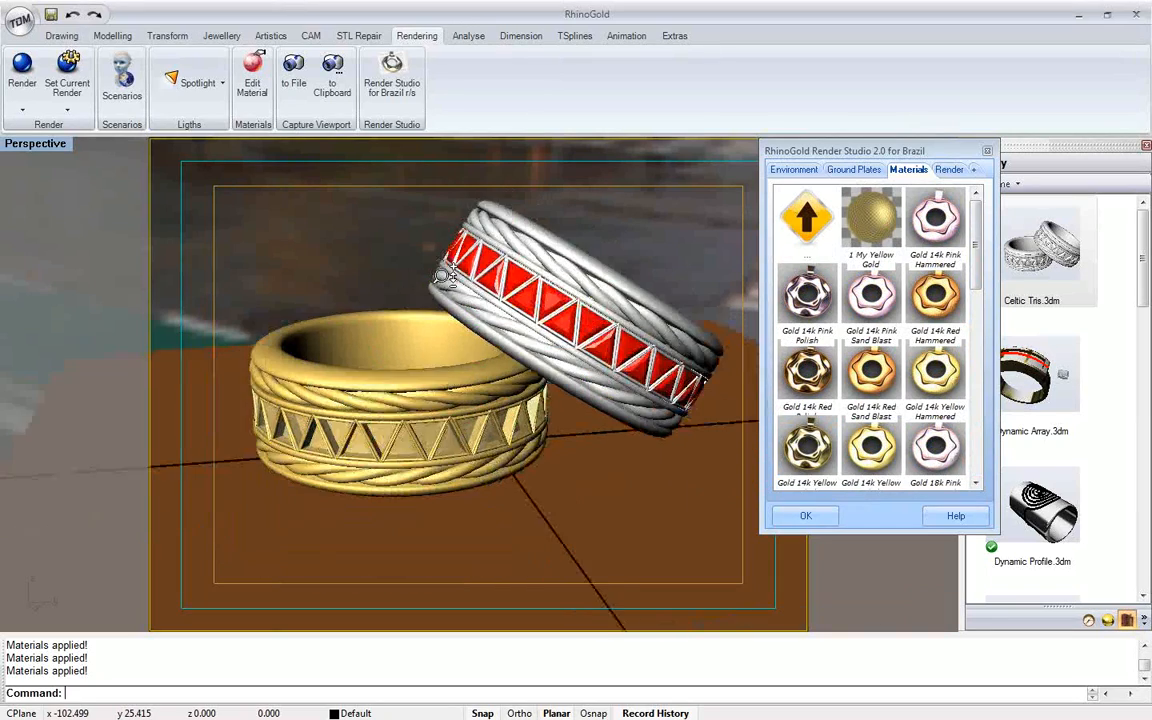
Set the render resolution to 800x600 and run a High Quality Render of the two rings
scroll(443, 265, "up", 4)
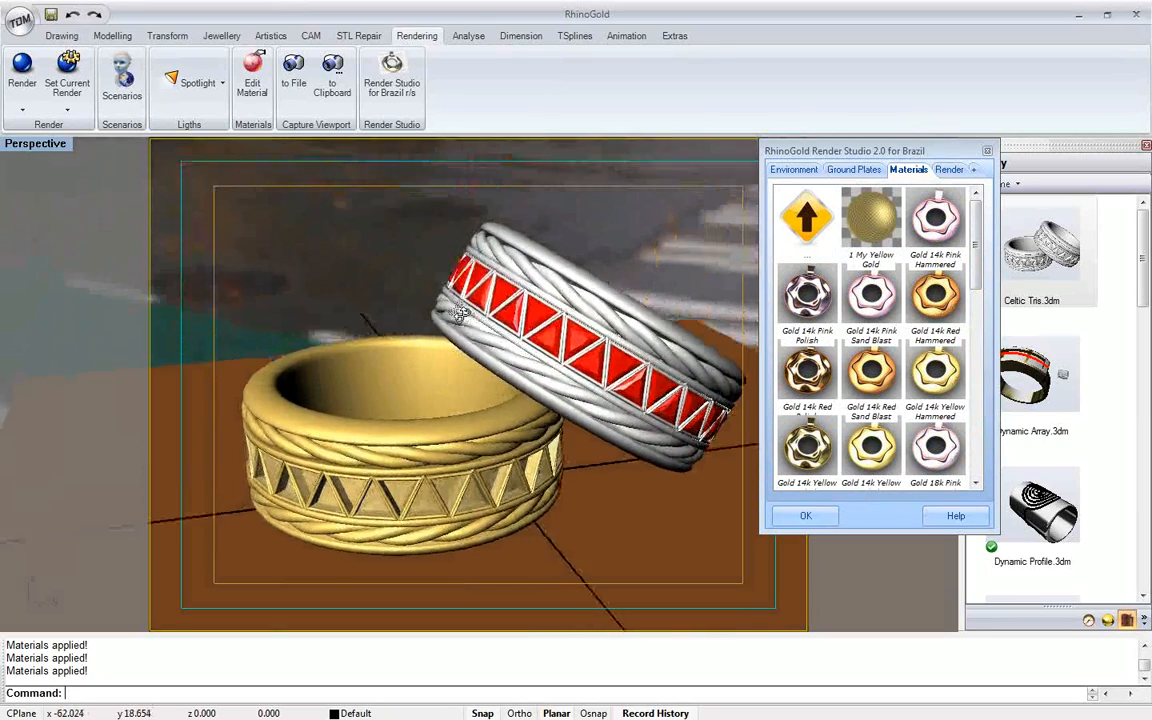
mouse_move(445, 311)
right_mouse_down()
mouse_move(443, 340)
mouse_move(434, 325)
right_mouse_up()
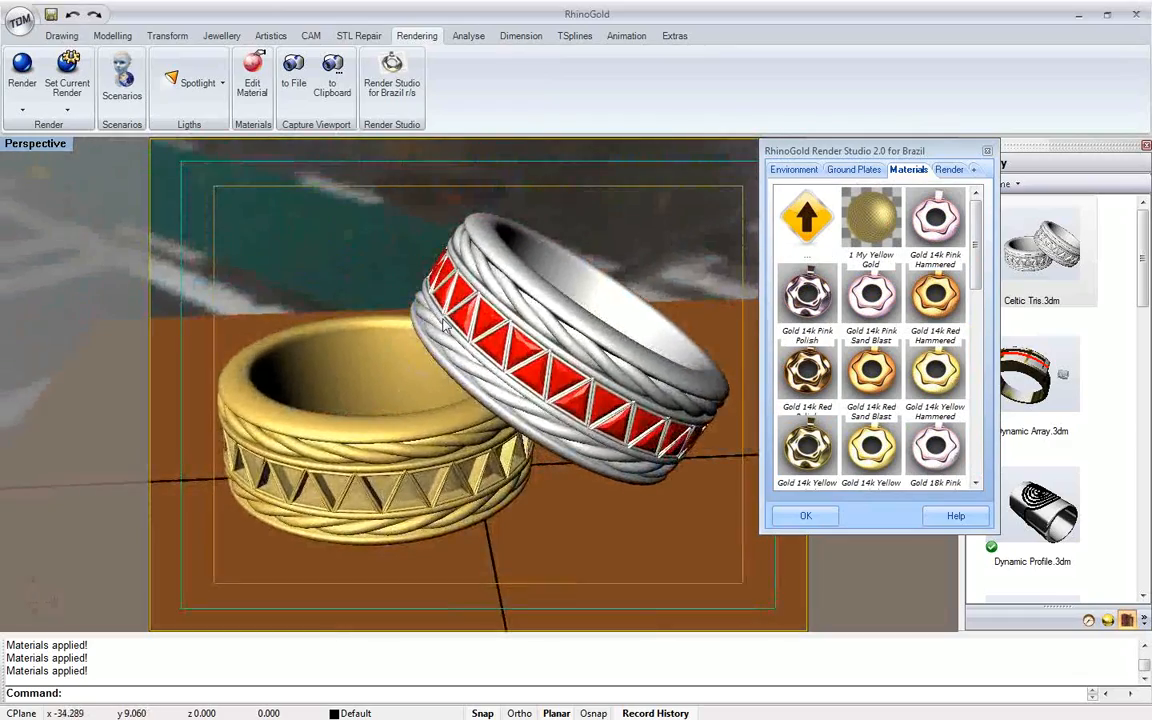
left_click(948, 169)
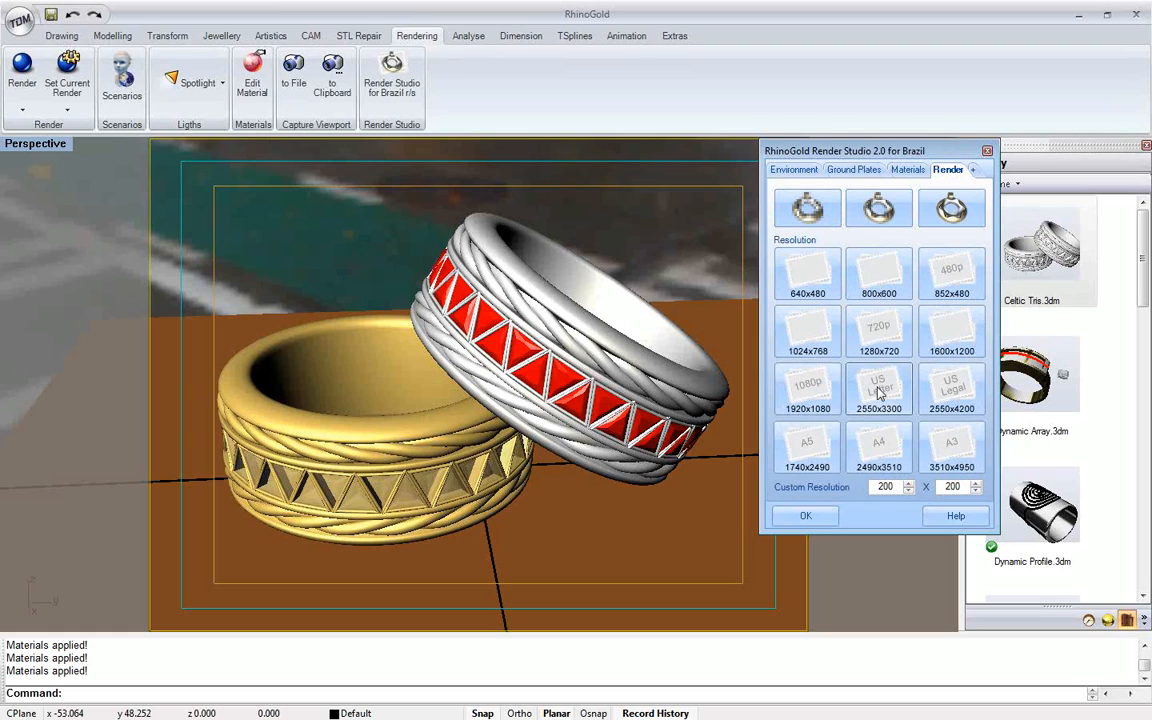
double_click(885, 486)
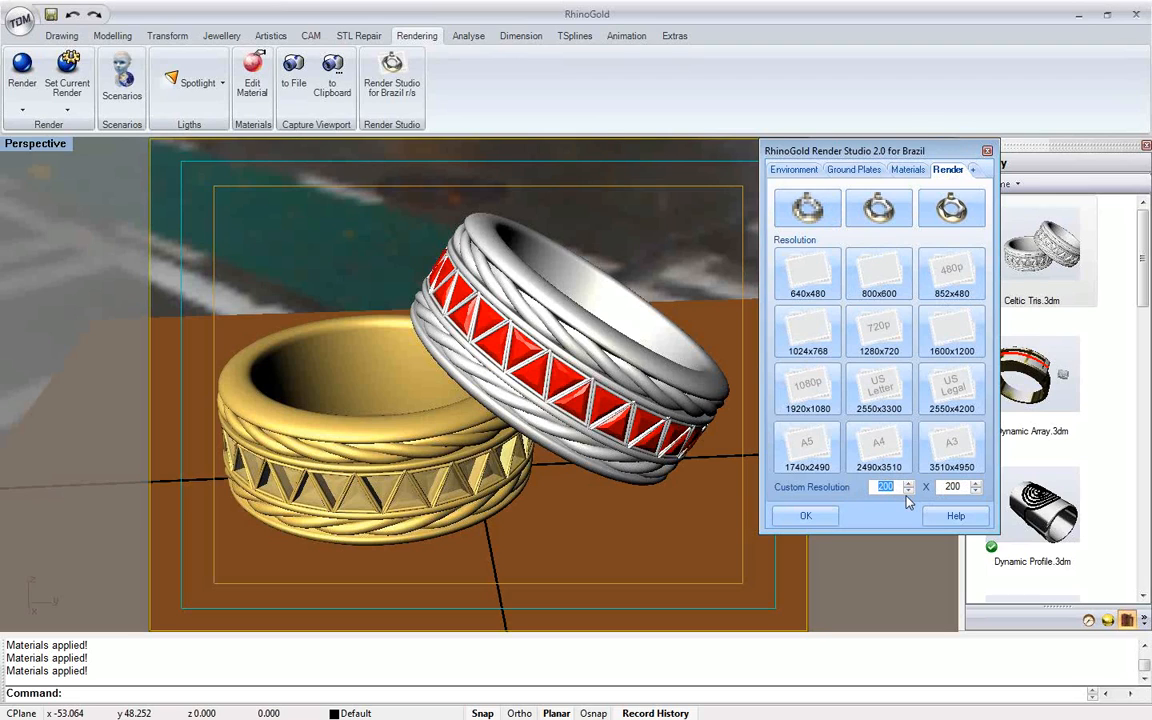
left_click(891, 282)
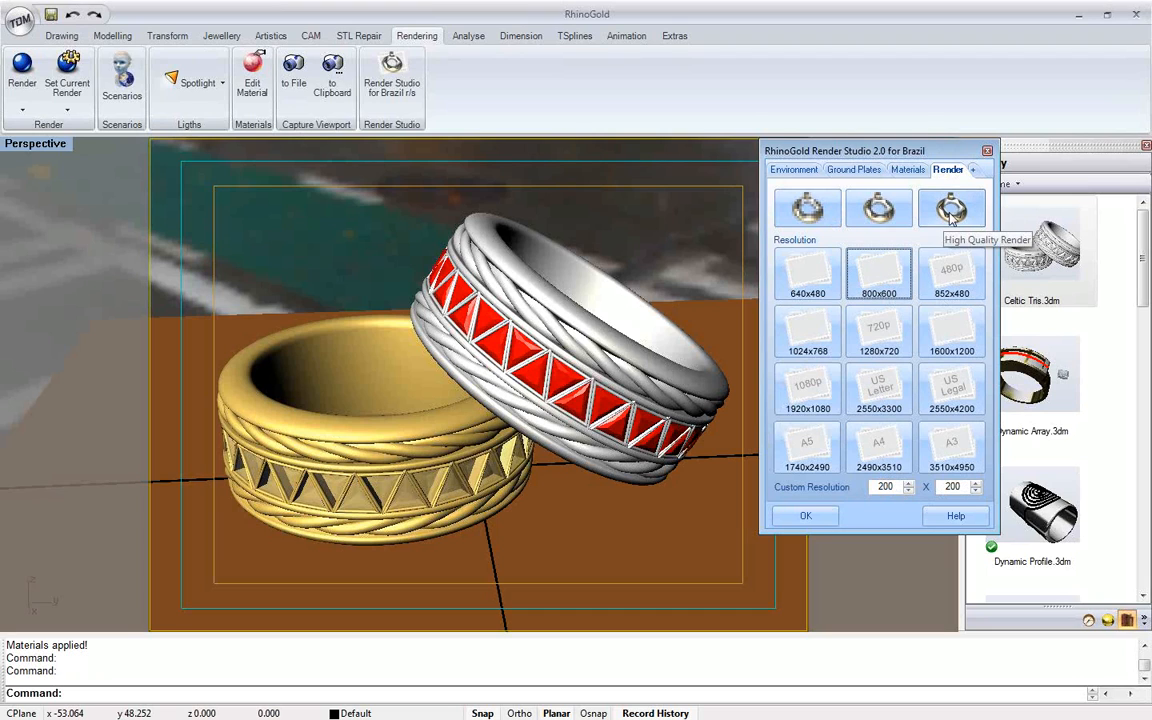
right_click_drag(525, 330, 538, 329, "shift")
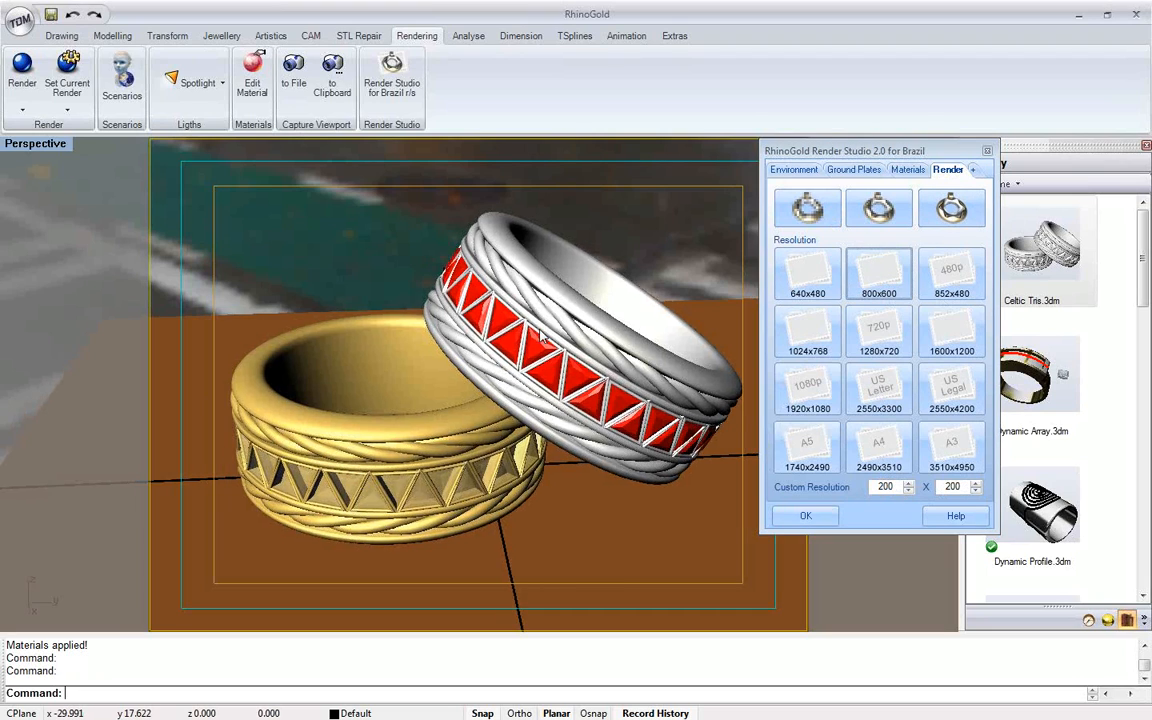
left_click(949, 214)
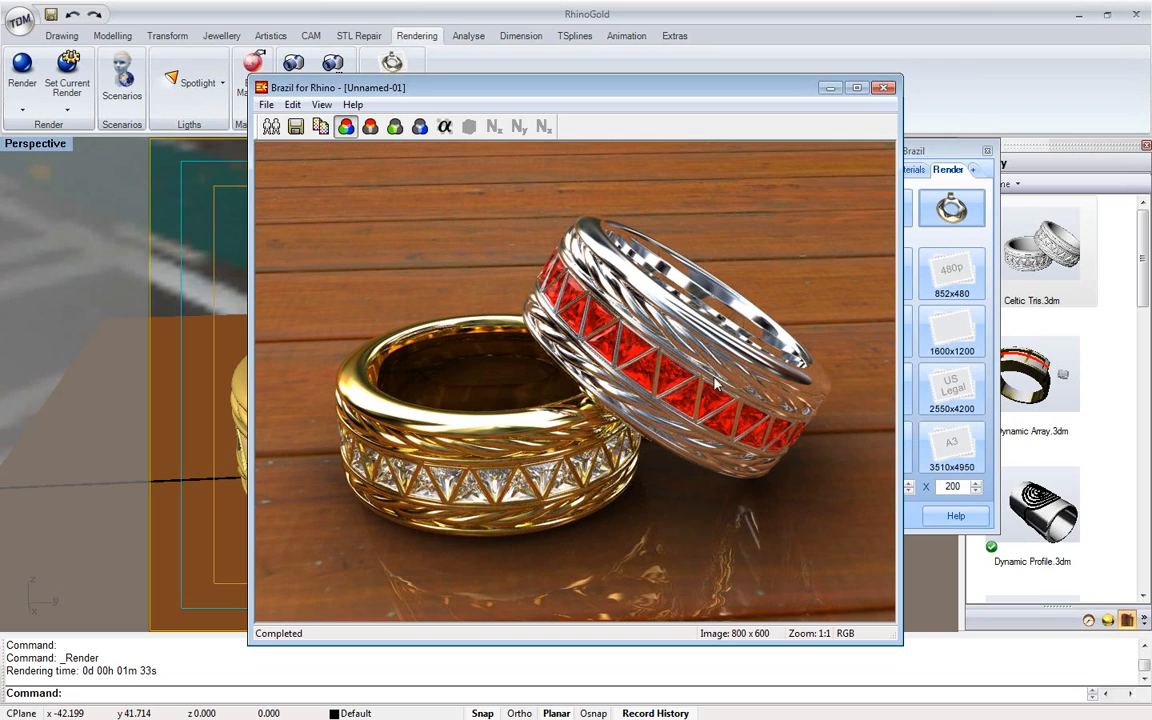
Examine the finished render of the two rings and close the render window
left_click_drag(478, 91, 411, 148)
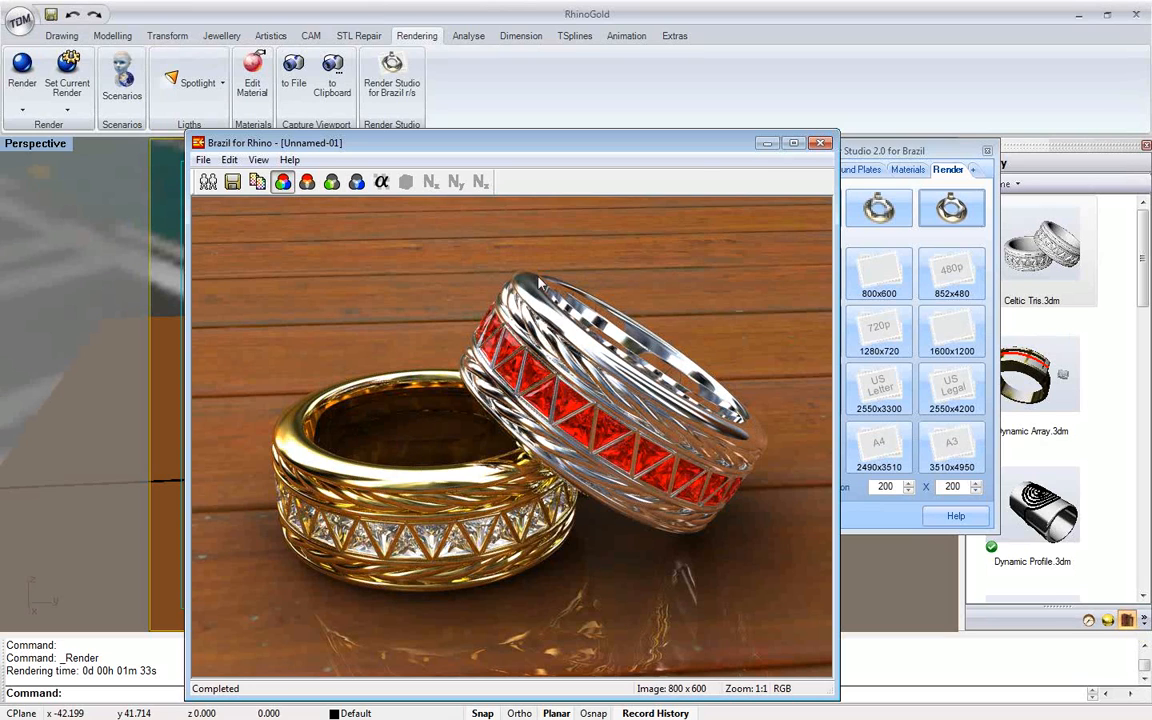
left_click_drag(639, 143, 637, 37)
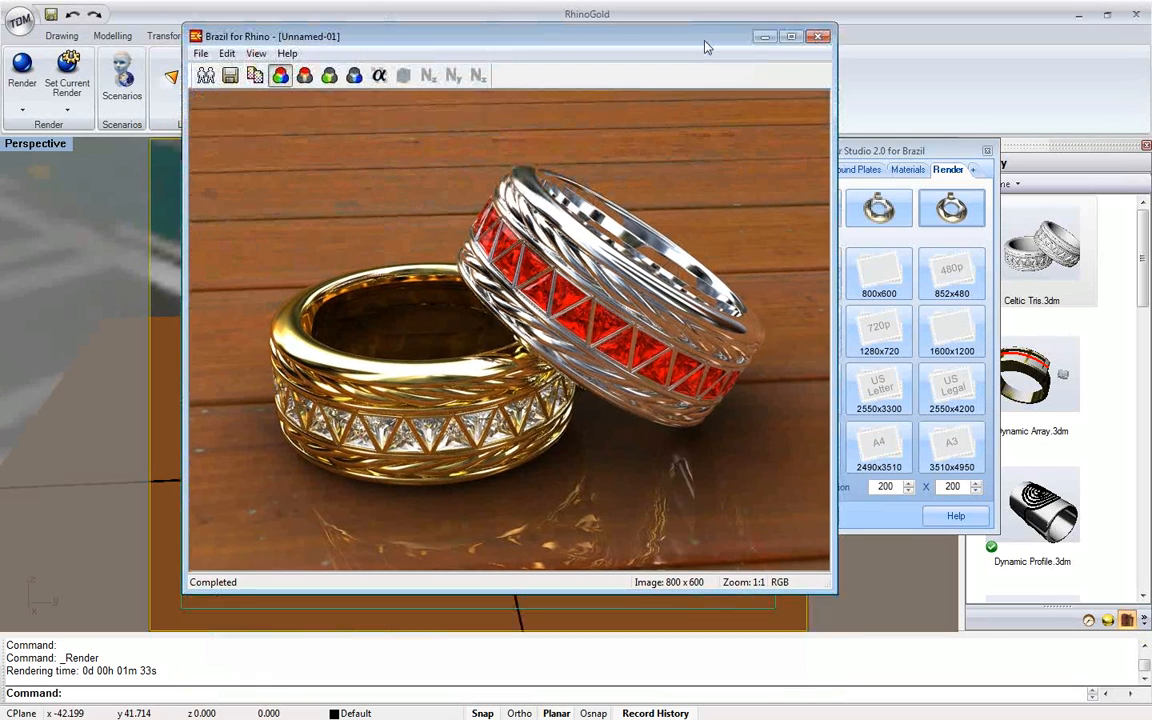
left_click(817, 38)
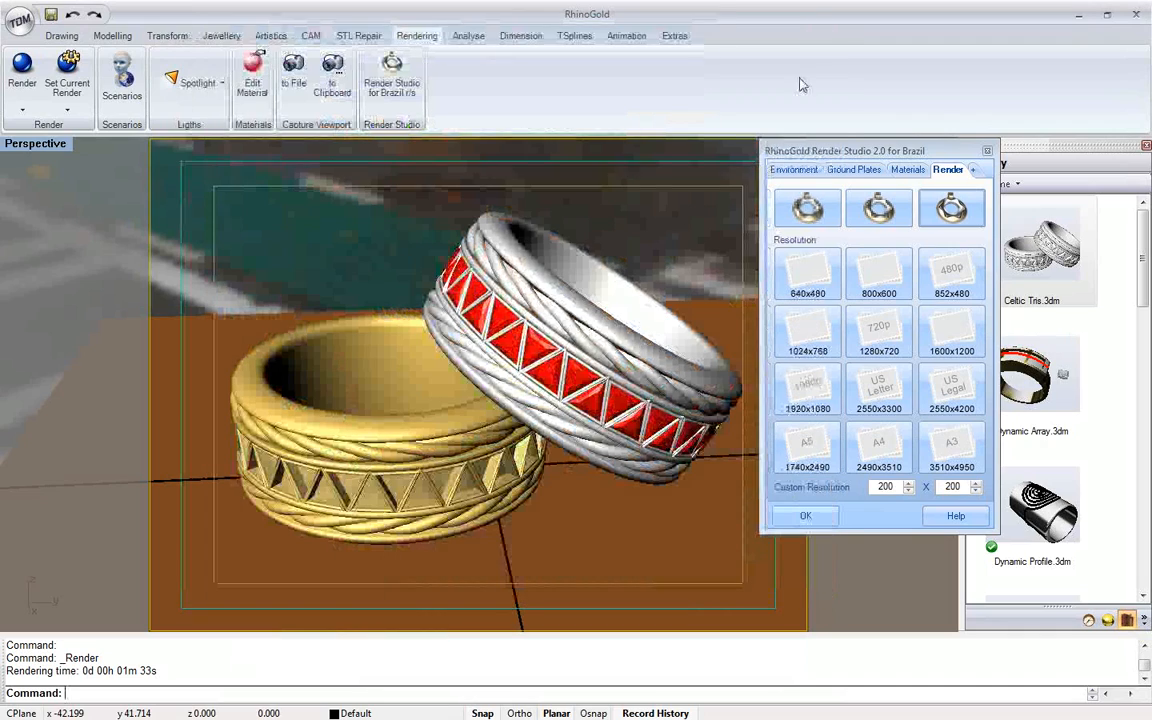
Switch to the RhinoGold 2011 Webinar presentation in PowerPoint and run the slide show from the Render Studio slide to the Animation Studio description slide
key("alt+Tab")
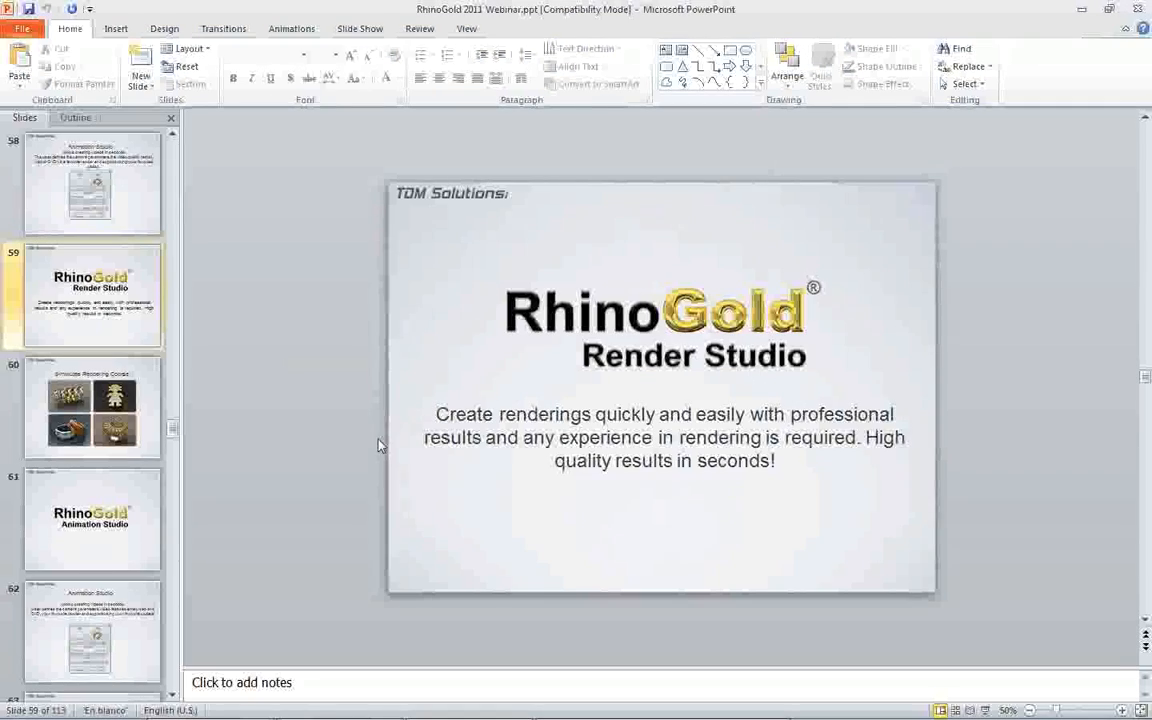
left_click(986, 709)
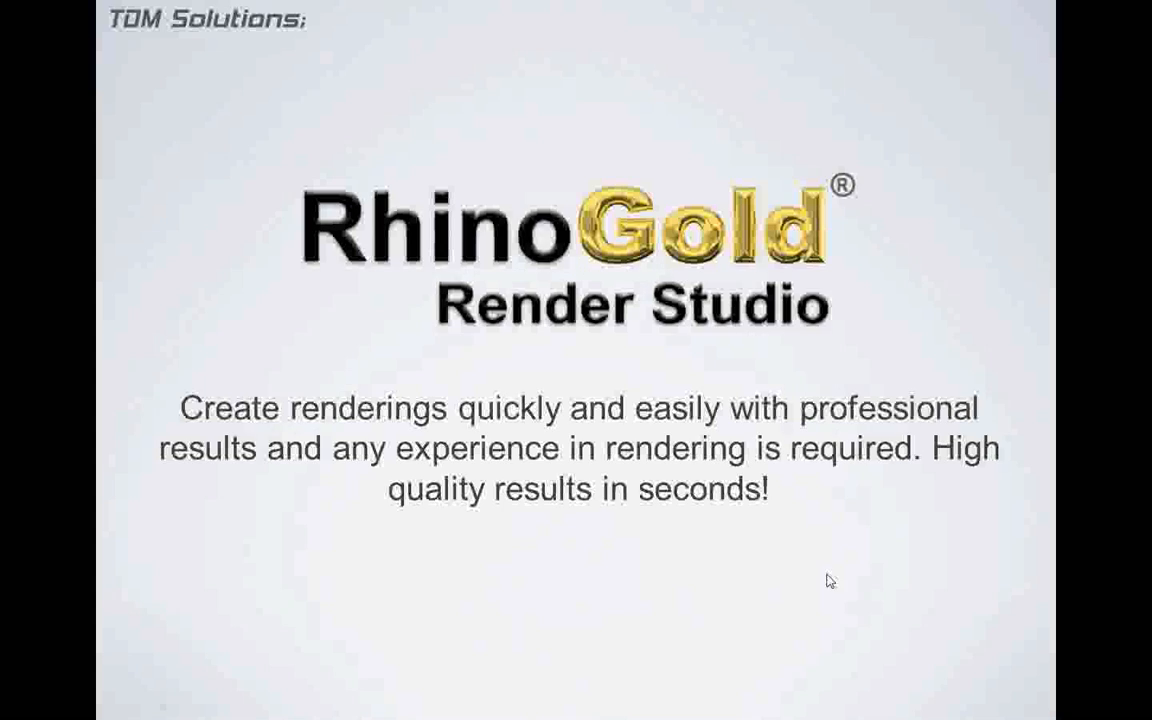
left_click(821, 569)
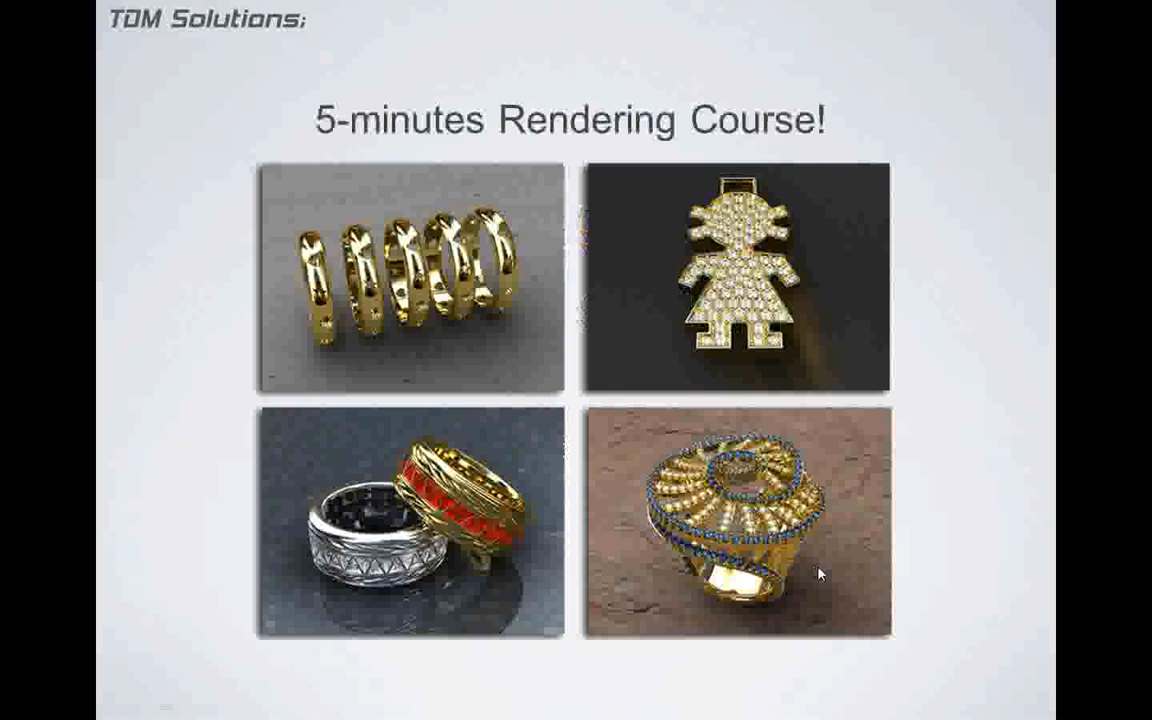
left_click(818, 573)
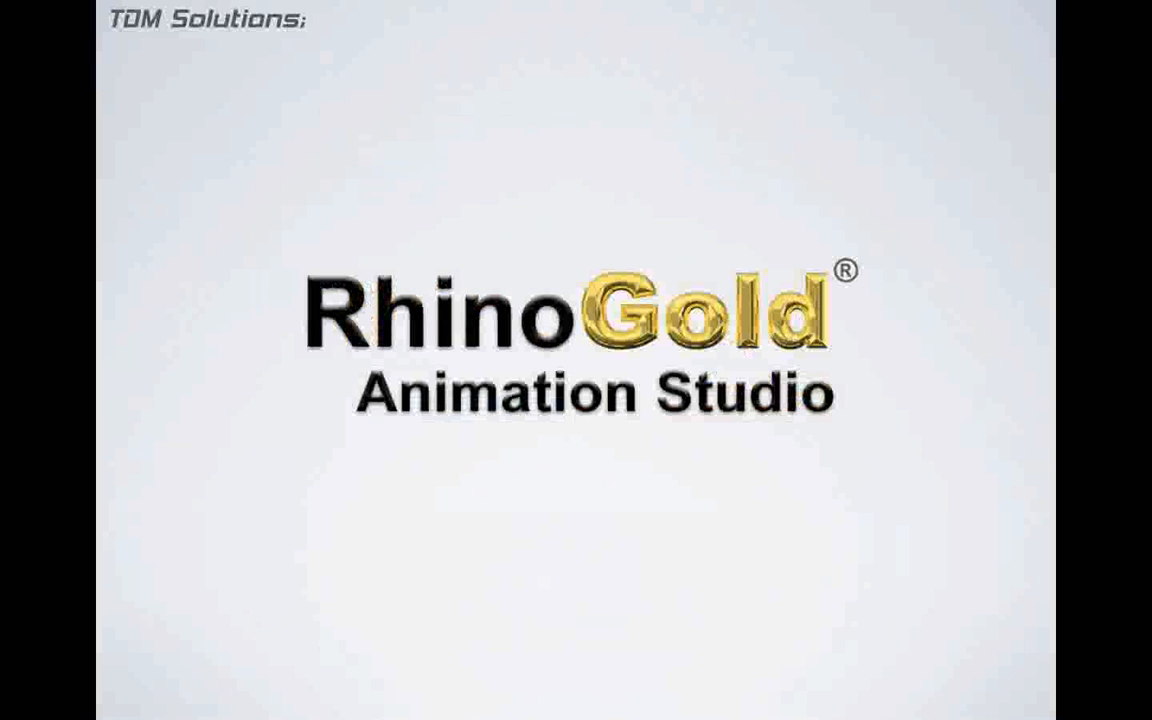
left_click(790, 567)
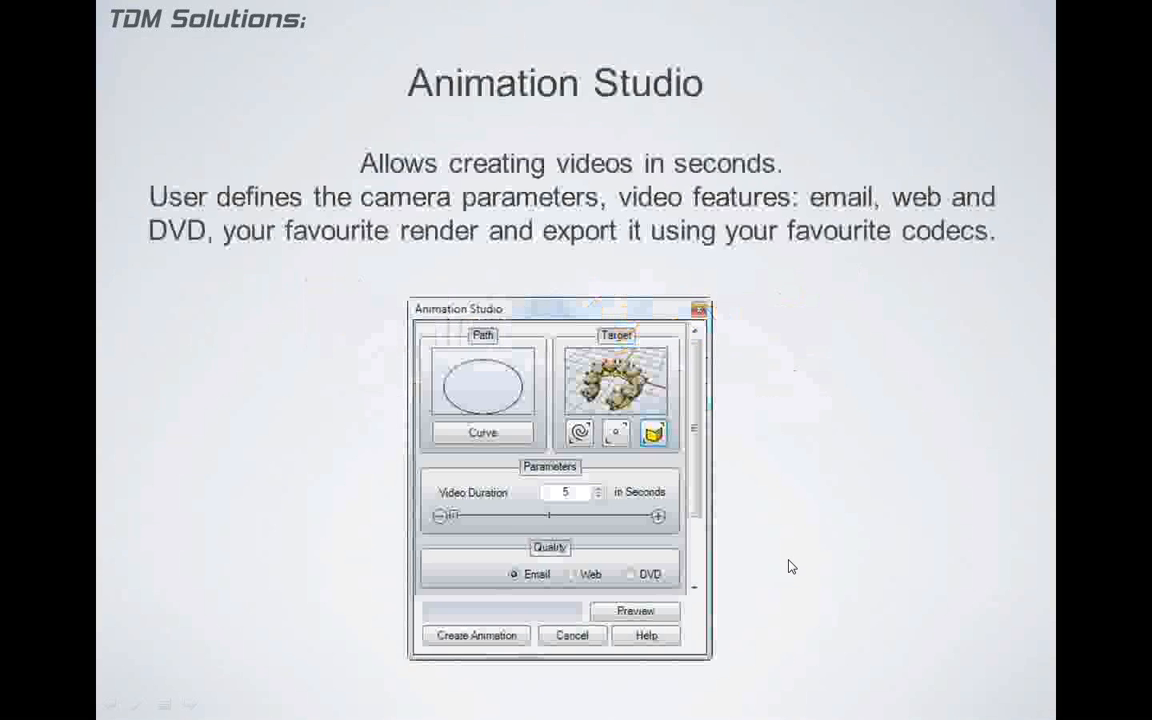